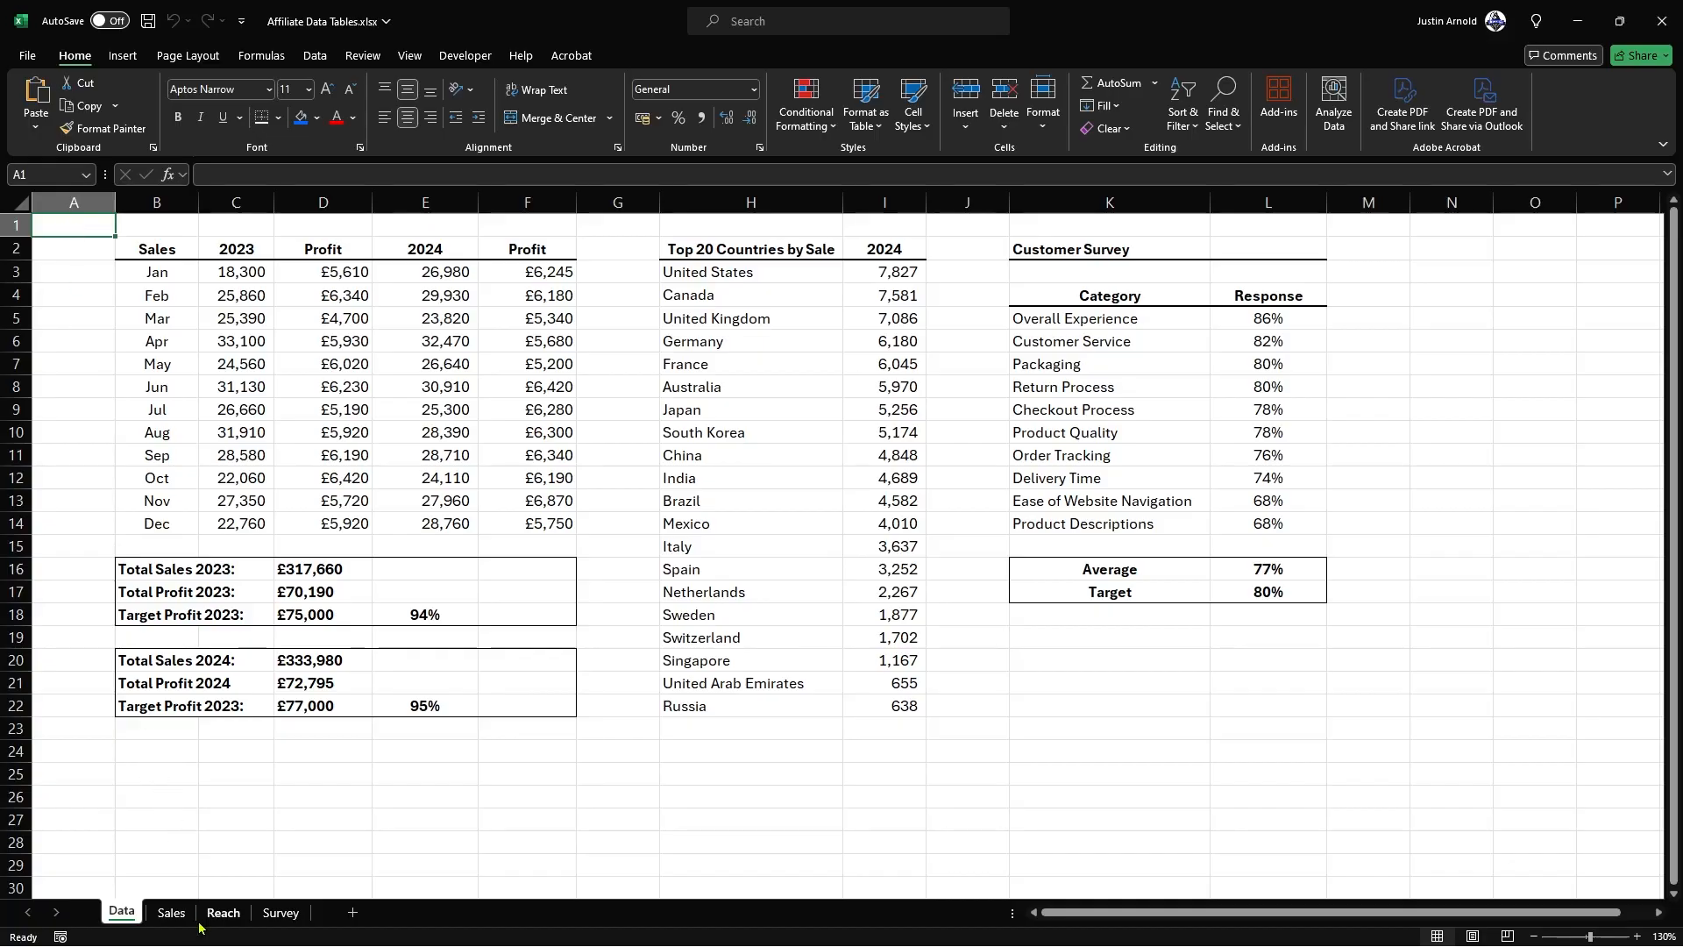
# Step: Review the finished report's Sales, Reach and Survey dashboard pages using their sidebar navigation, and return to the Data sheet
pyautogui.click(169, 914)
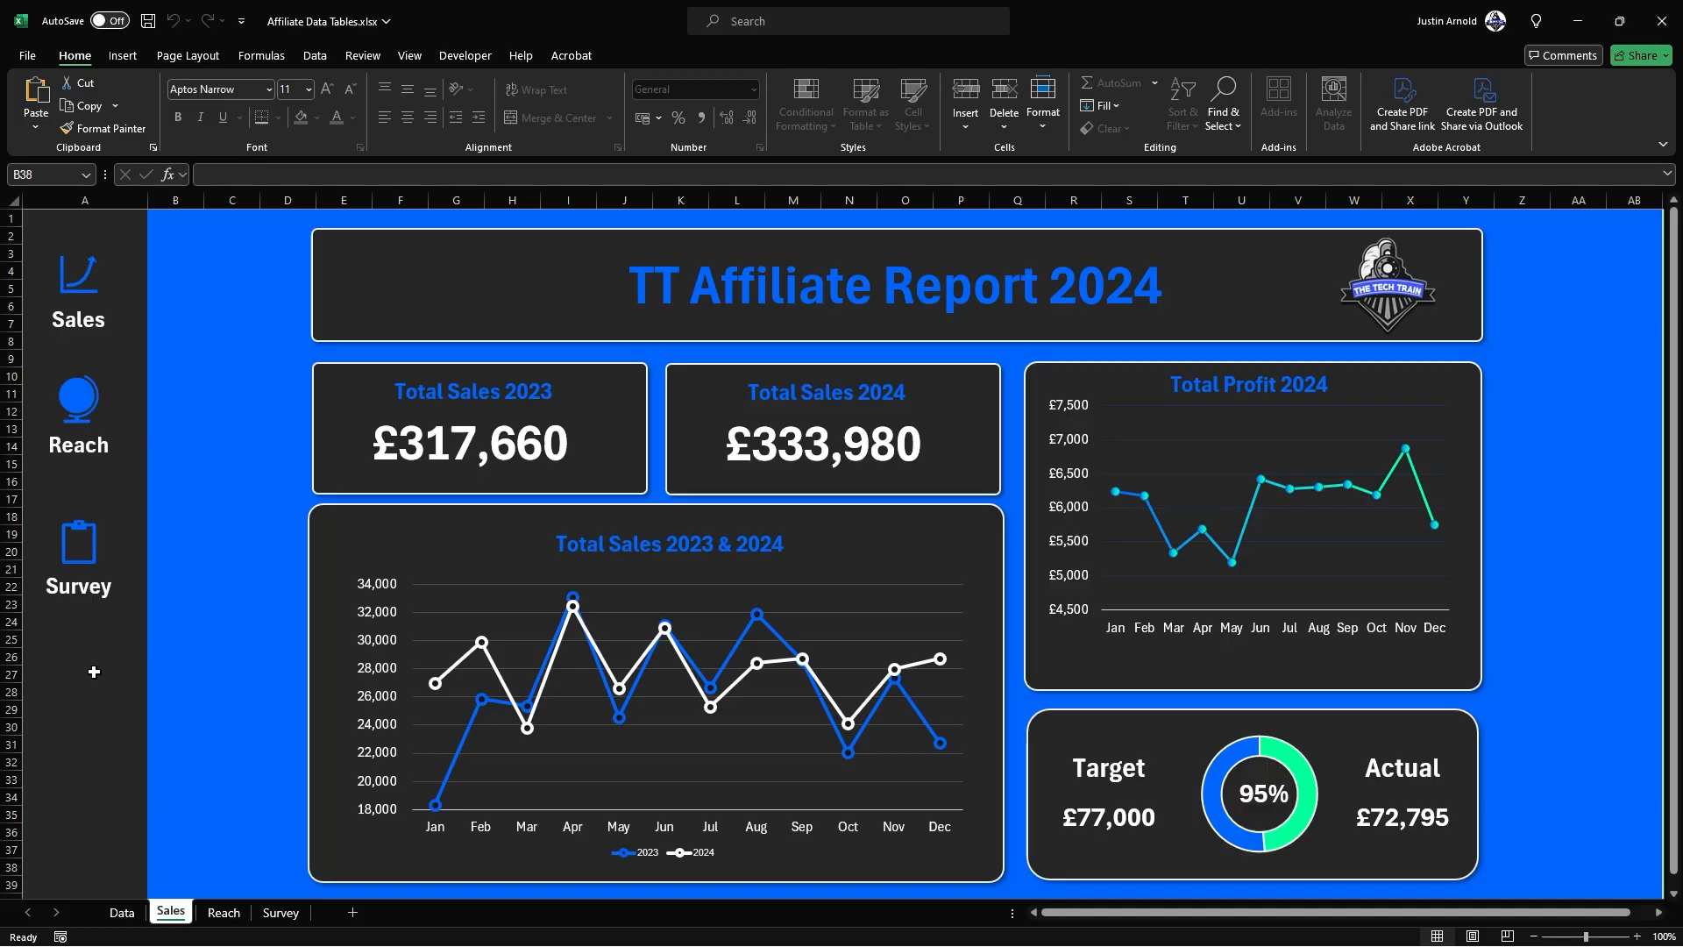
pyautogui.click(81, 400)
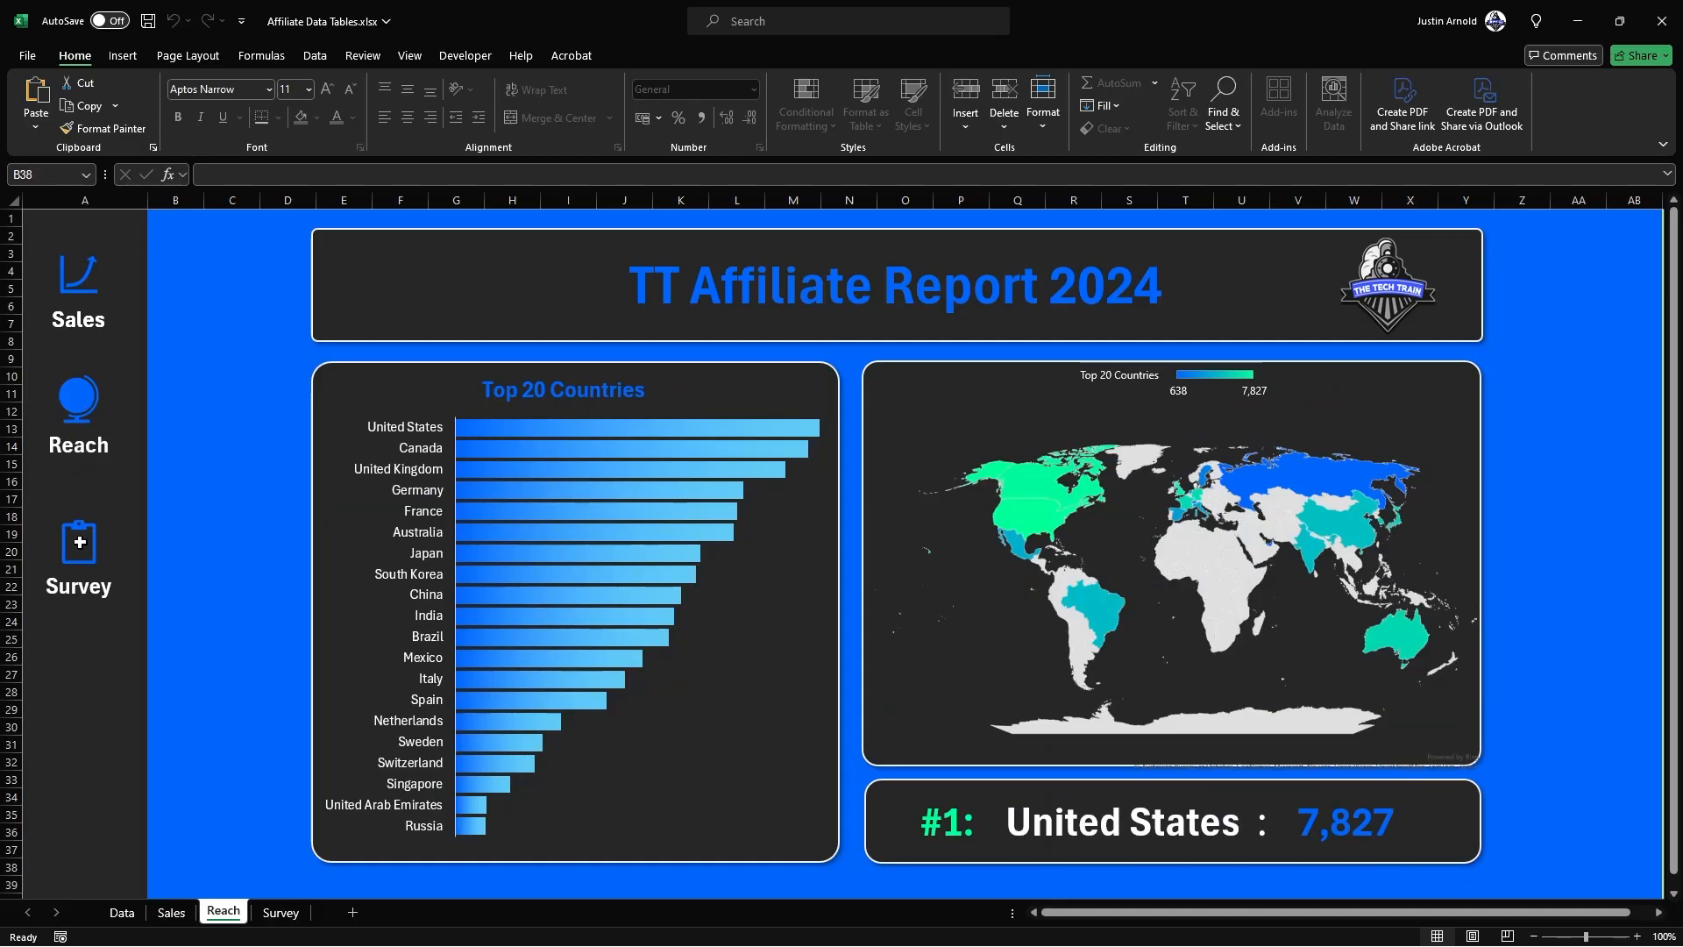
pyautogui.click(82, 568)
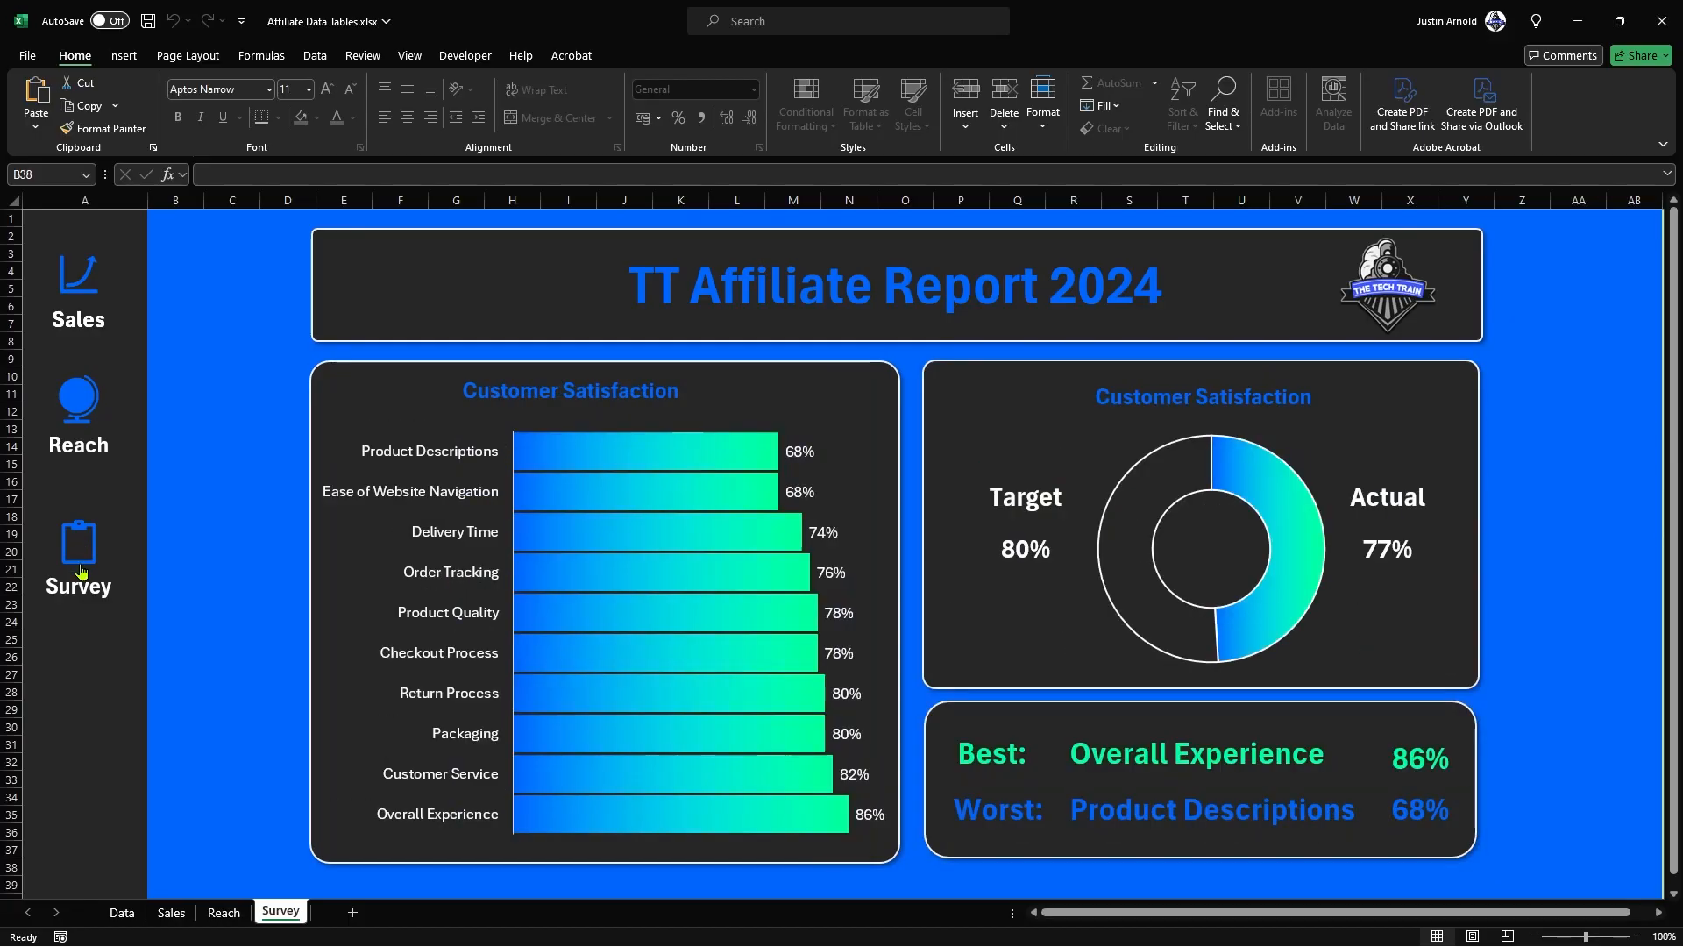
pyautogui.click(84, 410)
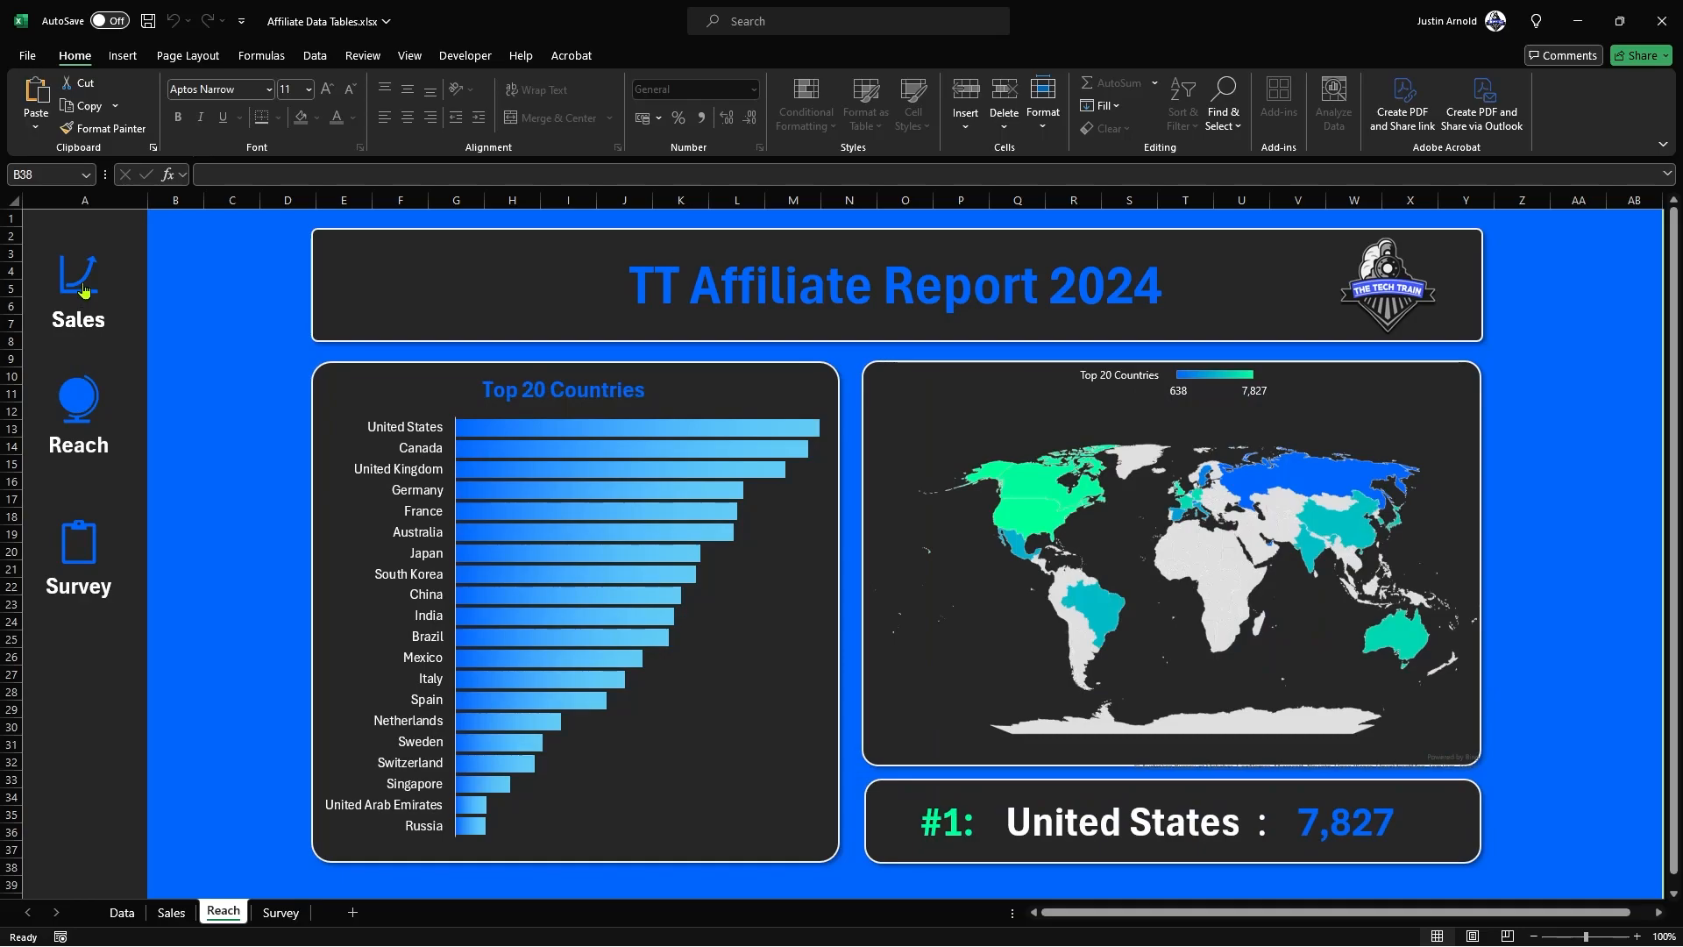
pyautogui.click(84, 291)
pyautogui.click(123, 920)
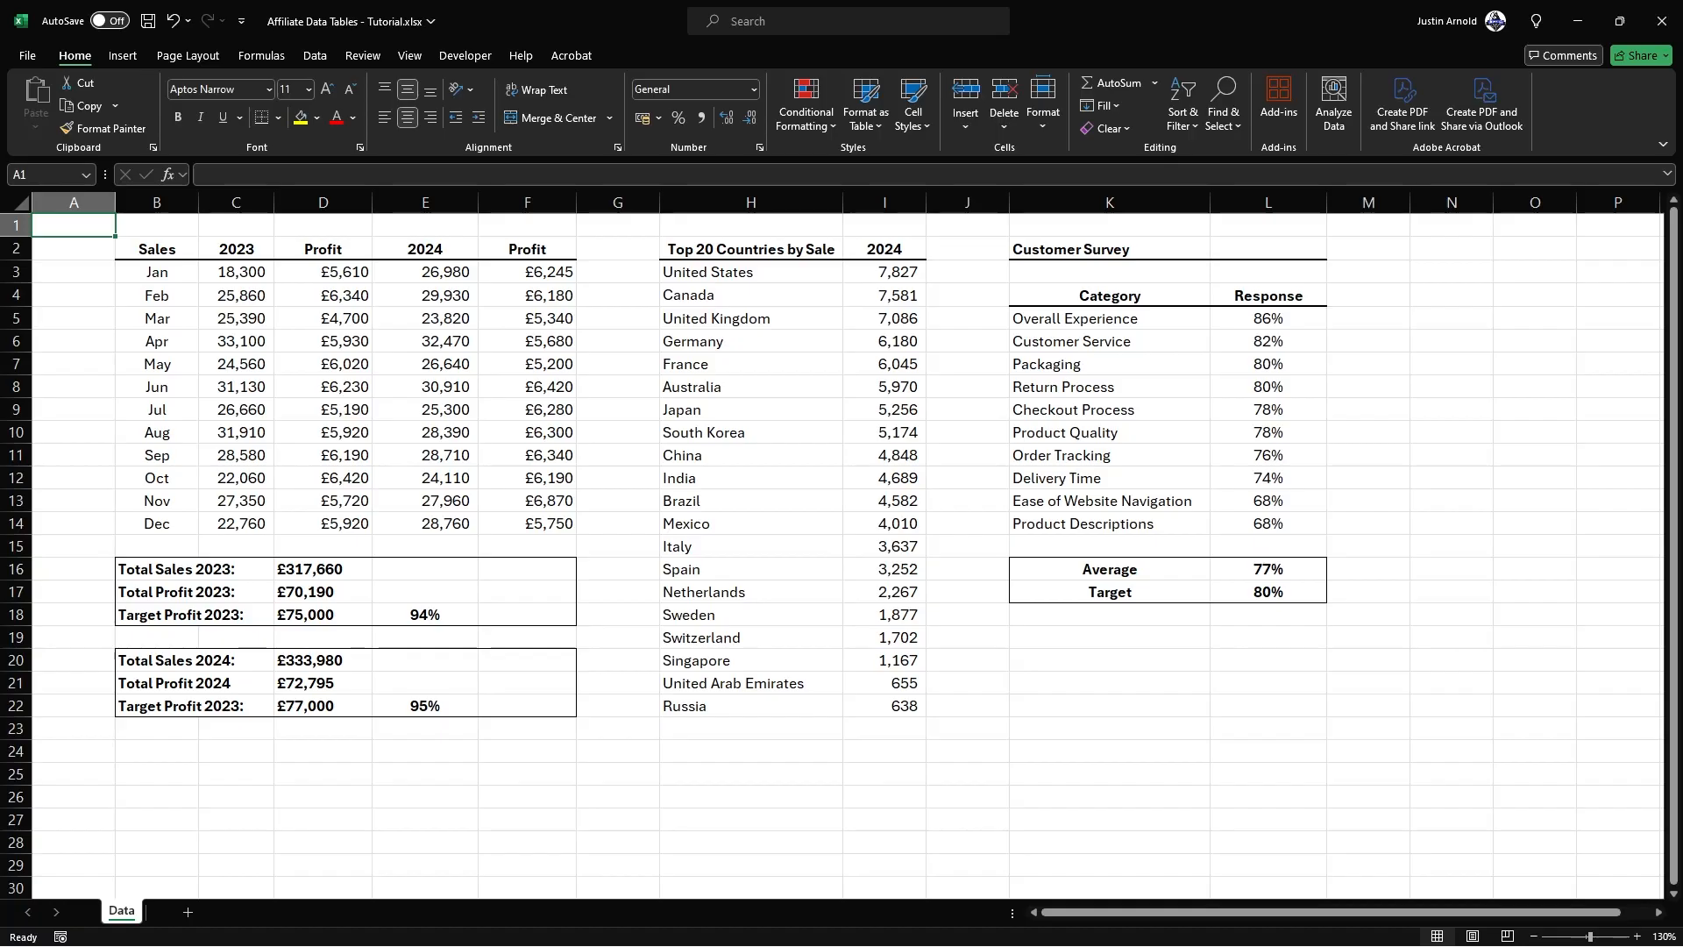
# Step: Add a new worksheet after Data in the tutorial workbook and name it Sales
pyautogui.click(187, 911)
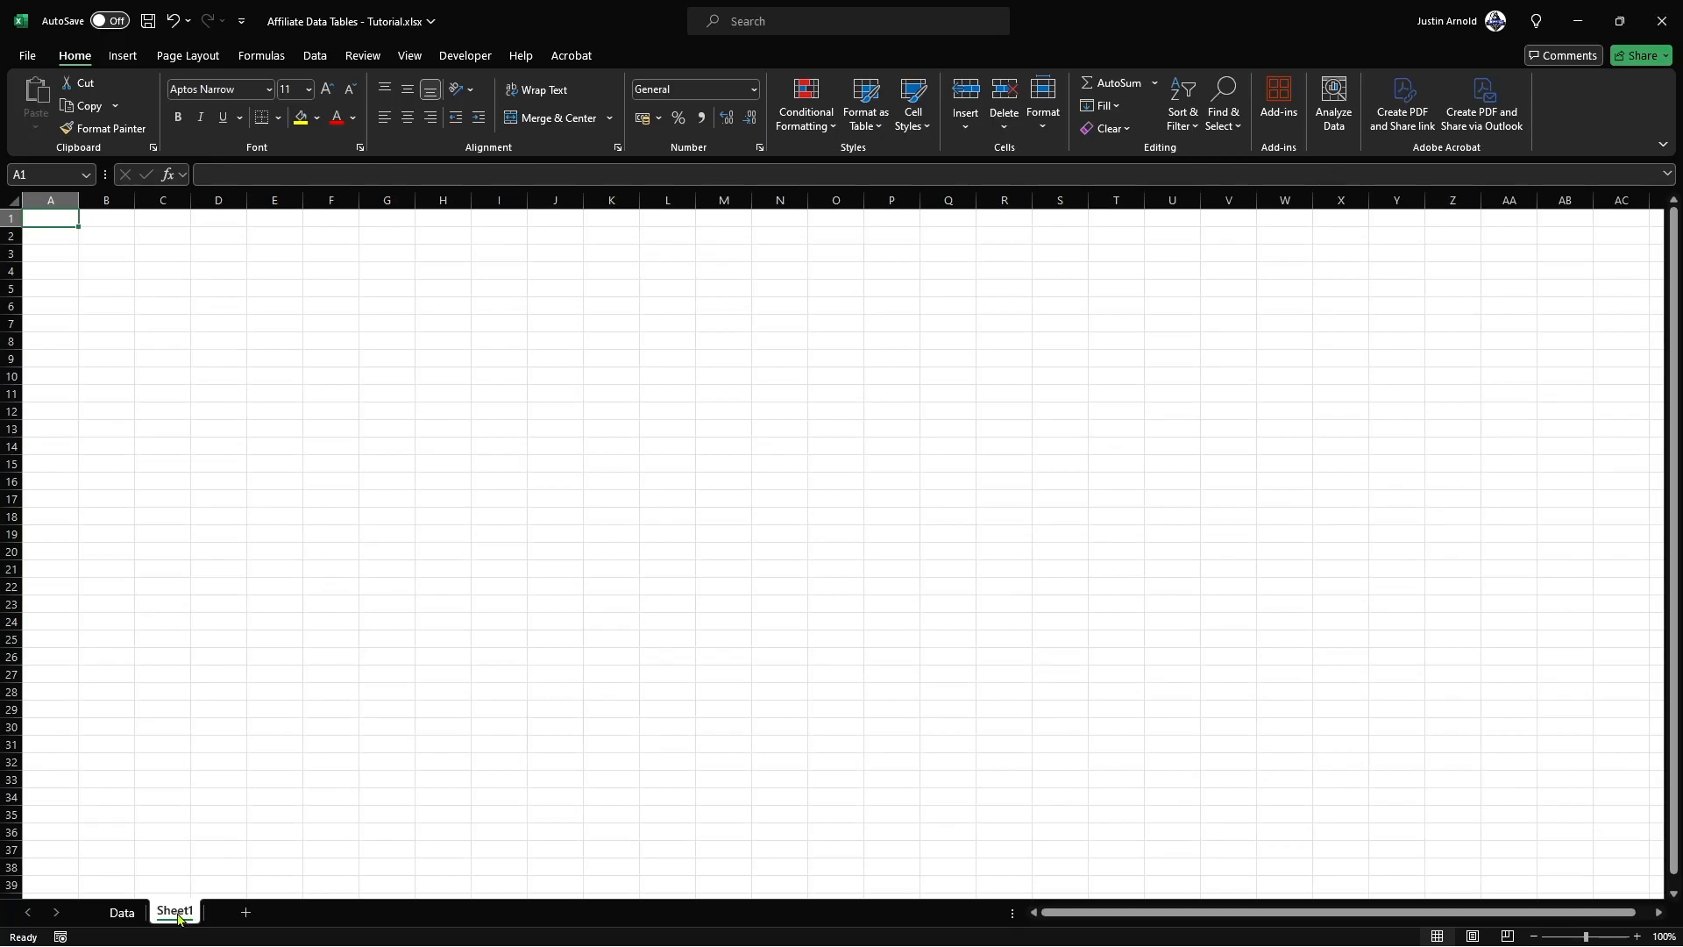
pyautogui.doubleClick(178, 914)
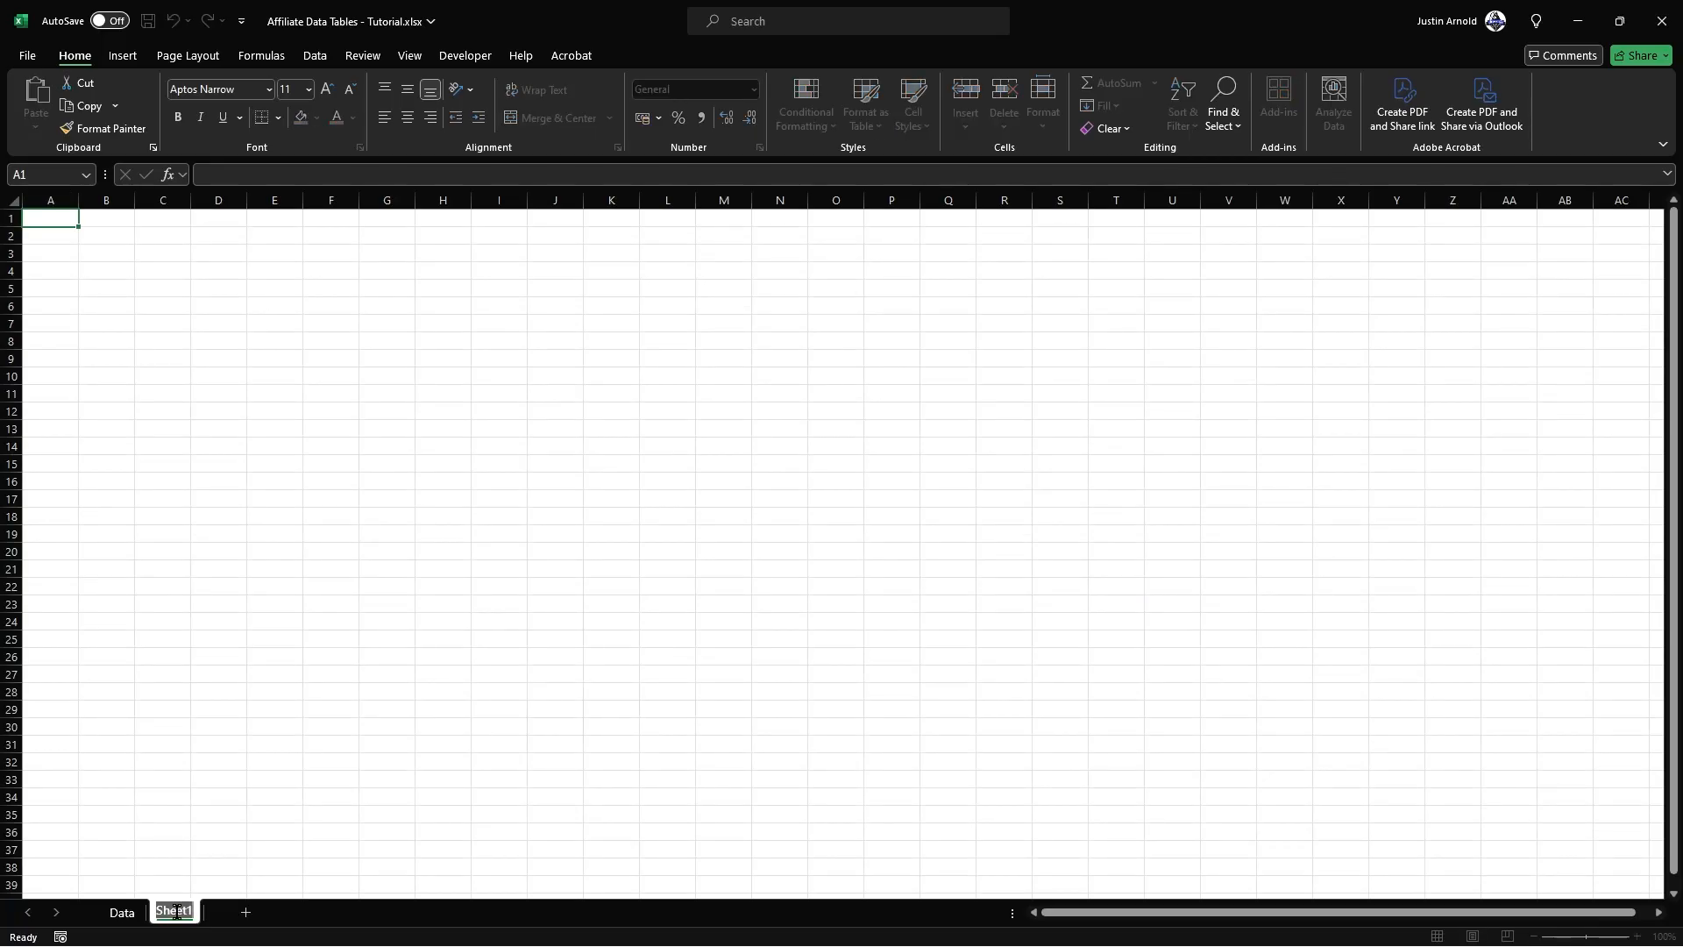
pyautogui.write('Sales')
# Step: Add another worksheet named Reach and place it after the Sales sheet
pyautogui.click(113, 920)
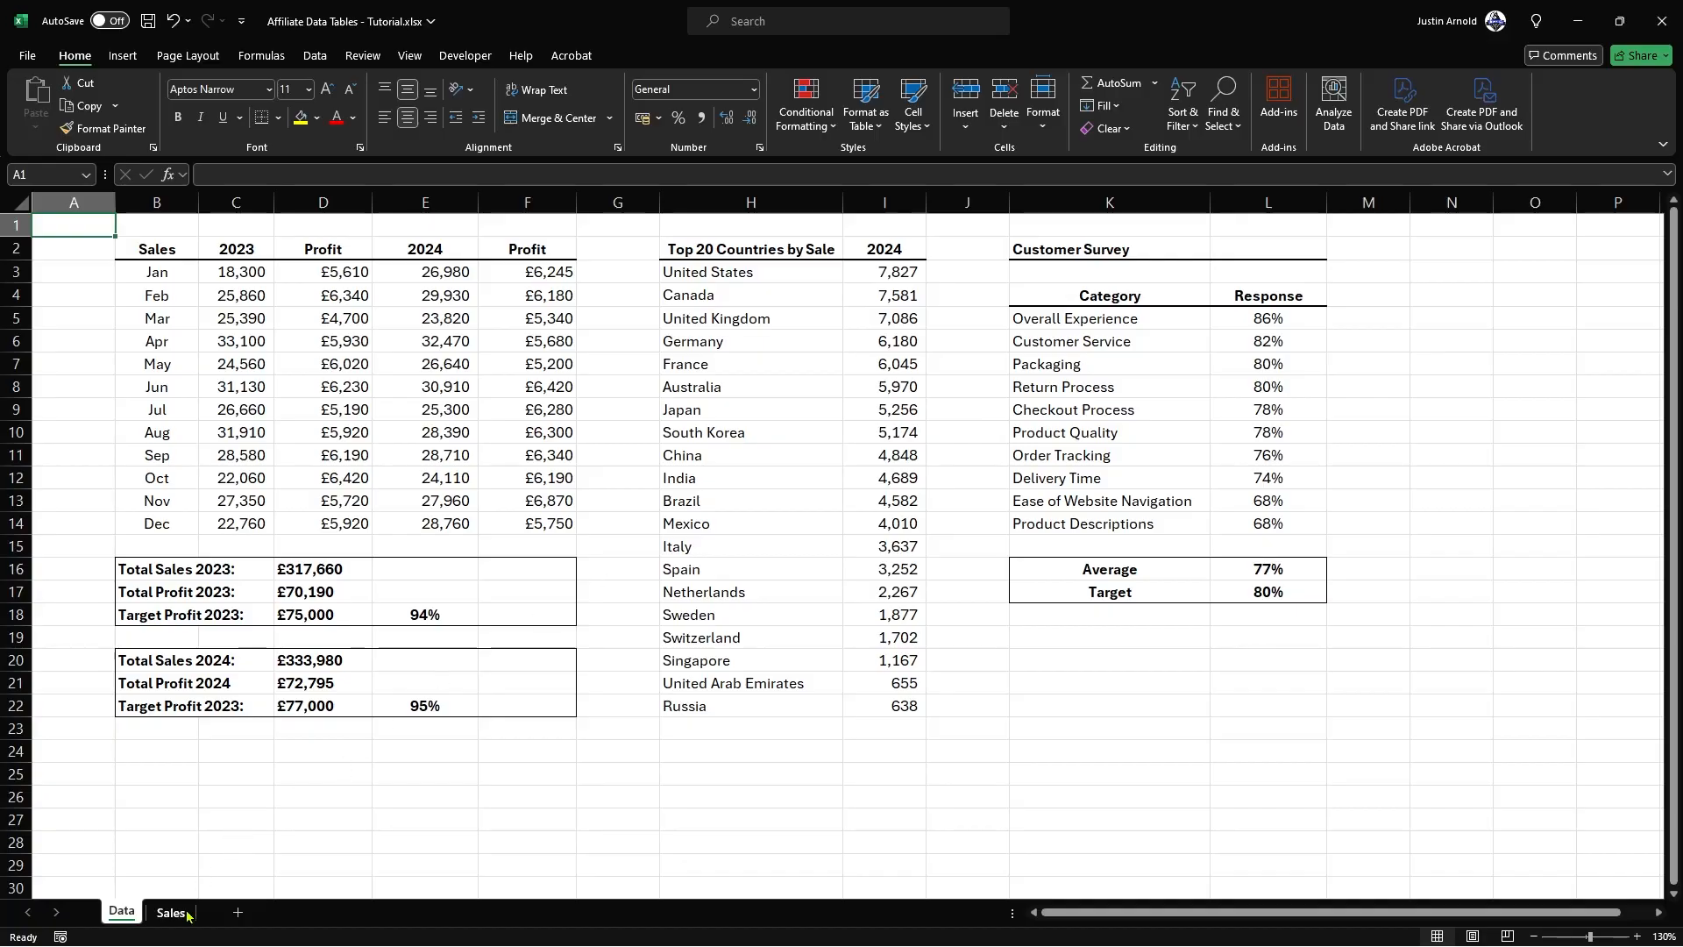
pyautogui.click(237, 912)
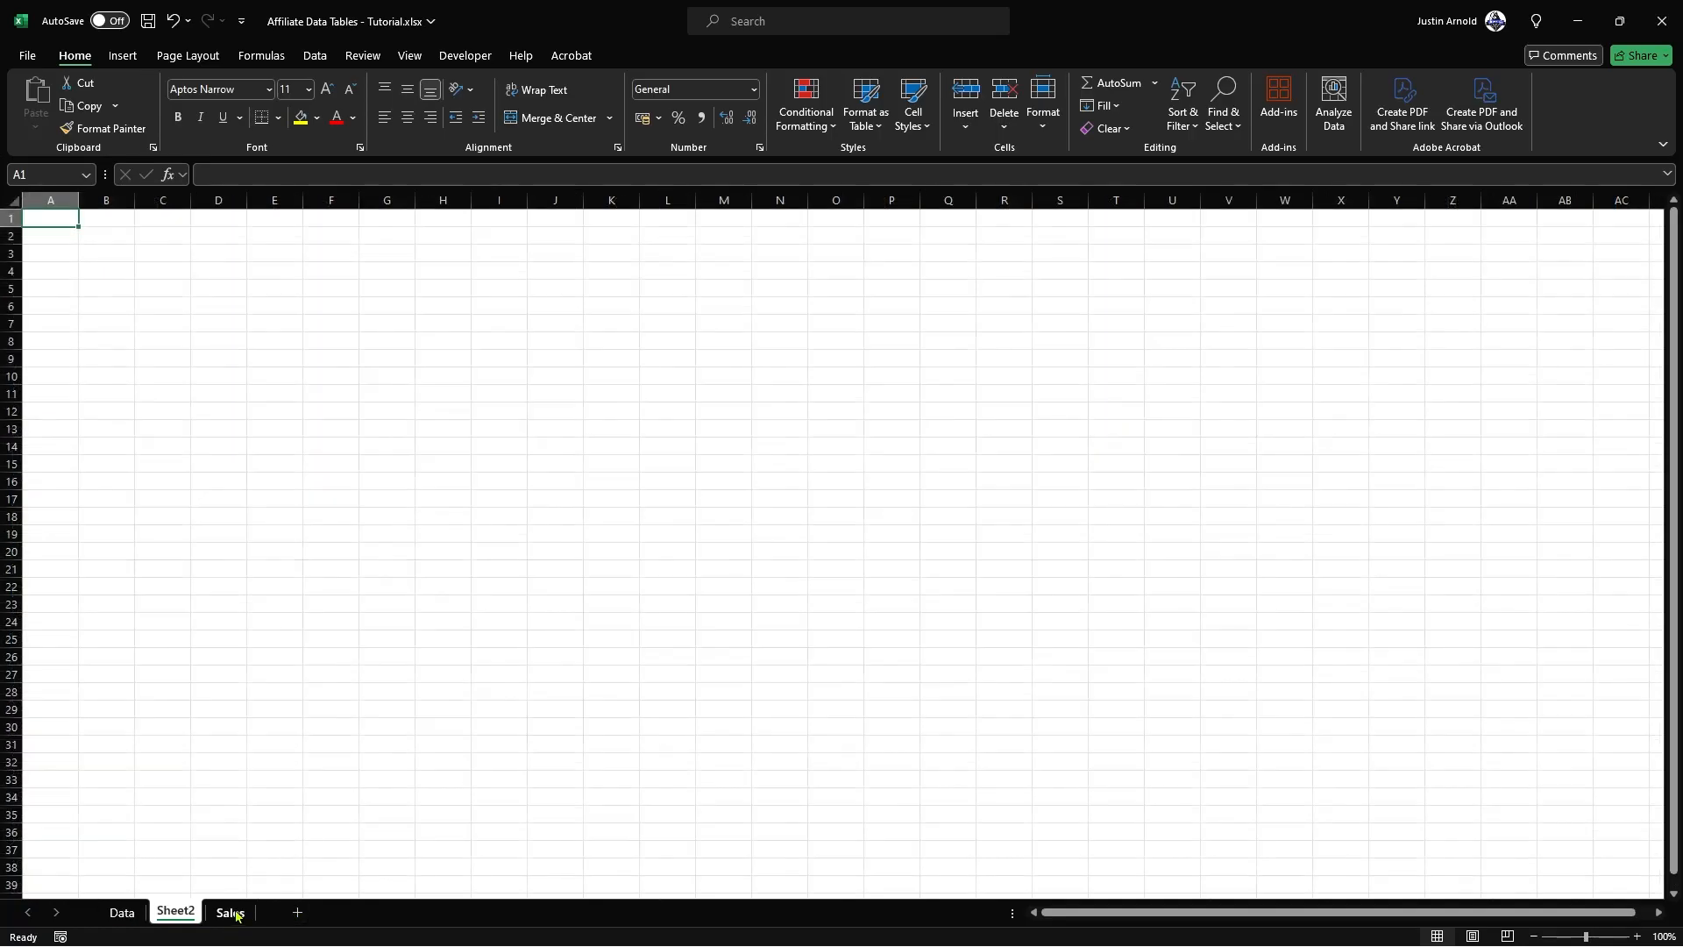
pyautogui.doubleClick(177, 912)
pyautogui.write('Reach')
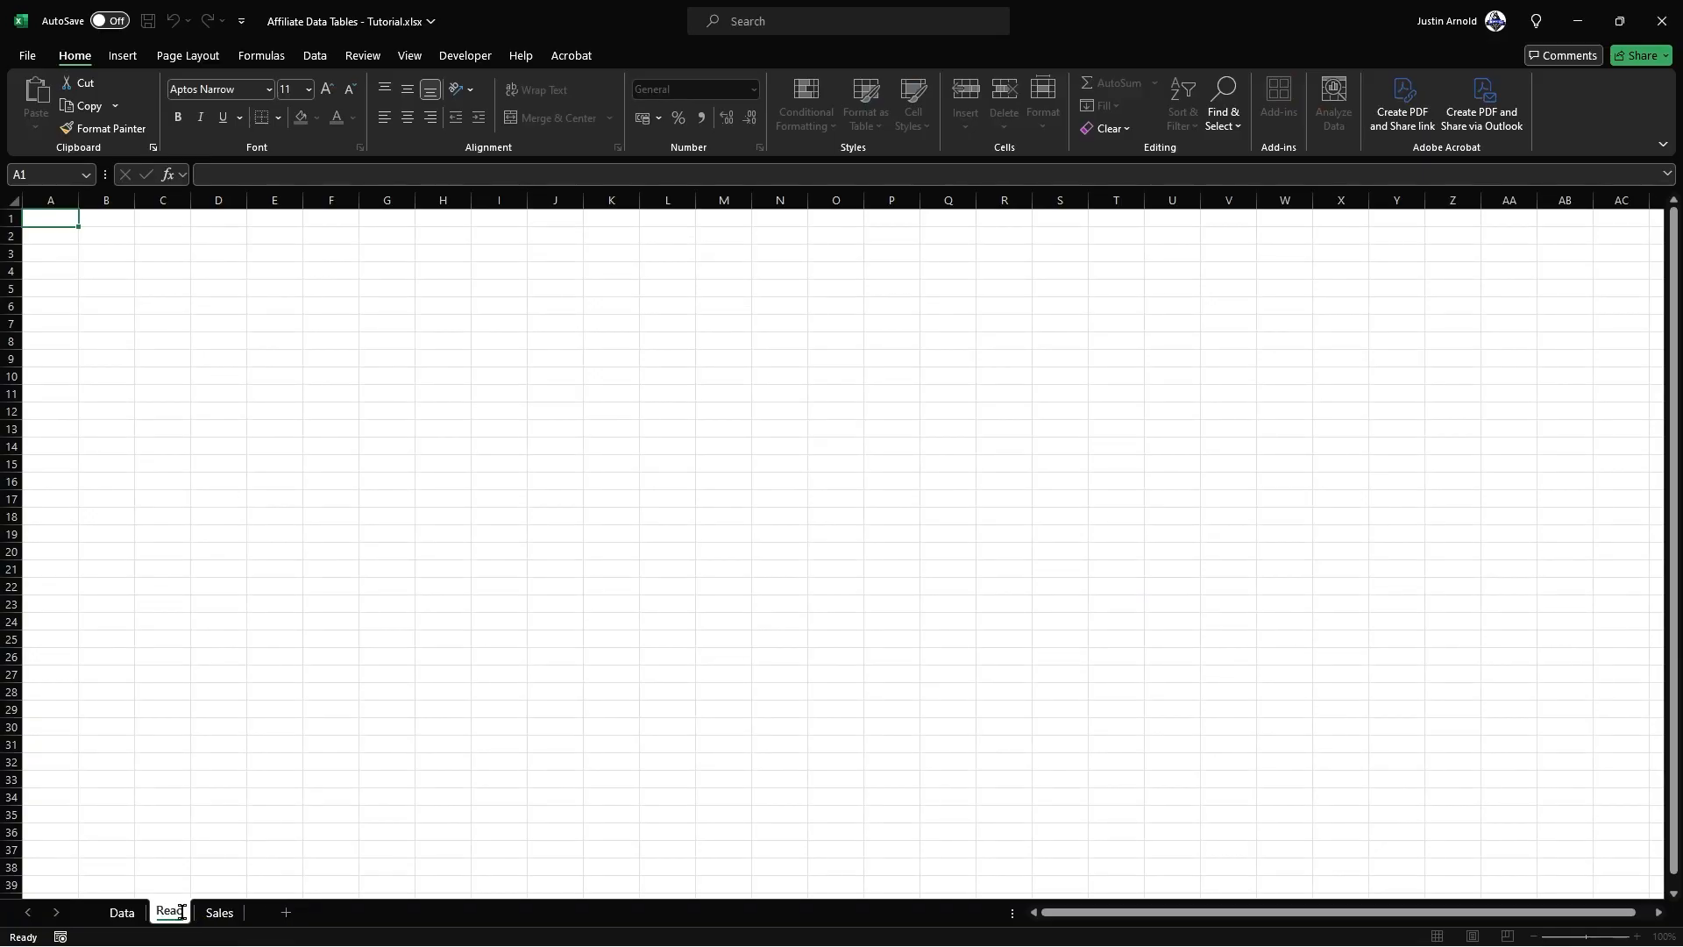
pyautogui.press('Return')
pyautogui.click(232, 867)
pyautogui.moveTo(166, 914); pyautogui.dragTo(263, 916)
# Step: Add a worksheet named Survey after the Reach sheet
pyautogui.click(291, 913)
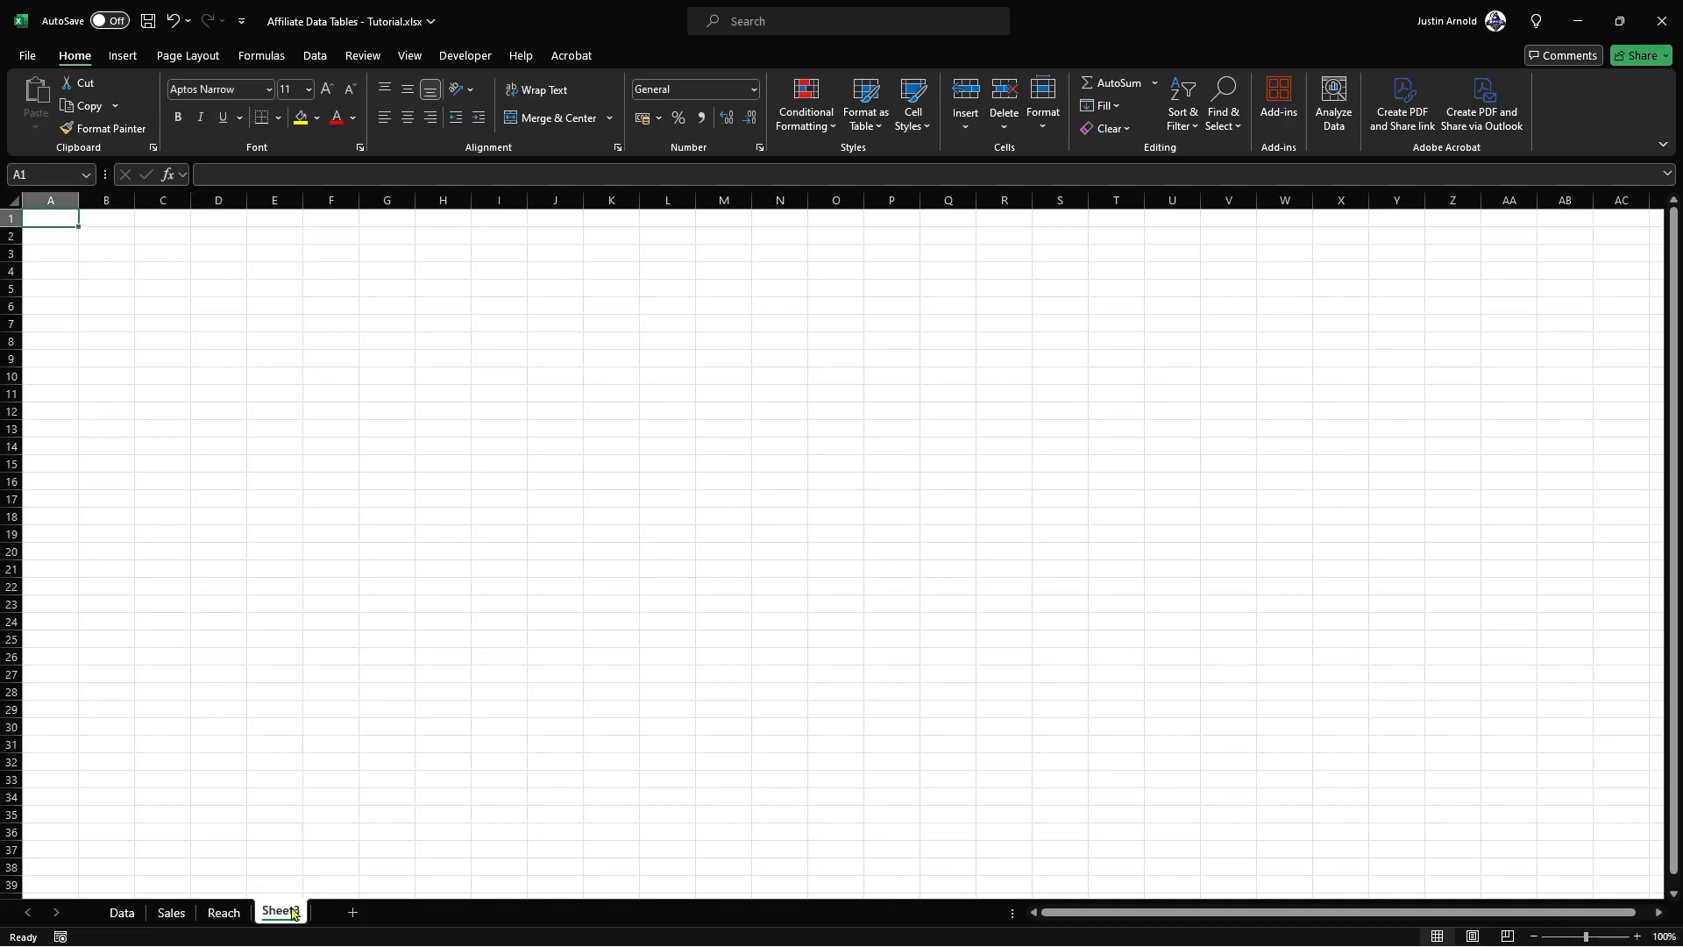
pyautogui.doubleClick(282, 910)
pyautogui.write('Survey')
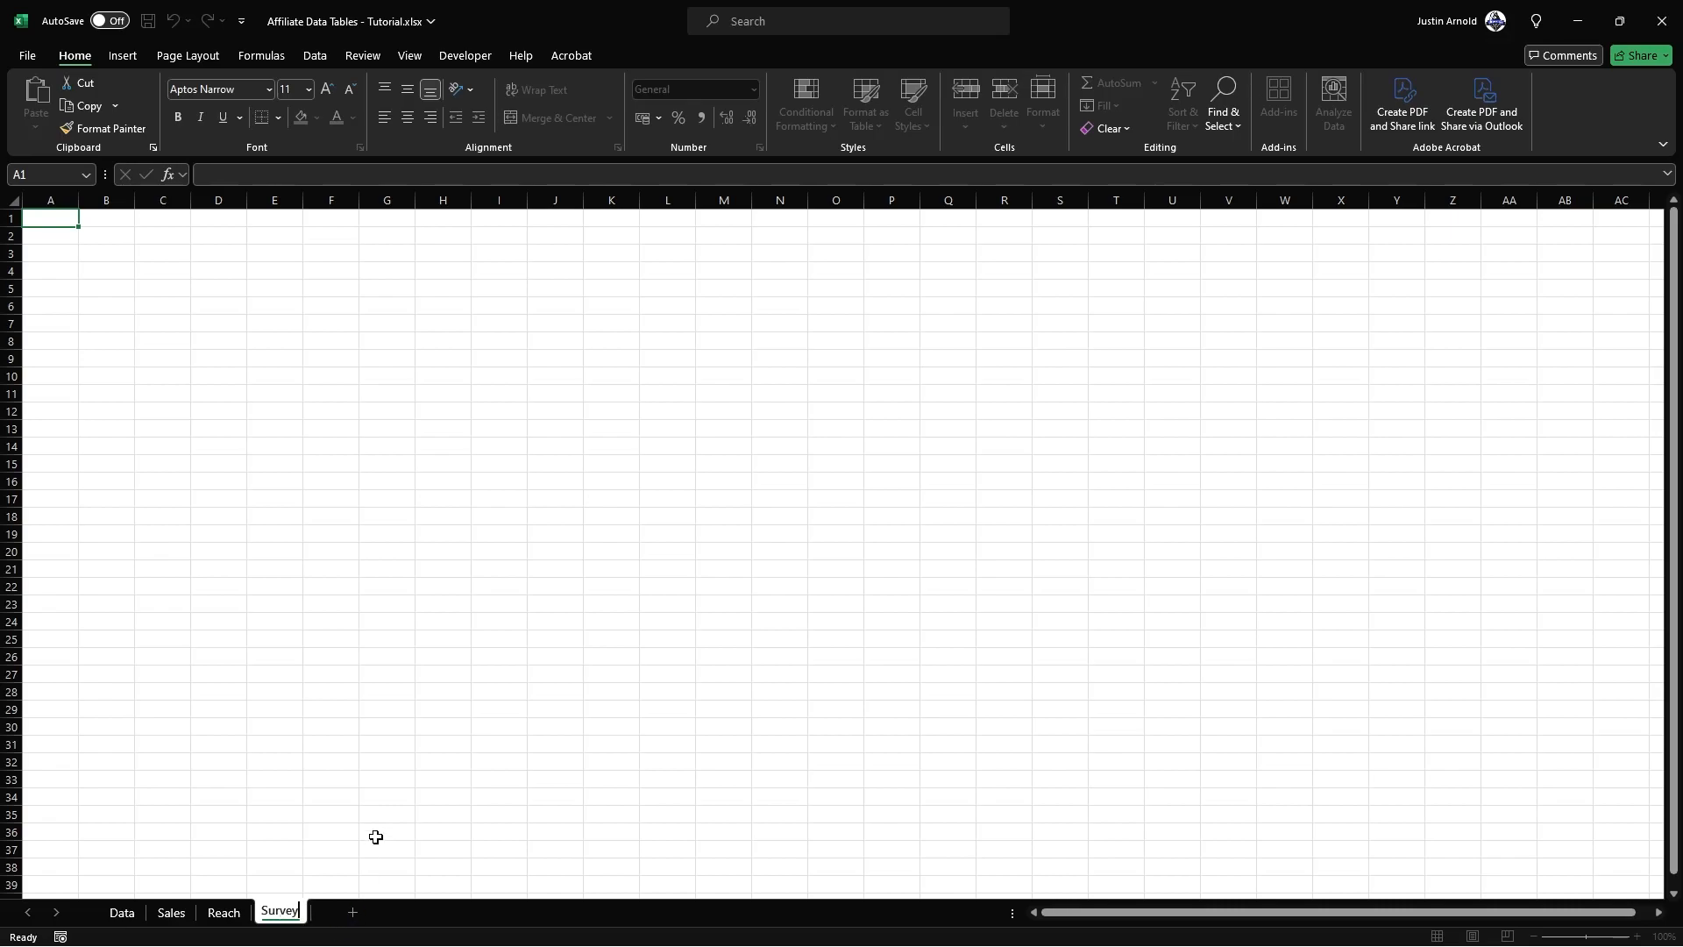
pyautogui.click(375, 837)
# Step: Fill all cells of the Sales sheet with the standard blue colour
pyautogui.click(171, 913)
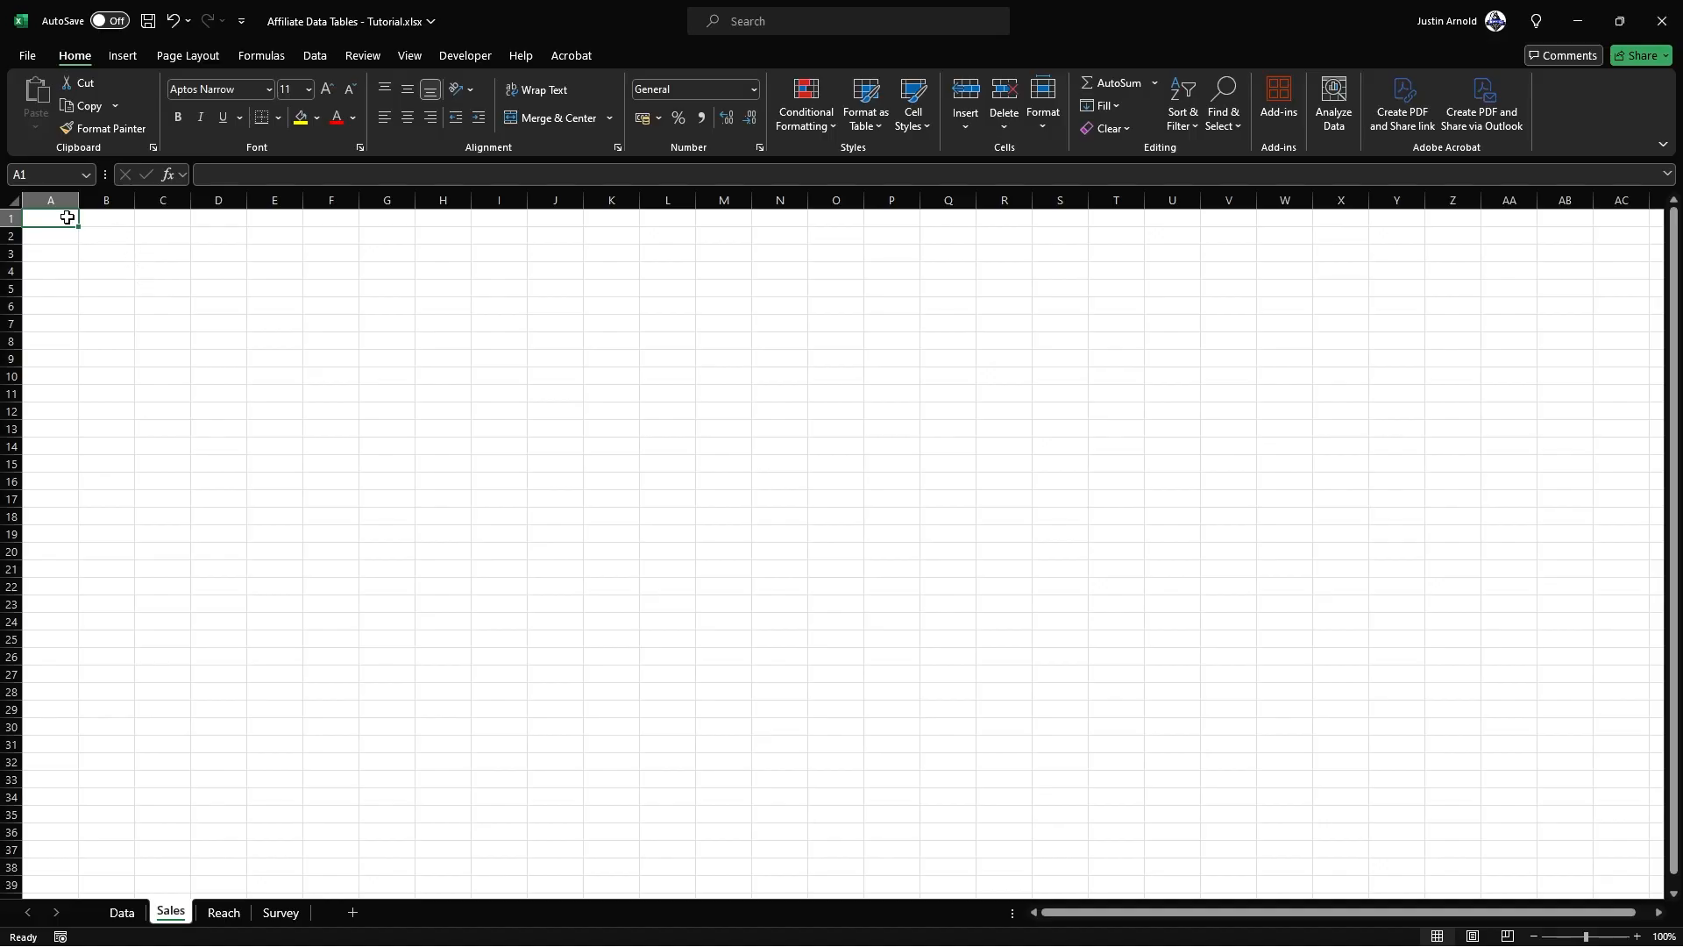
pyautogui.click(12, 197)
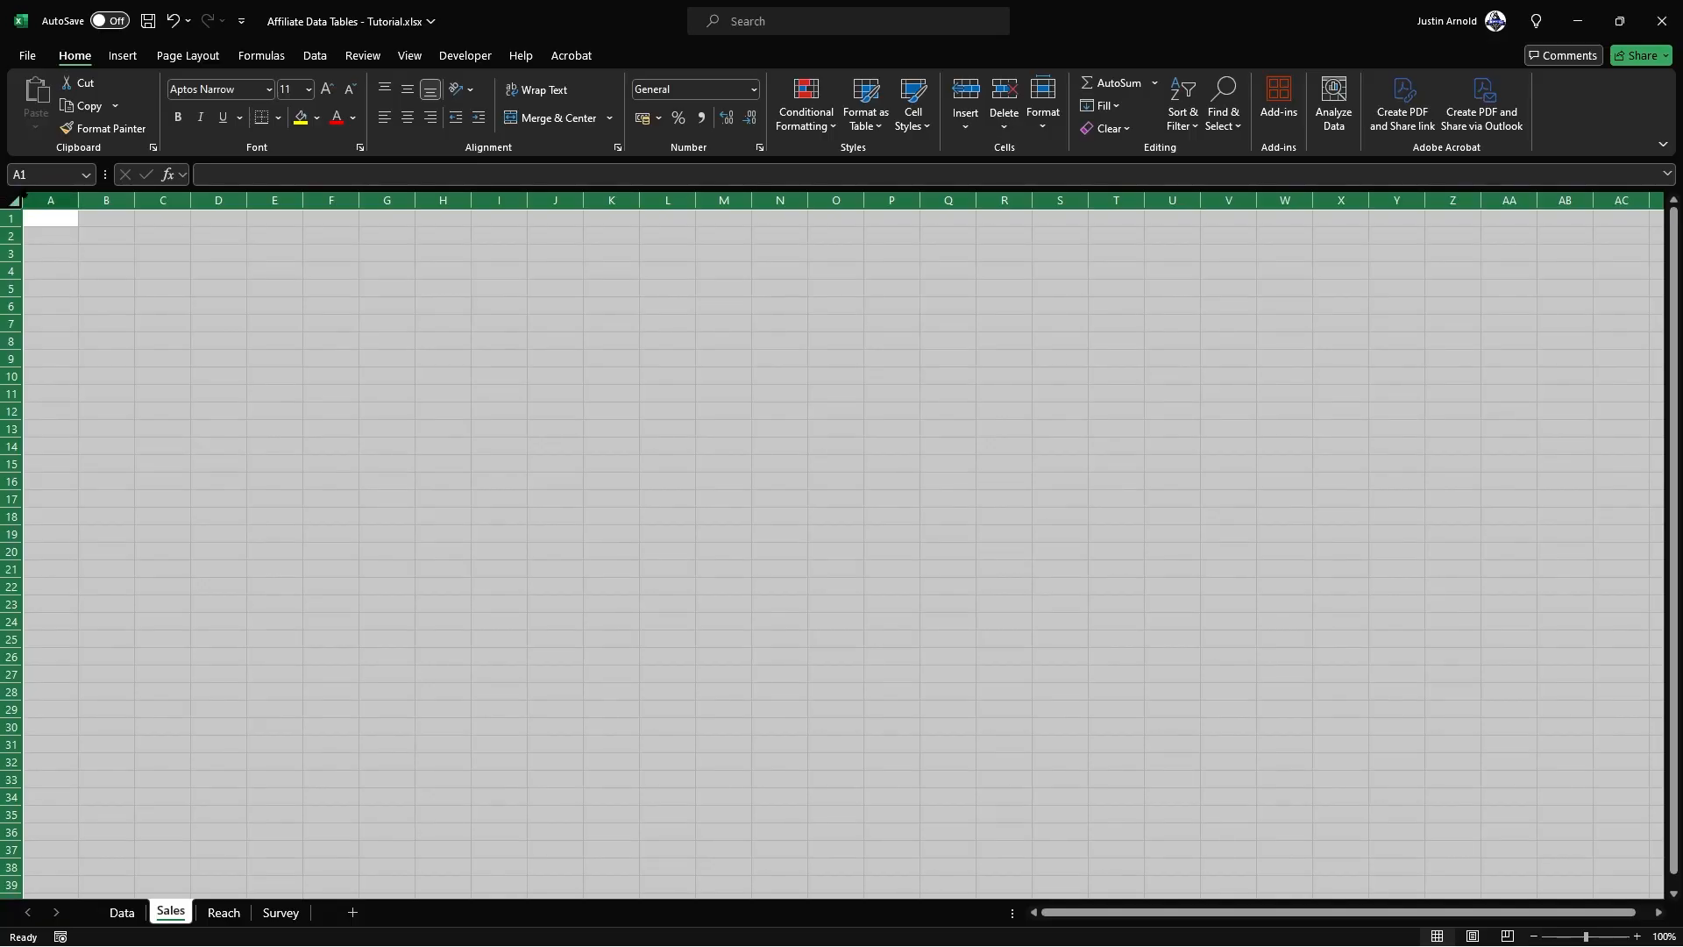
pyautogui.click(317, 119)
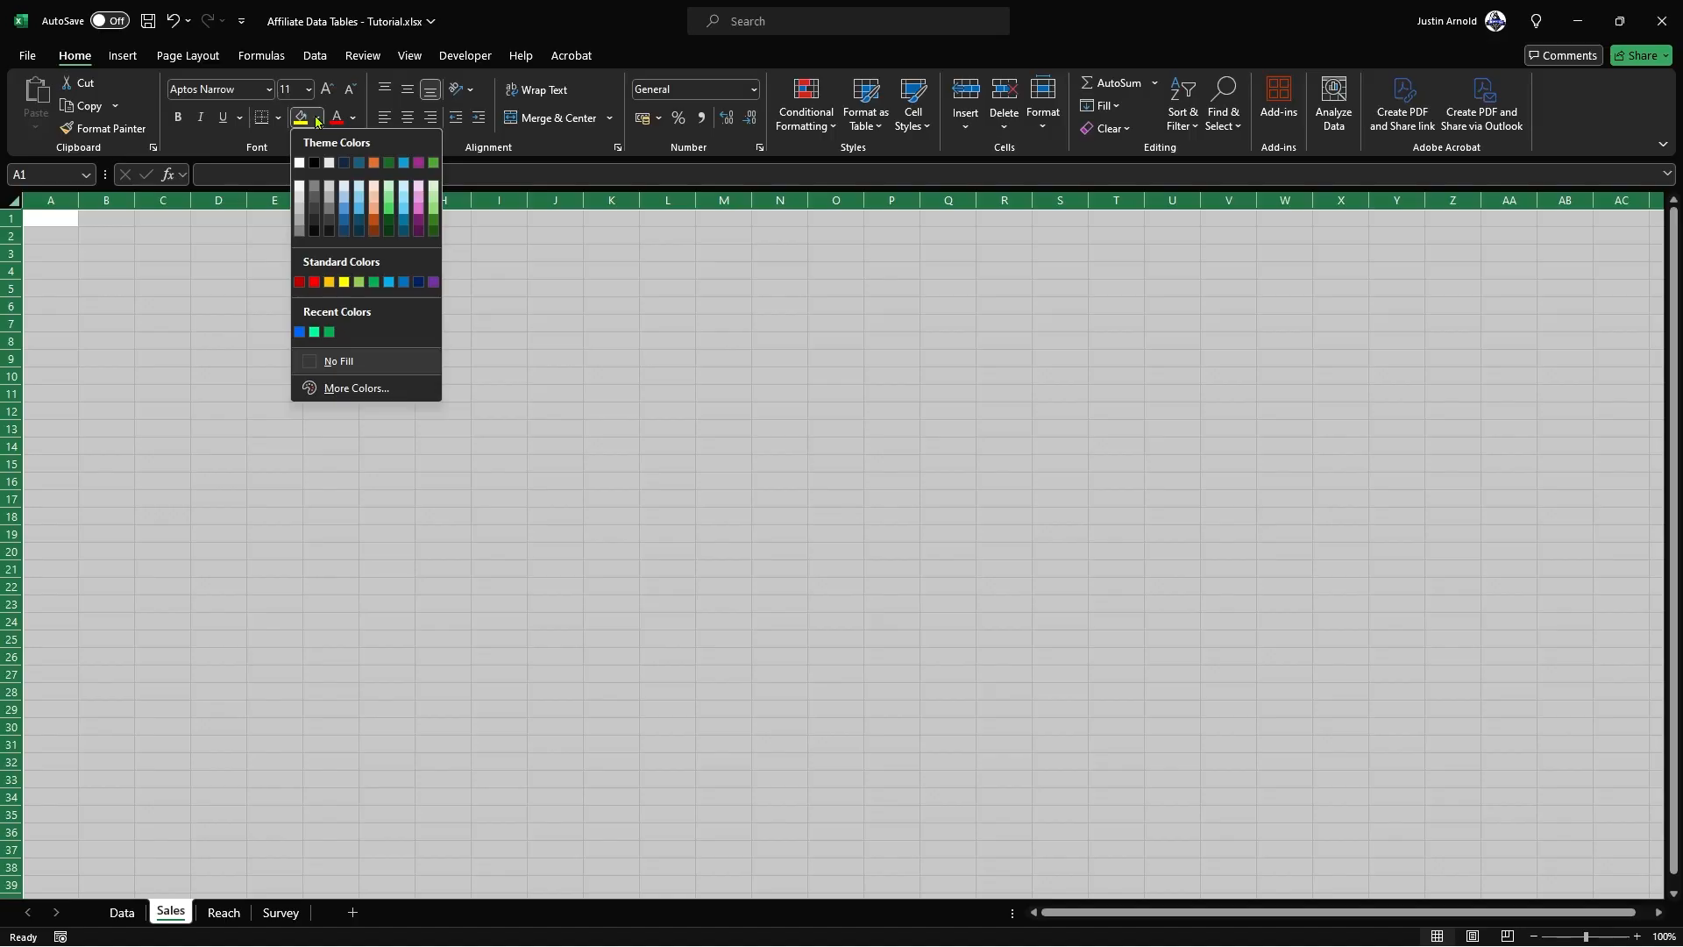
pyautogui.click(402, 282)
pyautogui.click(392, 308)
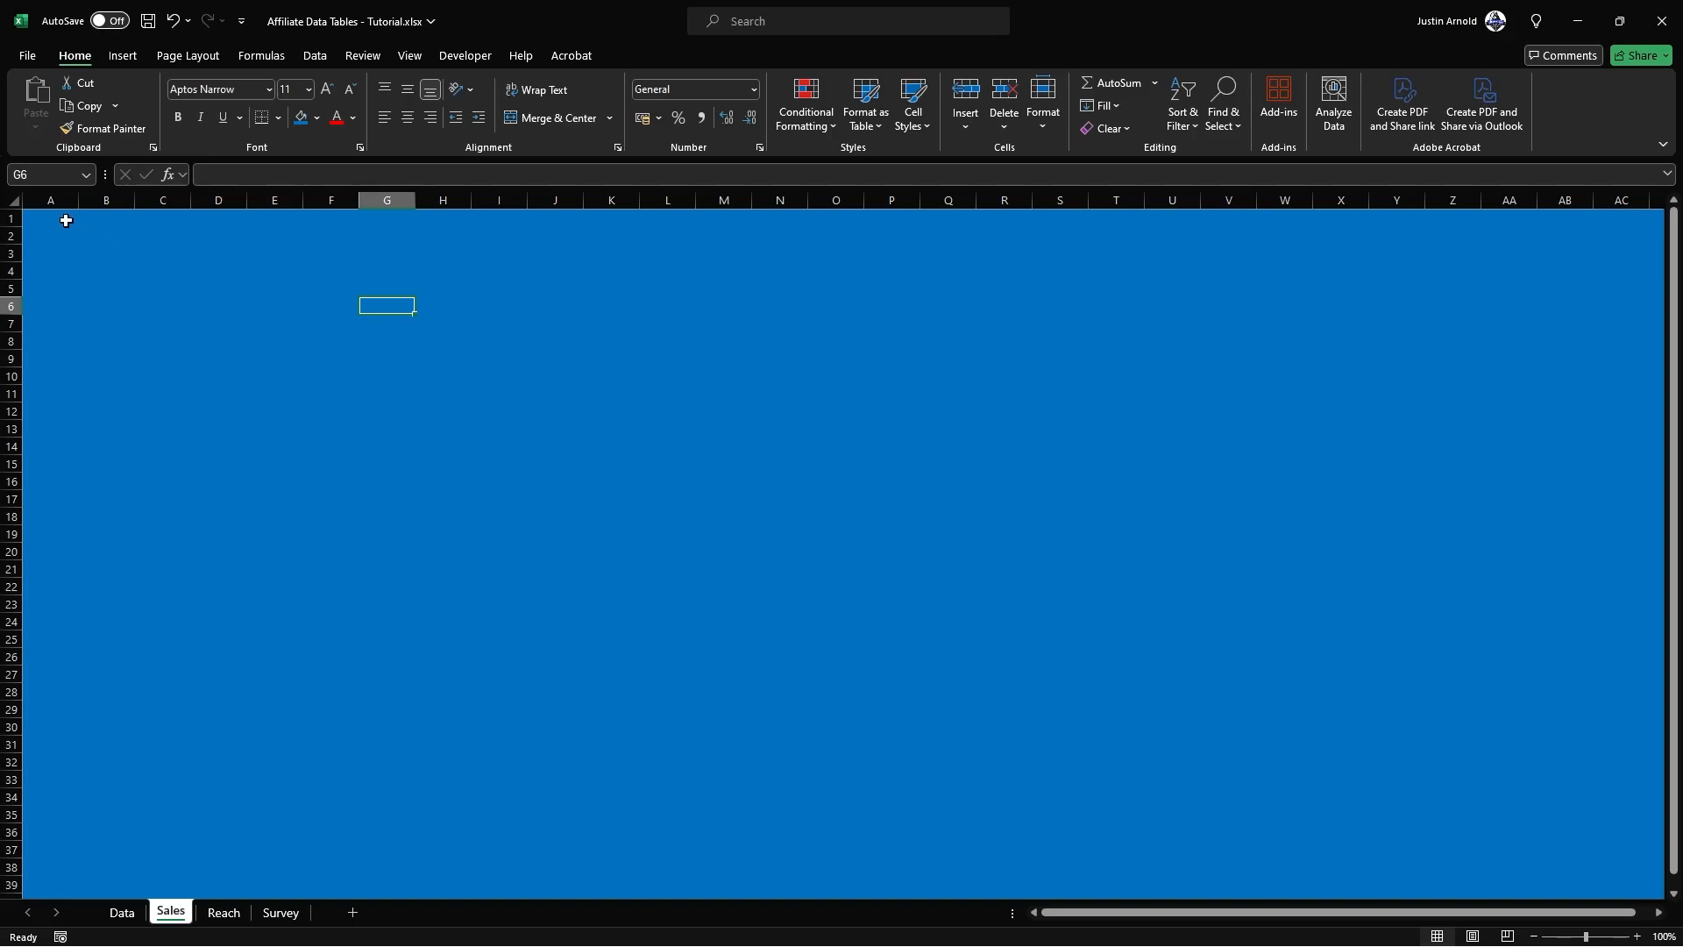
# Step: Widen column A of the Sales sheet to about double and fill it with a very dark grey theme colour as a sidebar
pyautogui.moveTo(78, 200); pyautogui.dragTo(143, 211)
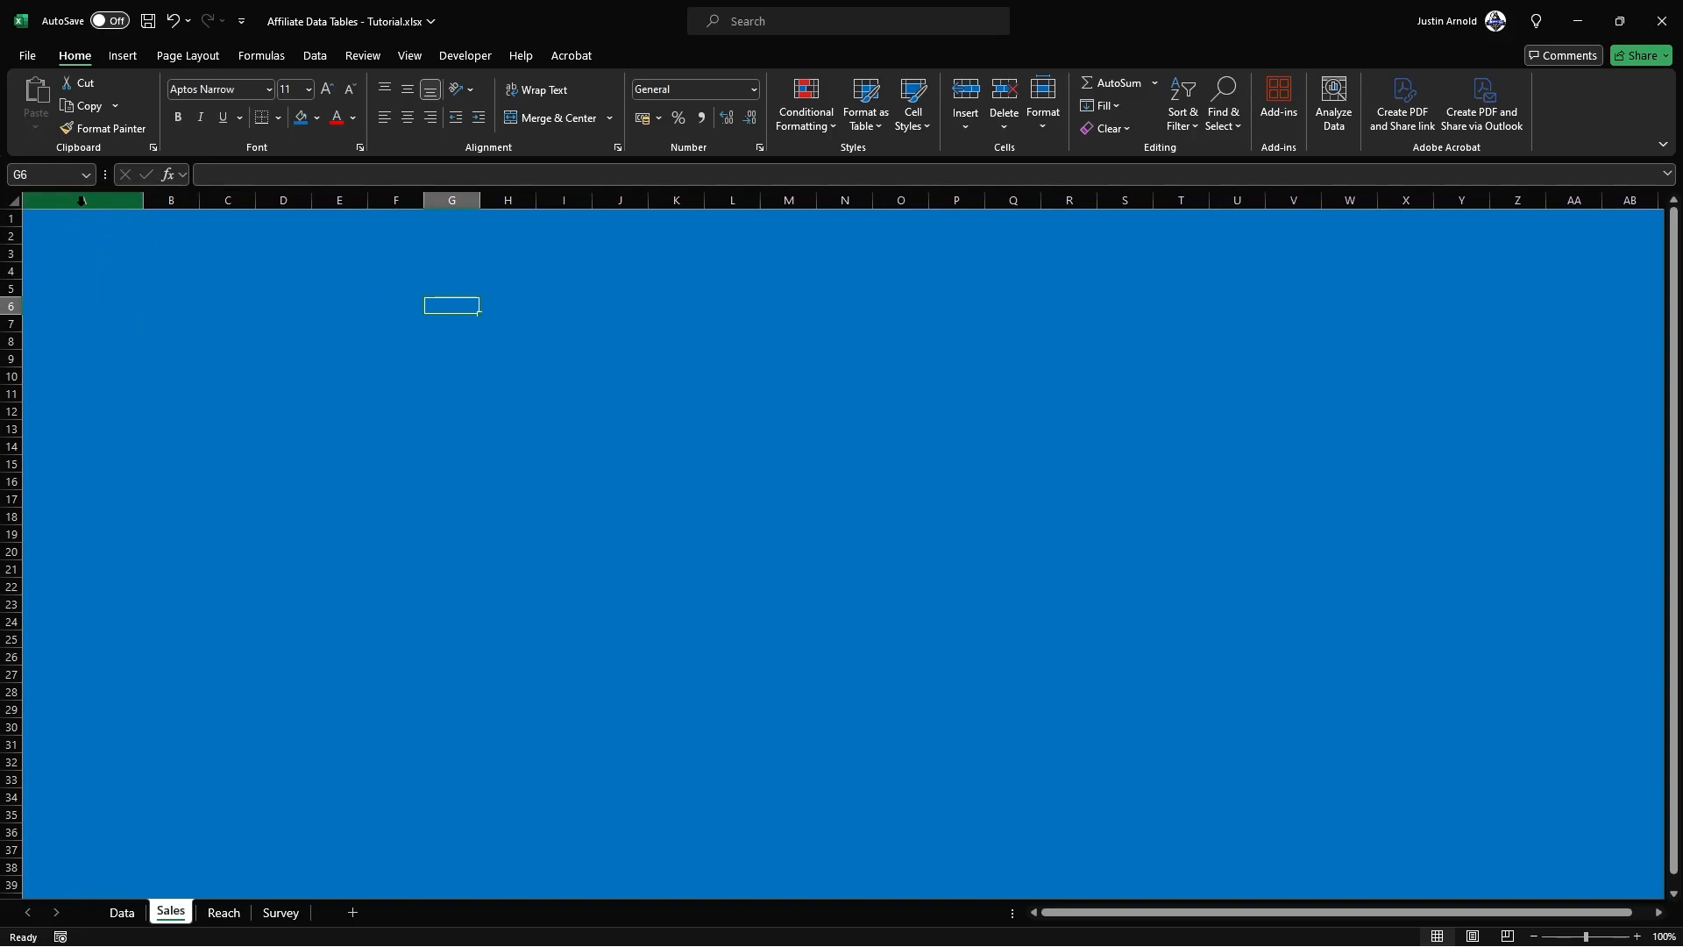
pyautogui.click(82, 200)
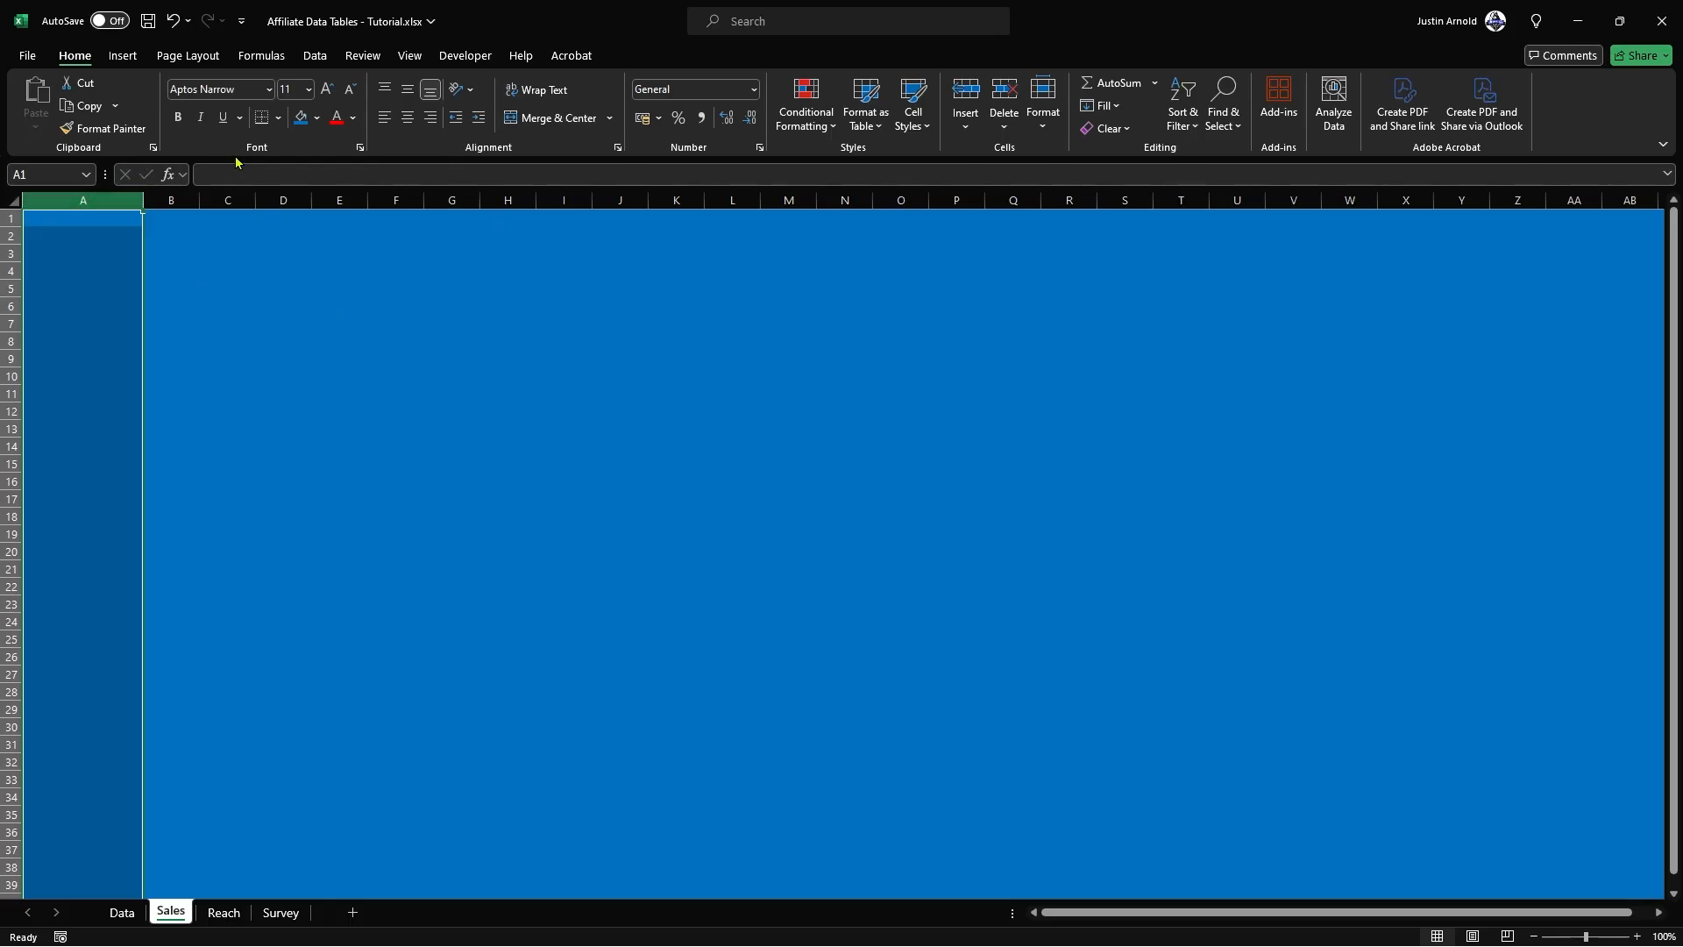
pyautogui.click(316, 118)
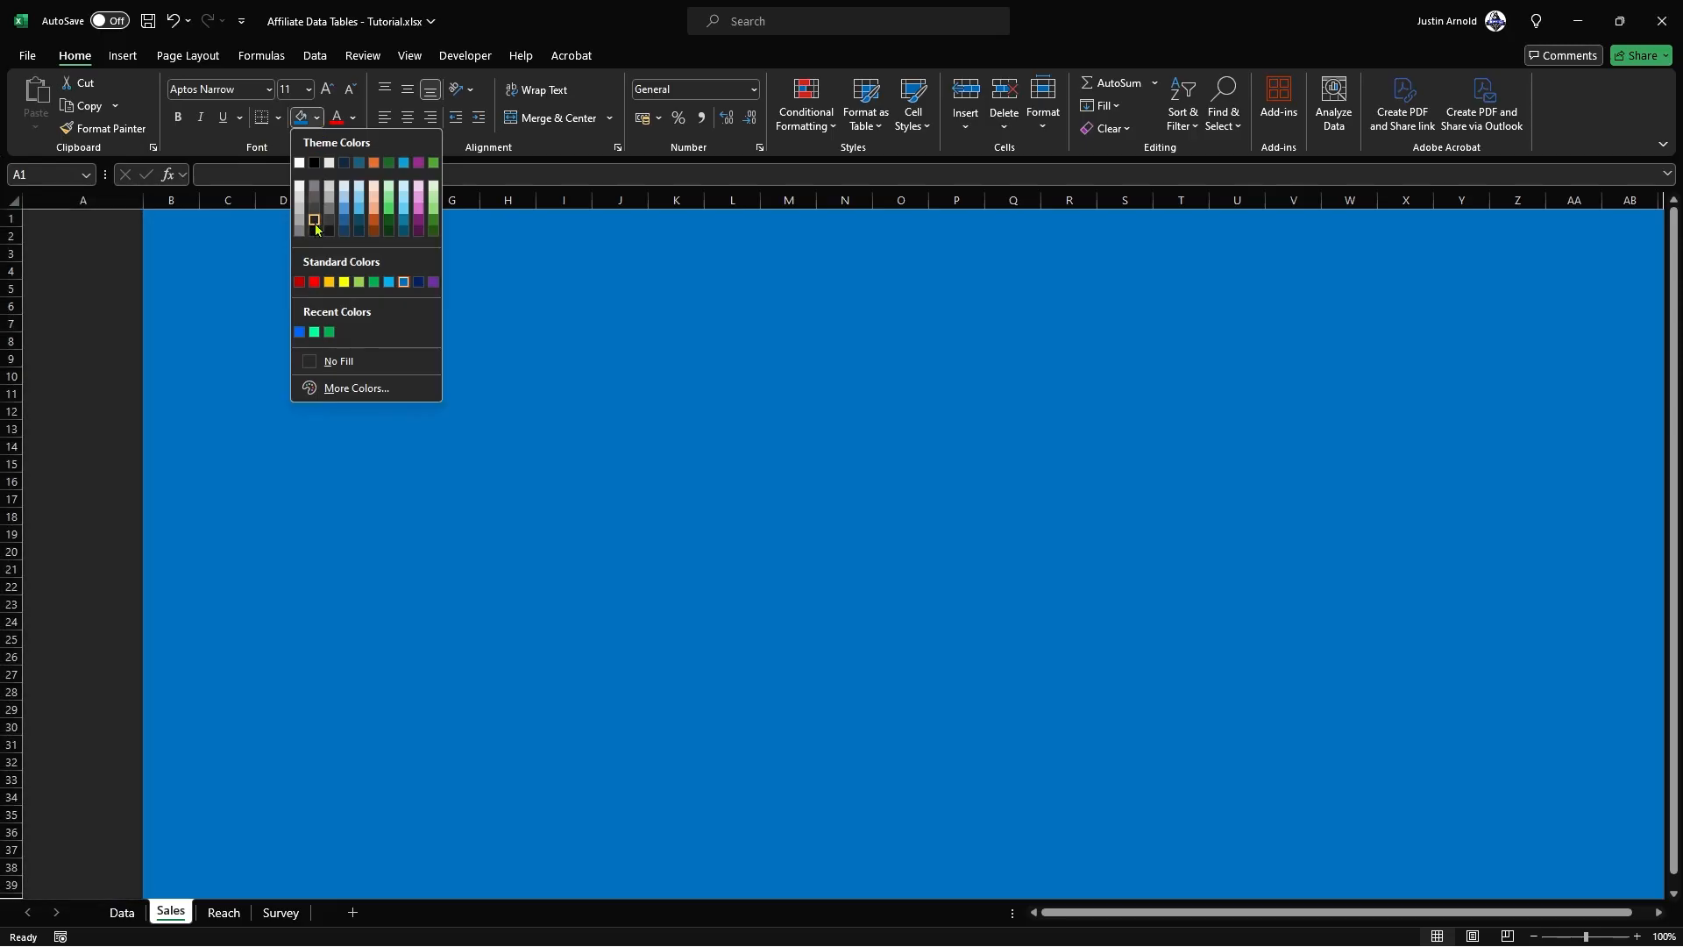
pyautogui.click(315, 223)
pyautogui.click(210, 254)
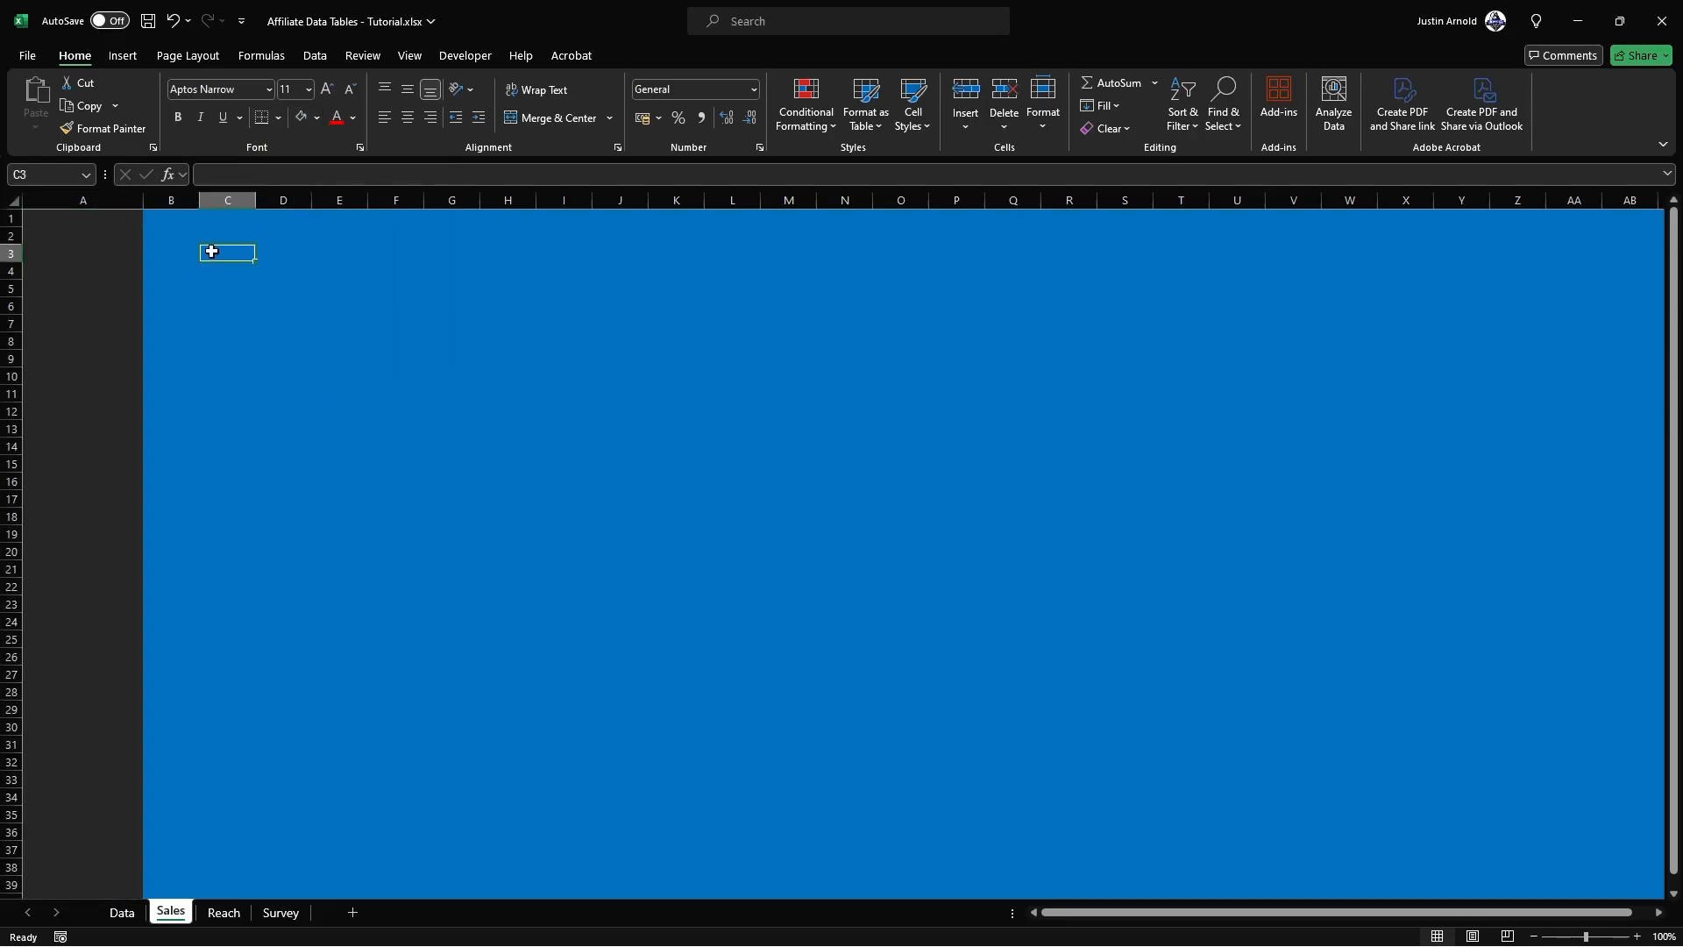
# Step: Search the stock icon library for "graph" and select the bold rising-curve arrow icon
pyautogui.click(123, 55)
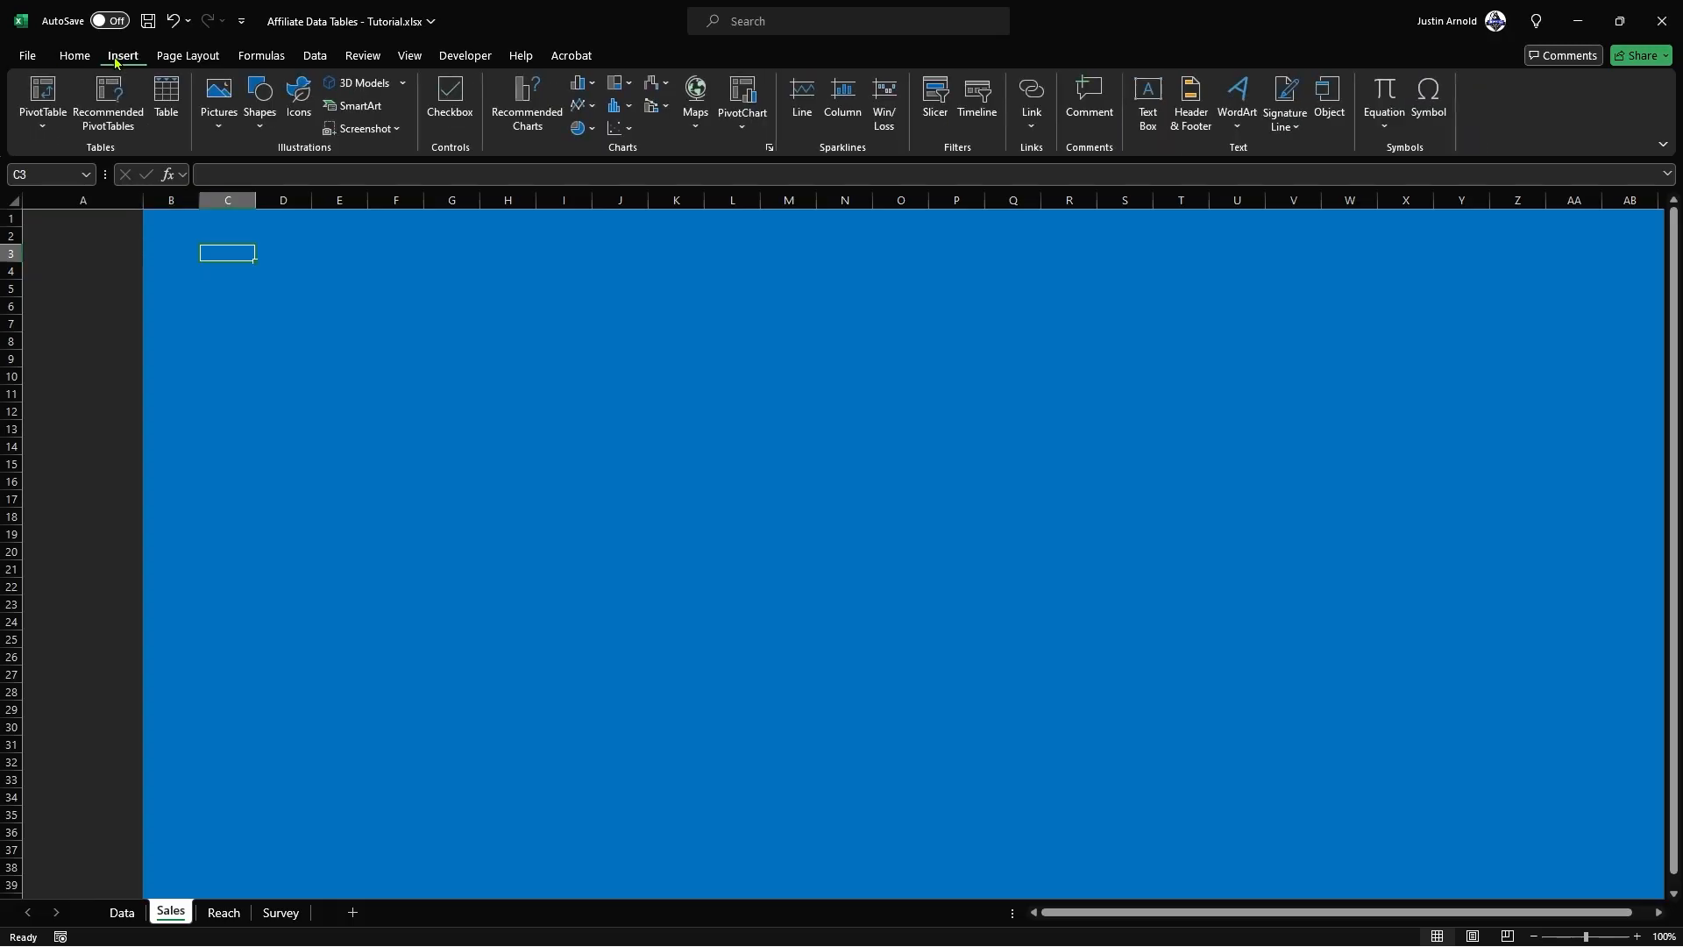
pyautogui.click(297, 100)
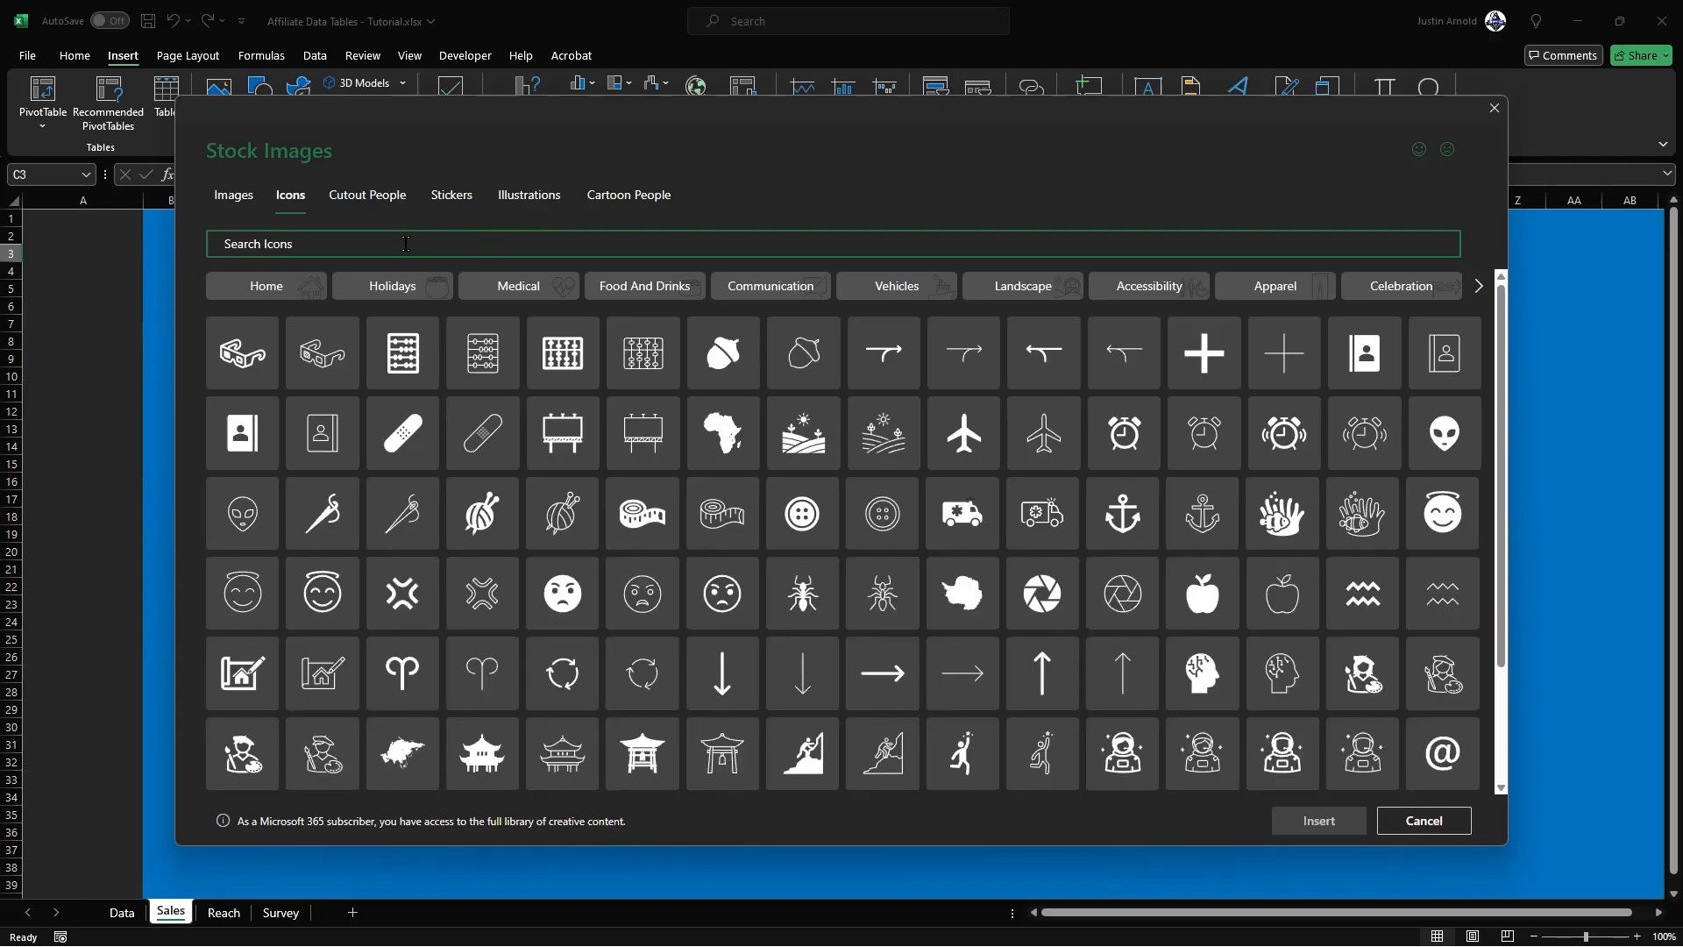
pyautogui.write('graph')
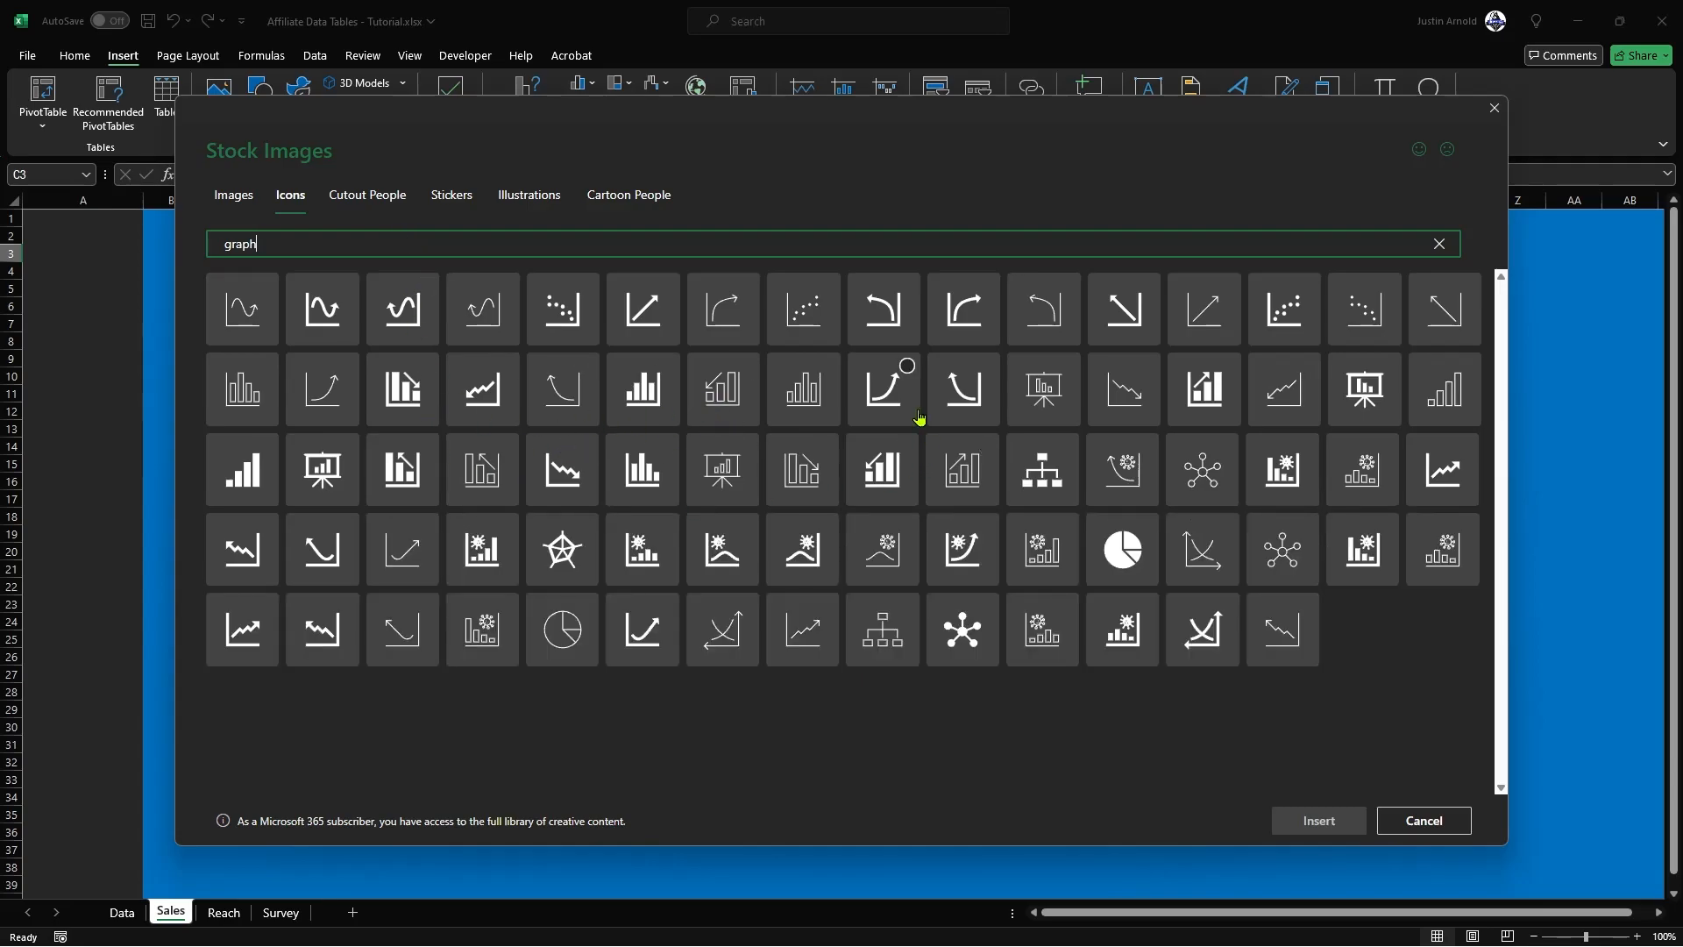
pyautogui.click(910, 368)
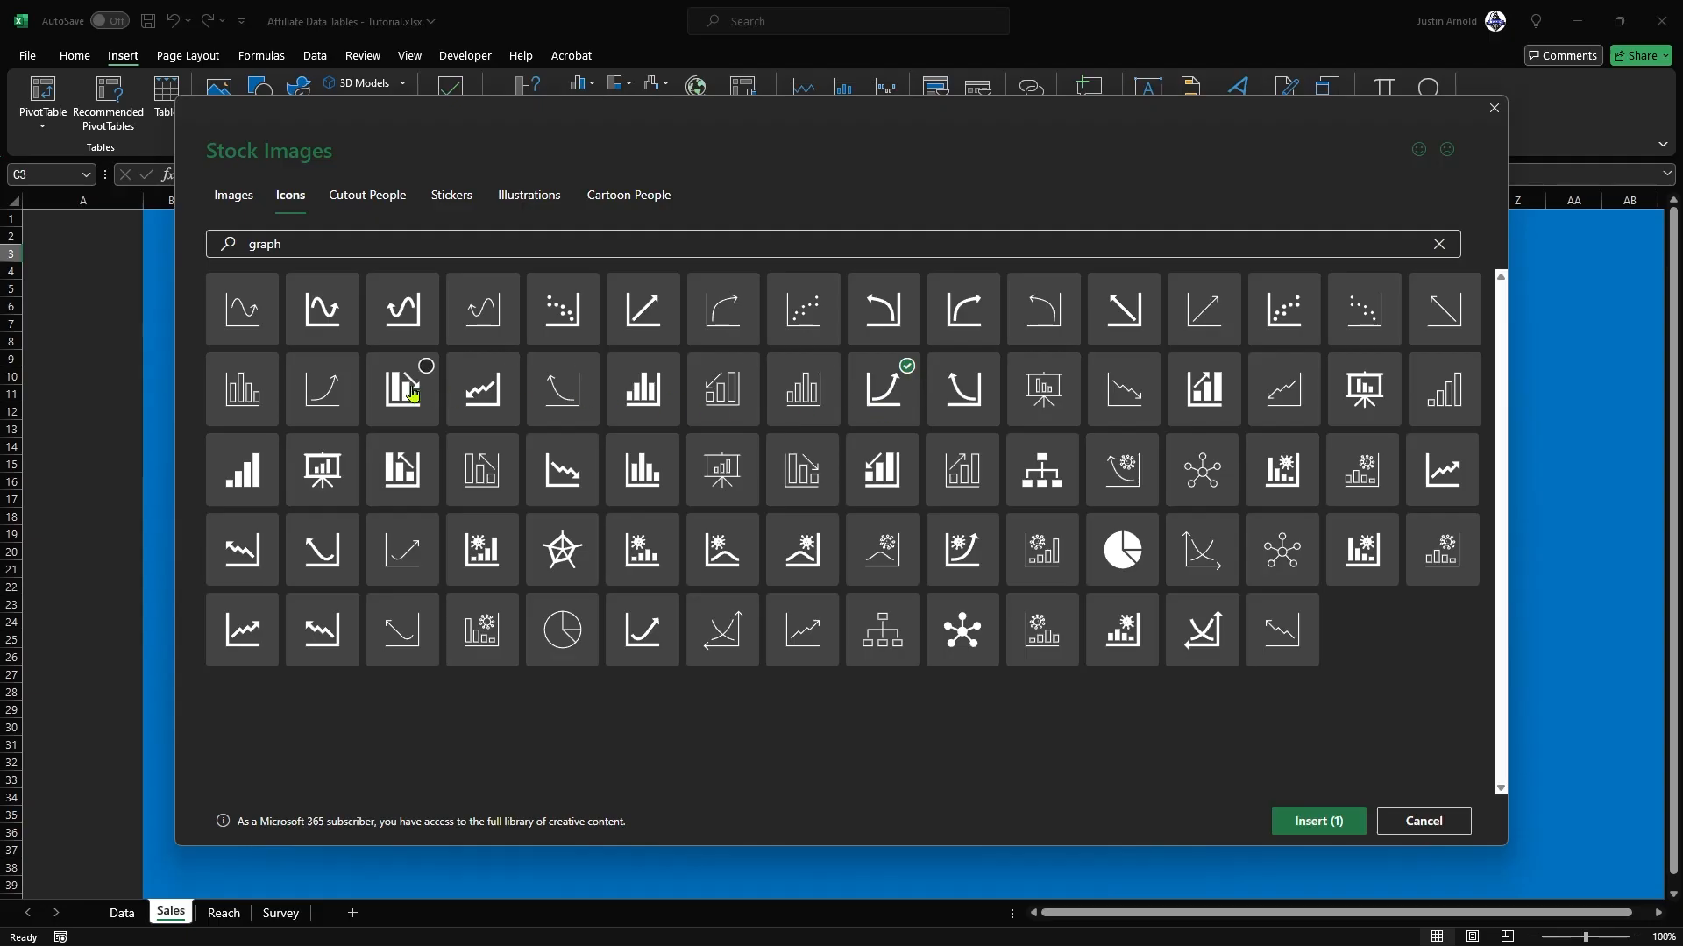
# Step: Search the stock icons for "globe" and add the solid desk globe to the selection
pyautogui.click(298, 253)
pyautogui.moveTo(308, 240); pyautogui.dragTo(205, 250)
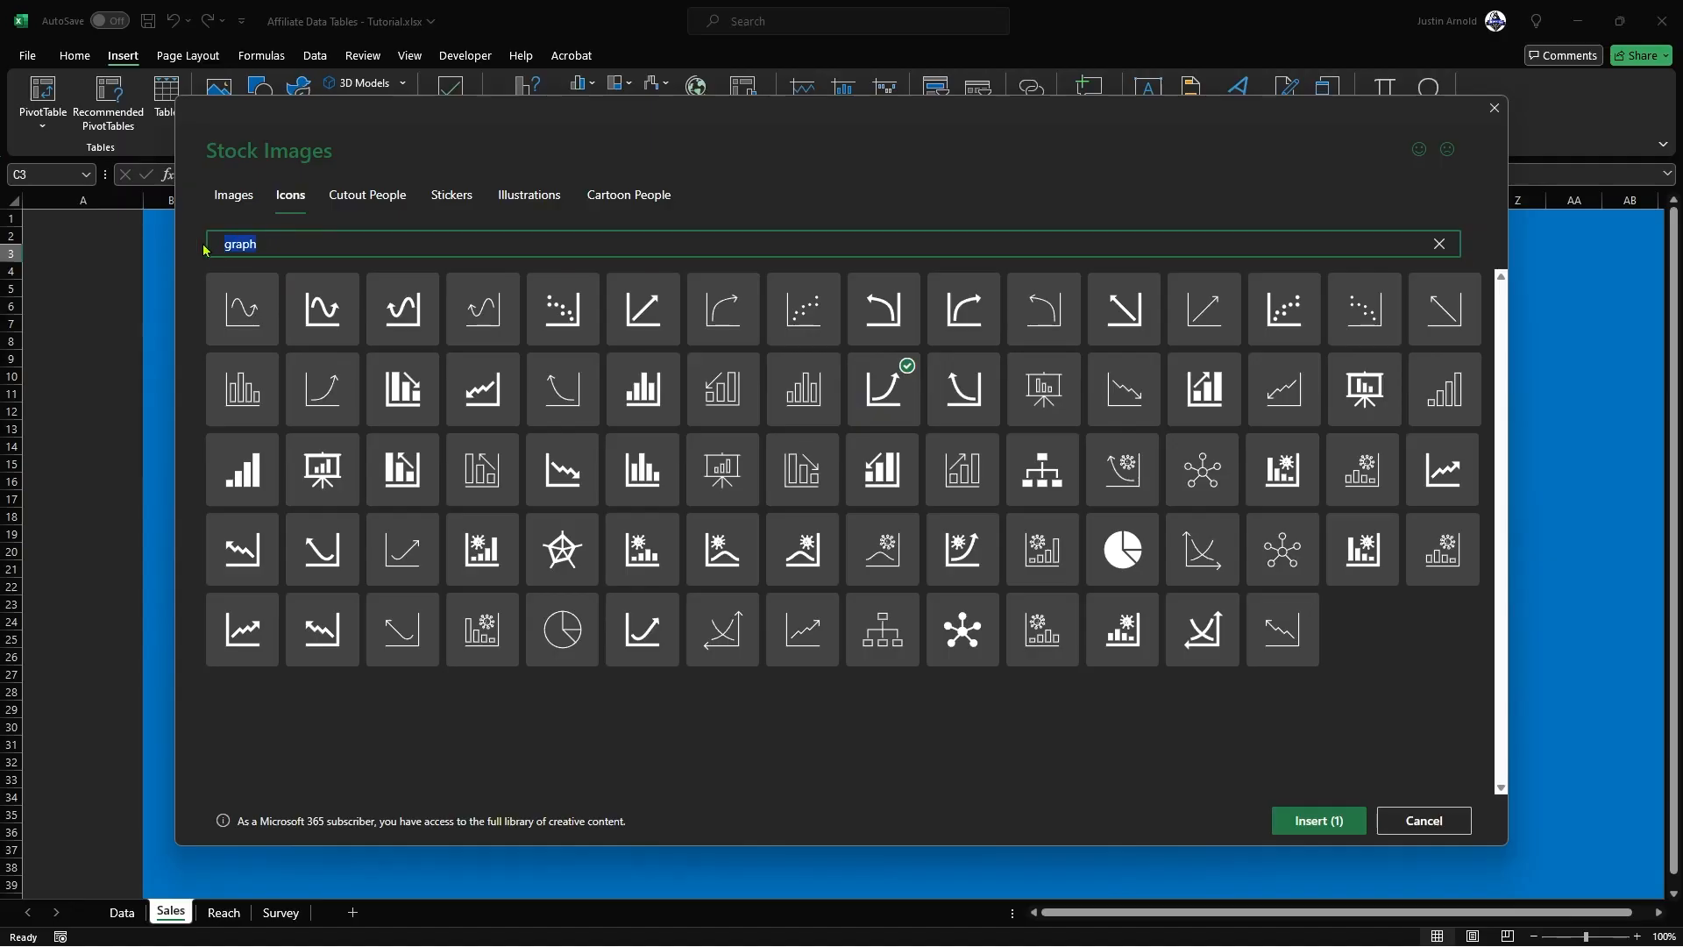
pyautogui.write('globe')
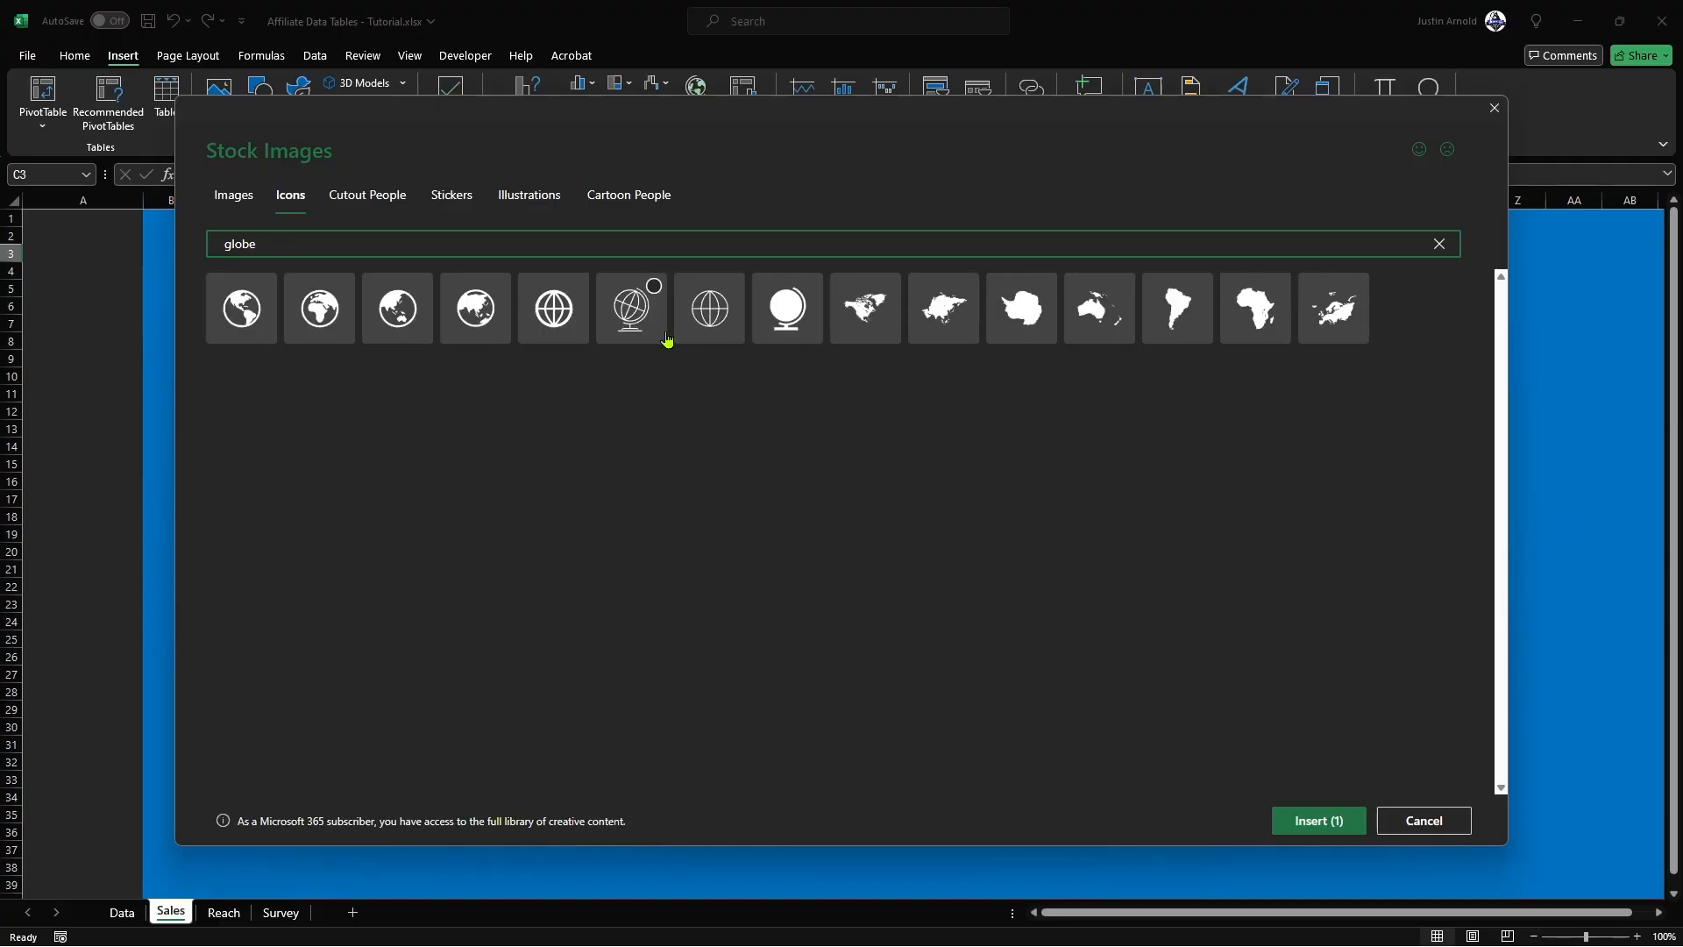
pyautogui.click(808, 293)
pyautogui.click(808, 292)
# Step: Search the stock icons for "clipboard", add the bold checklist clipboard to the selection and insert the three icons
pyautogui.moveTo(606, 245); pyautogui.dragTo(188, 246)
pyautogui.write('clipboard')
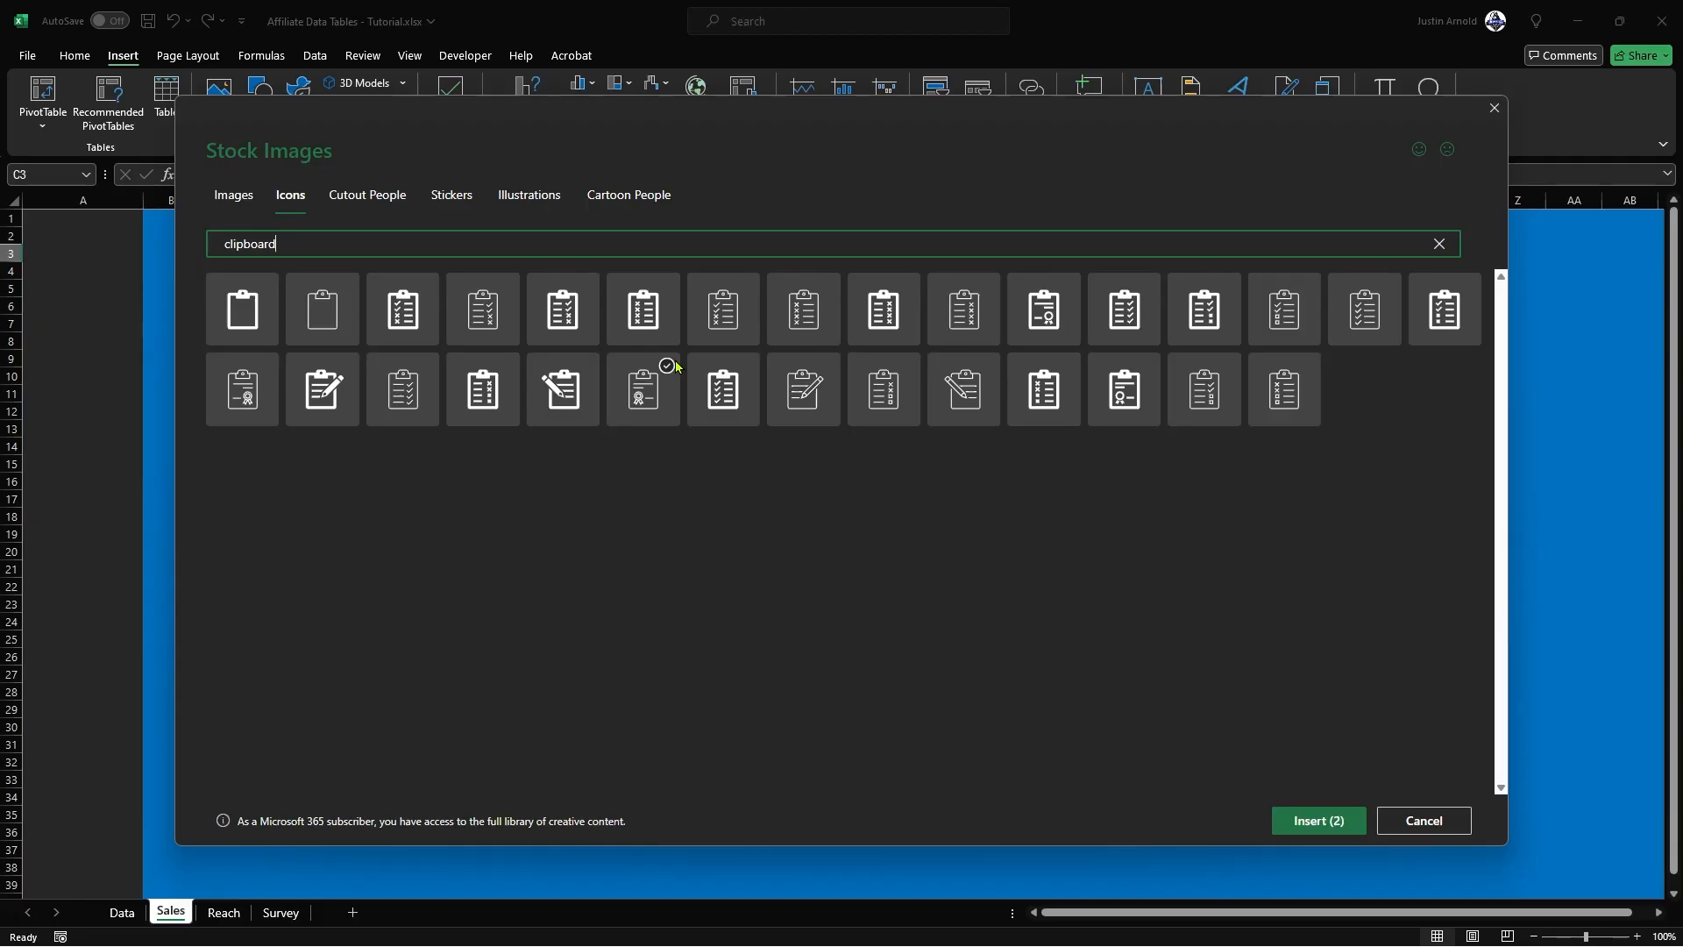
pyautogui.click(732, 379)
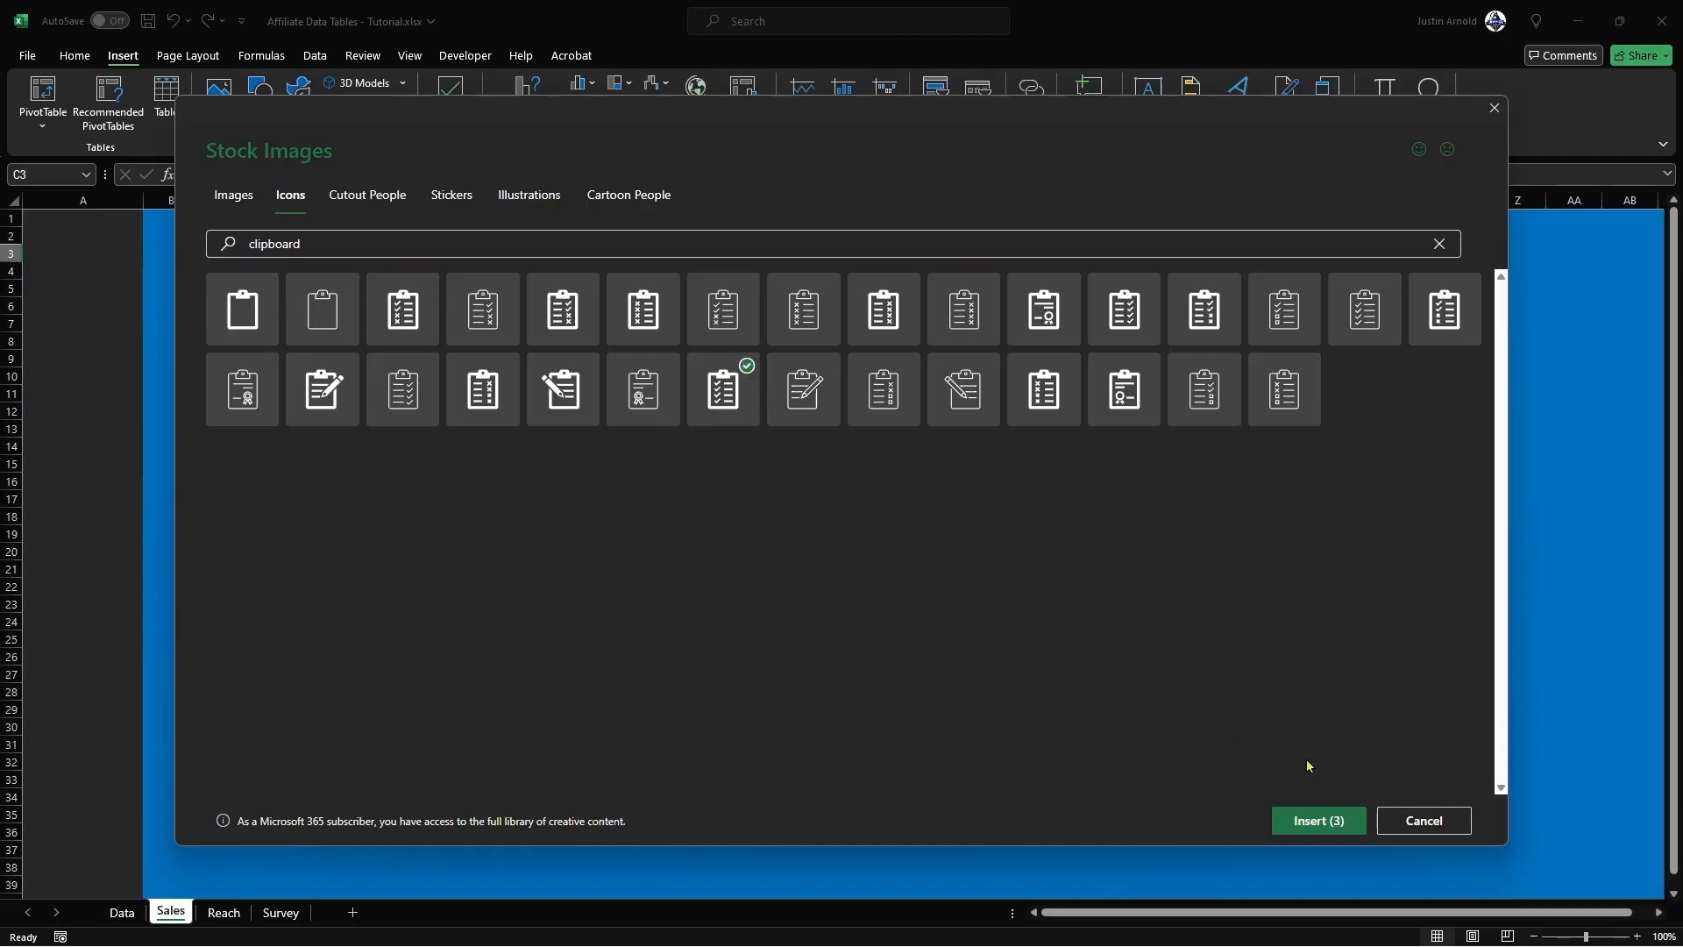
pyautogui.click(1310, 822)
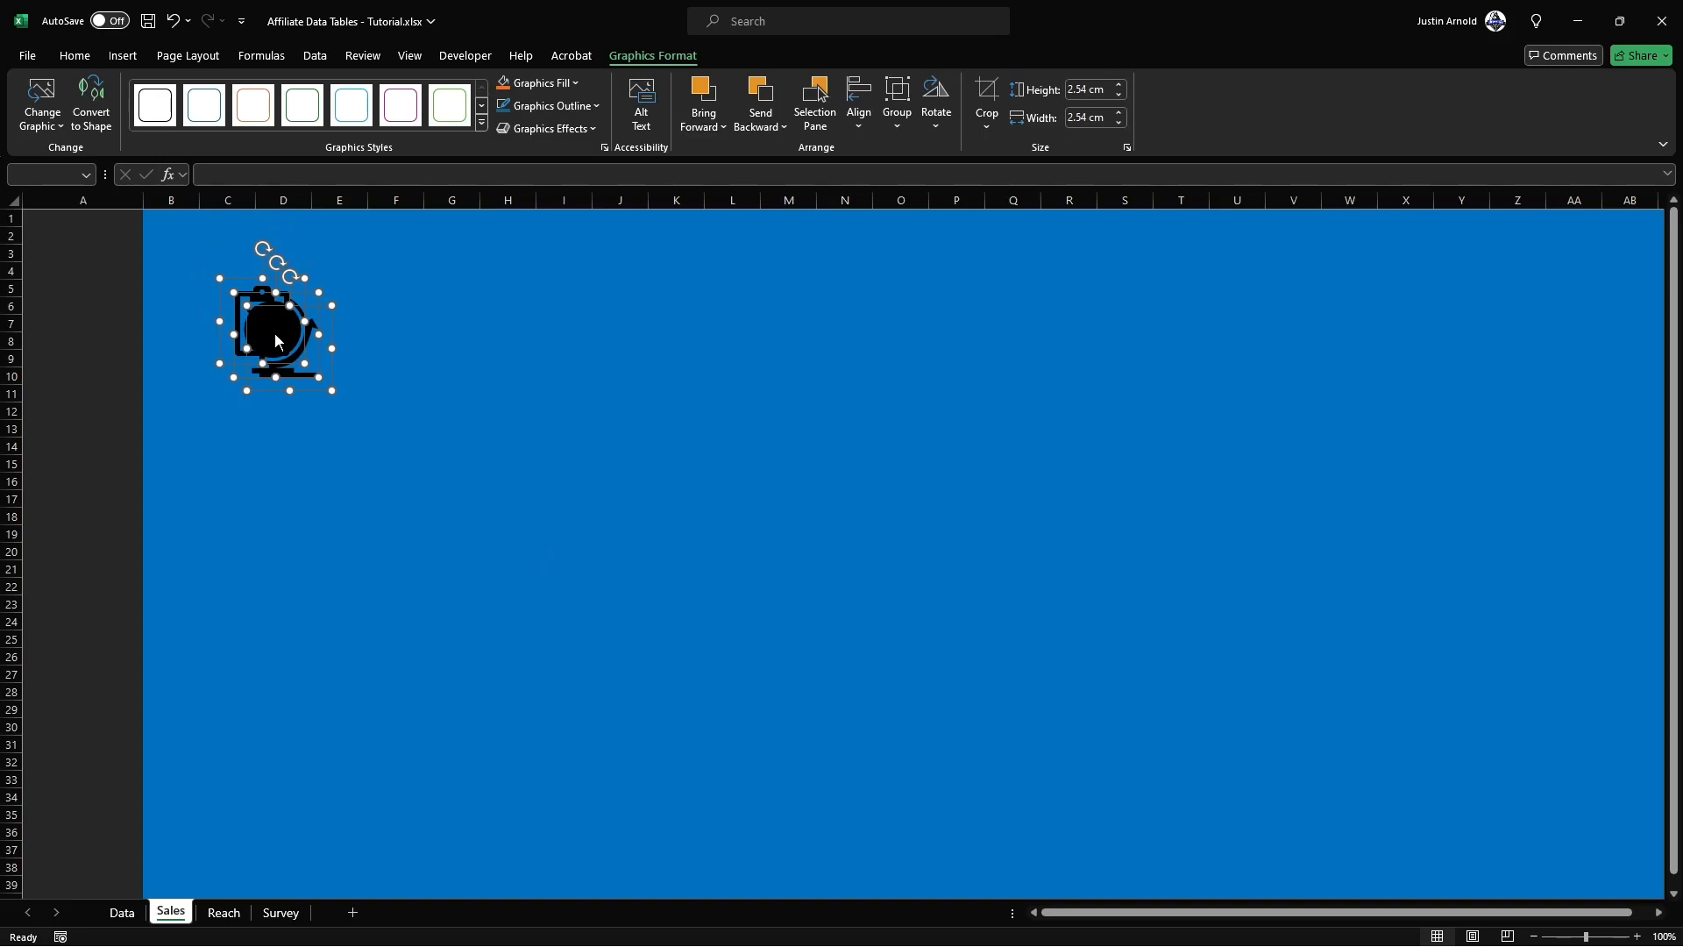
# Step: Move the three inserted icons into the column A sidebar and fill them with the recently used bright blue
pyautogui.moveTo(307, 355); pyautogui.dragTo(122, 414)
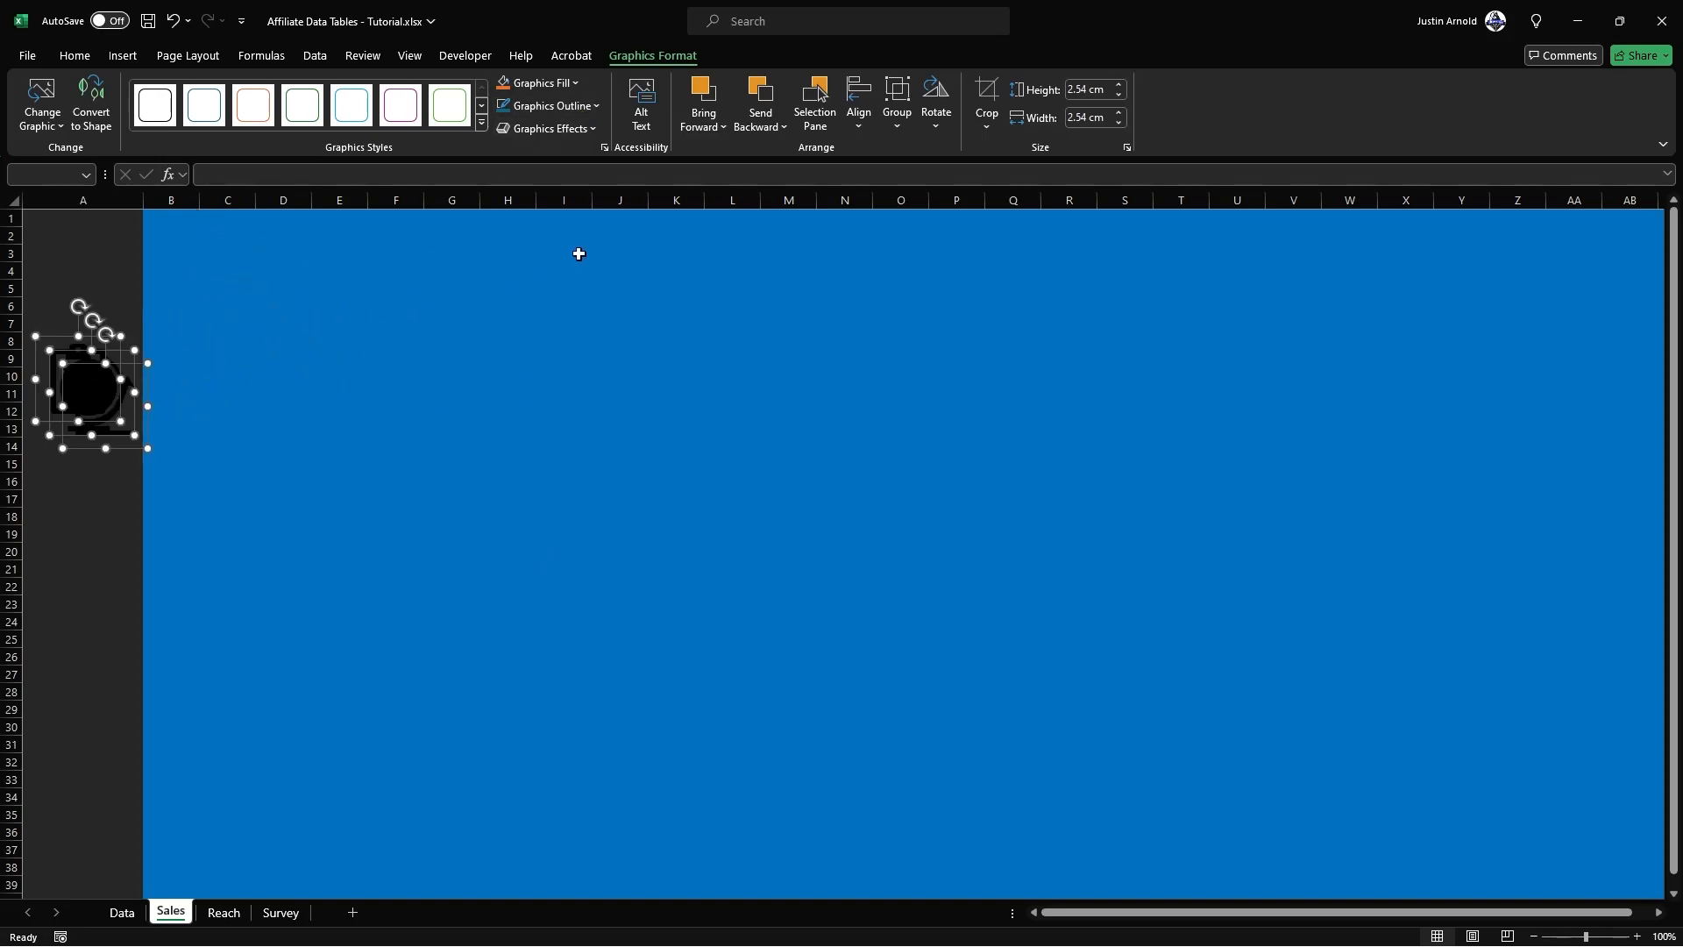
pyautogui.click(569, 85)
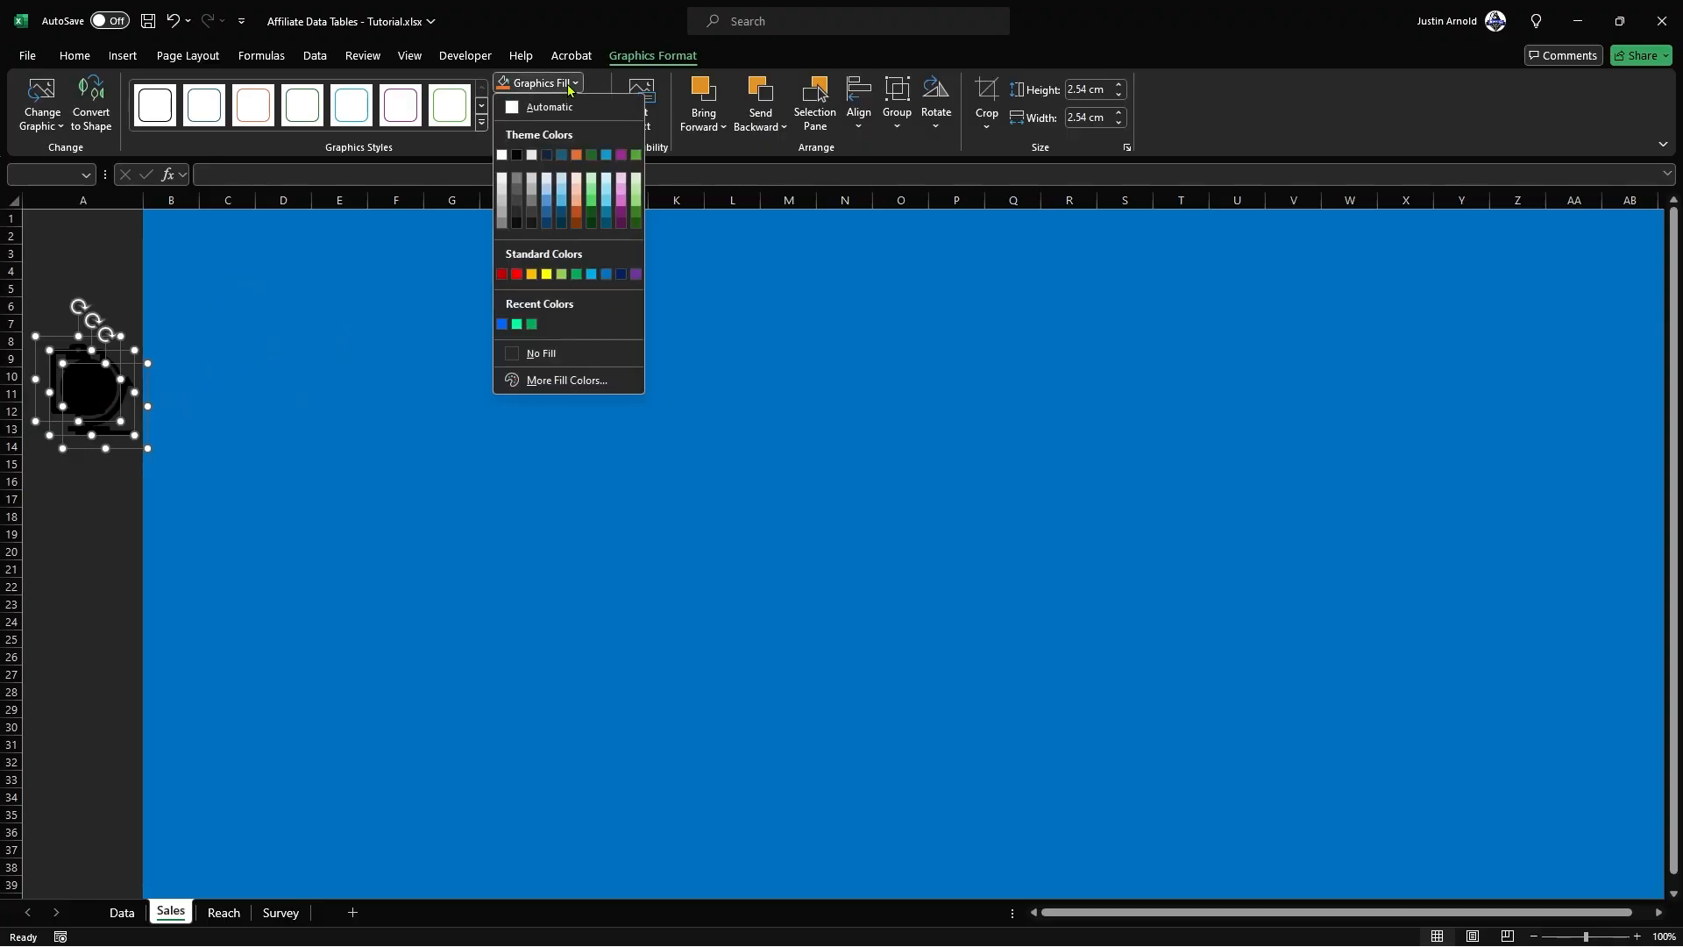
pyautogui.click(502, 324)
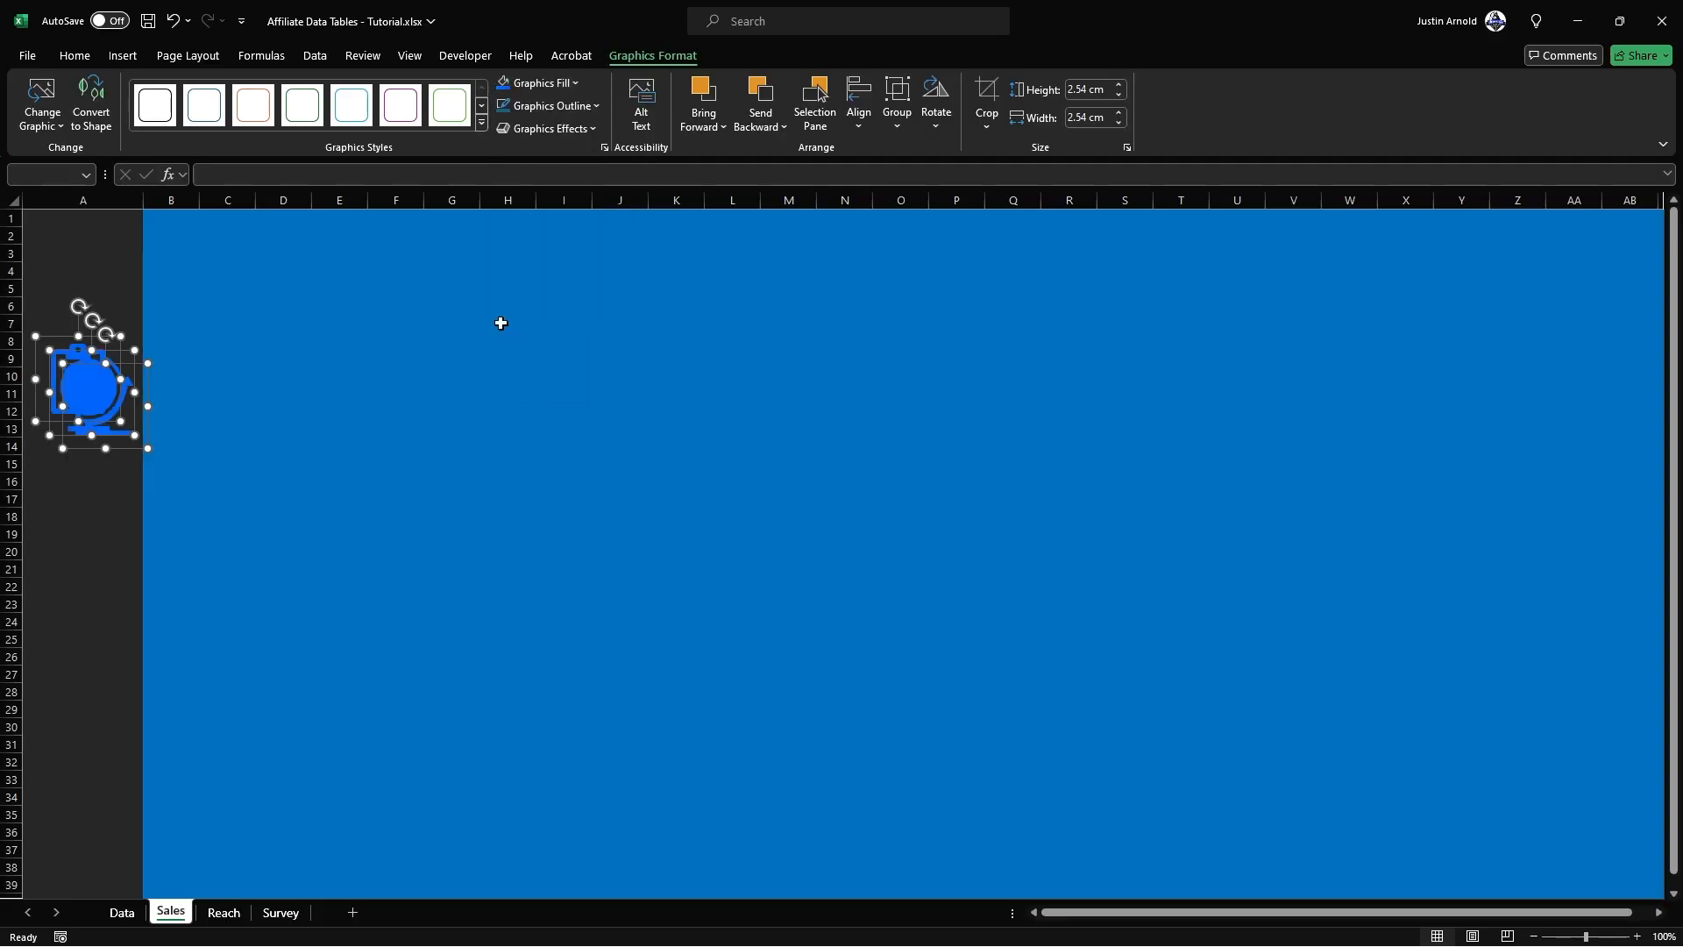
pyautogui.click(359, 356)
# Step: Spread the icons down the column A sidebar with the graph uppermost, the globe in the middle and the clipboard lowest
pyautogui.moveTo(98, 398); pyautogui.dragTo(98, 561)
pyautogui.hotkey('ctrl', 'z')
pyautogui.moveTo(98, 344); pyautogui.dragTo(104, 302)
pyautogui.moveTo(82, 515)
pyautogui.mouseDown()
pyautogui.moveTo(82, 474)
pyautogui.moveTo(80, 502)
pyautogui.mouseUp()
pyautogui.moveTo(82, 642); pyautogui.dragTo(74, 667)
# Step: Distribute the three sidebar icons vertically and align their centres
pyautogui.hotkey('ctrl', 'a')
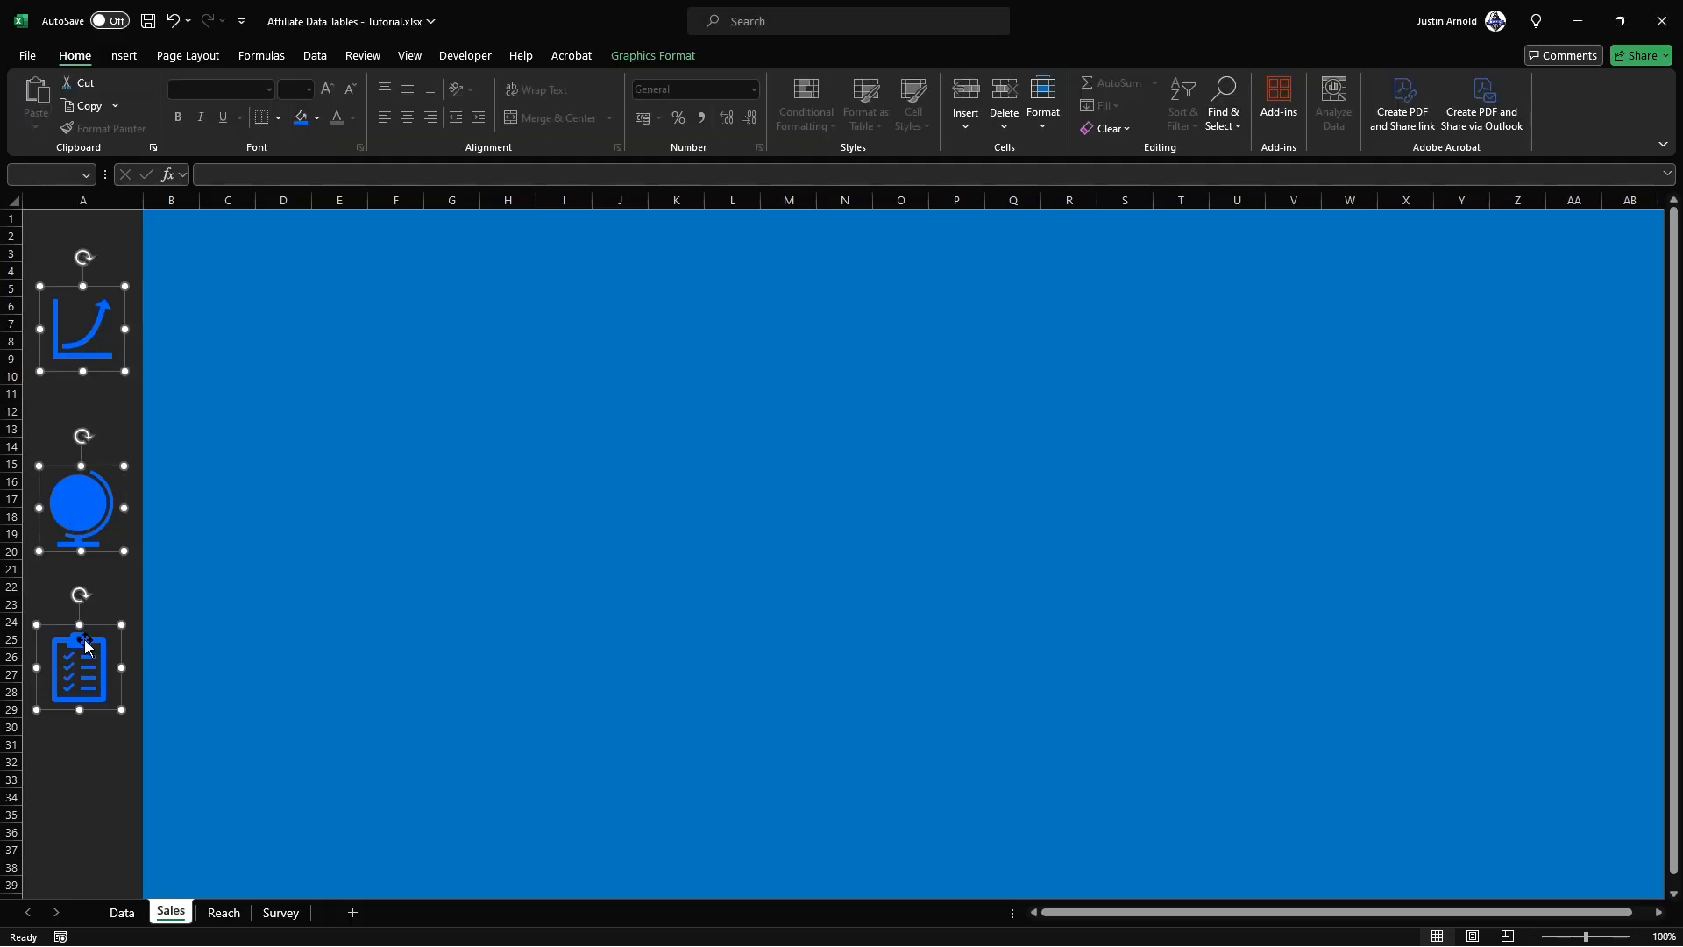
pyautogui.click(667, 58)
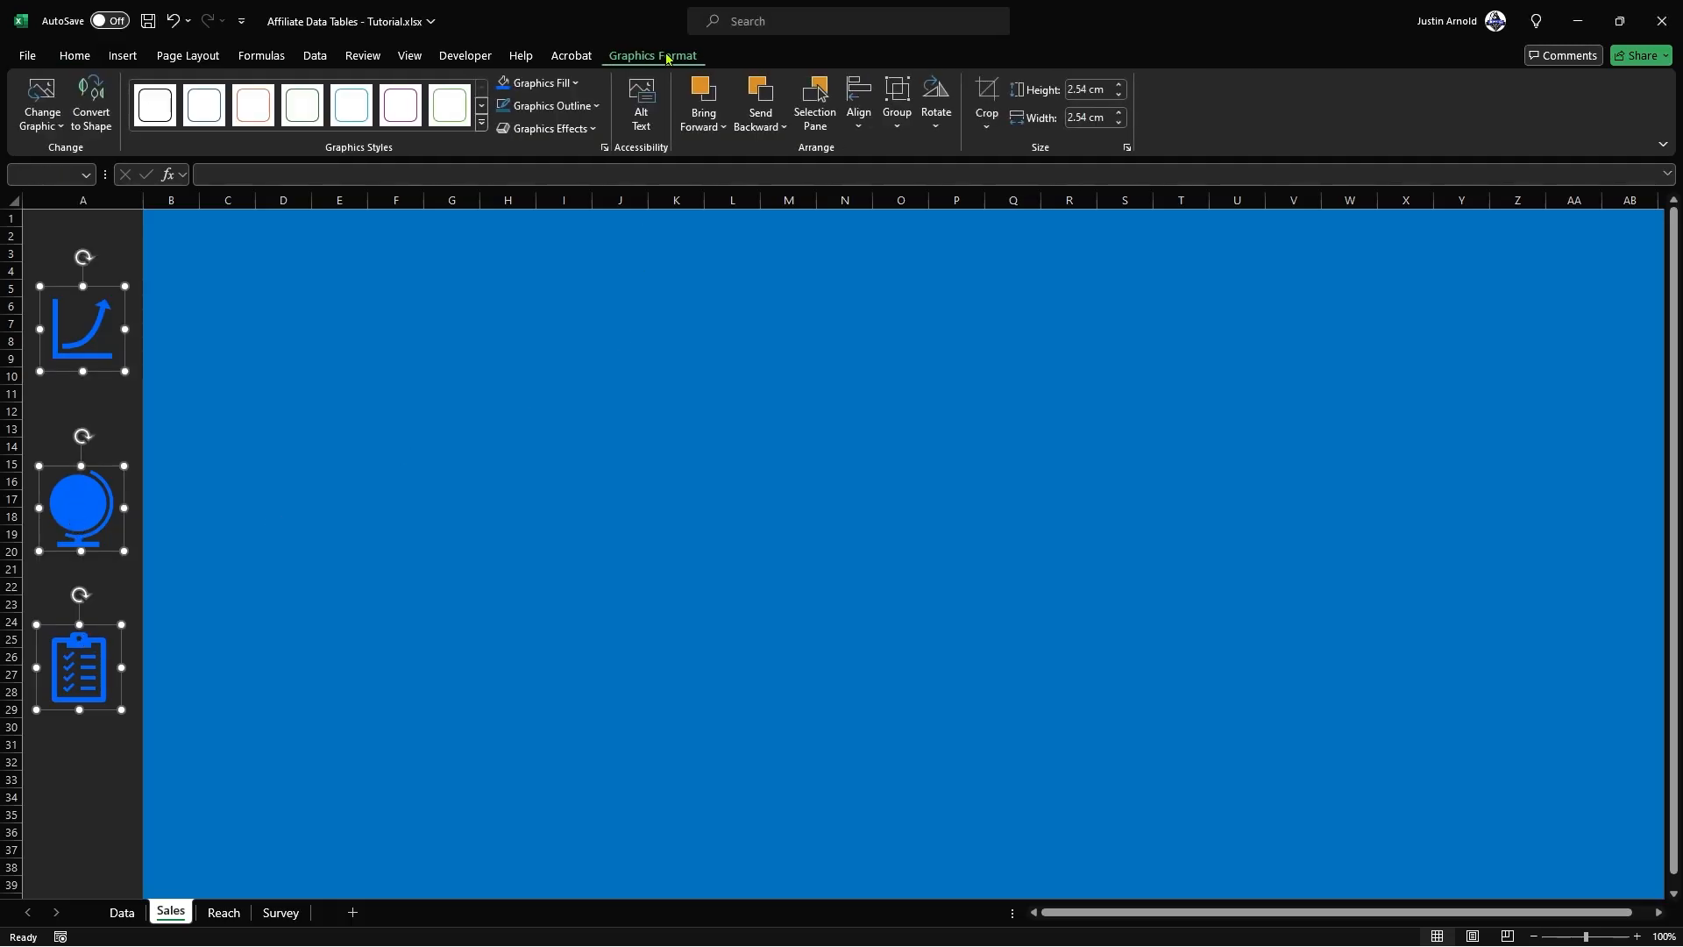
pyautogui.click(853, 113)
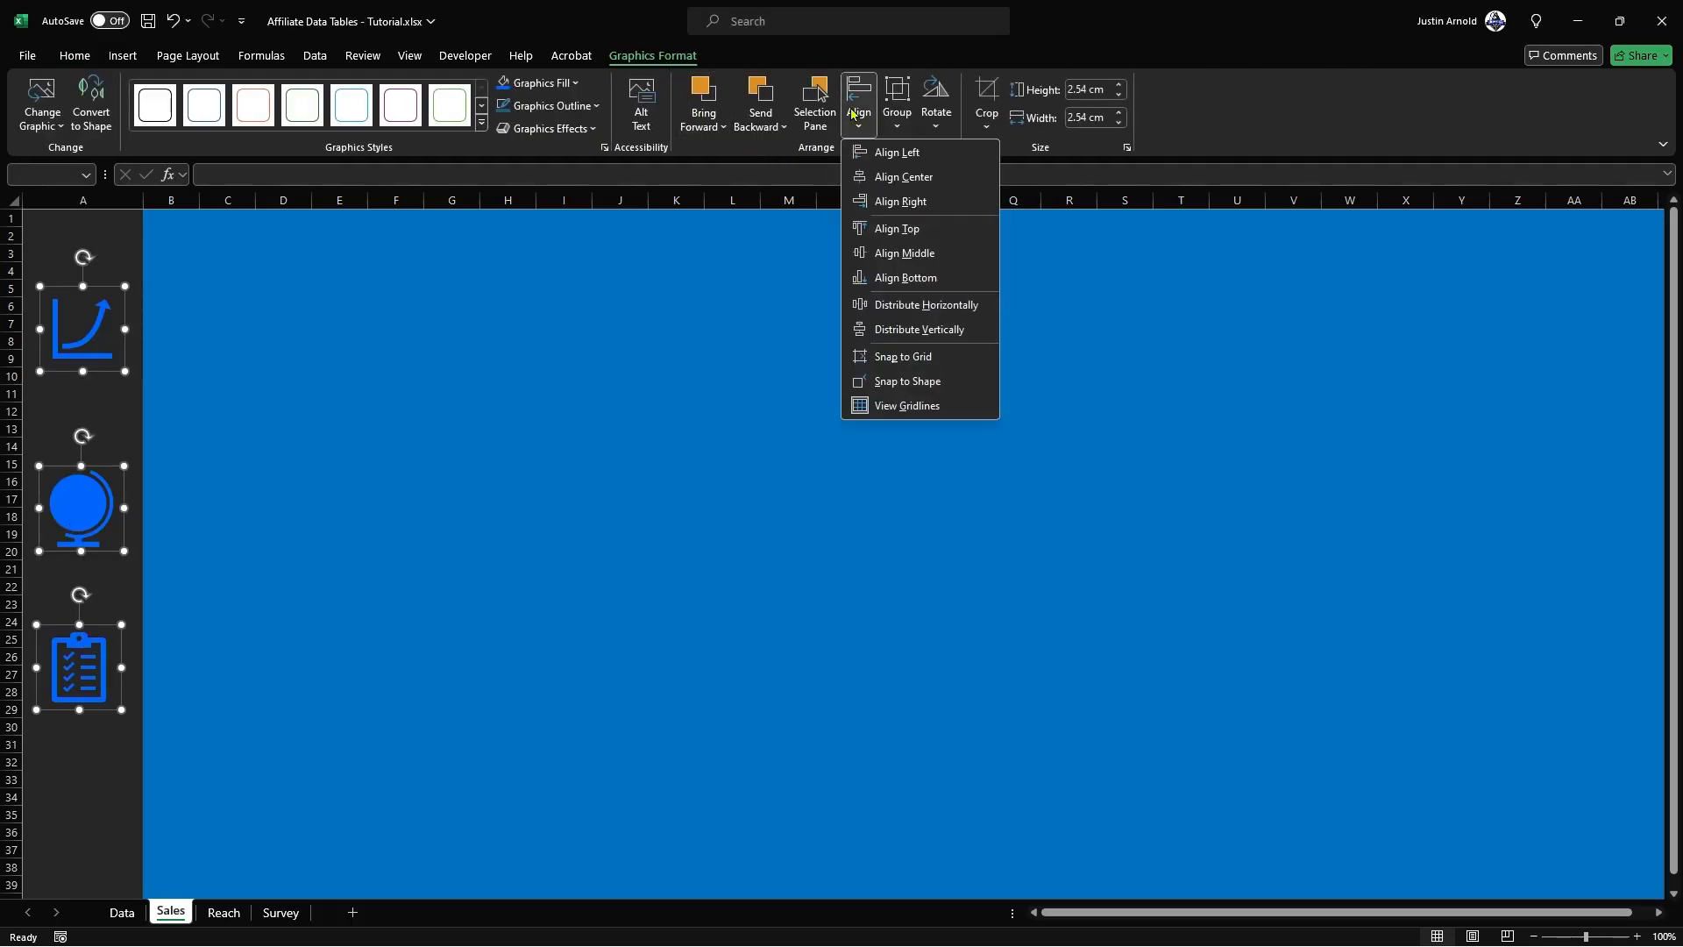
pyautogui.click(920, 330)
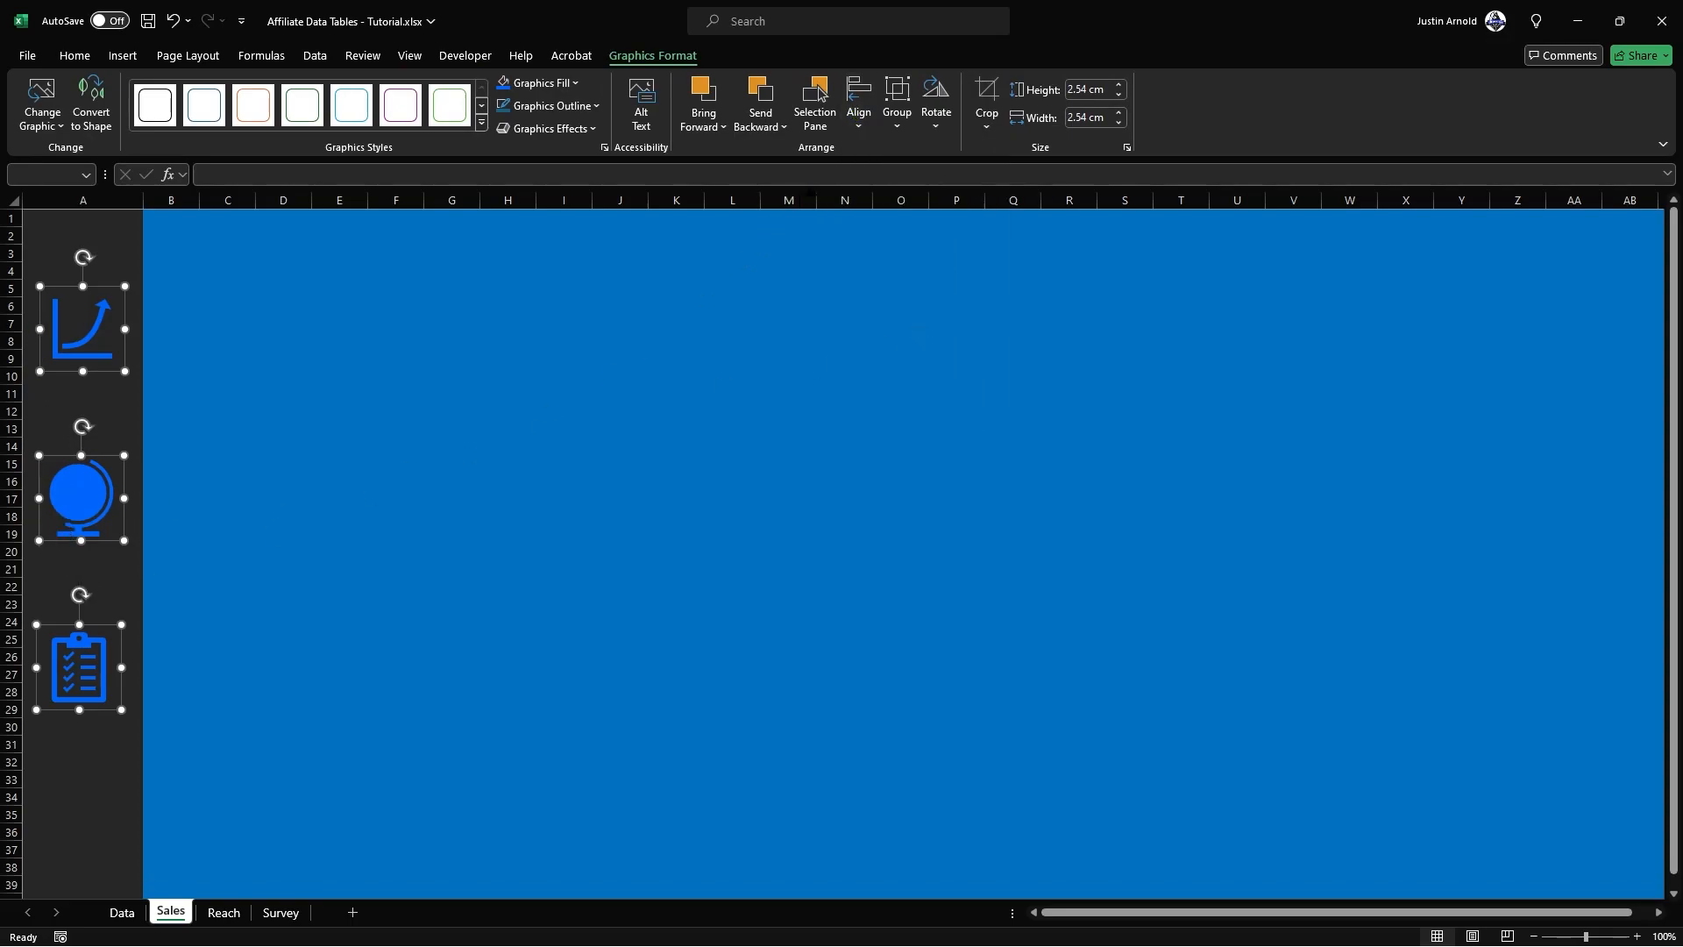
pyautogui.click(854, 121)
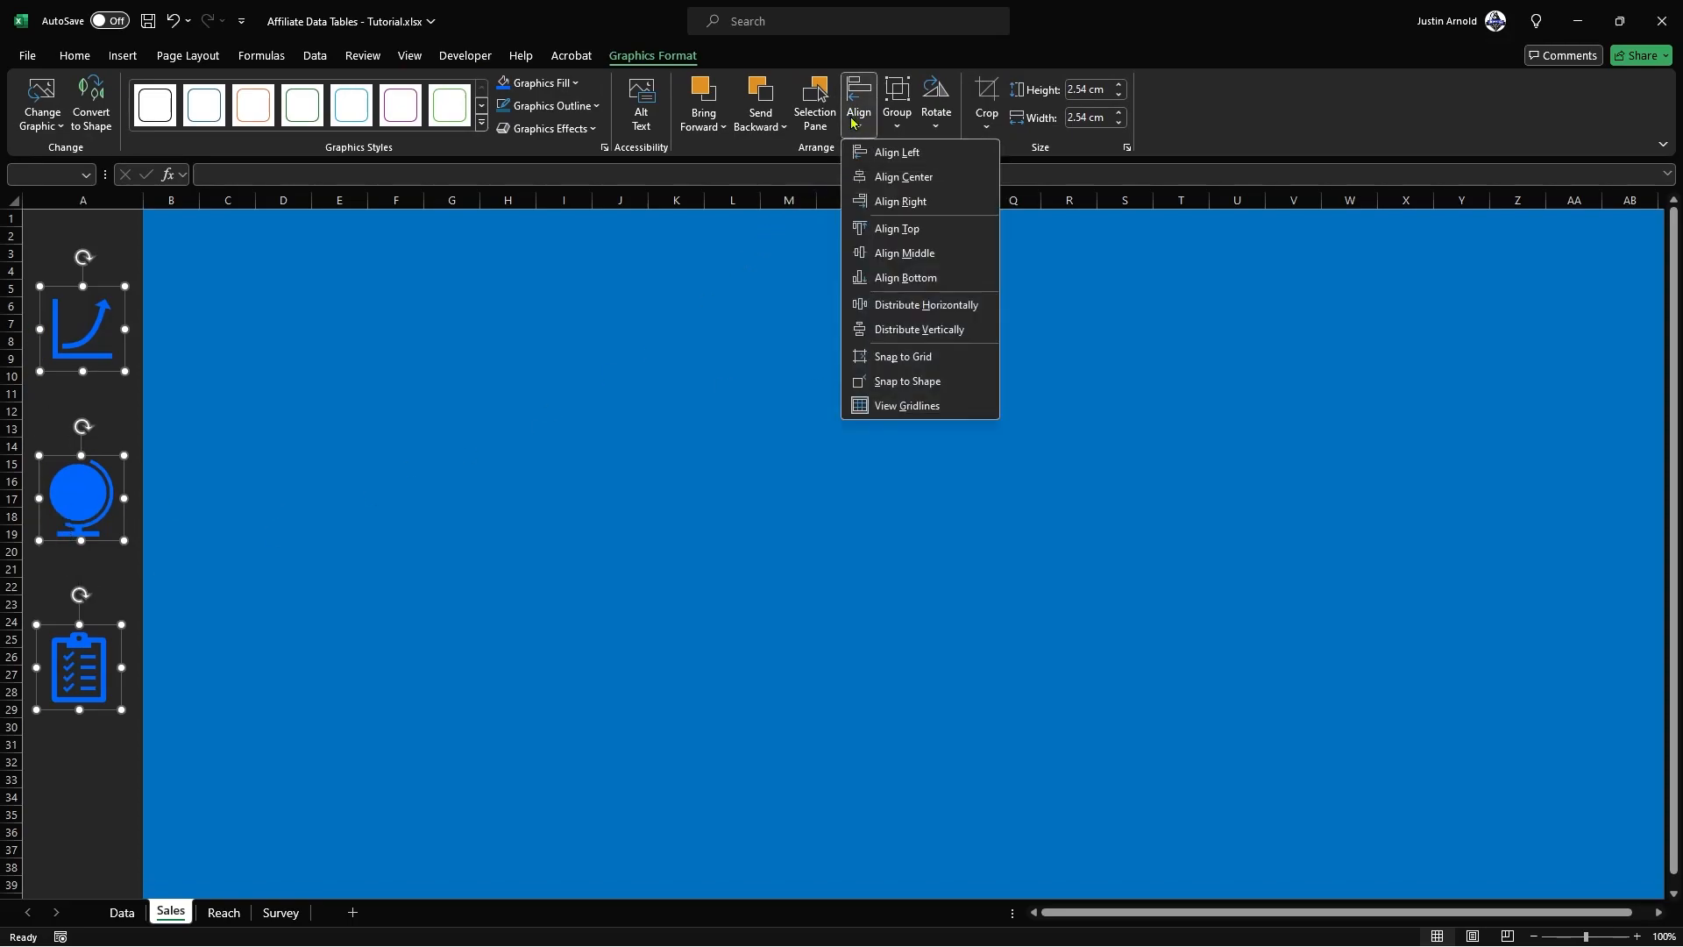
pyautogui.click(903, 178)
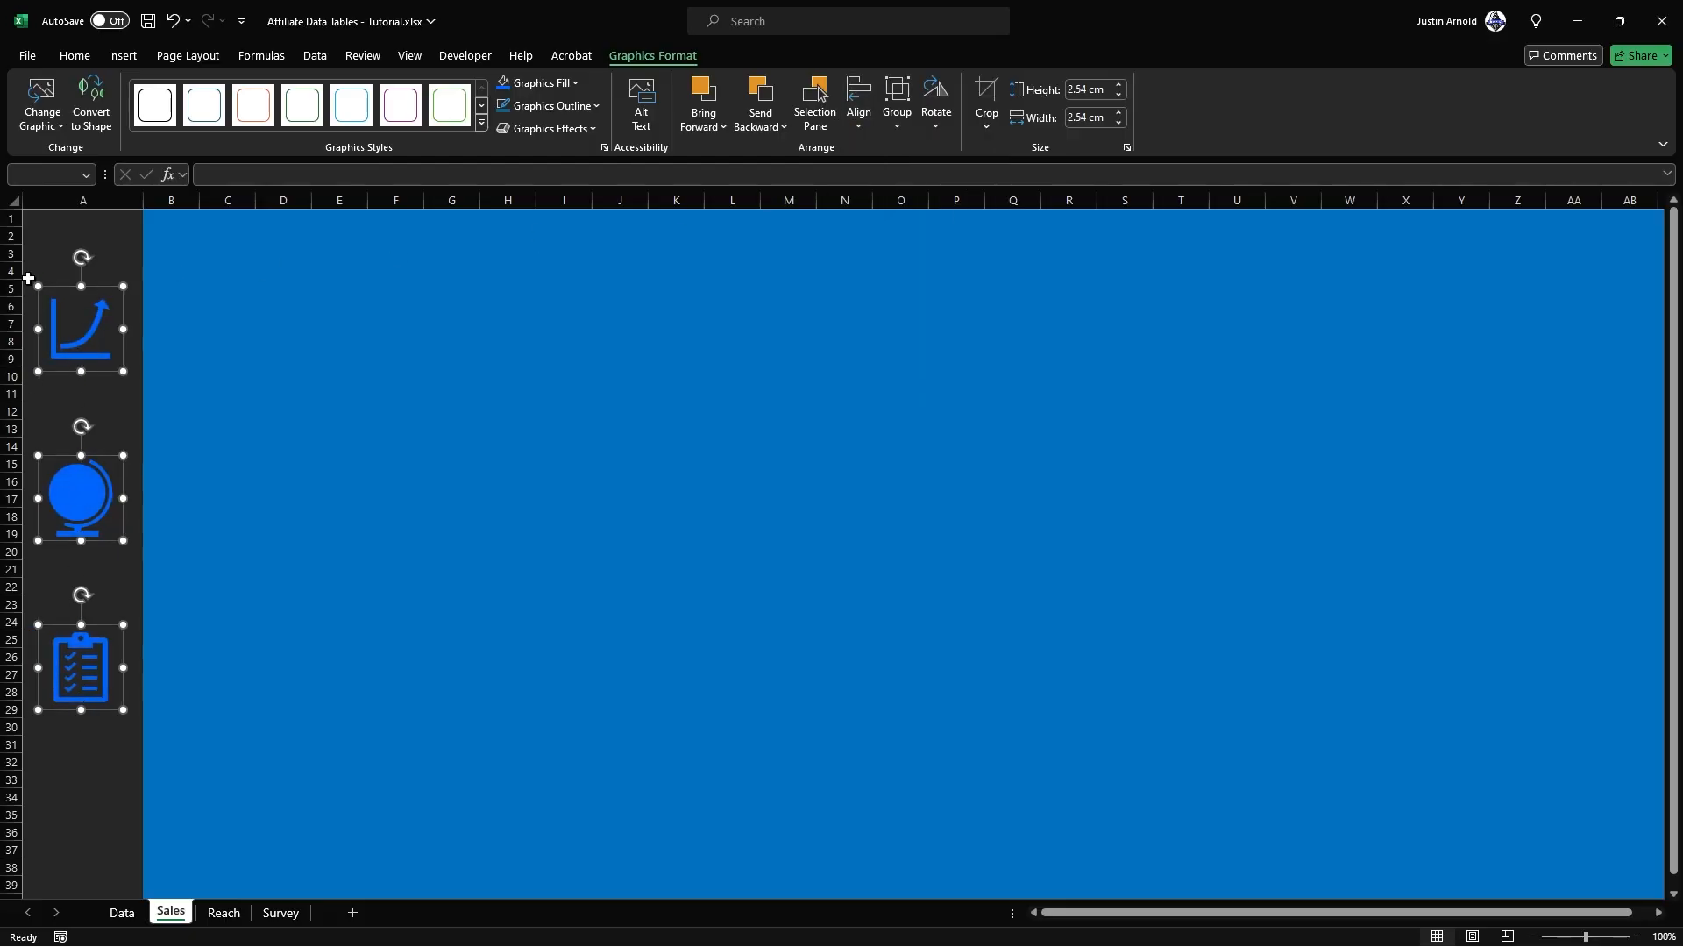
pyautogui.click(294, 377)
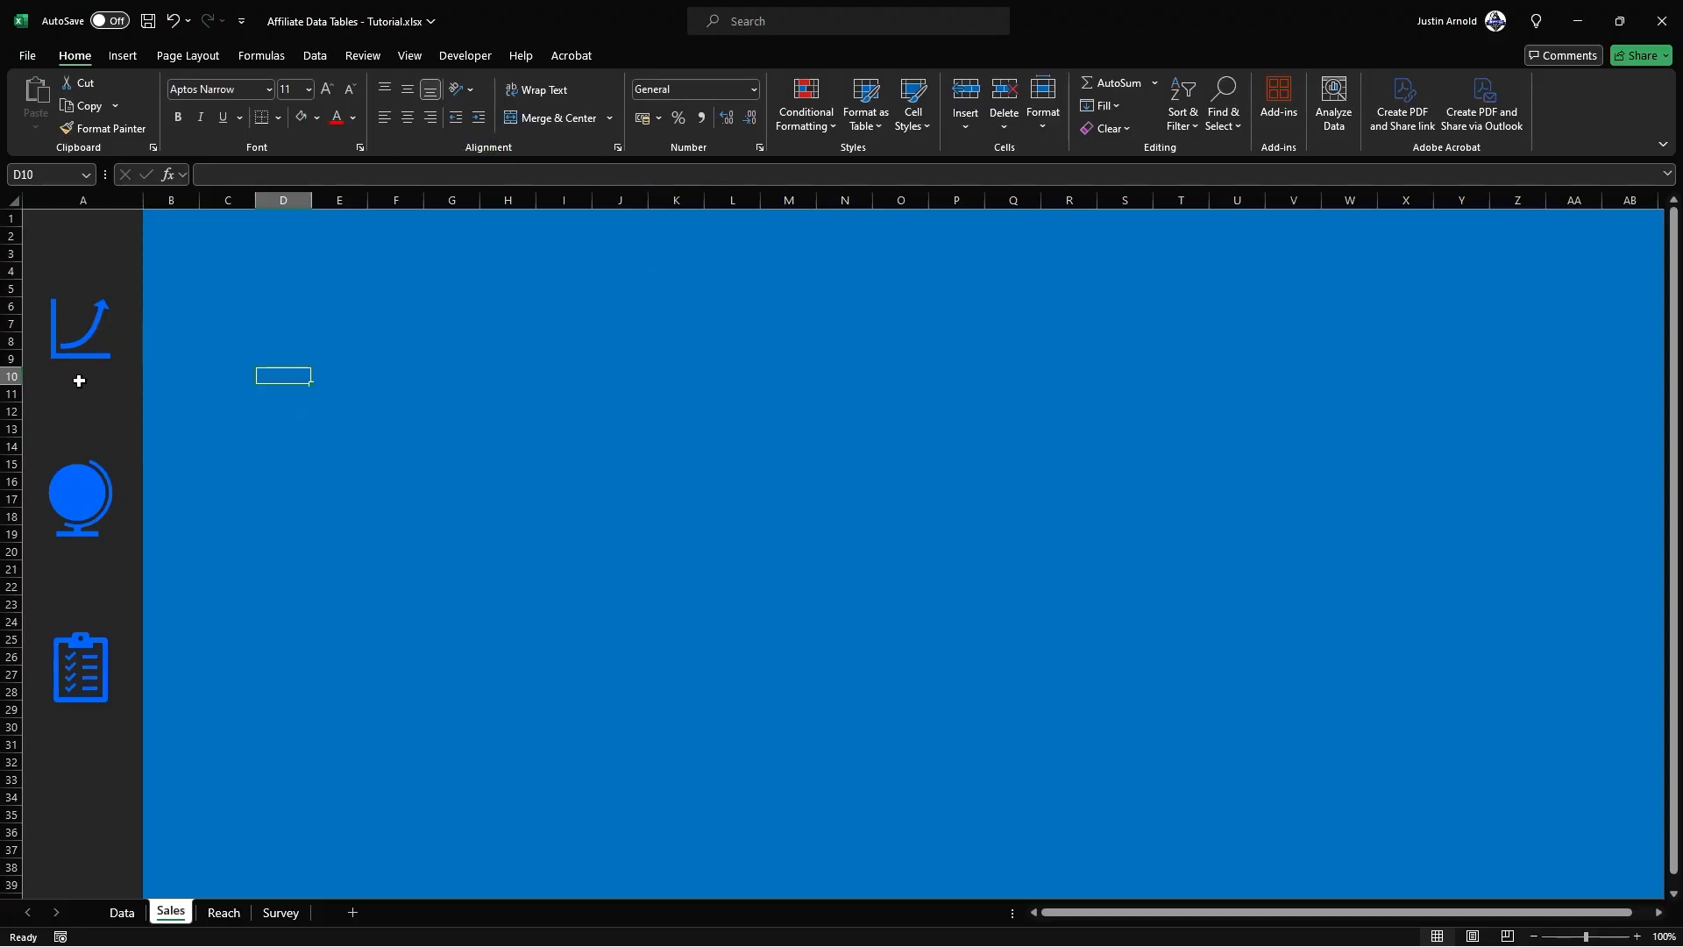
# Step: Insert a text box reading "Sales" and place it in the column A sidebar beneath the graph icon
pyautogui.click(123, 55)
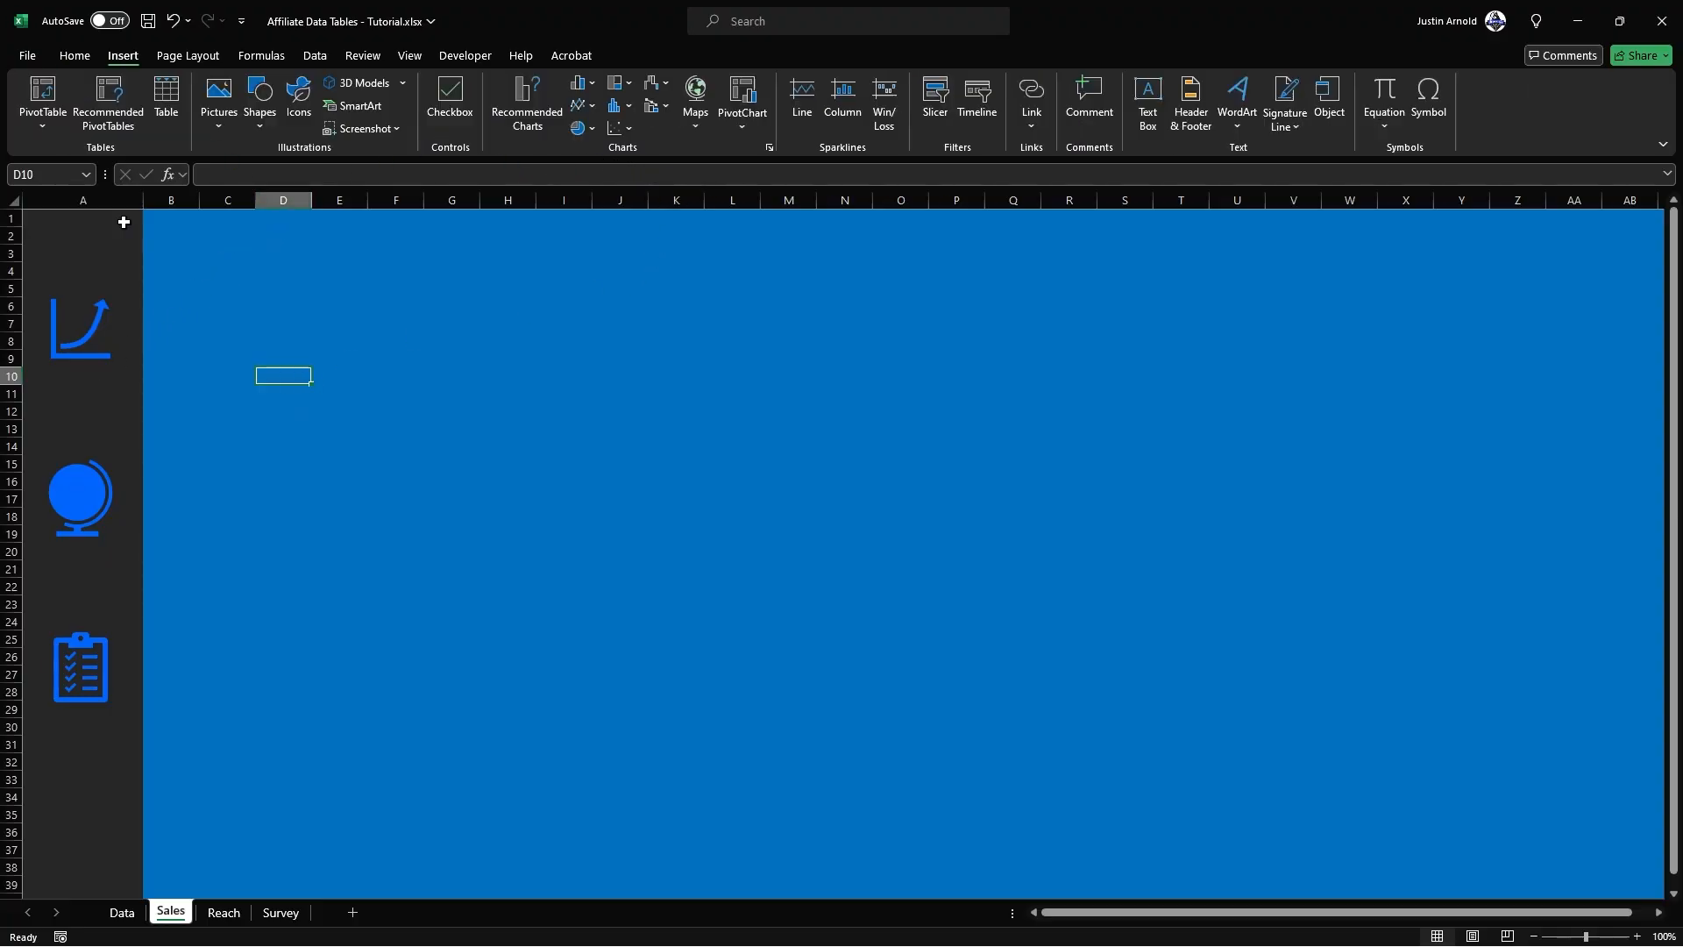
pyautogui.click(259, 123)
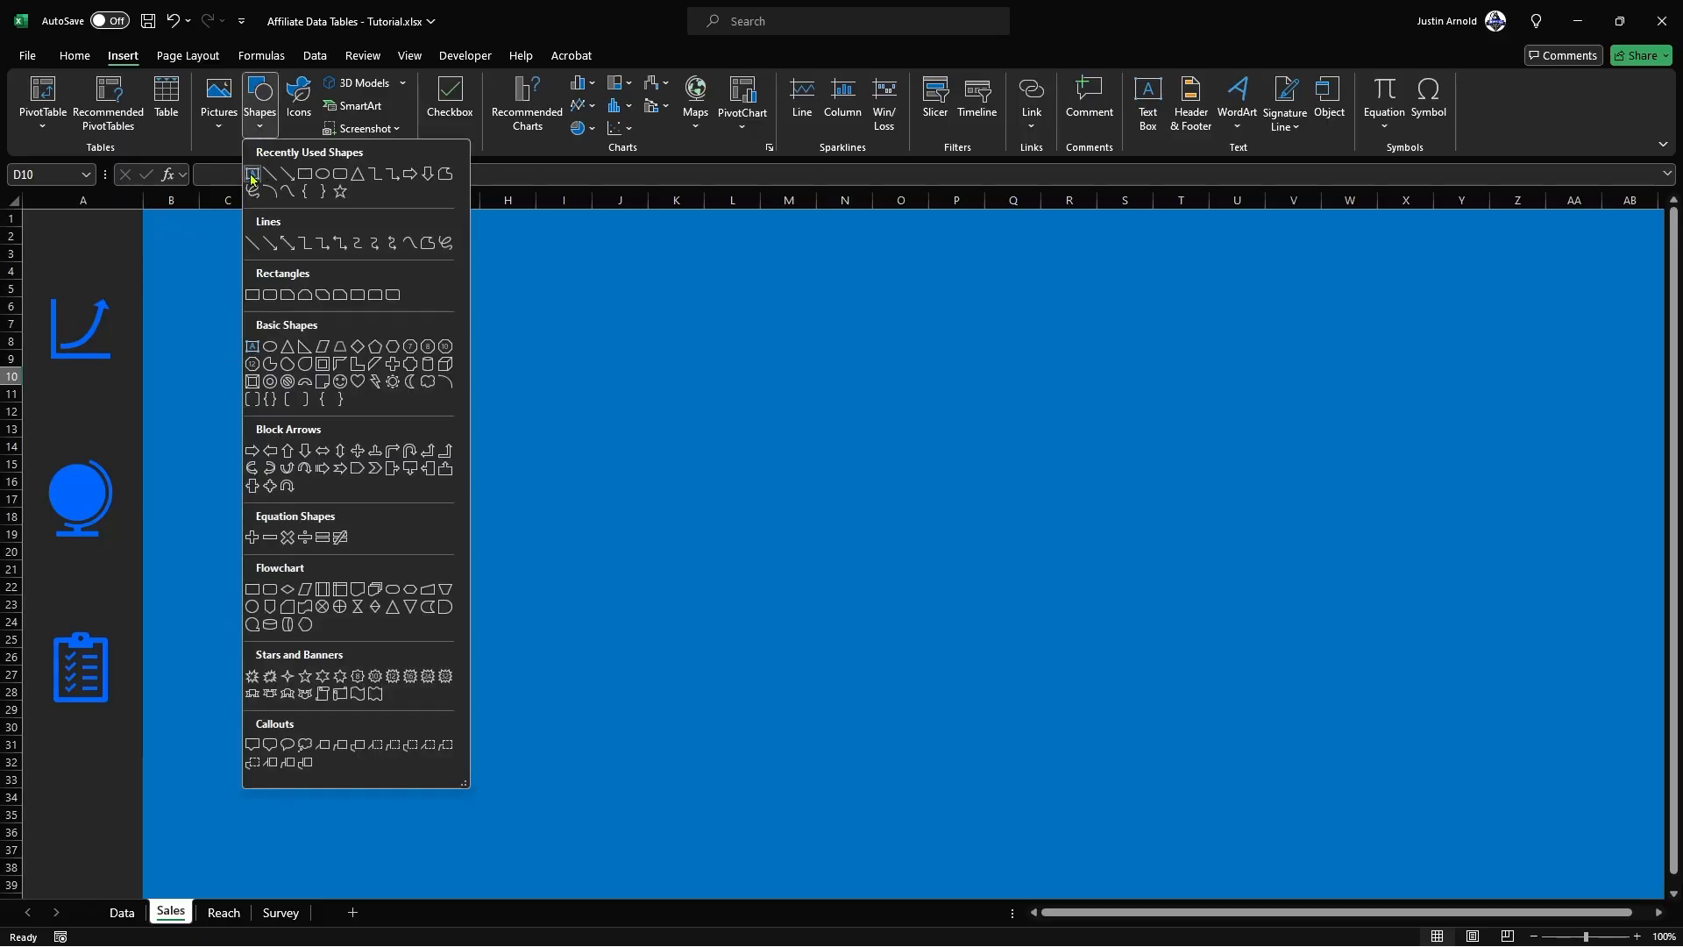
pyautogui.click(252, 175)
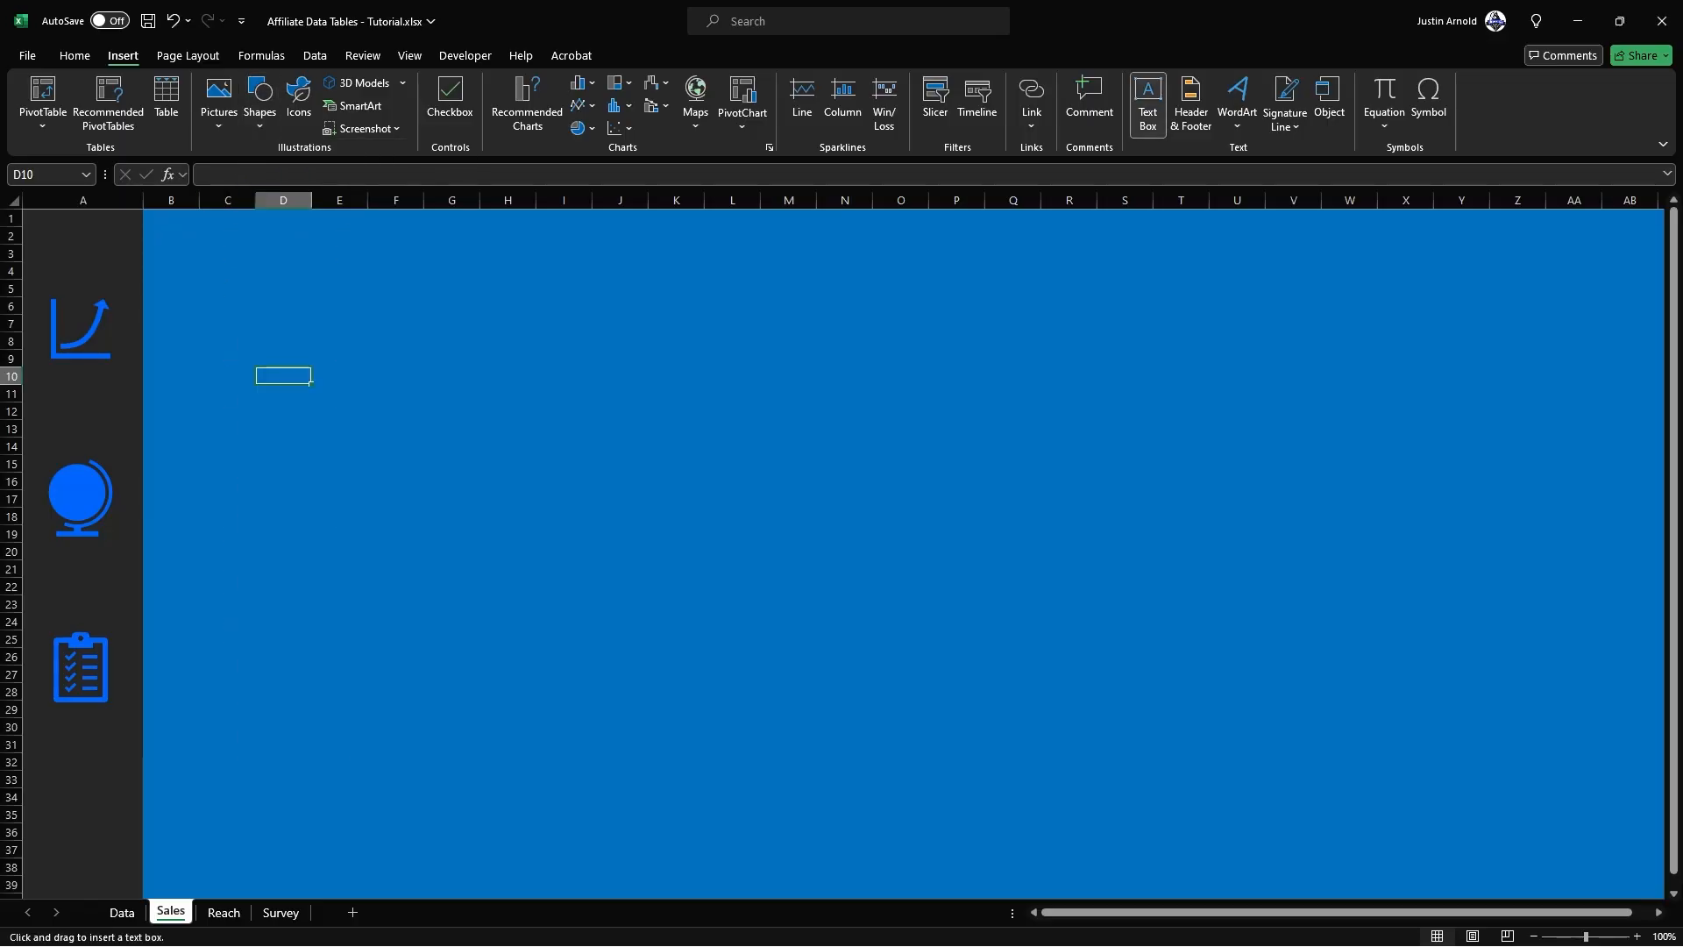
pyautogui.click(203, 308)
pyautogui.write('Sales')
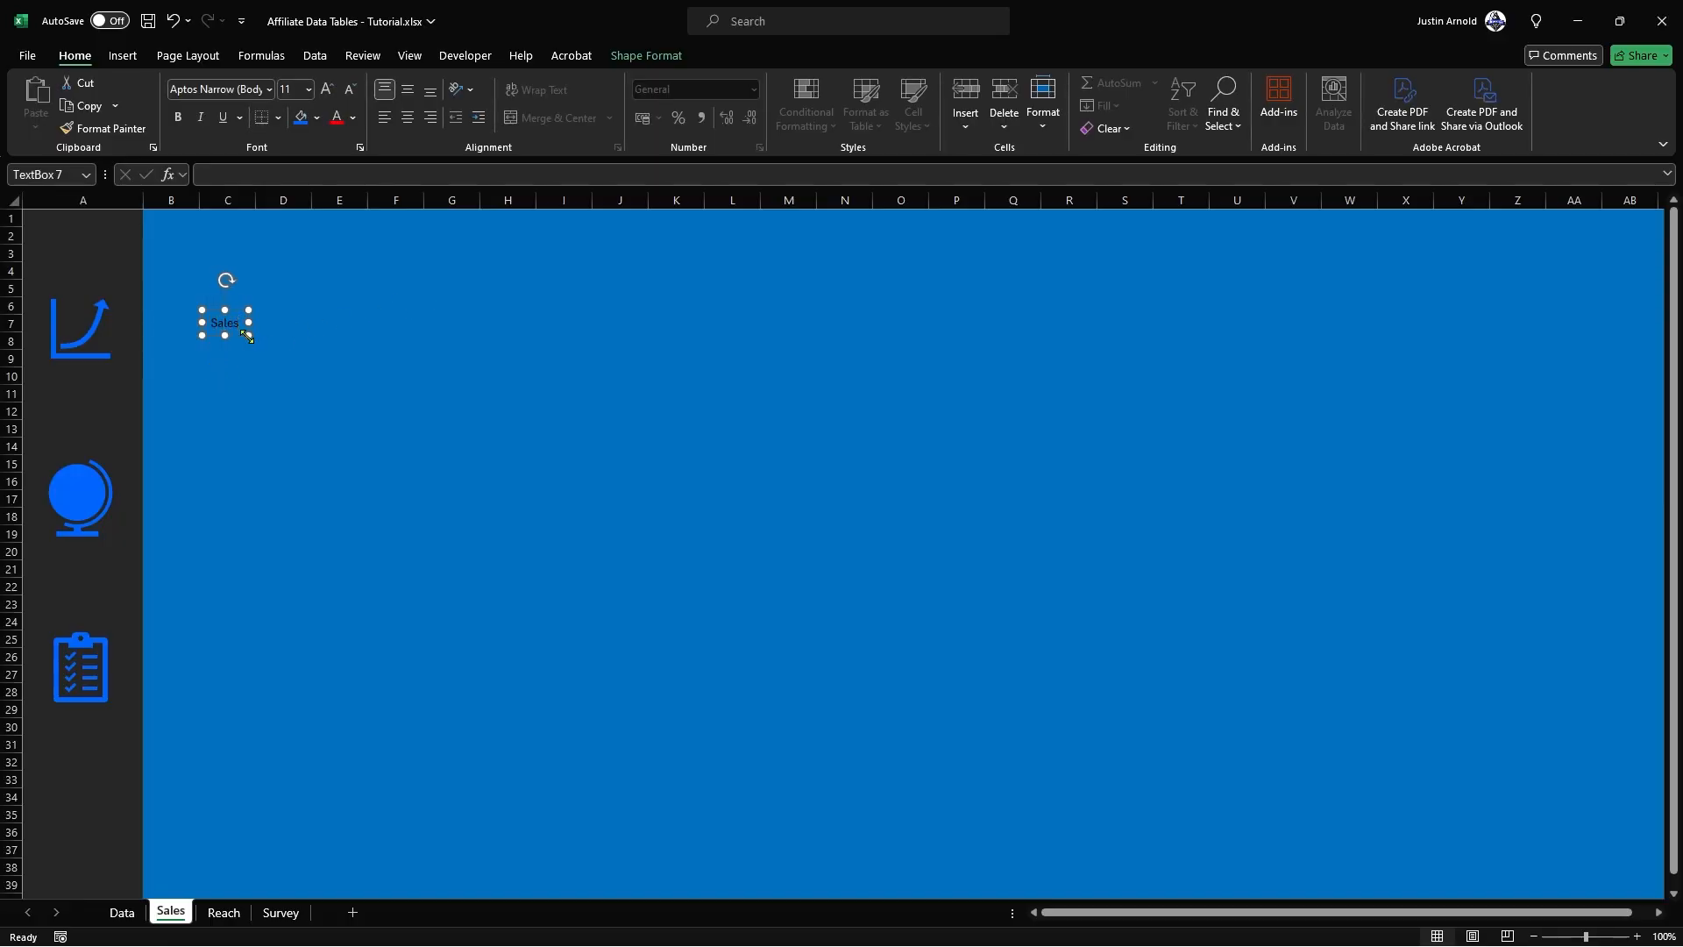
pyautogui.moveTo(246, 331); pyautogui.dragTo(99, 400)
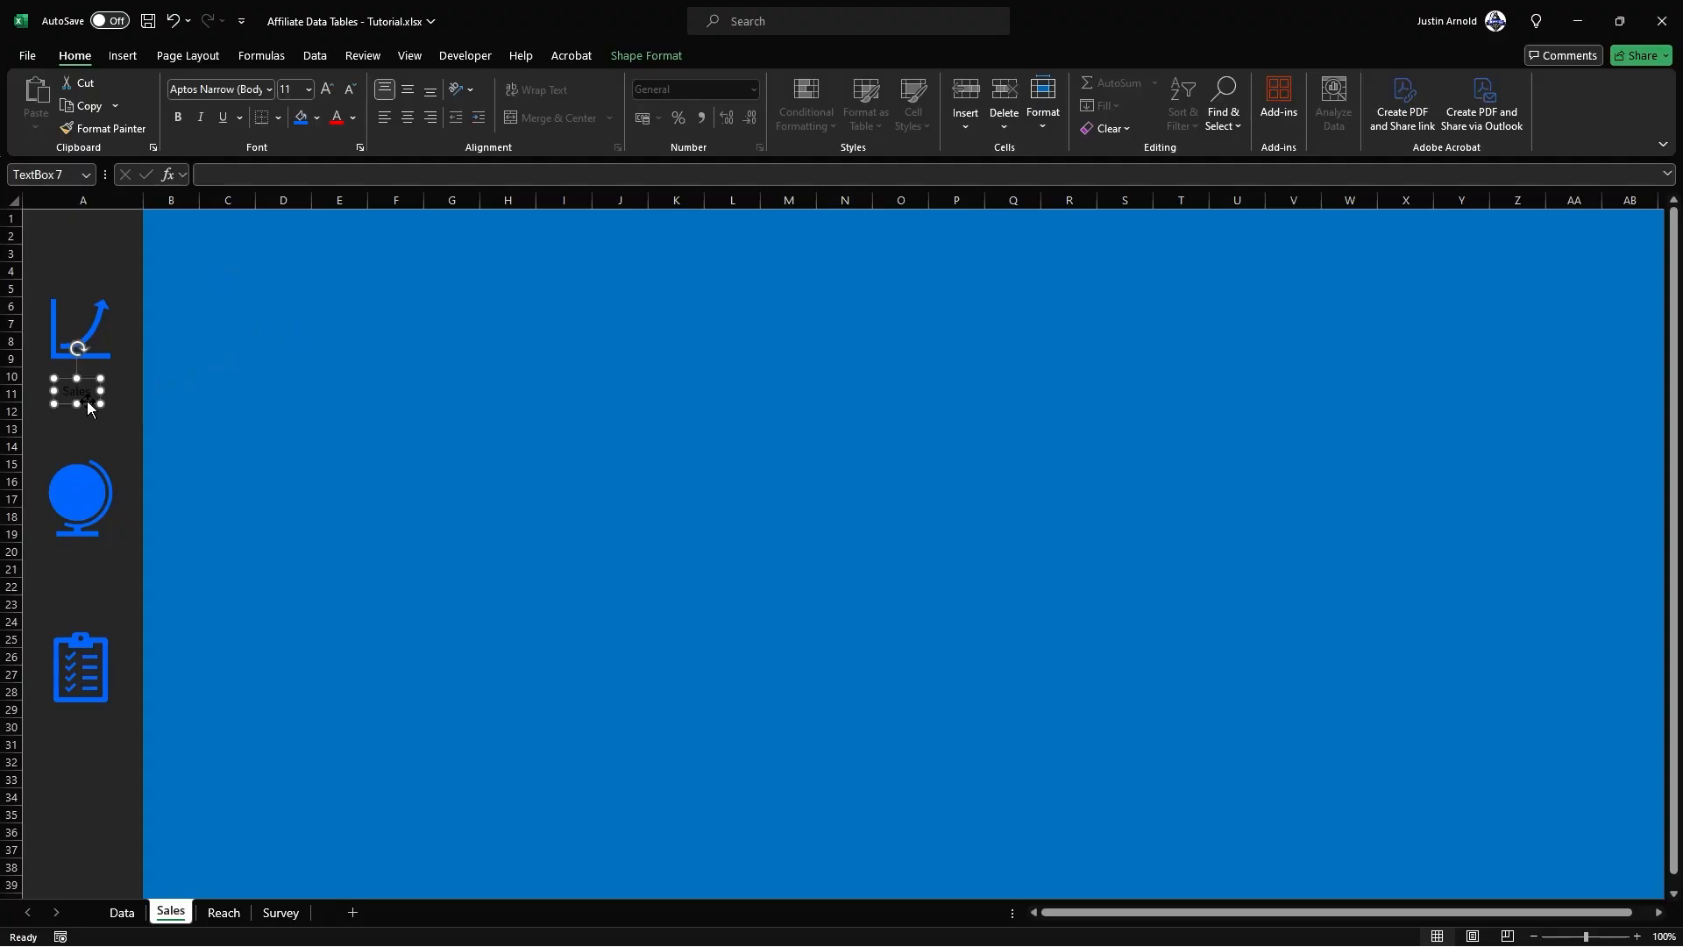
# Step: Make the Sales label white at font size 28 and centre it beneath the graph icon
pyautogui.click(355, 120)
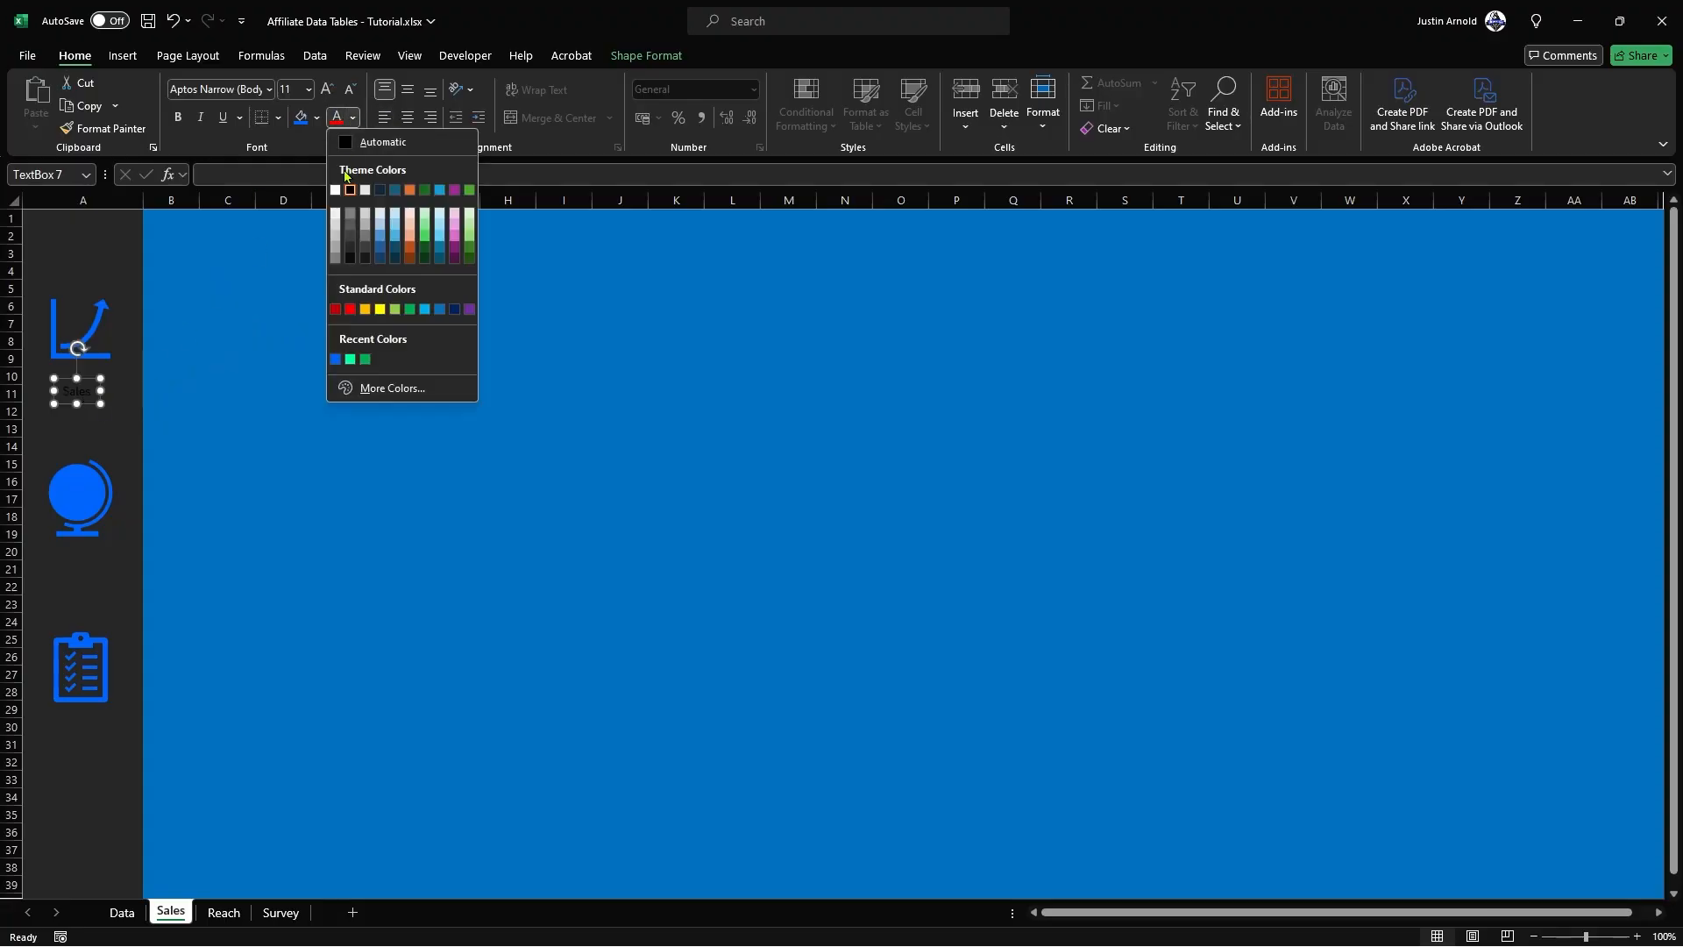
pyautogui.click(336, 189)
pyautogui.click(327, 90)
pyautogui.click(327, 90)
pyautogui.click(327, 90)
pyautogui.click(327, 90)
pyautogui.click(327, 90)
pyautogui.click(327, 90)
pyautogui.click(327, 91)
pyautogui.click(327, 90)
pyautogui.click(327, 91)
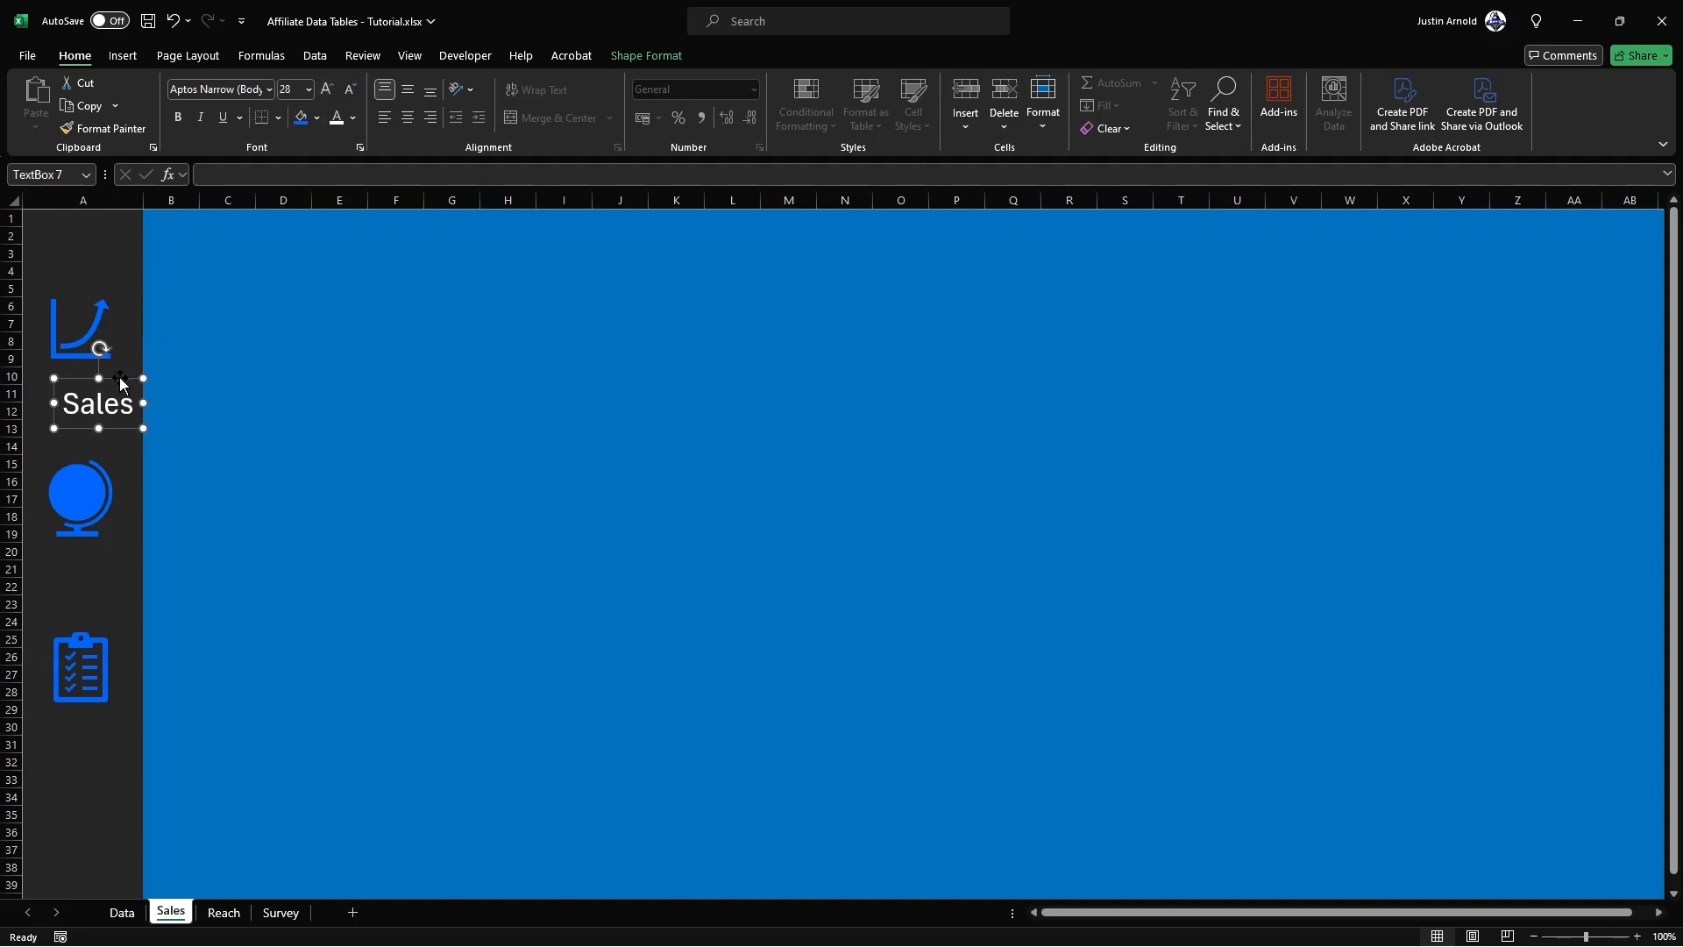
pyautogui.moveTo(109, 371); pyautogui.dragTo(101, 367)
# Step: Duplicate the Sales label, place the copy beneath the globe icon and change its text to "Reach"
pyautogui.hotkey('ctrl', 'd')
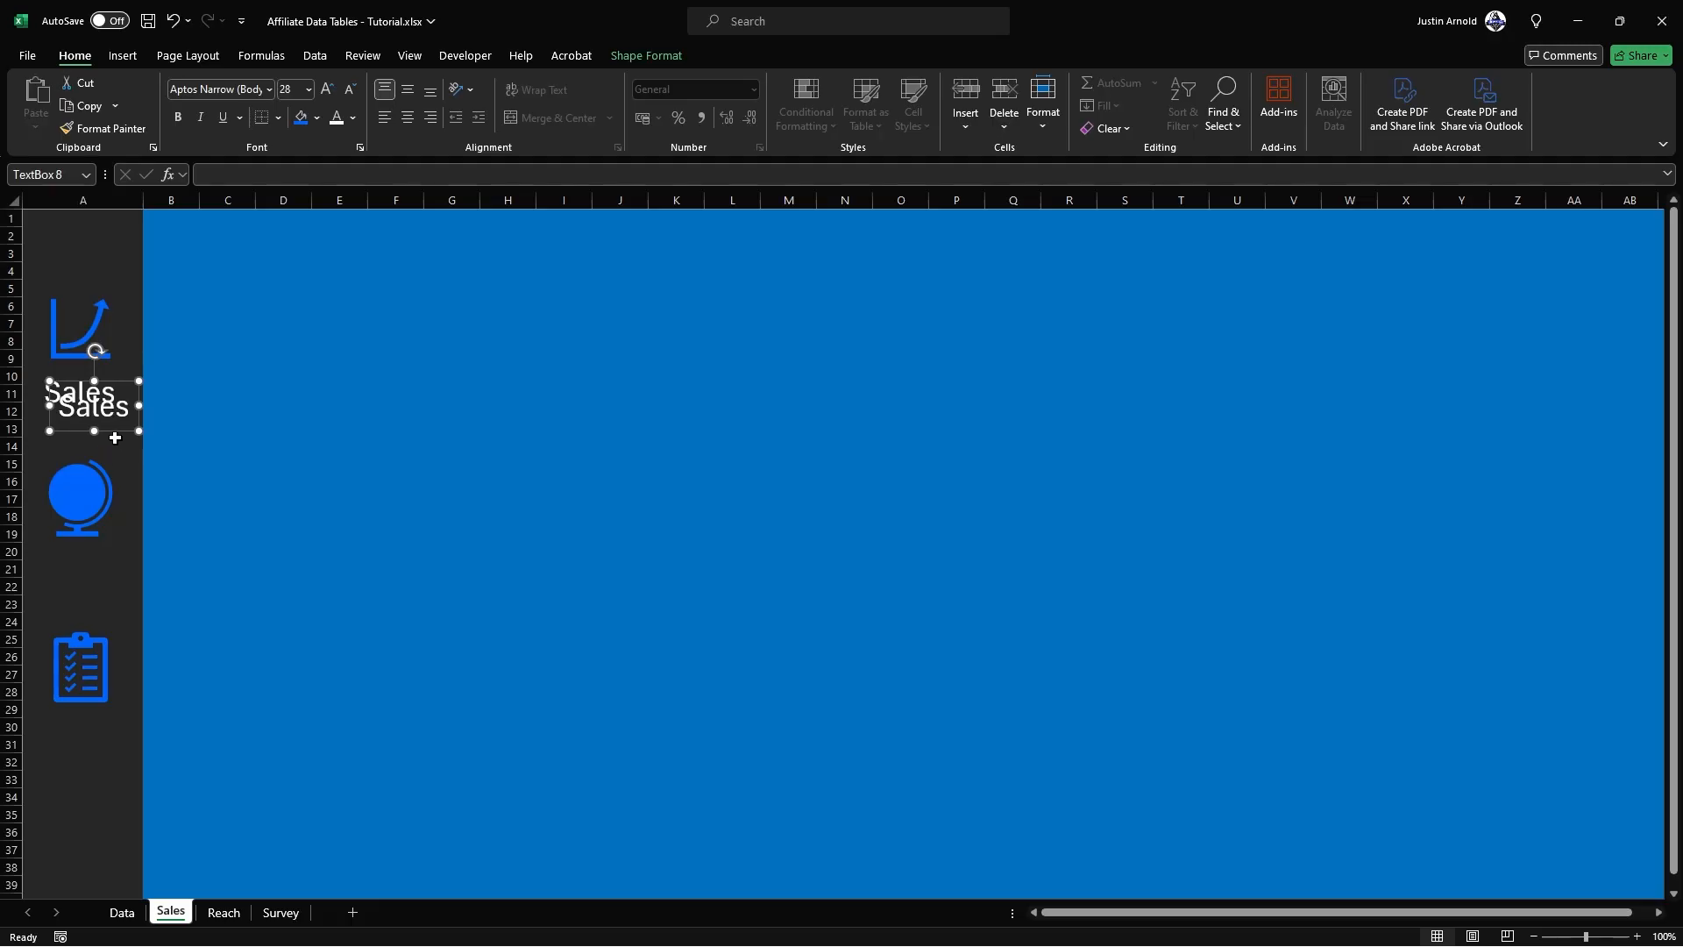
pyautogui.moveTo(115, 430); pyautogui.dragTo(97, 588)
pyautogui.write('Reach')
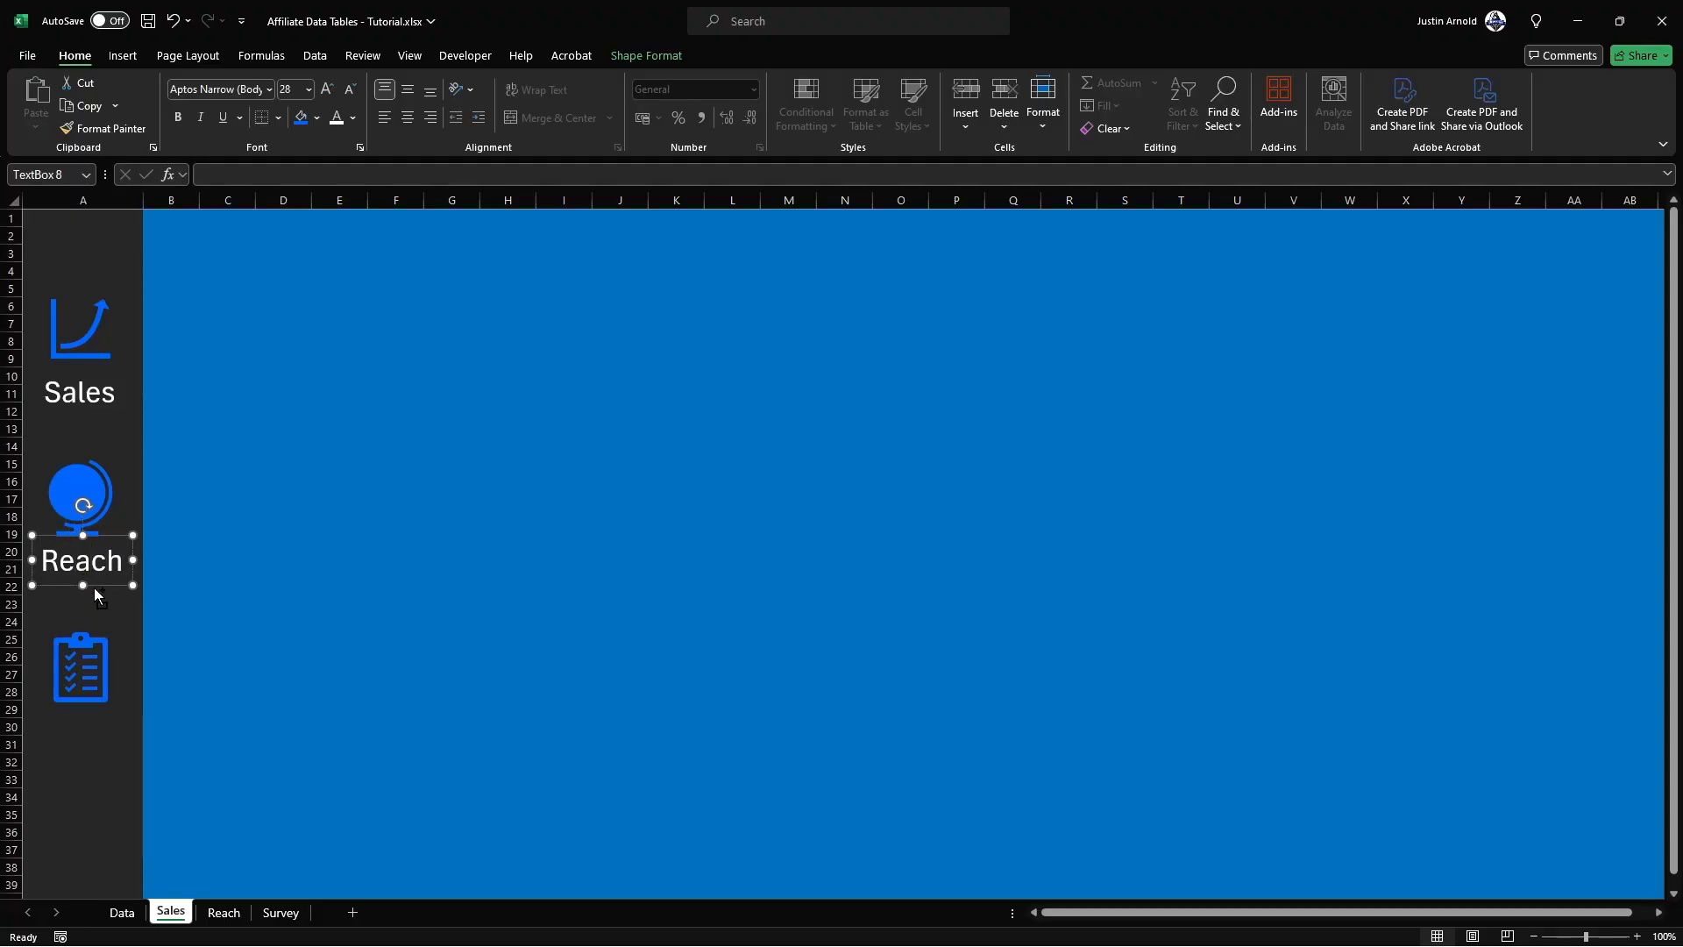
# Step: Copy the Reach label to beneath the clipboard icon and change its text to "Survey"
pyautogui.keyDown('ctrl'); pyautogui.moveTo(93, 587); pyautogui.dragTo(90, 745); pyautogui.keyUp('ctrl')
pyautogui.doubleClick(92, 731)
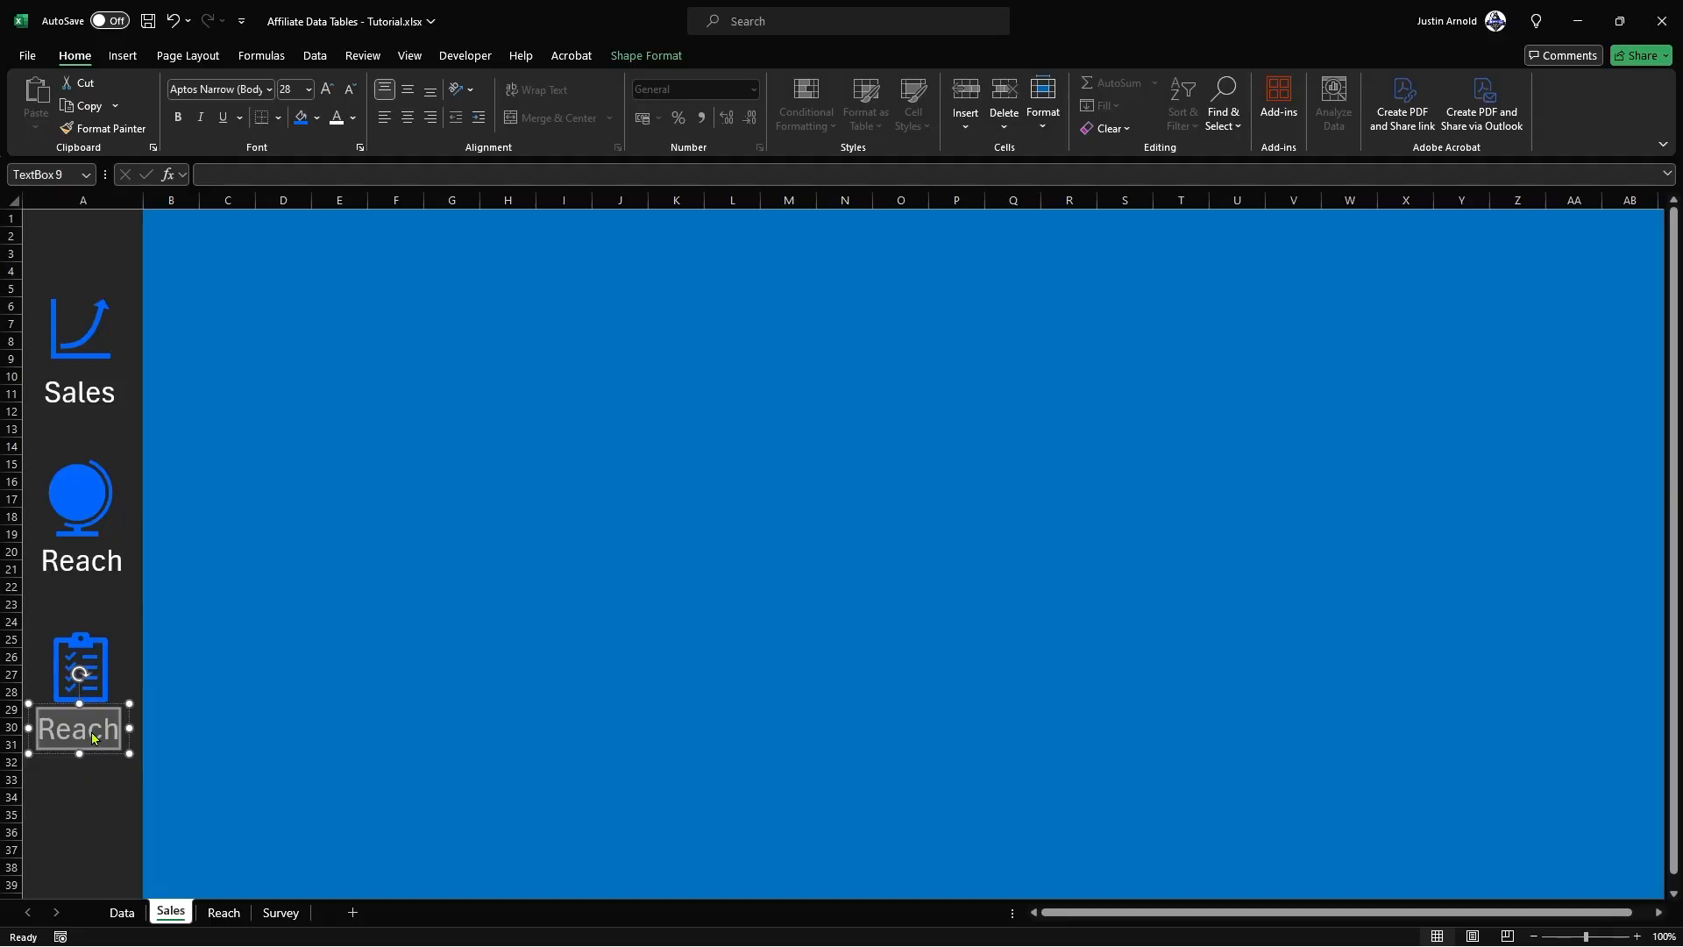
pyautogui.write('Survey')
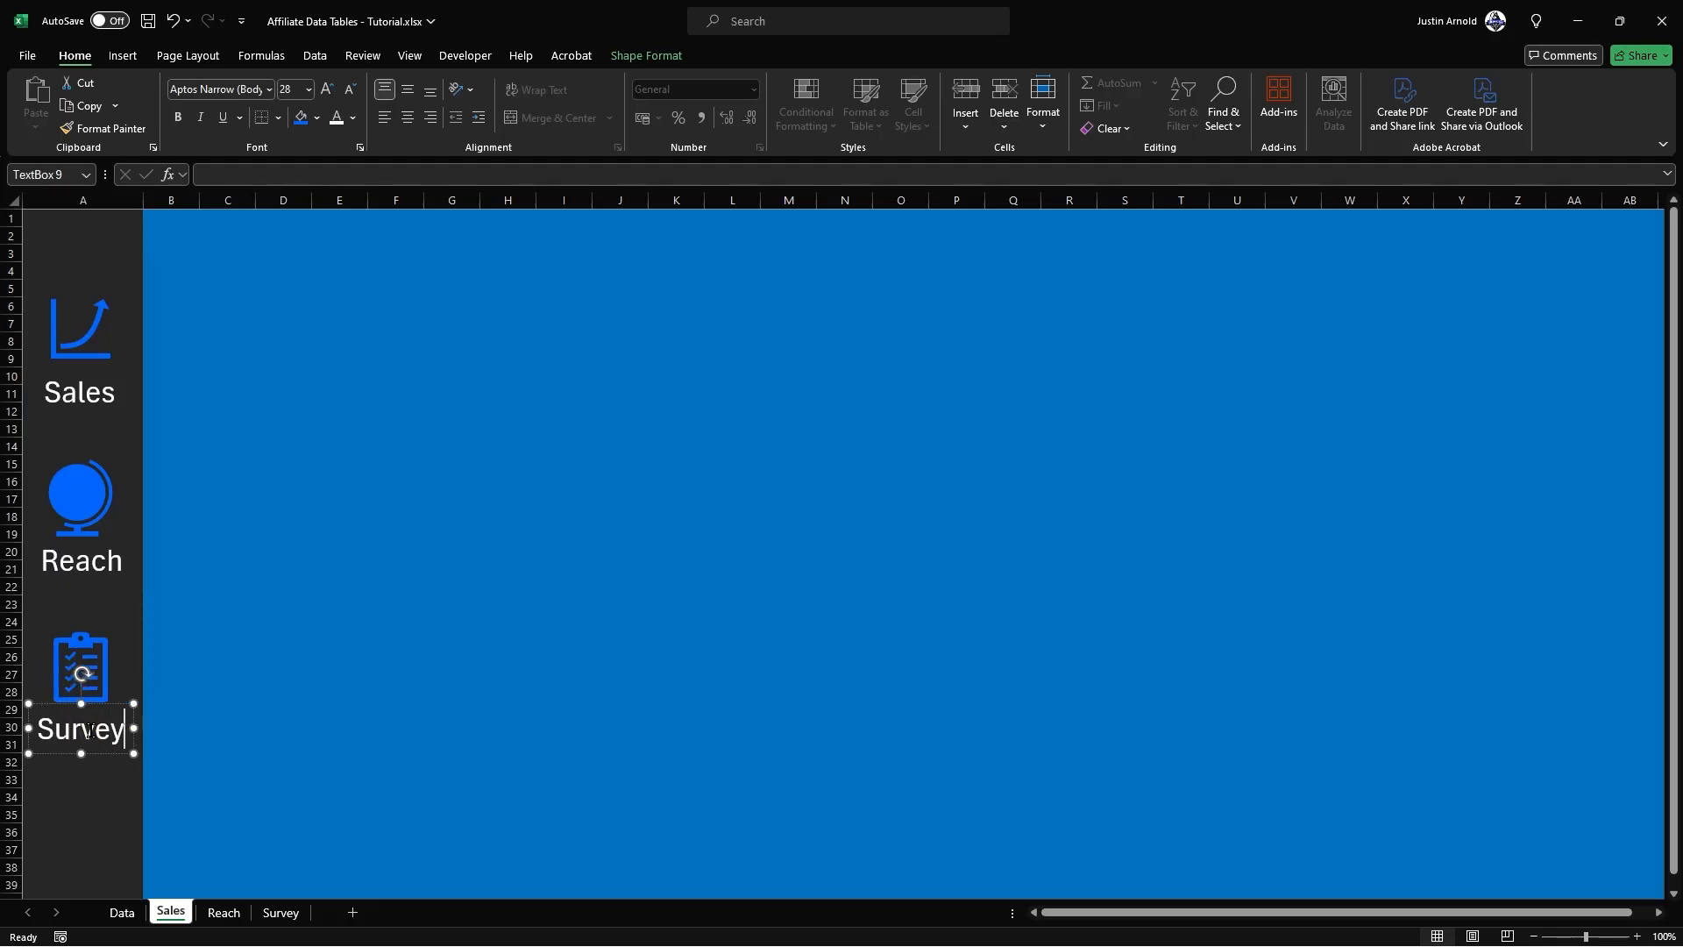
pyautogui.click(199, 639)
# Step: Align the Sales, Reach and Survey labels to a common centre in the sidebar
pyautogui.click(80, 729)
pyautogui.keyDown('shift'); pyautogui.click(83, 561); pyautogui.keyUp('shift')
pyautogui.keyDown('shift'); pyautogui.click(99, 398); pyautogui.keyUp('shift')
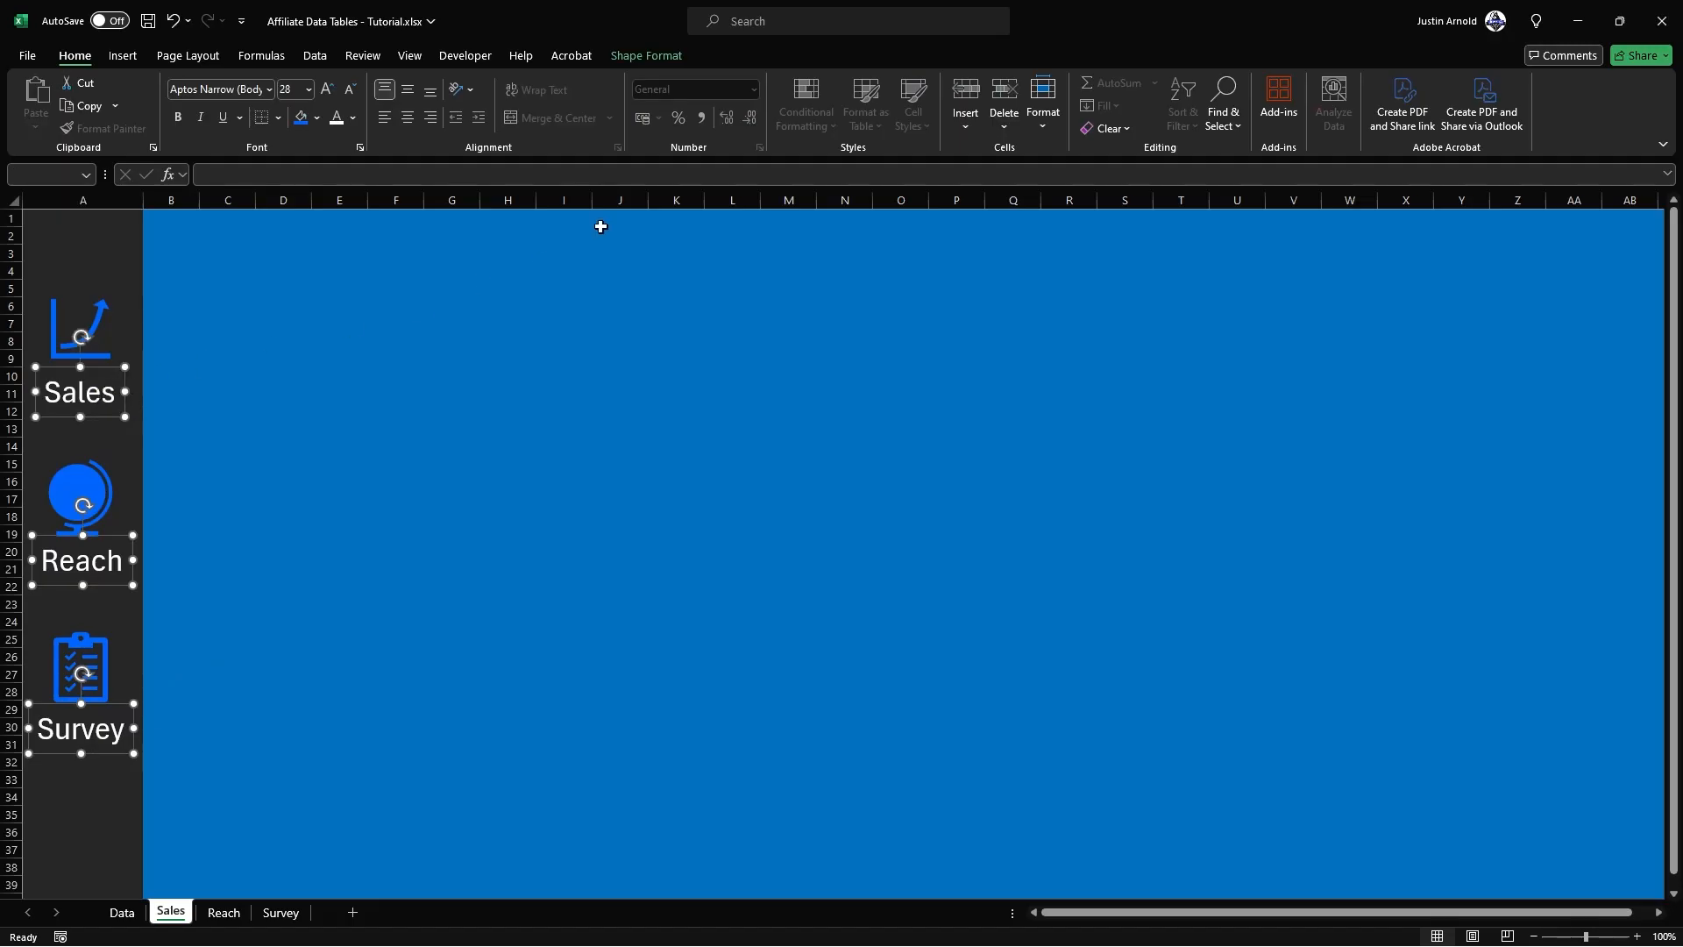
pyautogui.click(657, 53)
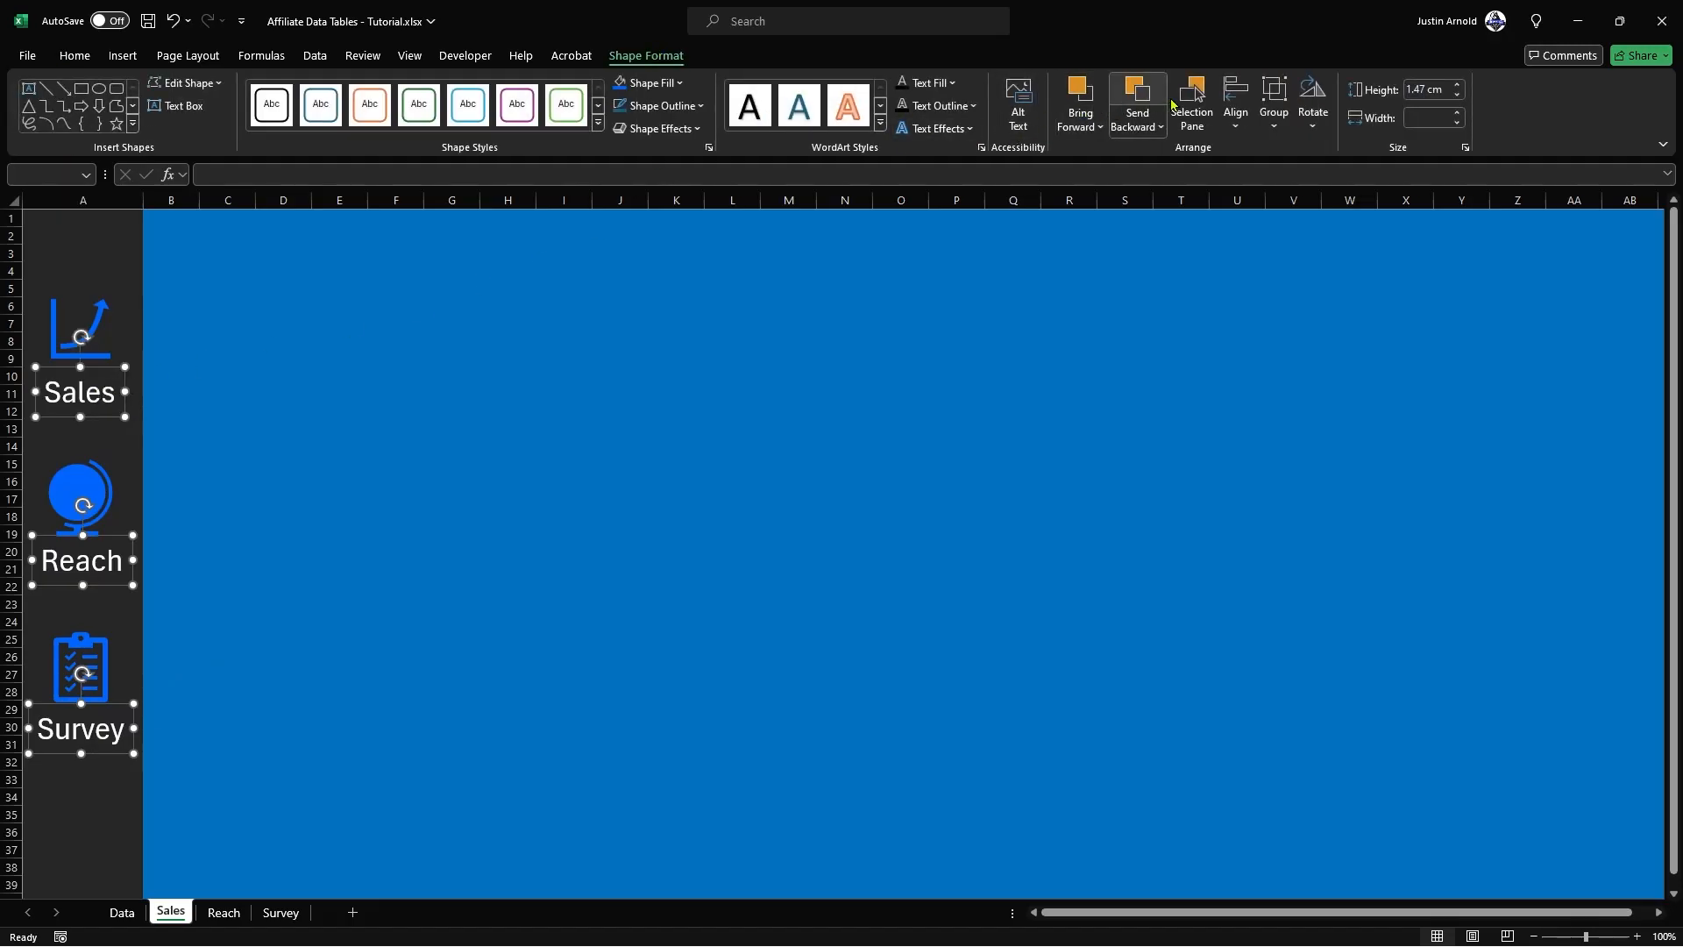
pyautogui.click(1232, 103)
pyautogui.click(1276, 181)
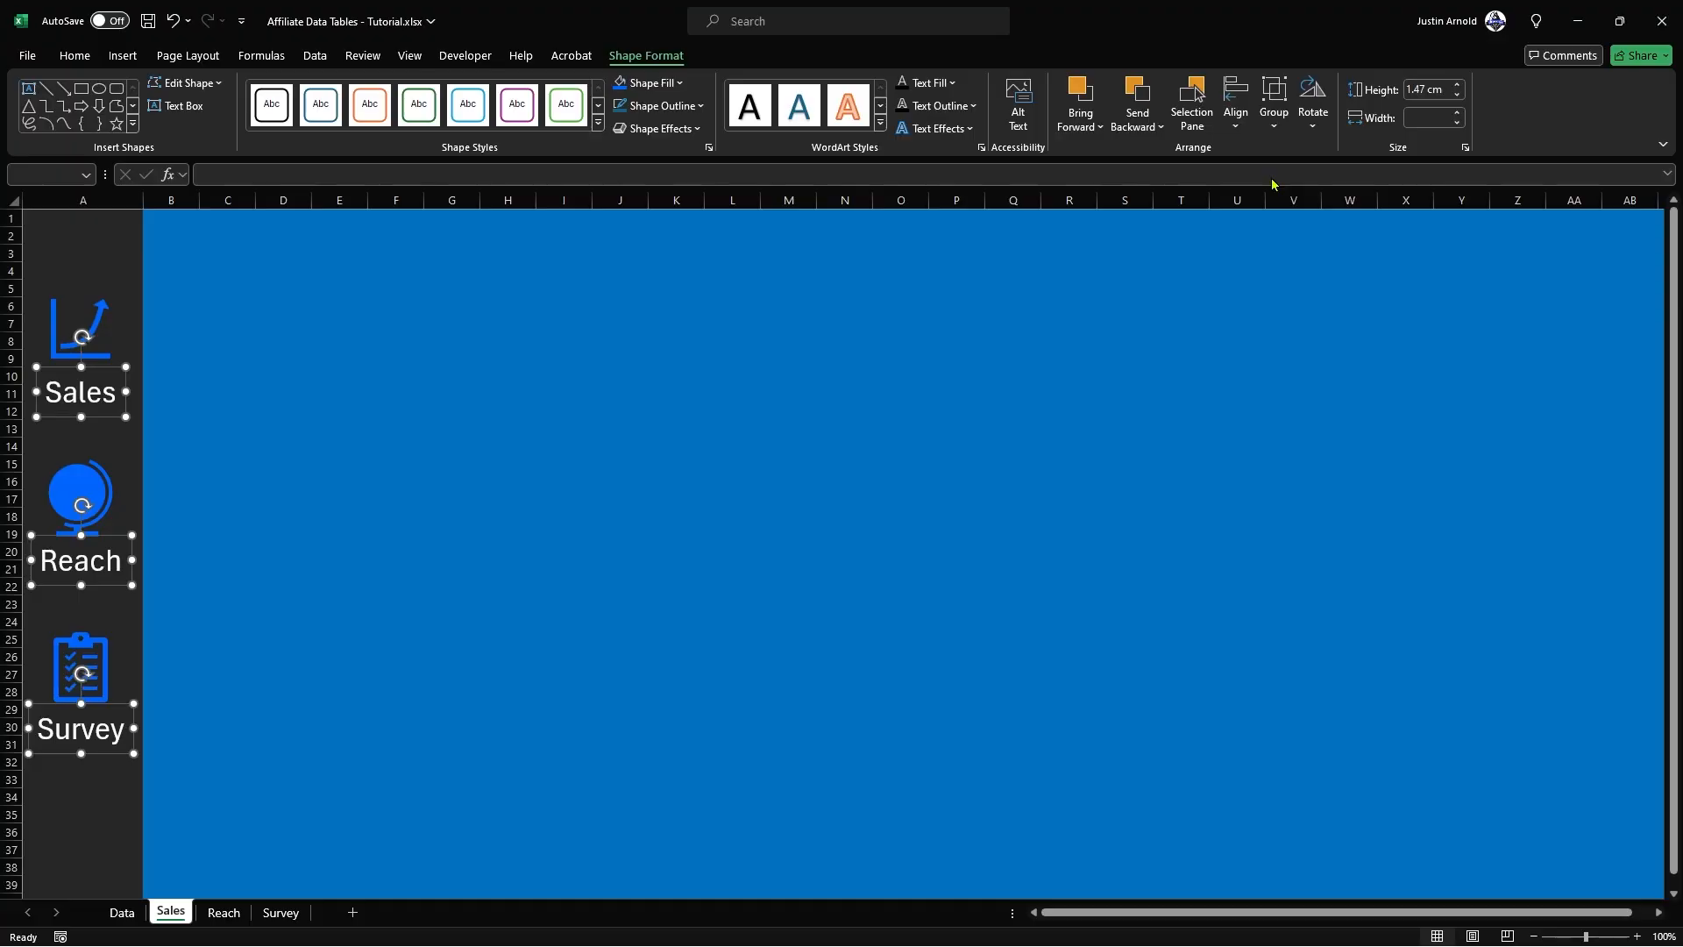
pyautogui.click(372, 383)
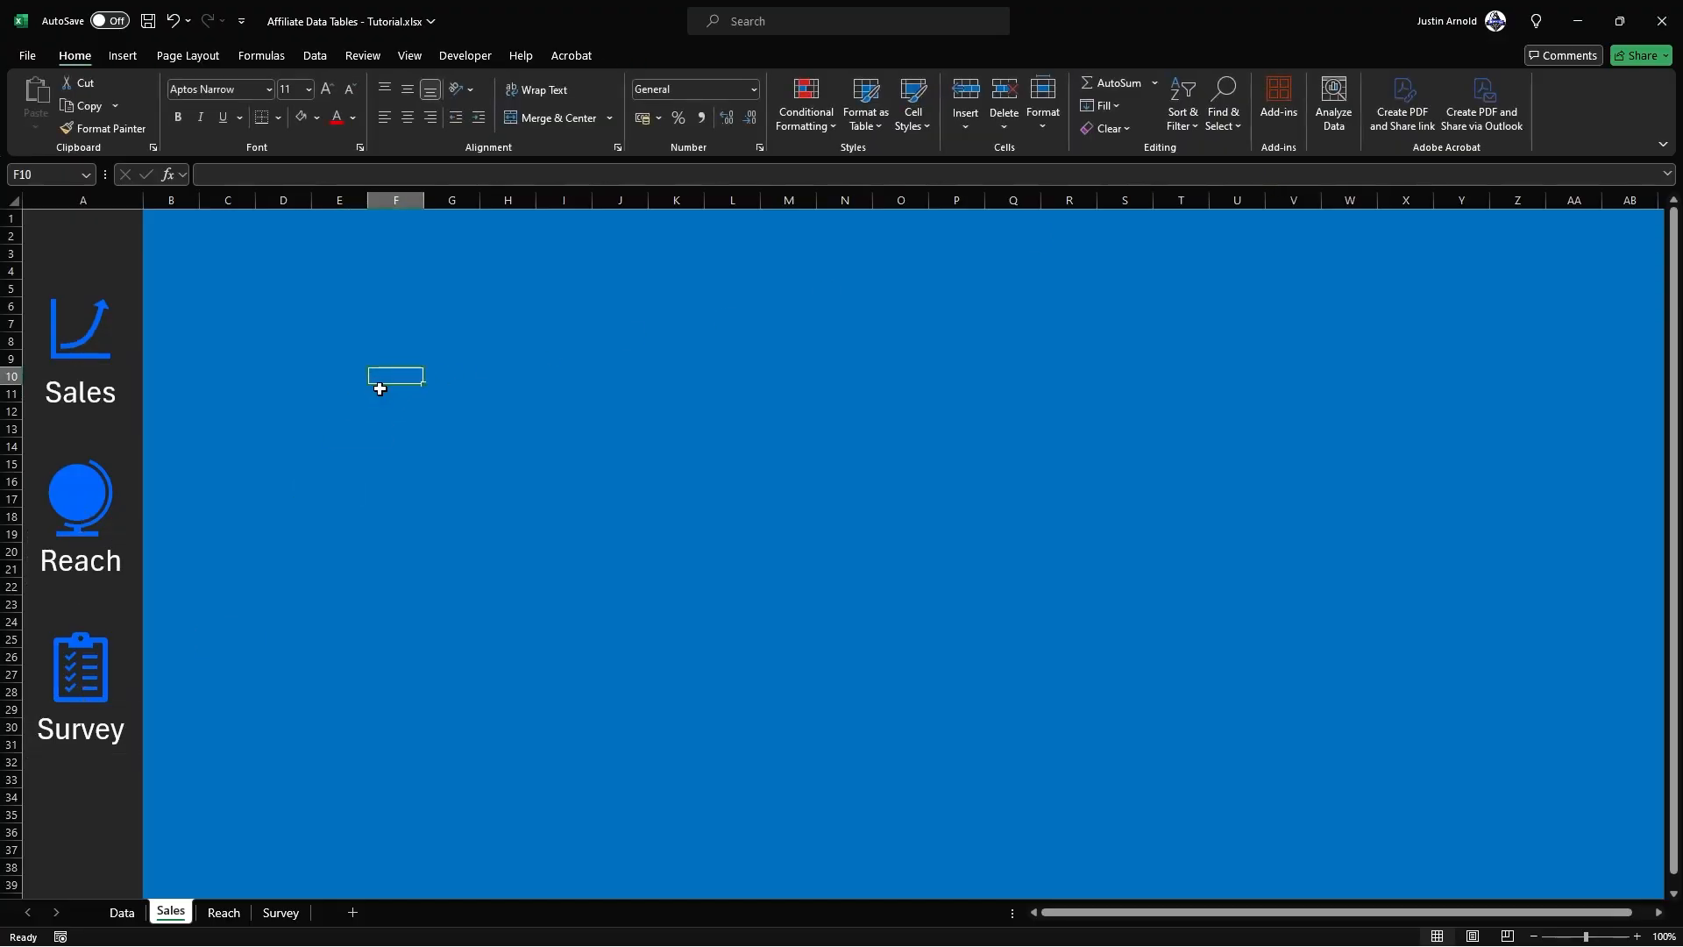
# Step: Hyperlink the graph icon to cell A1 of the Sales sheet in this document
pyautogui.click(91, 327)
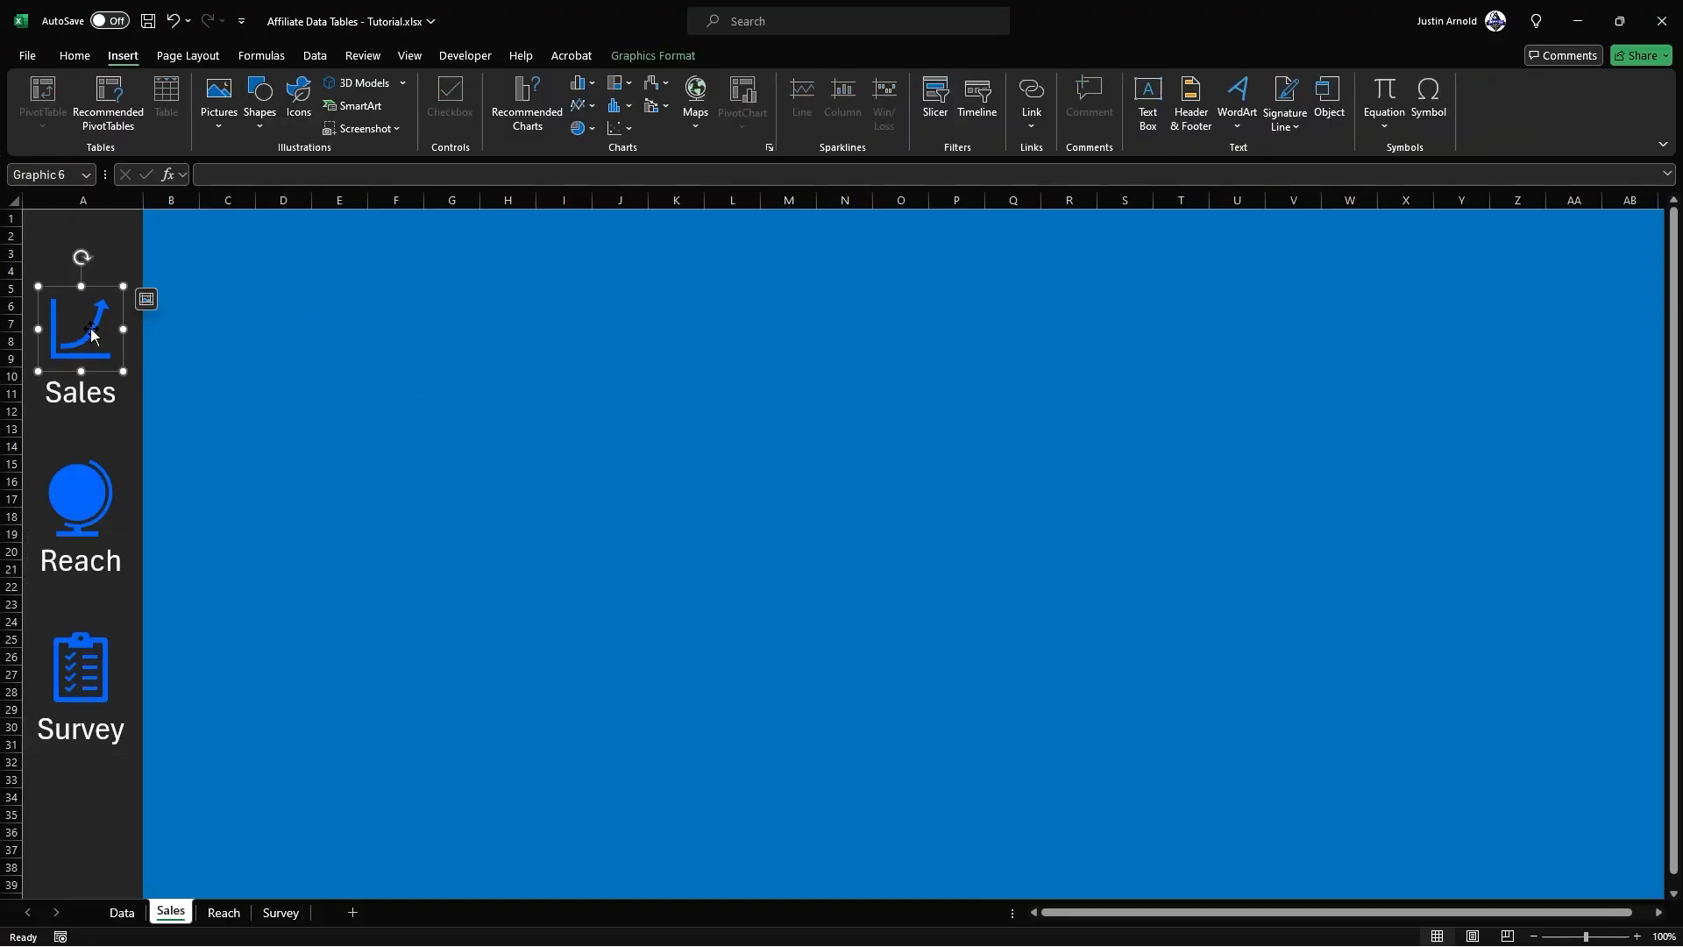
pyautogui.hotkey('ctrl', 'k')
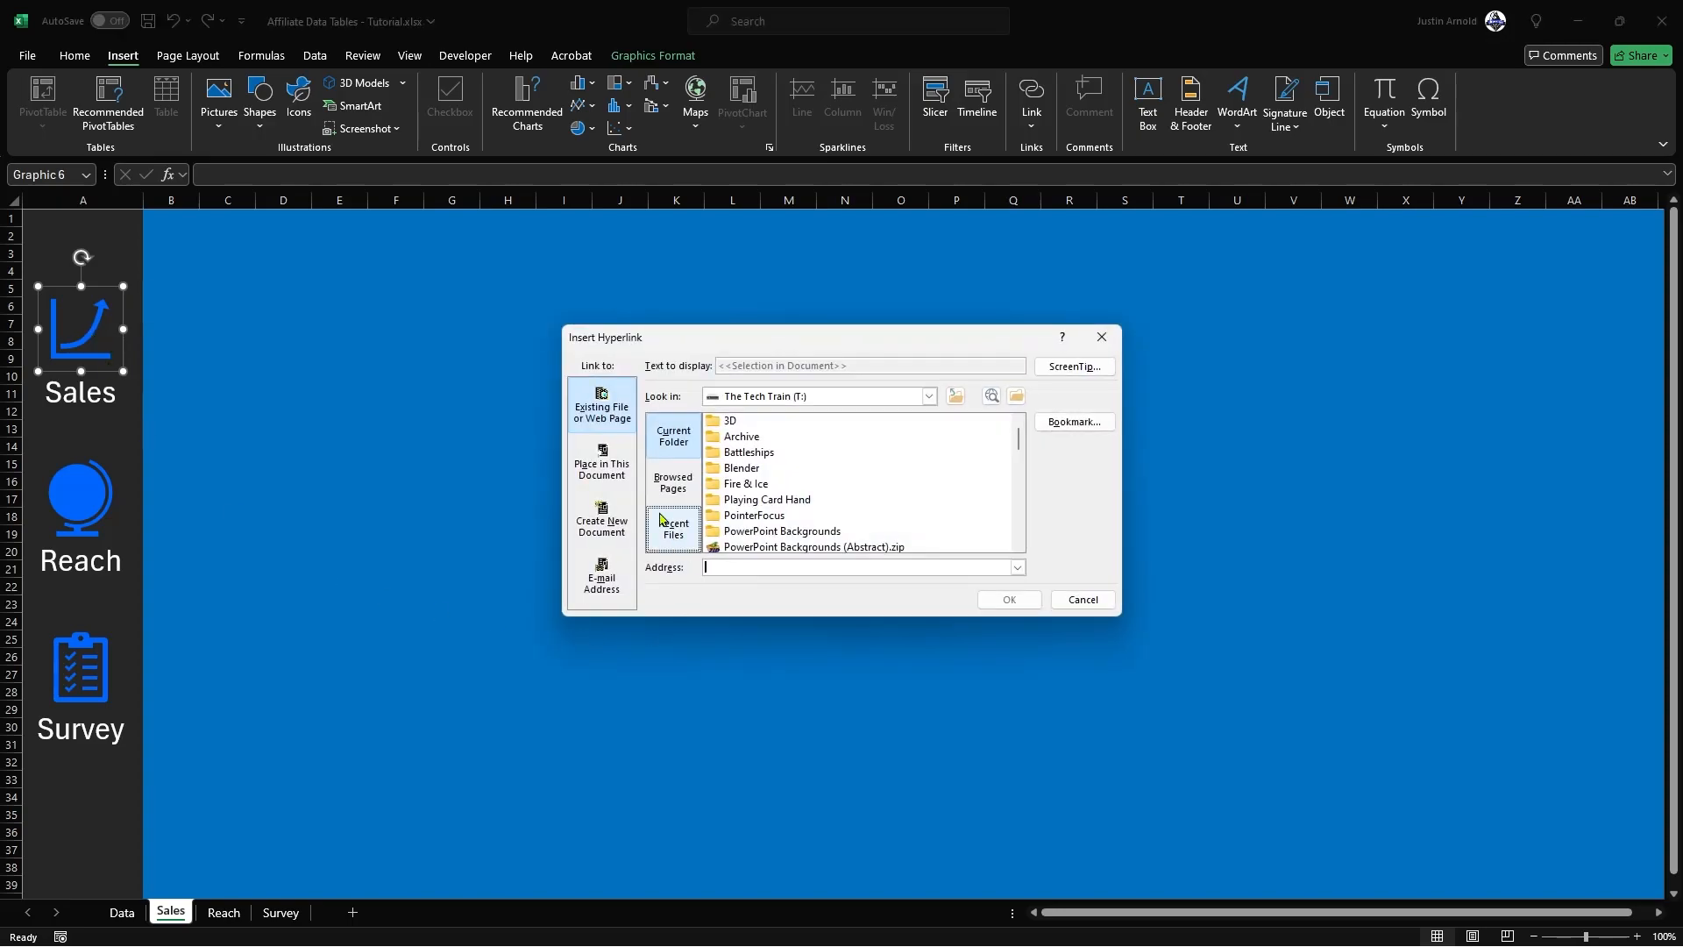
pyautogui.click(604, 469)
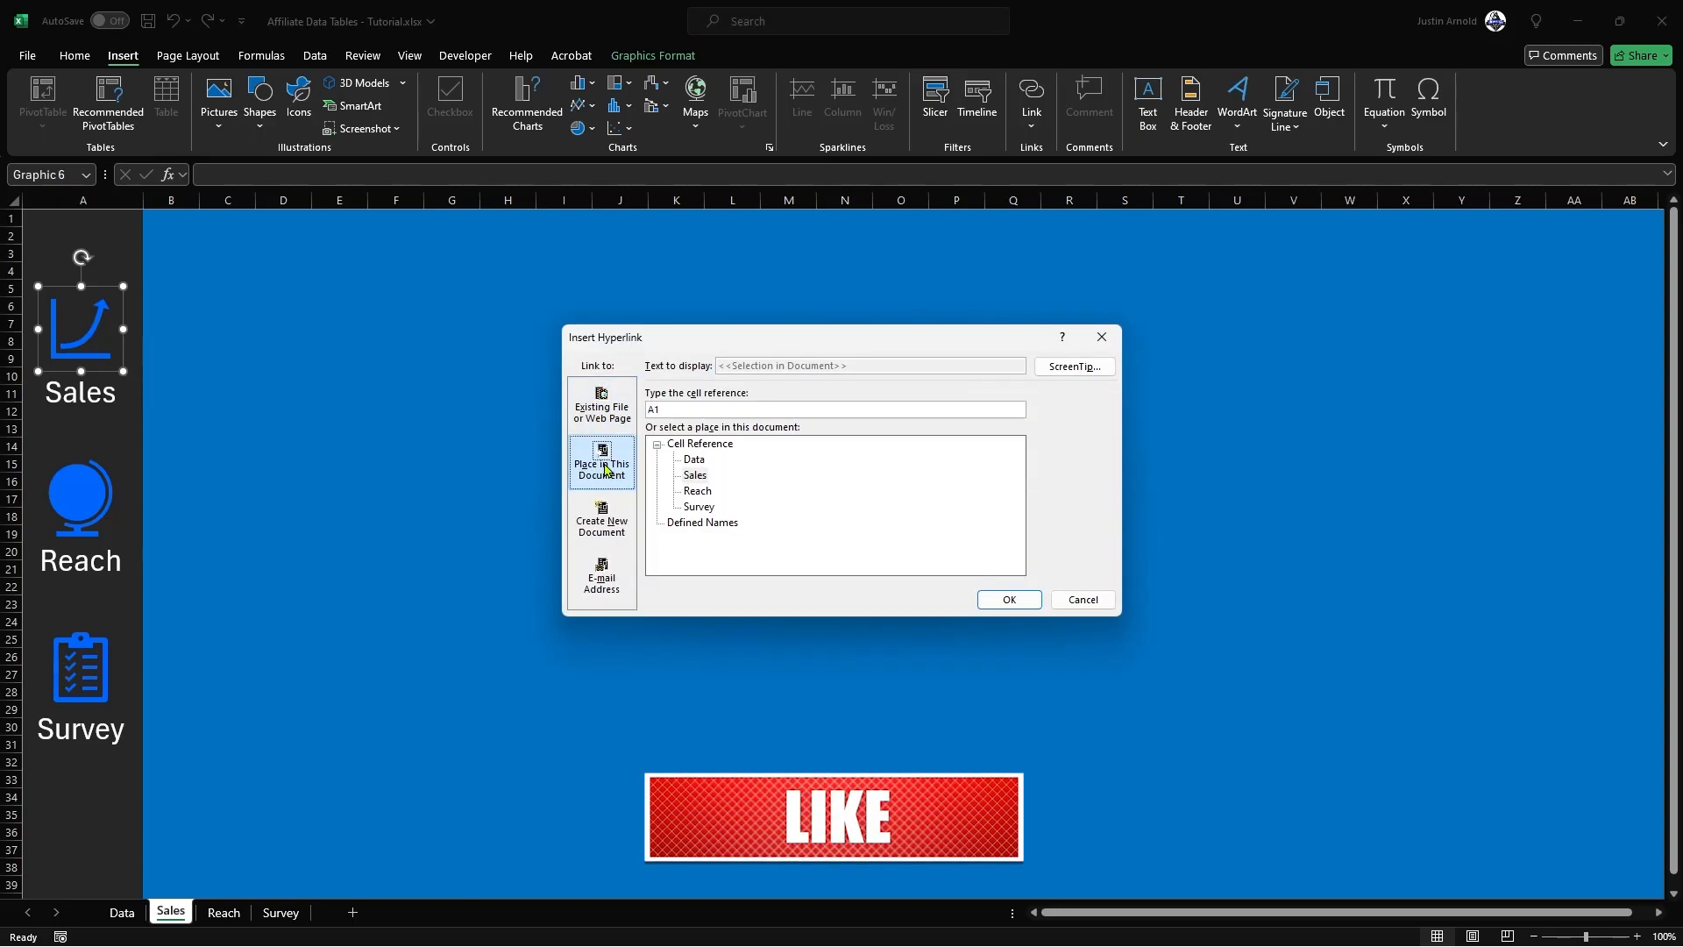
pyautogui.click(694, 475)
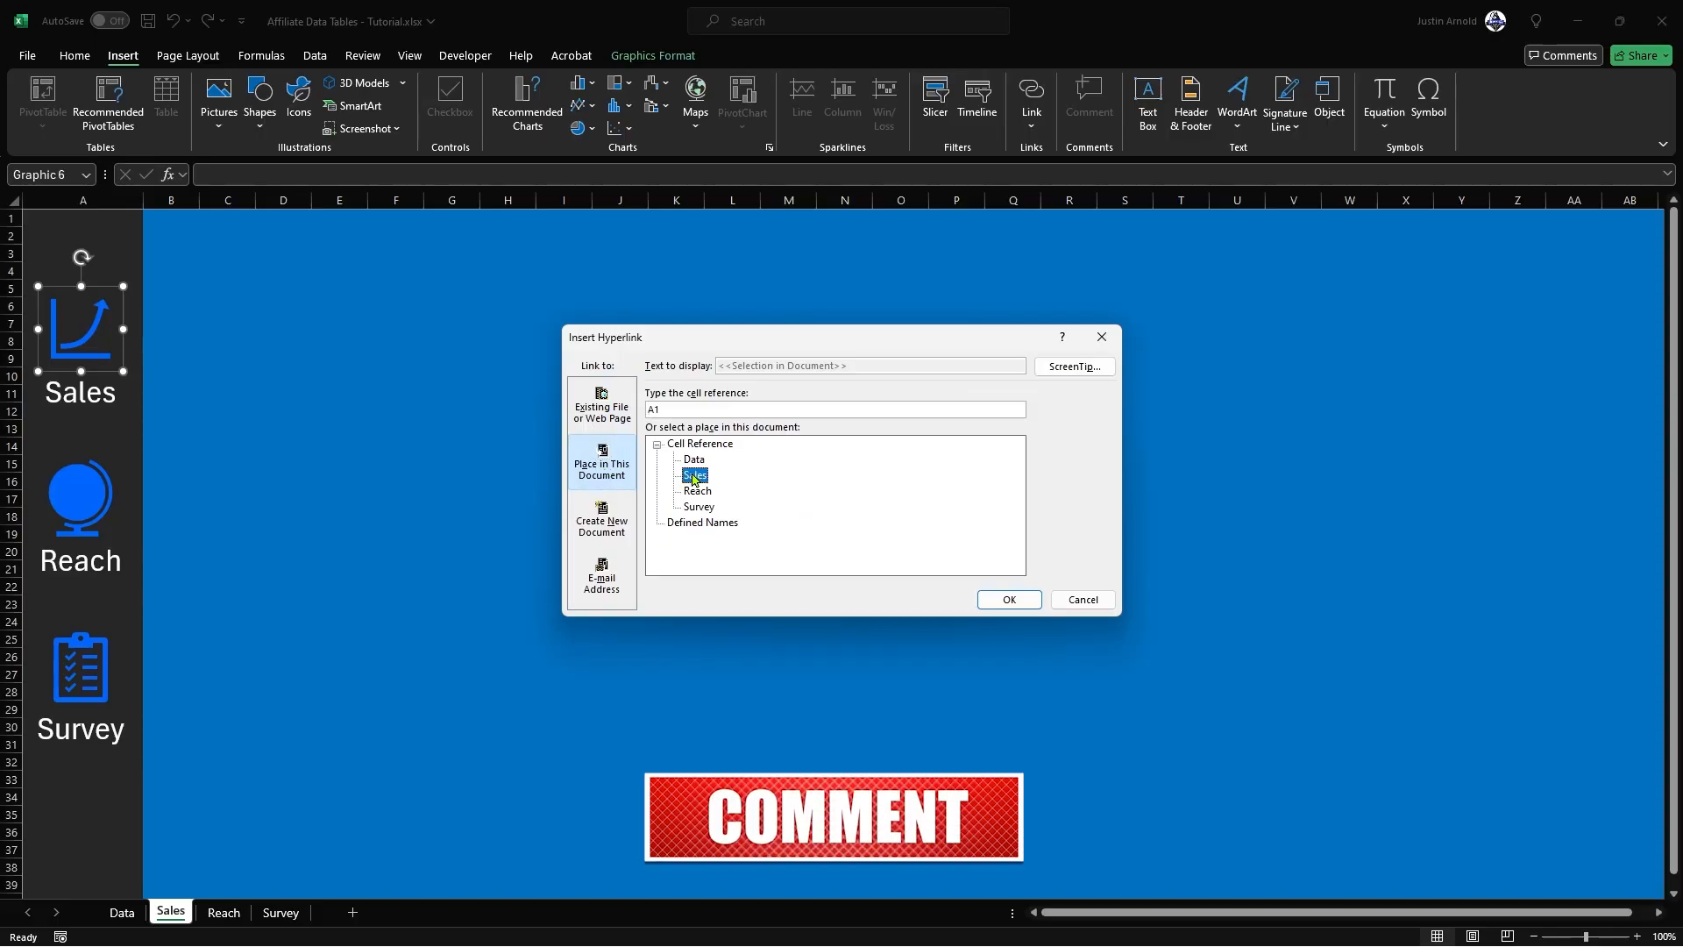
pyautogui.click(1009, 599)
# Step: Hyperlink the Sales label's text box to cell A1 of the Sales sheet
pyautogui.click(88, 399)
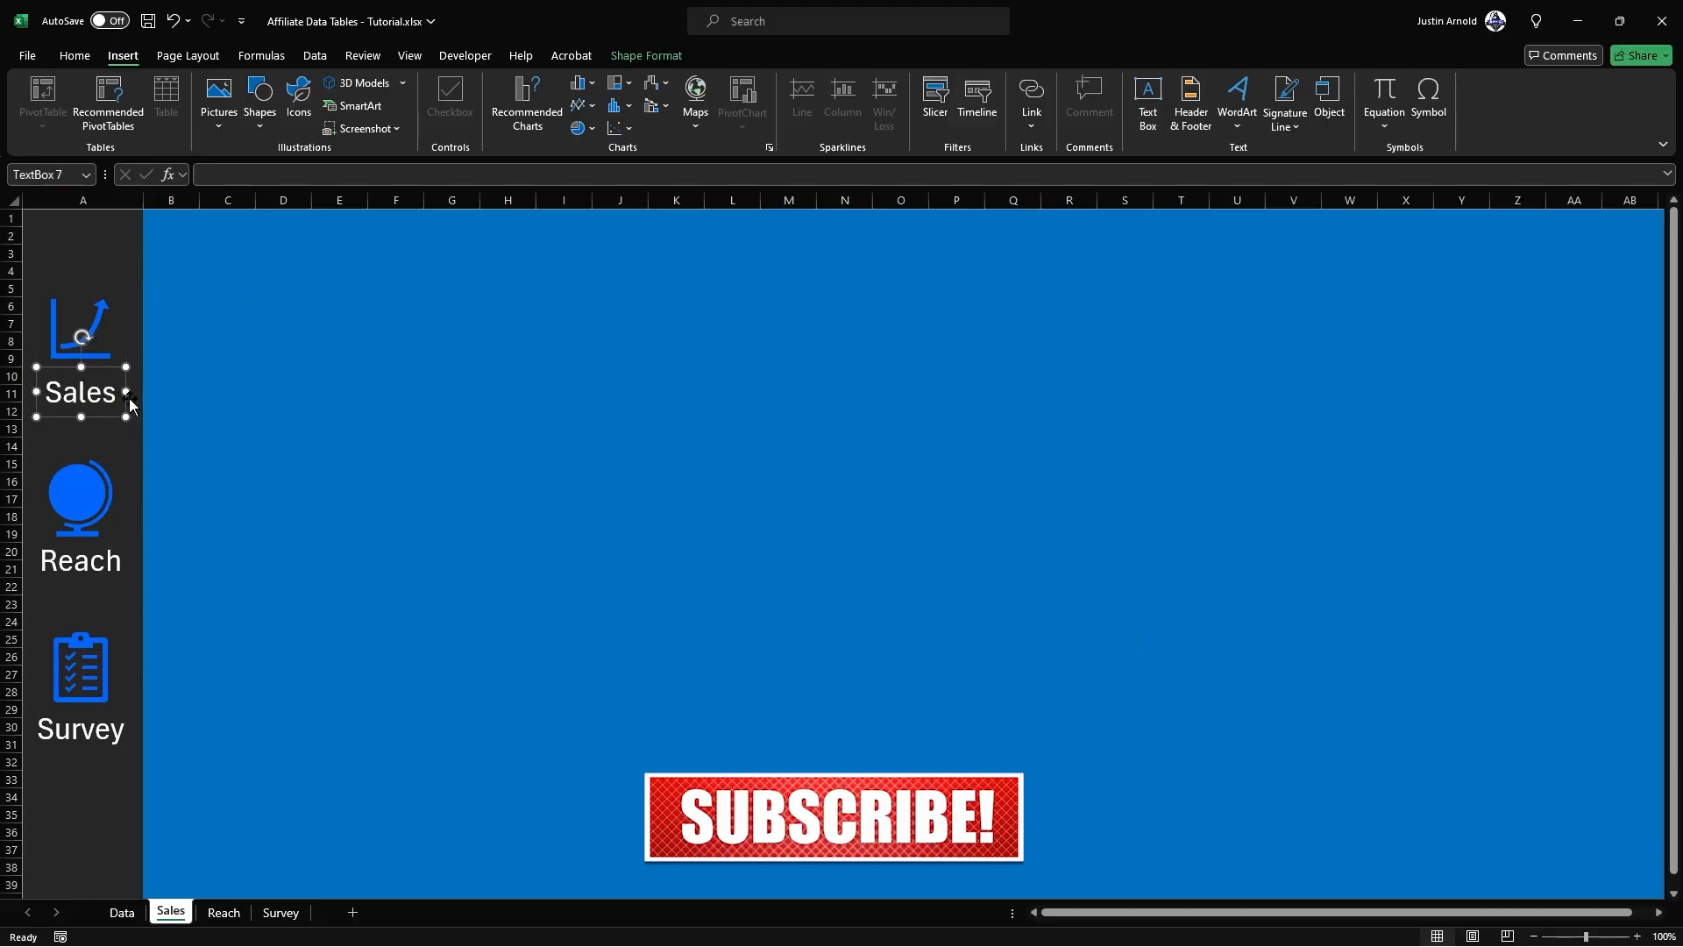
pyautogui.click(162, 398)
pyautogui.click(82, 392)
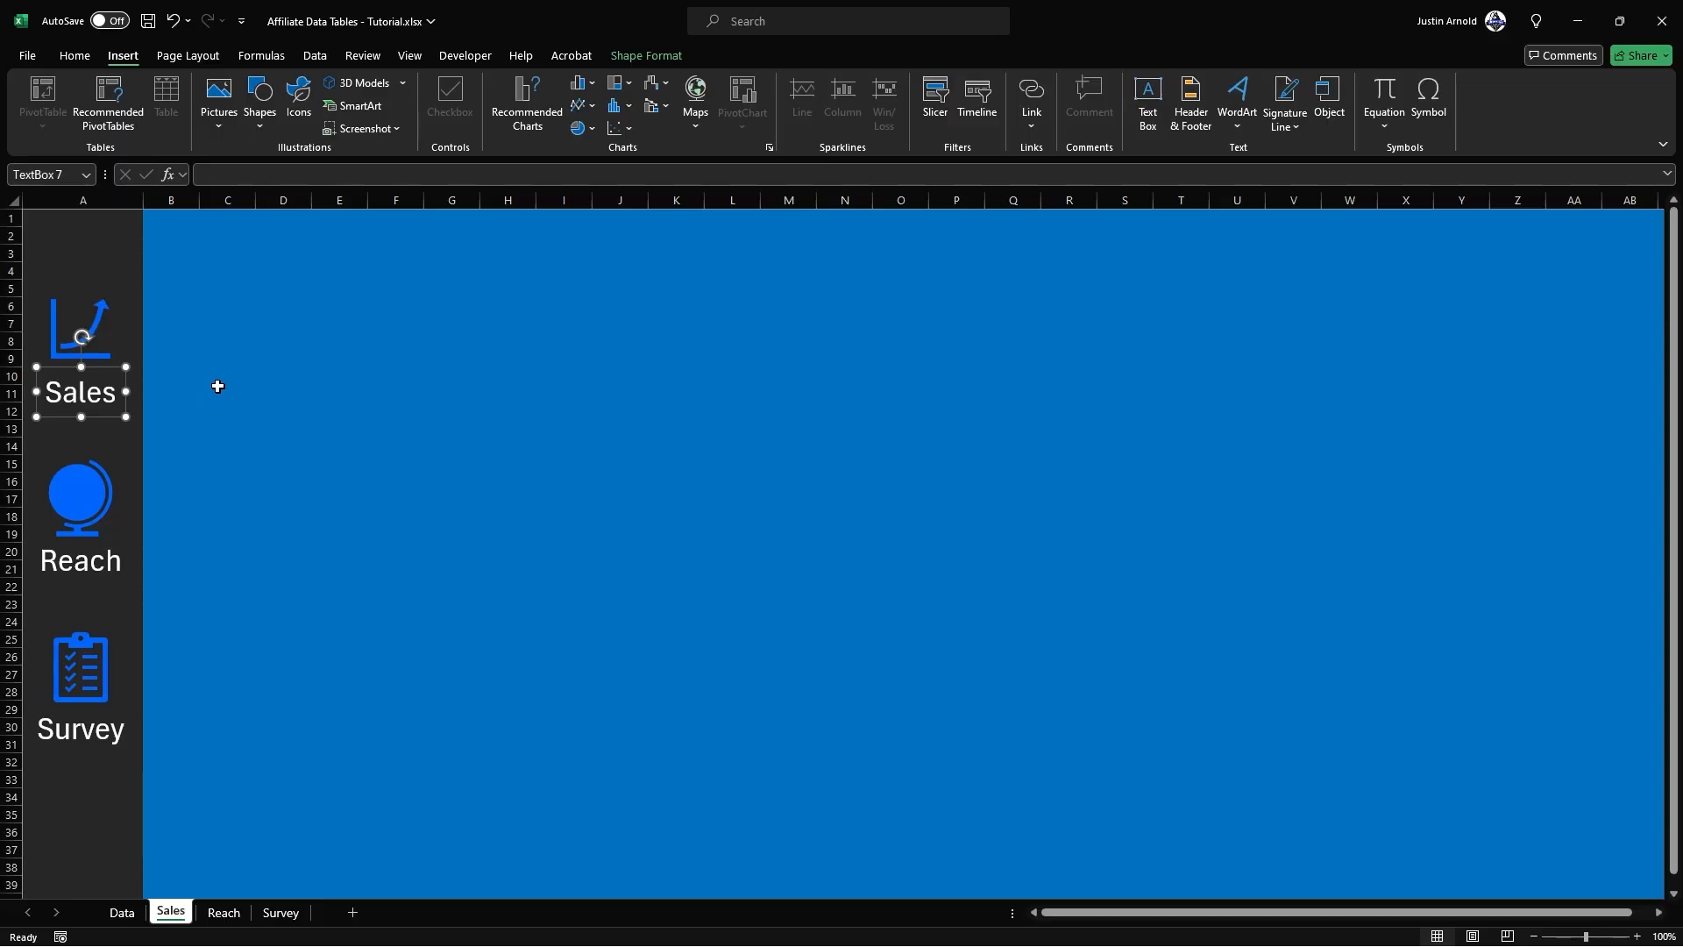
pyautogui.hotkey('ctrl', 'k')
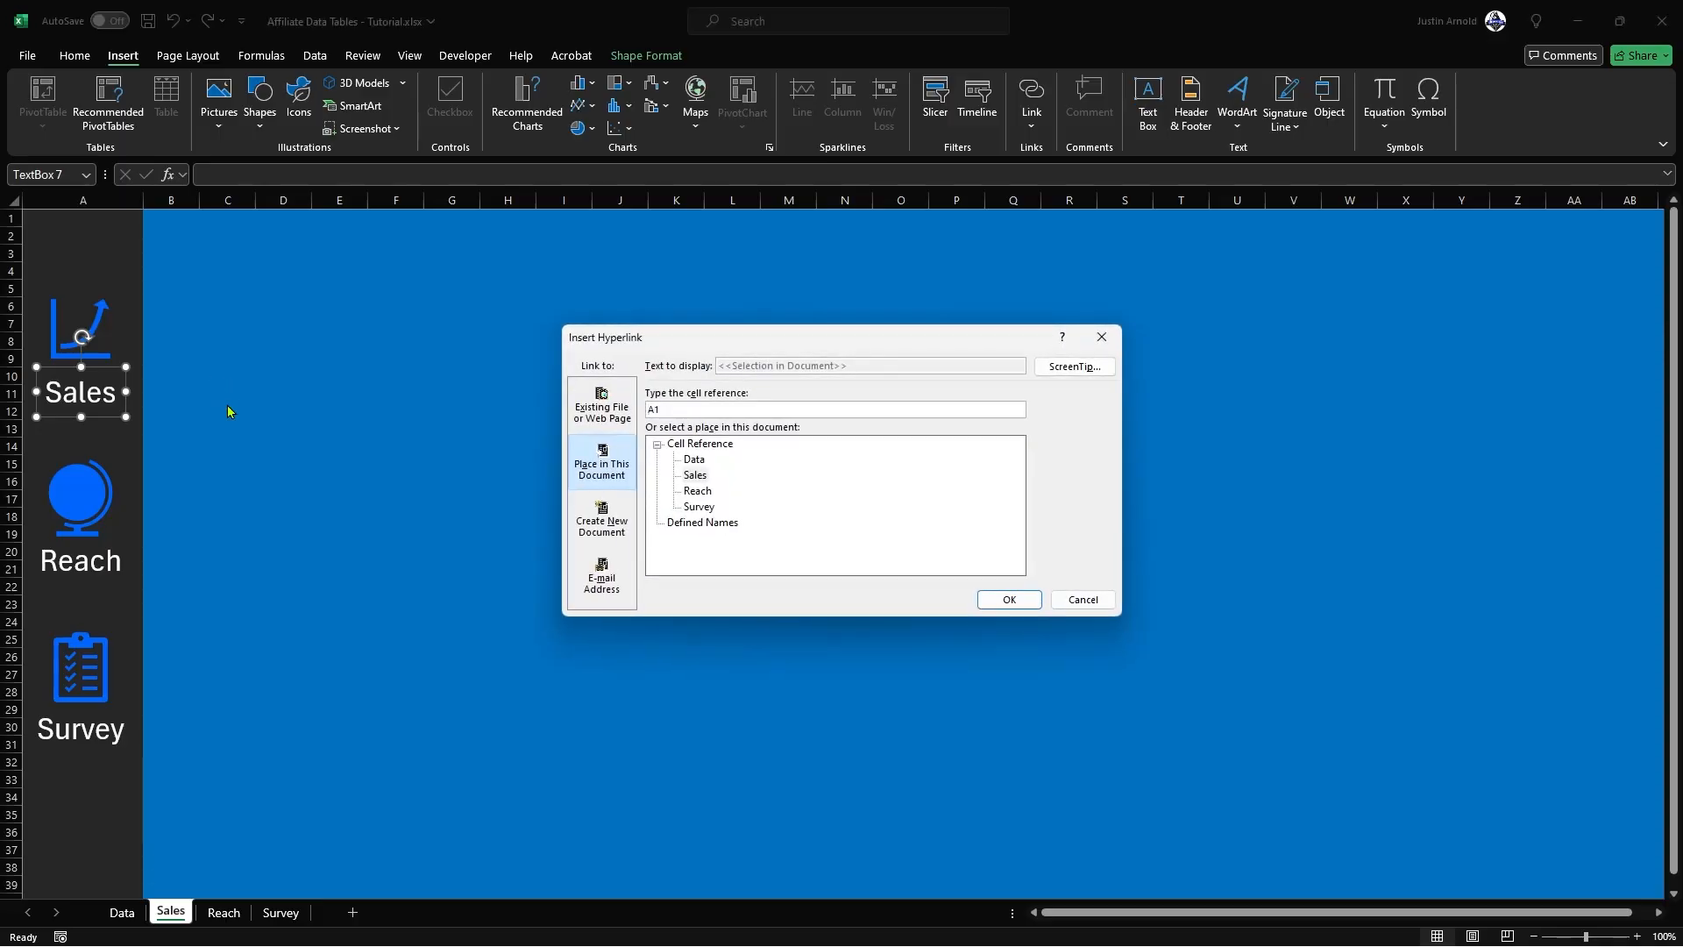
pyautogui.click(693, 476)
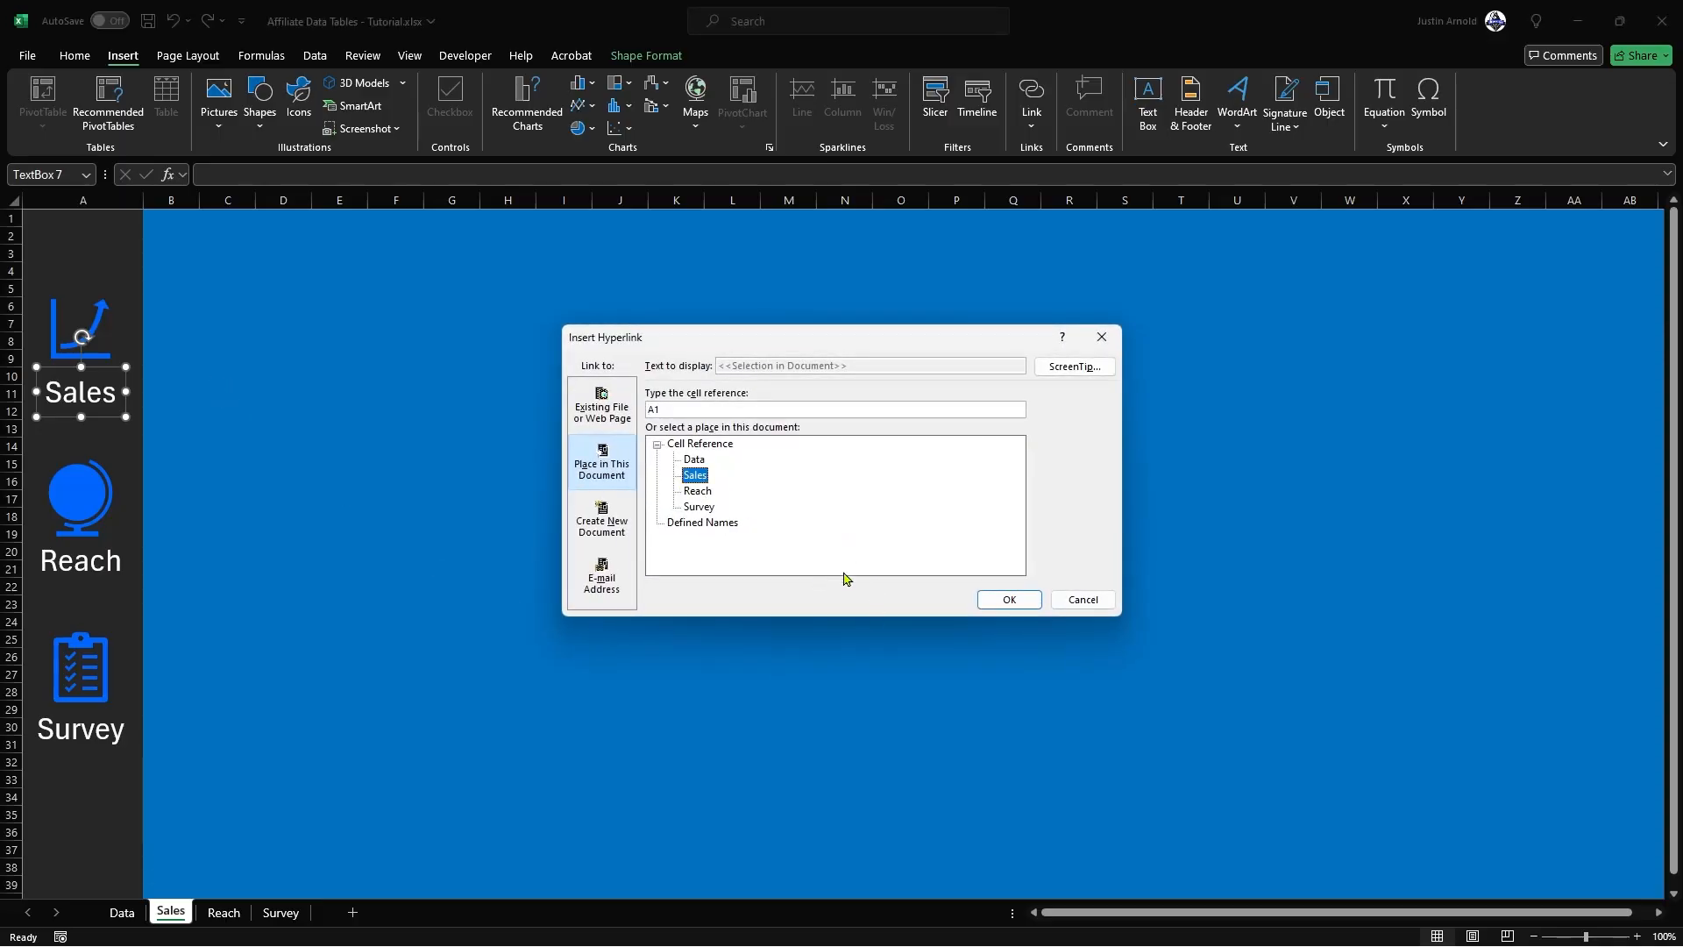
pyautogui.click(1009, 599)
# Step: Hyperlink both the globe icon and the Reach label to cell A1 of the Reach sheet
pyautogui.click(78, 502)
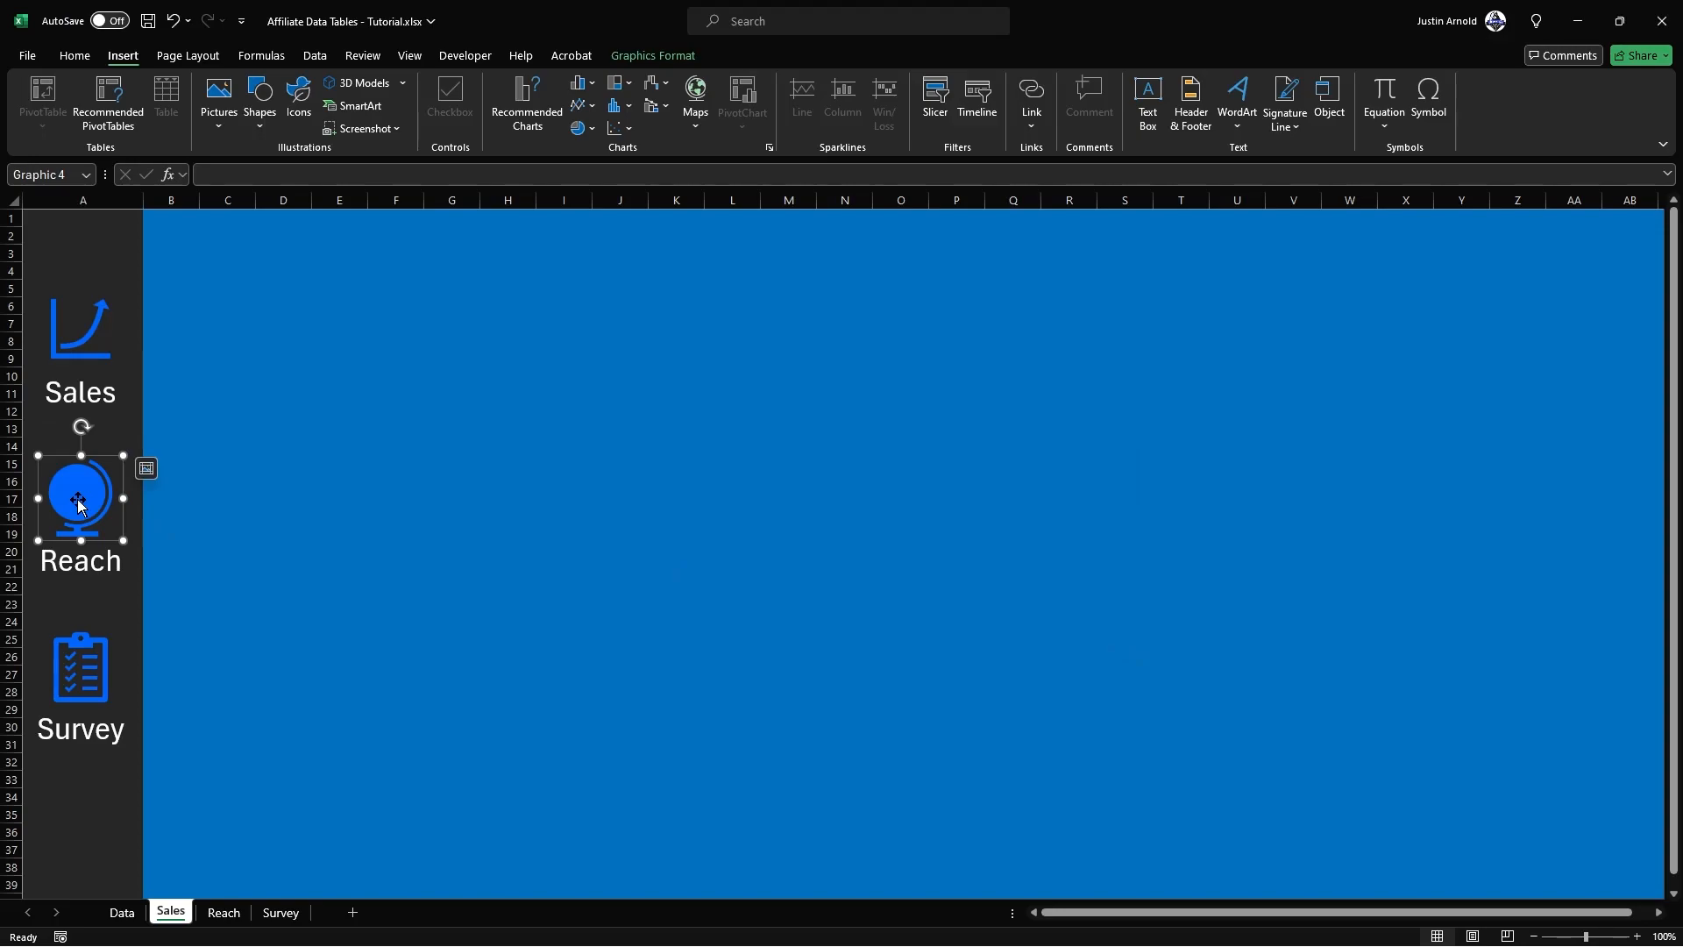
pyautogui.hotkey('ctrl', 'k')
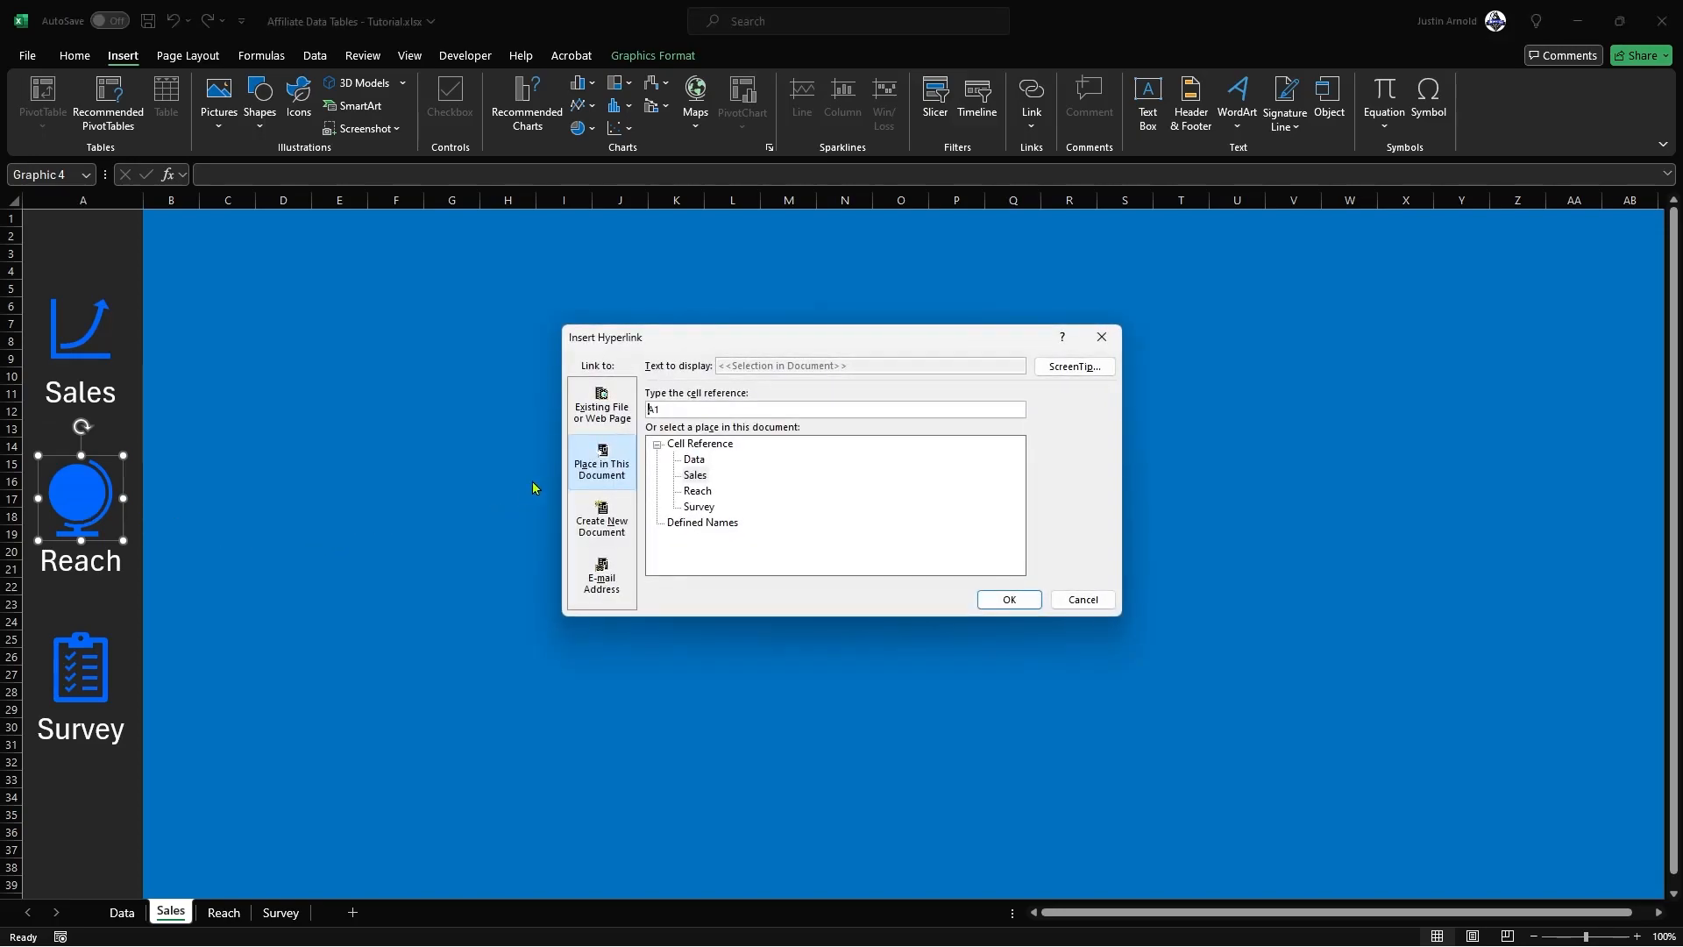
pyautogui.click(701, 493)
pyautogui.click(1009, 599)
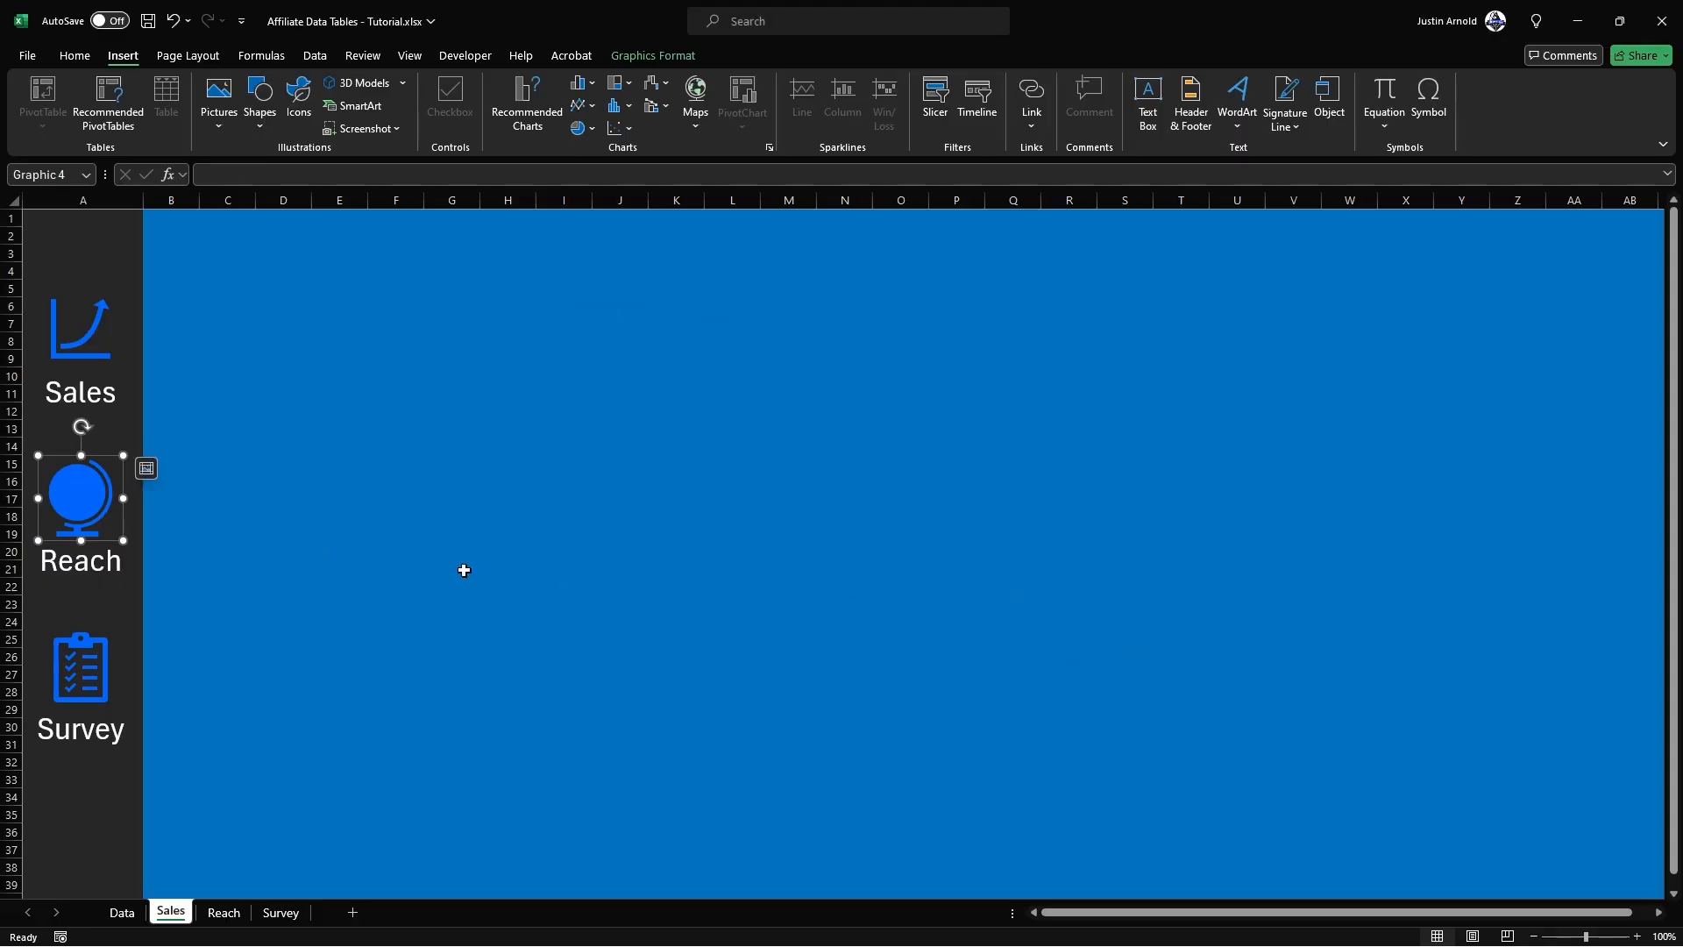
pyautogui.click(70, 562)
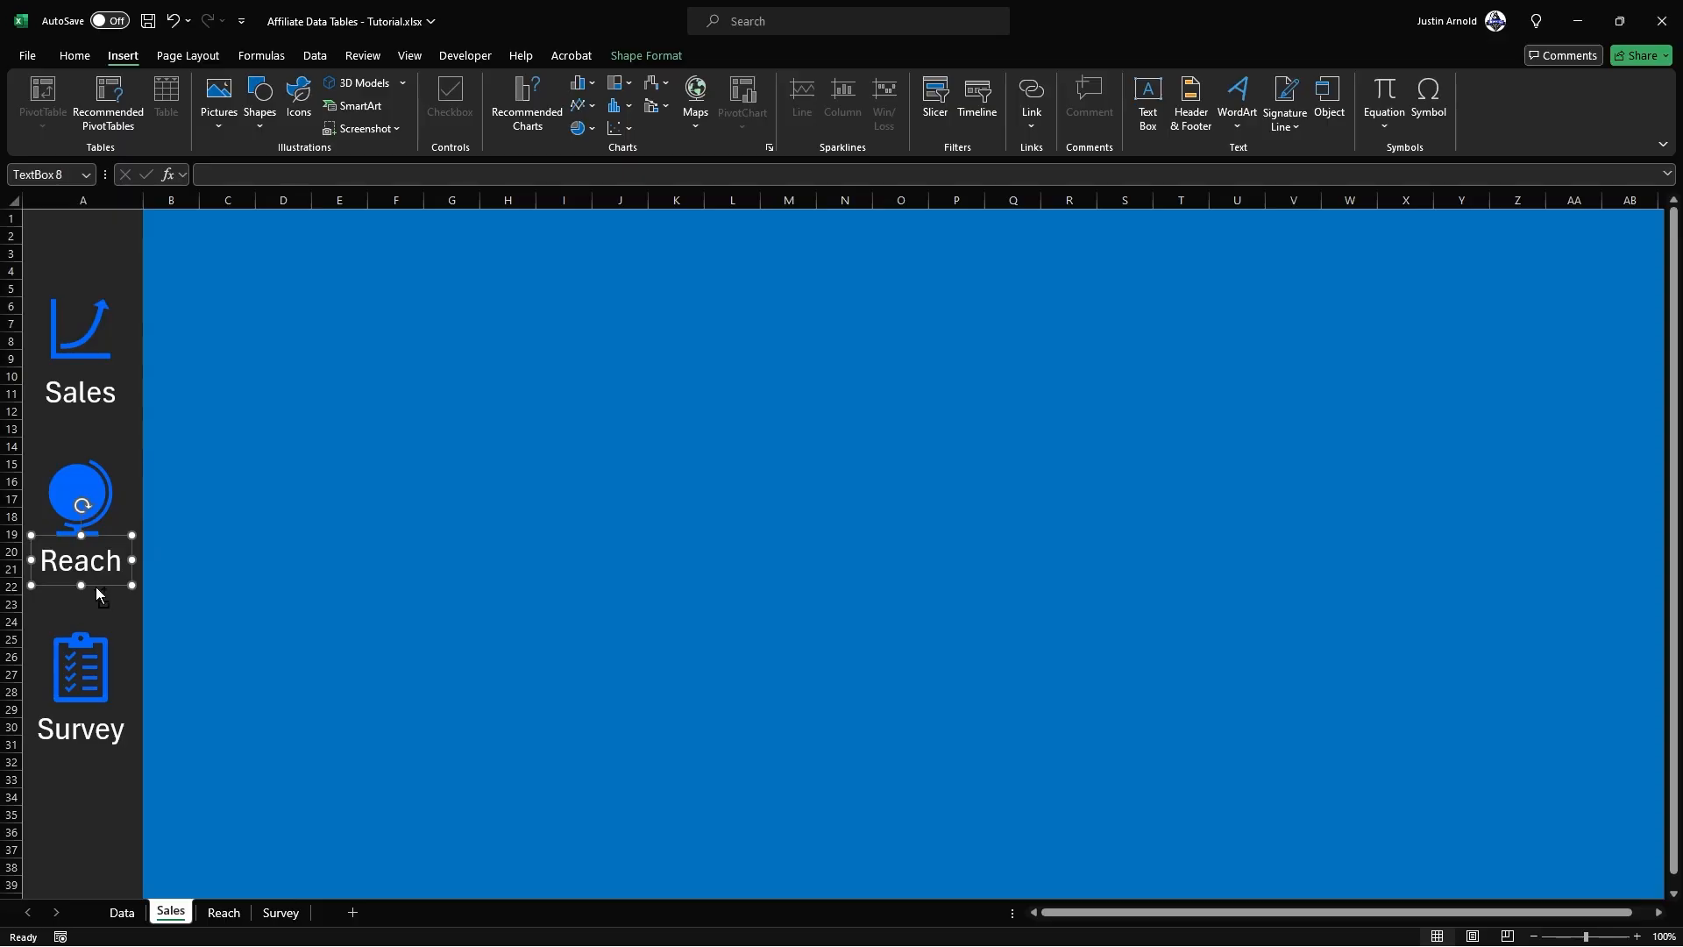
pyautogui.hotkey('ctrl', 'k')
pyautogui.click(698, 495)
pyautogui.click(1009, 599)
# Step: Hyperlink the clipboard icon to the Survey sheet in this document
pyautogui.click(111, 640)
pyautogui.hotkey('ctrl', 'k')
pyautogui.click(698, 505)
pyautogui.click(1009, 599)
# Step: Hyperlink the Survey label's text box to the Survey sheet in this document
pyautogui.click(88, 736)
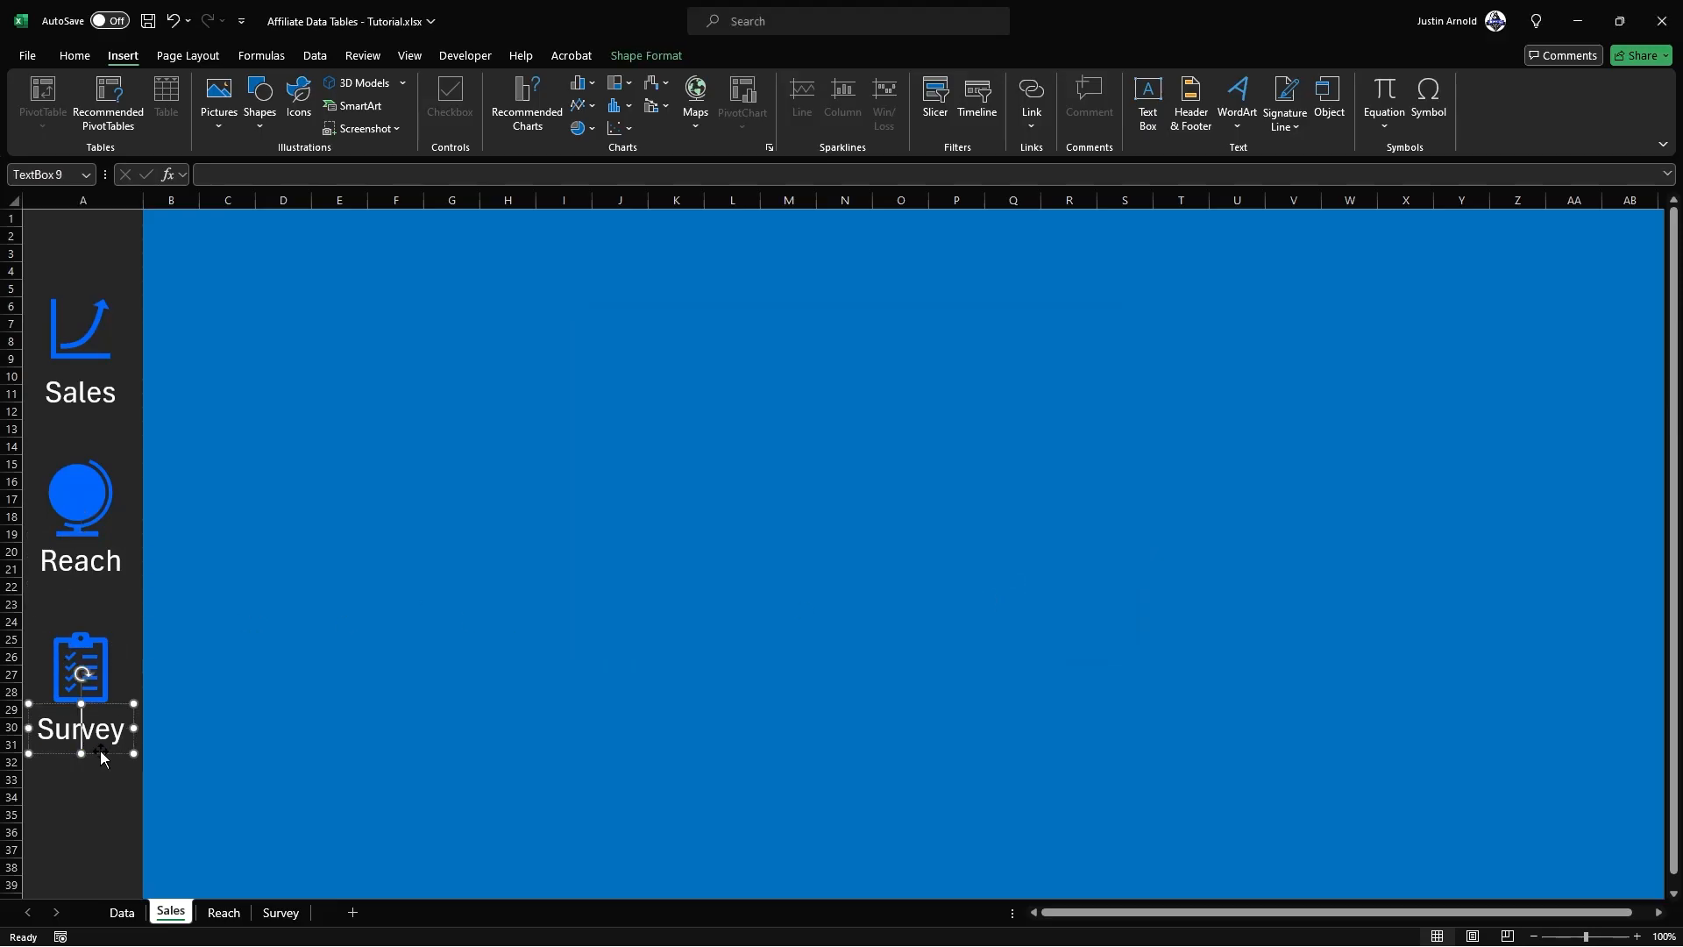
pyautogui.hotkey('ctrl', 'k')
pyautogui.click(698, 506)
pyautogui.click(1009, 598)
pyautogui.click(366, 450)
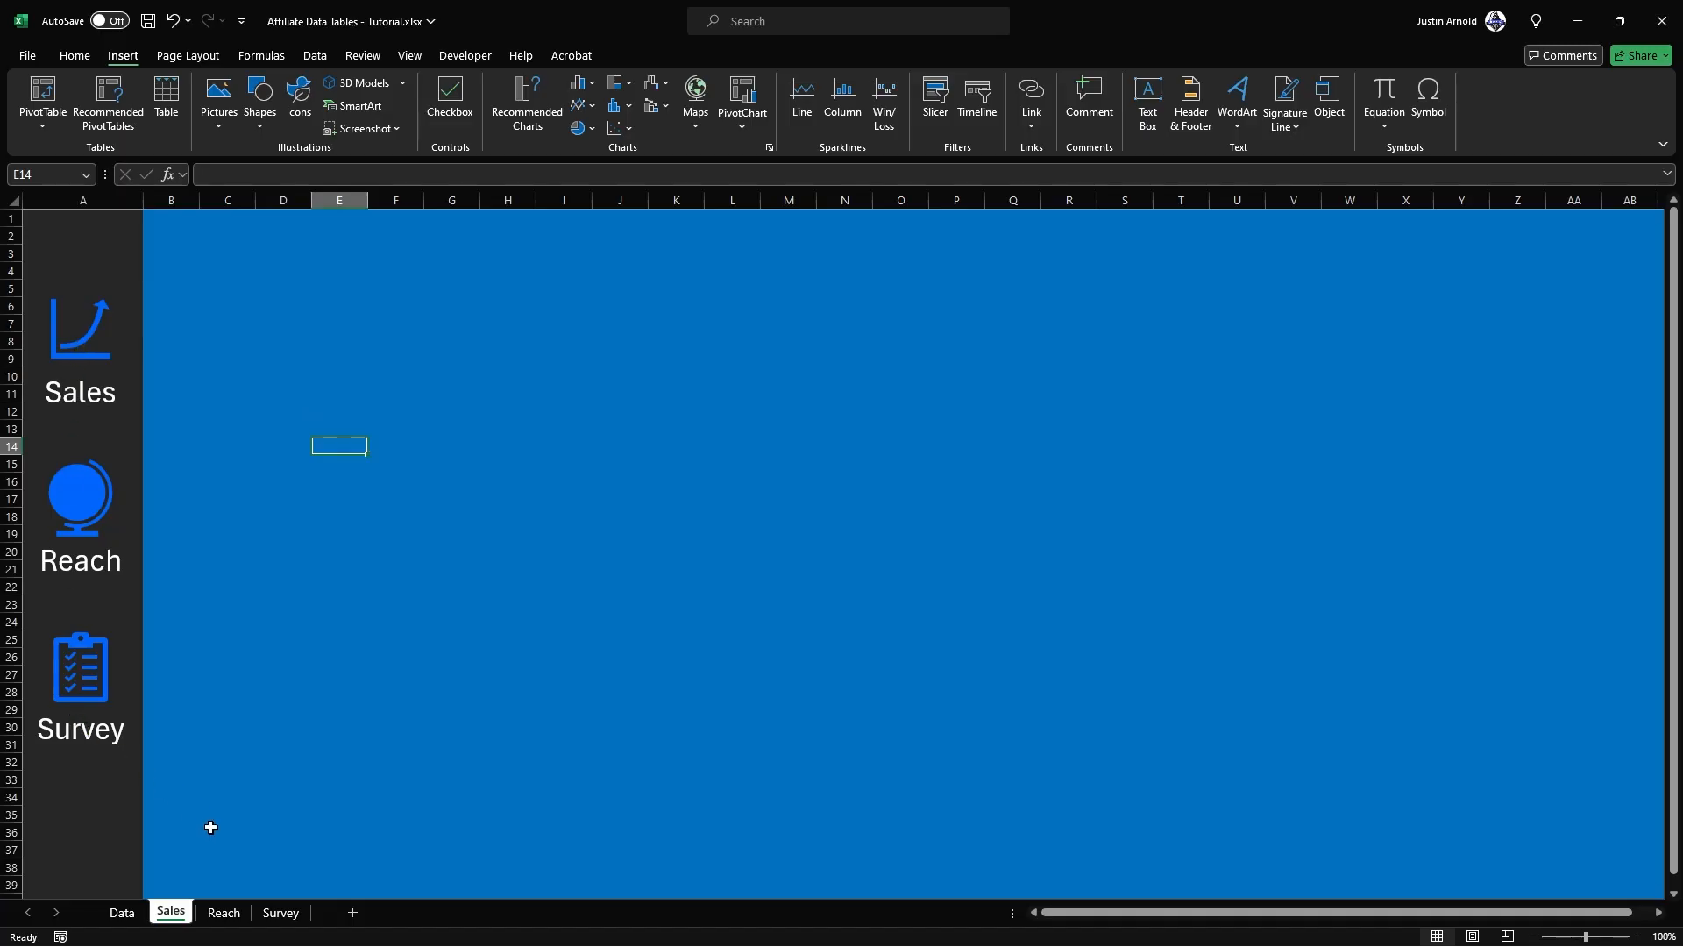
# Step: Fill all cells of the Reach sheet with the bright blue from the recent colors
pyautogui.click(221, 914)
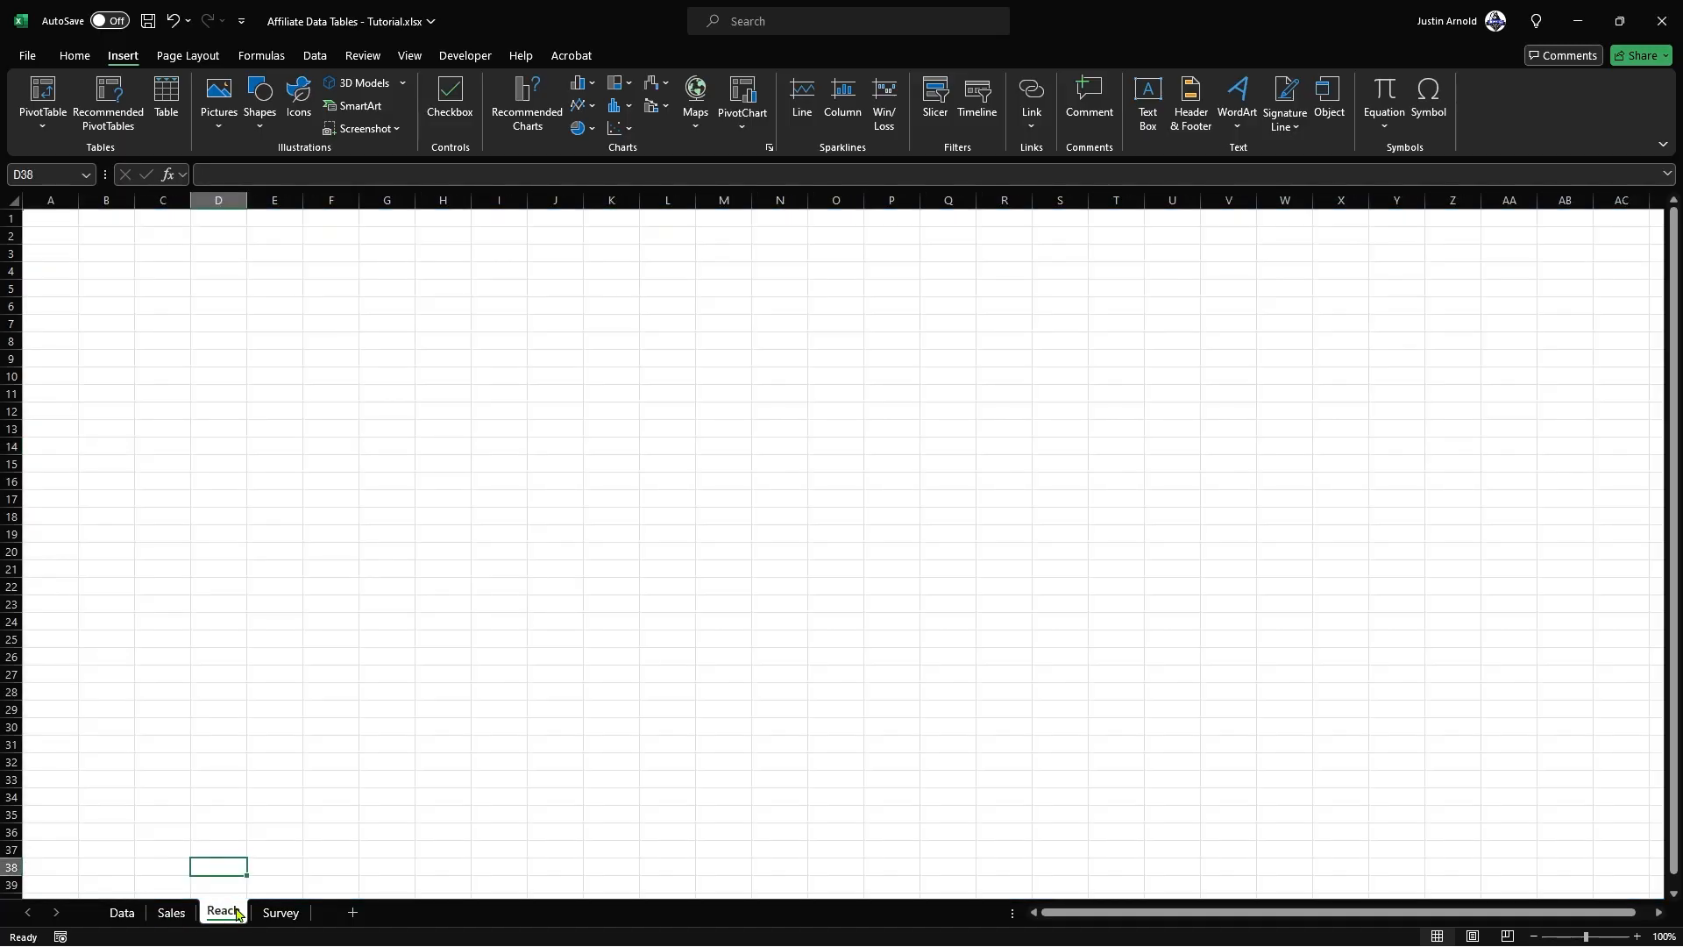
pyautogui.click(15, 202)
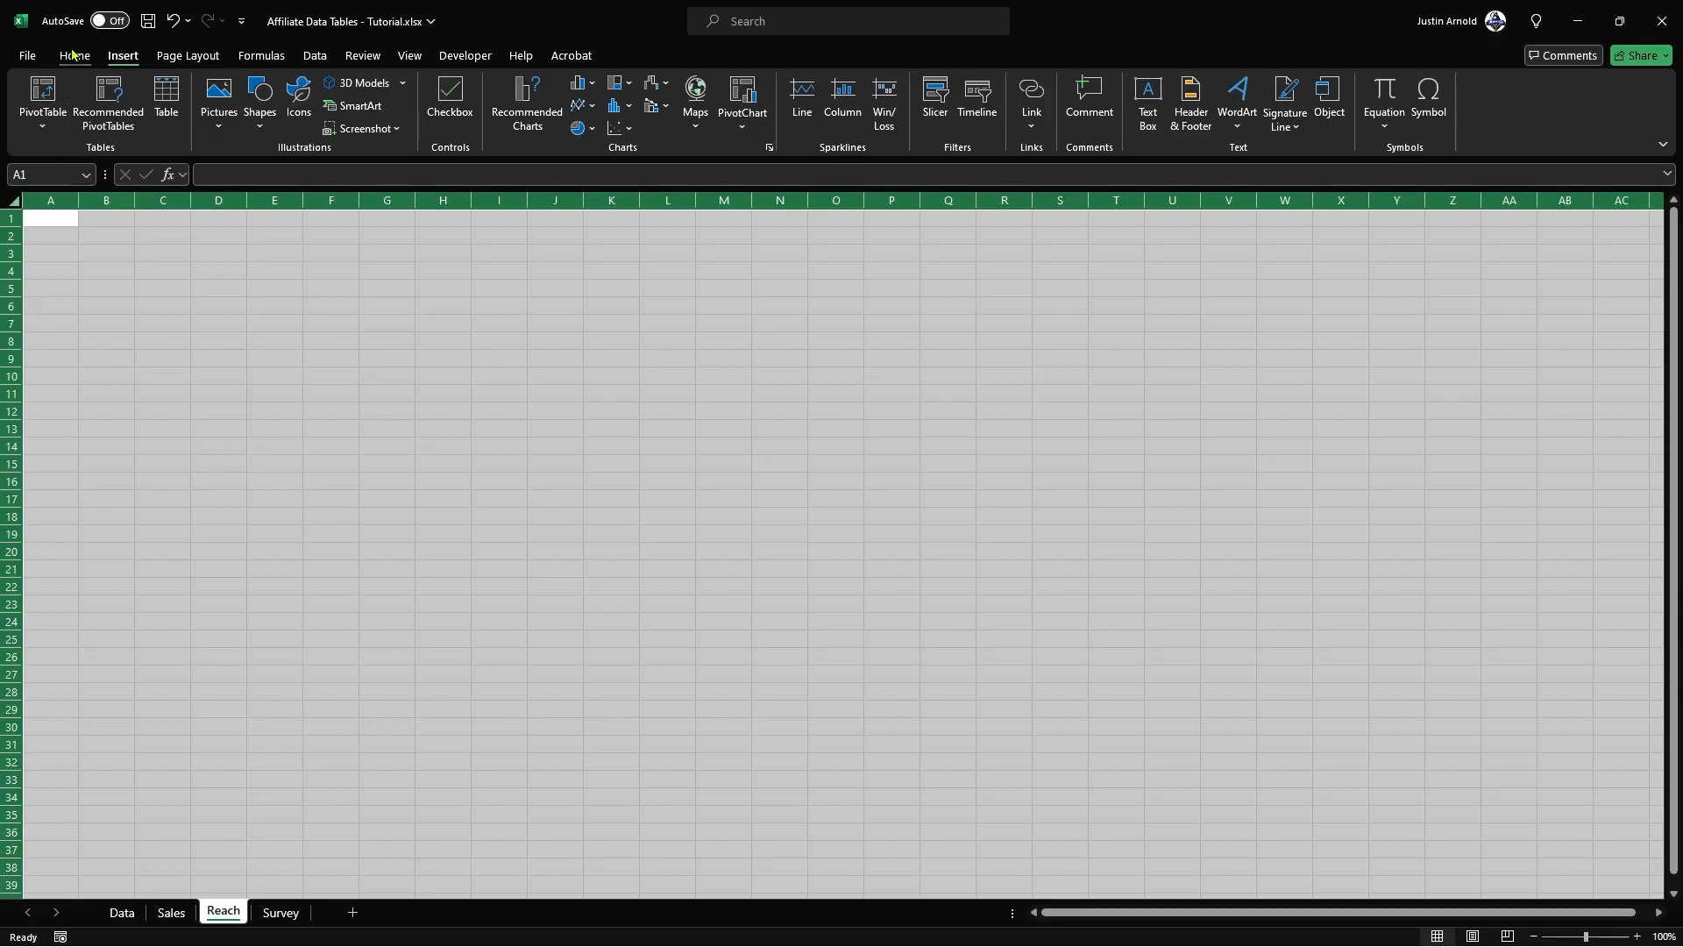
pyautogui.click(74, 55)
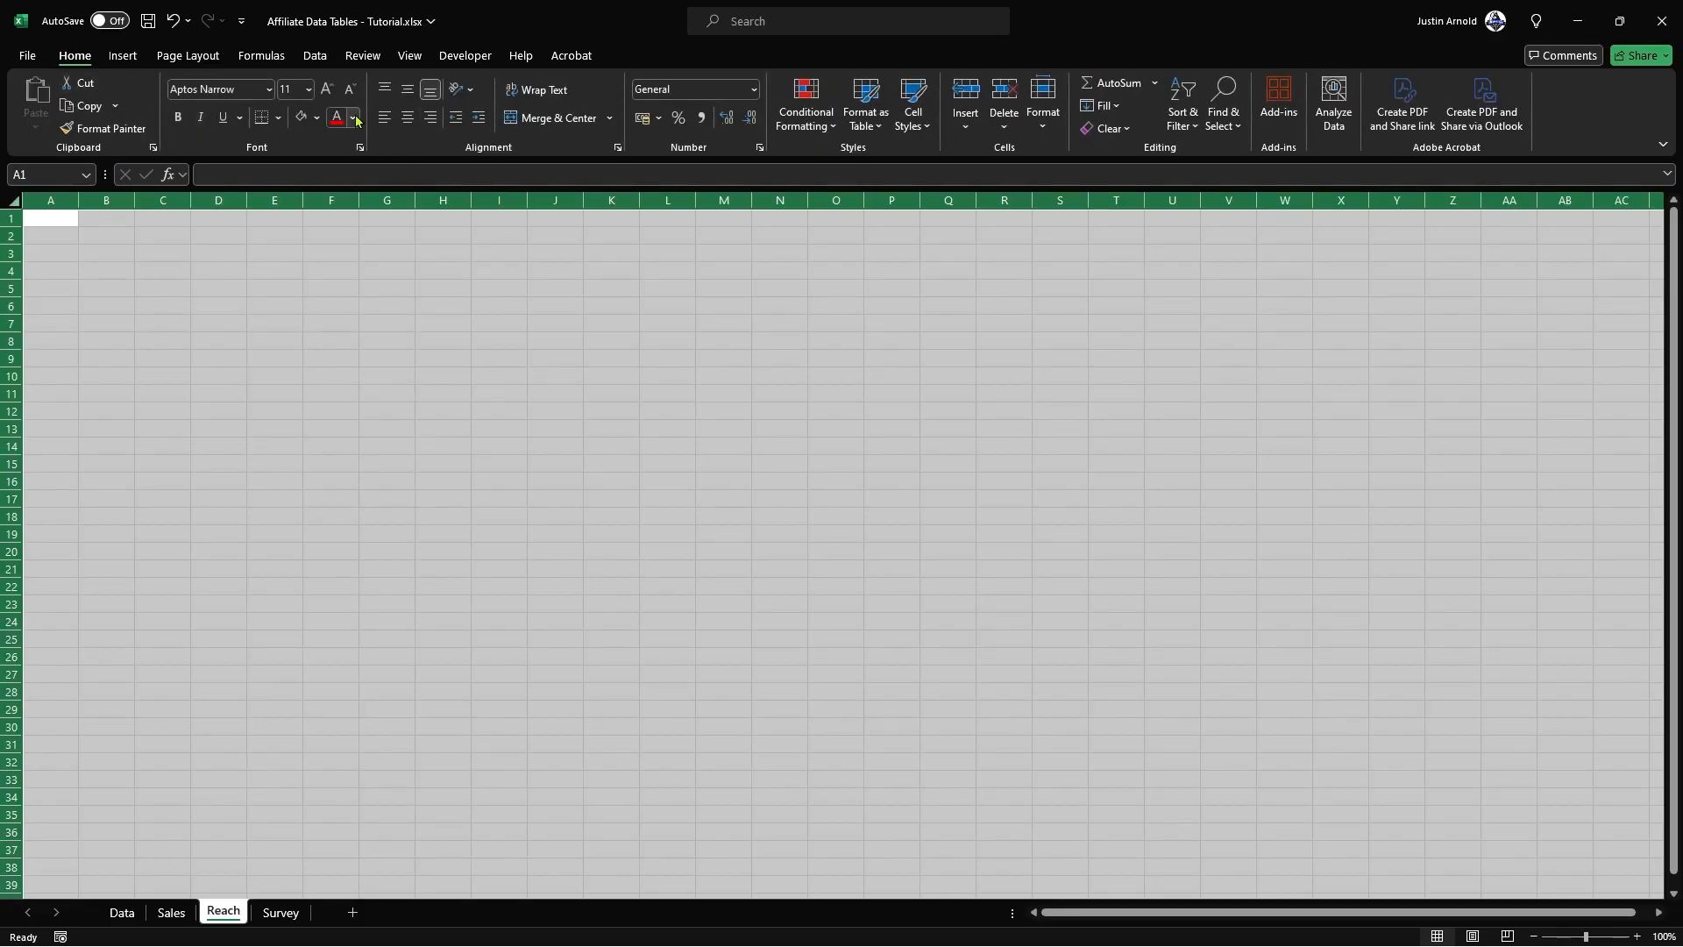
pyautogui.click(317, 118)
pyautogui.click(294, 330)
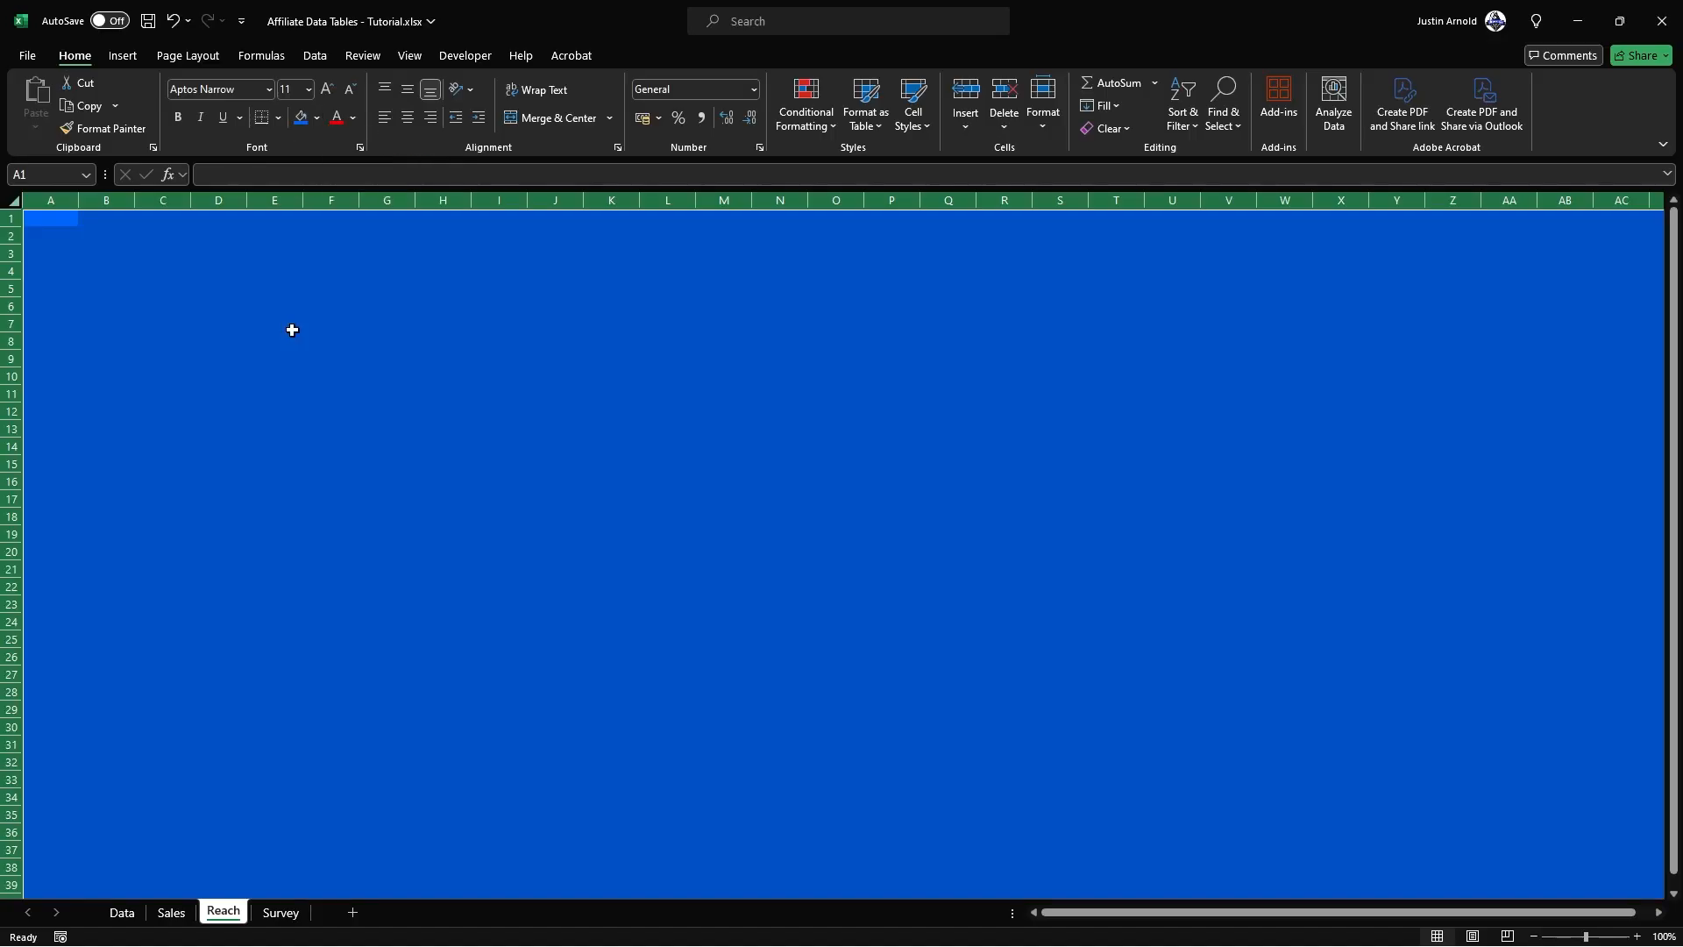
# Step: Apply the same bright blue fill to every cell of the Survey sheet
pyautogui.click(280, 912)
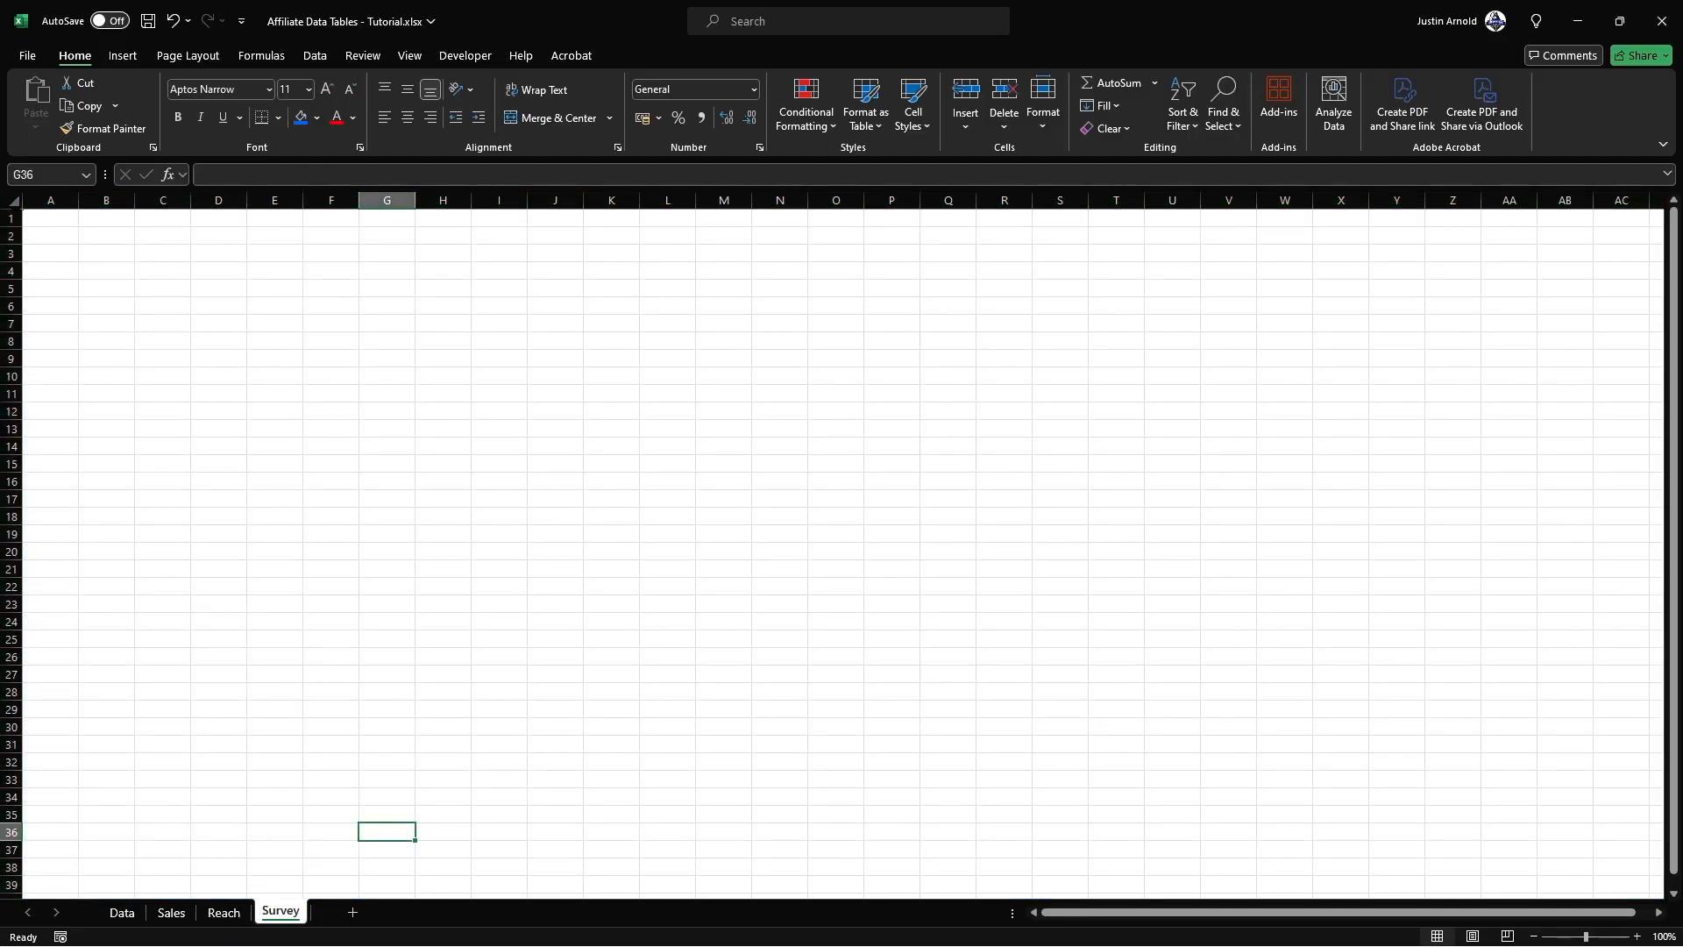
pyautogui.click(15, 202)
pyautogui.click(301, 117)
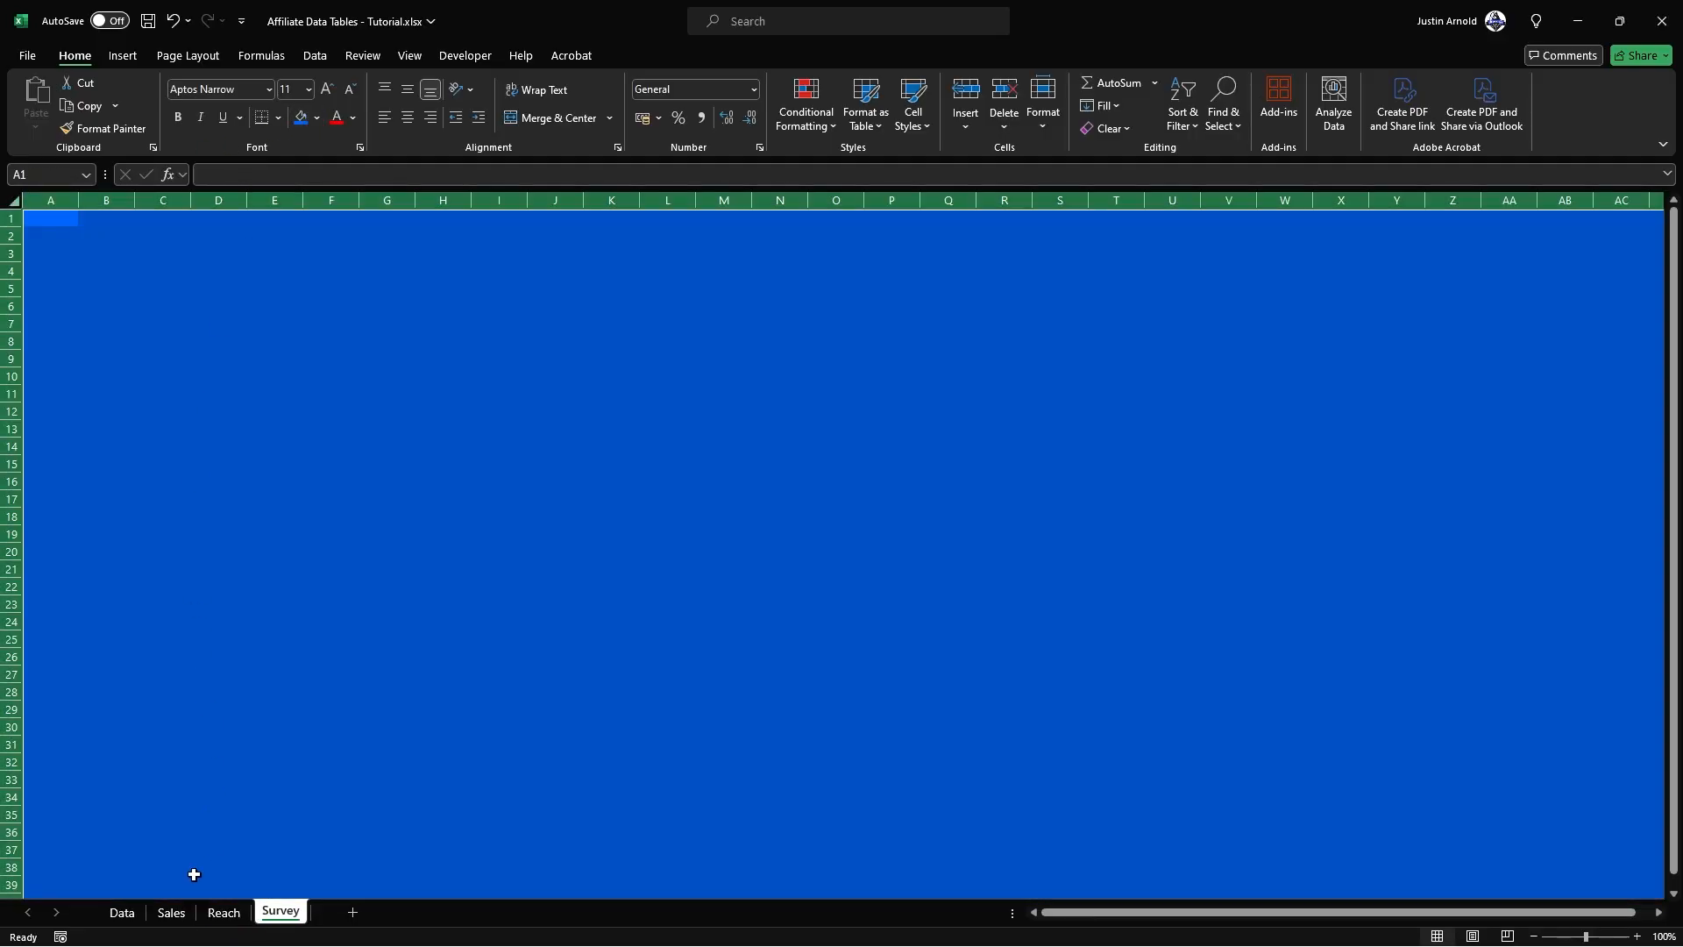
# Step: Check the width of column A on the Sales sheet without changing it
pyautogui.click(171, 912)
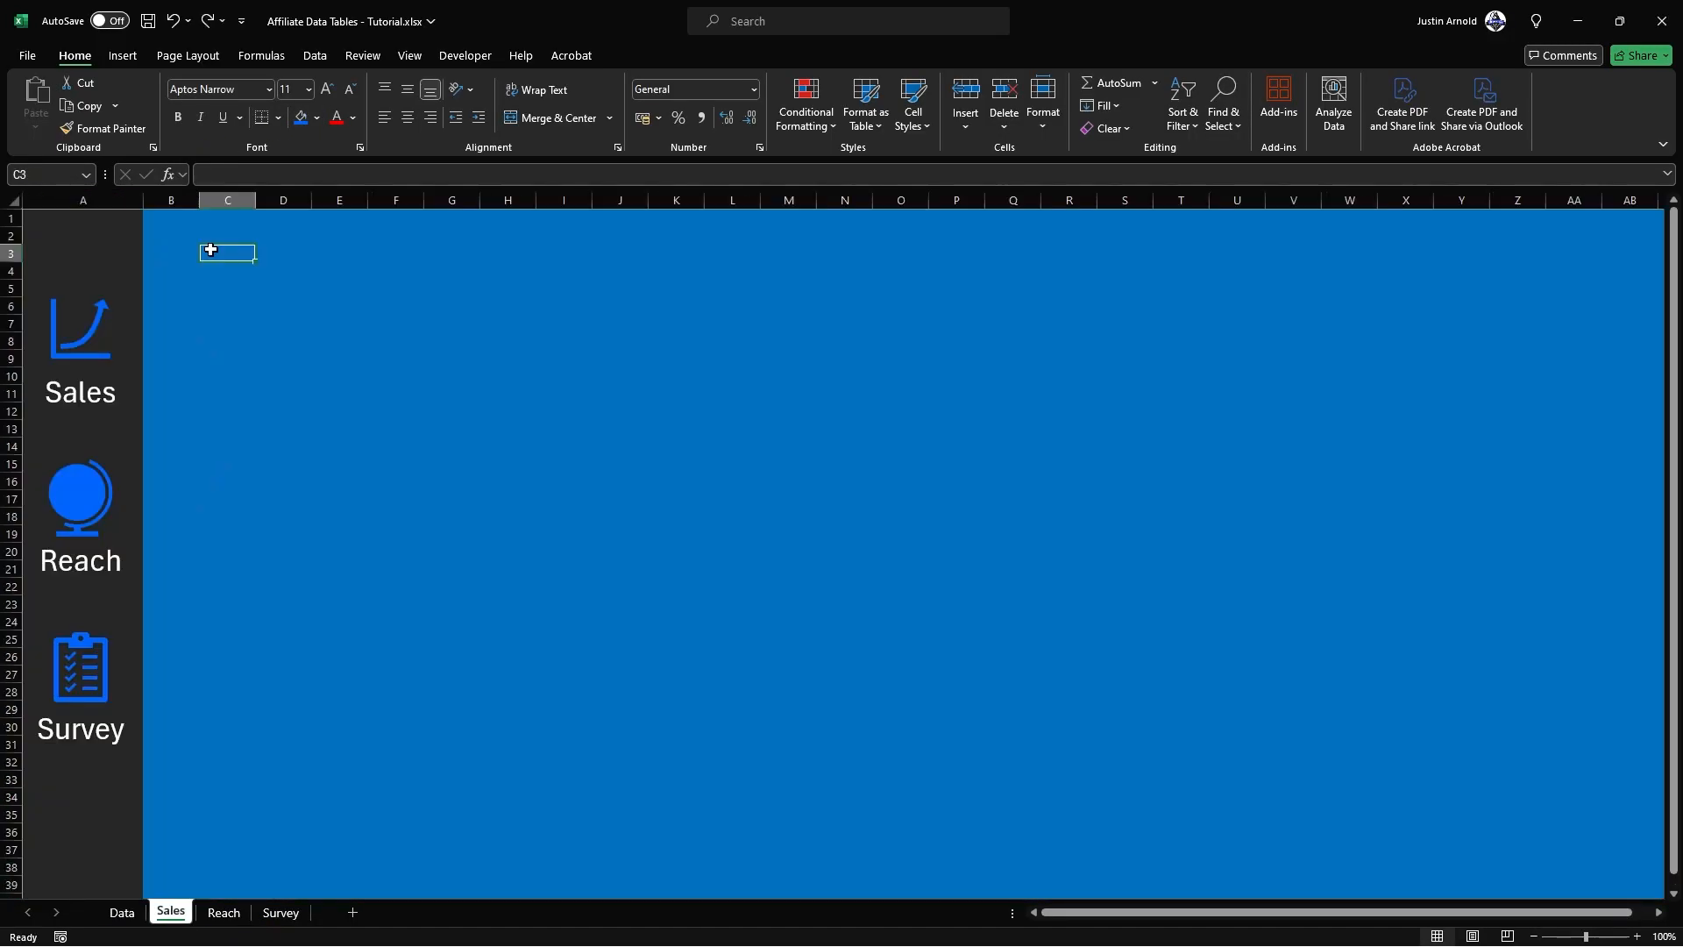
pyautogui.click(83, 200)
pyautogui.rightClick(82, 201)
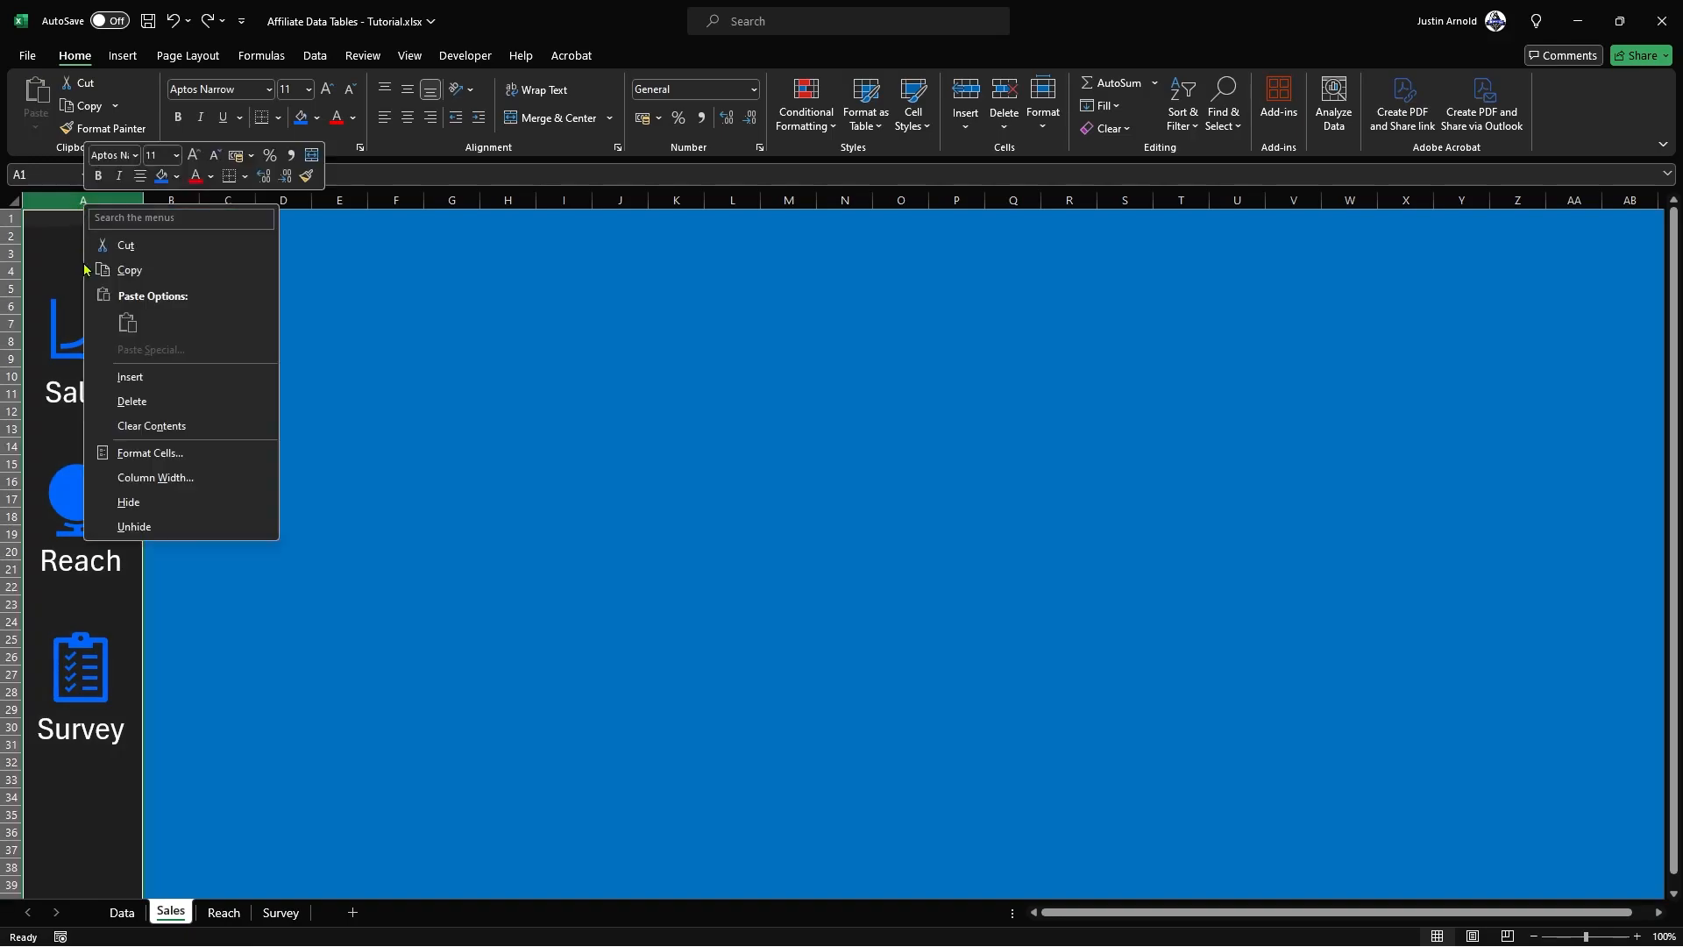
pyautogui.click(162, 478)
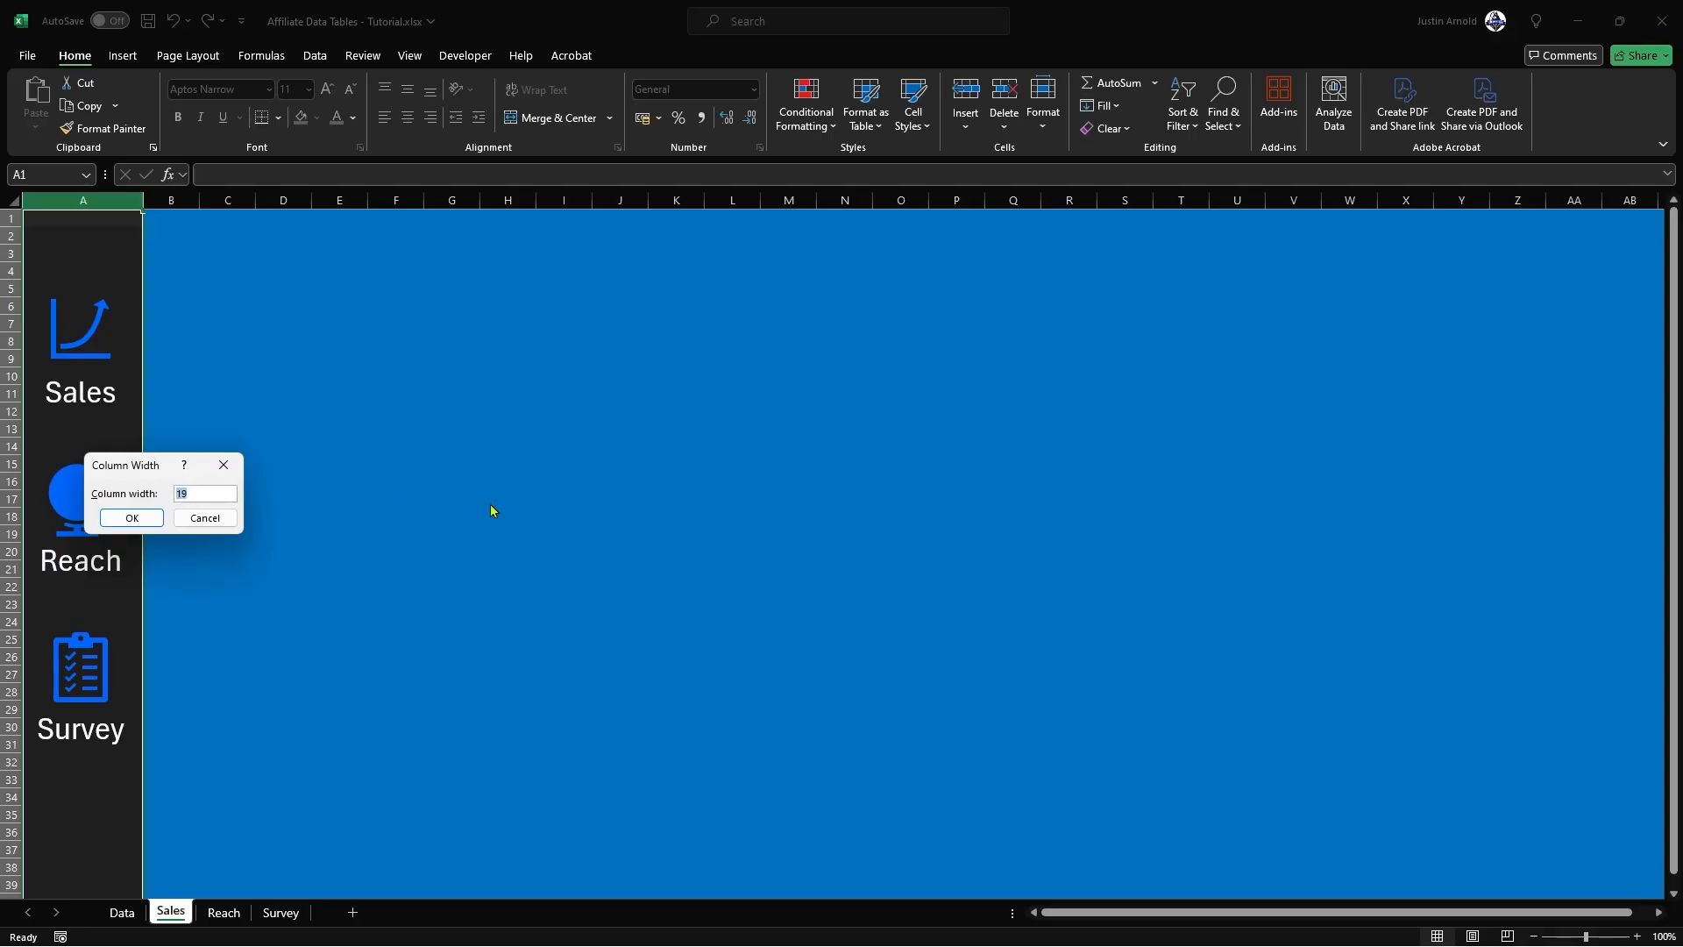
pyautogui.click(204, 518)
# Step: Set the width of column A on the Reach sheet to 19
pyautogui.click(222, 912)
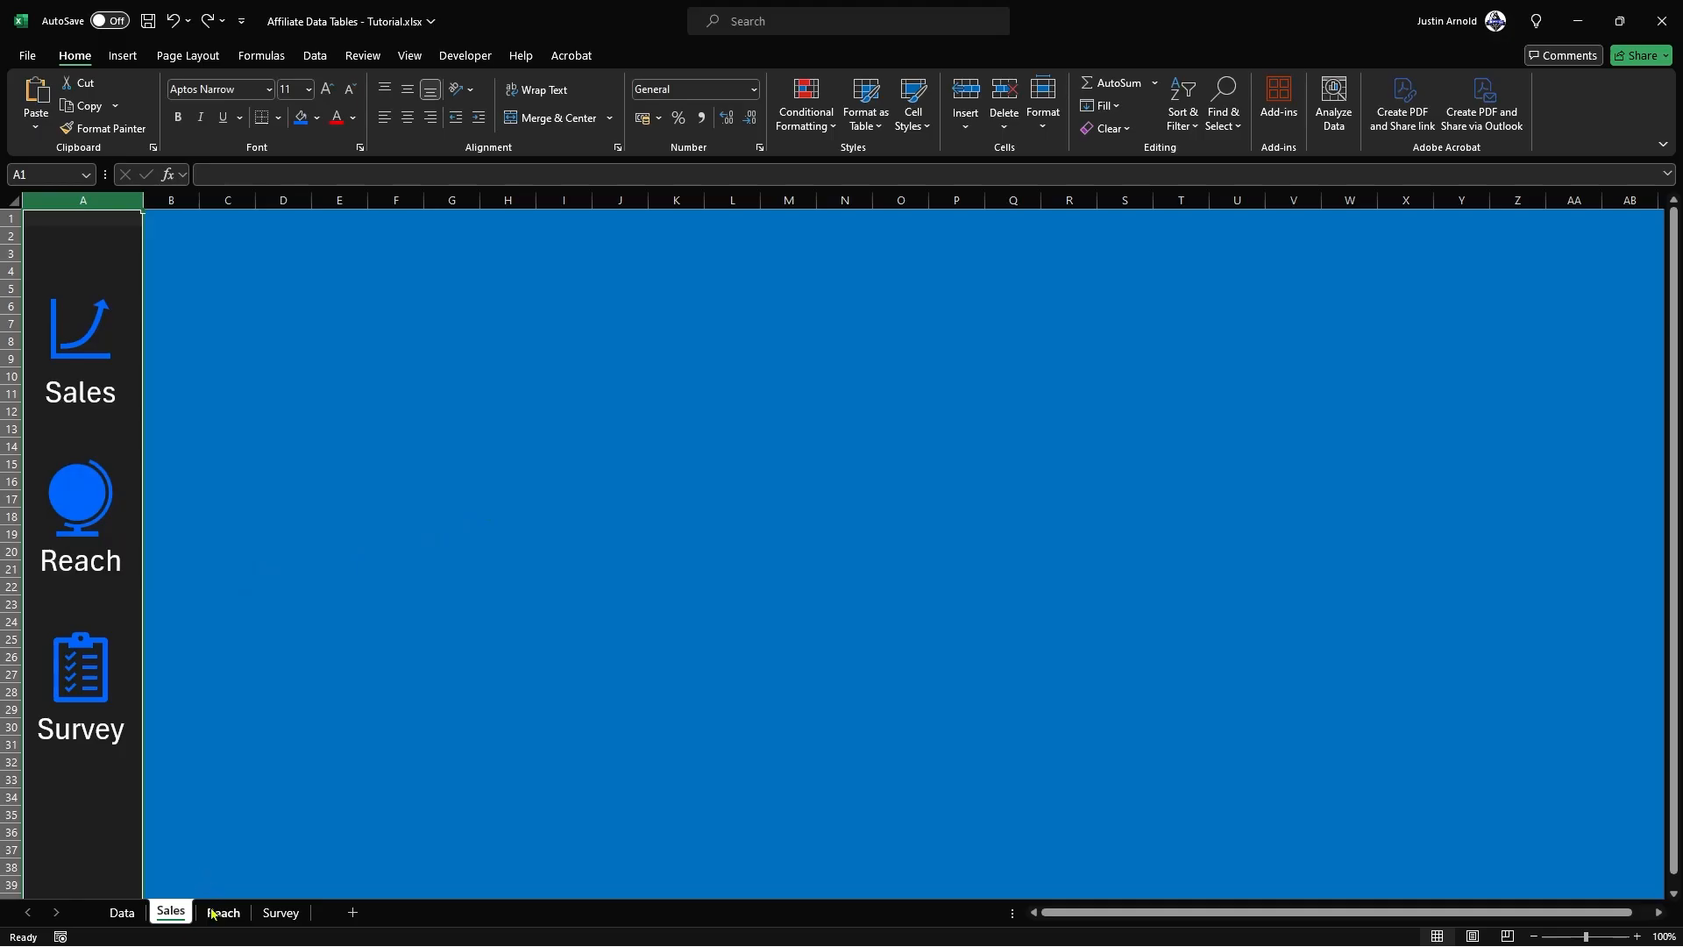
pyautogui.click(53, 200)
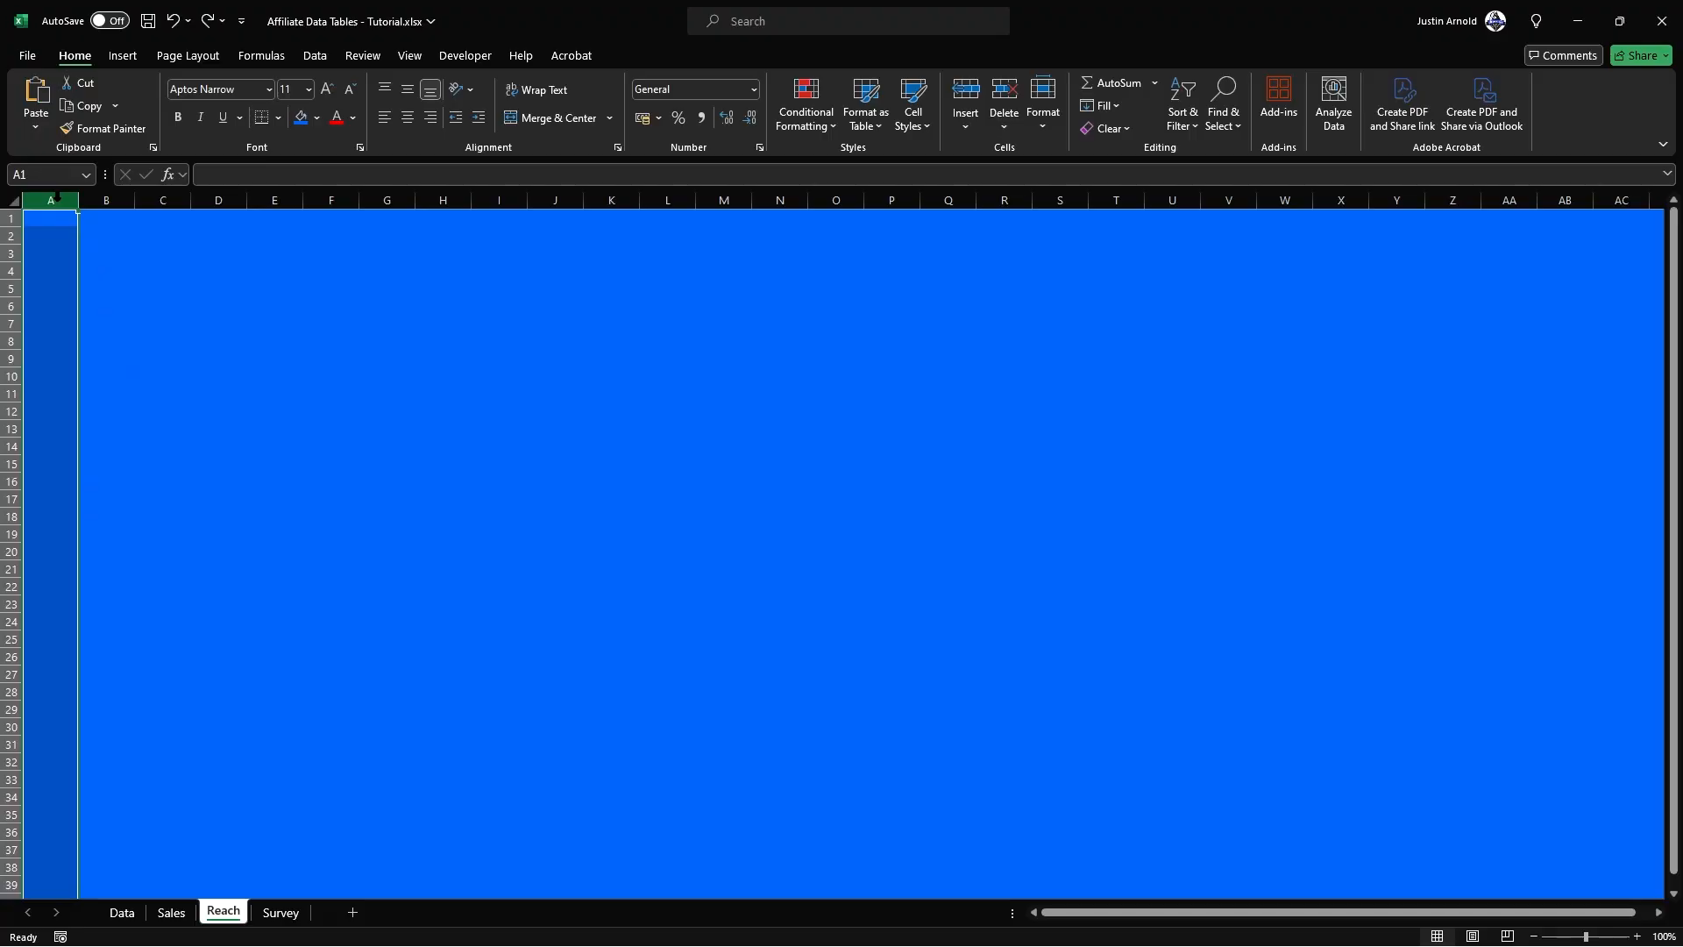
pyautogui.rightClick(59, 203)
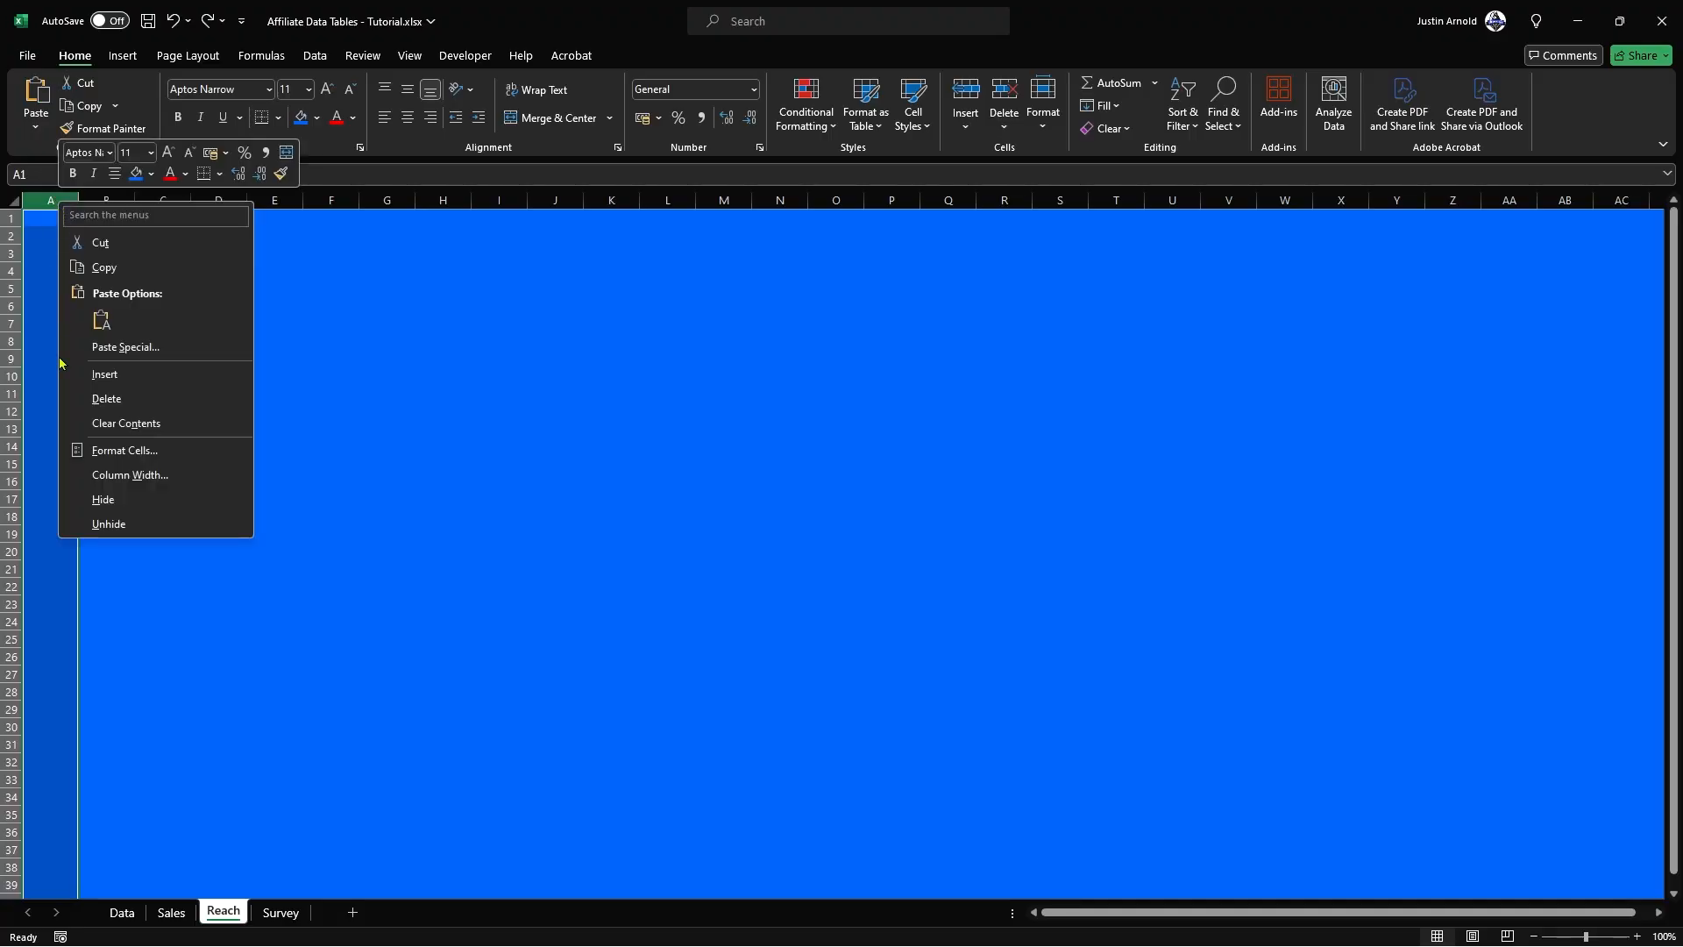
pyautogui.click(118, 476)
pyautogui.write('19')
pyautogui.click(102, 525)
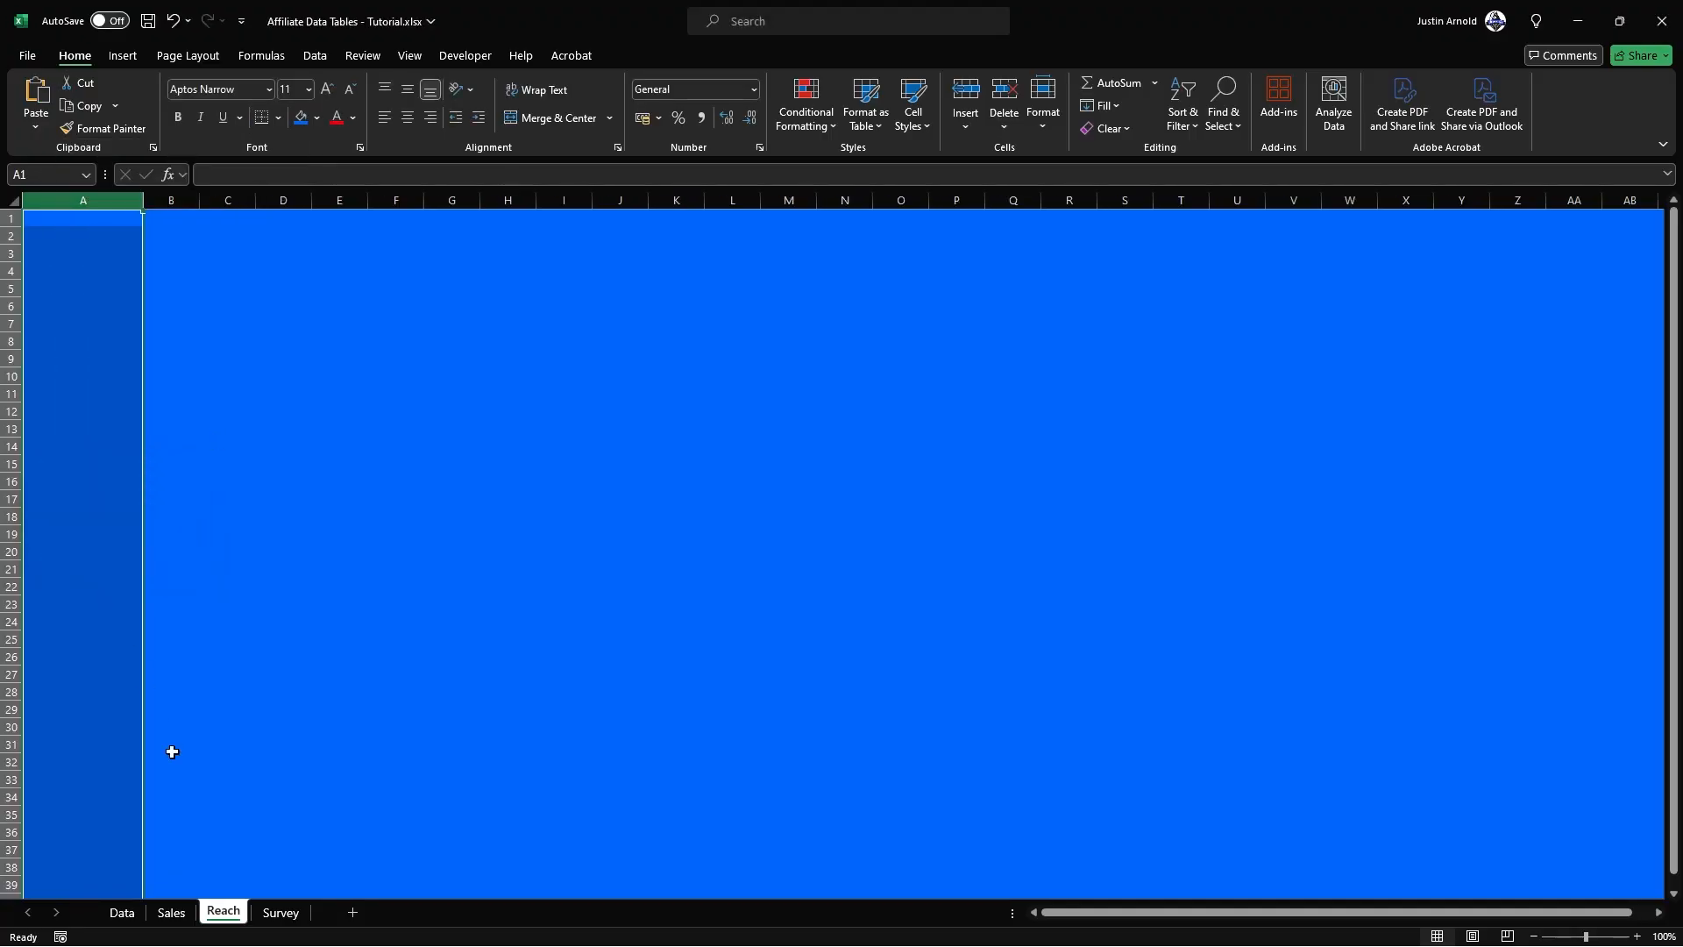
# Step: Set the width of column A on the Survey sheet to 19
pyautogui.click(280, 913)
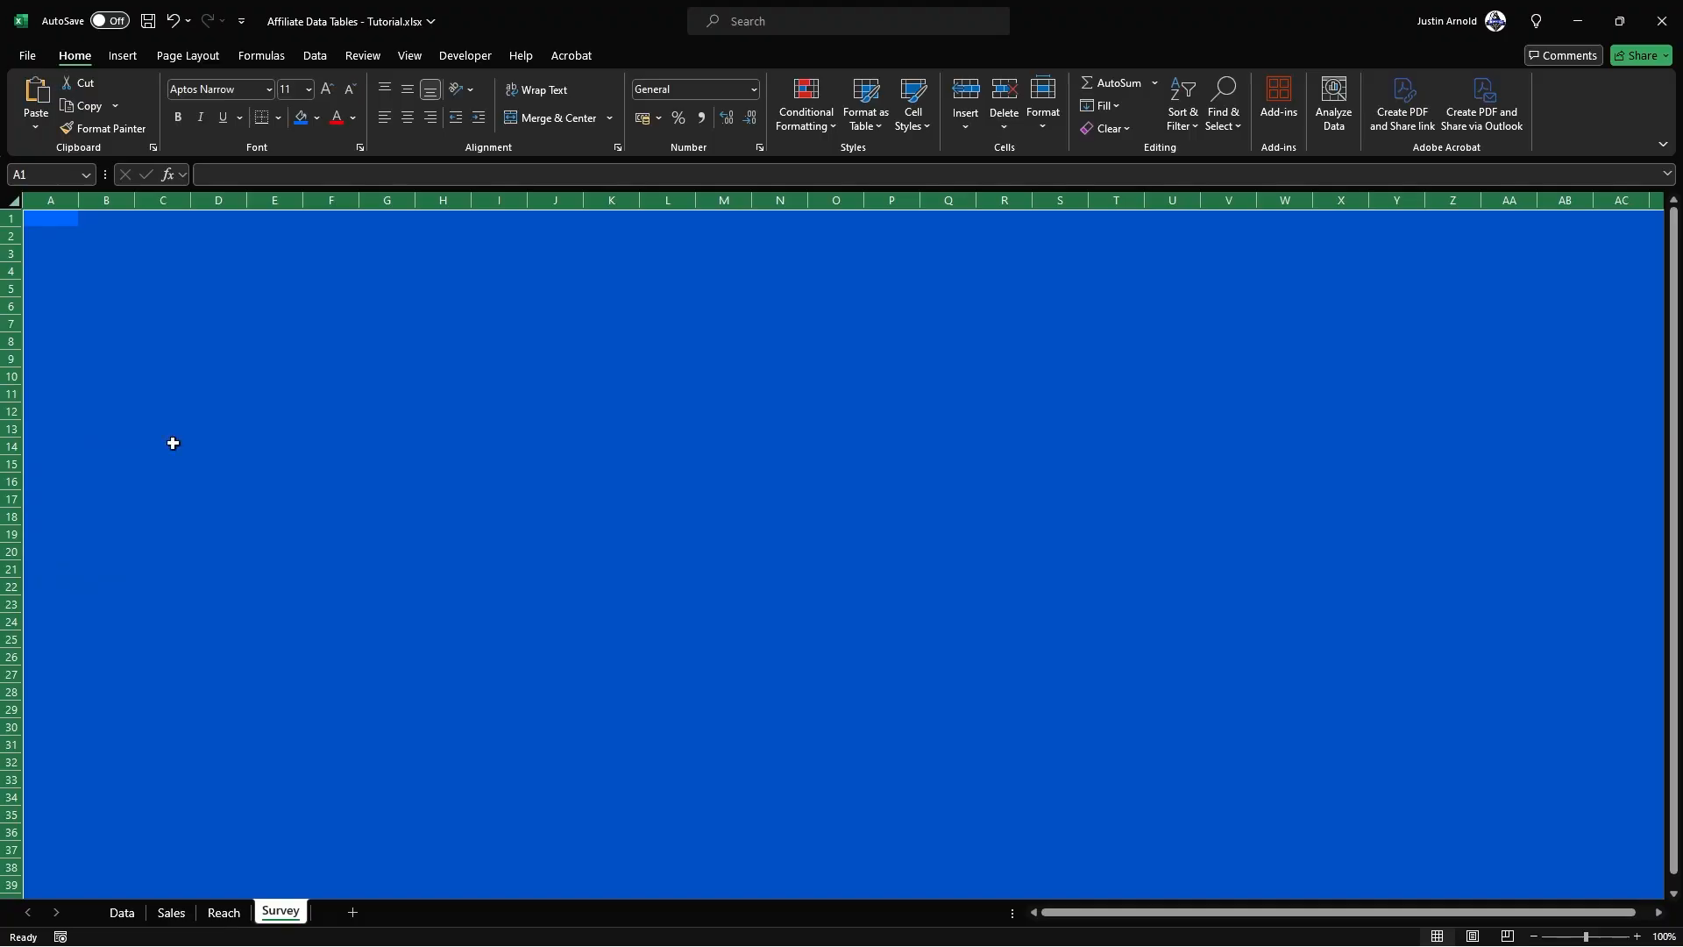
pyautogui.rightClick(61, 202)
pyautogui.click(134, 478)
pyautogui.write('19')
pyautogui.click(103, 517)
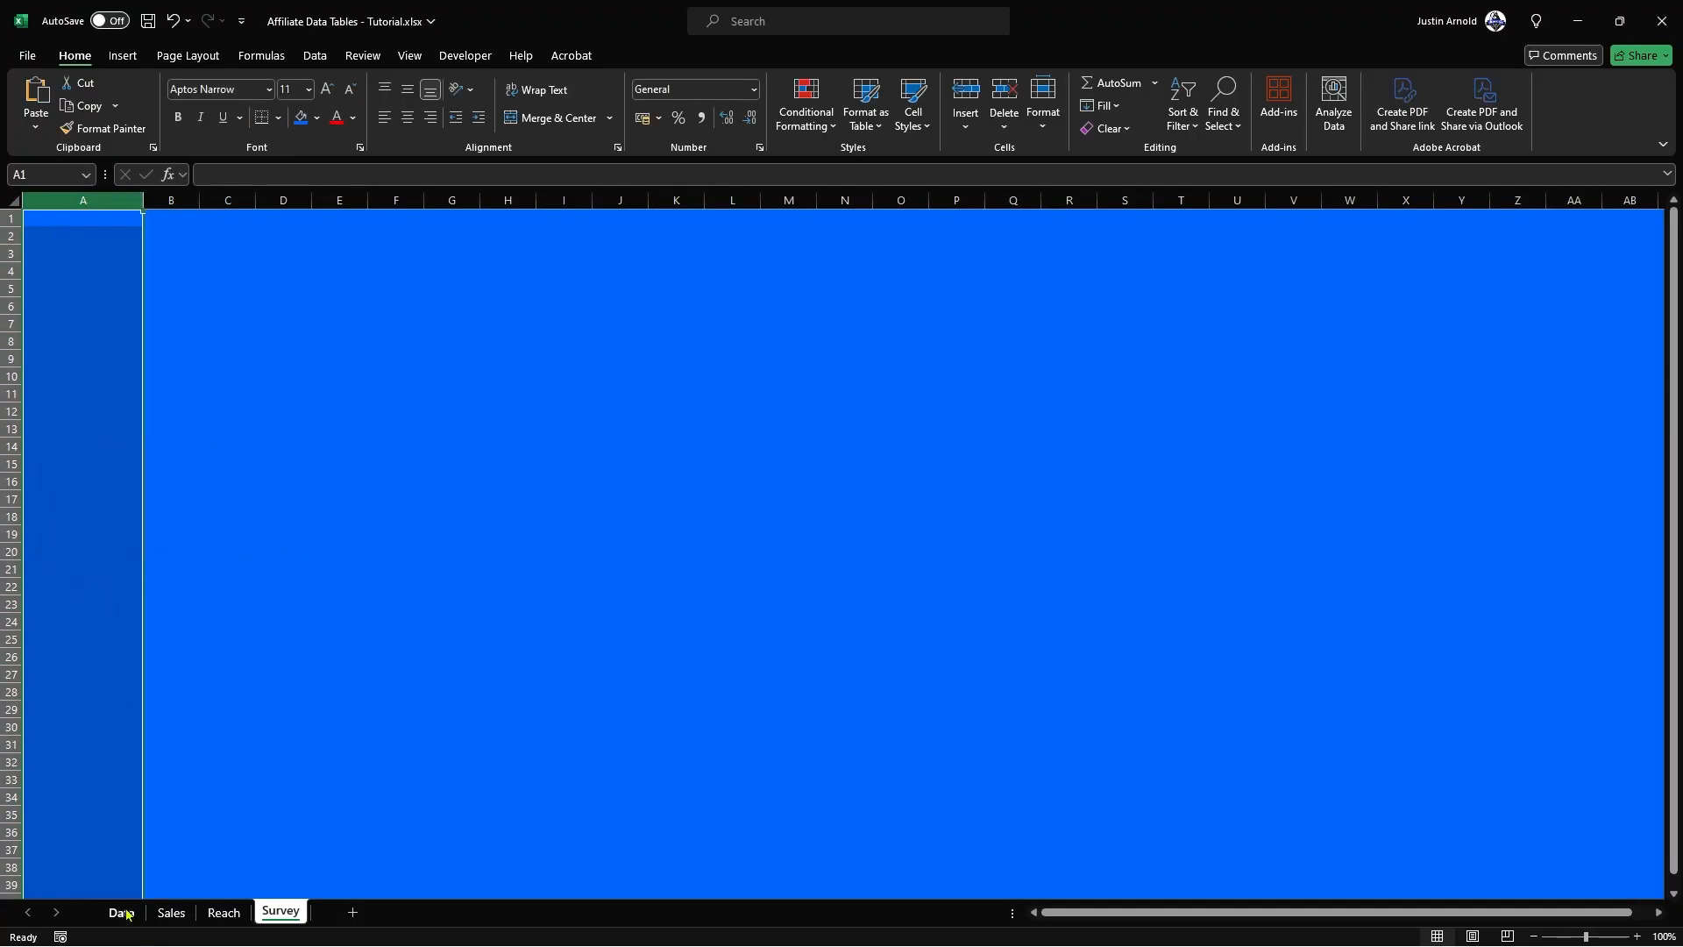
# Step: Copy the sidebar in column A of the Sales sheet into column A of the Reach and Survey sheets, and return to Sales
pyautogui.click(171, 913)
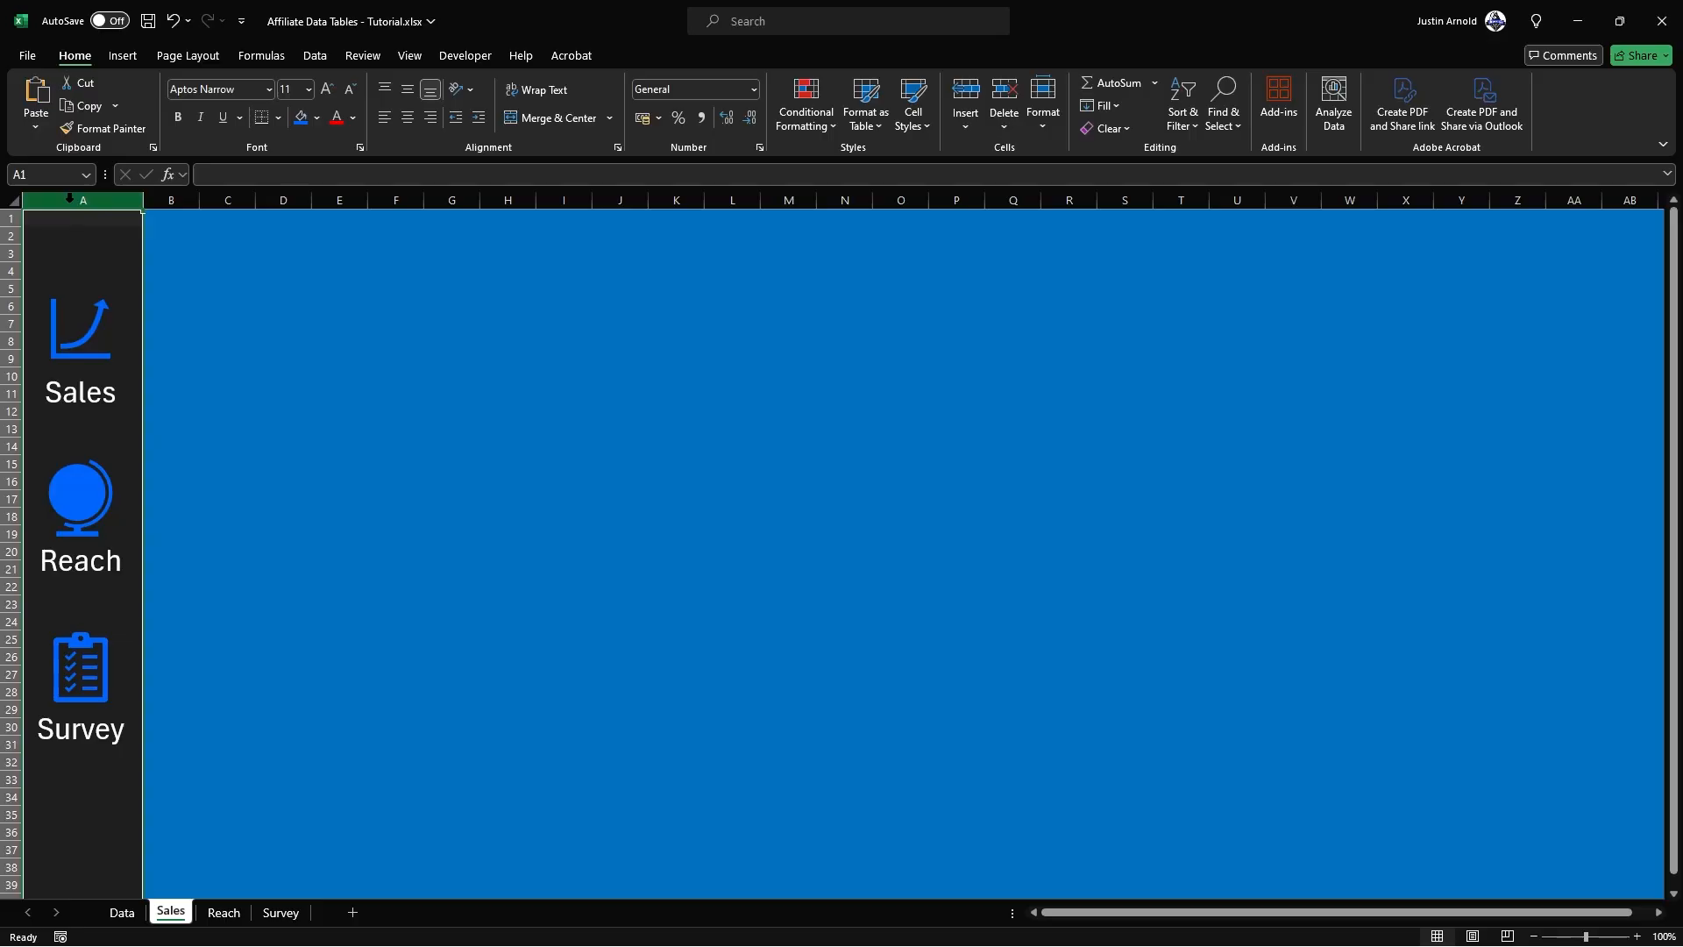
pyautogui.hotkey('ctrl', 'c')
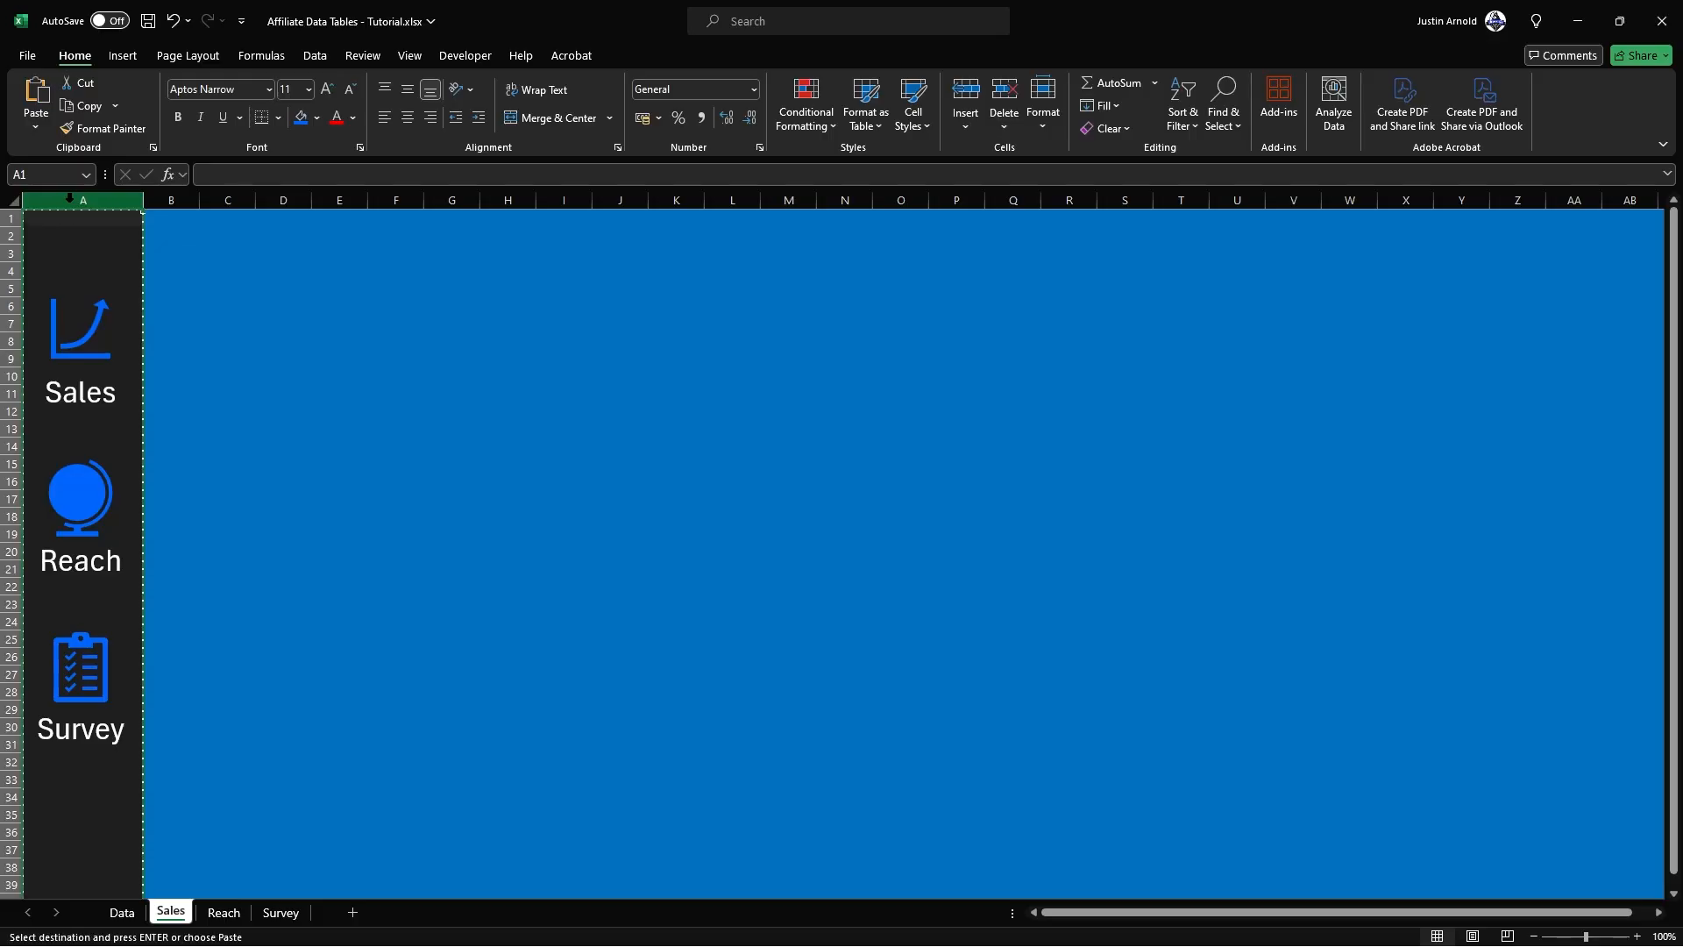
pyautogui.click(223, 913)
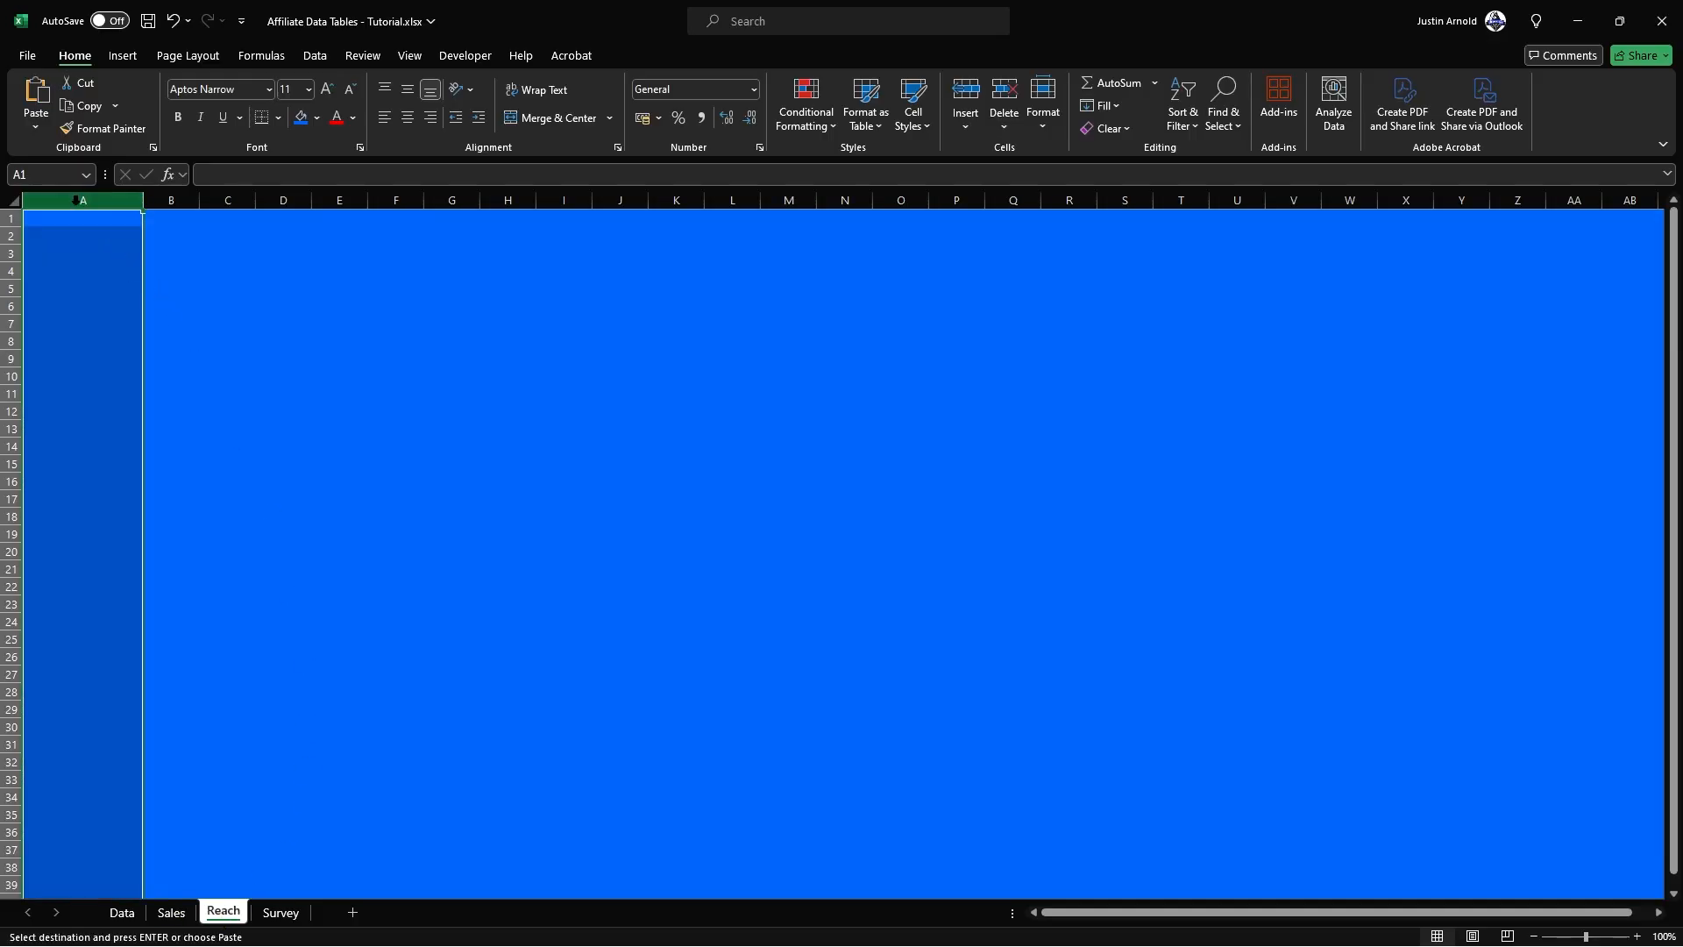
pyautogui.hotkey('ctrl', 'v')
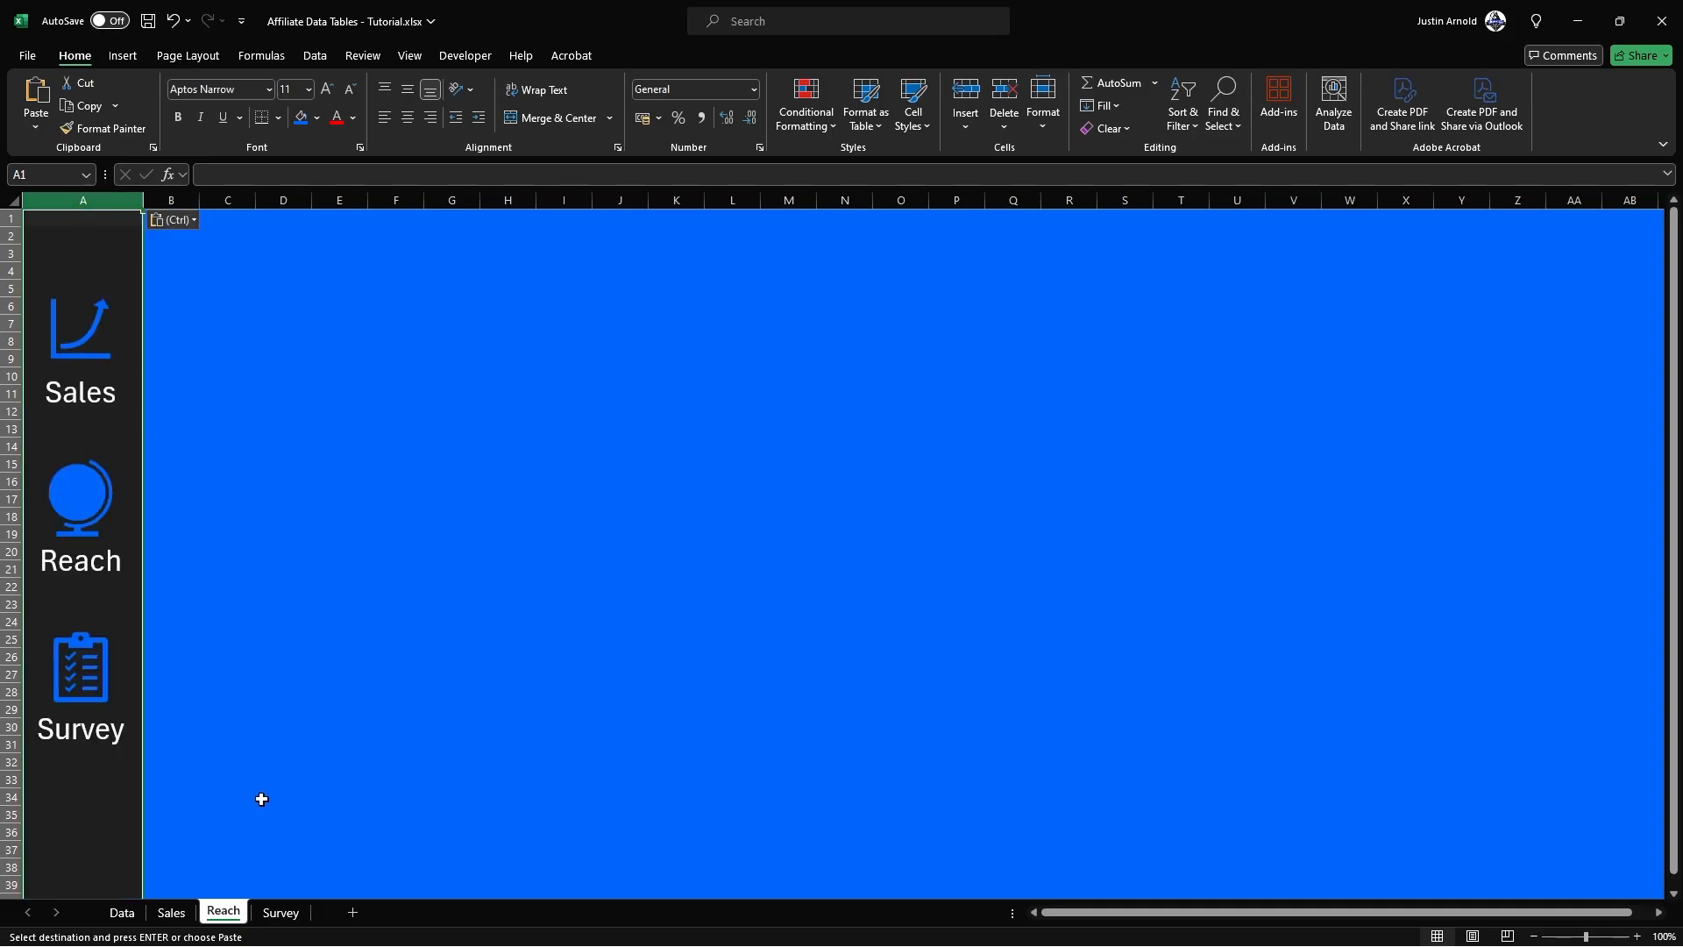
pyautogui.click(279, 913)
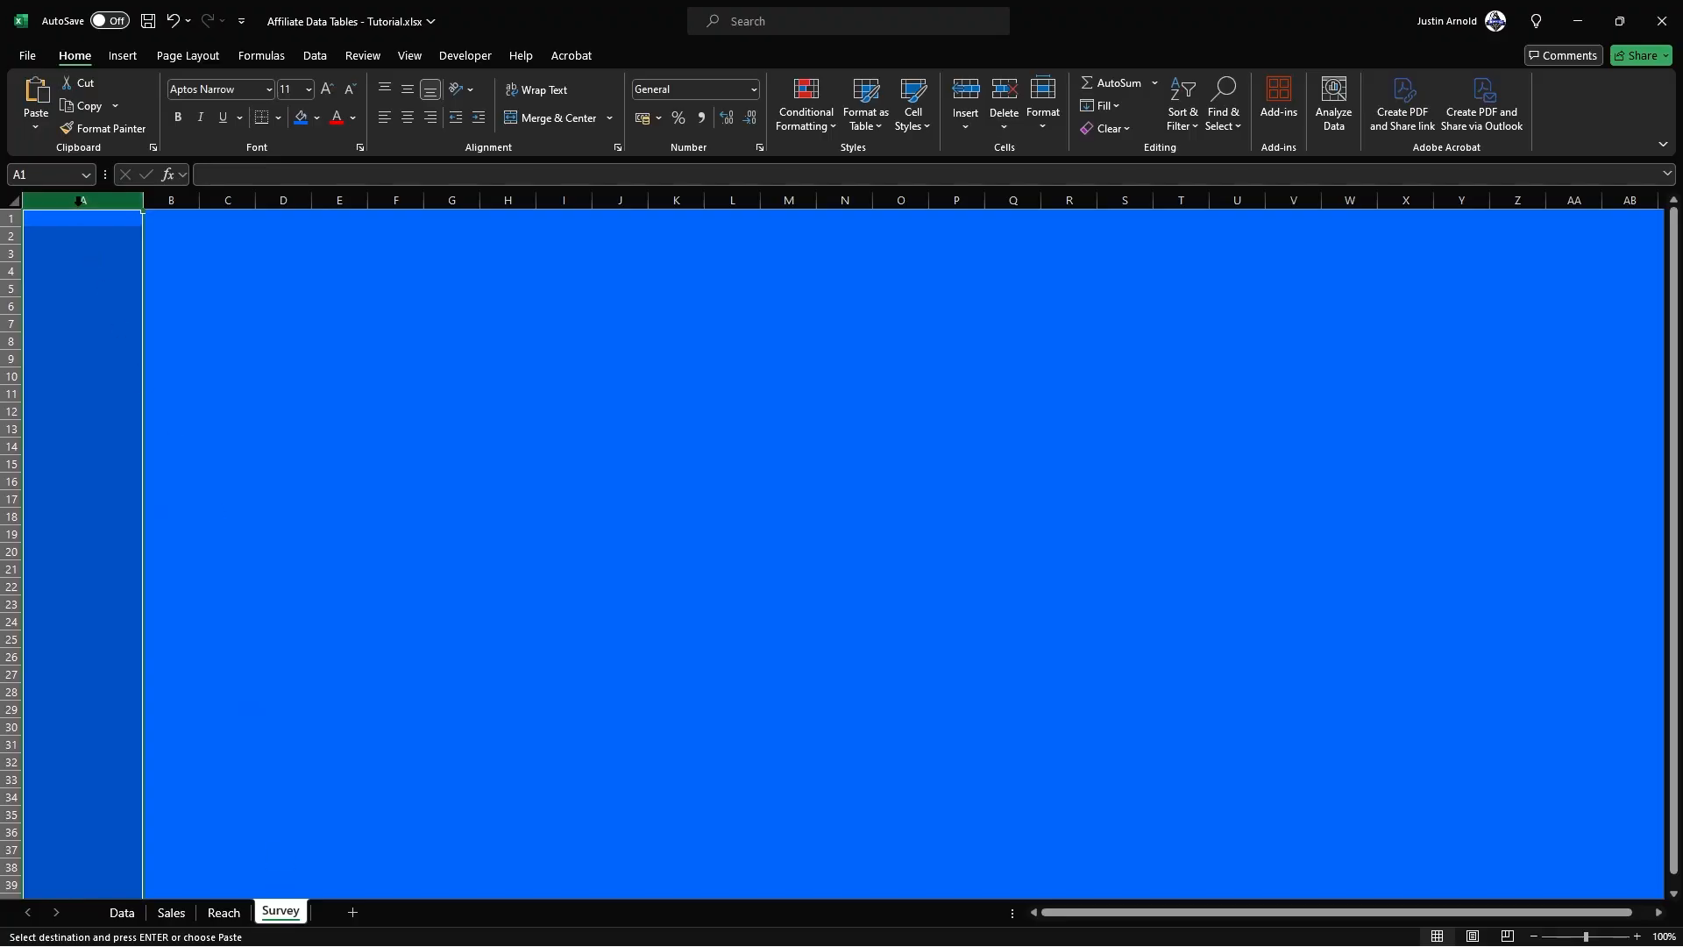
pyautogui.hotkey('ctrl', 'v')
pyautogui.click(301, 323)
pyautogui.click(221, 912)
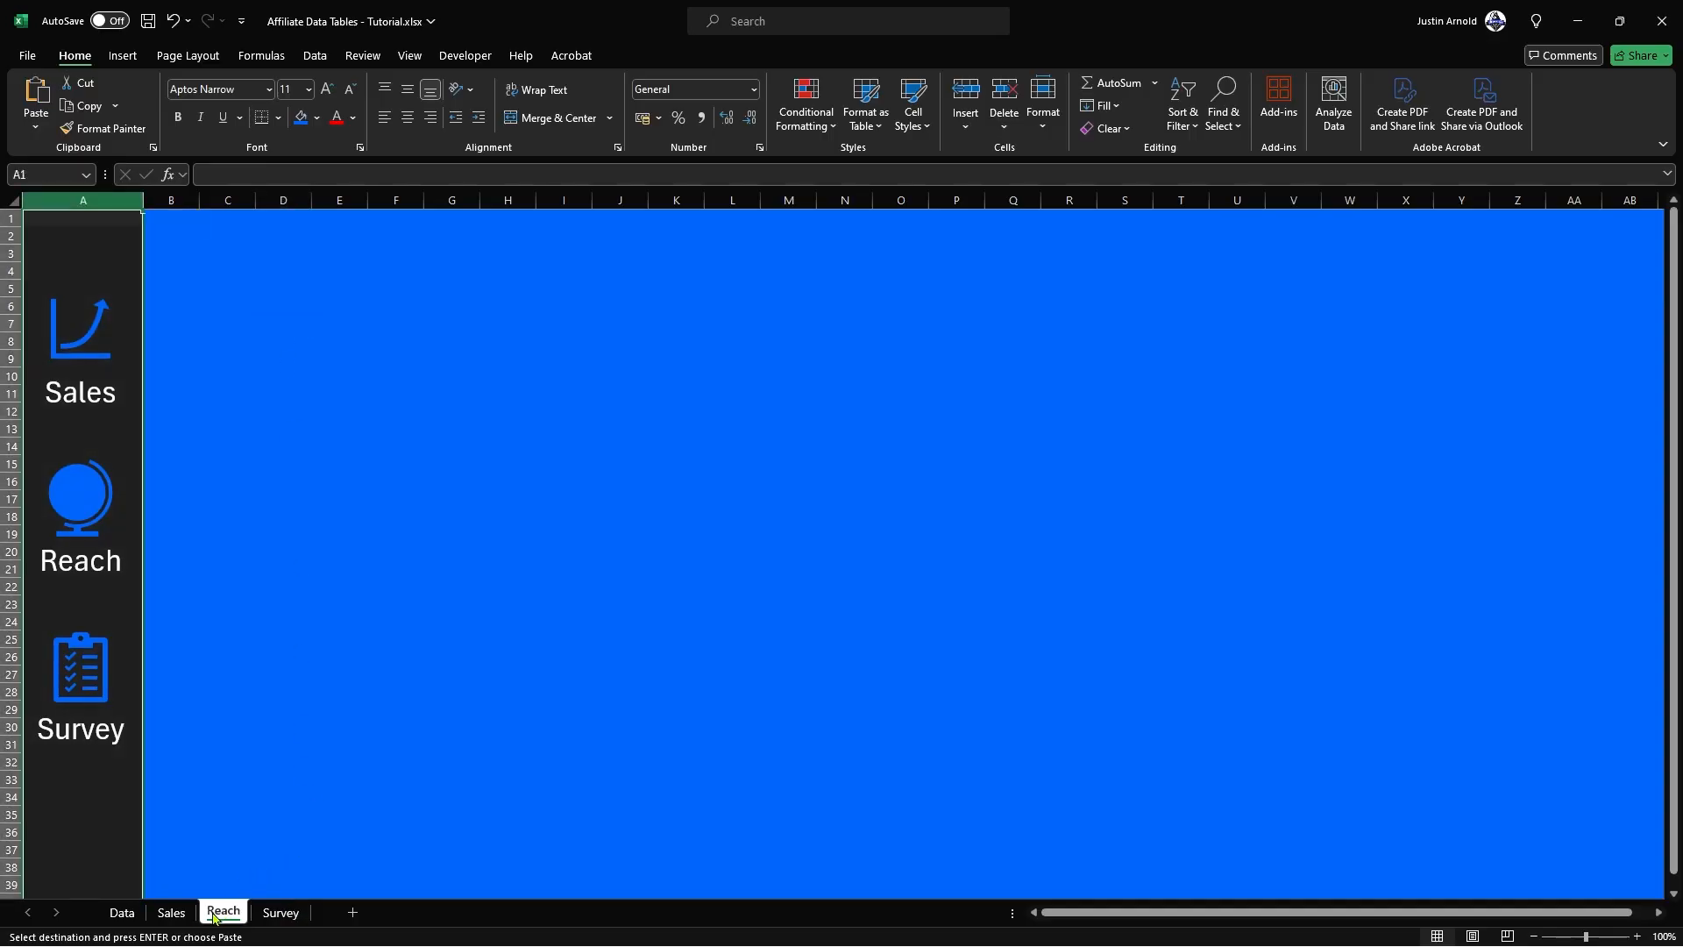
pyautogui.click(171, 913)
pyautogui.click(205, 389)
pyautogui.press('Escape')
pyautogui.click(410, 307)
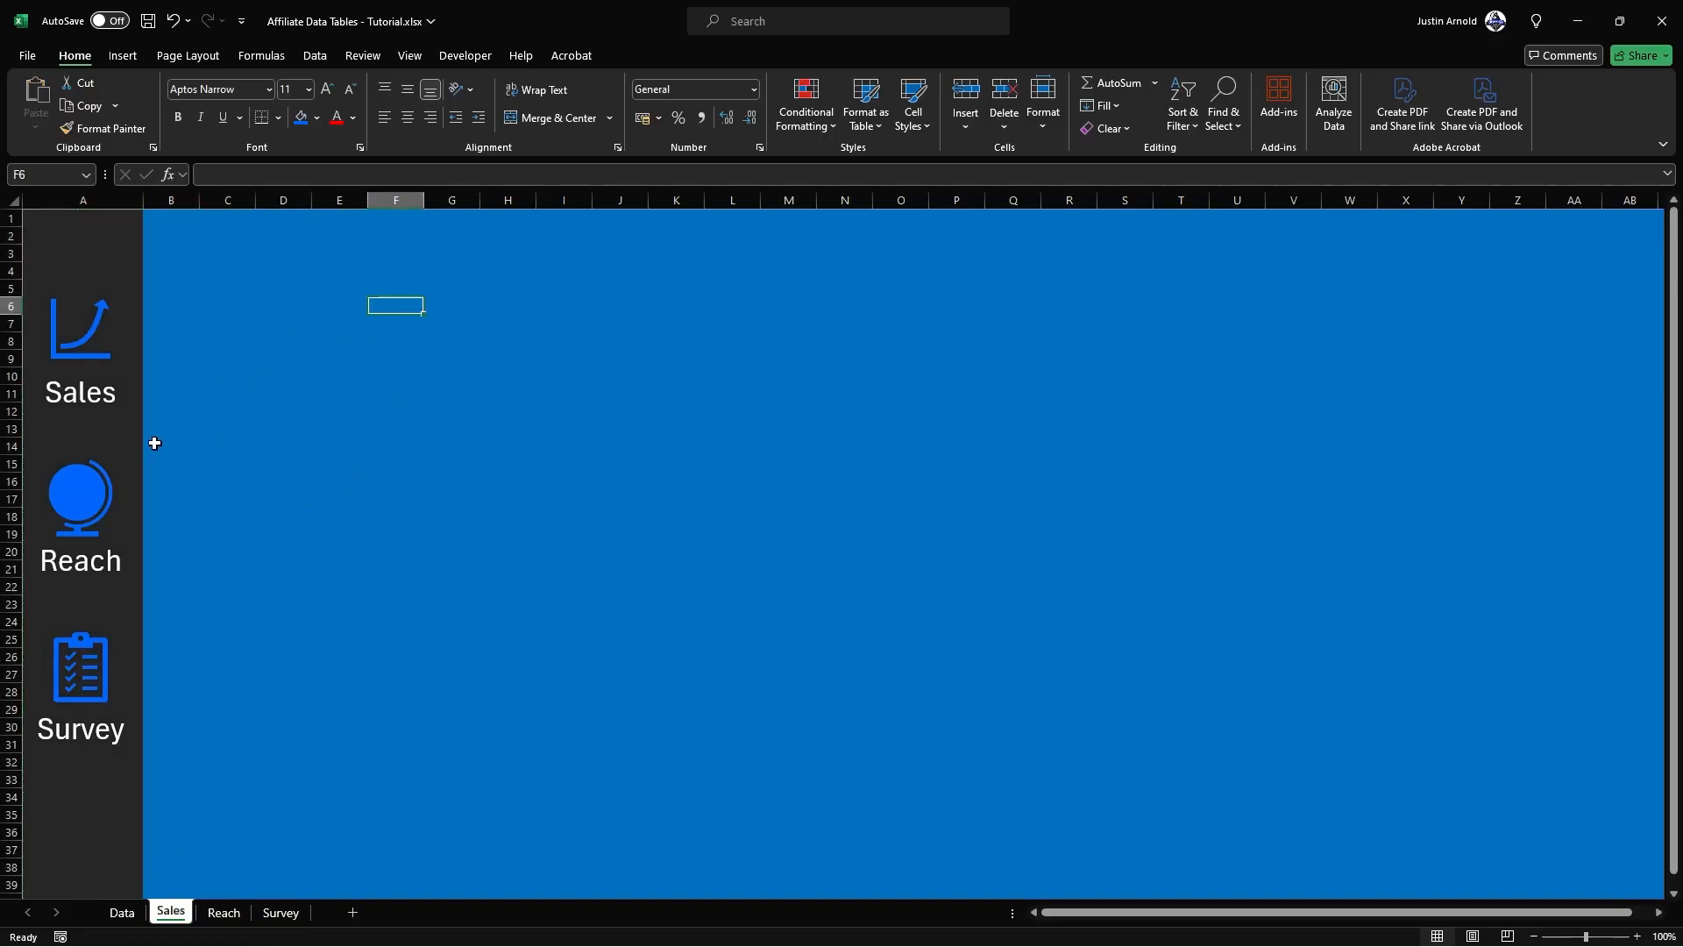
# Step: Test the sidebar hyperlinks by following the globe, clipboard and graph icons in turn
pyautogui.click(66, 491)
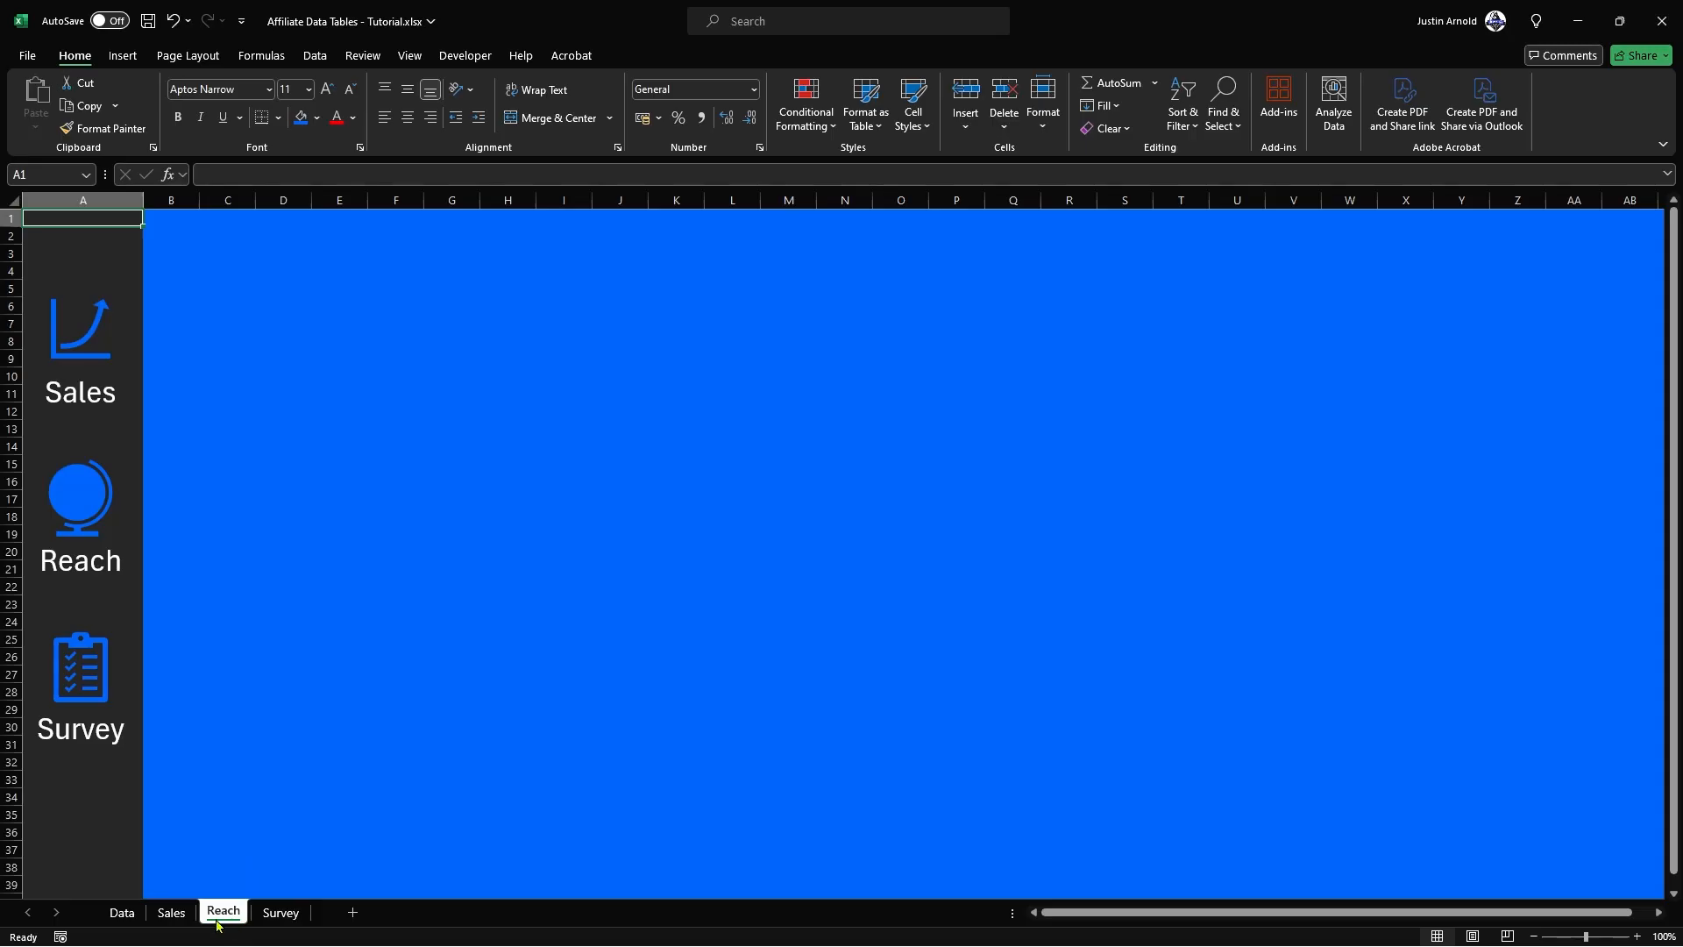
pyautogui.click(83, 673)
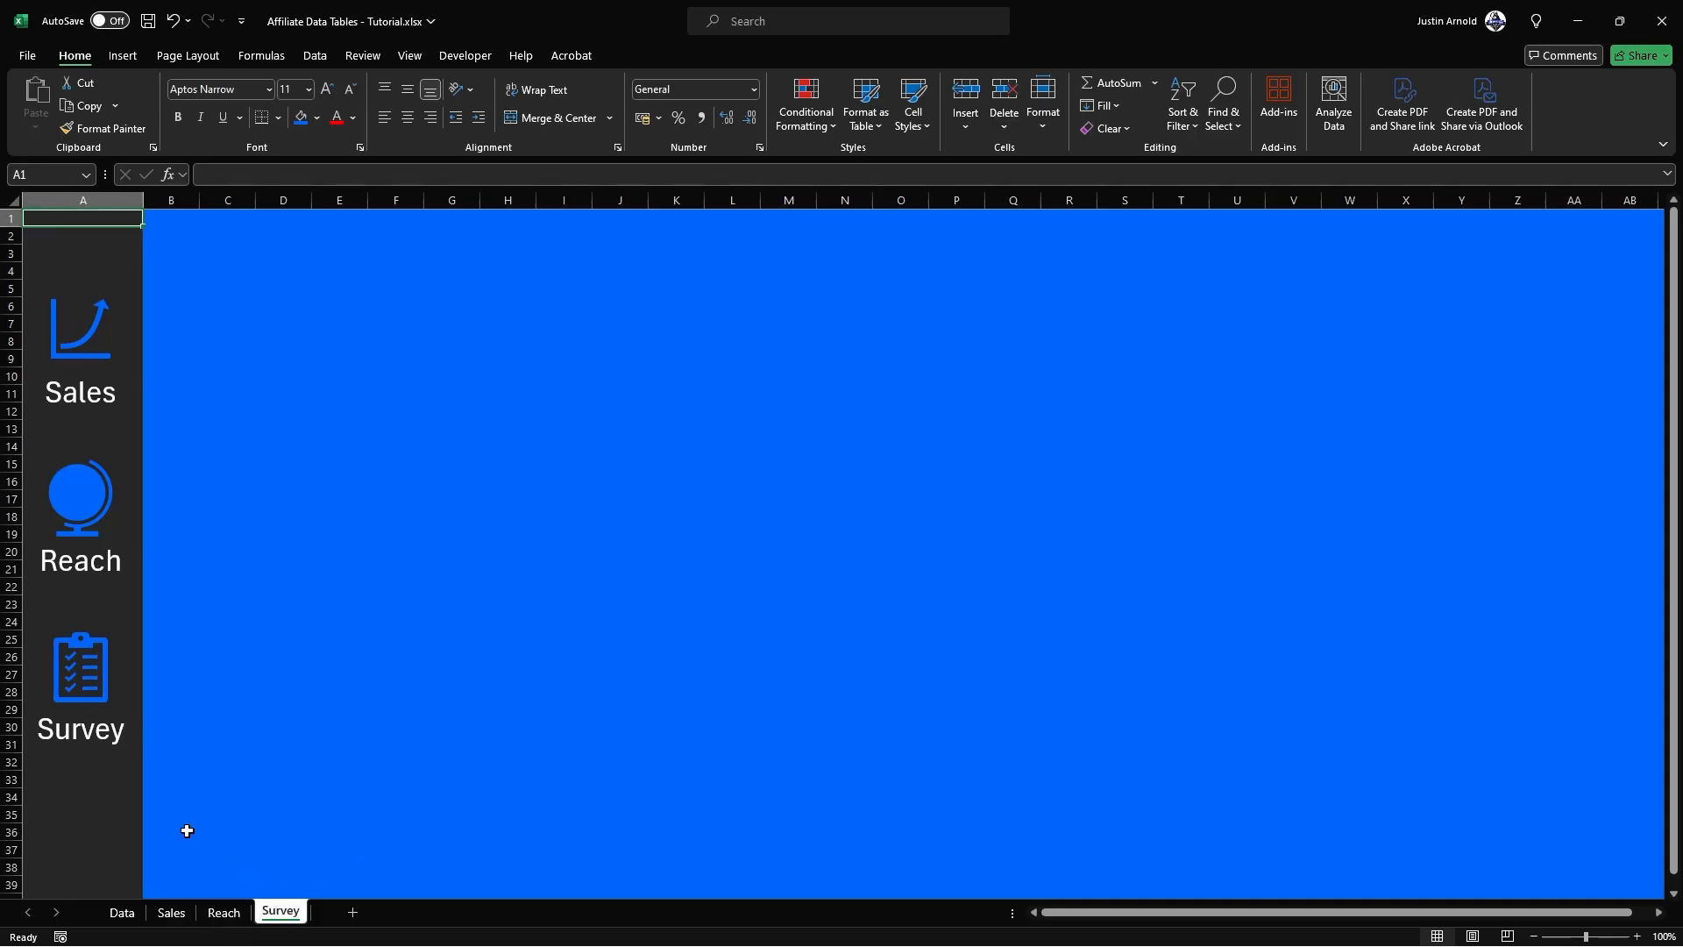
pyautogui.click(85, 335)
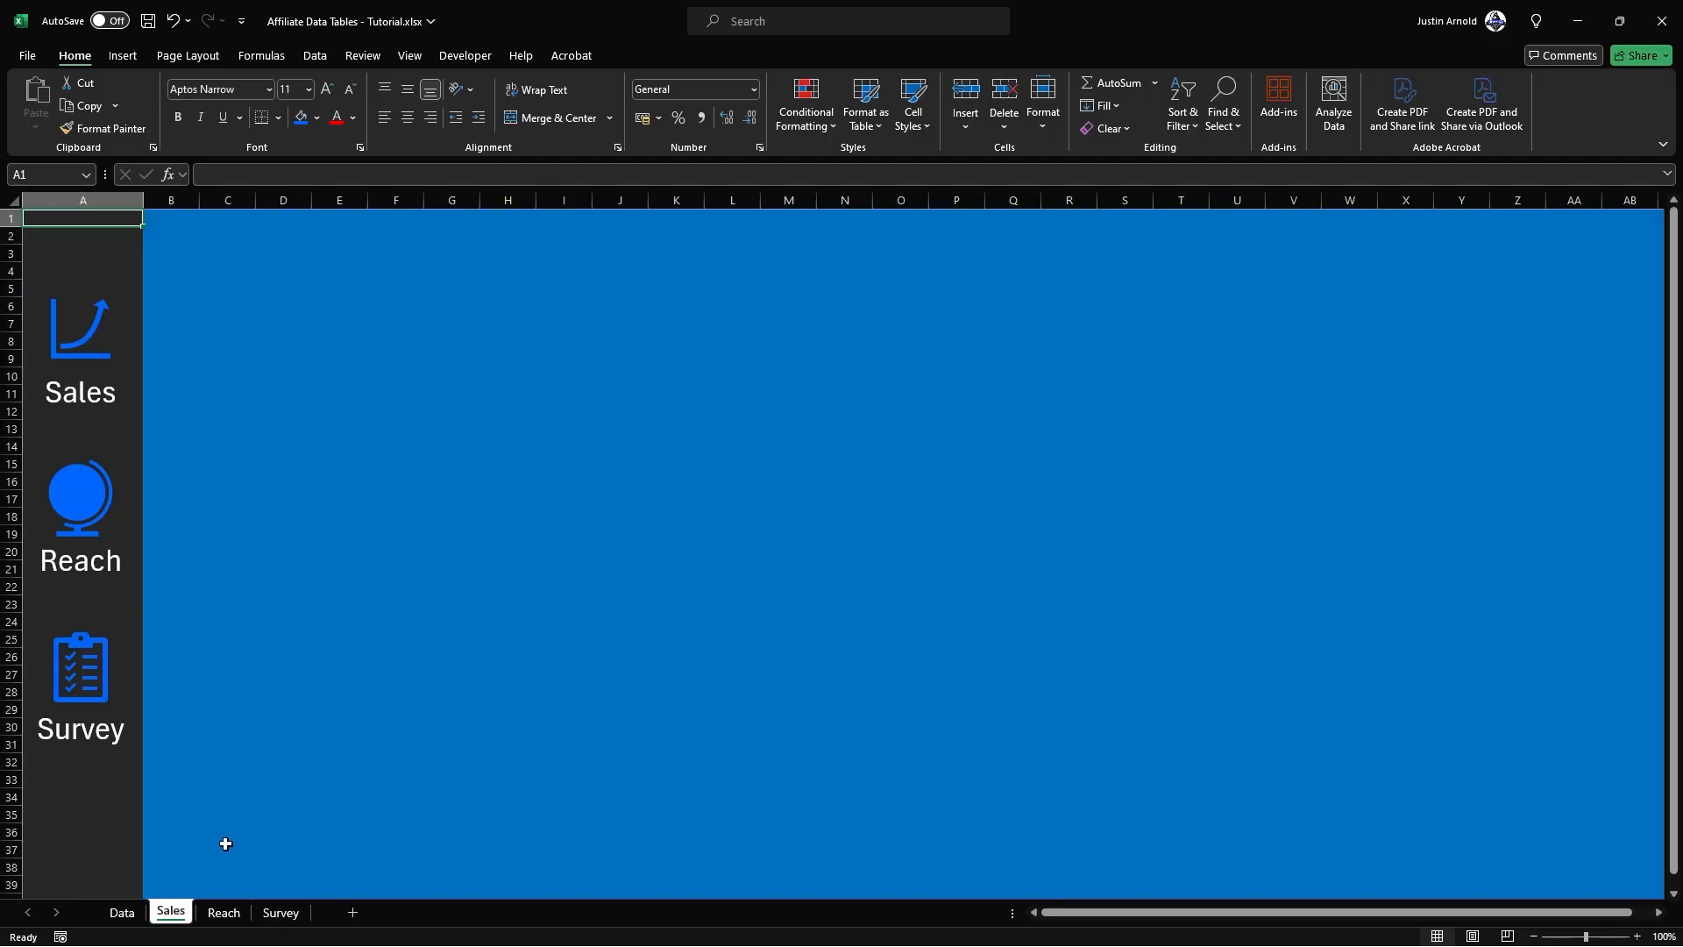
# Step: Draw a rounded rectangle about 36.4 cm wide and 3.9 cm high on the Sales sheet, across columns D to Y in rows 3 to 10
pyautogui.click(295, 764)
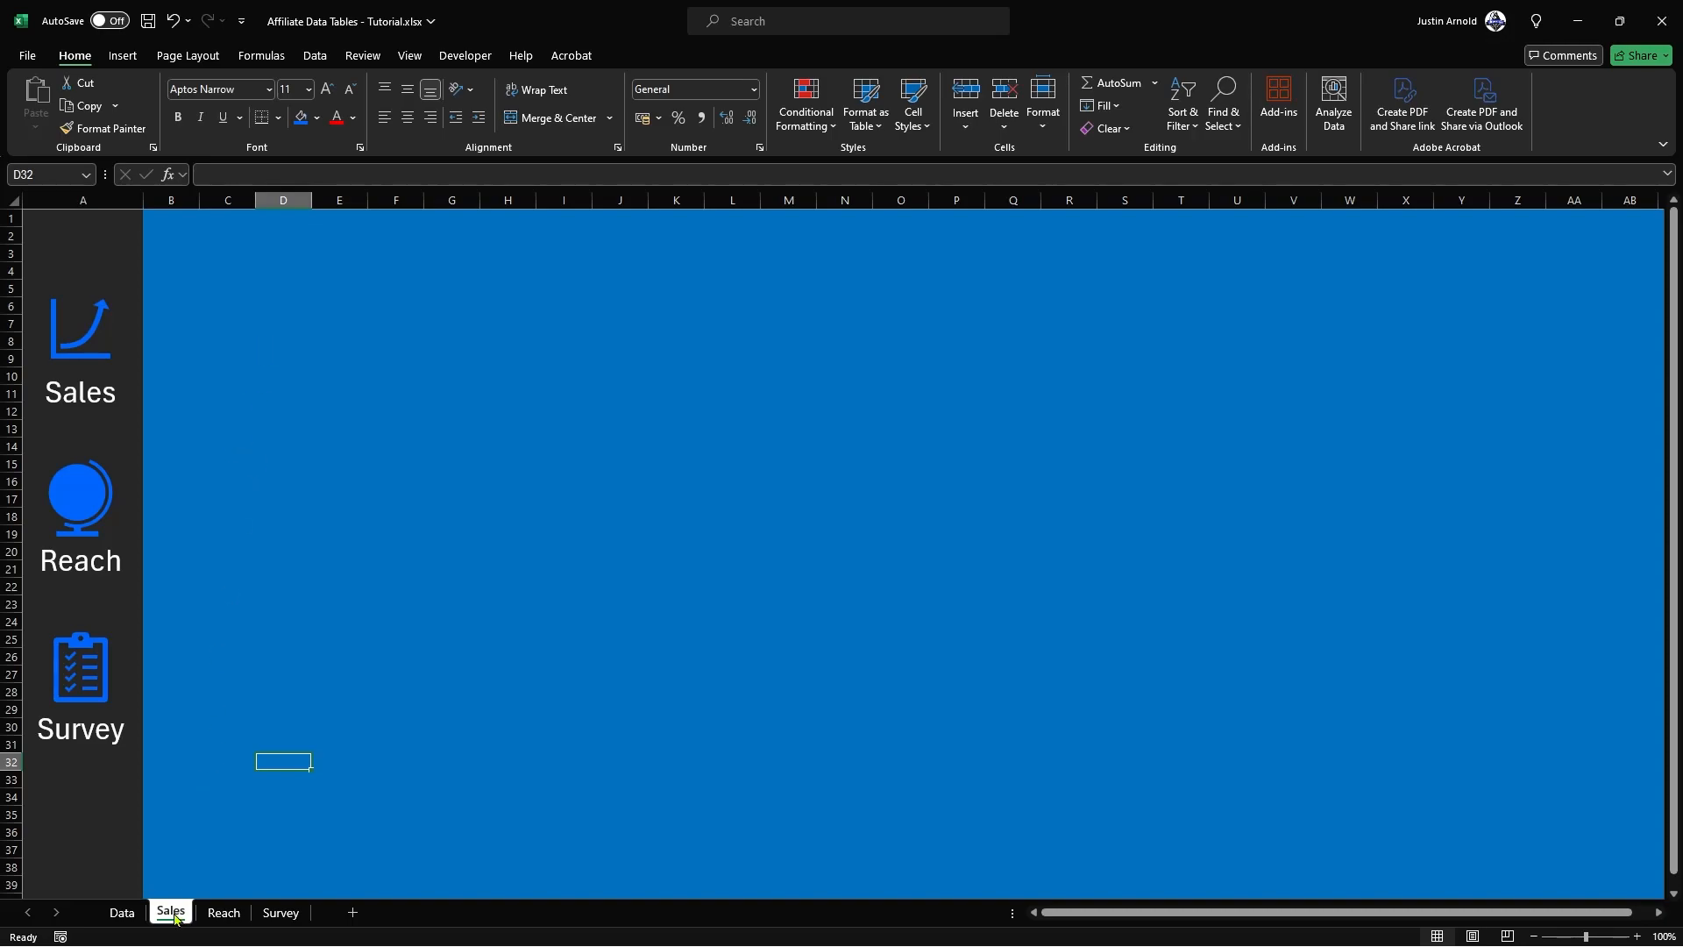
pyautogui.click(122, 56)
pyautogui.click(257, 109)
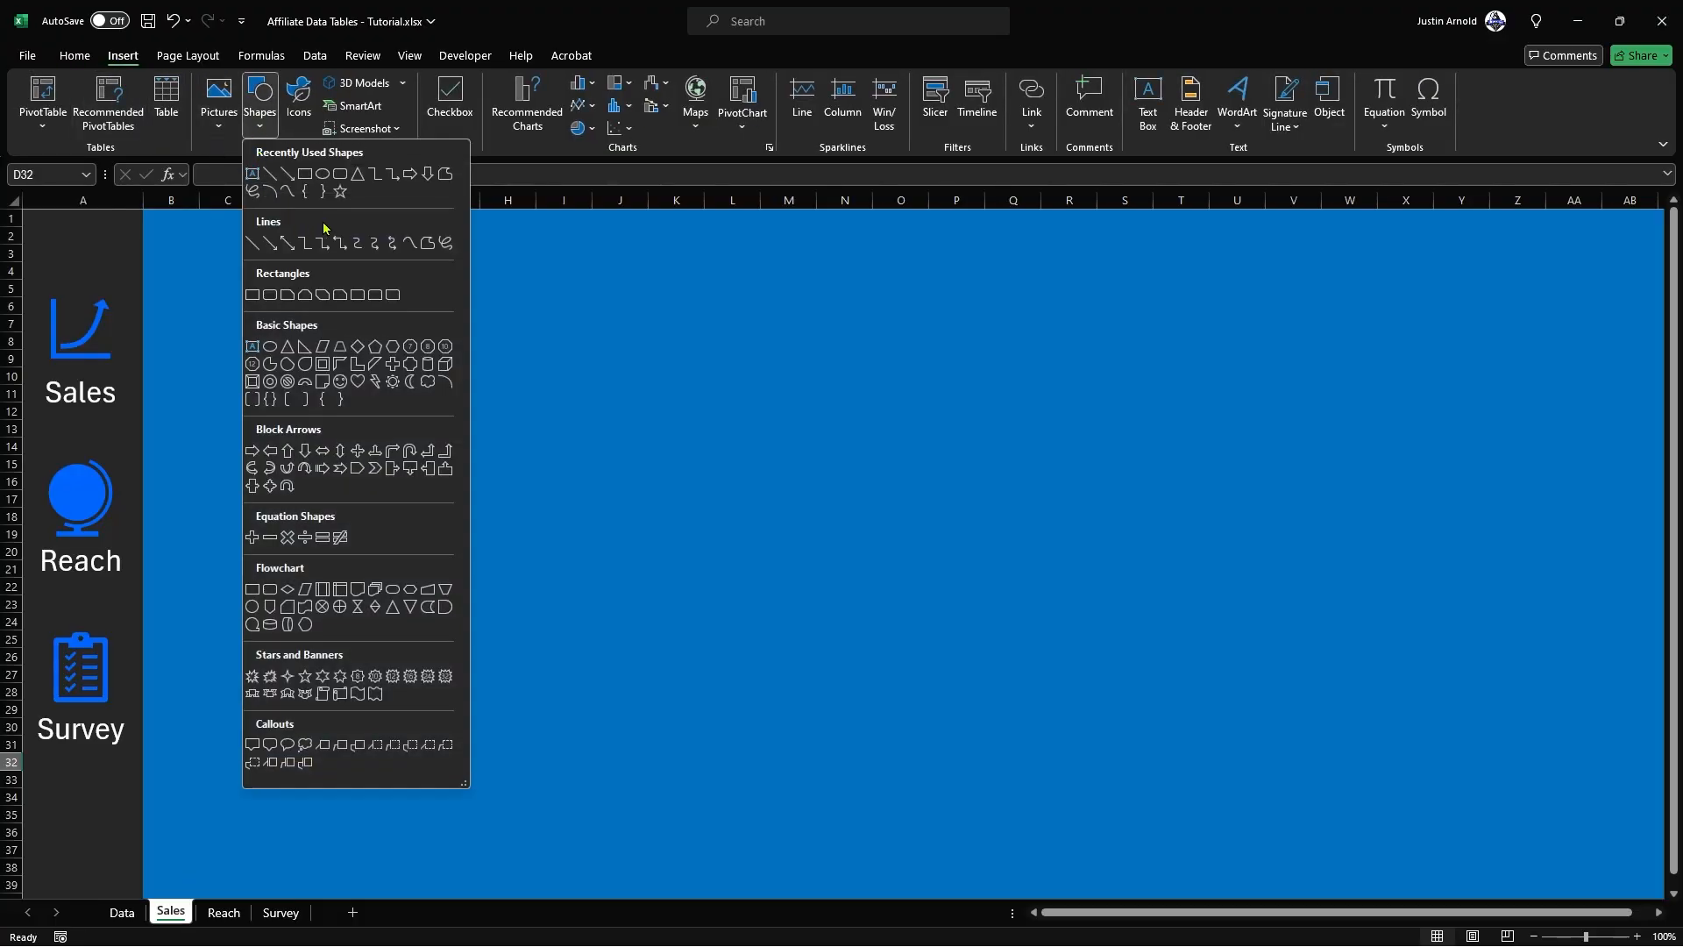
pyautogui.click(343, 179)
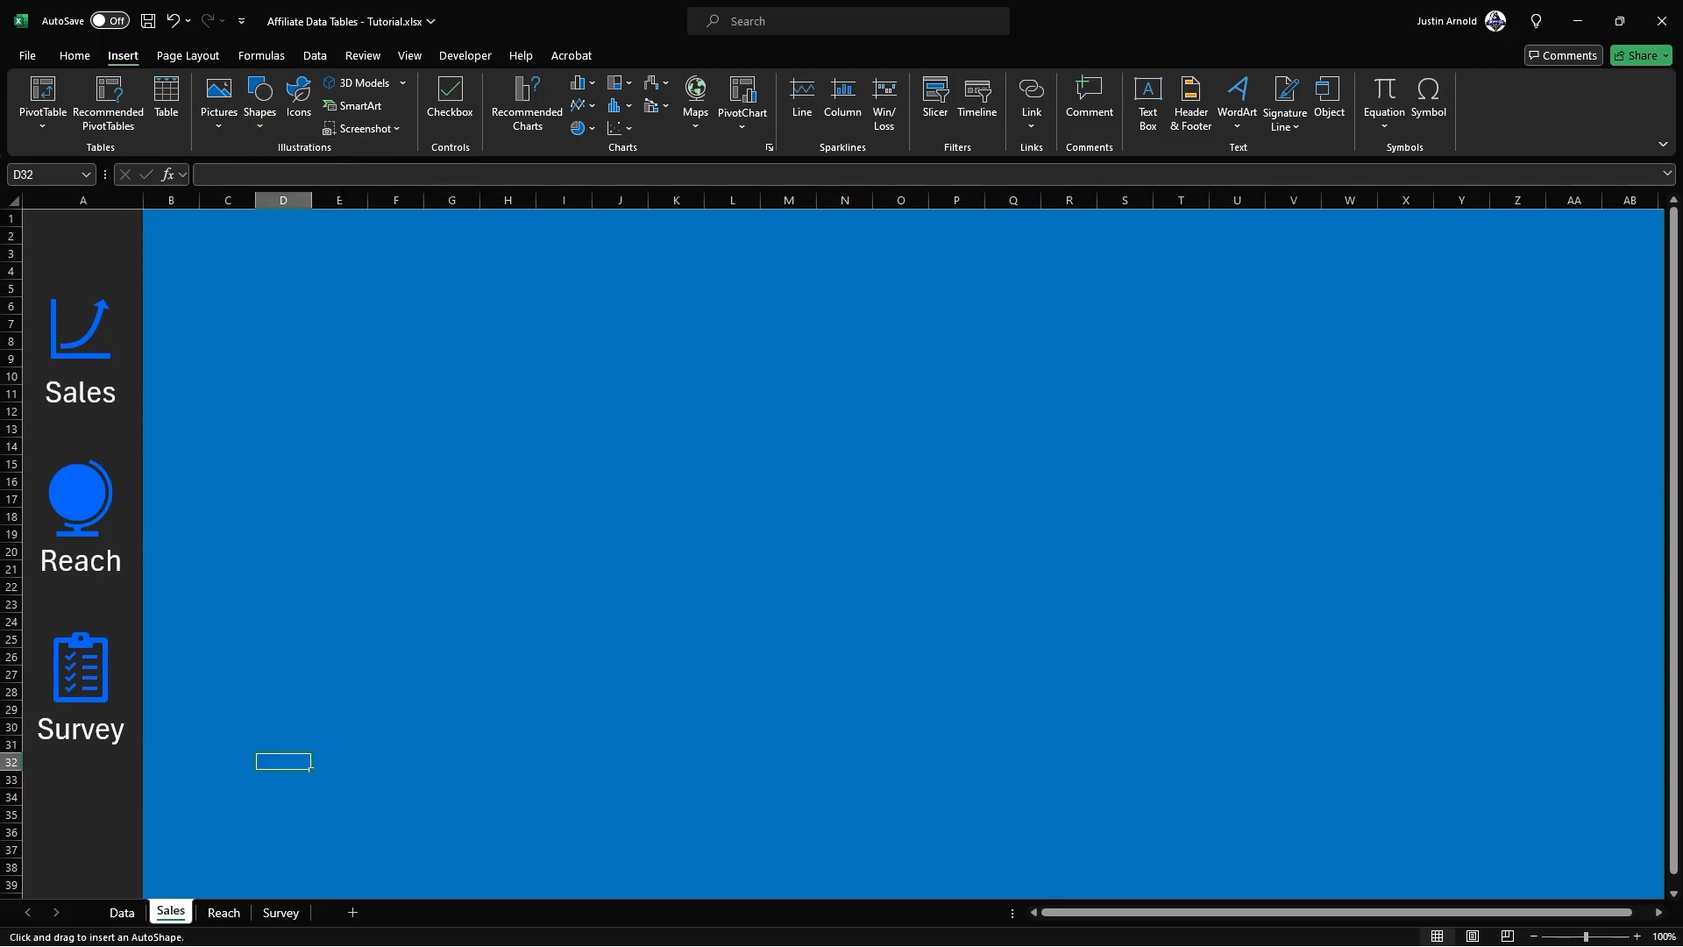
pyautogui.moveTo(289, 248); pyautogui.dragTo(1494, 376)
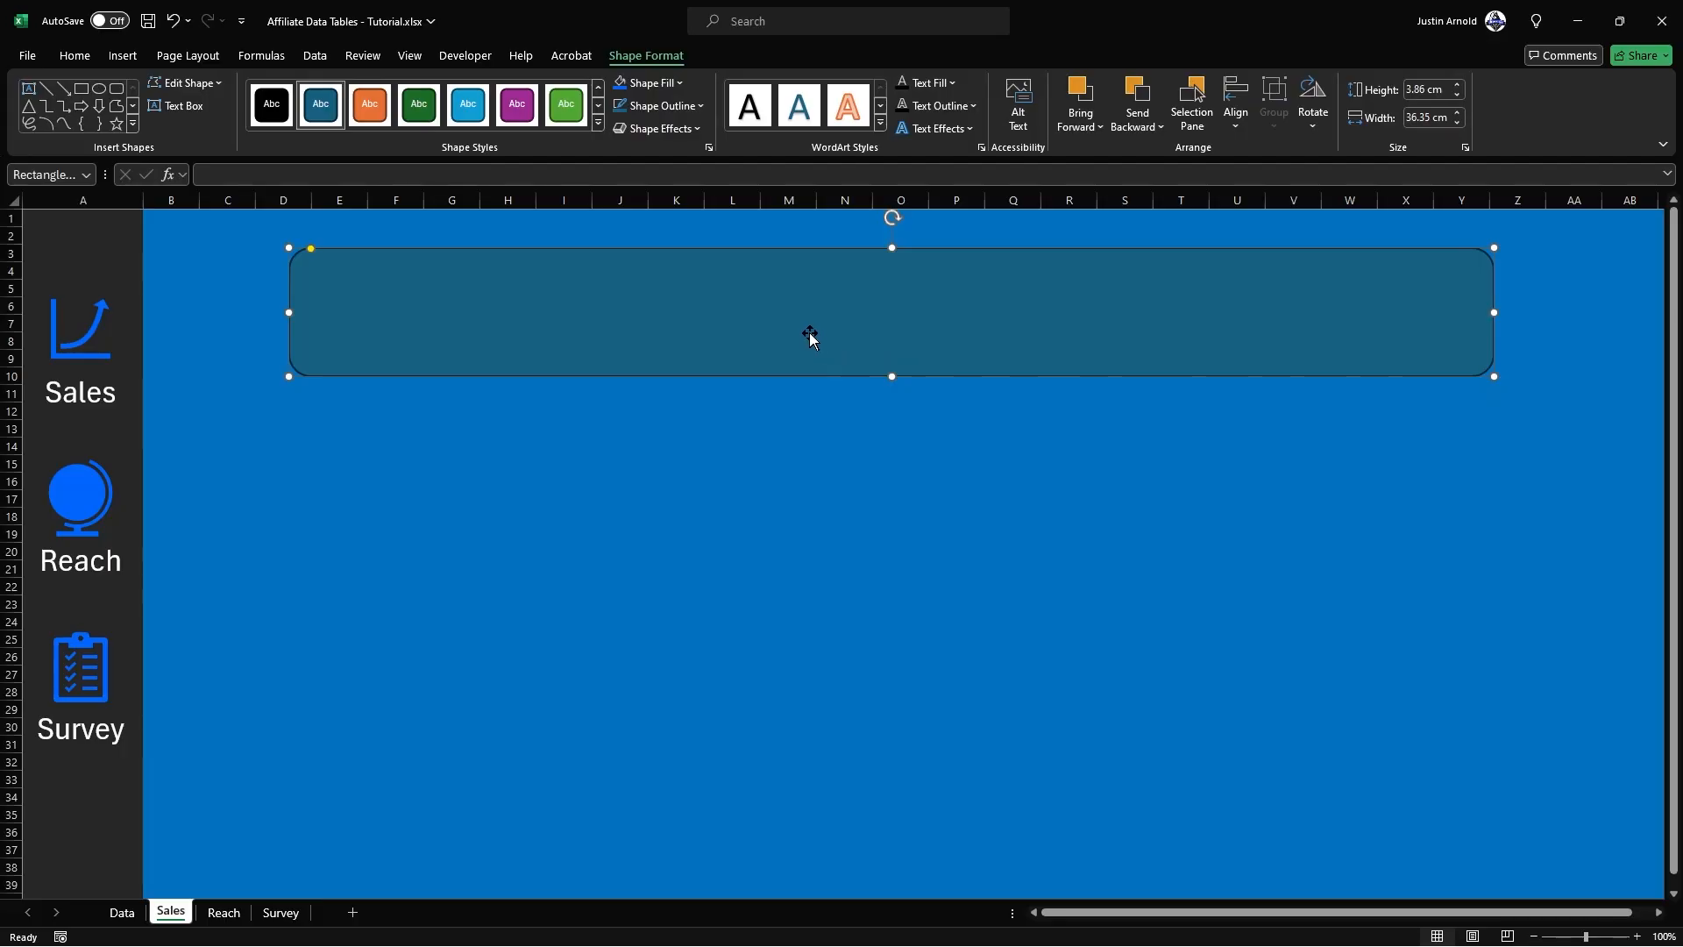
# Step: Give the rounded rectangle a white outline and a dark grey fill matching the sidebar
pyautogui.click(657, 105)
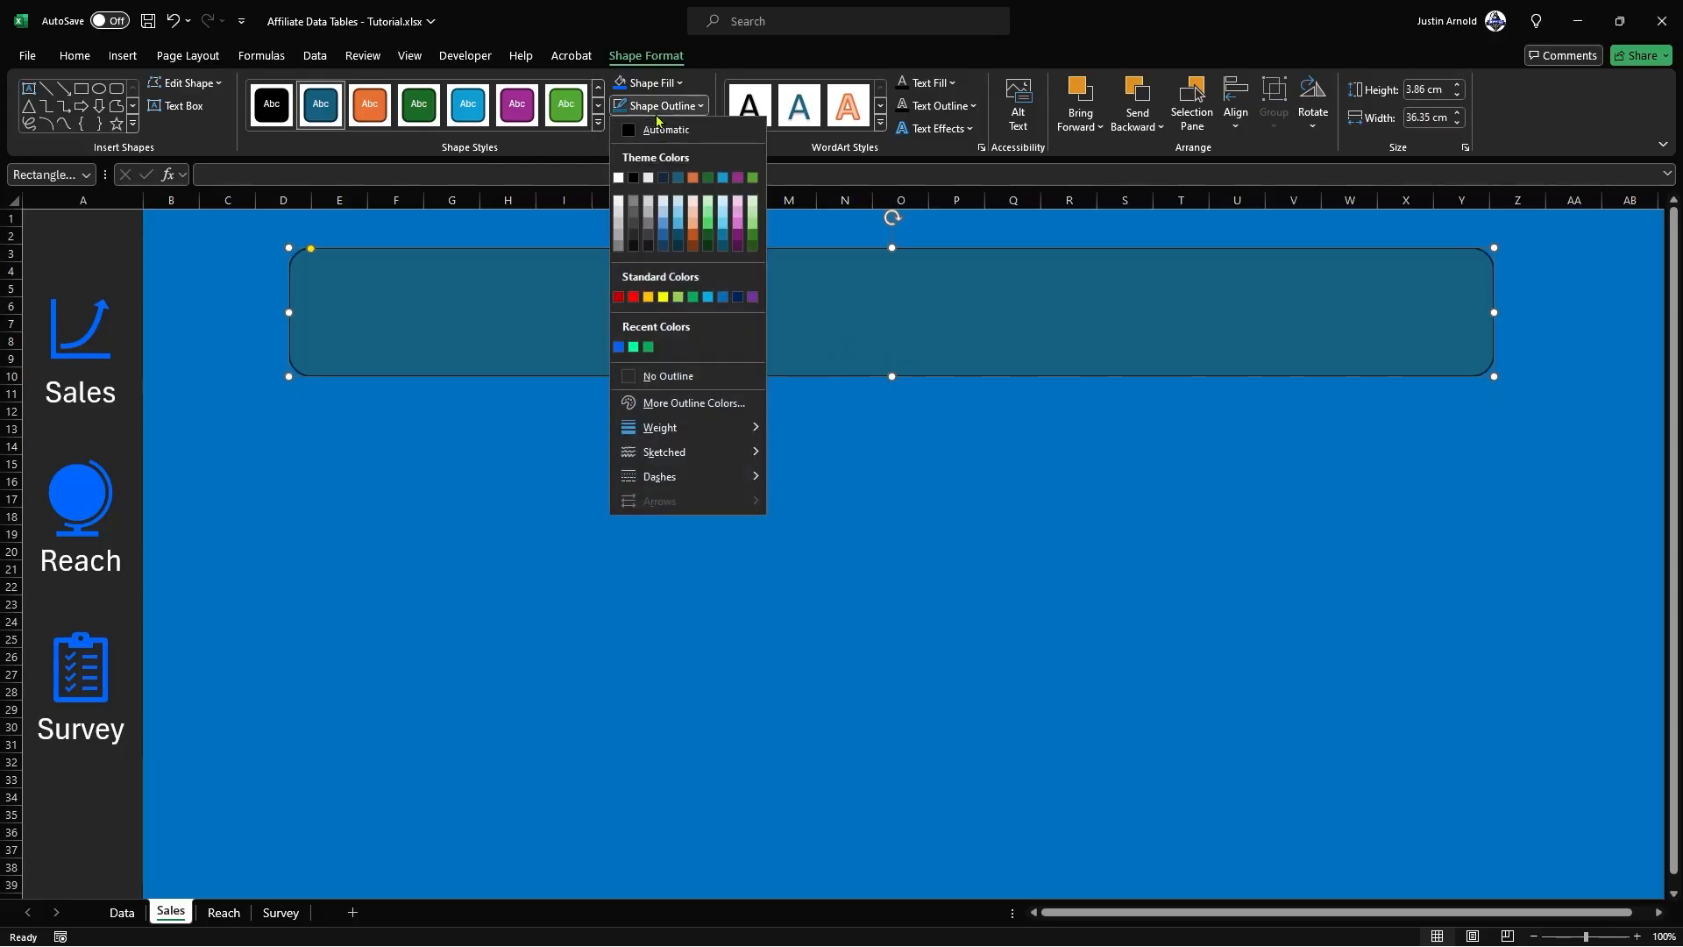
pyautogui.click(625, 177)
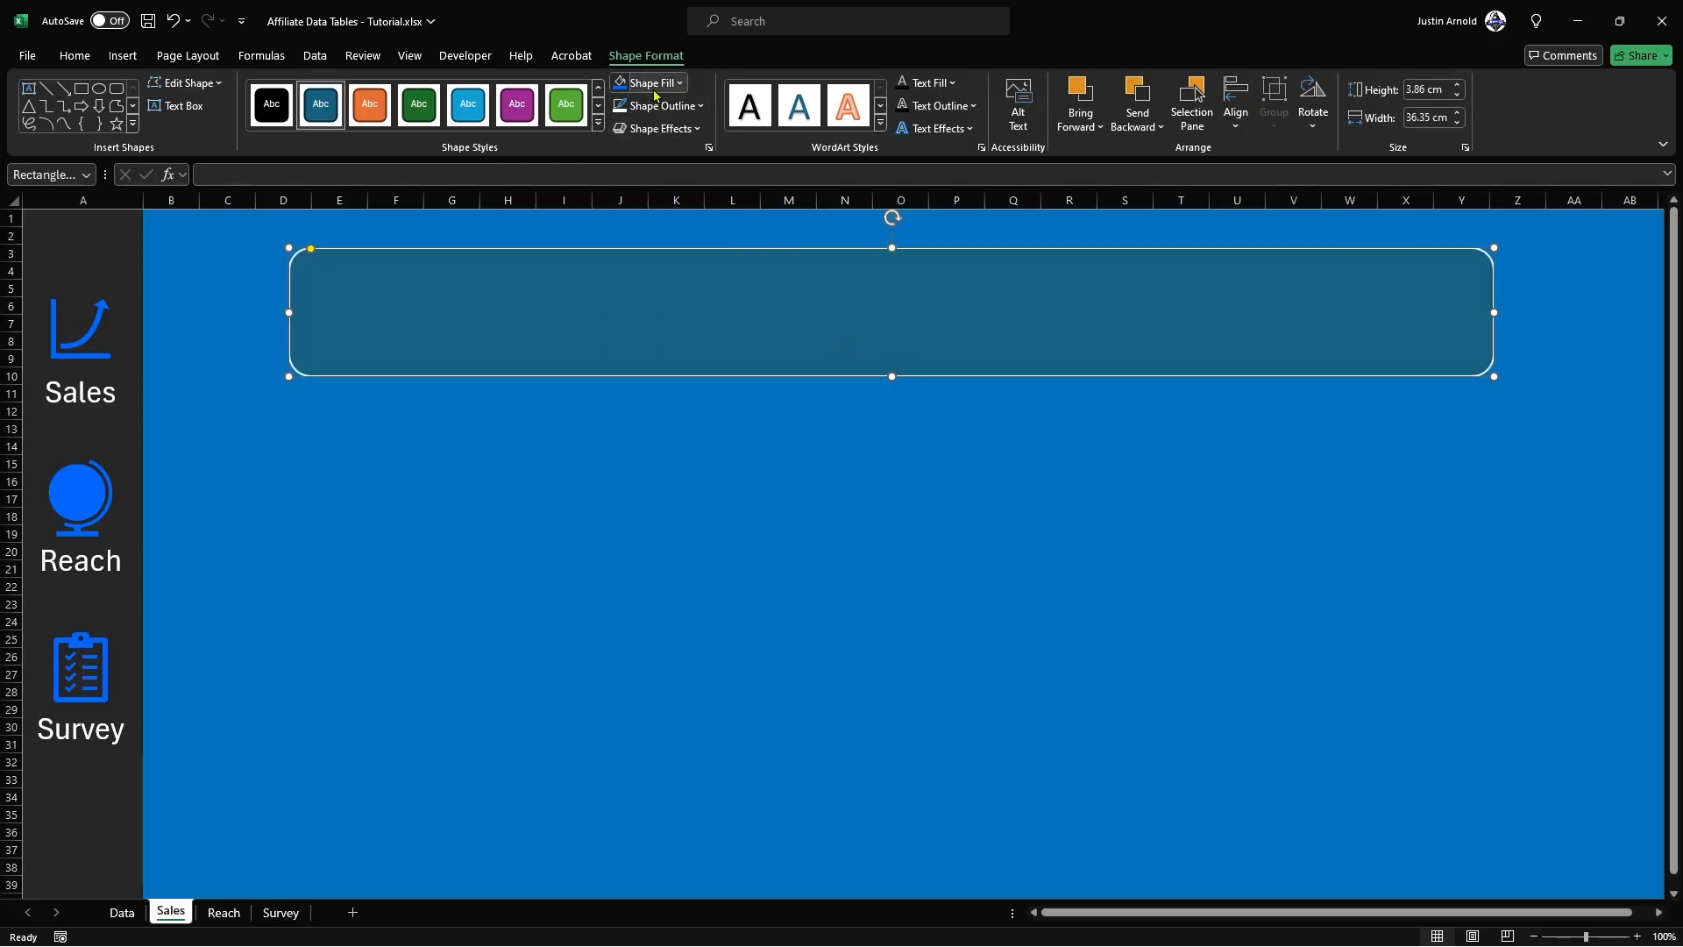
pyautogui.click(651, 82)
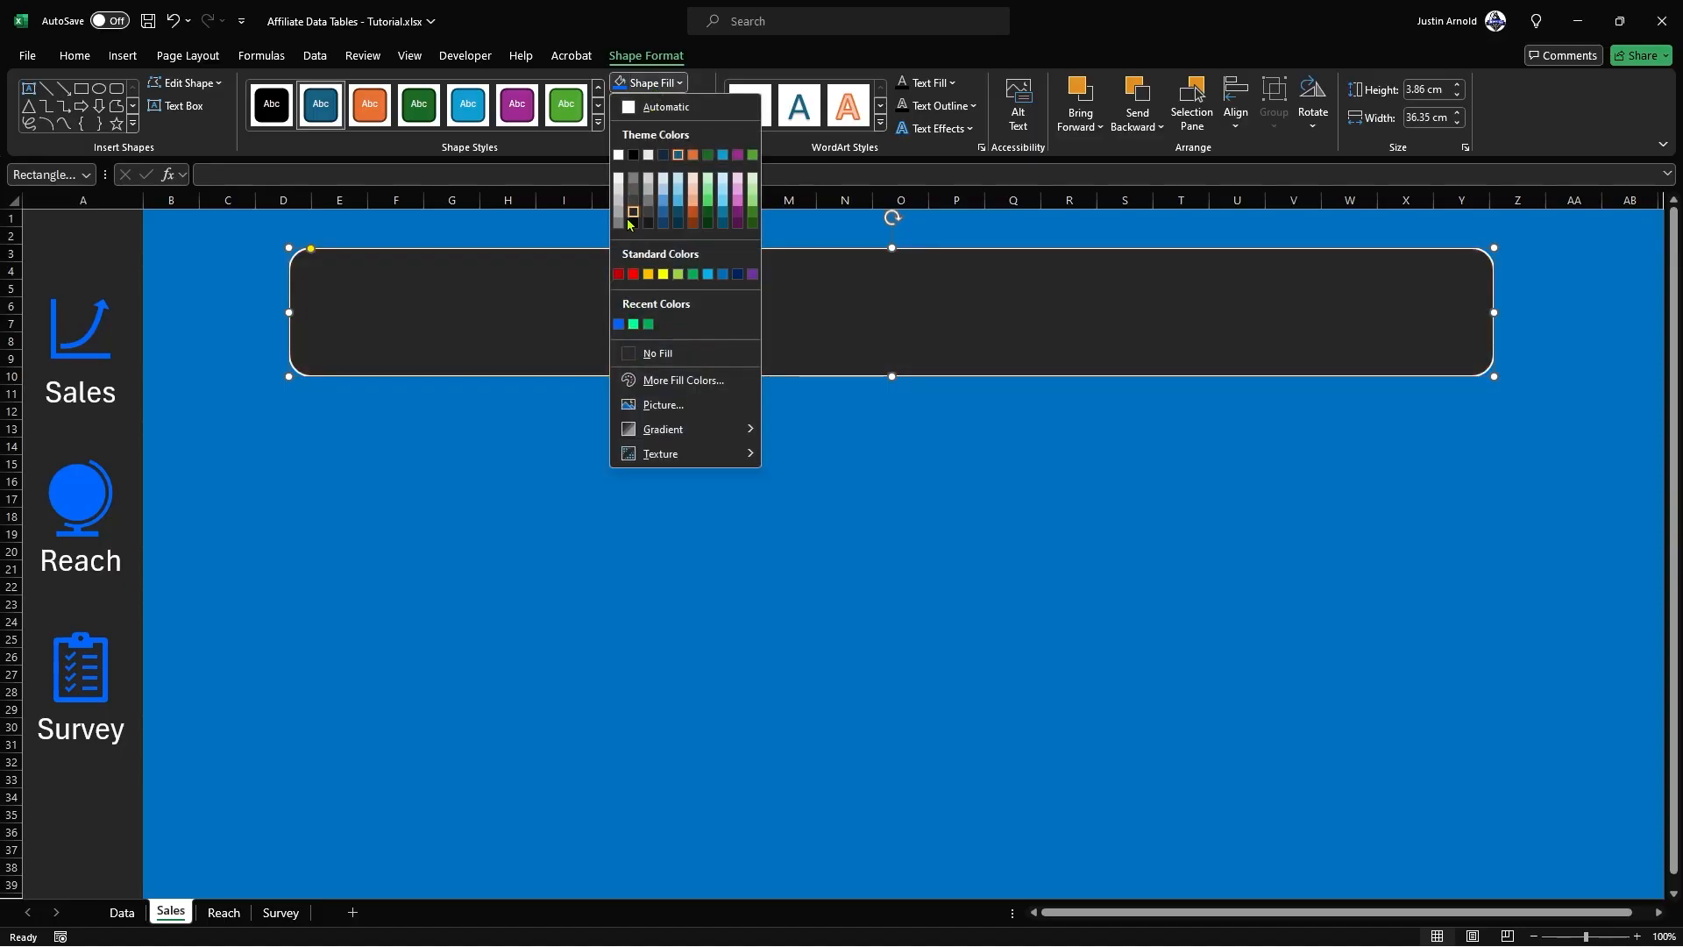
pyautogui.click(629, 219)
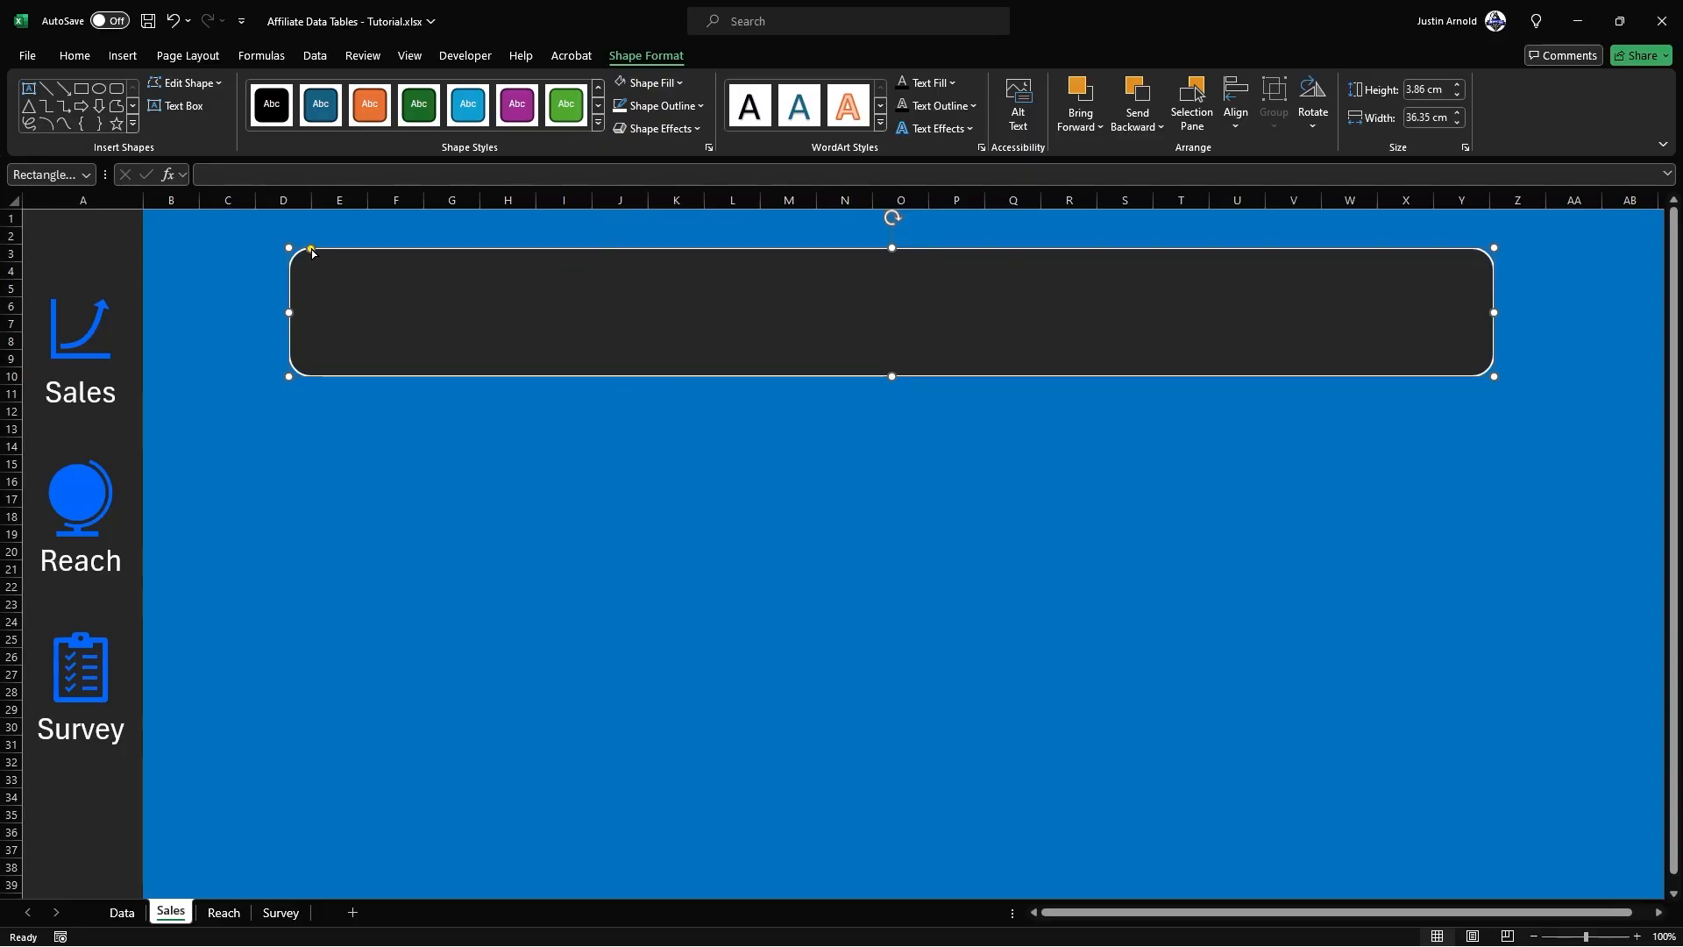
# Step: Slightly reduce the corner rounding of the dark rectangle and give it the outer shadow Offset: Bottom Right
pyautogui.moveTo(311, 252)
pyautogui.mouseDown()
pyautogui.moveTo(386, 254)
pyautogui.moveTo(261, 256)
pyautogui.moveTo(433, 256)
pyautogui.moveTo(305, 268)
pyautogui.mouseUp()
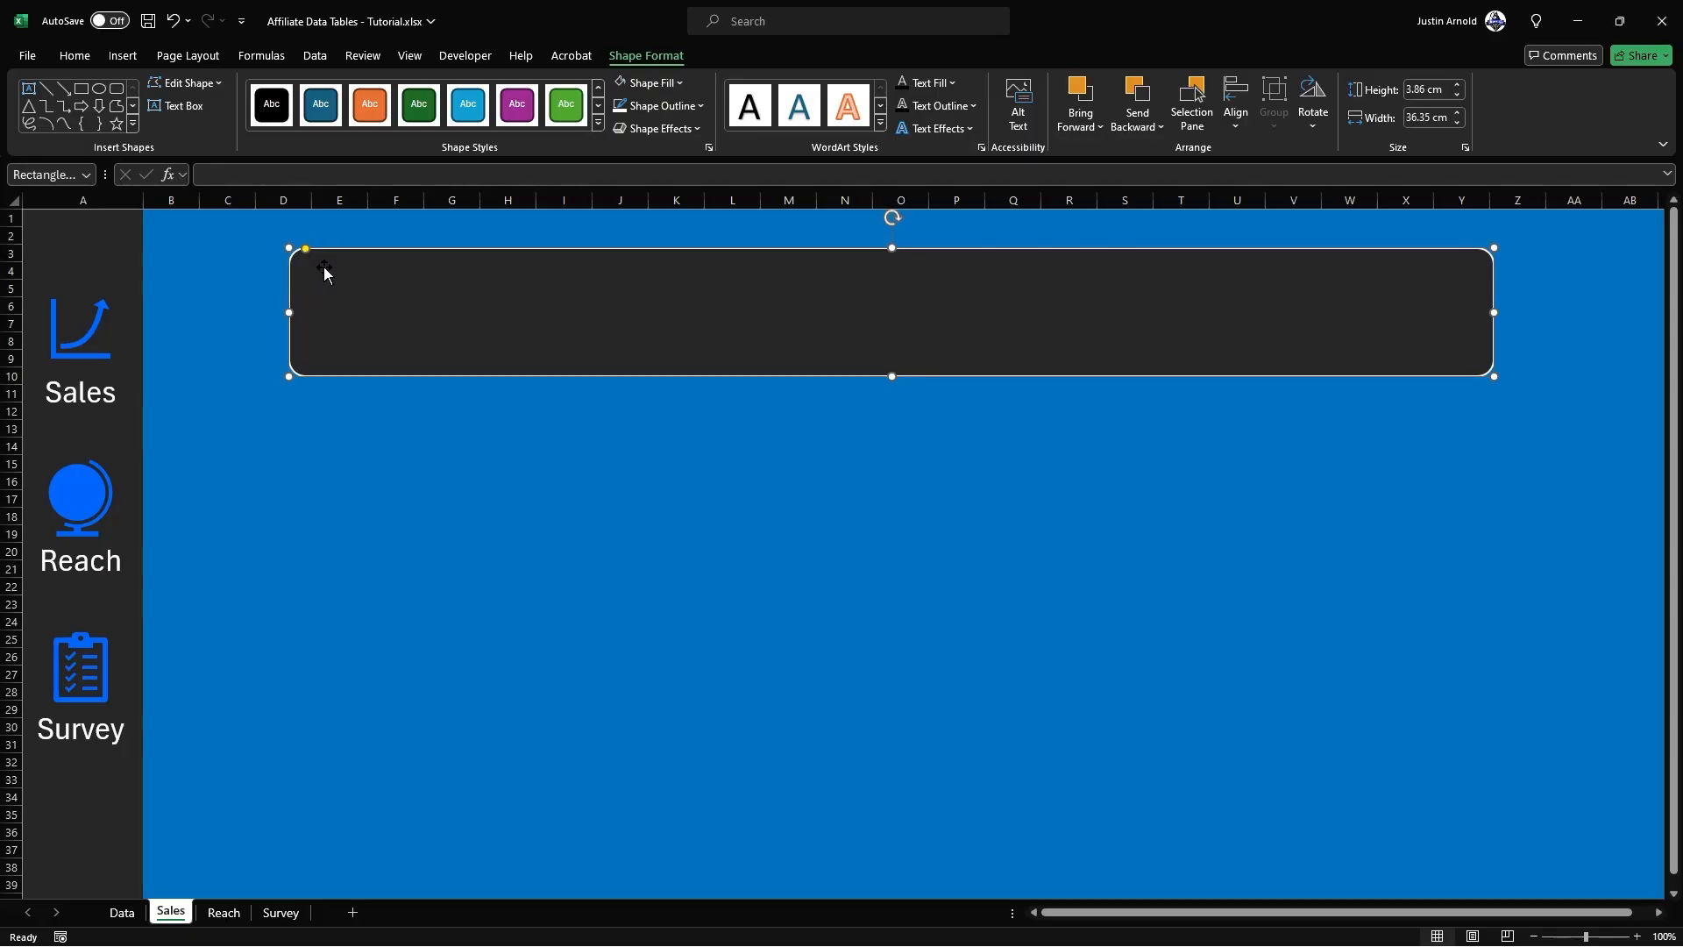
pyautogui.click(655, 128)
pyautogui.moveTo(683, 201)
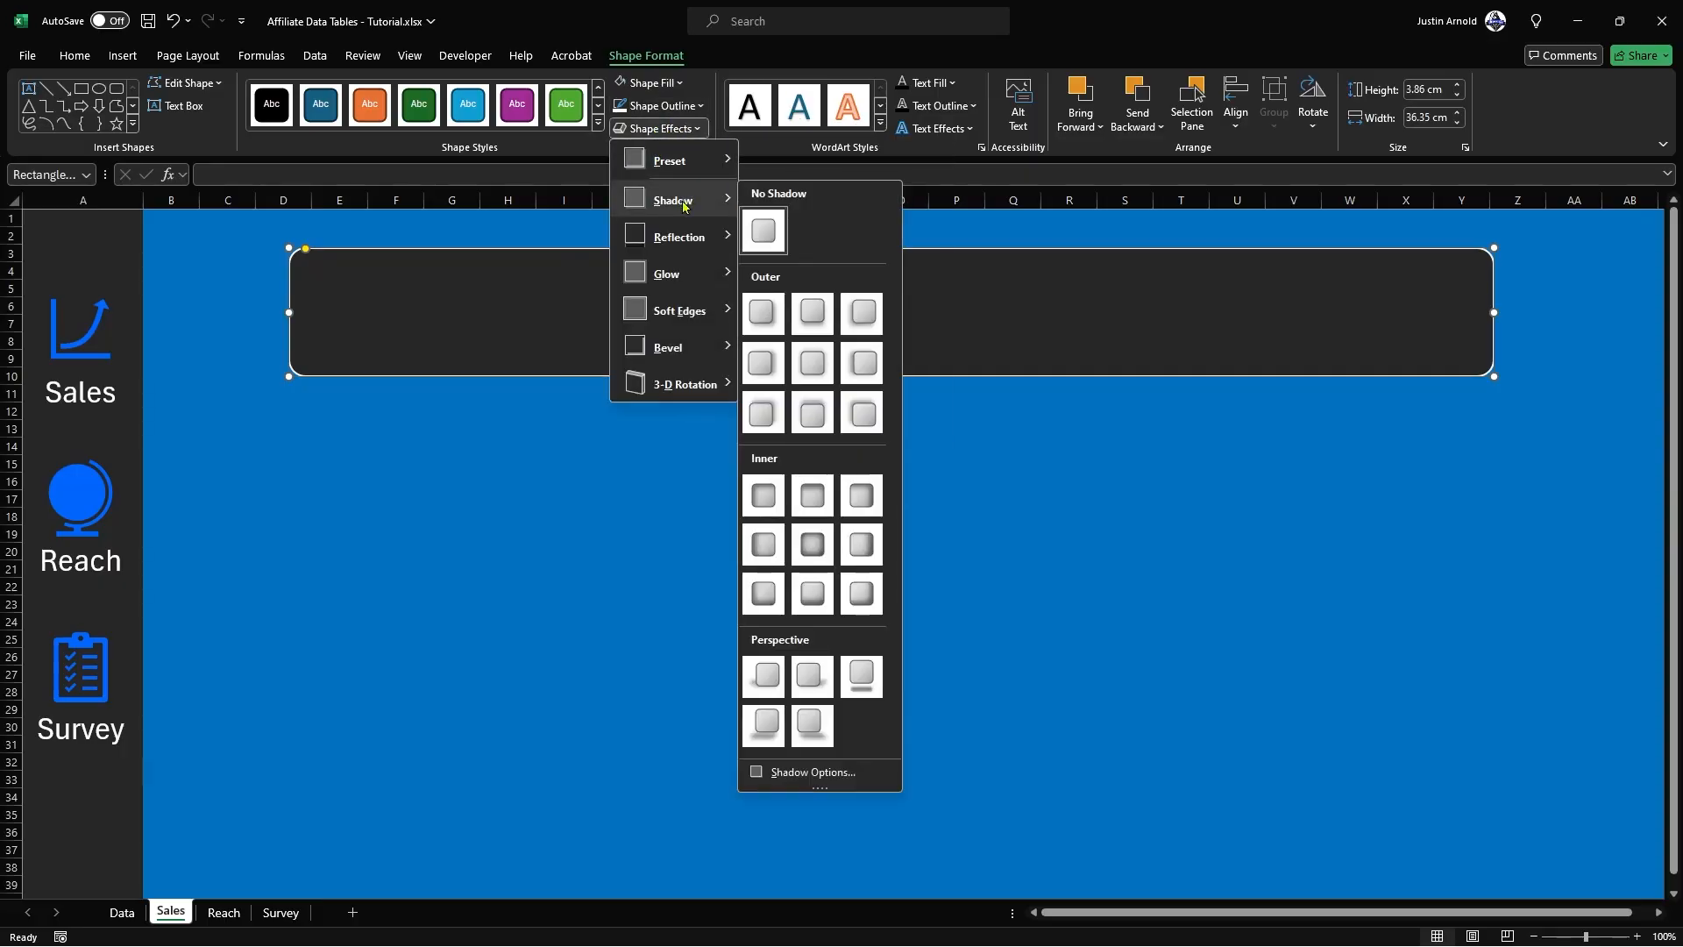
pyautogui.click(763, 319)
pyautogui.click(504, 444)
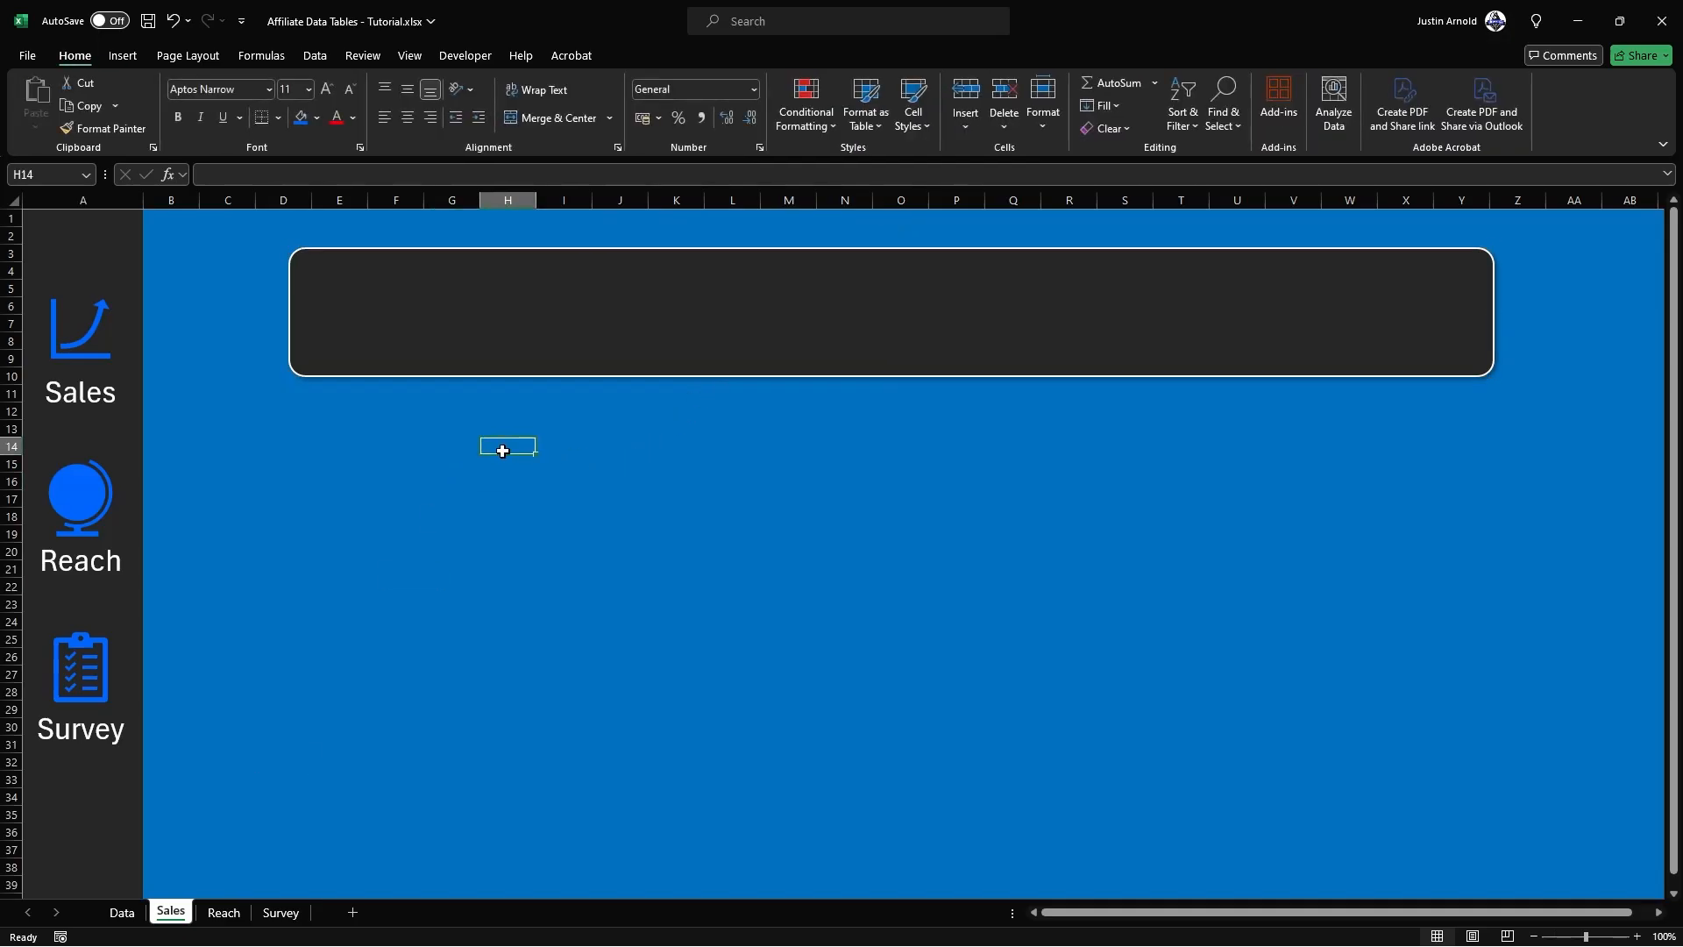
# Step: Add the title text "TT Affiliate Report 2024" inside the rounded rectangle
pyautogui.click(658, 301)
pyautogui.rightClick(669, 297)
pyautogui.click(744, 443)
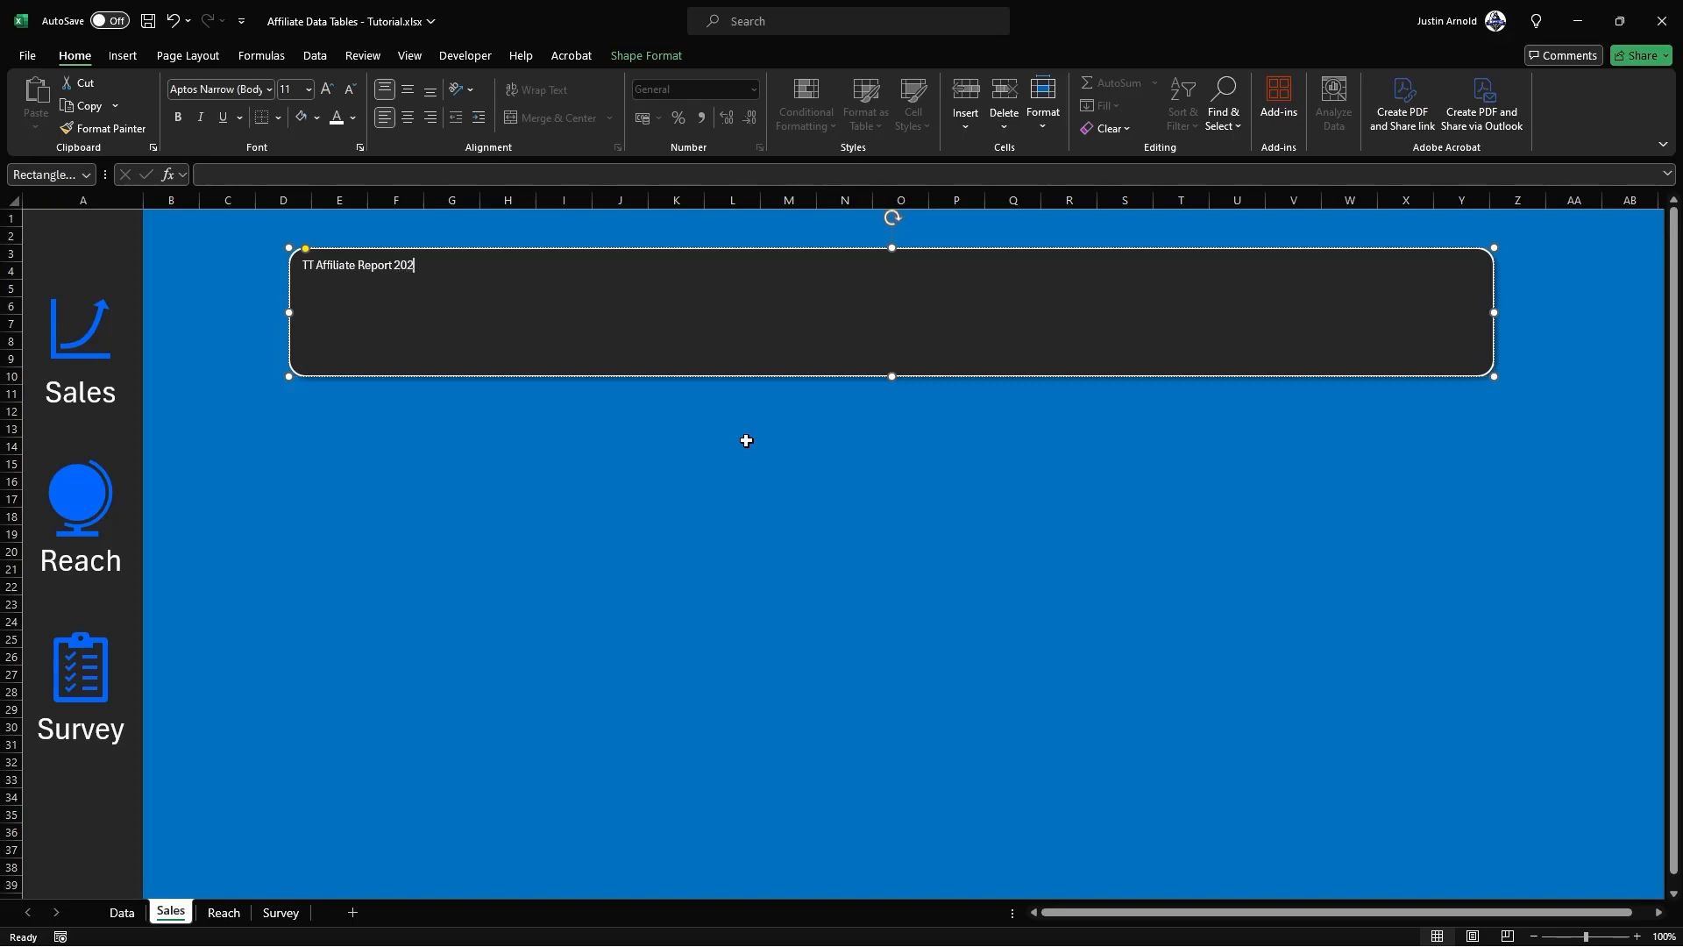
pyautogui.click(447, 449)
pyautogui.click(399, 254)
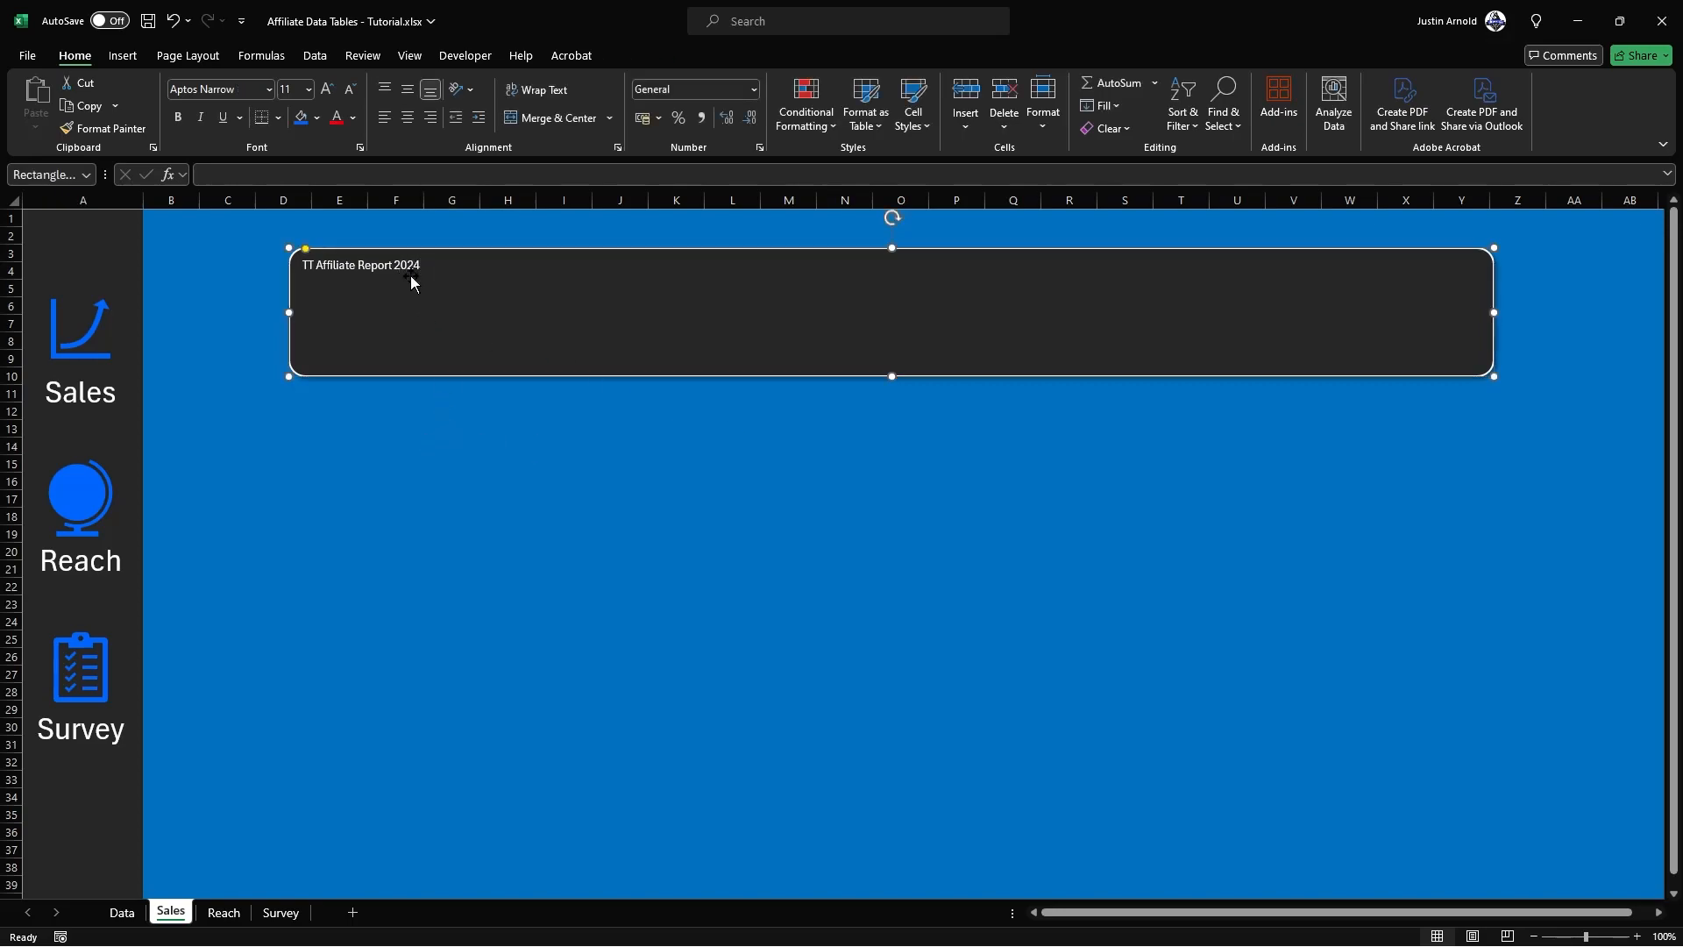
# Step: Centre the banner title horizontally and enlarge its text to size 72
pyautogui.click(396, 263)
pyautogui.hotkey('ctrl', 'e')
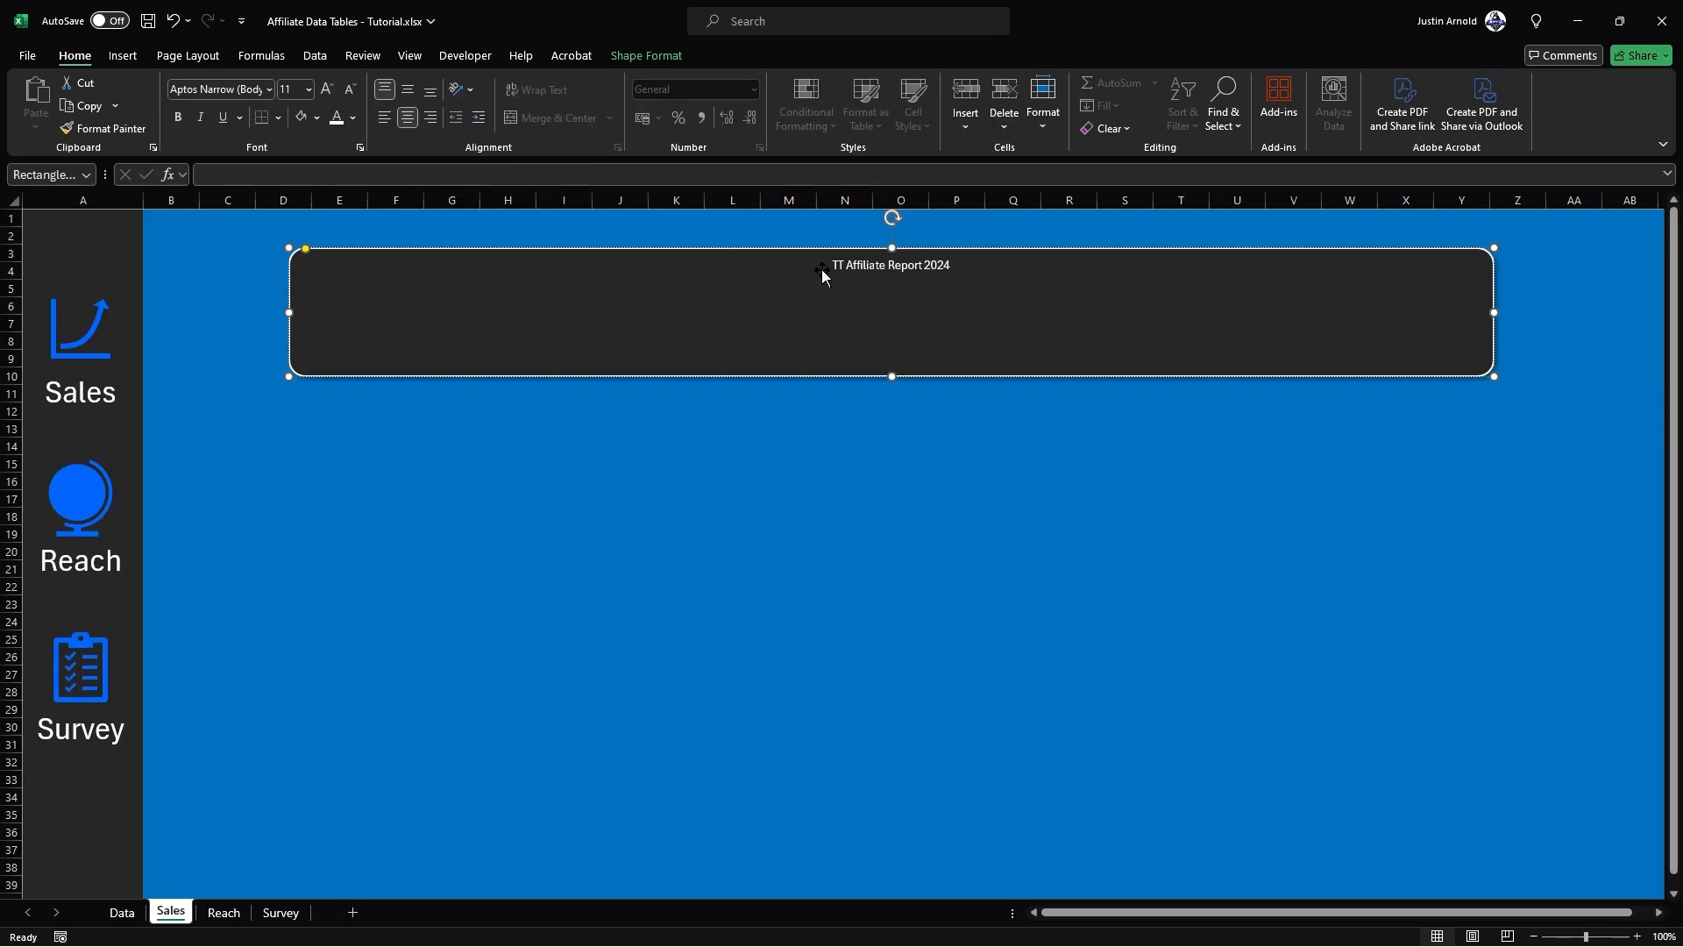
pyautogui.click(786, 249)
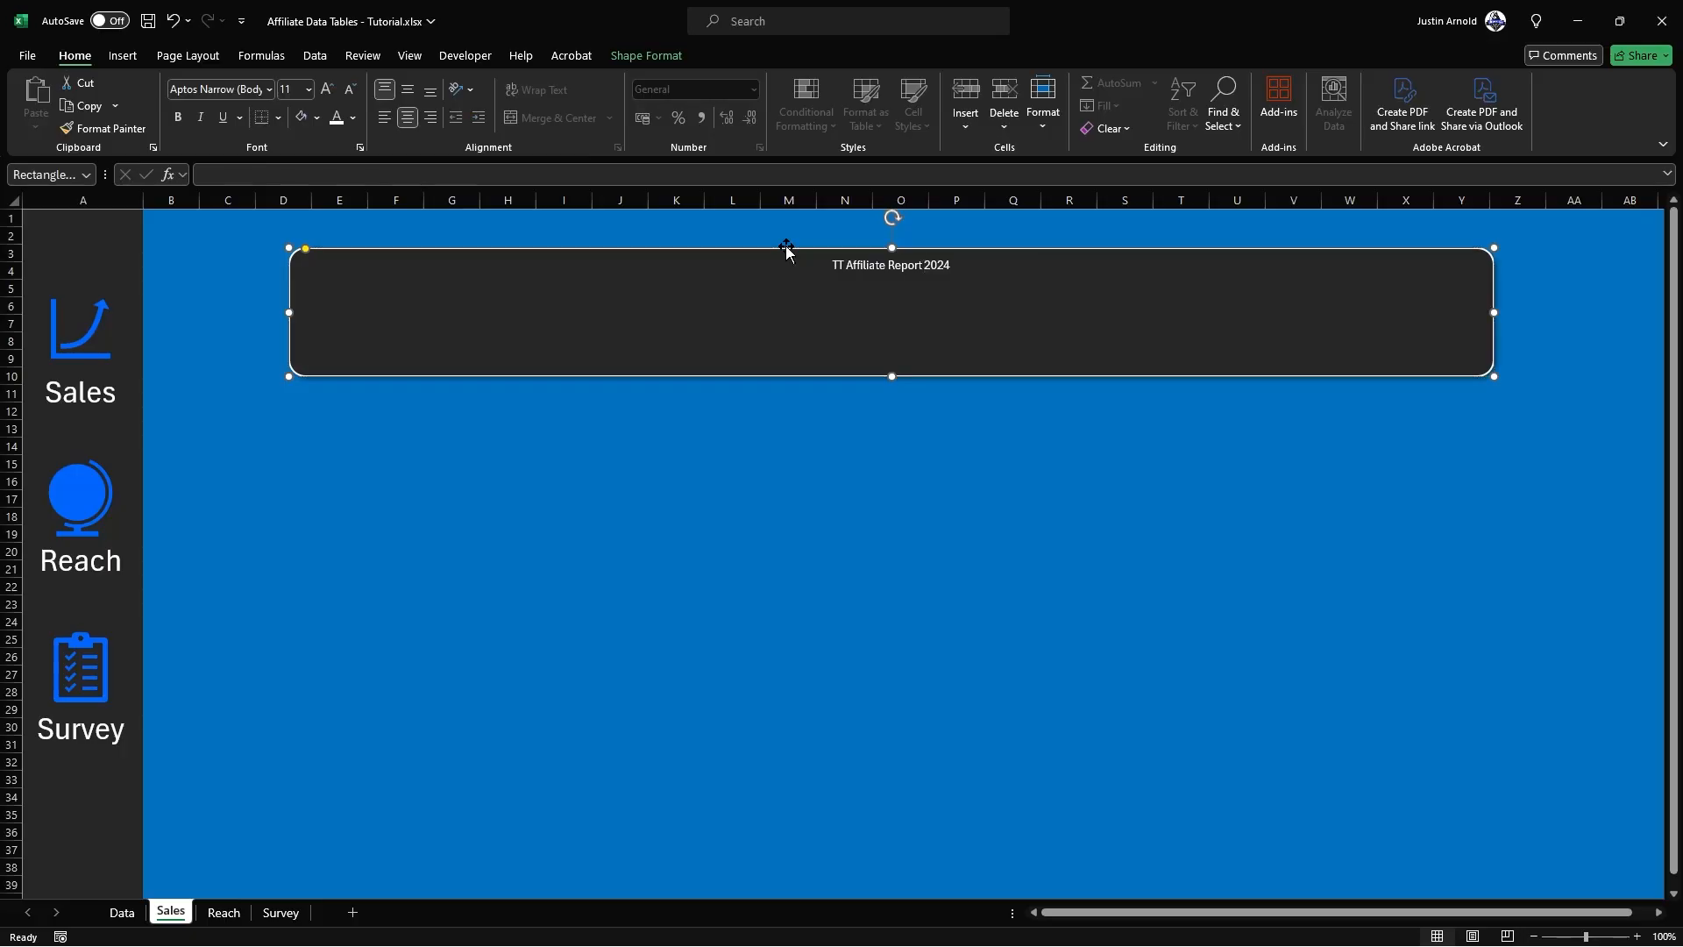
pyautogui.click(322, 93)
pyautogui.click(323, 93)
pyautogui.click(323, 93)
pyautogui.click(322, 93)
pyautogui.click(322, 93)
pyautogui.click(323, 93)
pyautogui.click(323, 93)
pyautogui.click(322, 92)
pyautogui.click(323, 93)
pyautogui.click(323, 93)
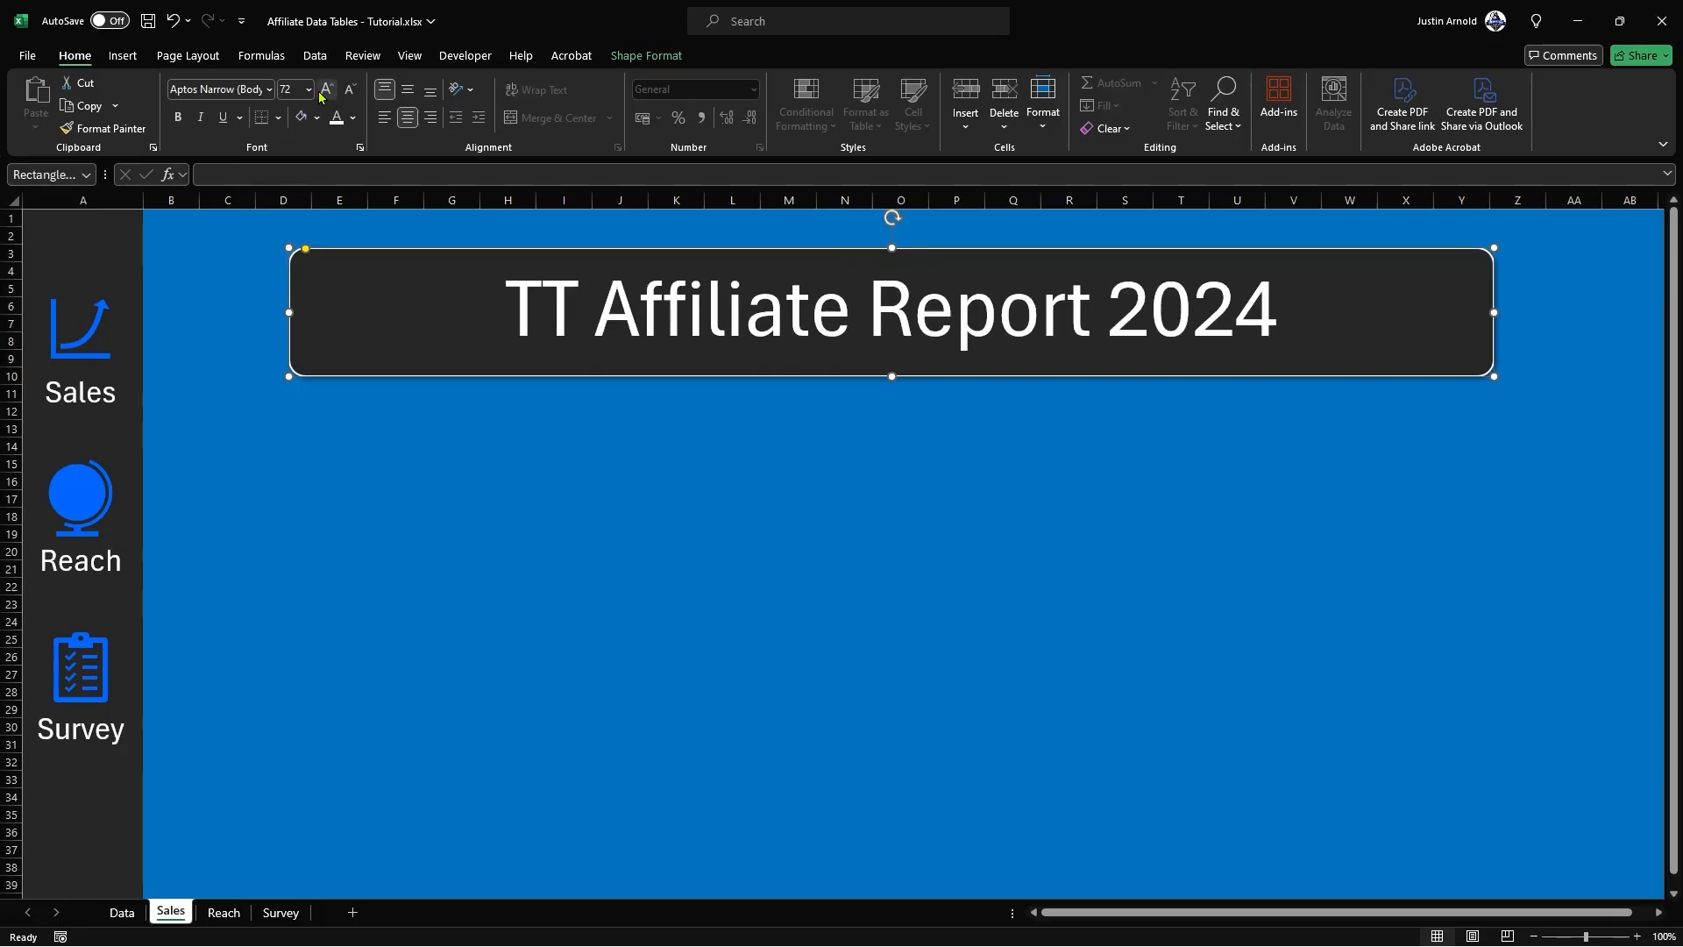
# Step: Colour the banner title in the bright blue used for the sidebar icons
pyautogui.click(351, 123)
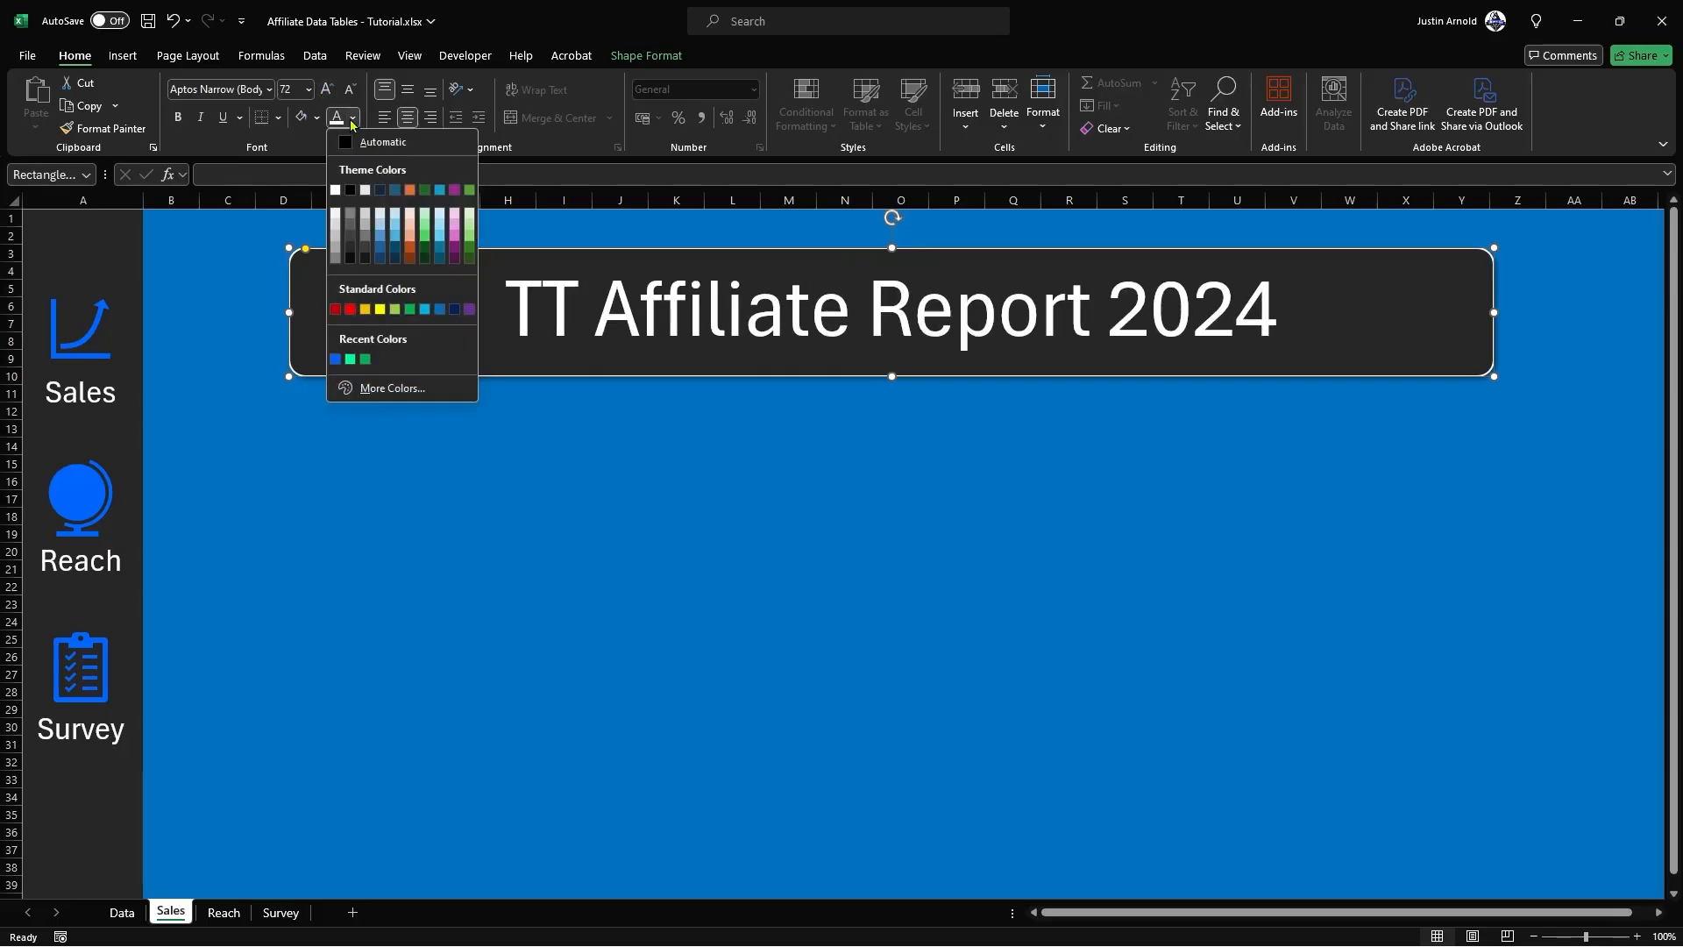
pyautogui.click(335, 359)
pyautogui.click(546, 449)
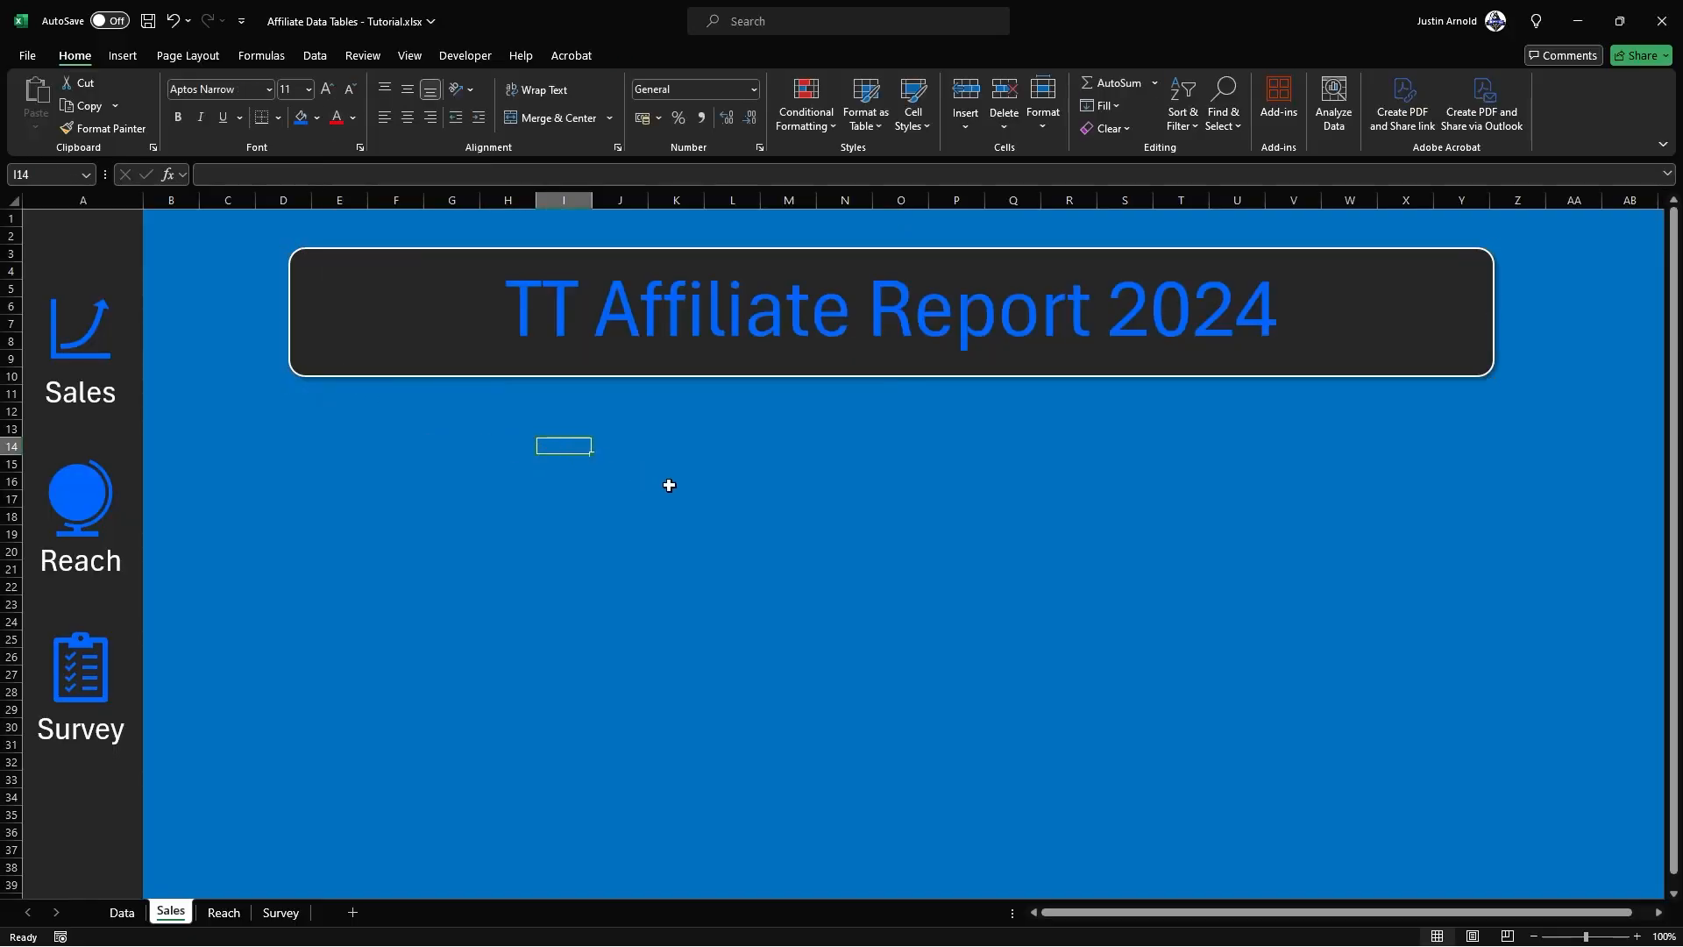
pyautogui.click(634, 486)
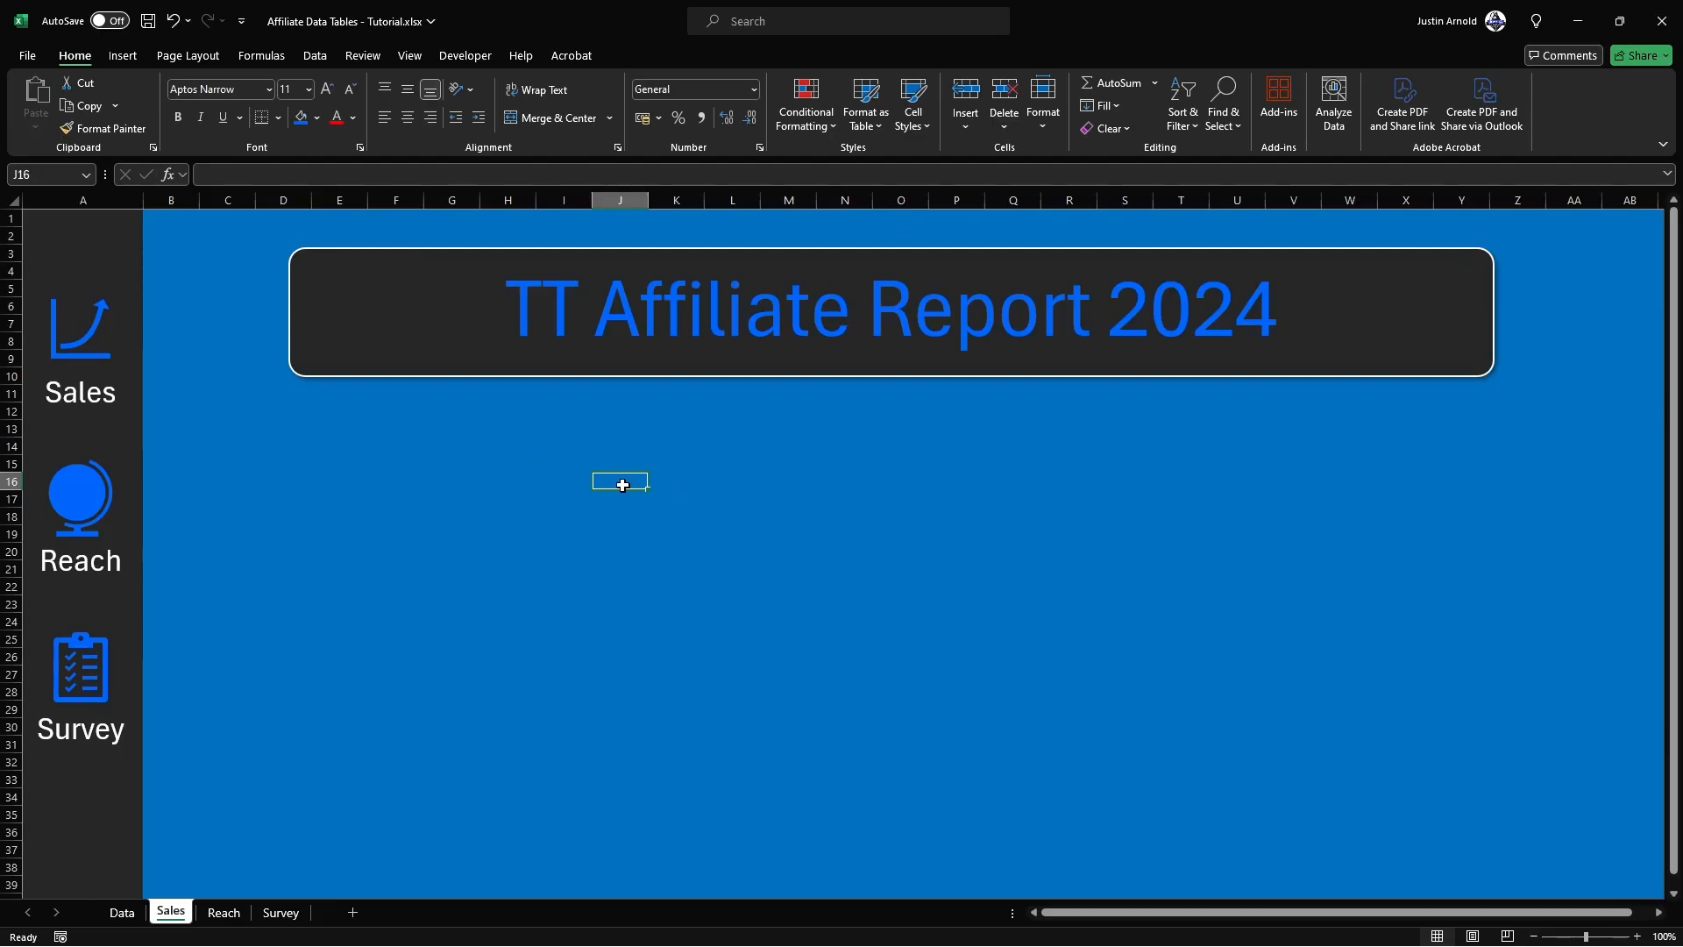
# Step: Insert The Tech Train logo picture from this device over the cells, shrink it and place it at the right end of the title banner
pyautogui.click(112, 57)
pyautogui.click(220, 105)
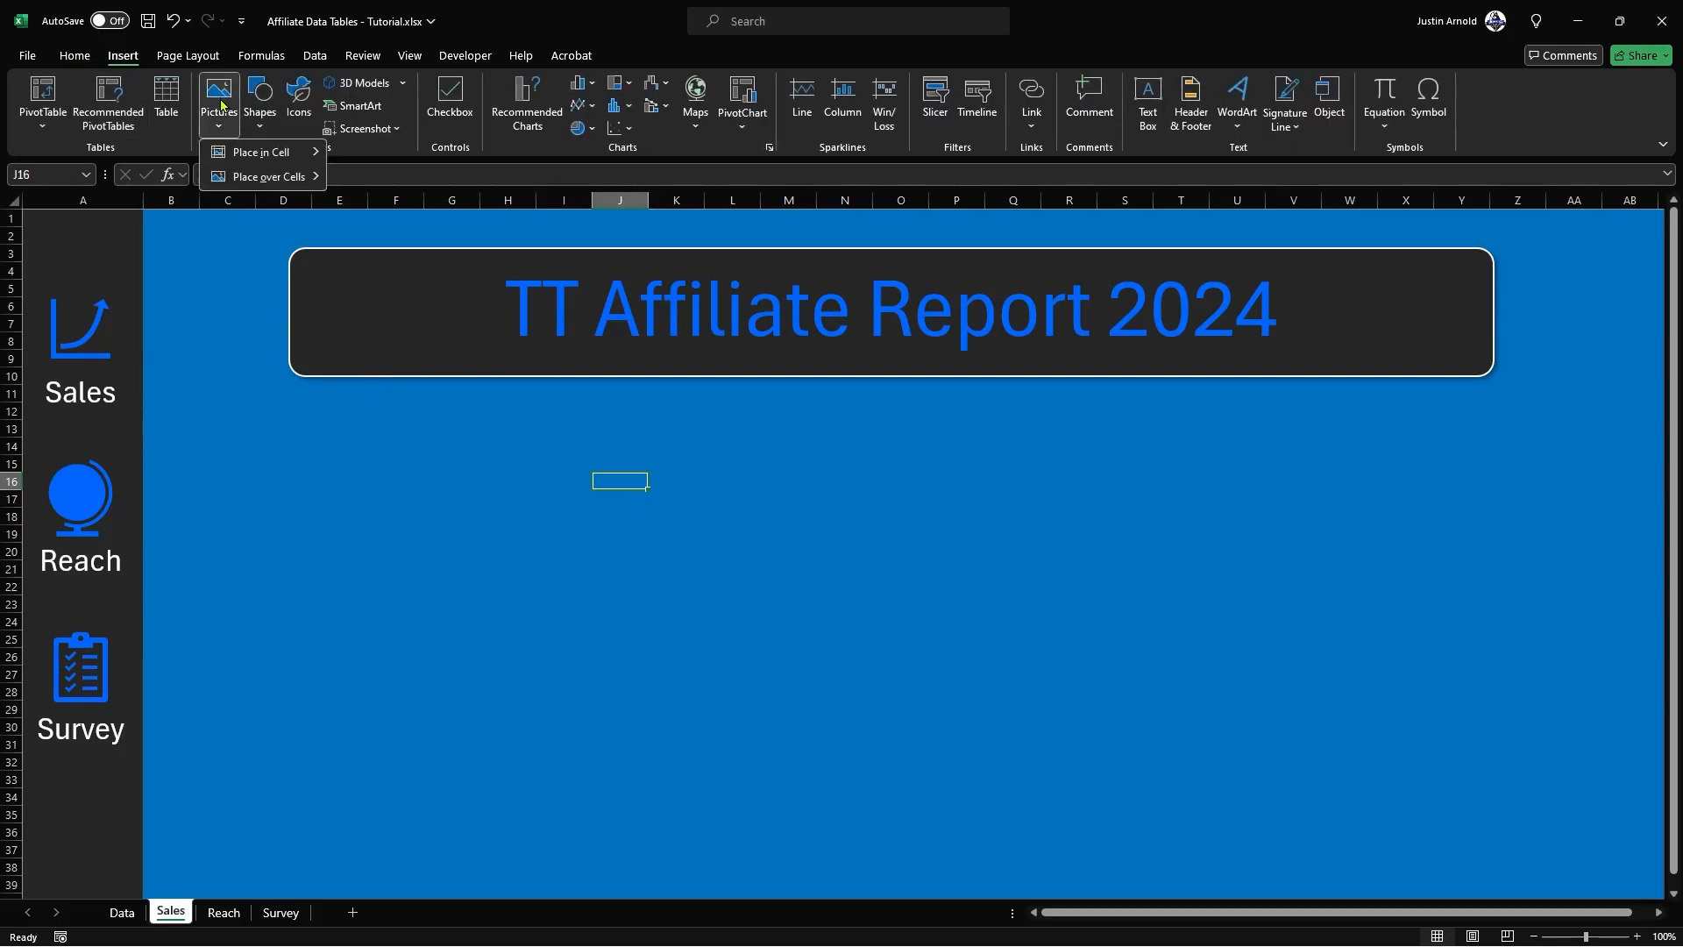
pyautogui.moveTo(272, 179)
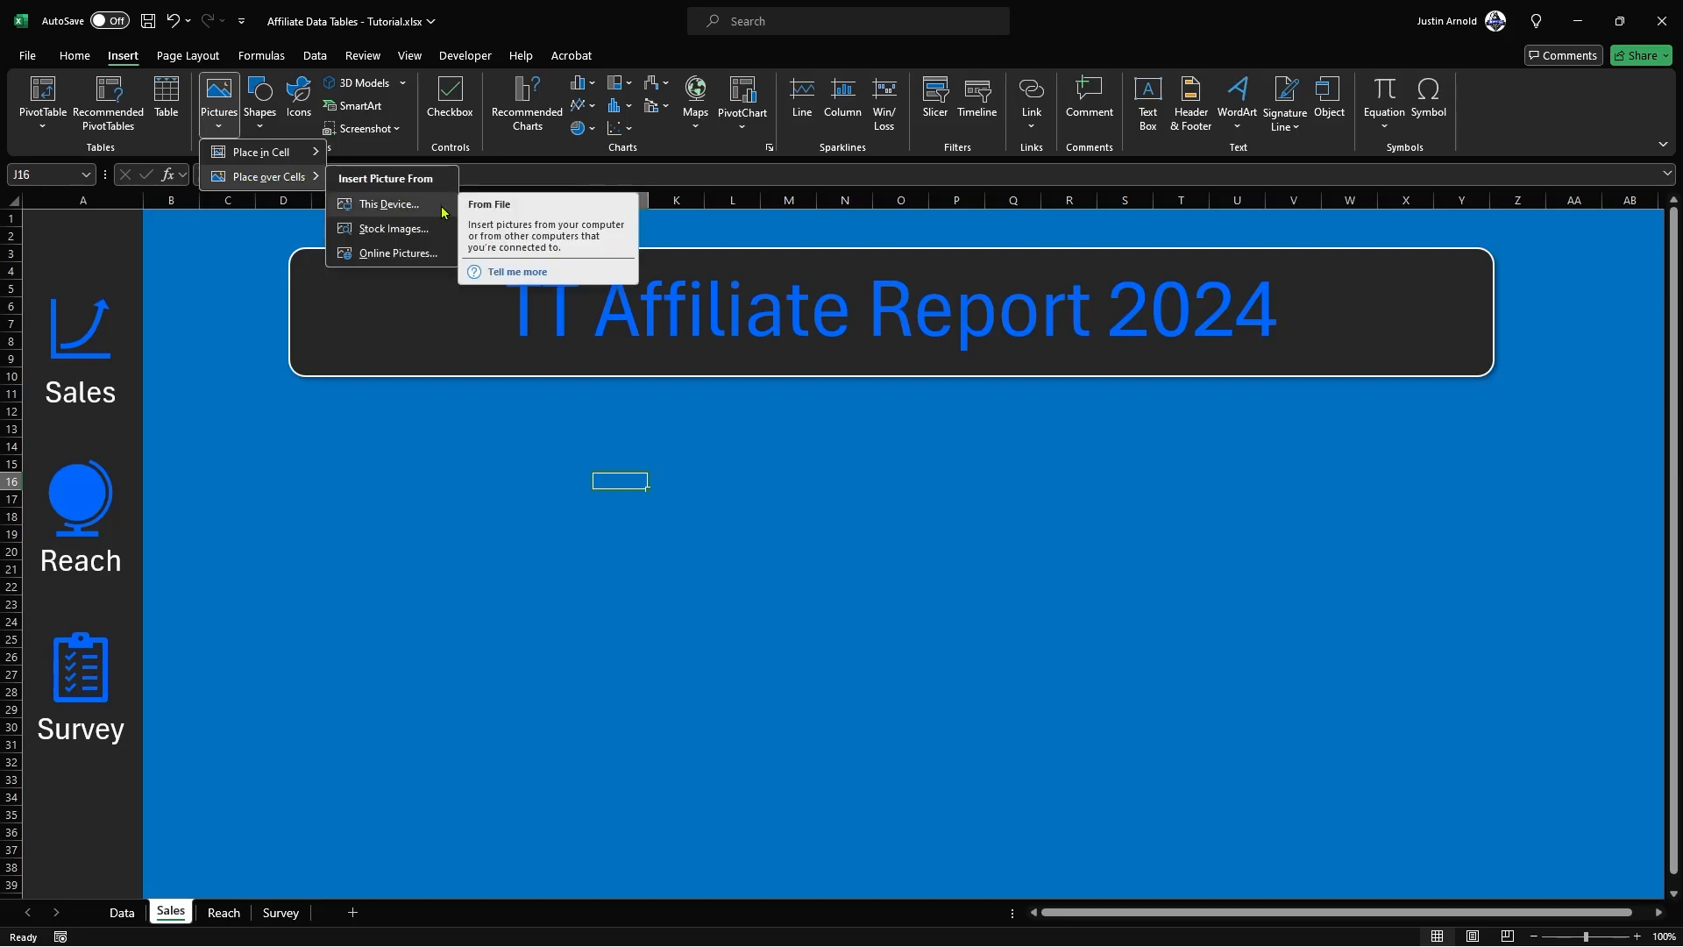
pyautogui.click(390, 203)
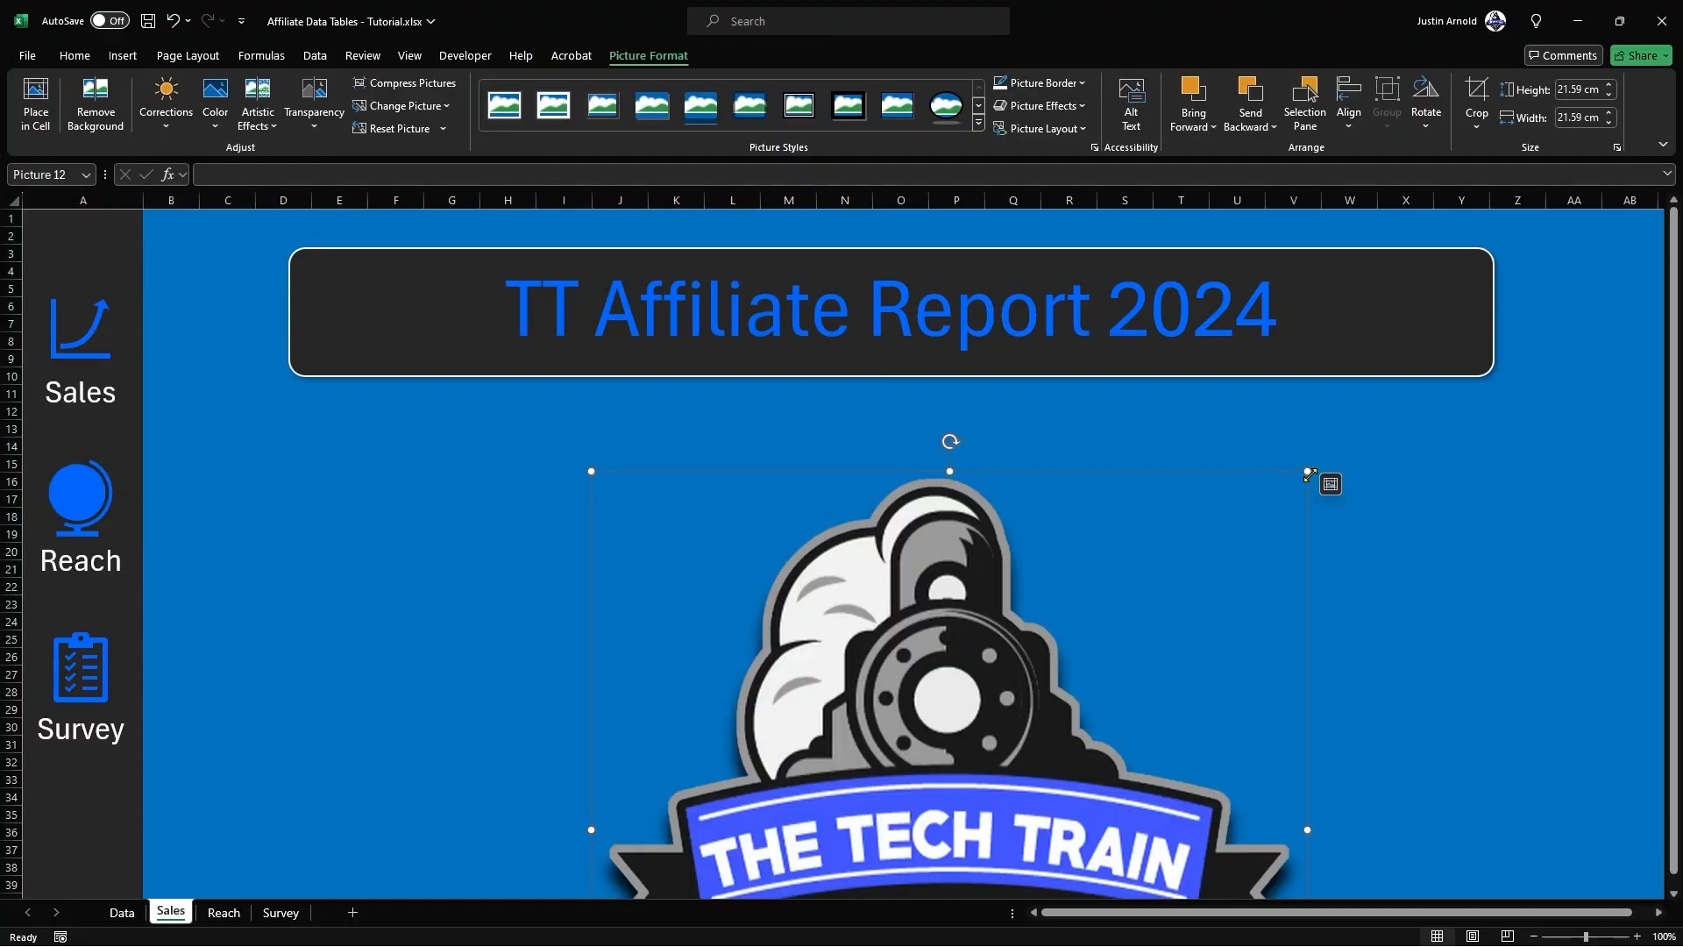
pyautogui.moveTo(1312, 477); pyautogui.dragTo(983, 786)
pyautogui.moveTo(582, 804); pyautogui.dragTo(836, 606)
pyautogui.moveTo(907, 670); pyautogui.dragTo(1381, 328)
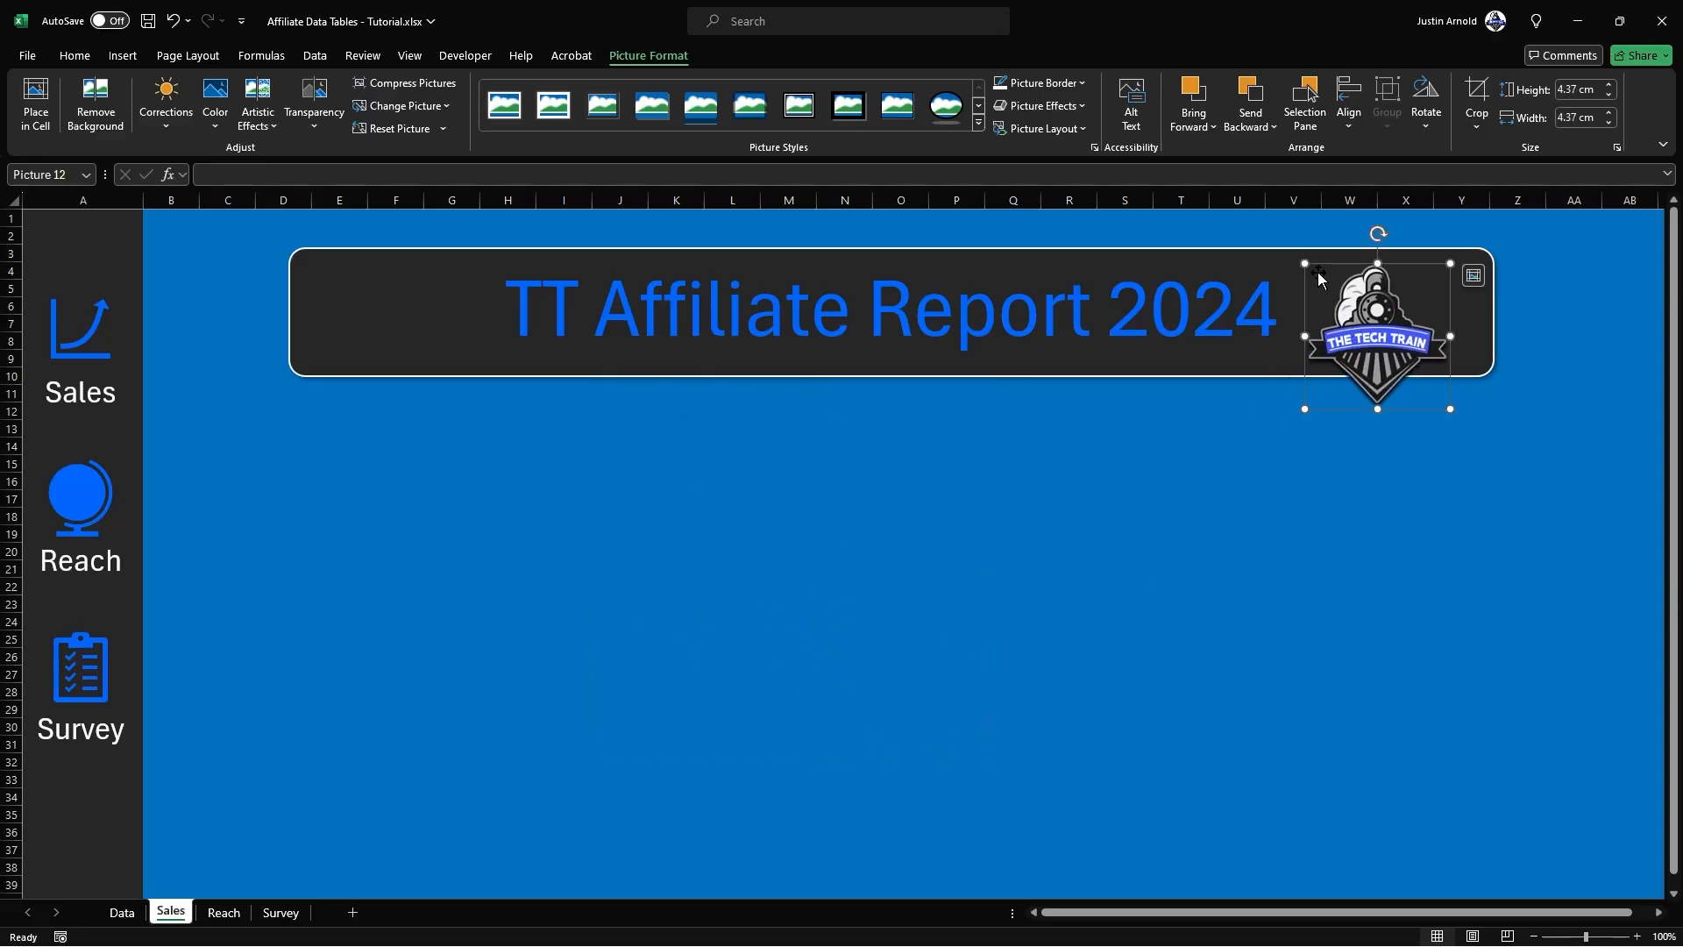
pyautogui.moveTo(1303, 261); pyautogui.dragTo(1386, 305)
pyautogui.click(913, 496)
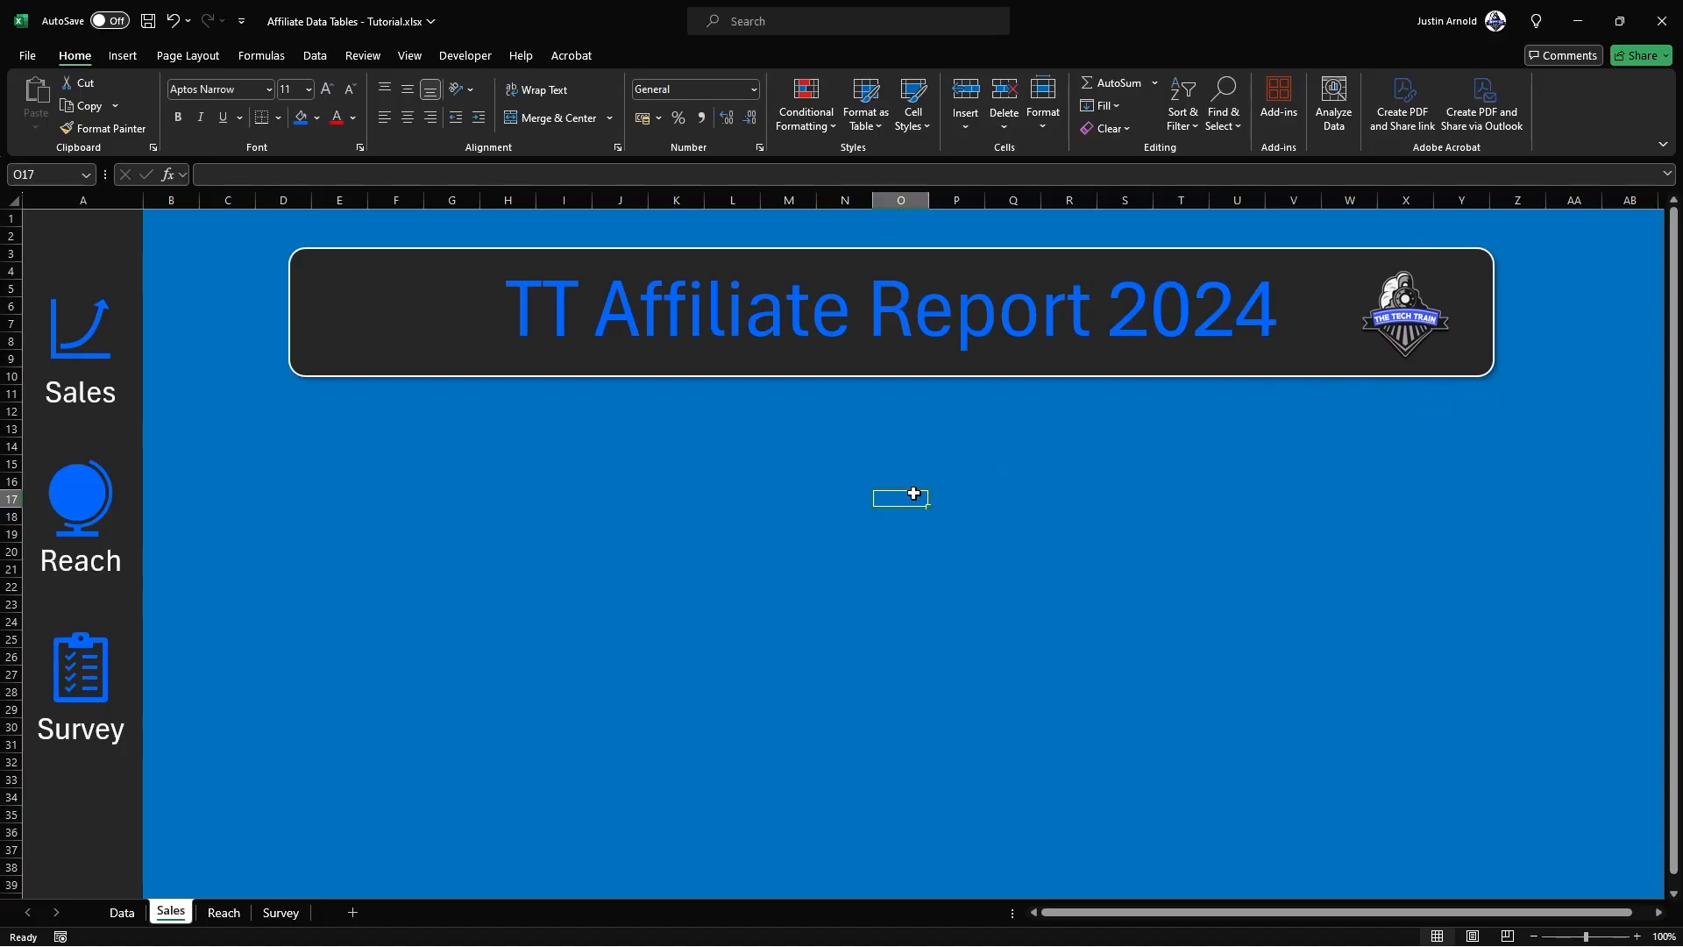
# Step: Copy the title banner into the area below it and clear the text from the copy
pyautogui.click(457, 375)
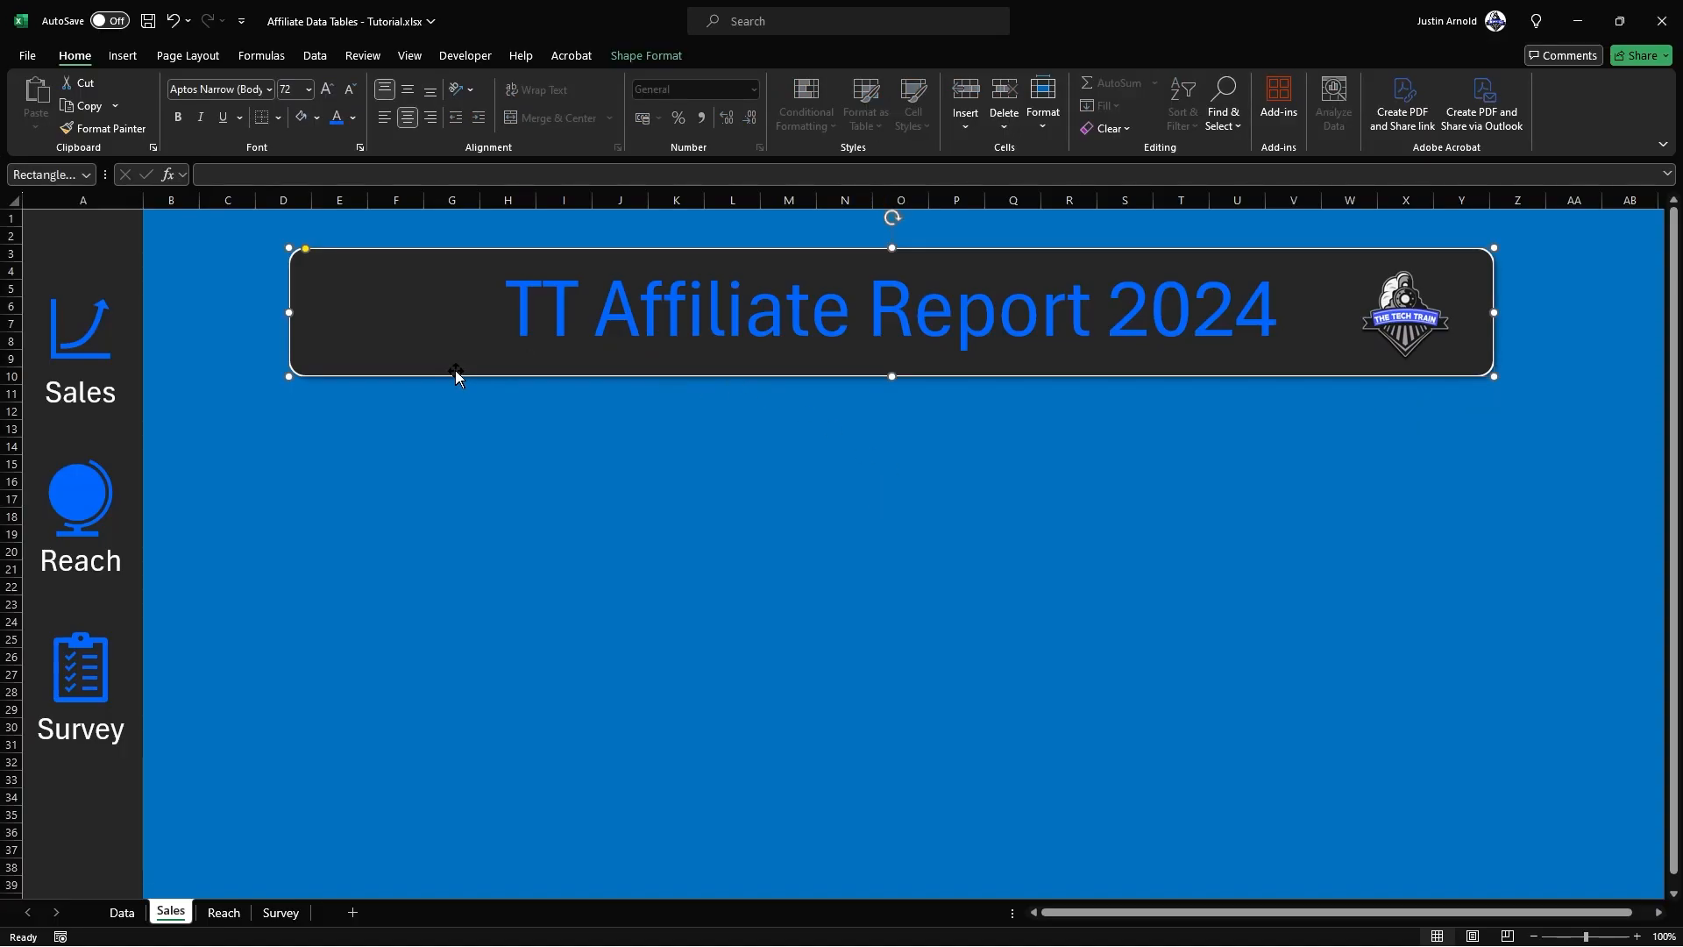
pyautogui.moveTo(553, 390); pyautogui.dragTo(474, 579)
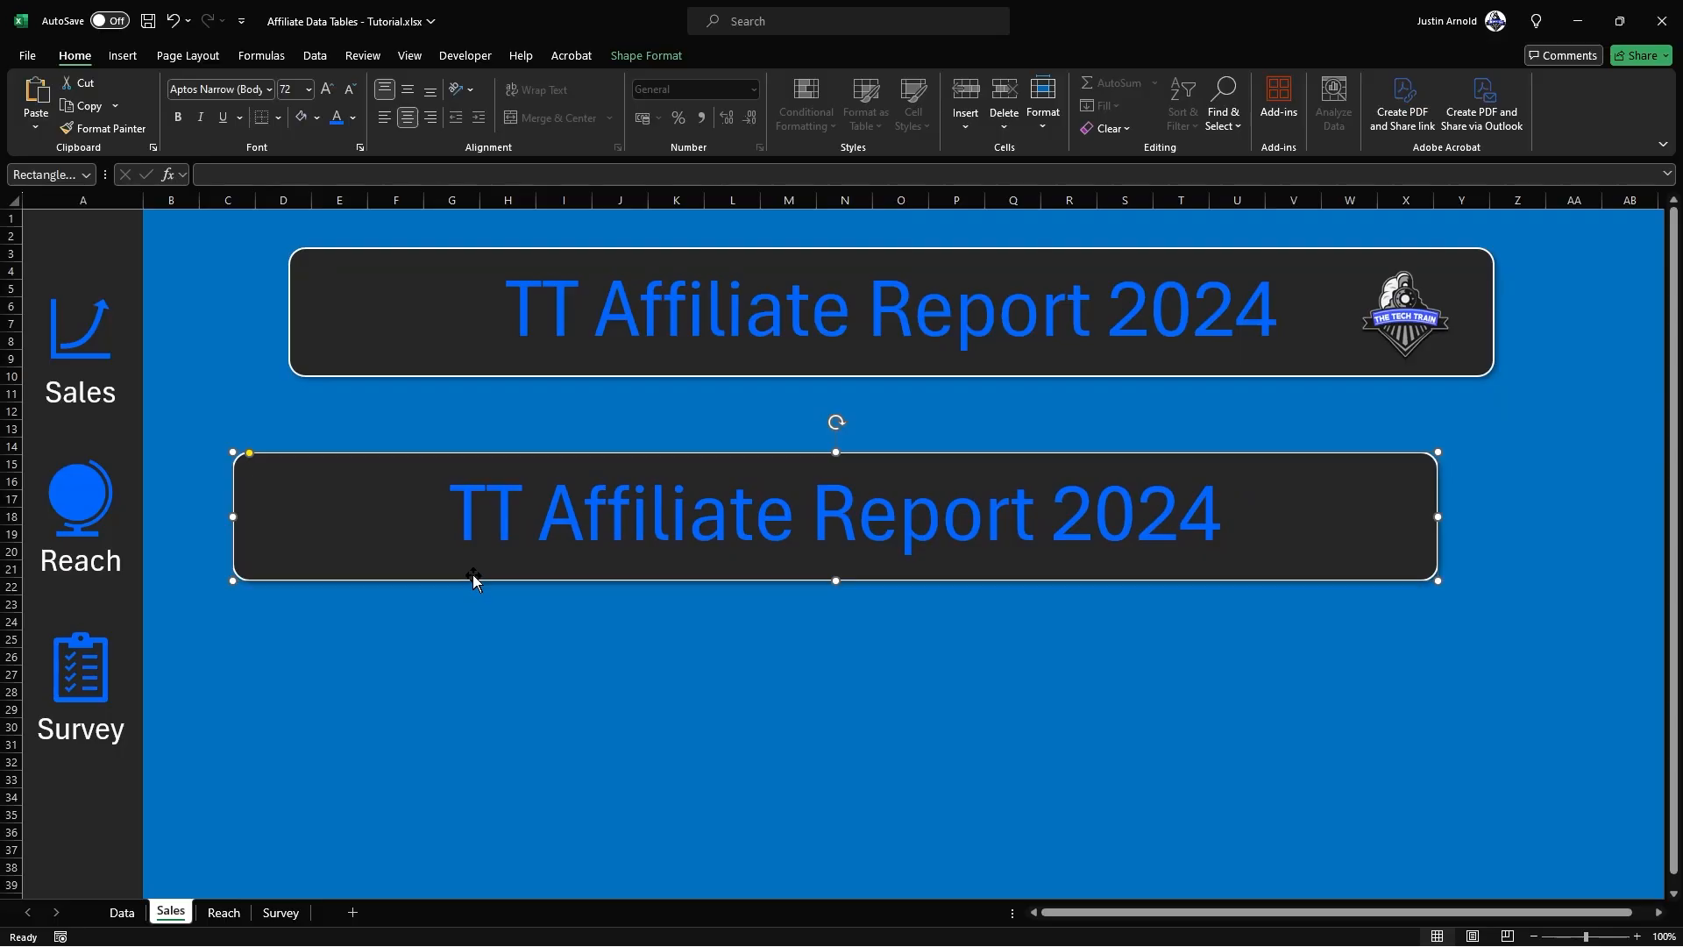
pyautogui.tripleClick(696, 517)
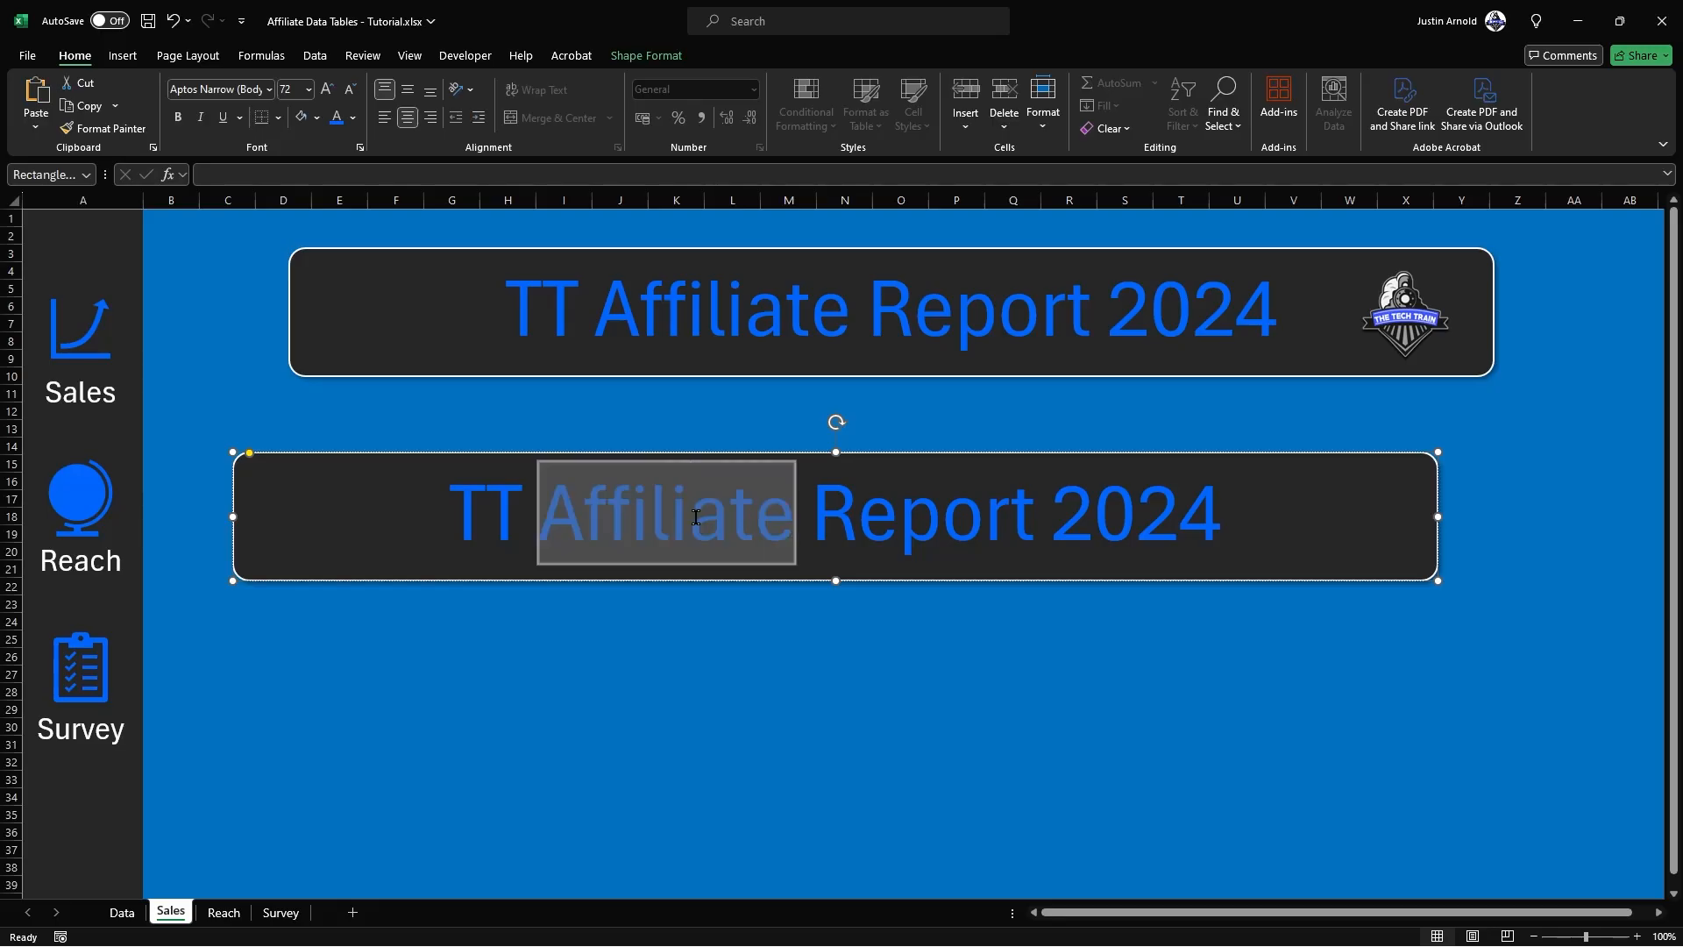
pyautogui.press('BackSpace')
# Step: Shrink the blank copy to a small panel across columns D to I in rows 12 to 17, and round its corners more
pyautogui.moveTo(1438, 581); pyautogui.dragTo(480, 547)
pyautogui.moveTo(418, 487); pyautogui.dragTo(470, 433)
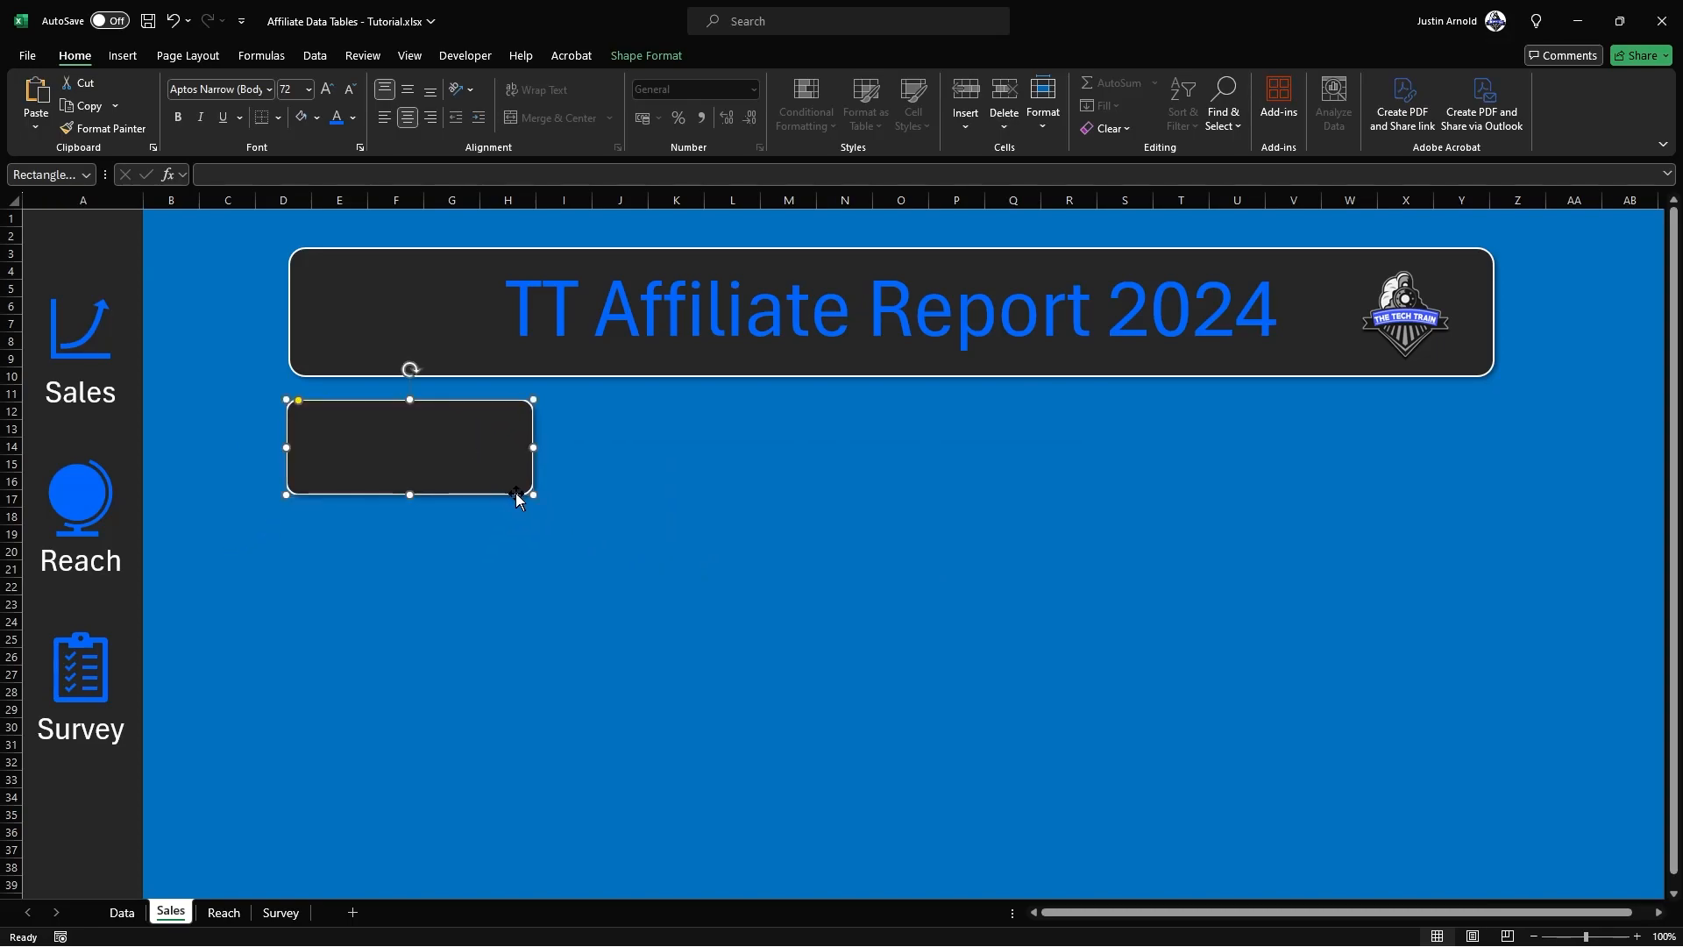
pyautogui.moveTo(530, 493); pyautogui.dragTo(573, 508)
pyautogui.press('Escape')
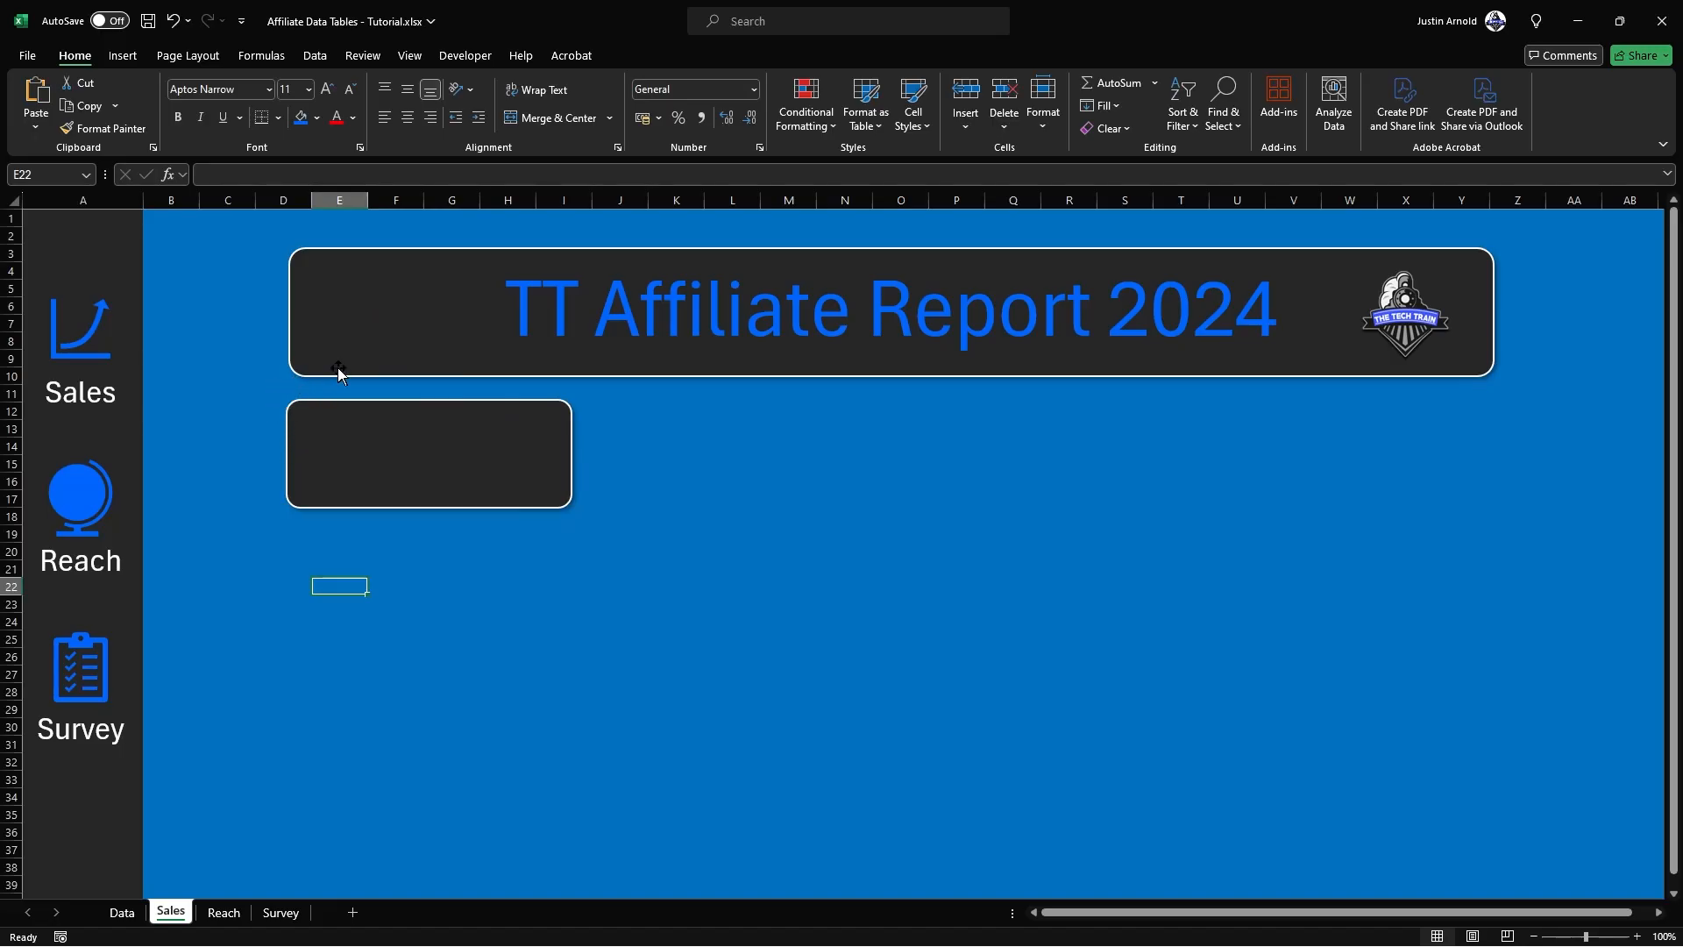
pyautogui.click(330, 420)
pyautogui.moveTo(300, 402); pyautogui.dragTo(307, 405)
pyautogui.click(653, 442)
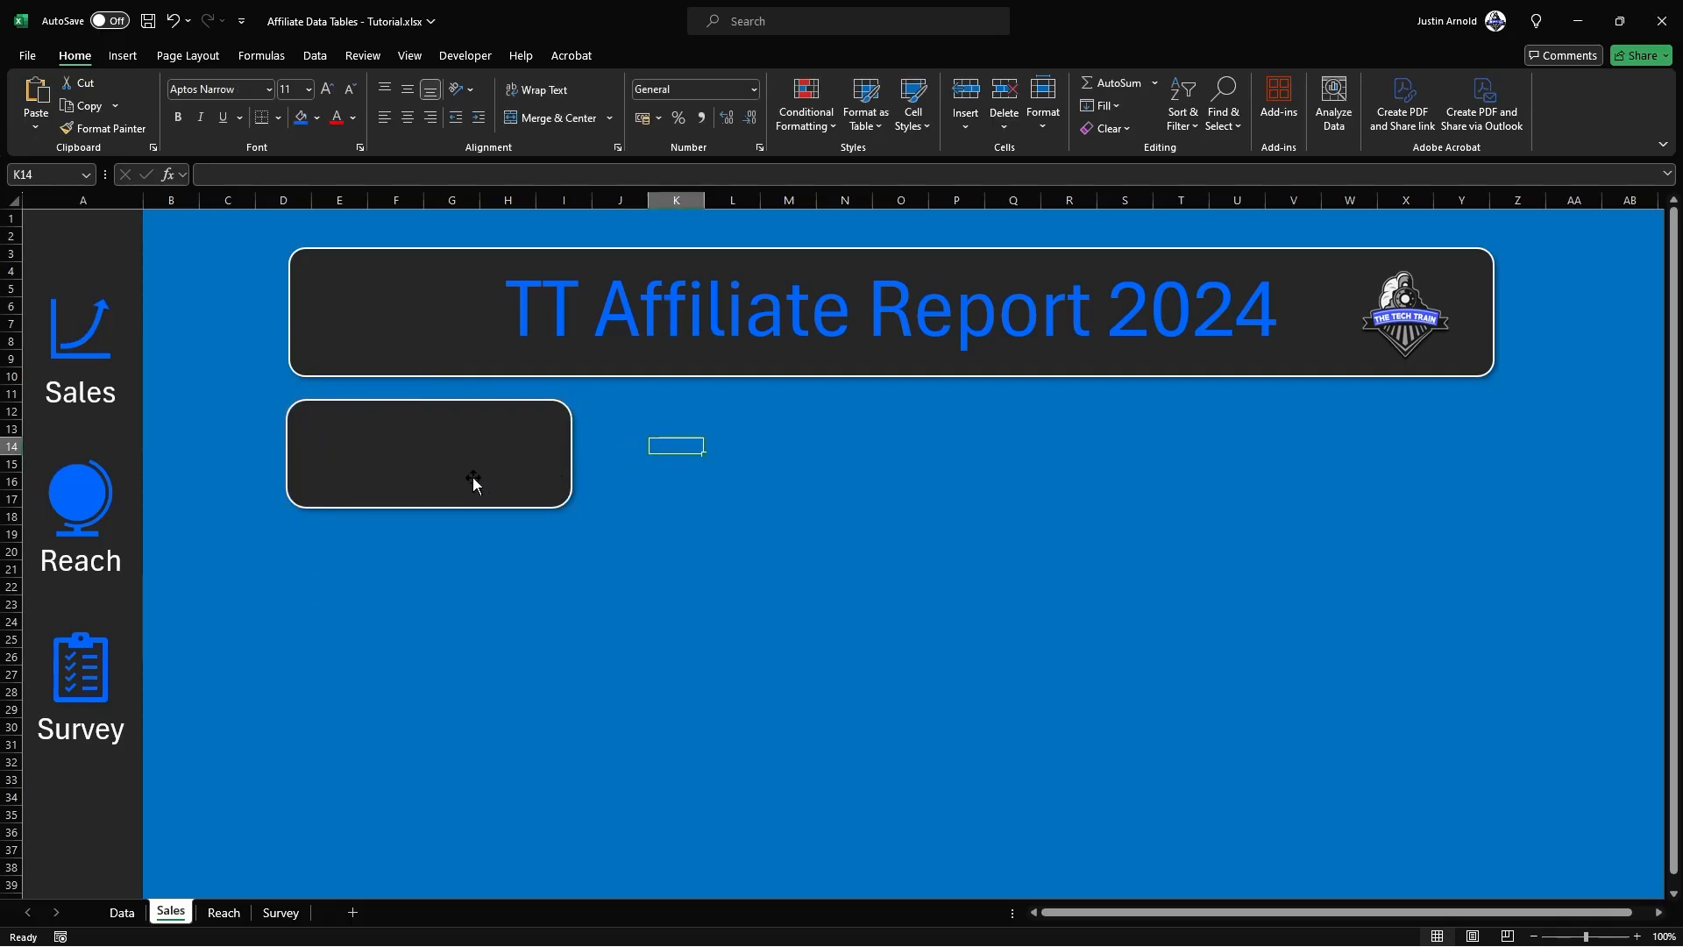
# Step: Widen the small panel to about 9.4 cm and duplicate it twice to its right
pyautogui.click(558, 494)
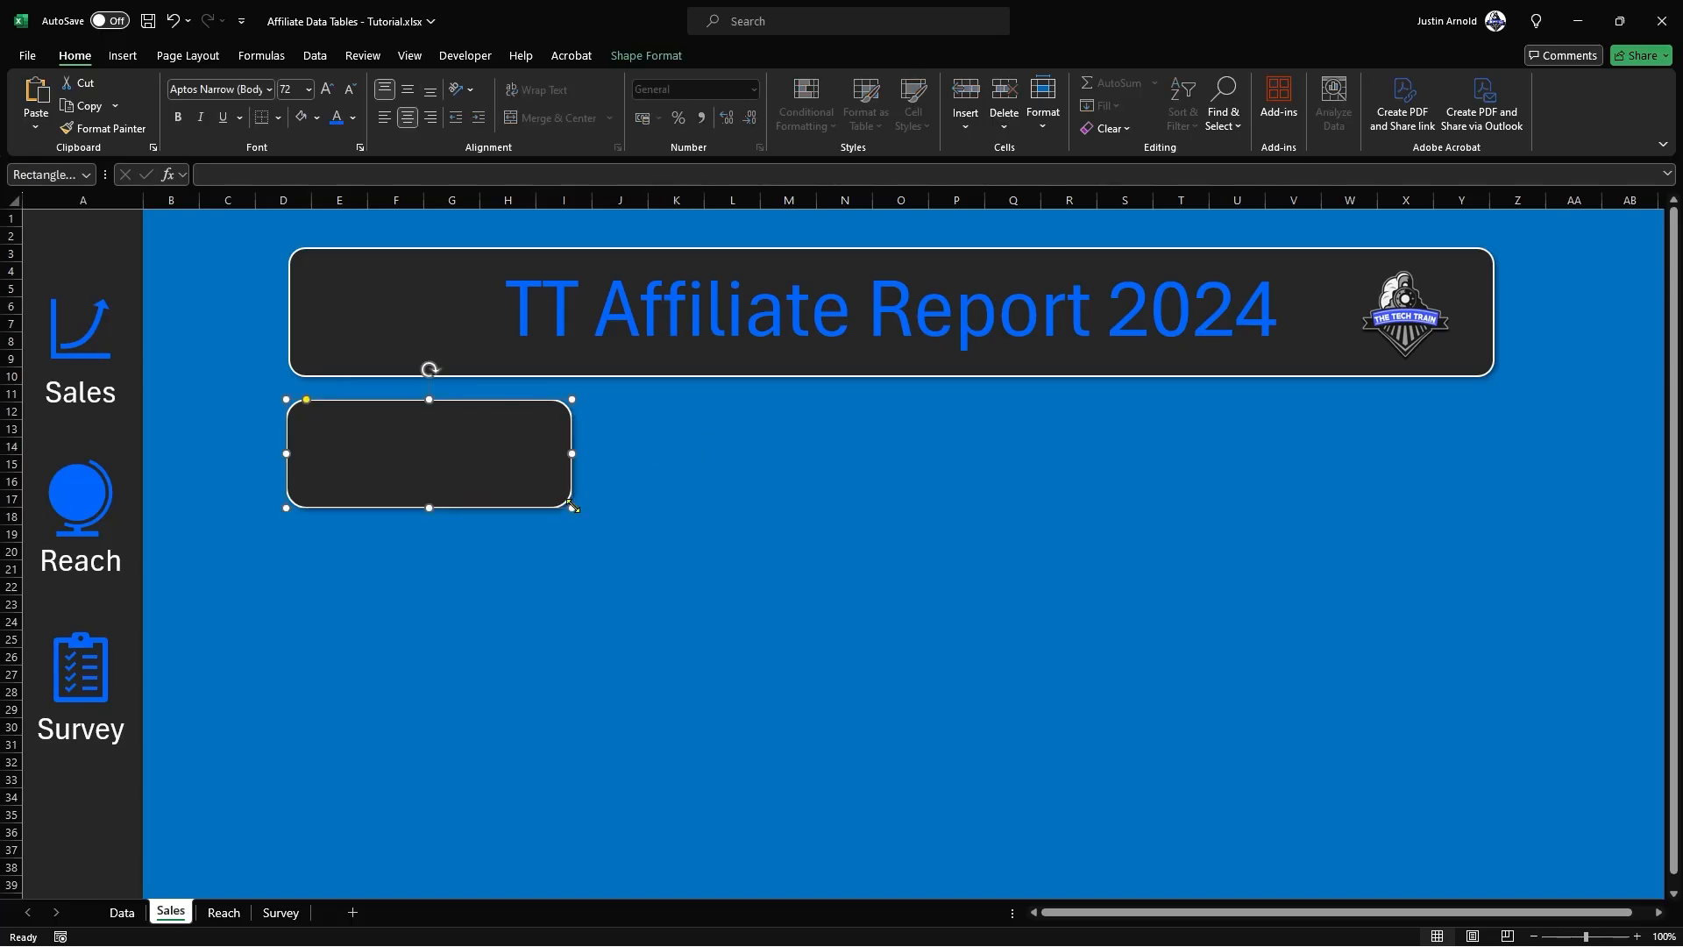
pyautogui.moveTo(572, 453); pyautogui.dragTo(858, 505)
pyautogui.hotkey('ctrl', 'd')
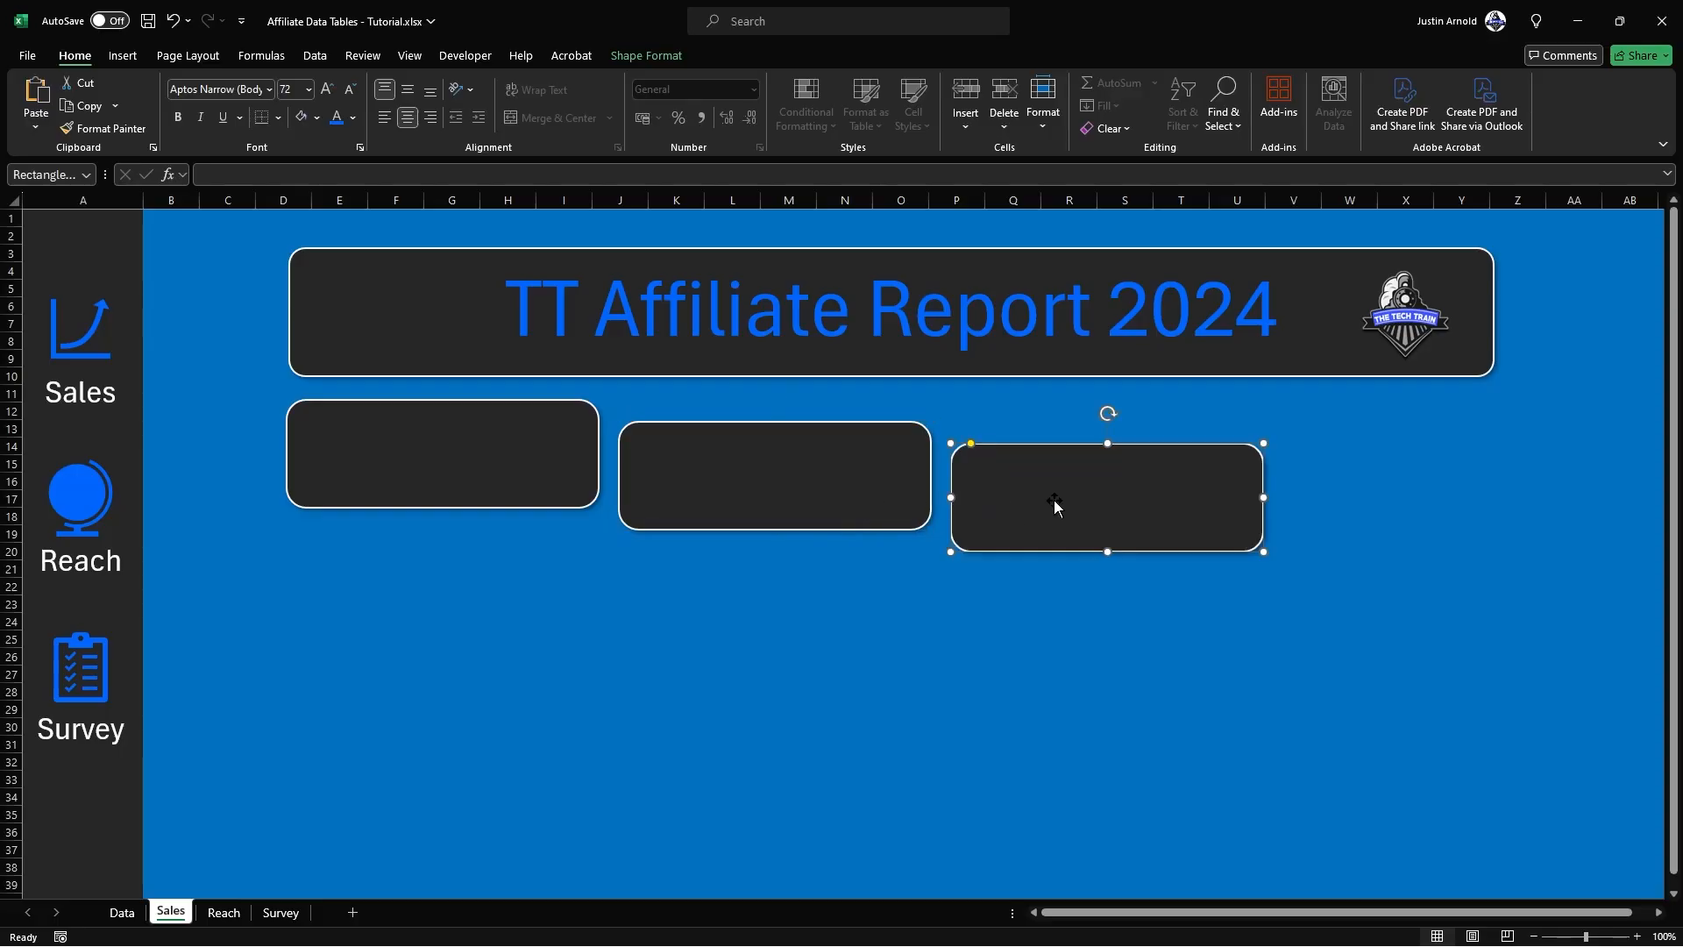
# Step: Enlarge the third panel to about 15.1 cm wide and 10.6 cm high, reduce its corner rounding and nudge it closer to the second
pyautogui.moveTo(1263, 552); pyautogui.dragTo(1449, 795)
pyautogui.moveTo(1014, 446); pyautogui.dragTo(973, 444)
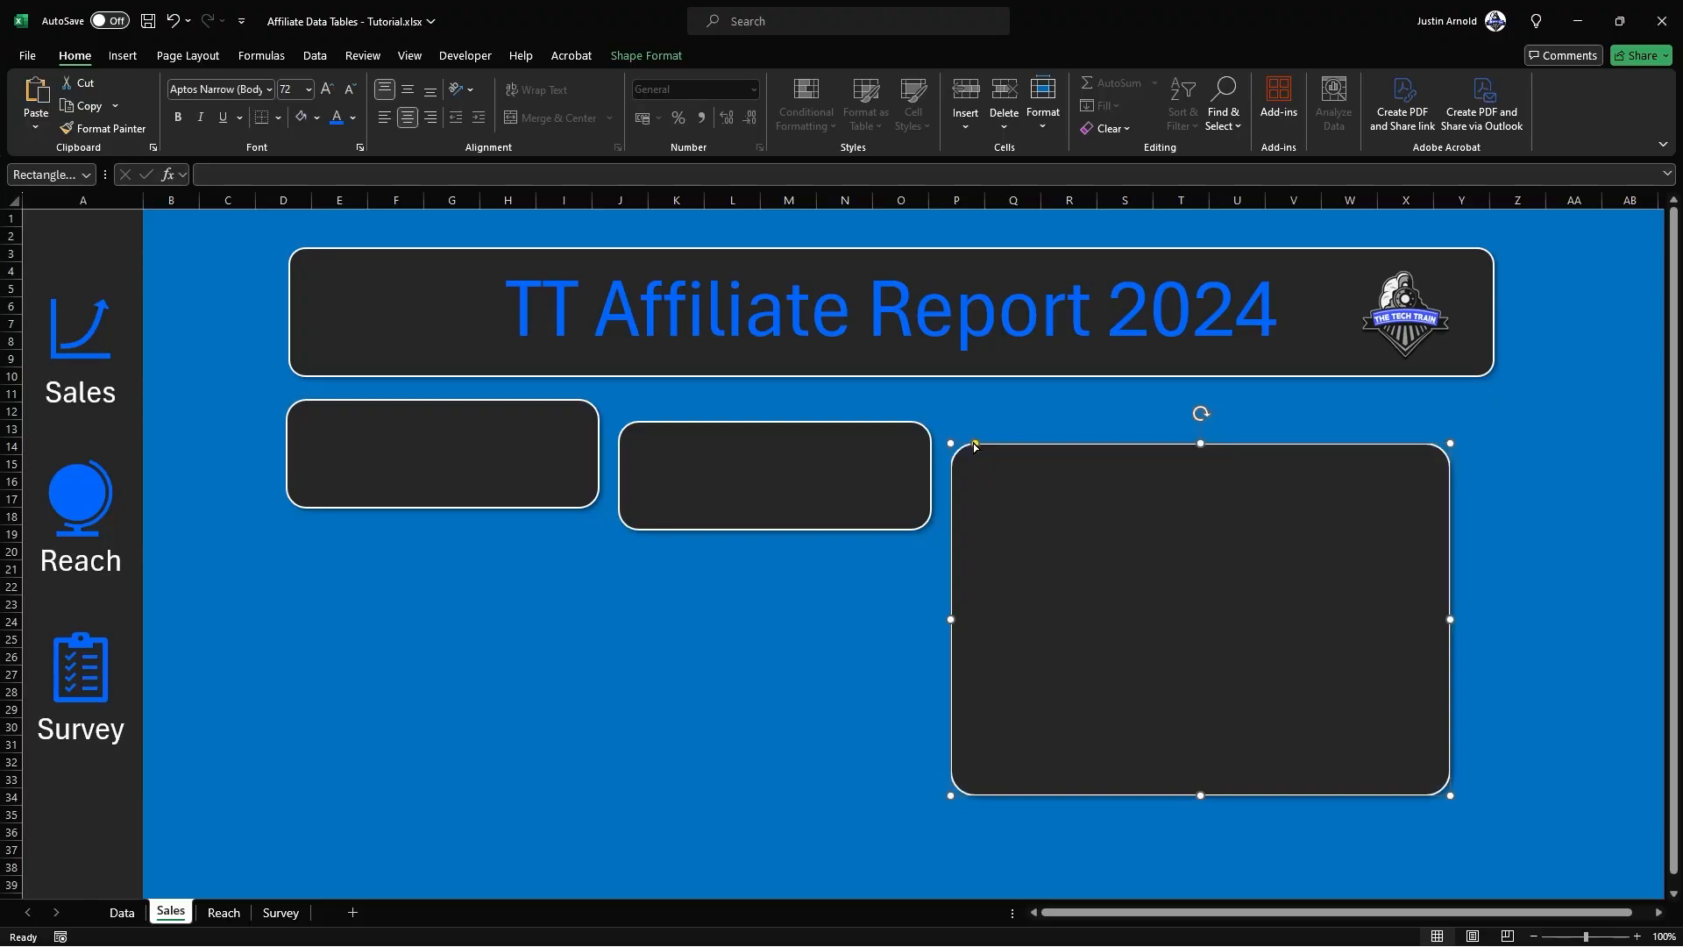
pyautogui.moveTo(1150, 541); pyautogui.dragTo(1146, 539)
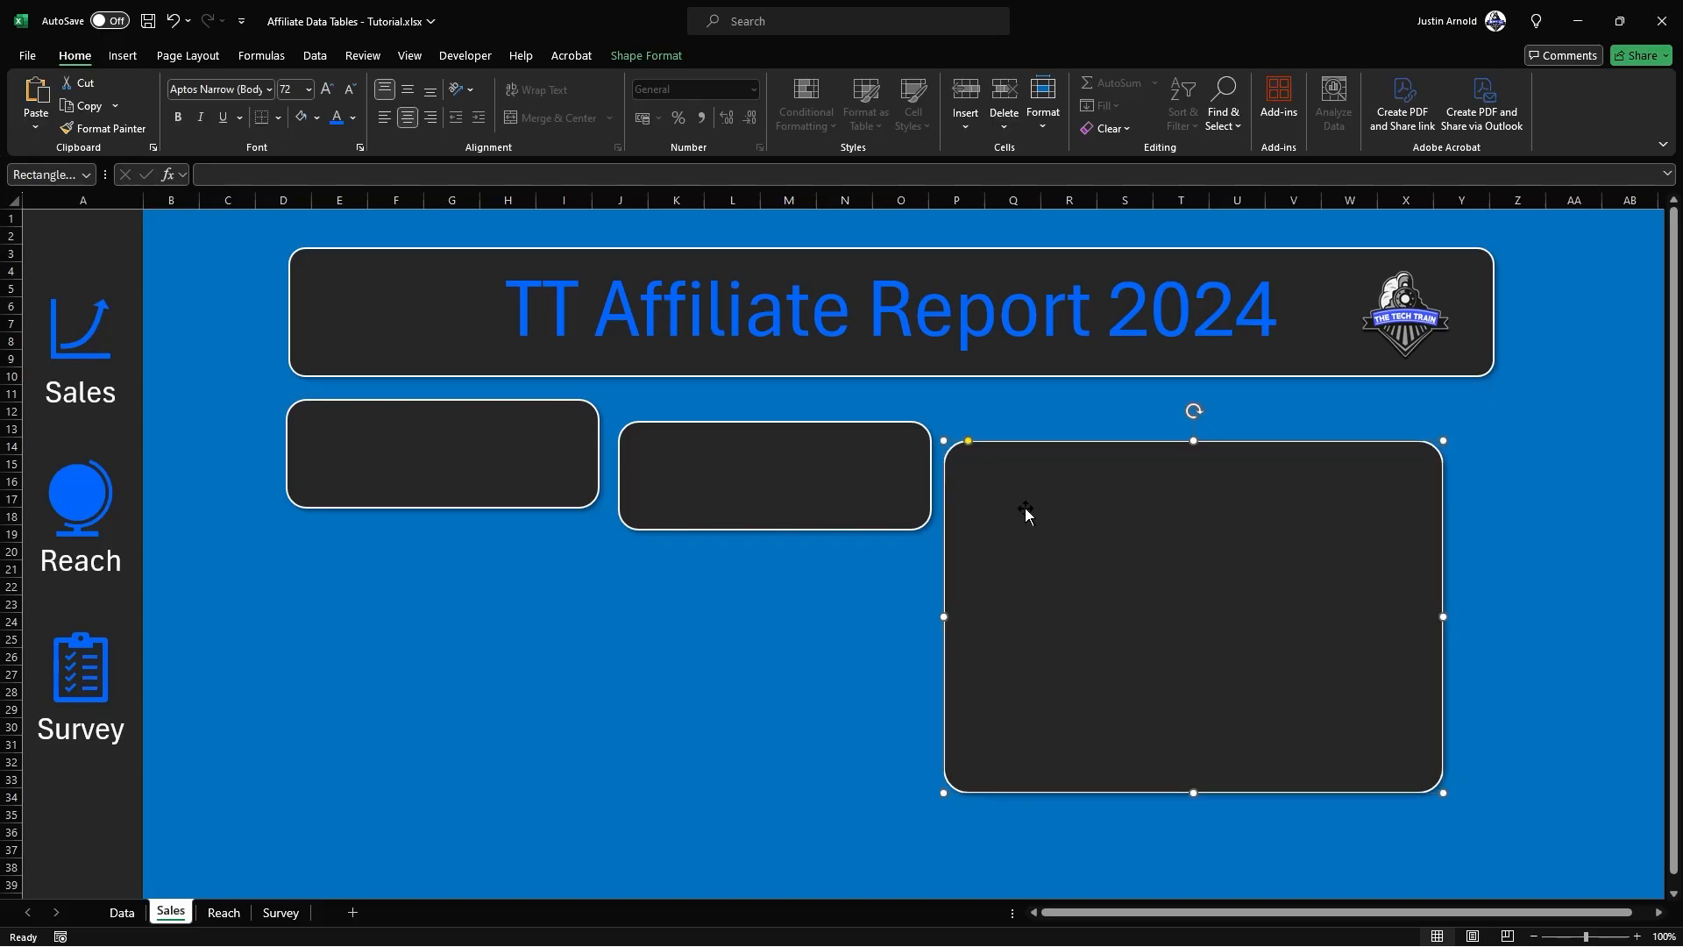
# Step: Align the two small panels and the large panel along their top edges
pyautogui.keyDown('shift'); pyautogui.click(849, 471); pyautogui.keyUp('shift')
pyautogui.keyDown('shift'); pyautogui.click(501, 441); pyautogui.keyUp('shift')
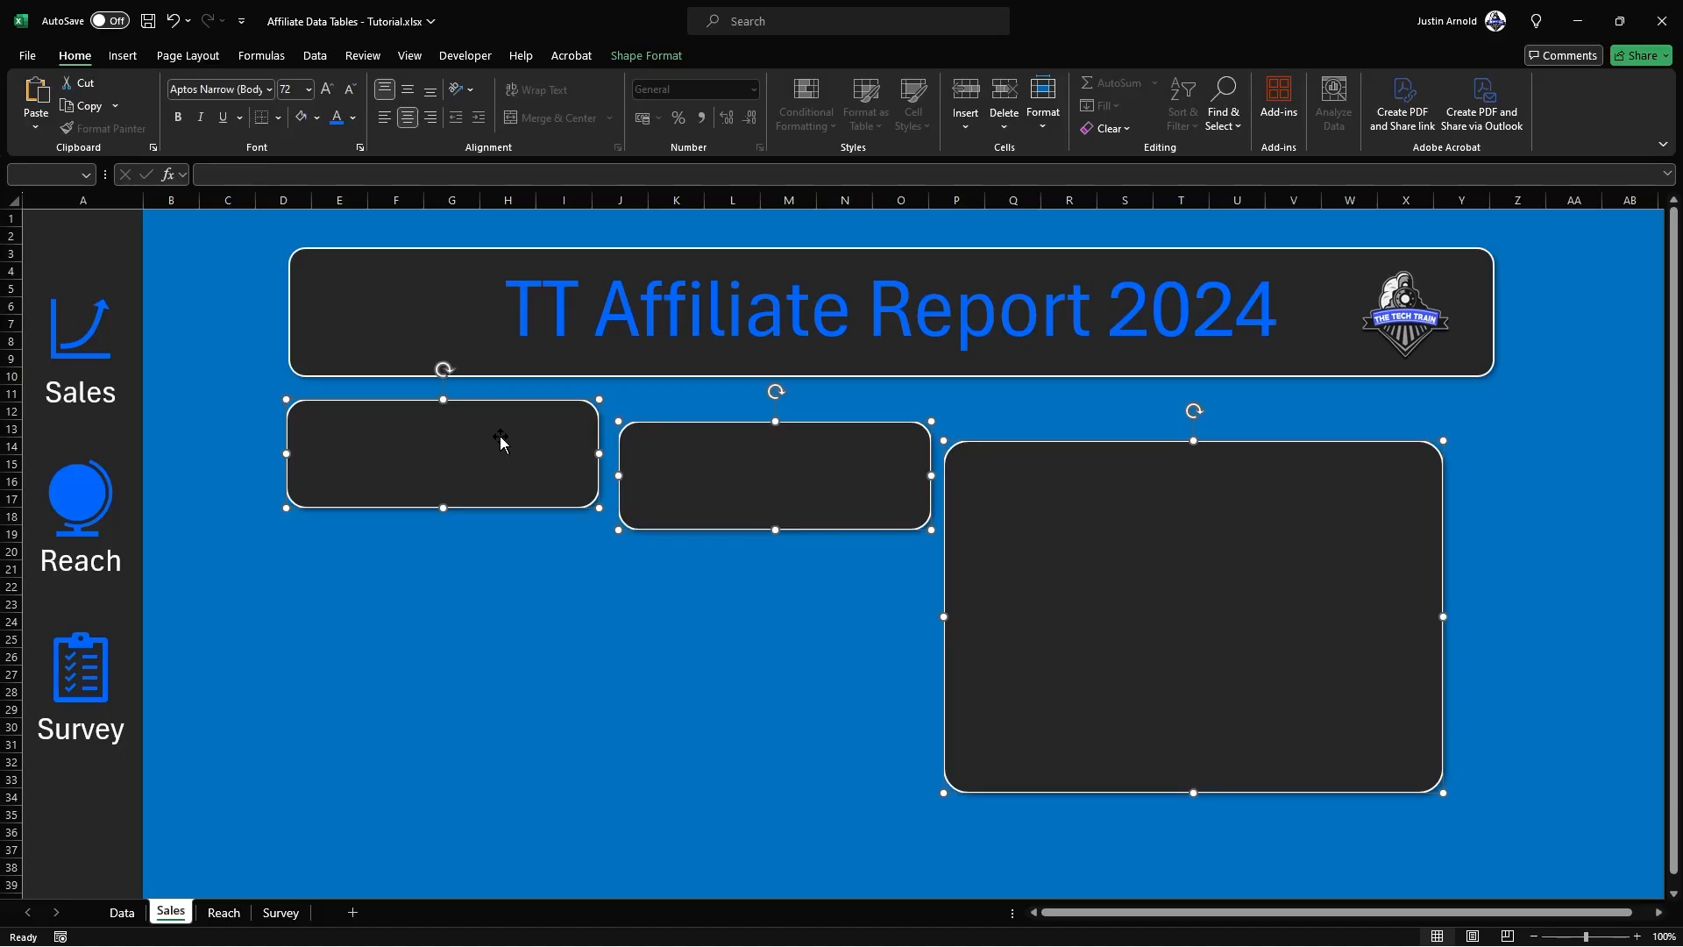
pyautogui.click(643, 56)
pyautogui.click(1236, 103)
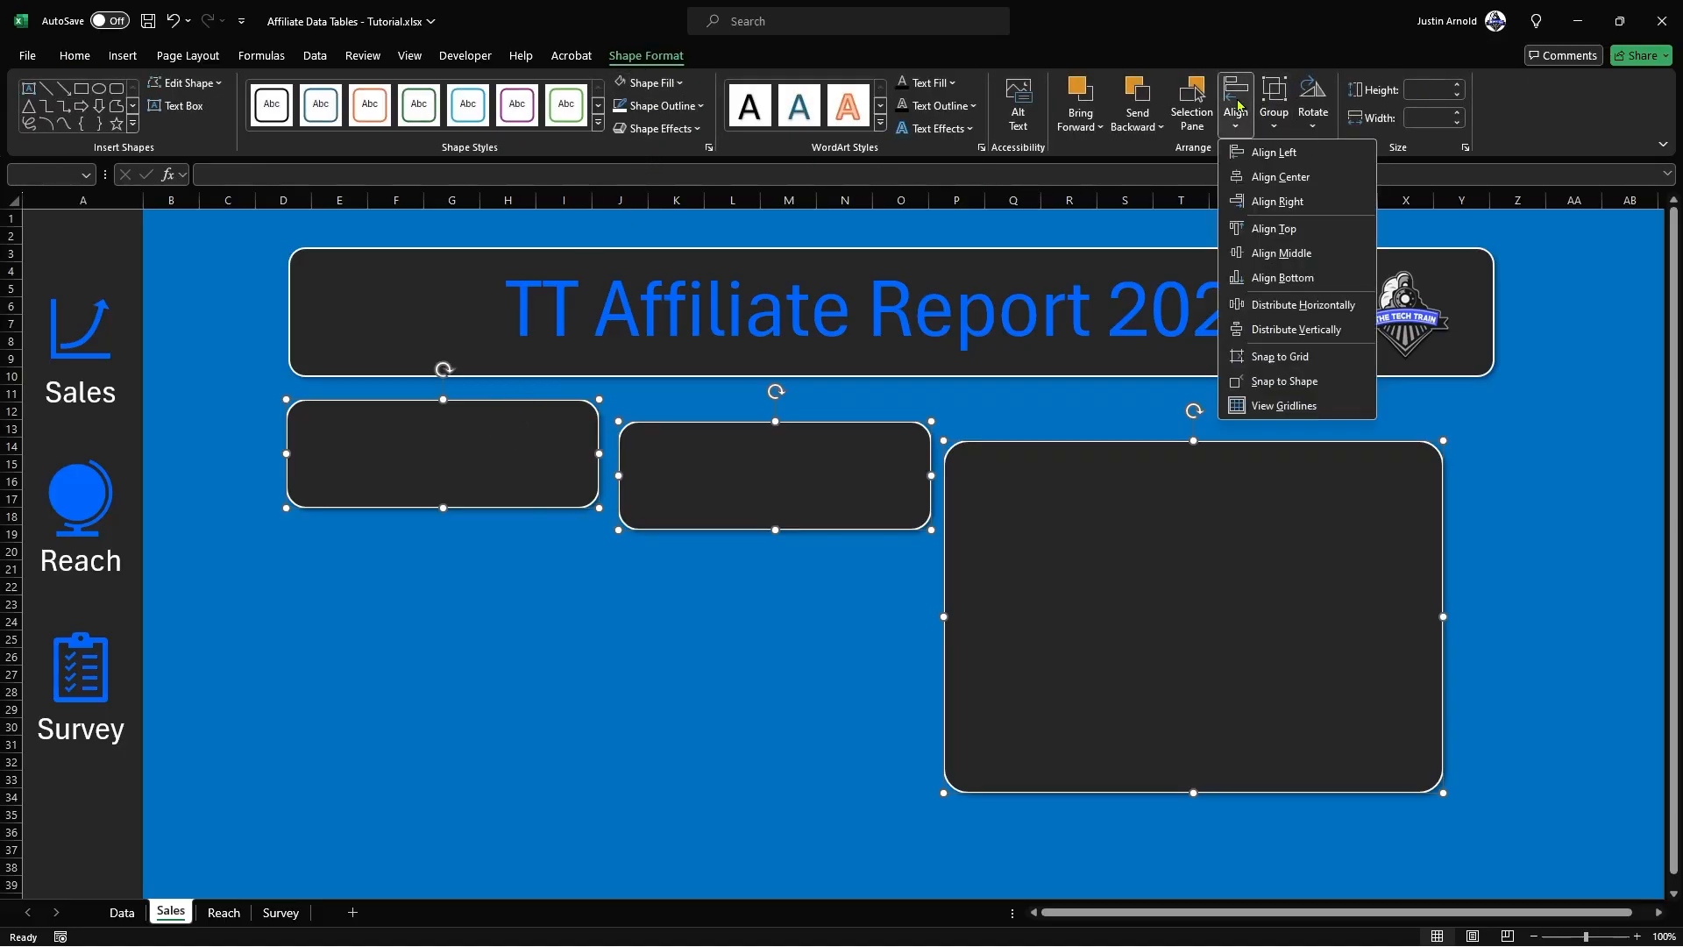
pyautogui.click(1289, 230)
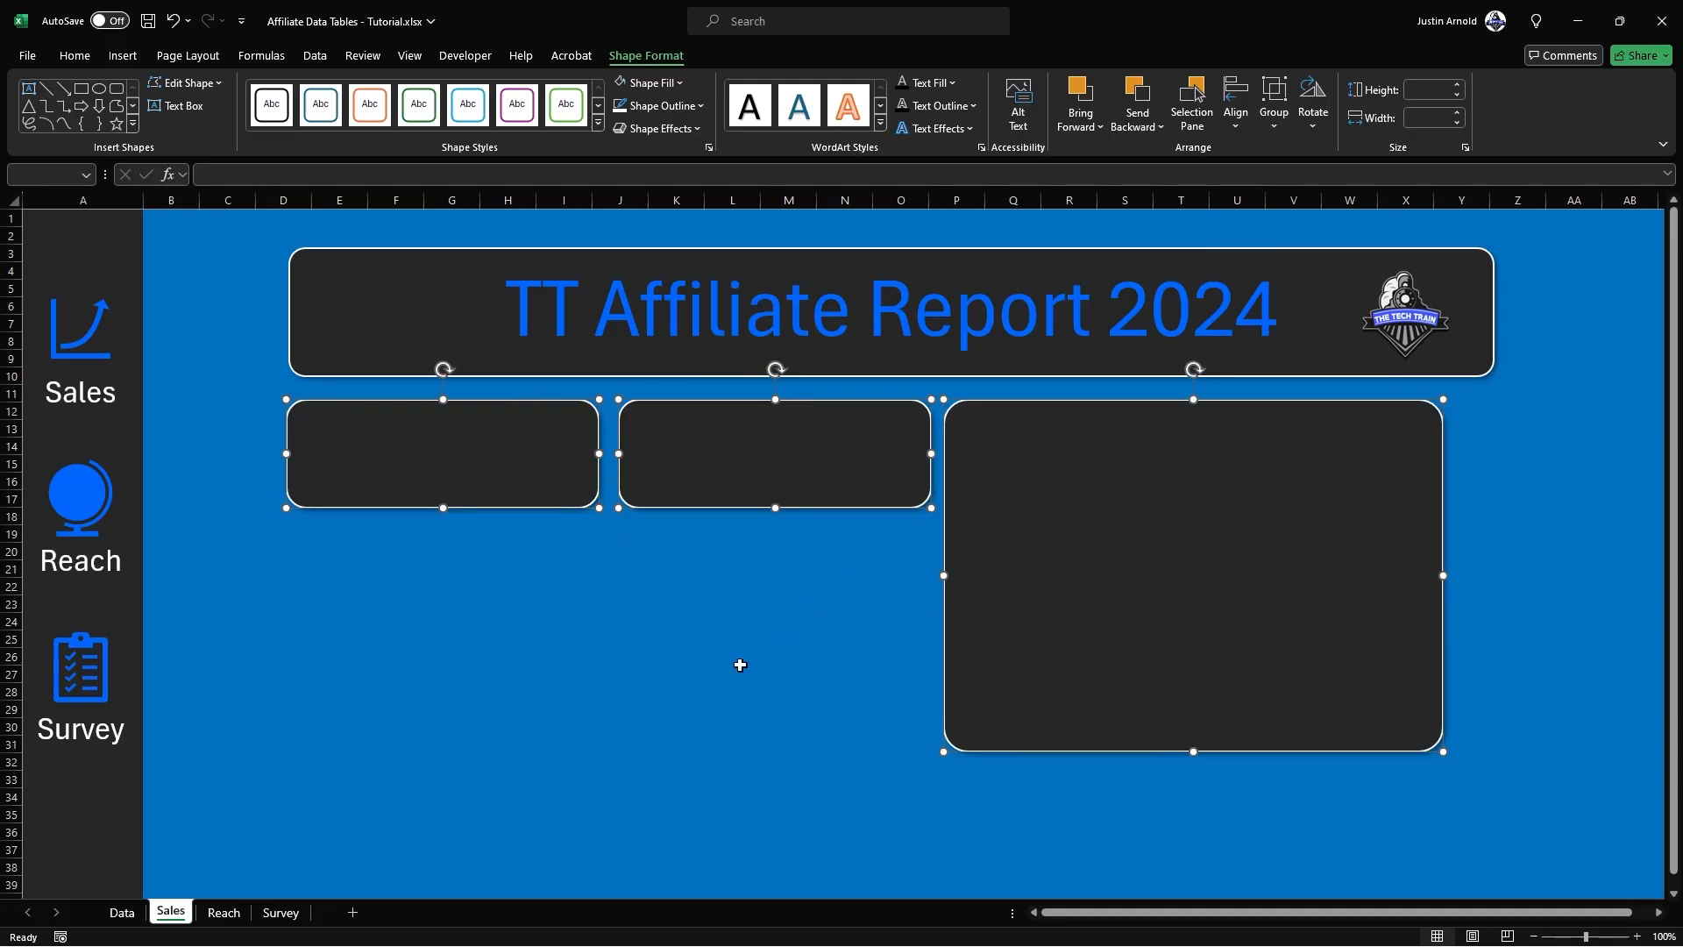
pyautogui.click(1551, 459)
# Step: Align the large panel's right edge with the right edge of the title banner
pyautogui.click(1356, 488)
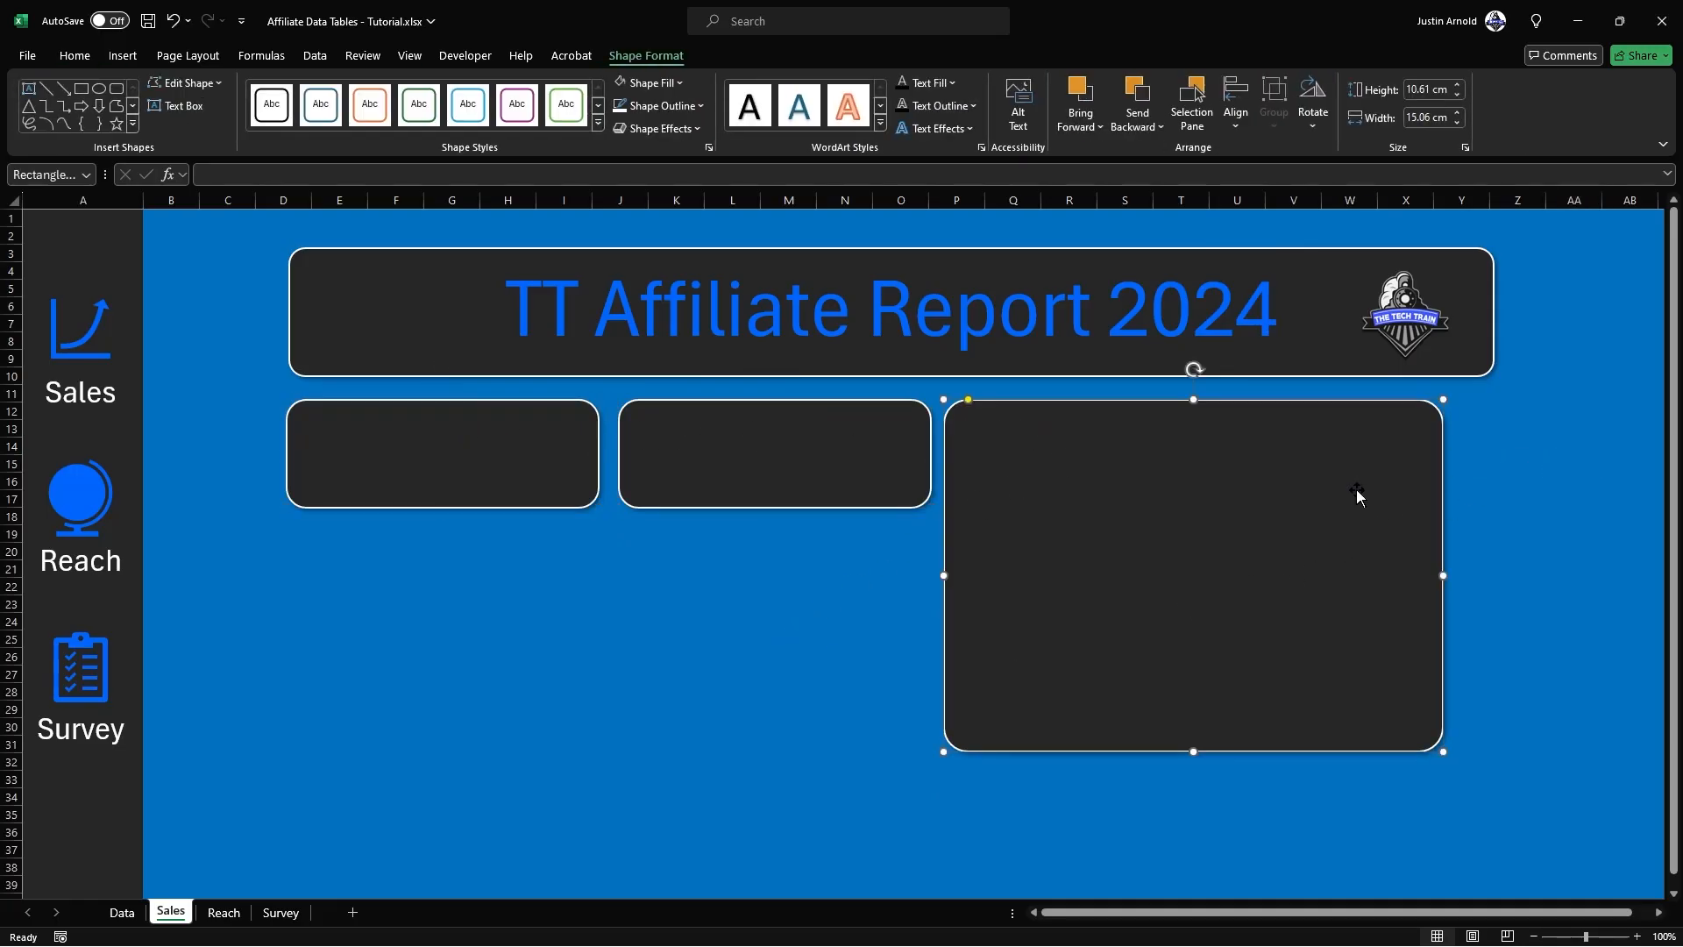
pyautogui.keyDown('shift'); pyautogui.click(1480, 370); pyautogui.keyUp('shift')
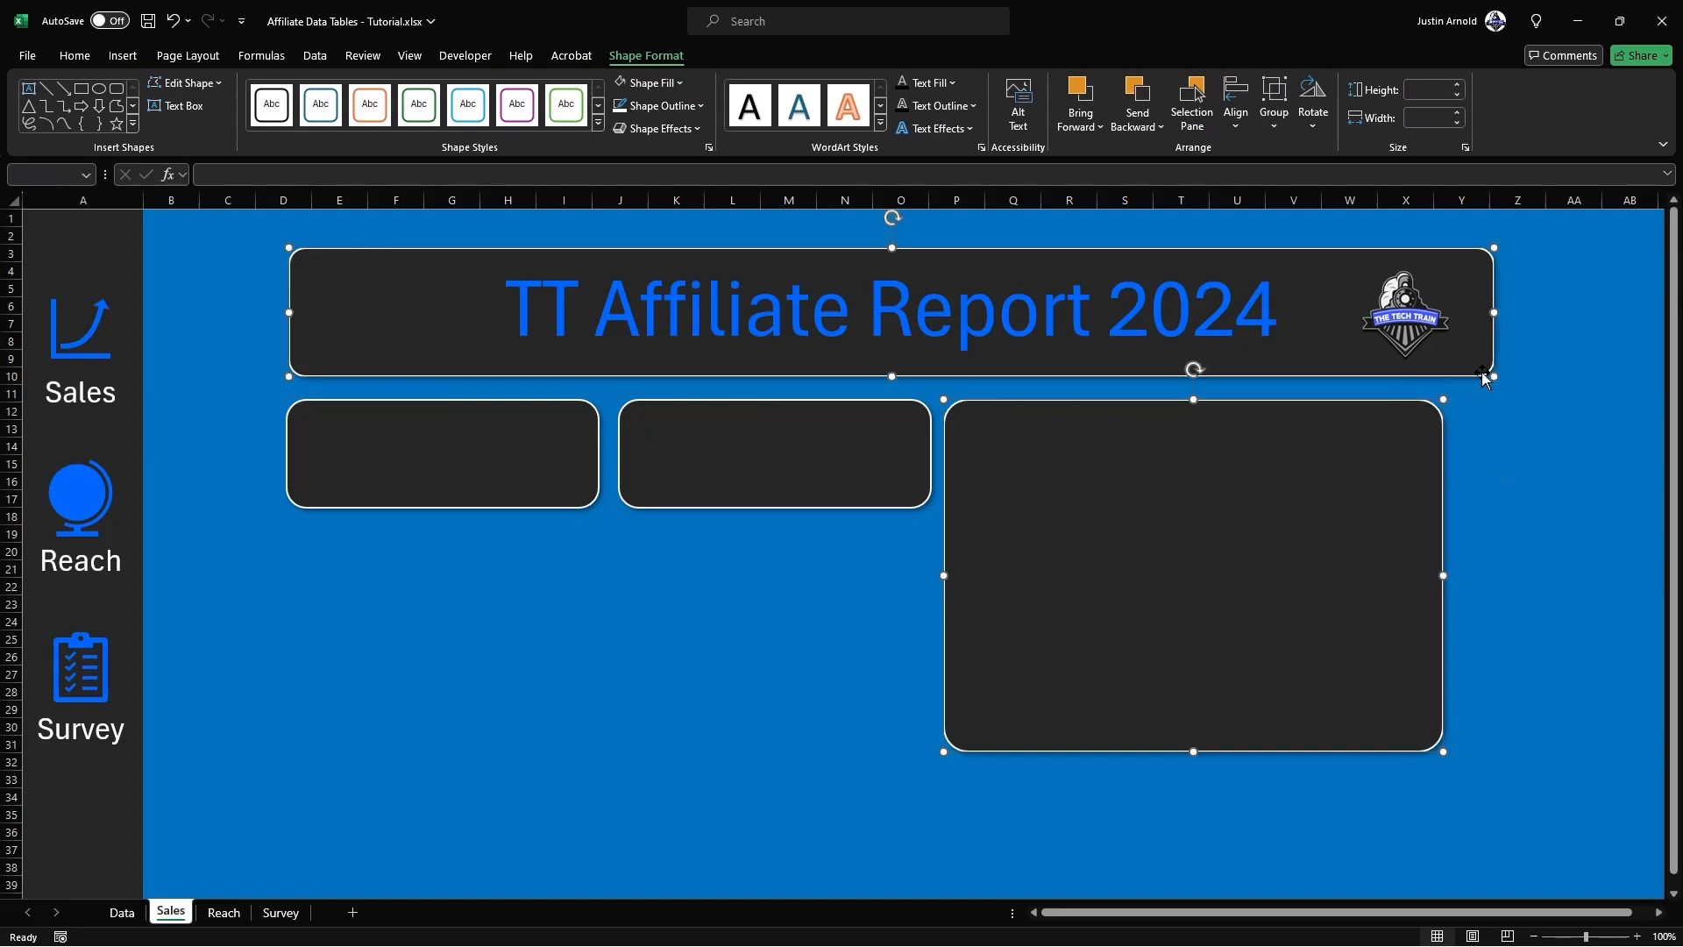
pyautogui.click(1236, 110)
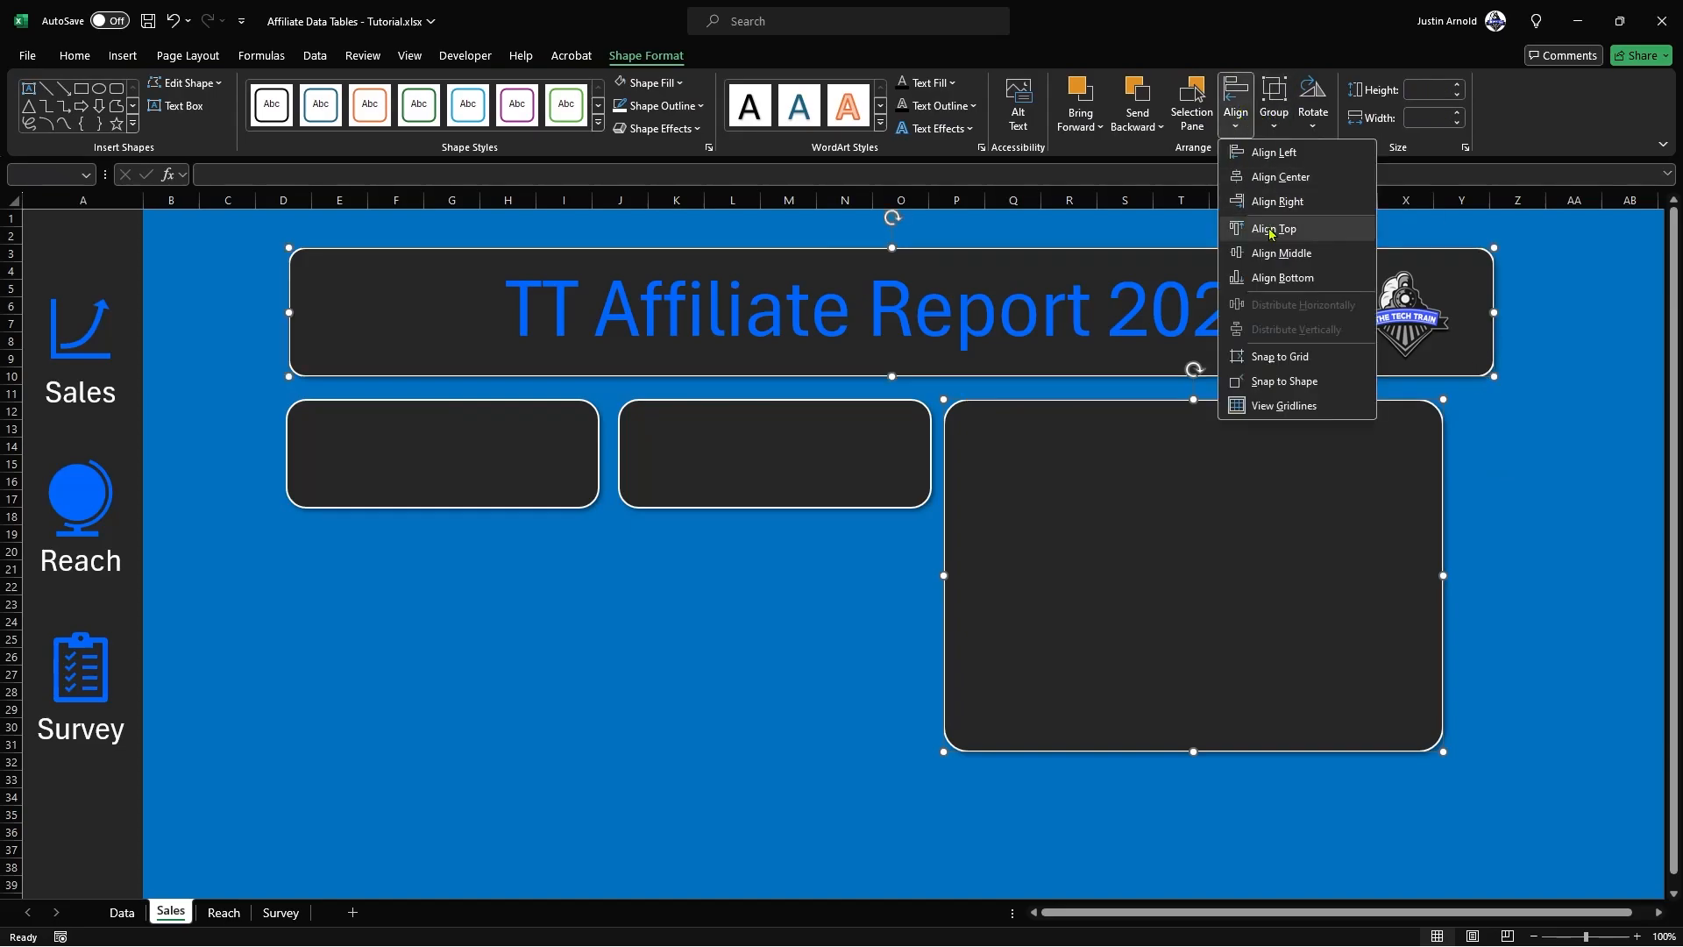
pyautogui.click(1277, 201)
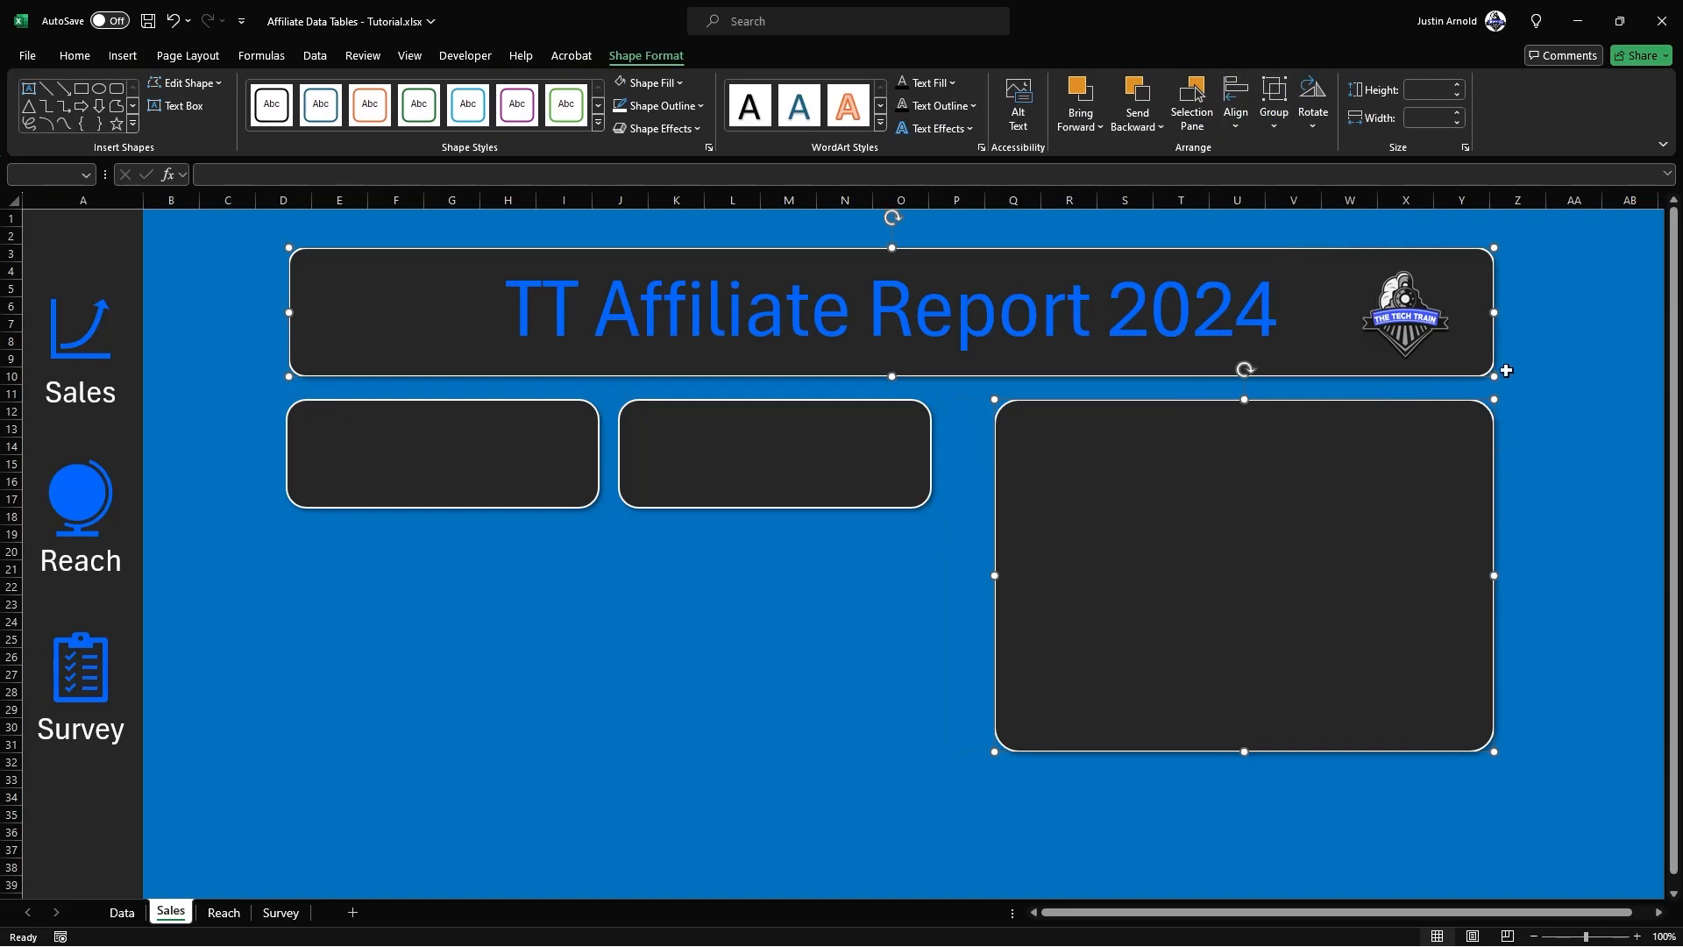
pyautogui.click(508, 586)
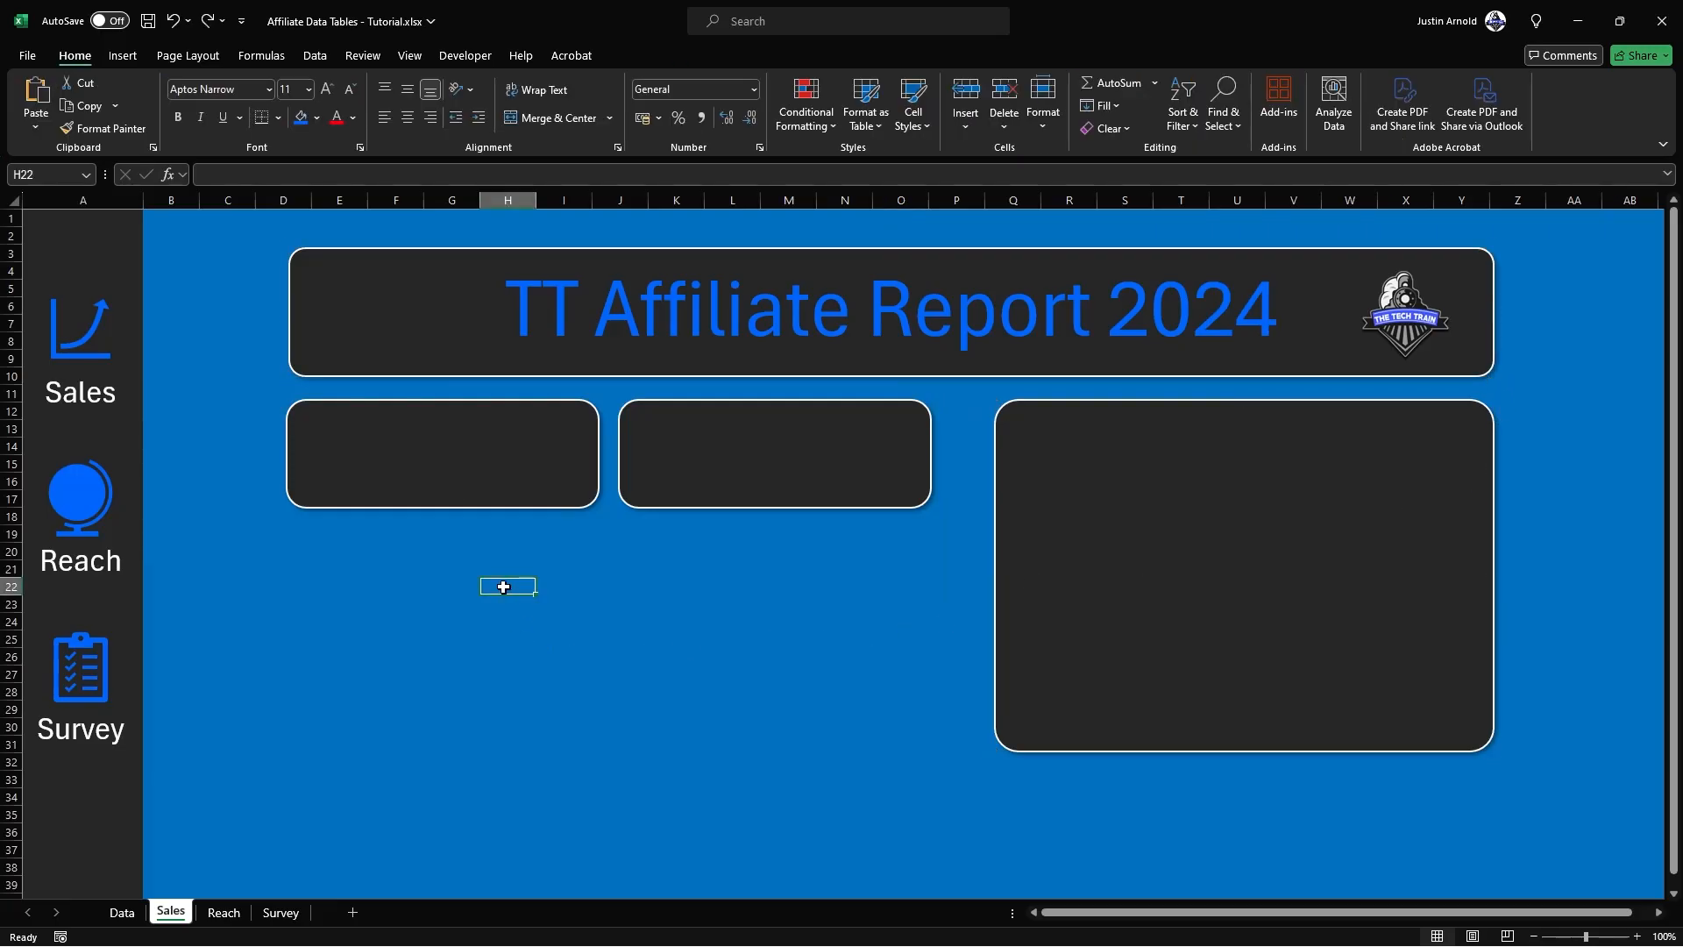
# Step: Align the first small panel's left edge with the left edge of the title banner
pyautogui.moveTo(315, 419); pyautogui.dragTo(372, 439)
pyautogui.hotkey('ctrl', 'z')
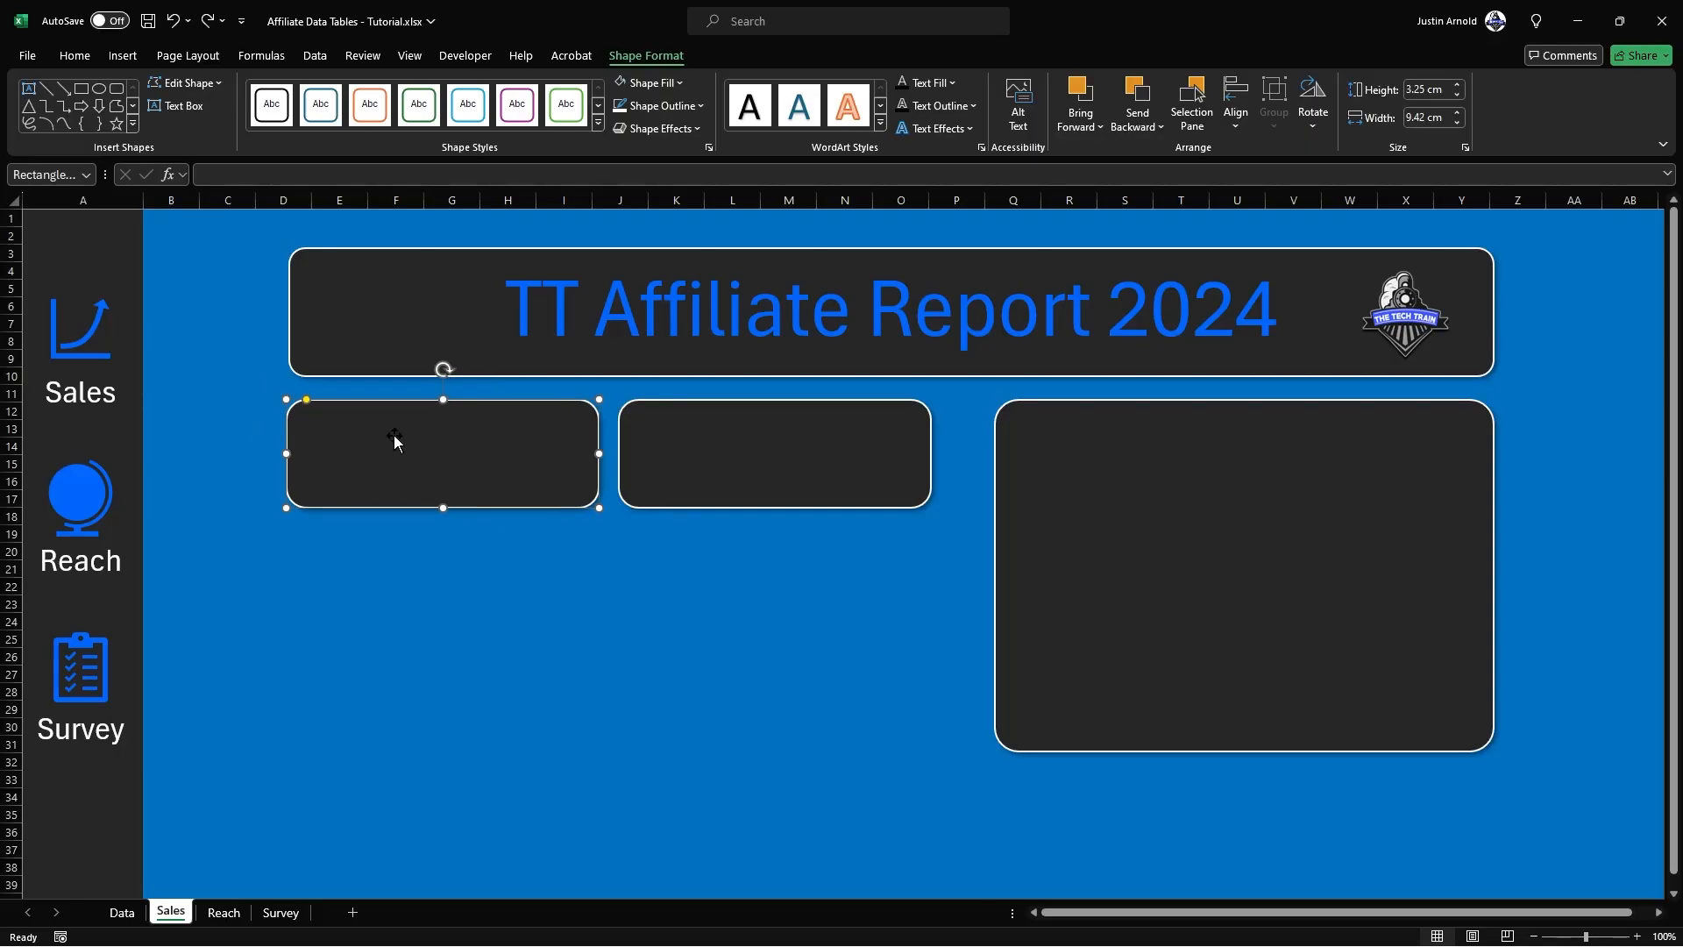
pyautogui.hotkey('ctrl', 'y')
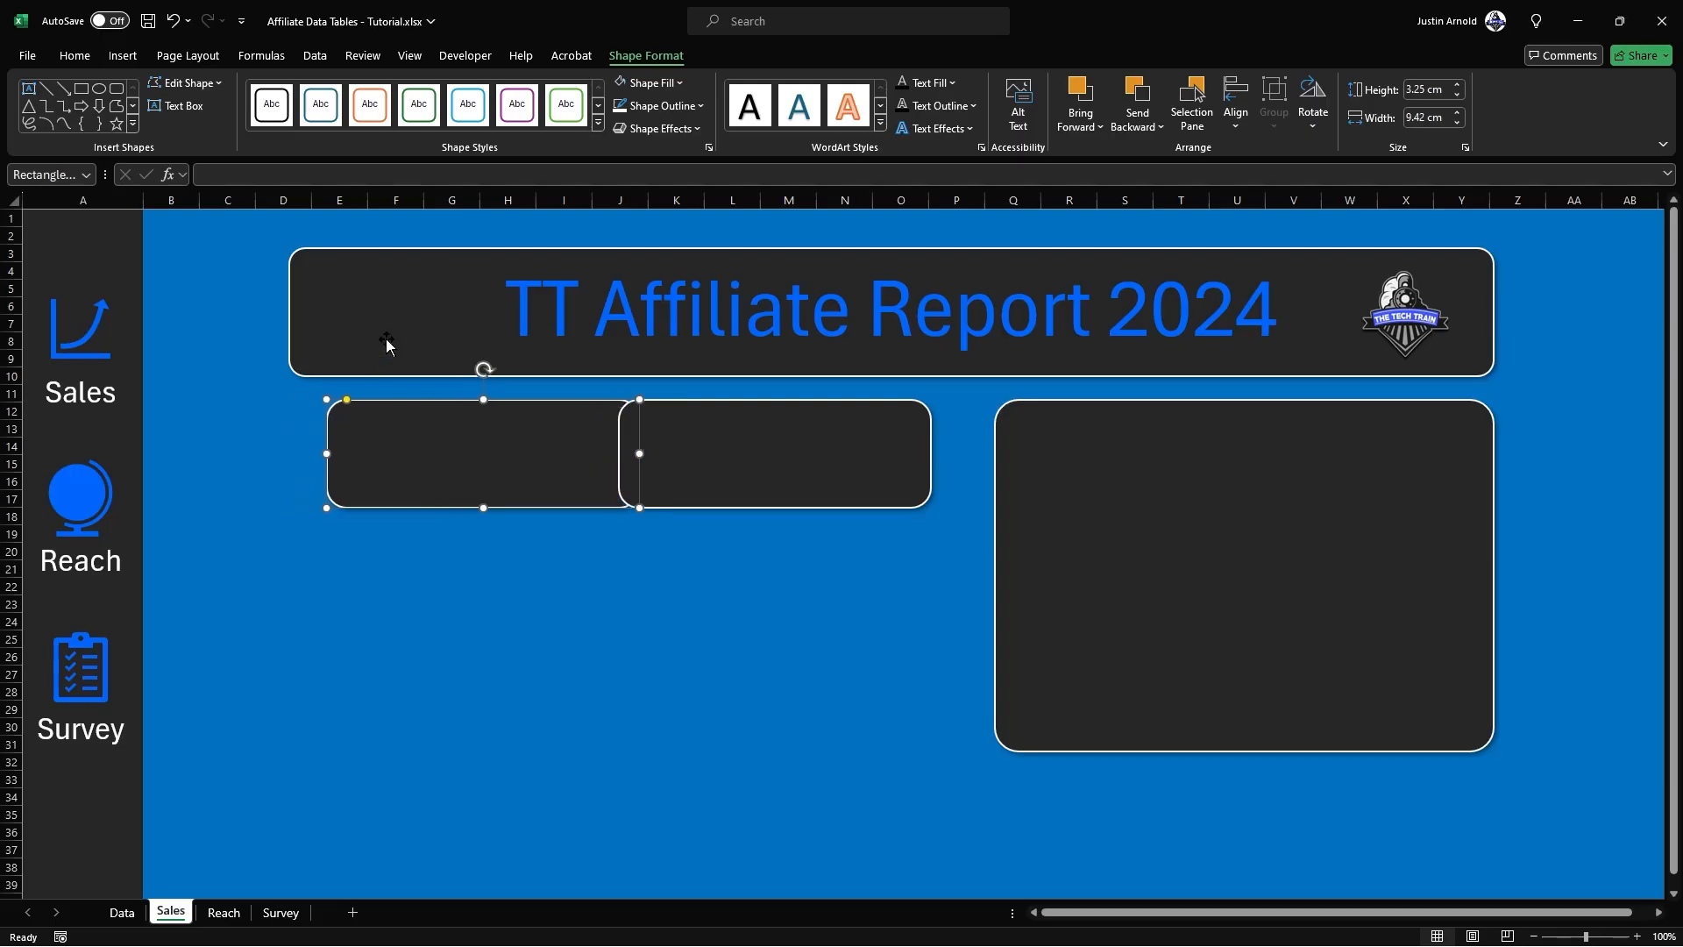
pyautogui.keyDown('shift'); pyautogui.click(333, 312); pyautogui.keyUp('shift')
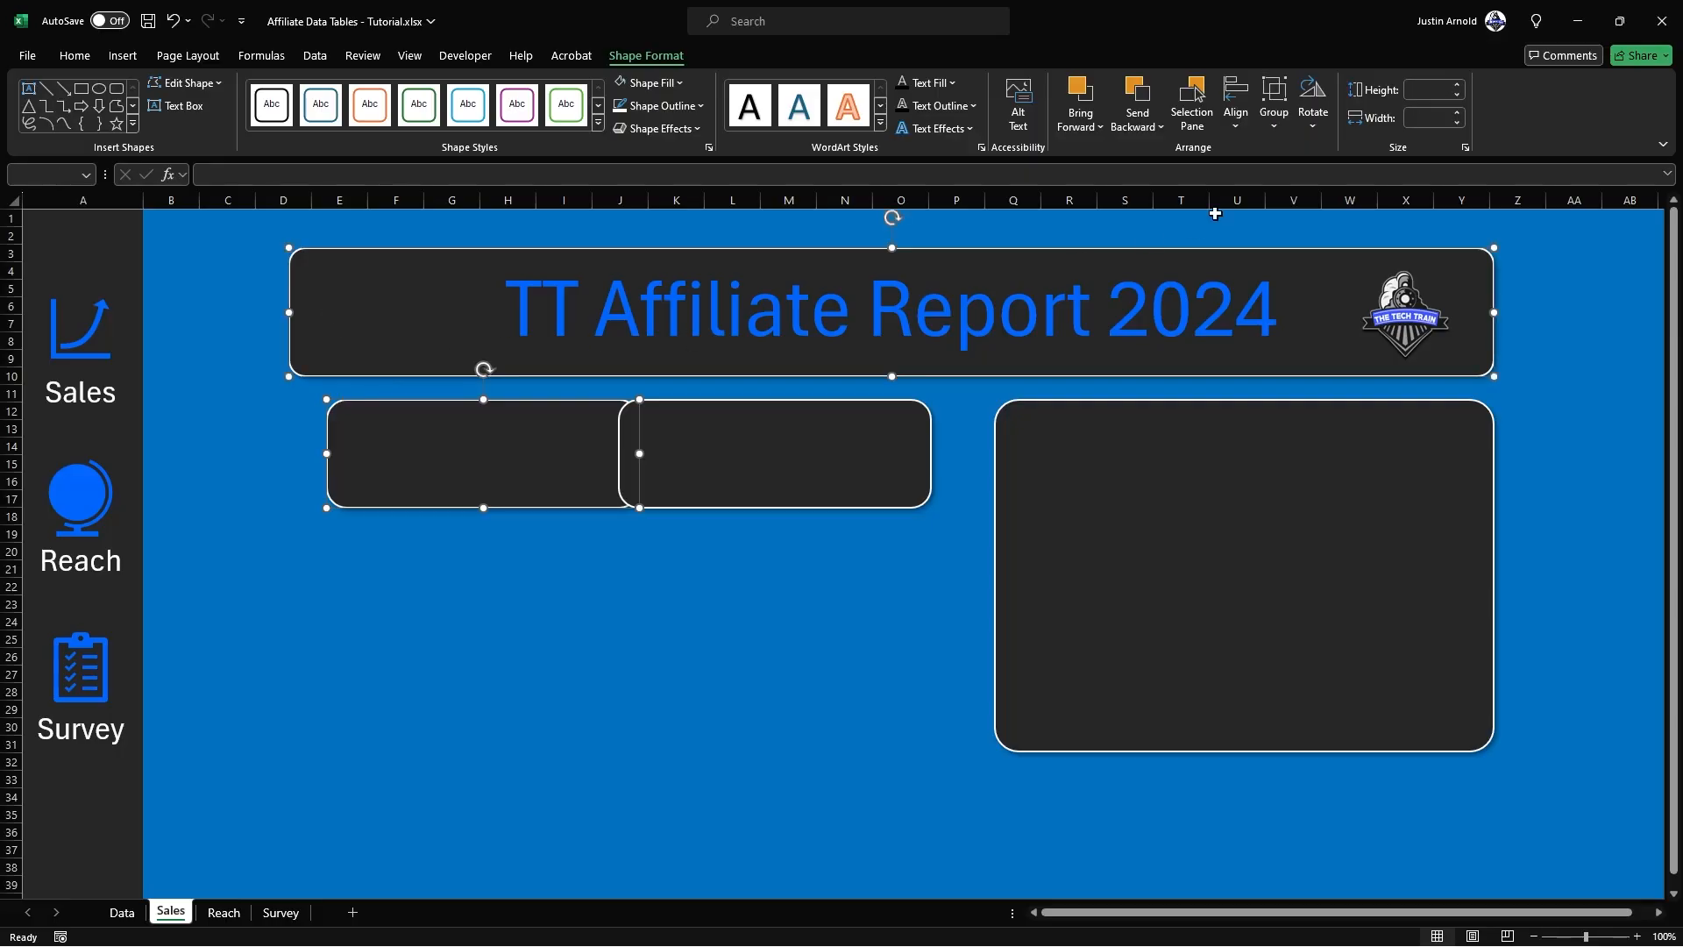
pyautogui.click(1235, 103)
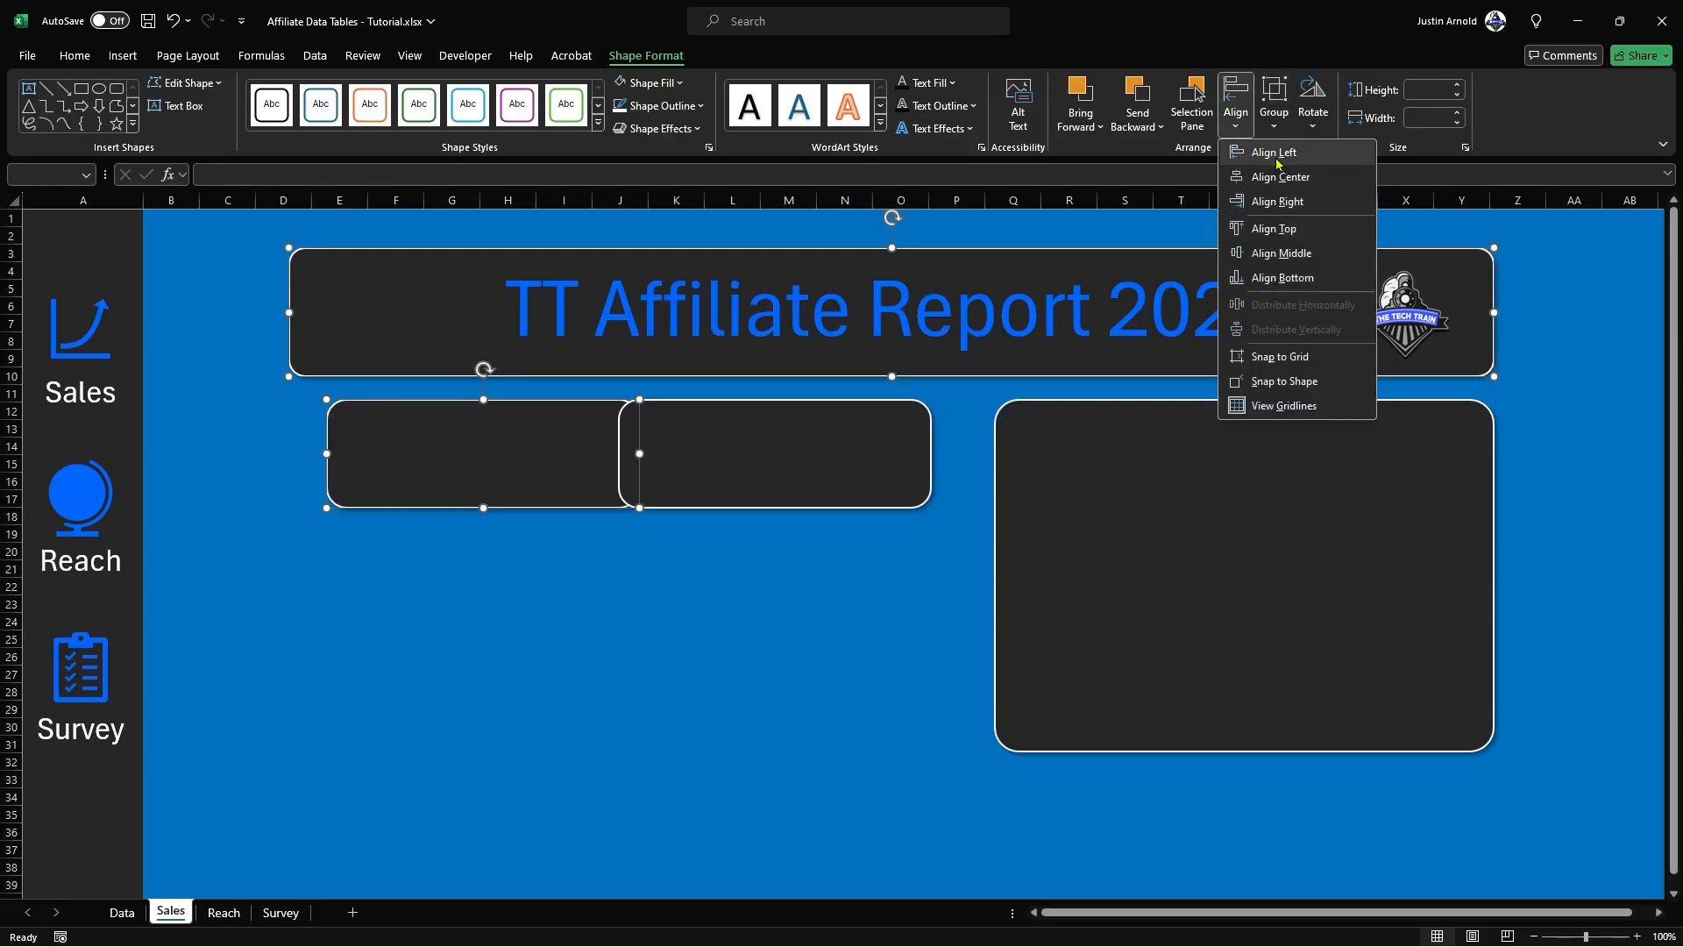
pyautogui.click(1273, 152)
pyautogui.click(564, 569)
# Step: Distribute the two small panels and the large panel evenly across the width beneath the banner
pyautogui.click(514, 438)
pyautogui.keyDown('shift'); pyautogui.click(763, 450); pyautogui.keyUp('shift')
pyautogui.keyDown('shift'); pyautogui.click(1102, 452); pyautogui.keyUp('shift')
pyautogui.click(1235, 103)
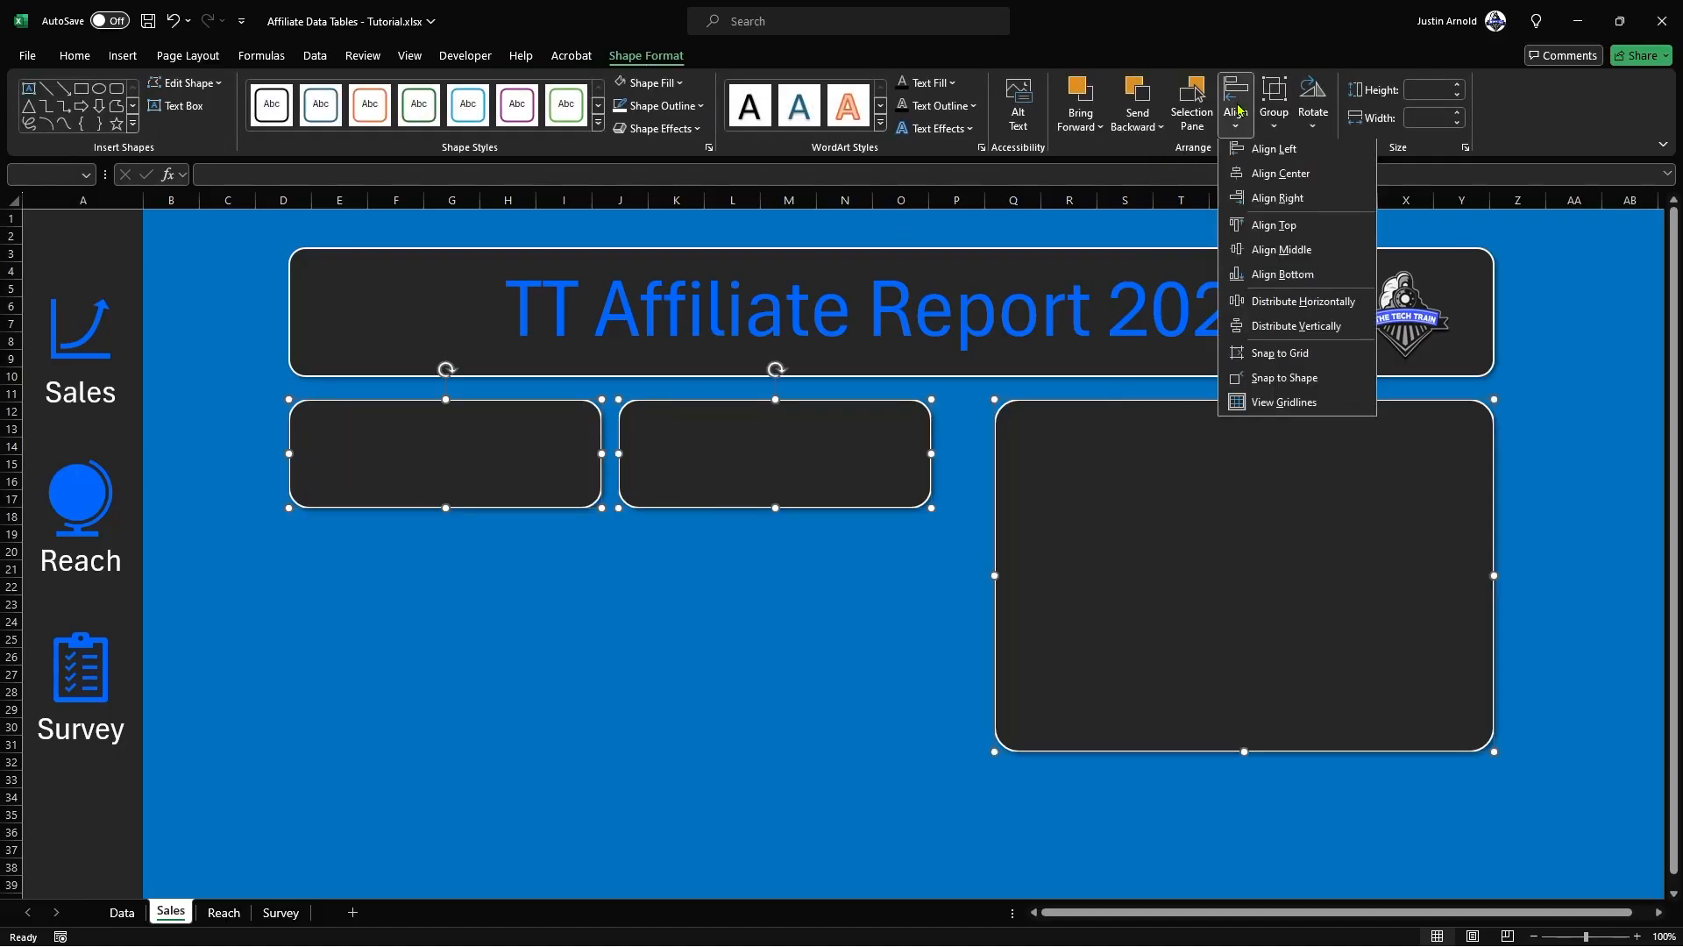
pyautogui.click(1305, 314)
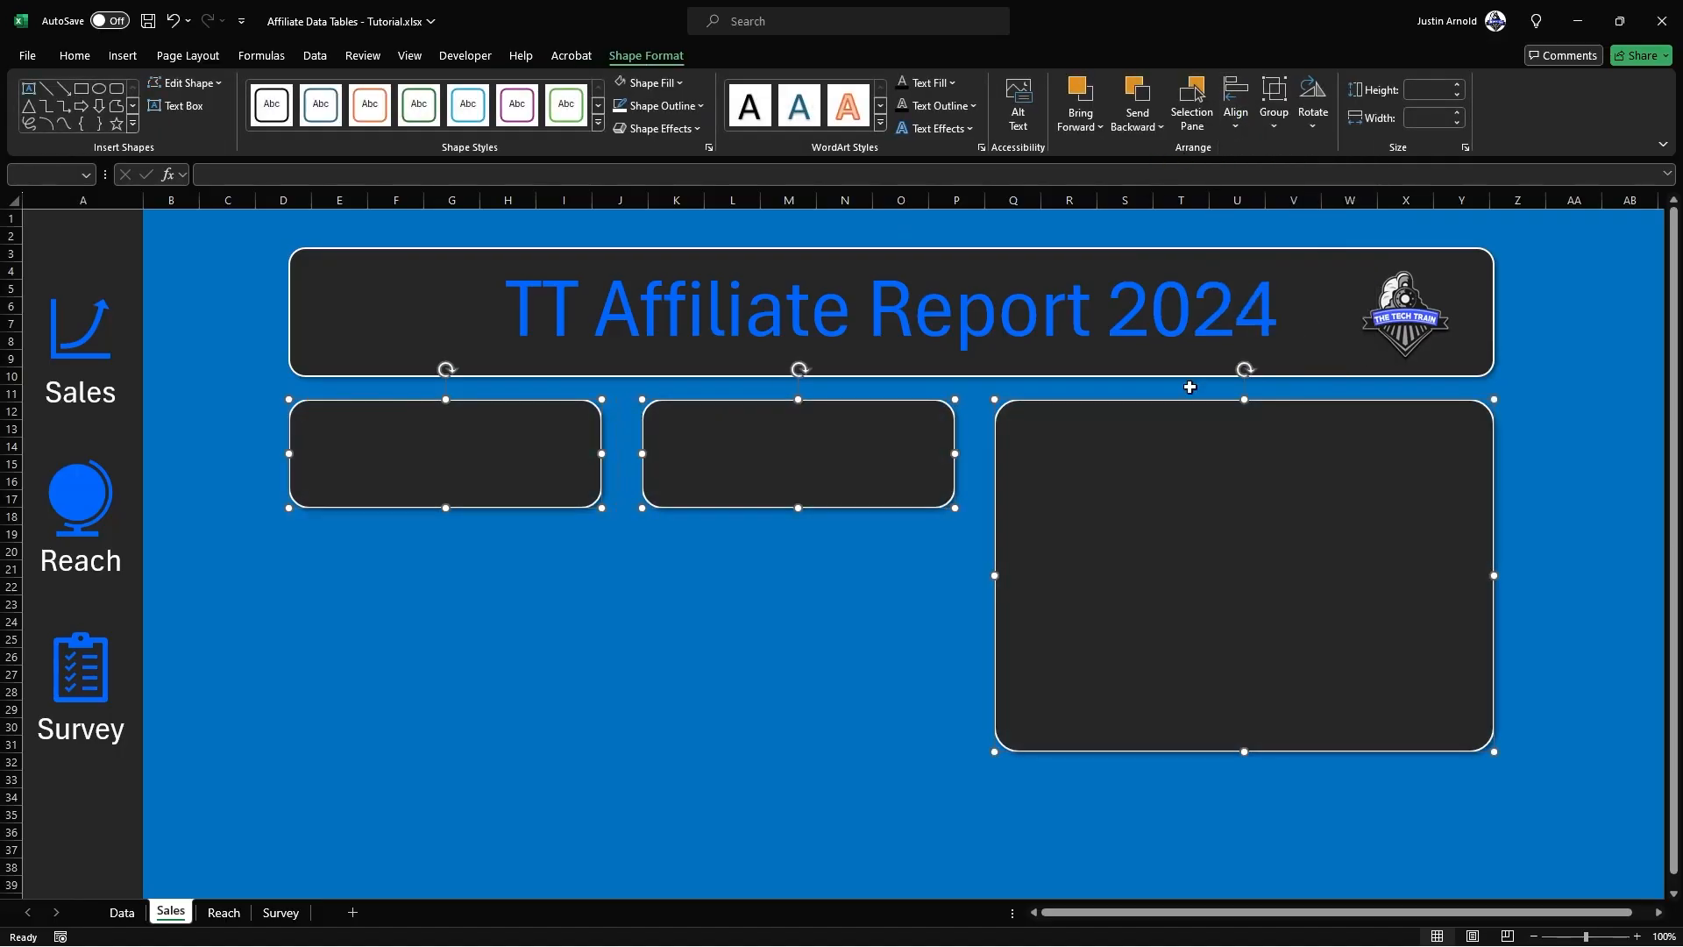
pyautogui.click(600, 619)
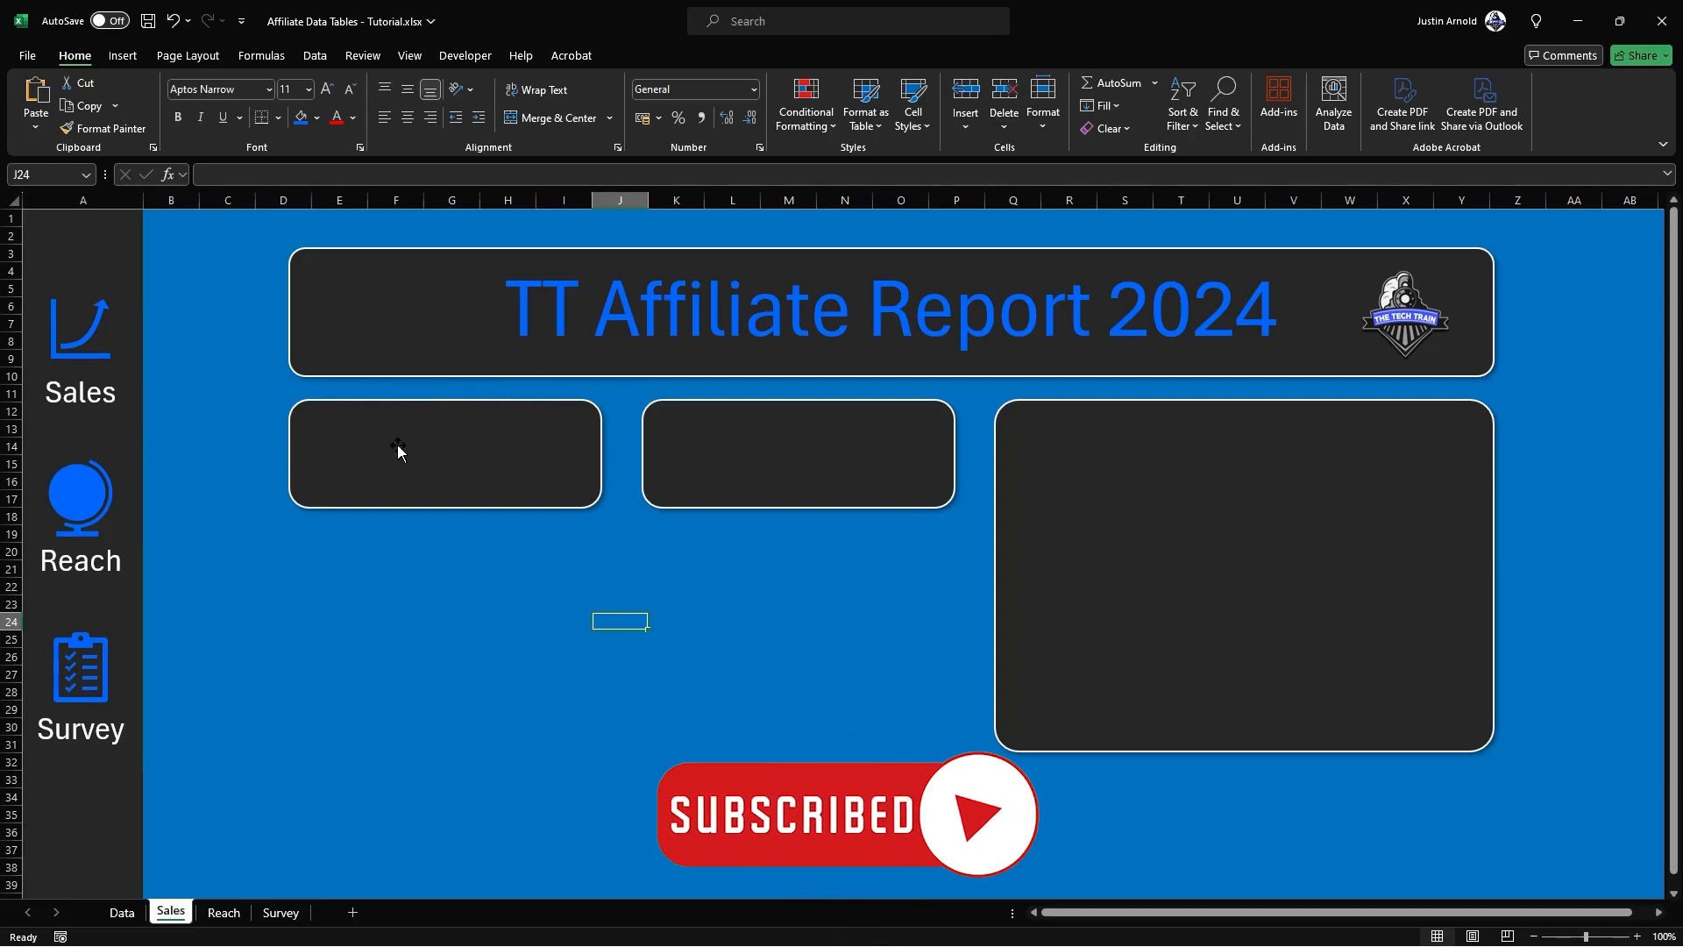
# Step: Add a text box reading "Total Sales 2023" and place it near the top of the first small panel
pyautogui.click(117, 56)
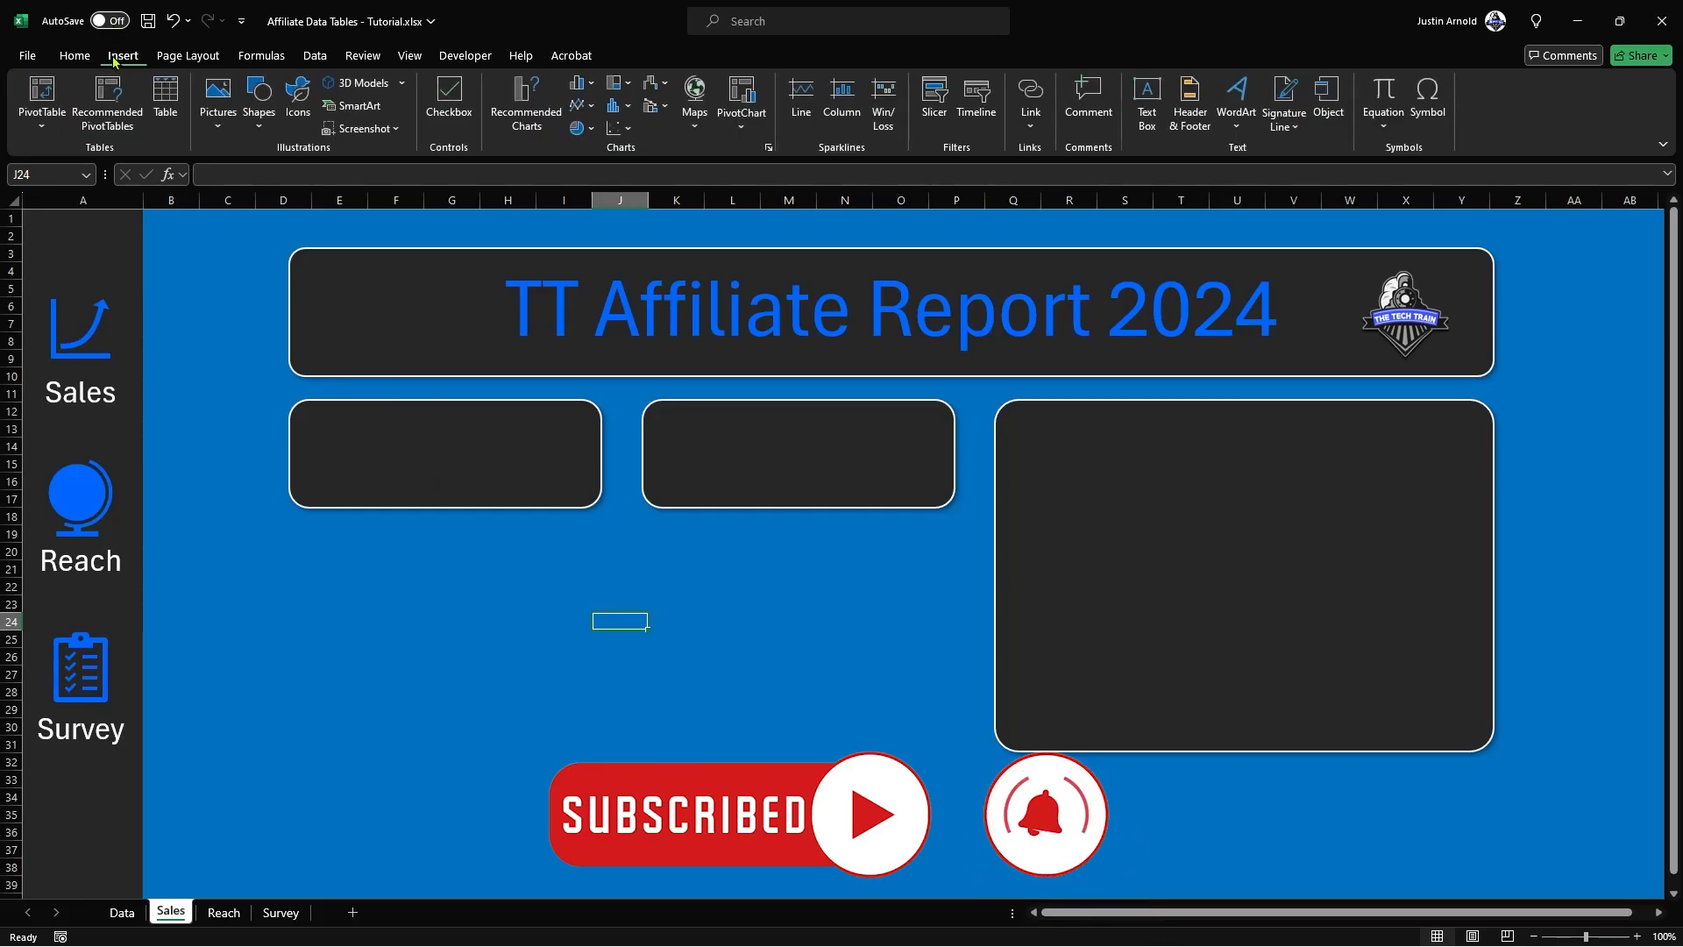
pyautogui.click(256, 111)
pyautogui.click(254, 178)
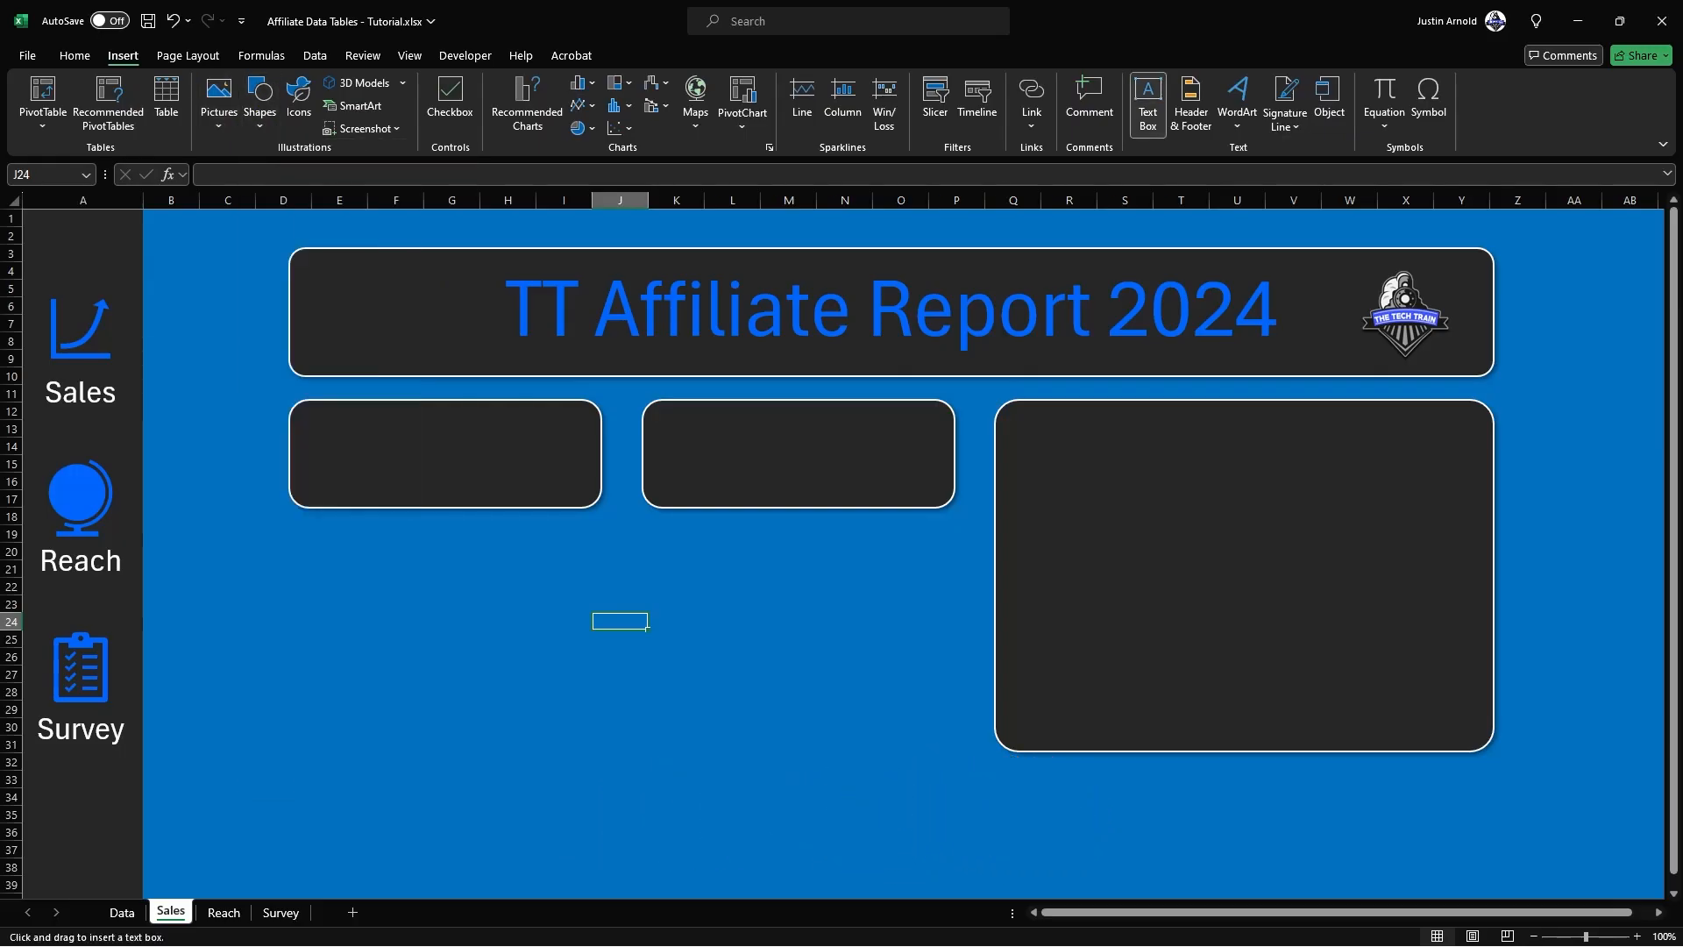
pyautogui.click(367, 581)
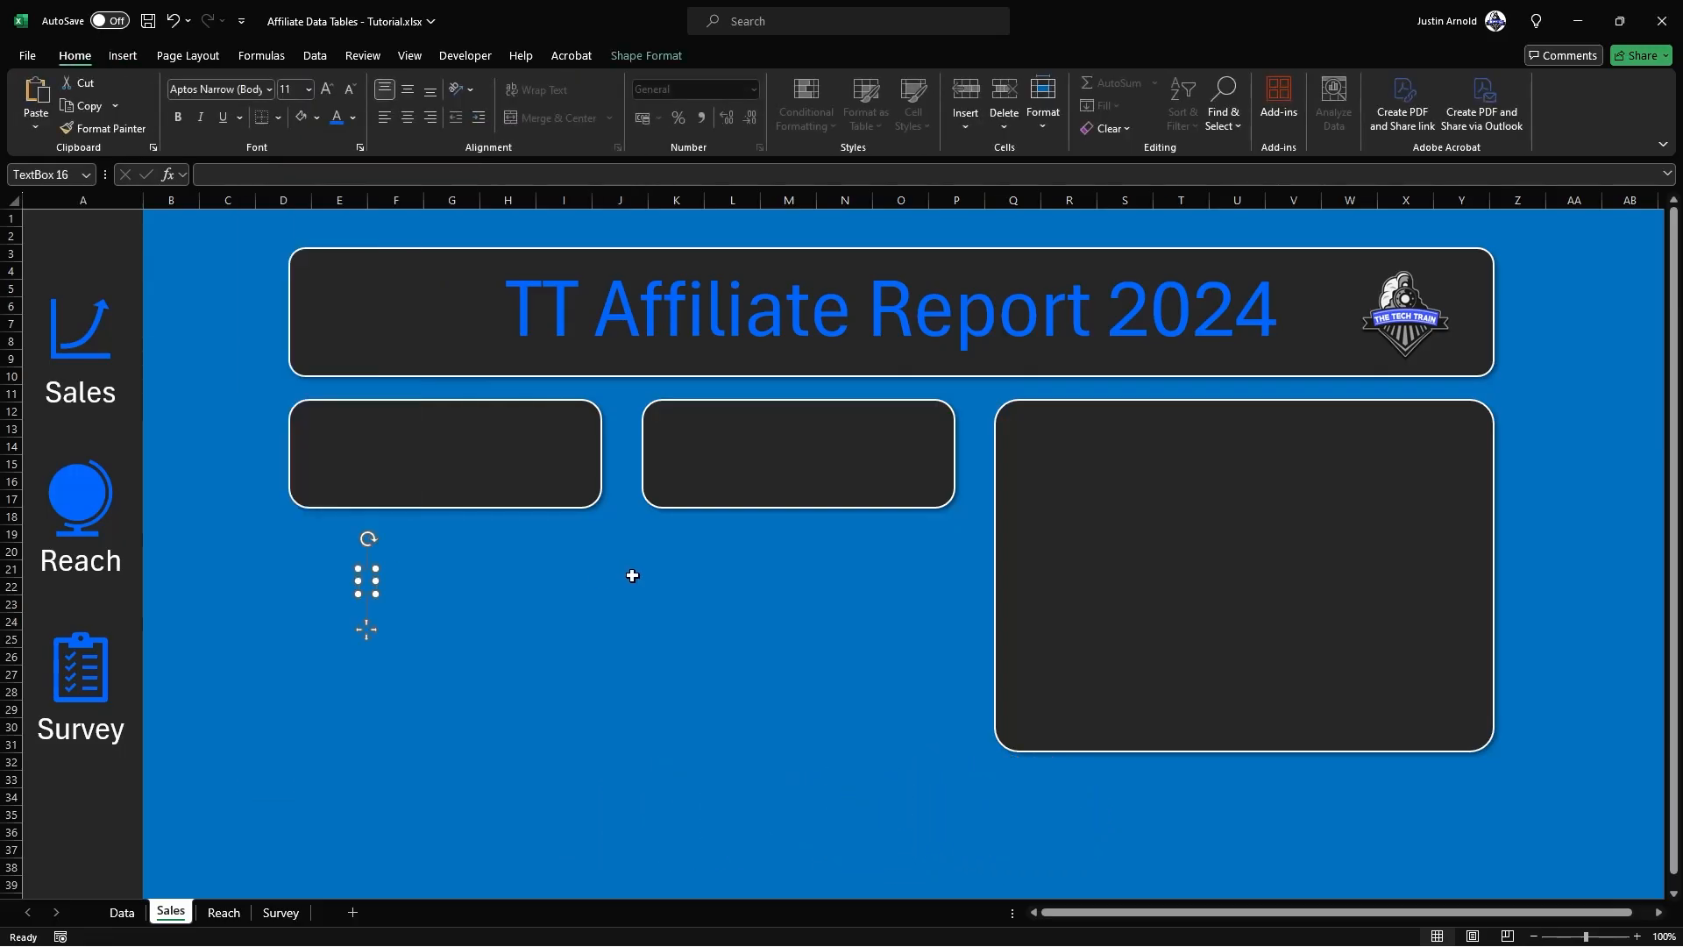
pyautogui.write('Total Sales 2023')
pyautogui.moveTo(433, 593); pyautogui.dragTo(451, 441)
# Step: Make the "Total Sales 2023" label bold and blue at size 20
pyautogui.click(121, 913)
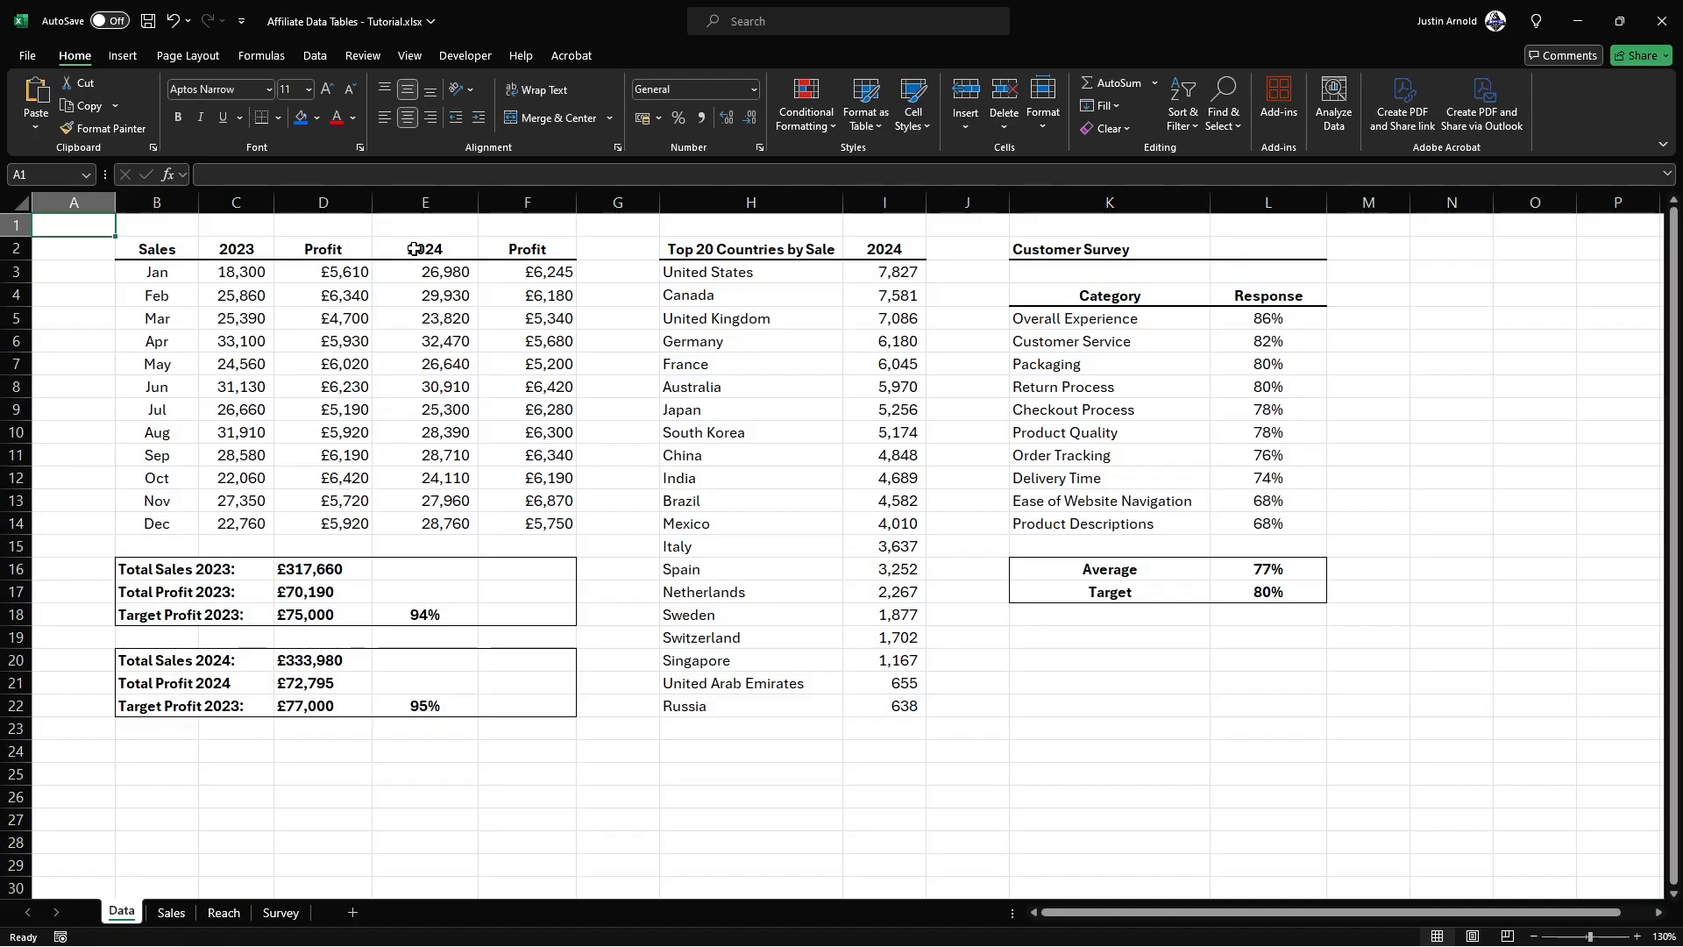
pyautogui.click(171, 913)
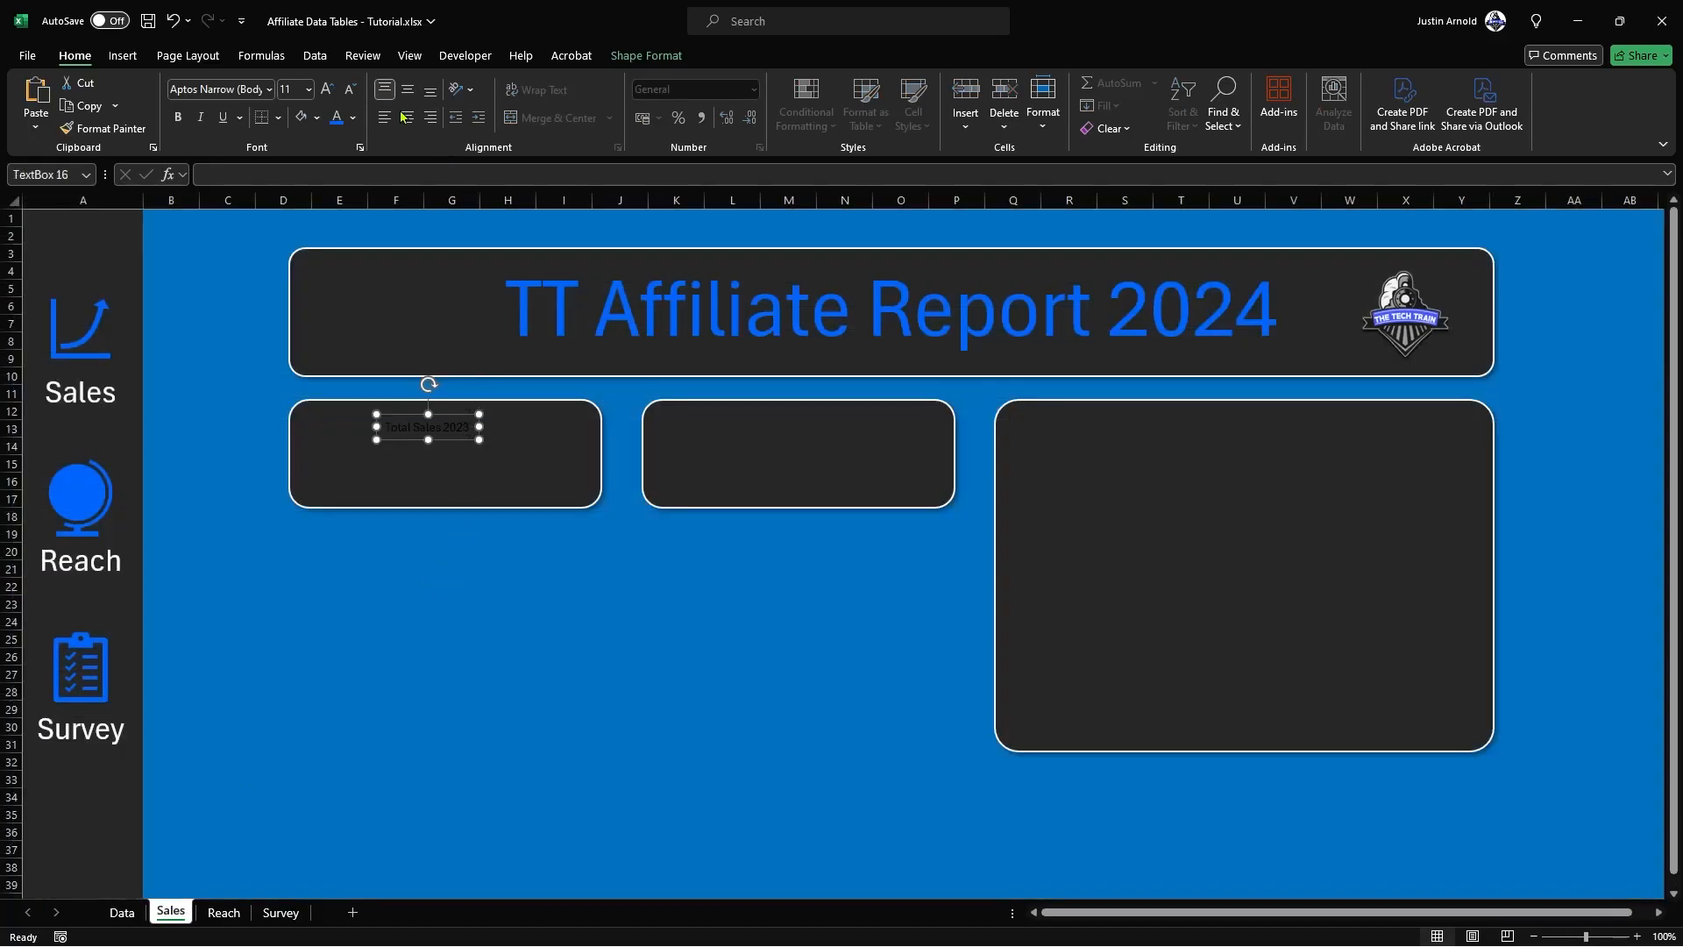
pyautogui.click(326, 91)
pyautogui.click(326, 91)
pyautogui.click(326, 91)
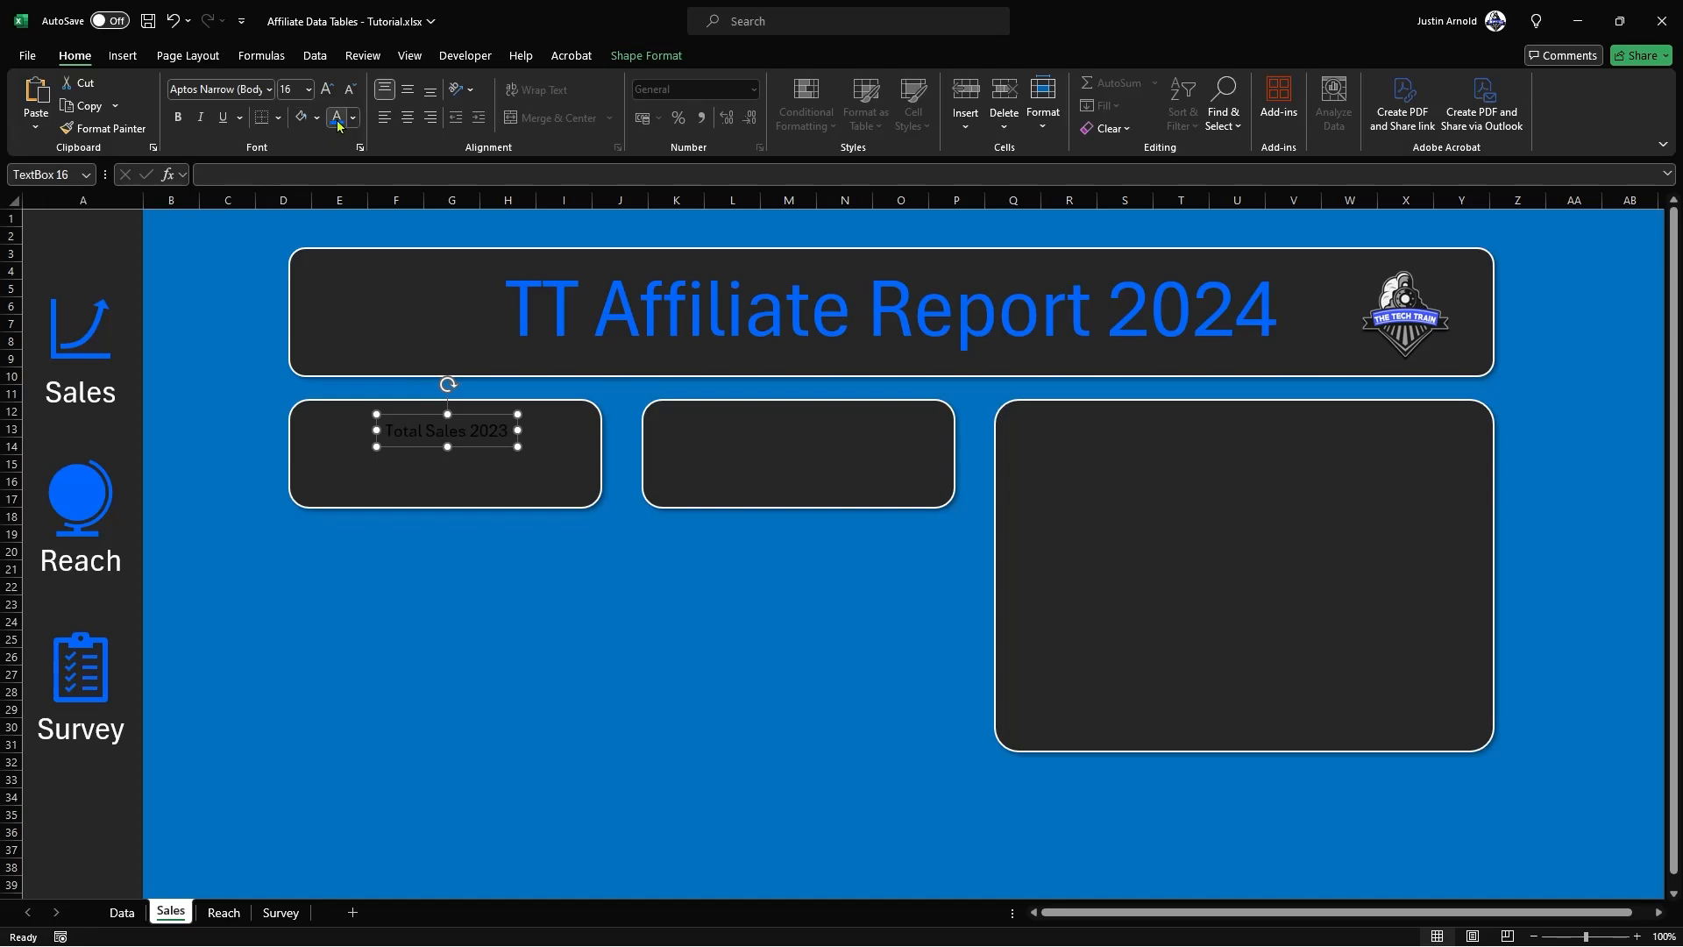
pyautogui.click(337, 120)
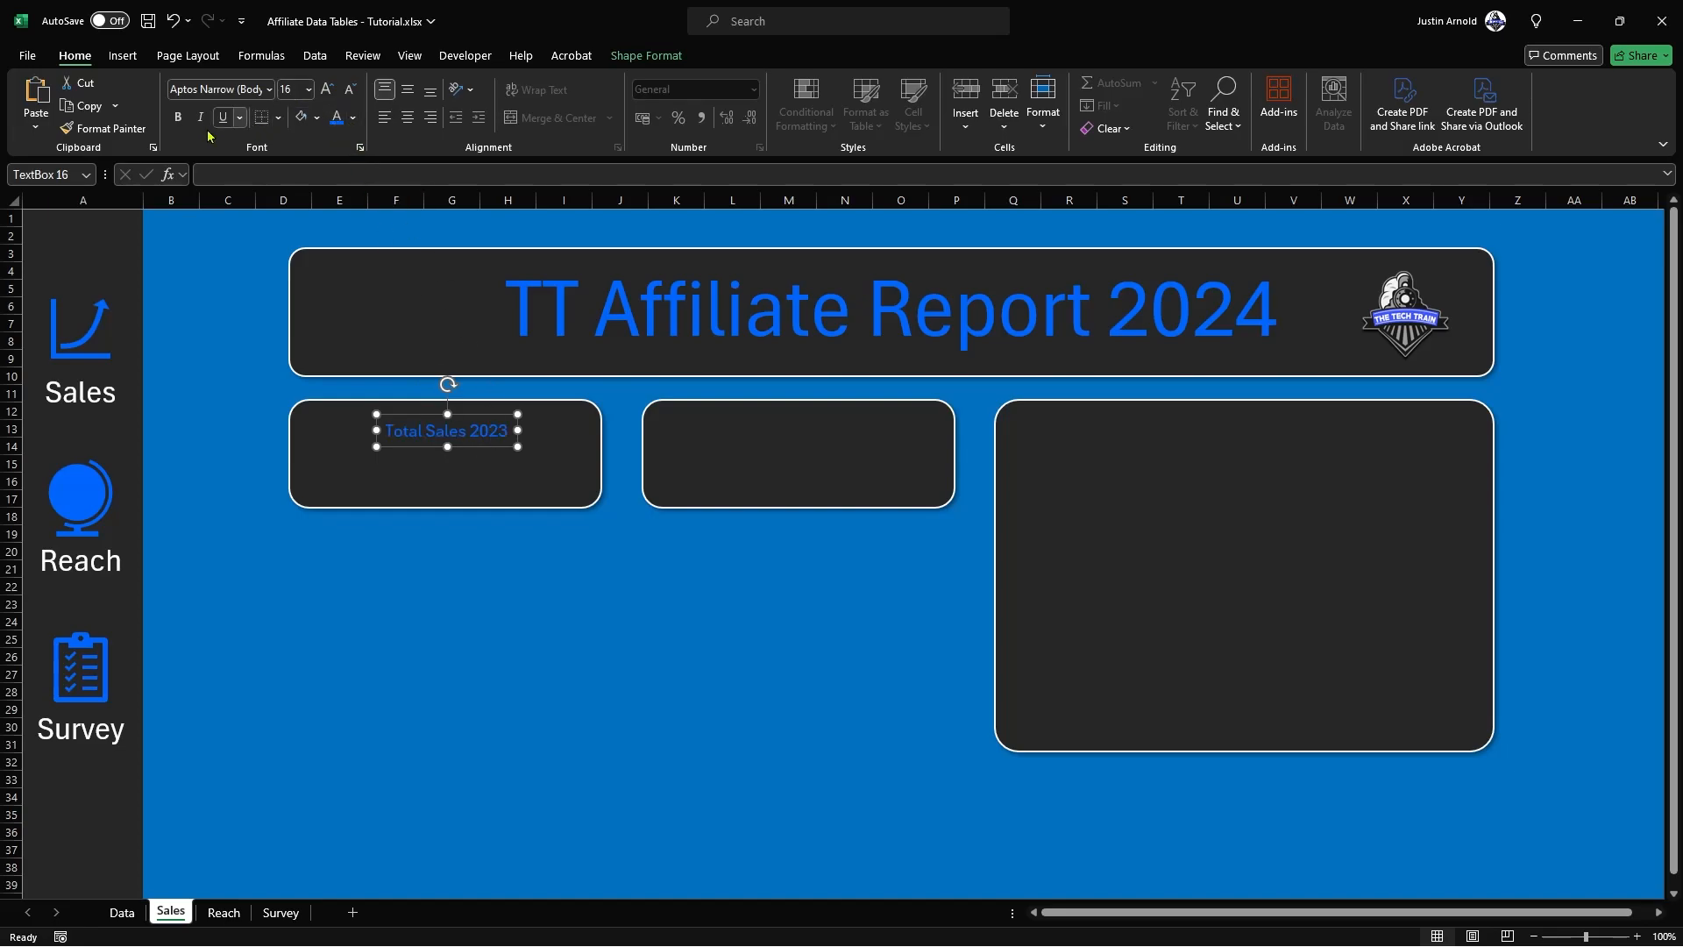
pyautogui.click(179, 118)
pyautogui.click(326, 91)
pyautogui.click(326, 91)
# Step: Duplicate the "Total Sales 2023" label into the second small panel and change its text to "Total Sales 2024"
pyautogui.click(490, 457)
pyautogui.moveTo(490, 457); pyautogui.dragTo(843, 442)
pyautogui.hotkey('ctrl', 'z')
pyautogui.click(485, 454)
pyautogui.press('Delete')
pyautogui.write('4')
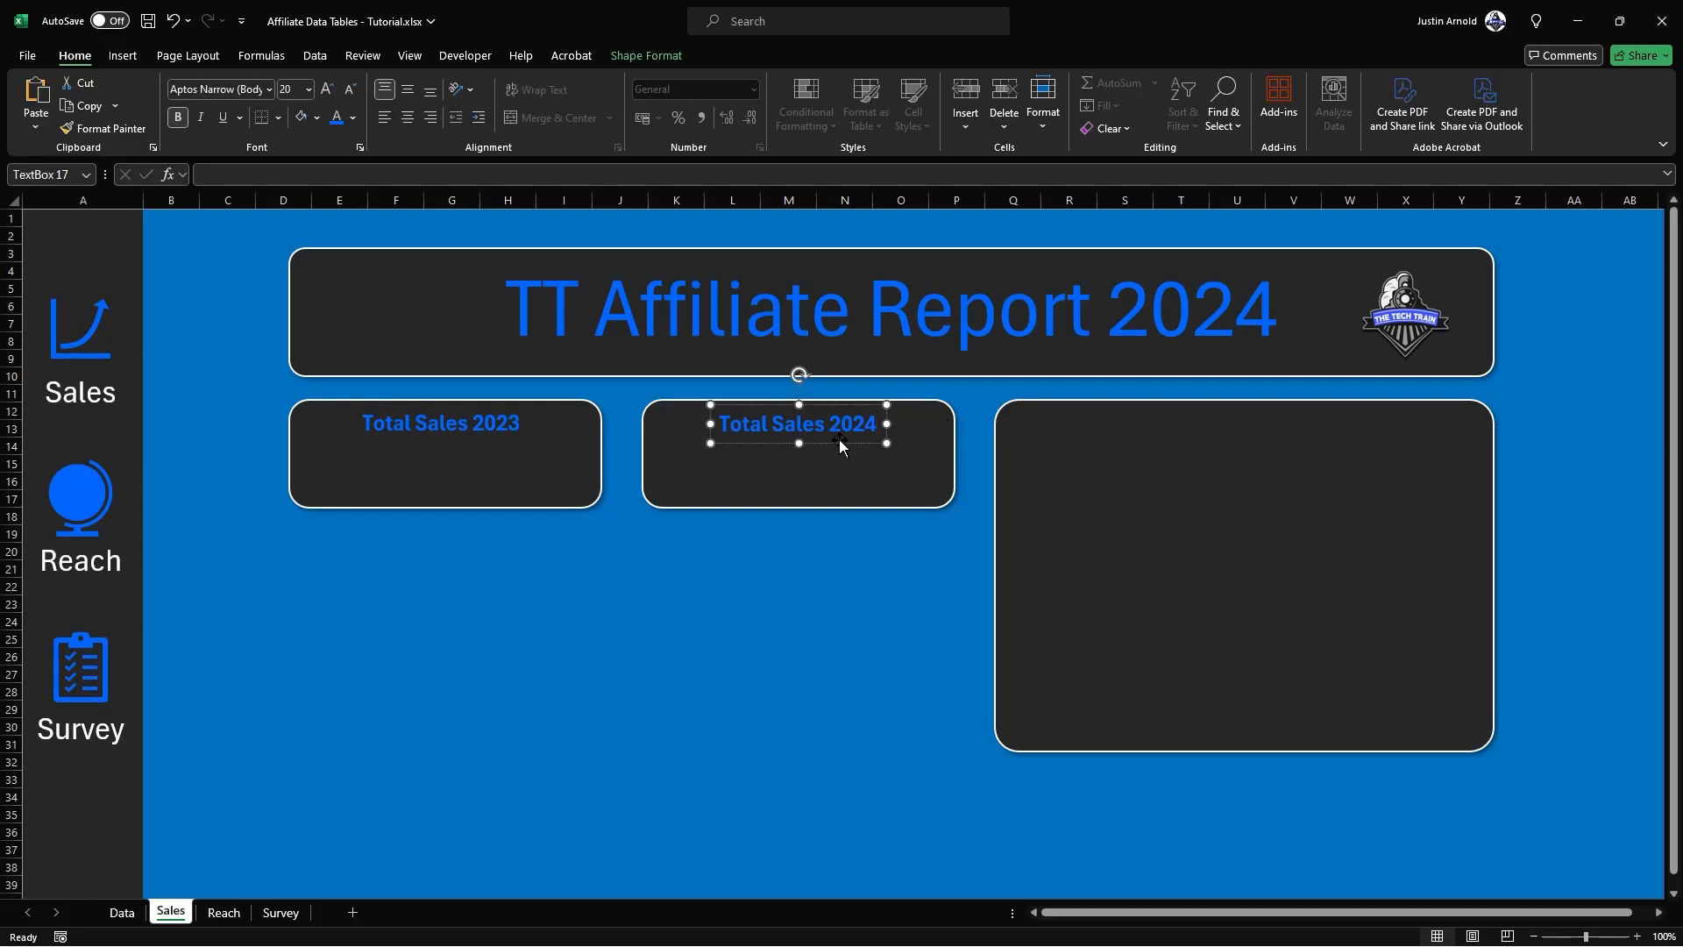
# Step: Align the "Total Sales 2023" and "Total Sales 2024" labels along their top edges
pyautogui.moveTo(839, 438); pyautogui.dragTo(839, 449)
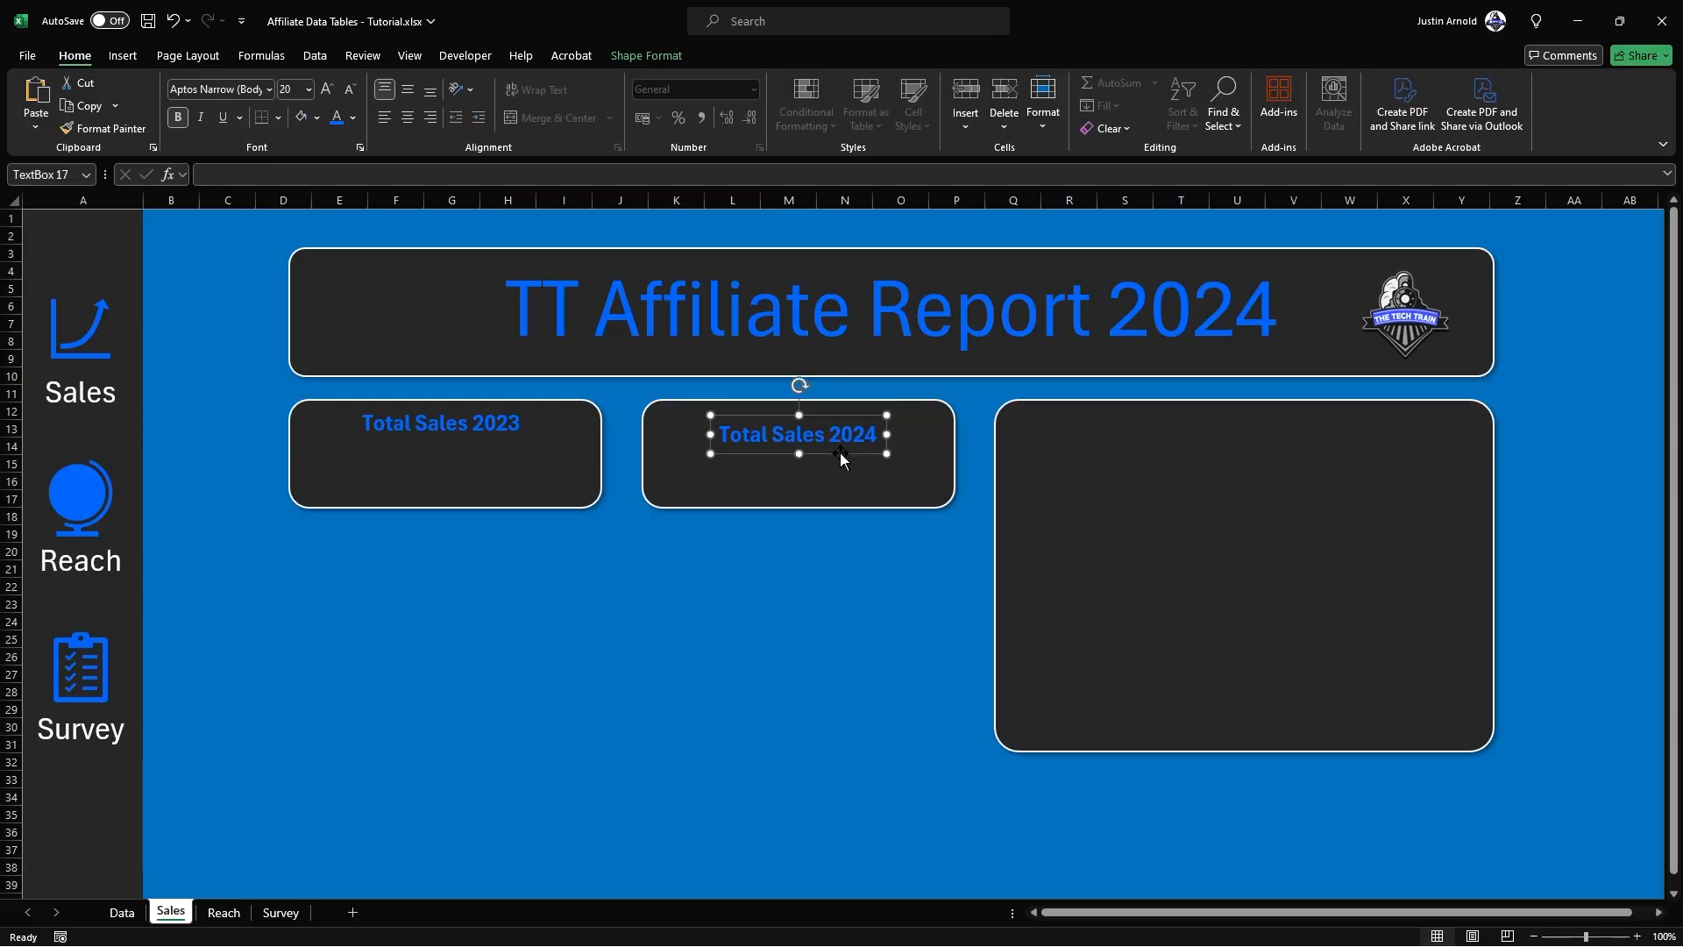
pyautogui.moveTo(841, 452); pyautogui.dragTo(840, 459)
pyautogui.keyDown('shift'); pyautogui.click(474, 419); pyautogui.keyUp('shift')
pyautogui.click(646, 55)
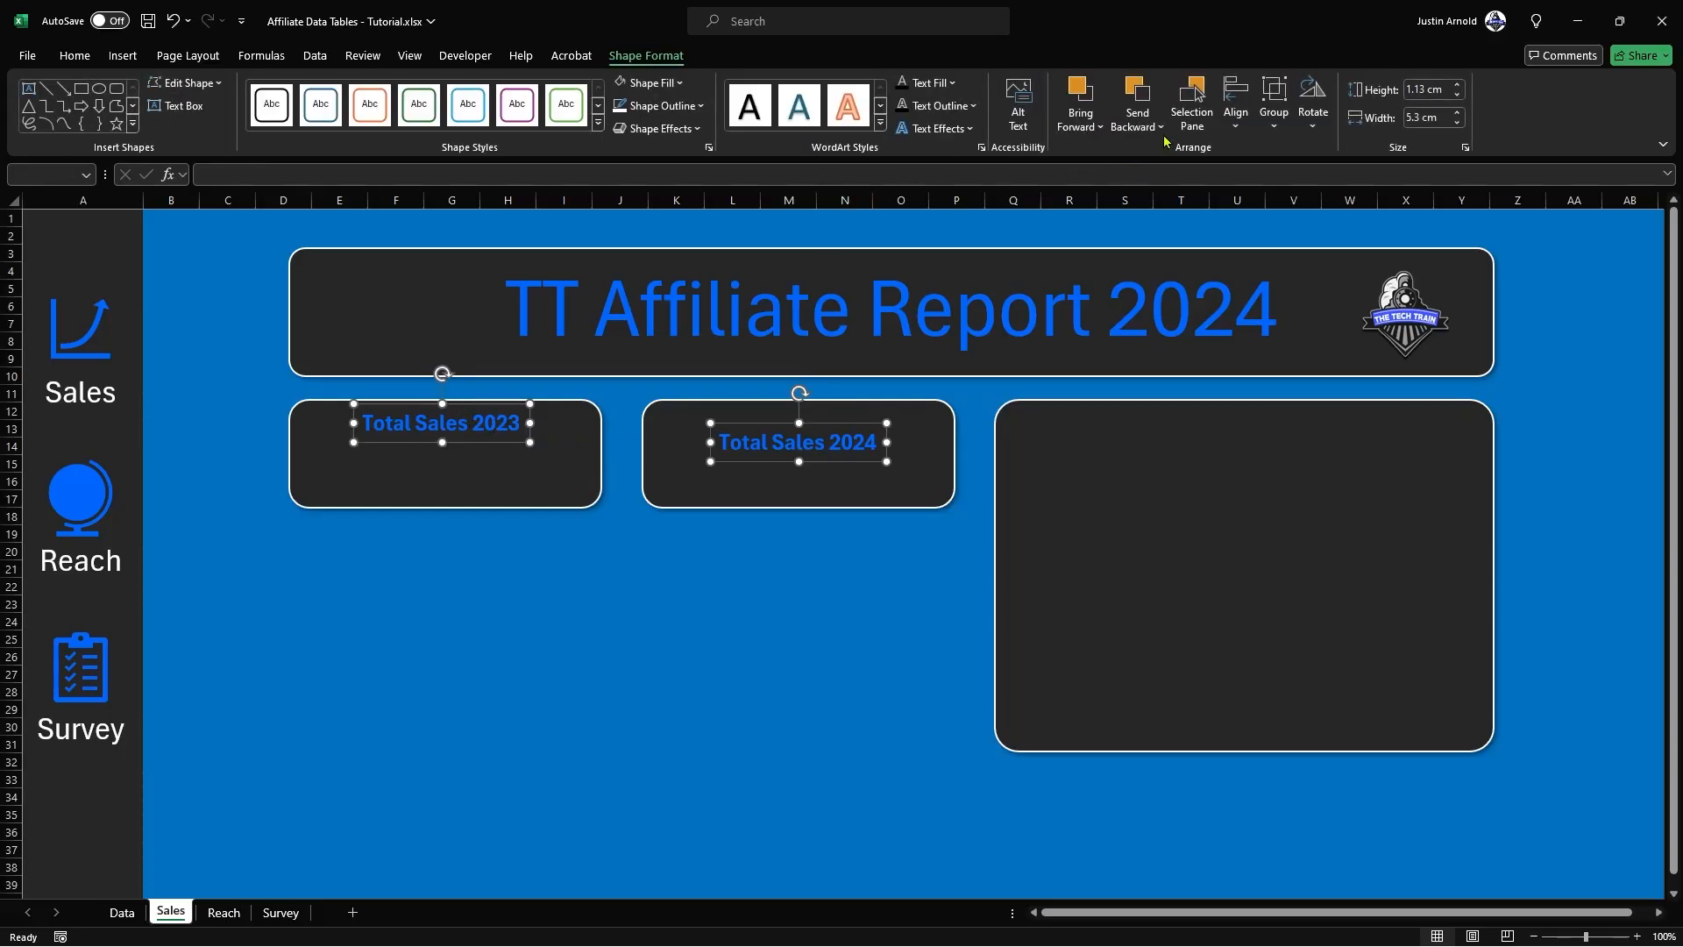
pyautogui.click(1236, 103)
pyautogui.click(1273, 225)
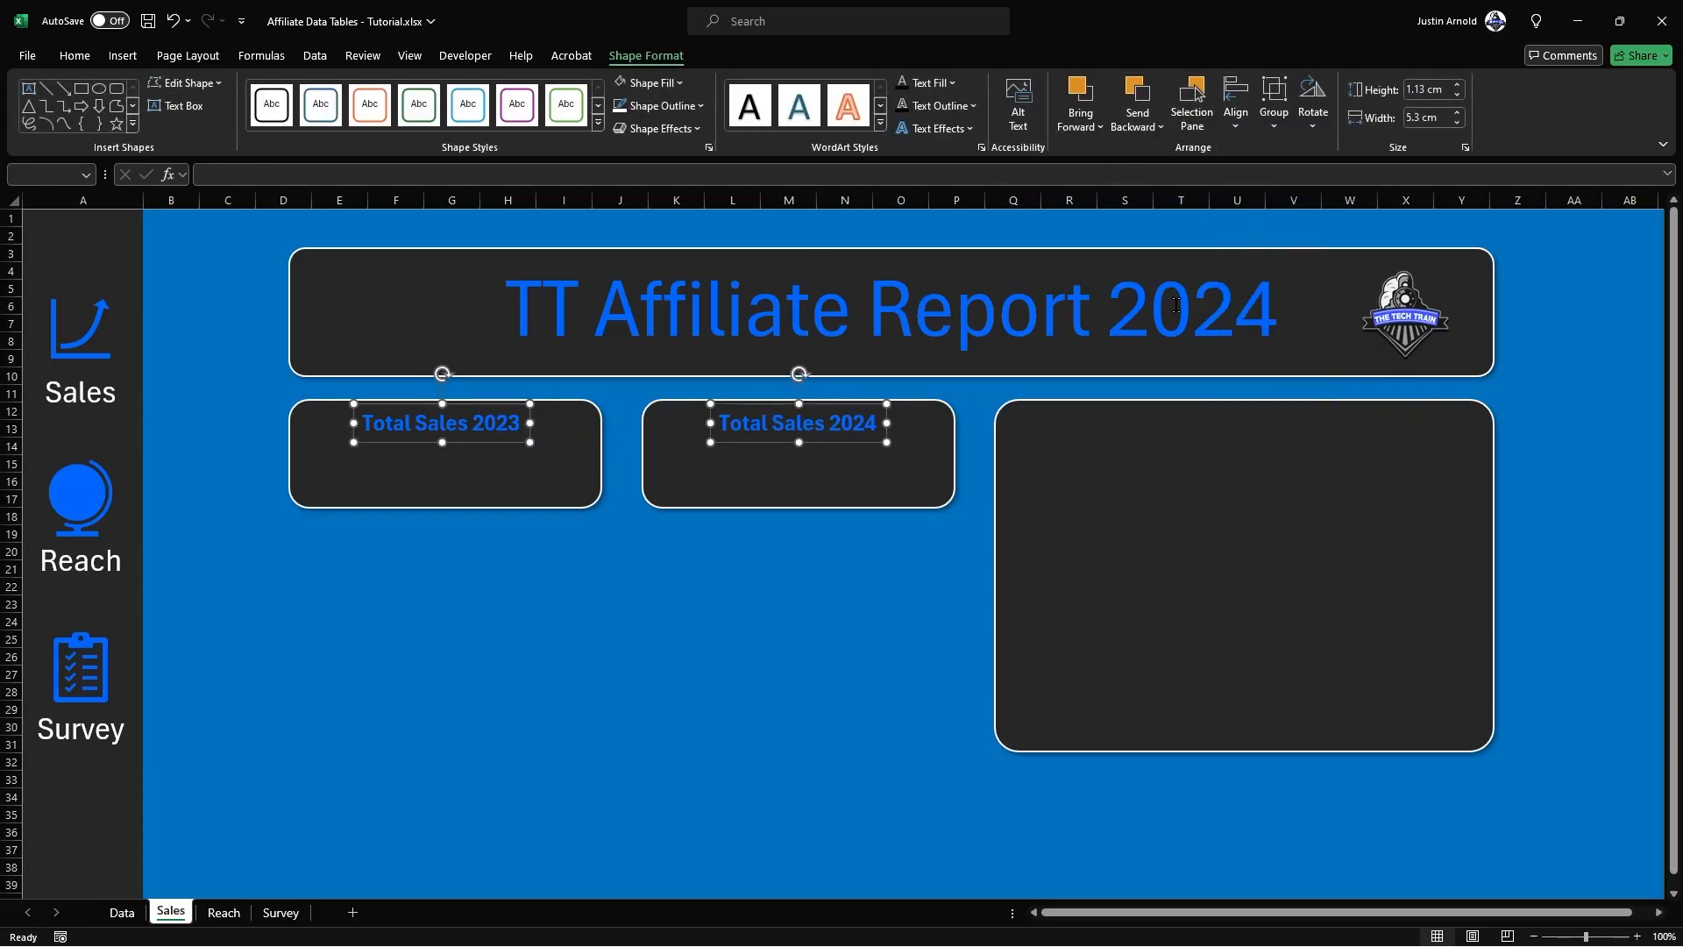
pyautogui.click(710, 571)
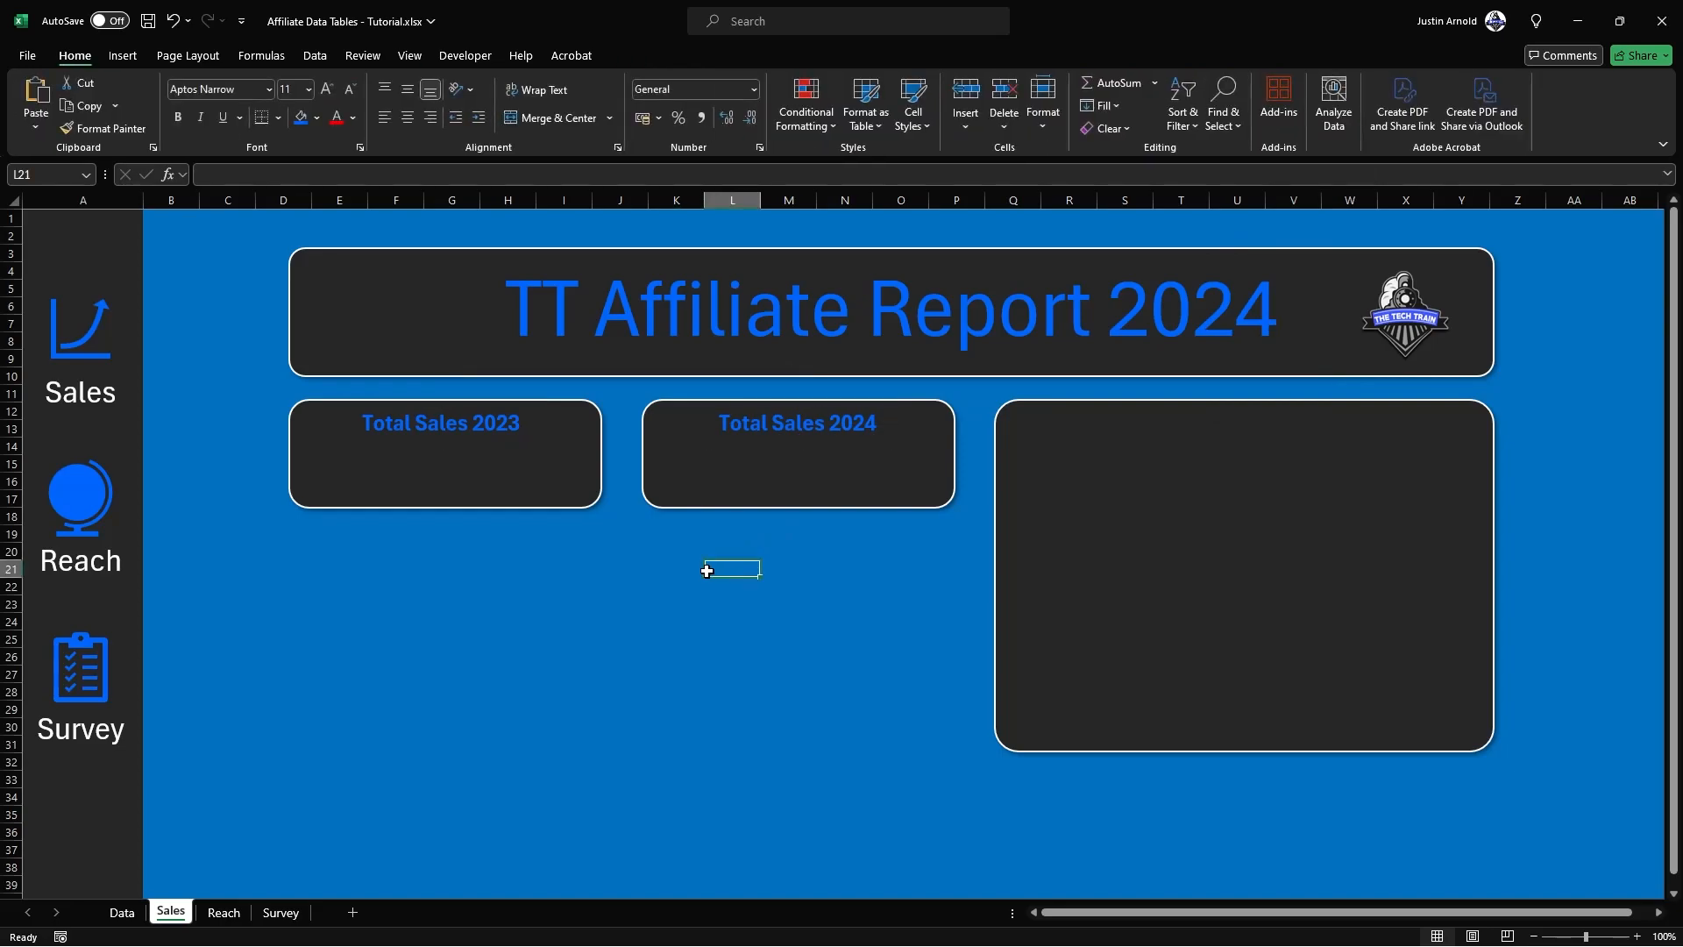
# Step: Duplicate the "Total Sales 2023" label directly beneath the original and inspect the 2023 sales total's formula on the Data sheet
pyautogui.click(416, 444)
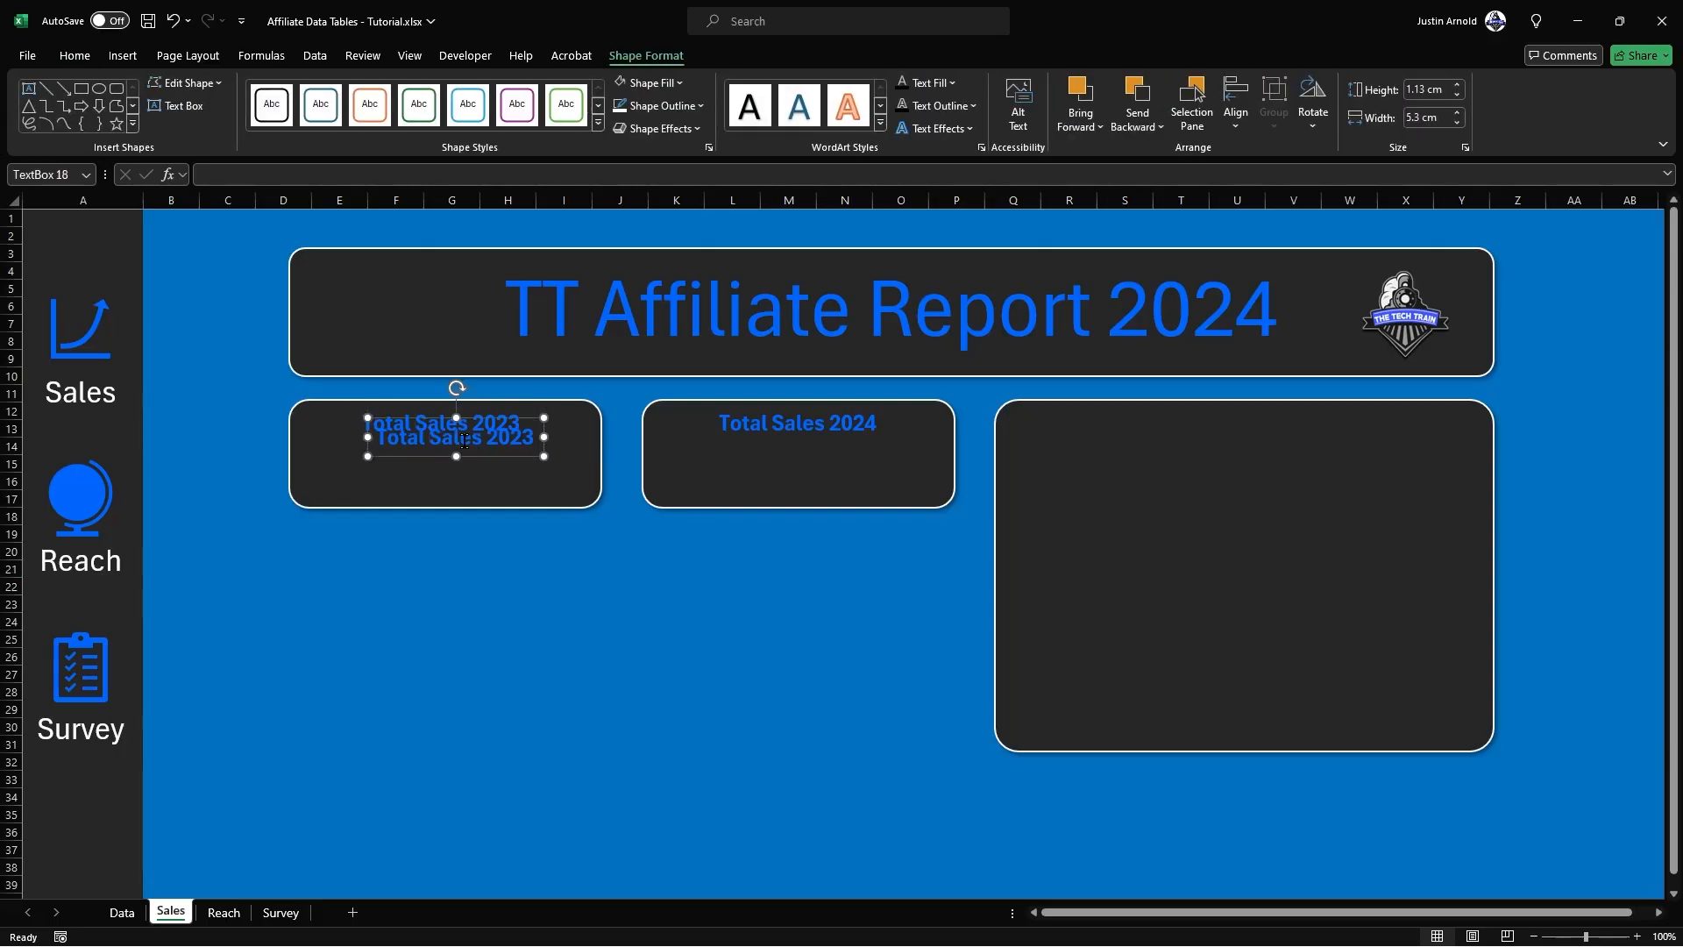
pyautogui.moveTo(465, 440); pyautogui.dragTo(459, 485)
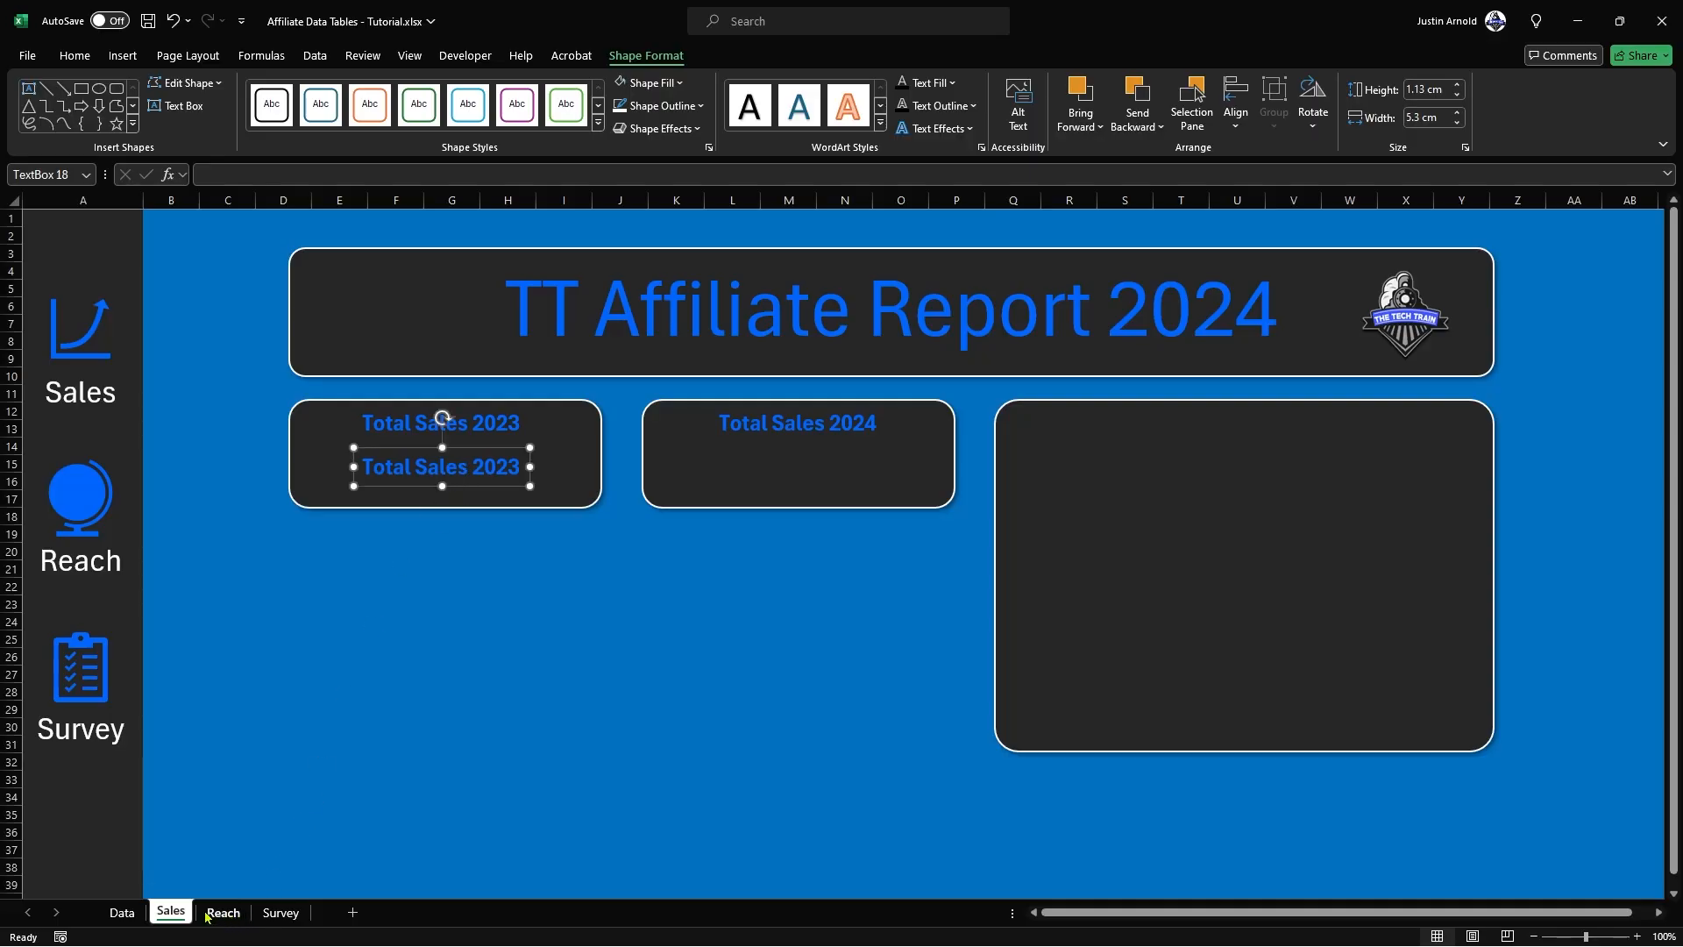
pyautogui.click(122, 912)
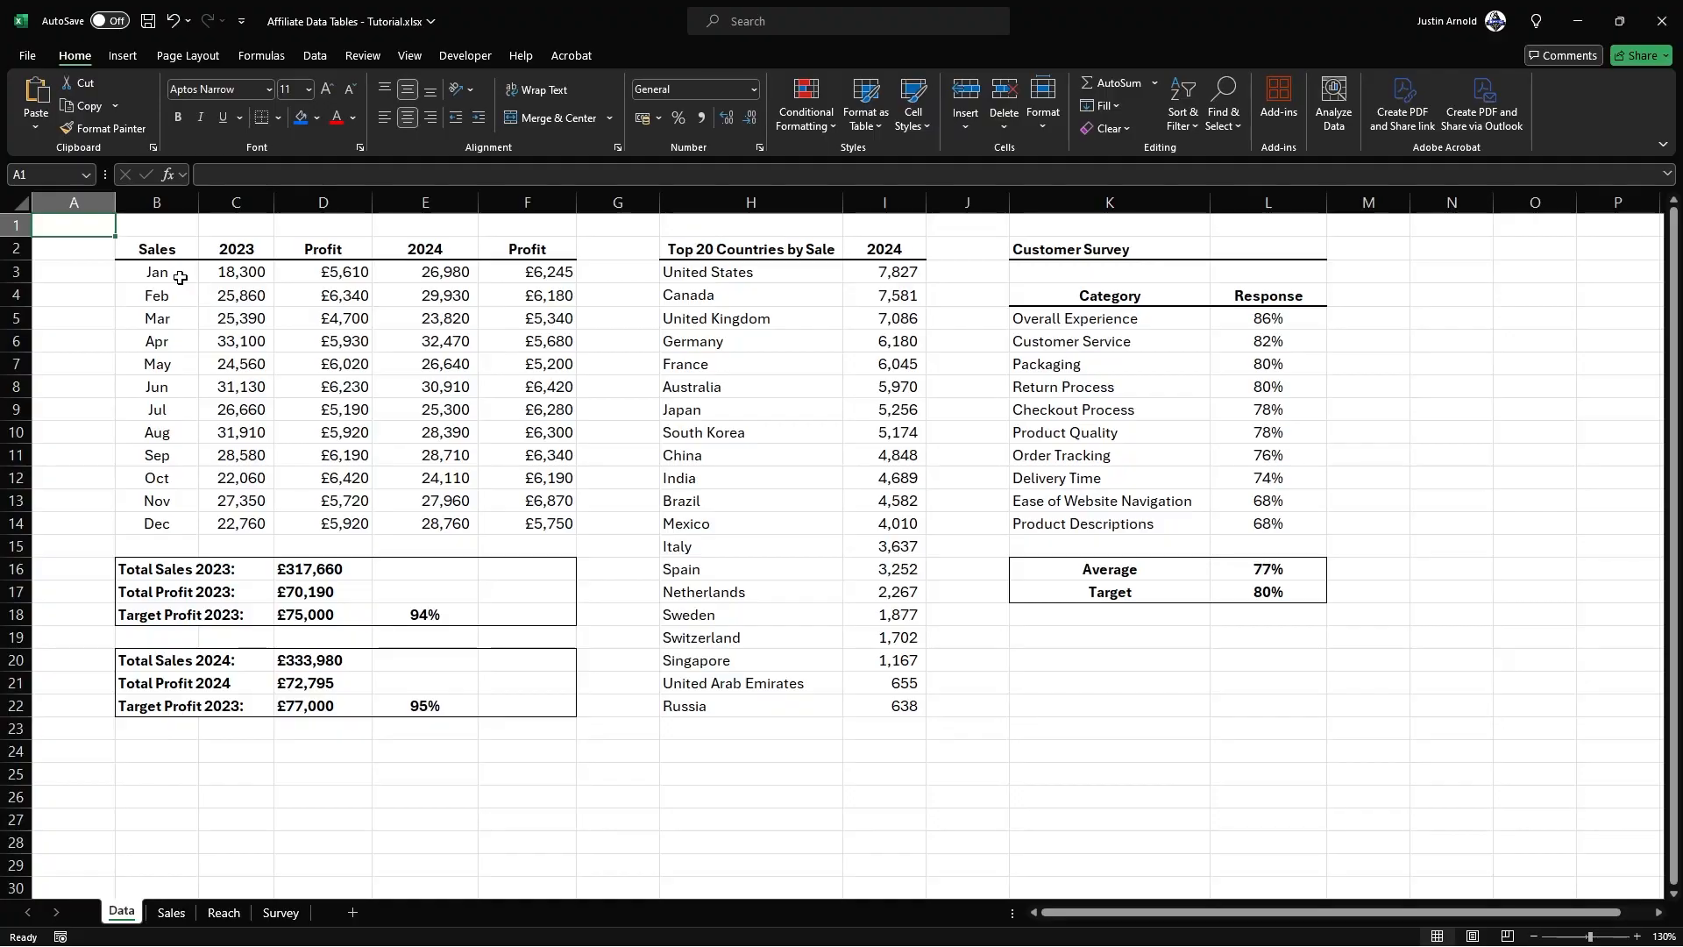
pyautogui.click(142, 569)
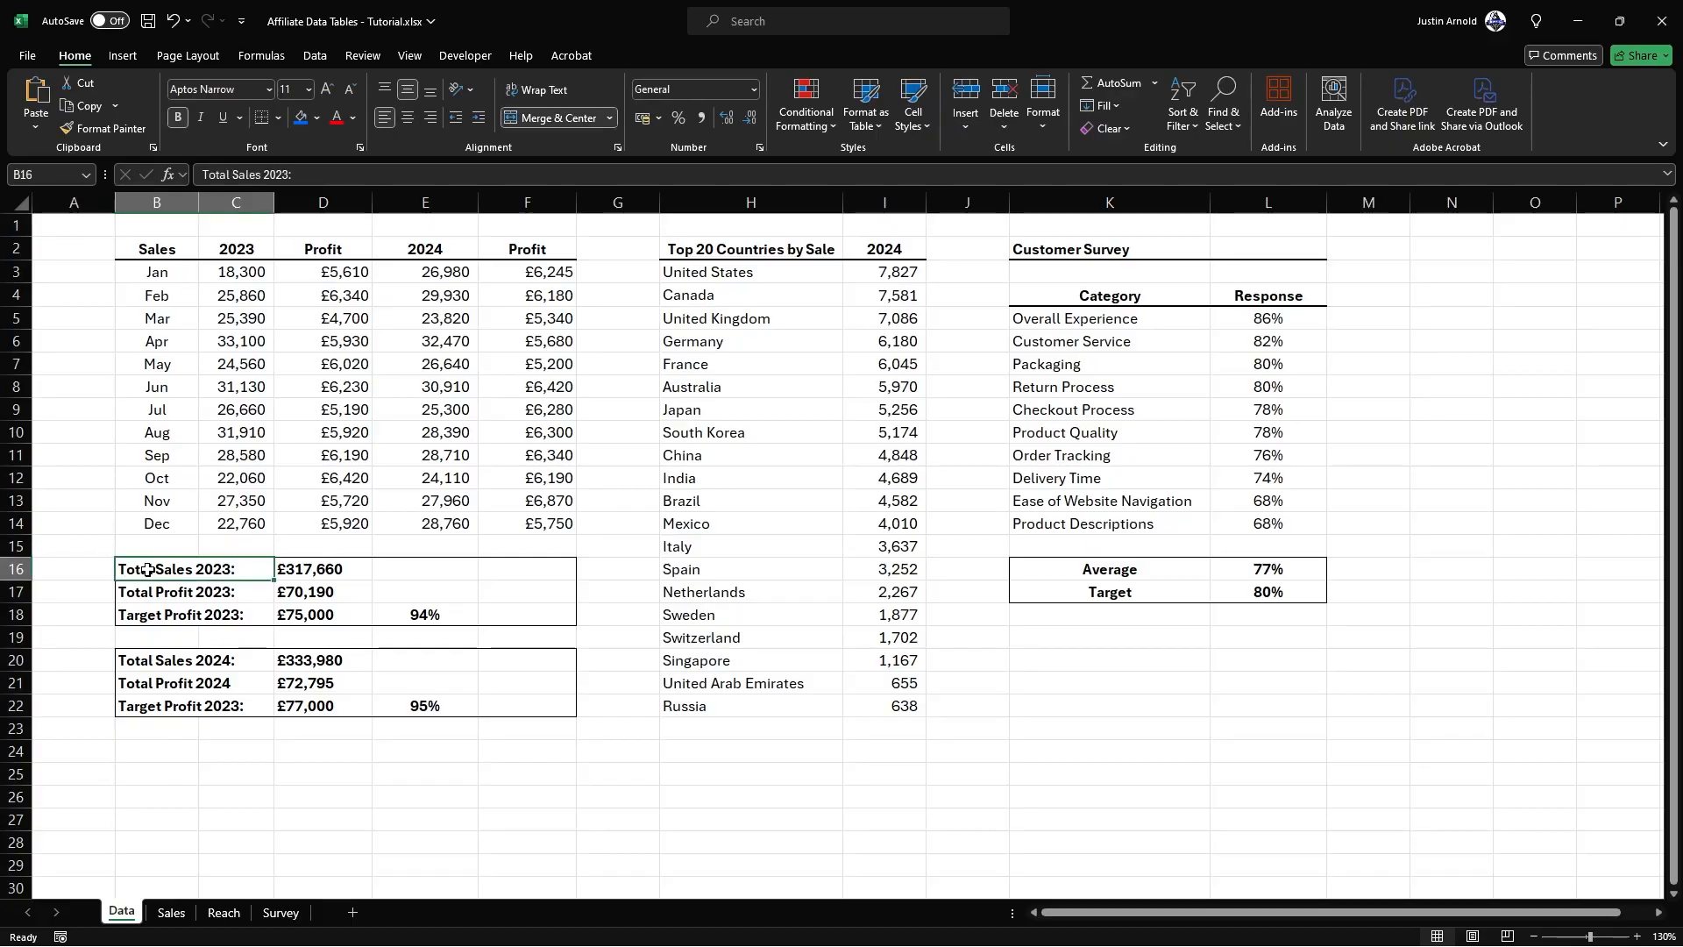
pyautogui.click(326, 570)
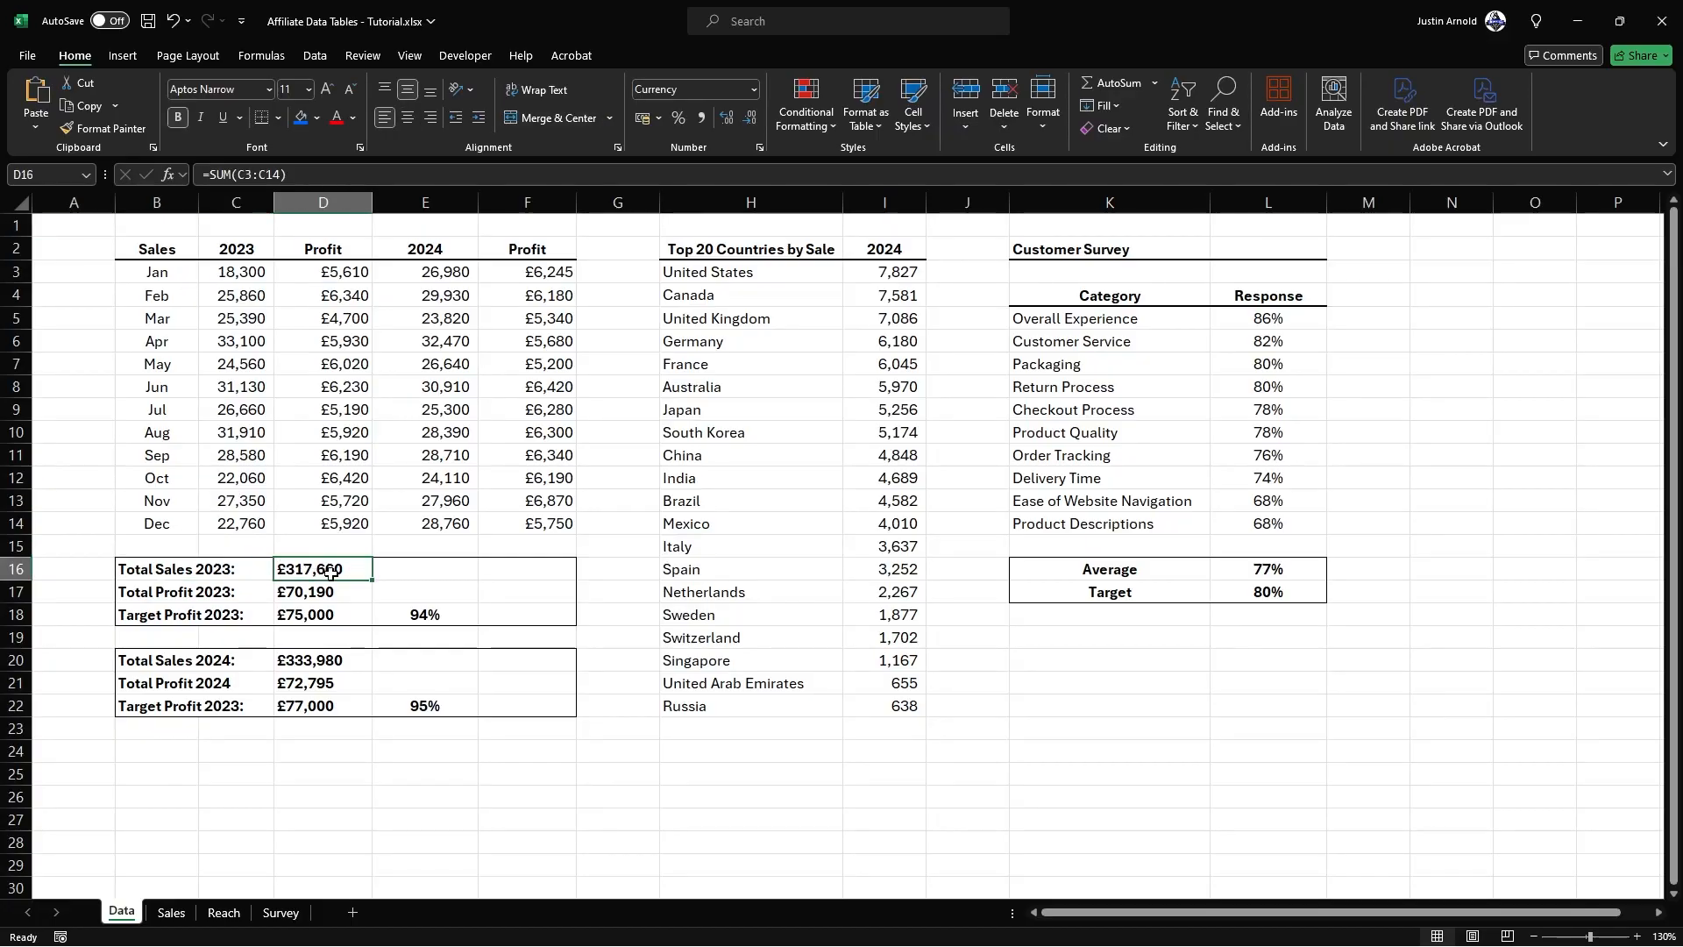
pyautogui.doubleClick(331, 573)
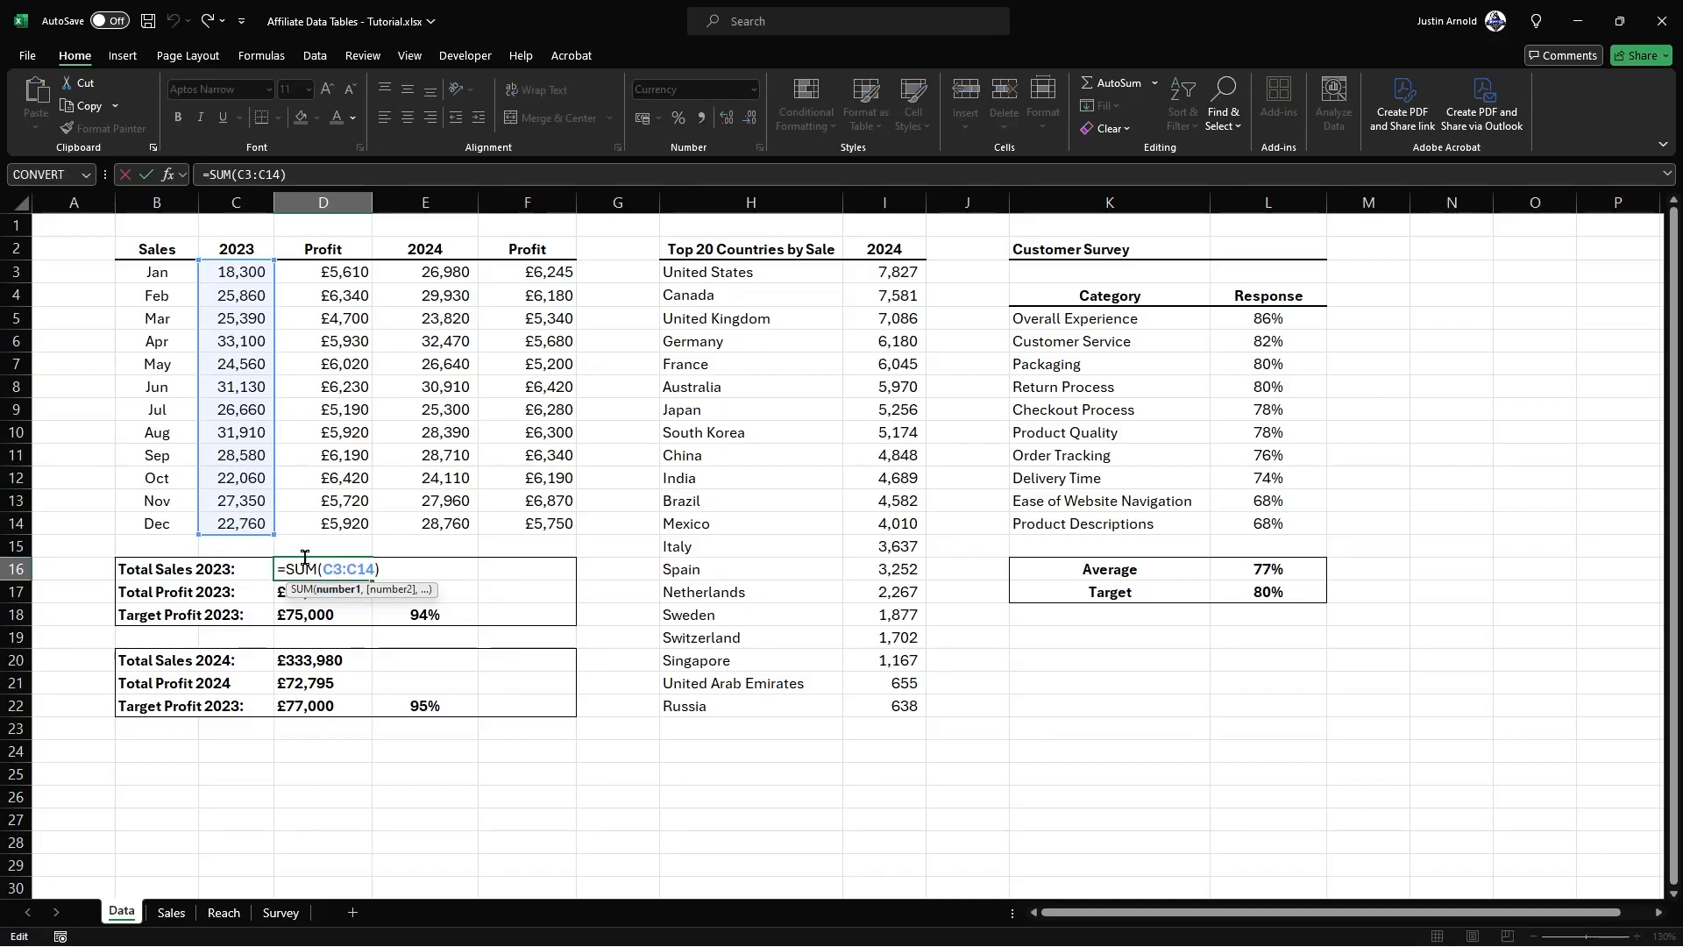
pyautogui.press('Escape')
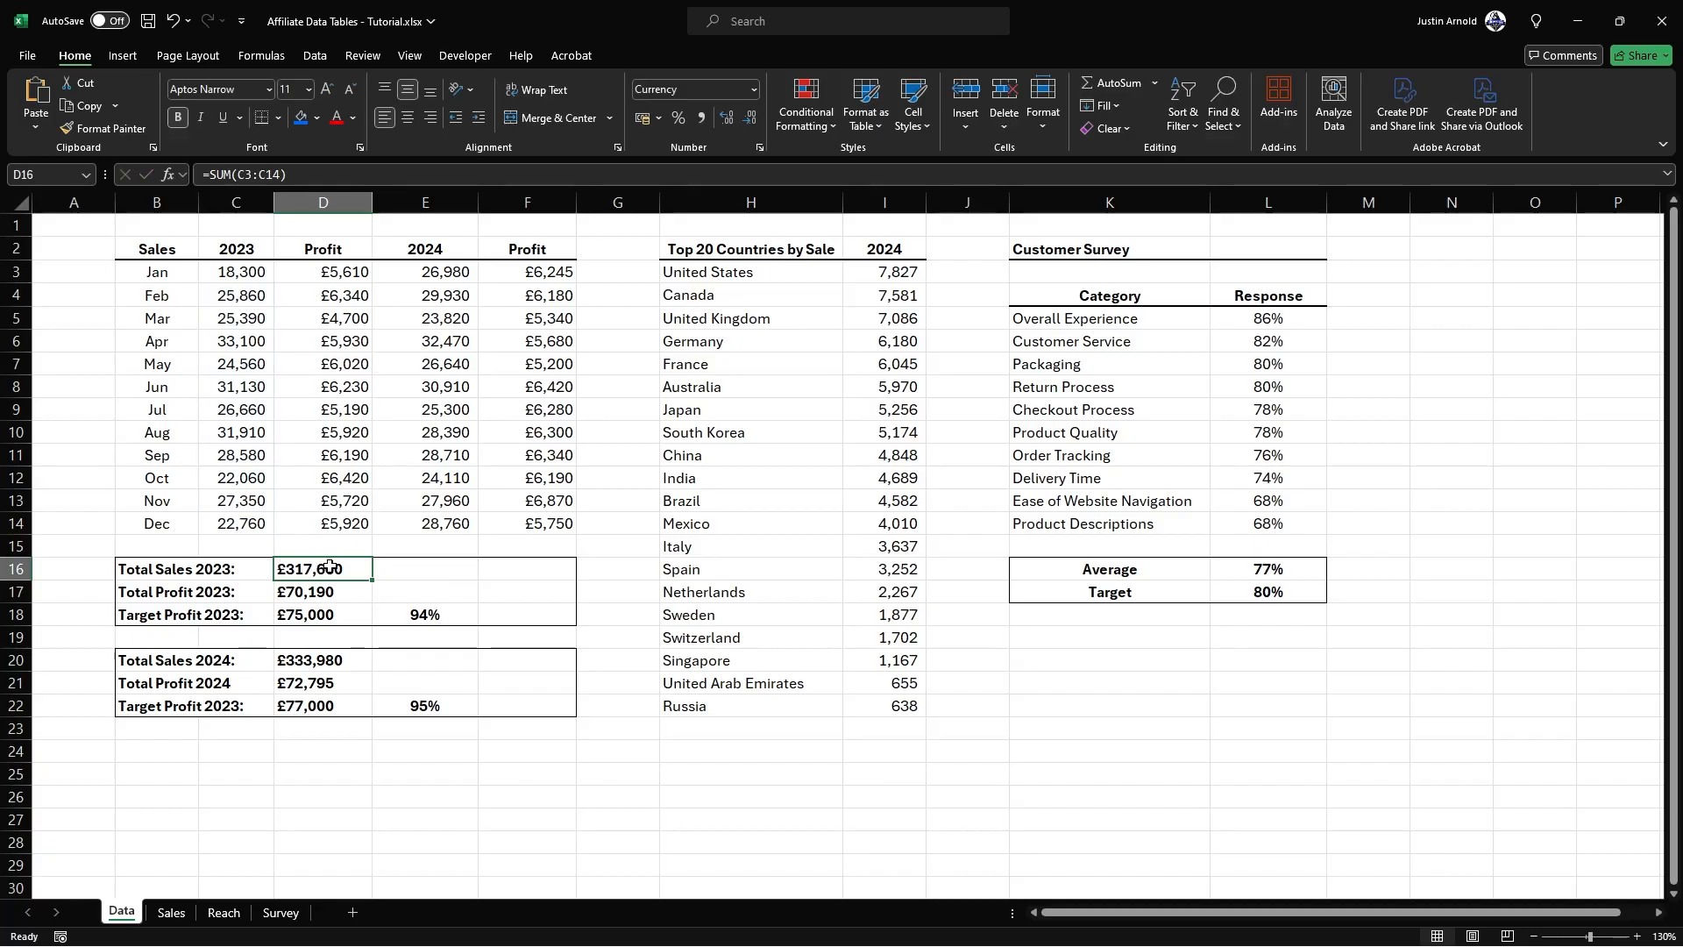
pyautogui.click(171, 912)
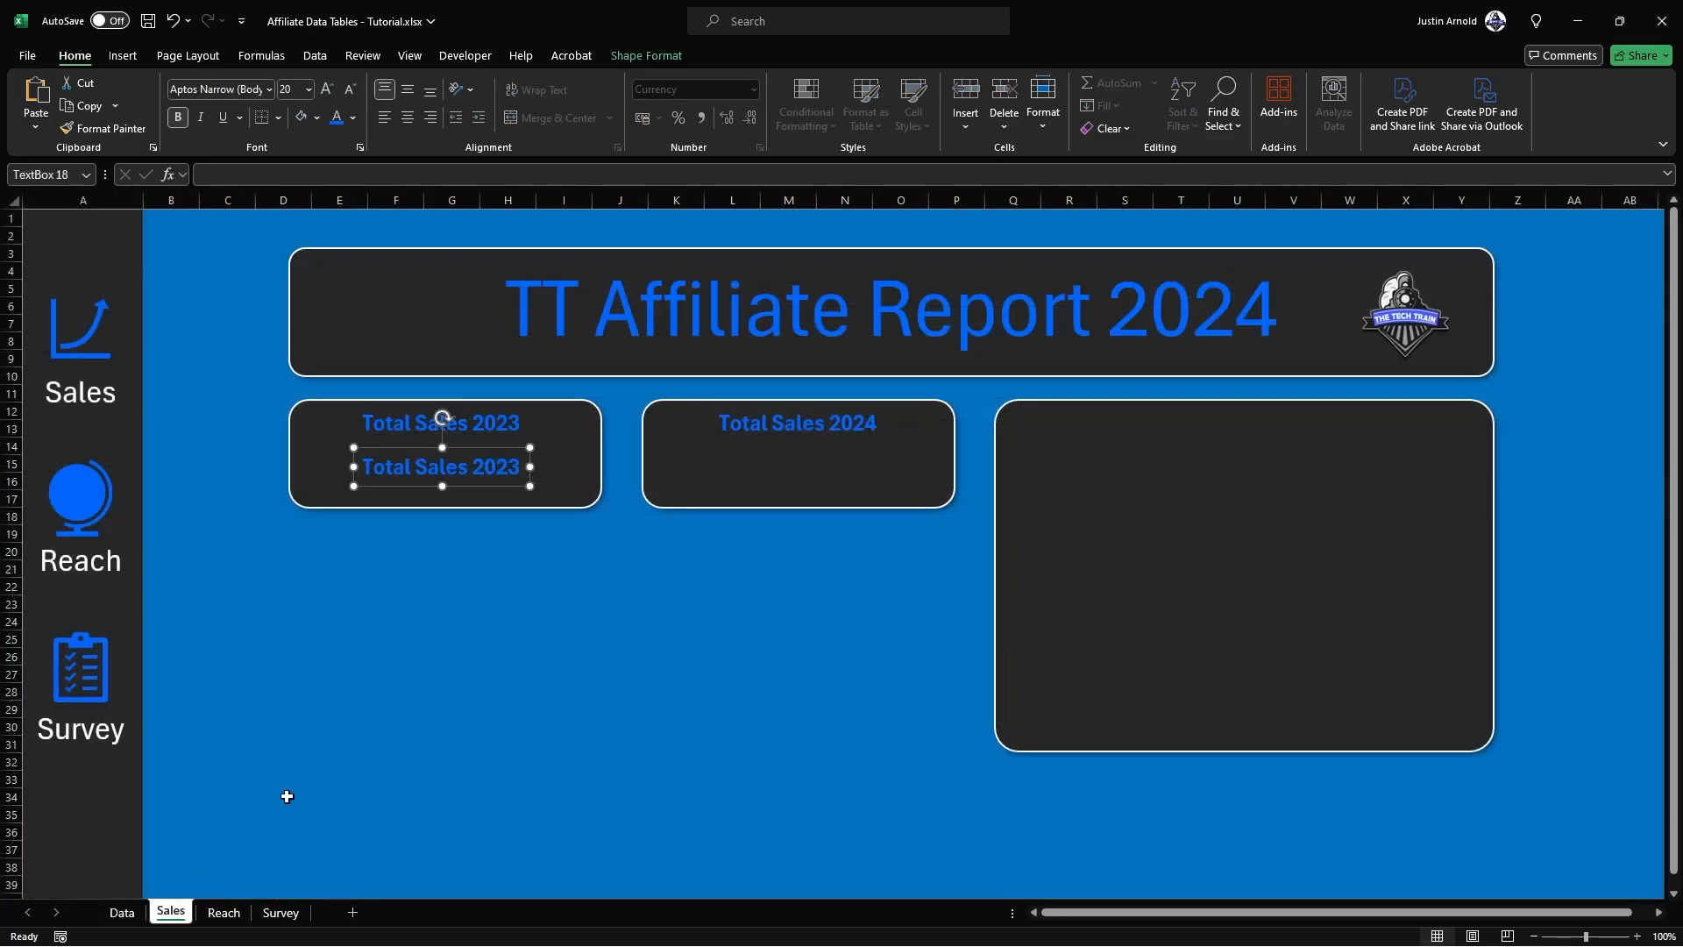
# Step: Clear the duplicated label's text and link its text box to the 2023 sales total with =Data!D16
pyautogui.doubleClick(470, 471)
pyautogui.click(471, 471)
pyautogui.hotkey('ctrl', 'a')
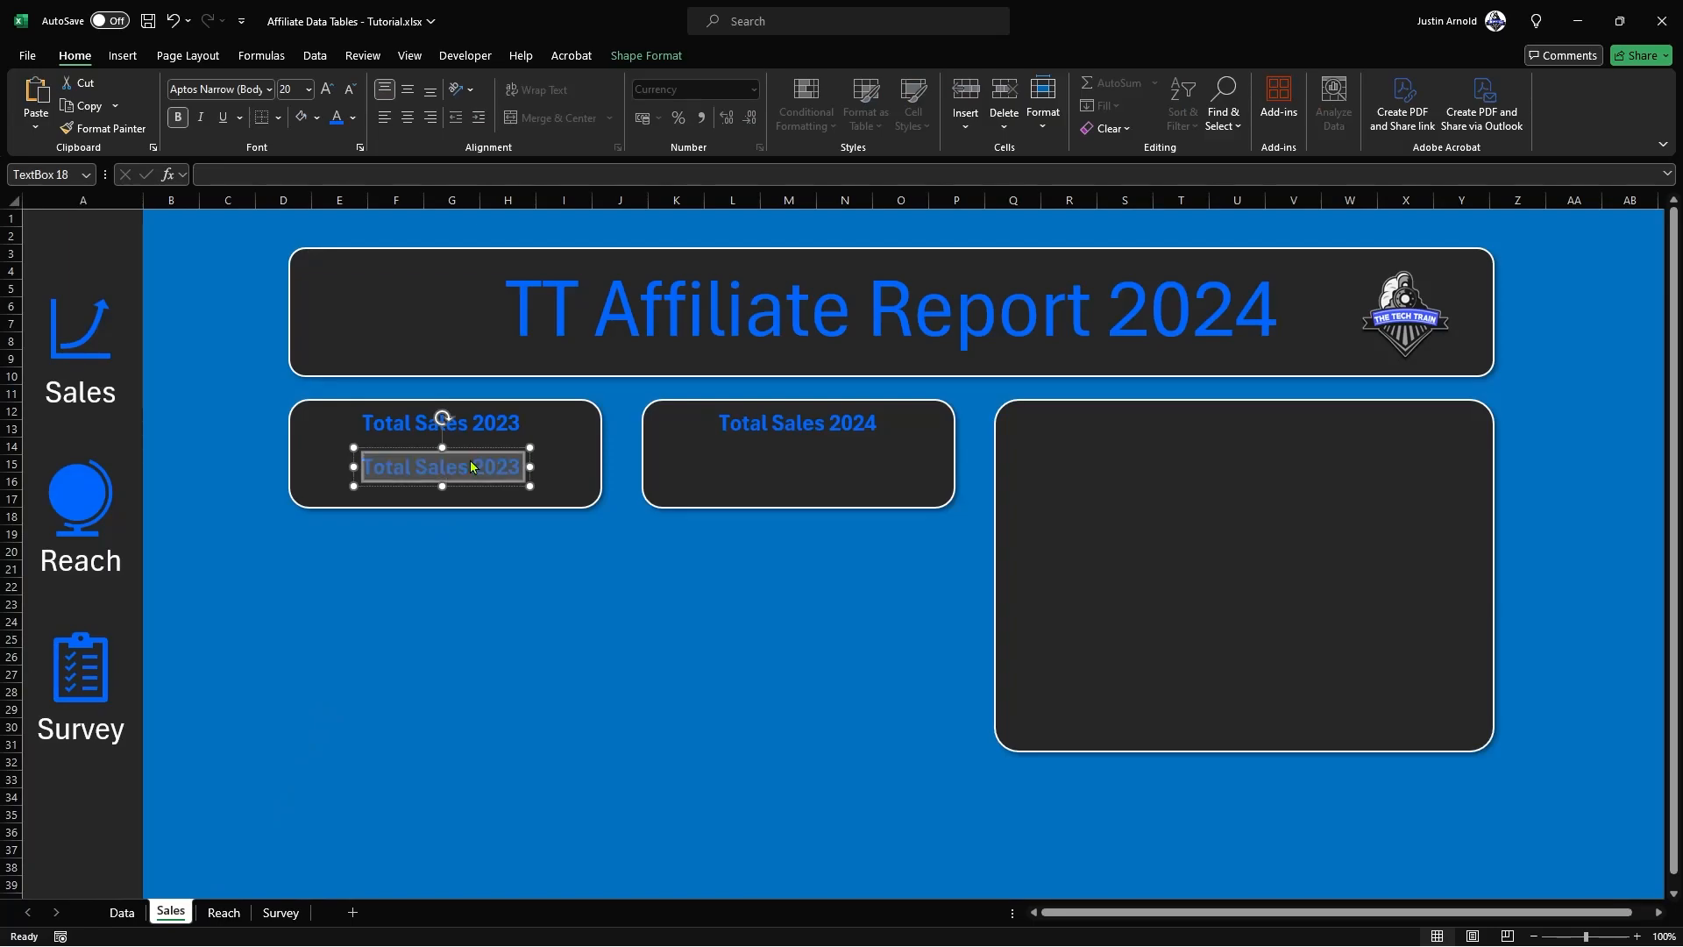
pyautogui.press('Delete')
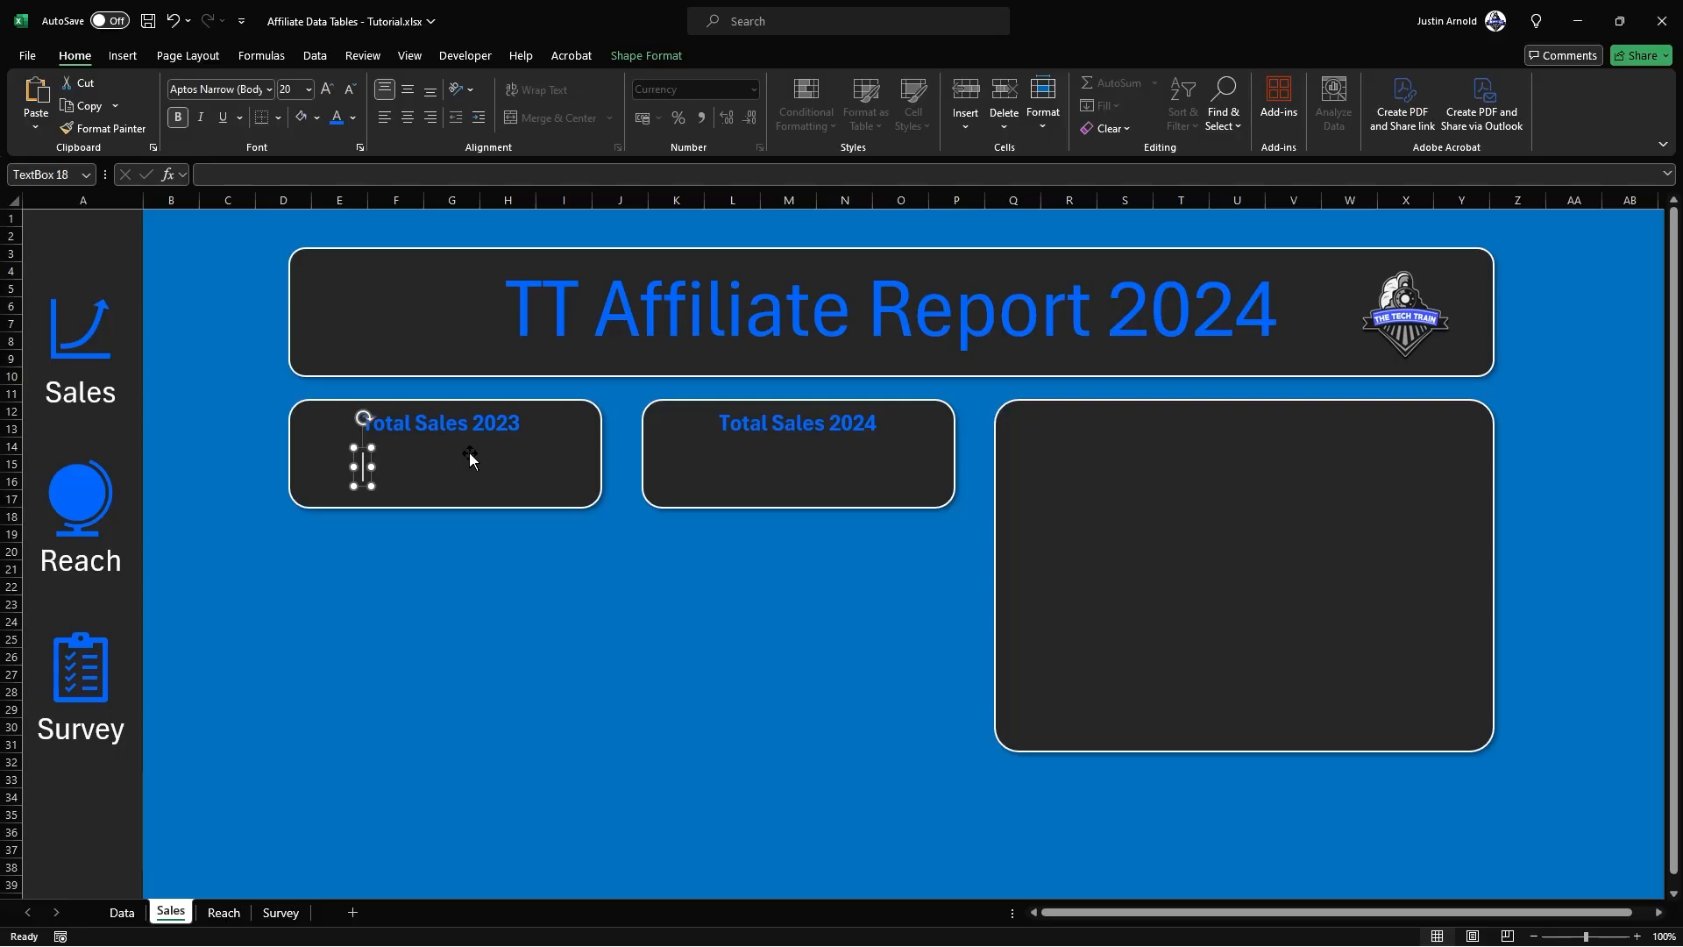
pyautogui.click(249, 169)
pyautogui.write('=')
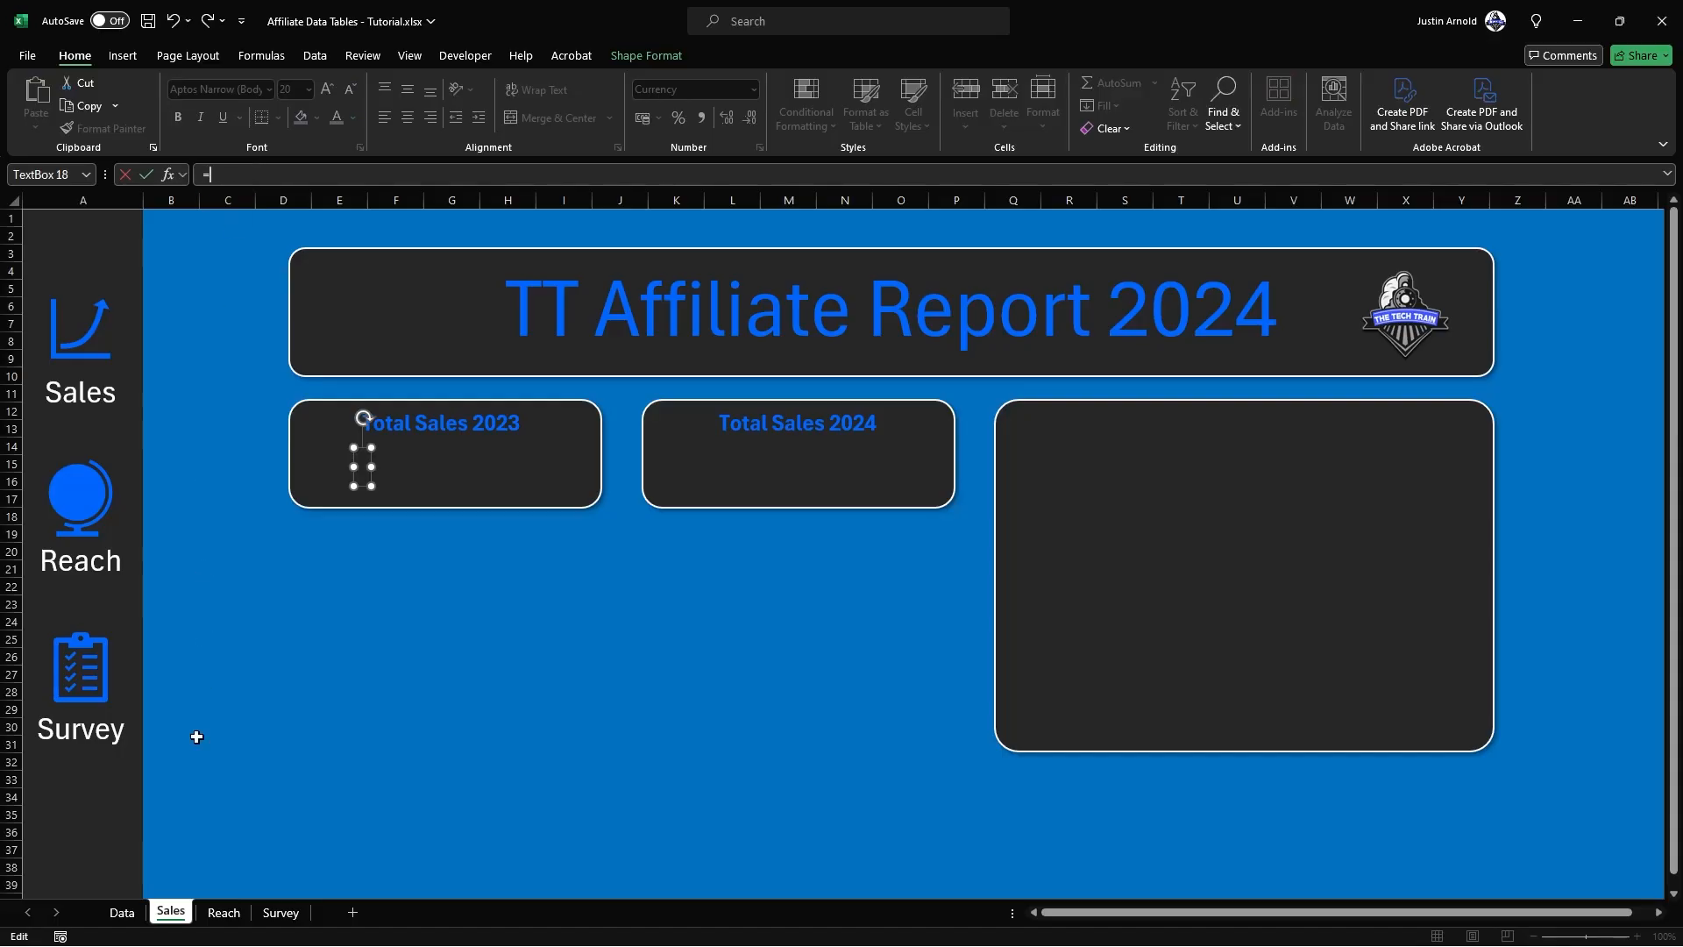
pyautogui.click(122, 913)
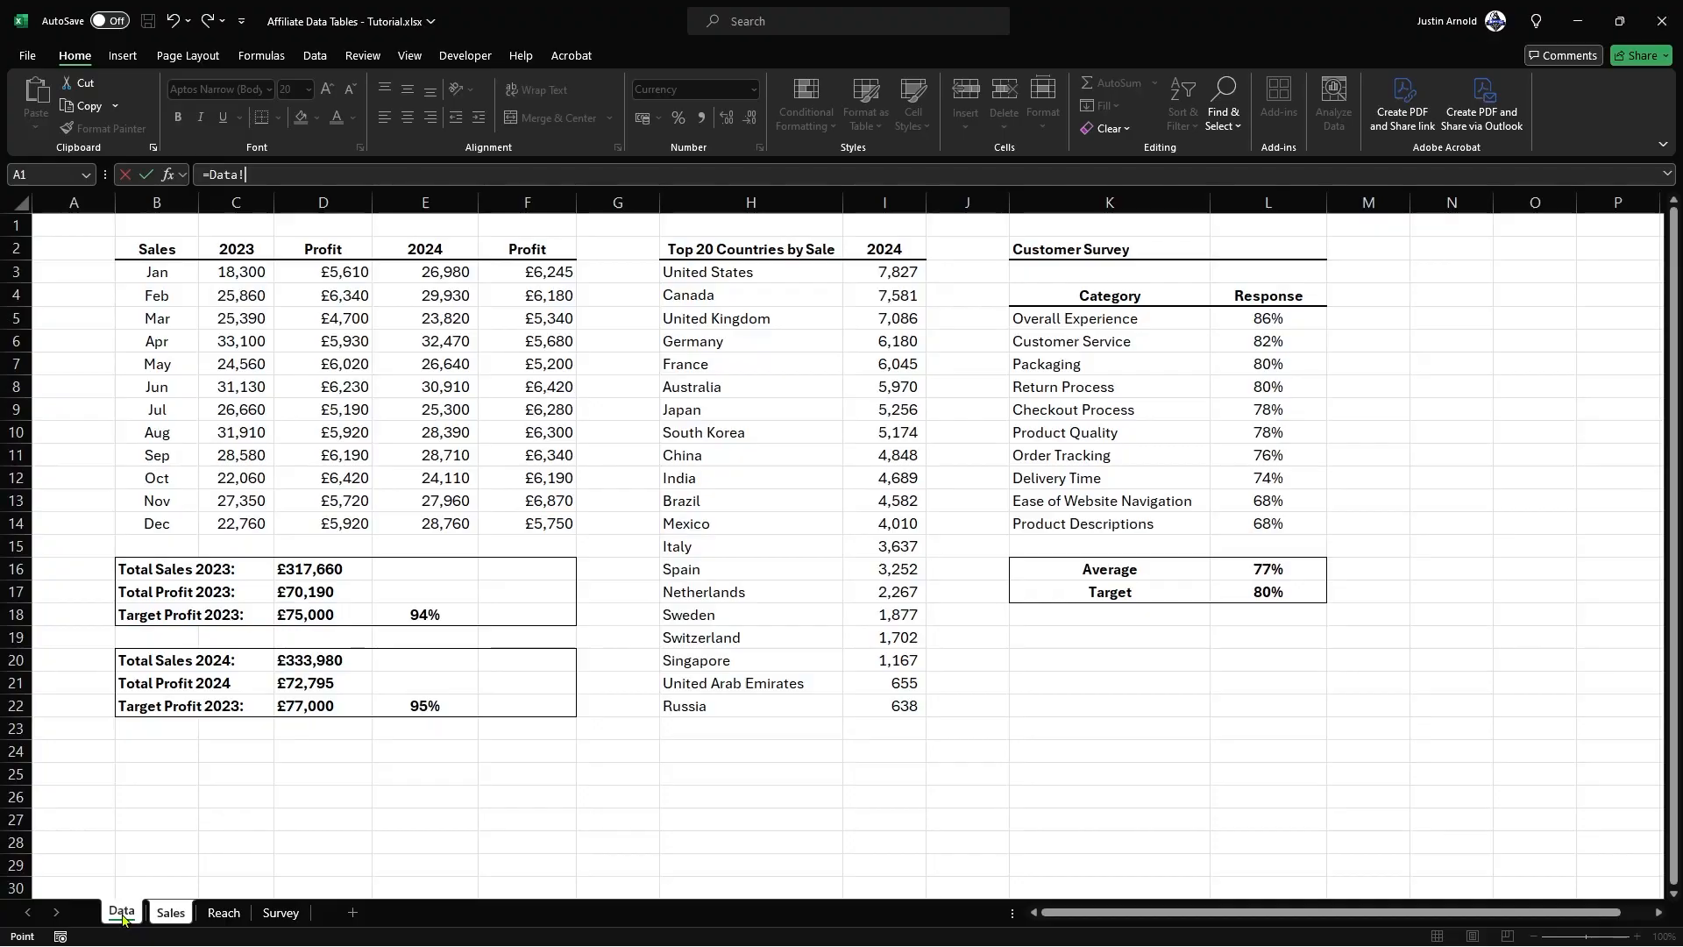
pyautogui.click(305, 570)
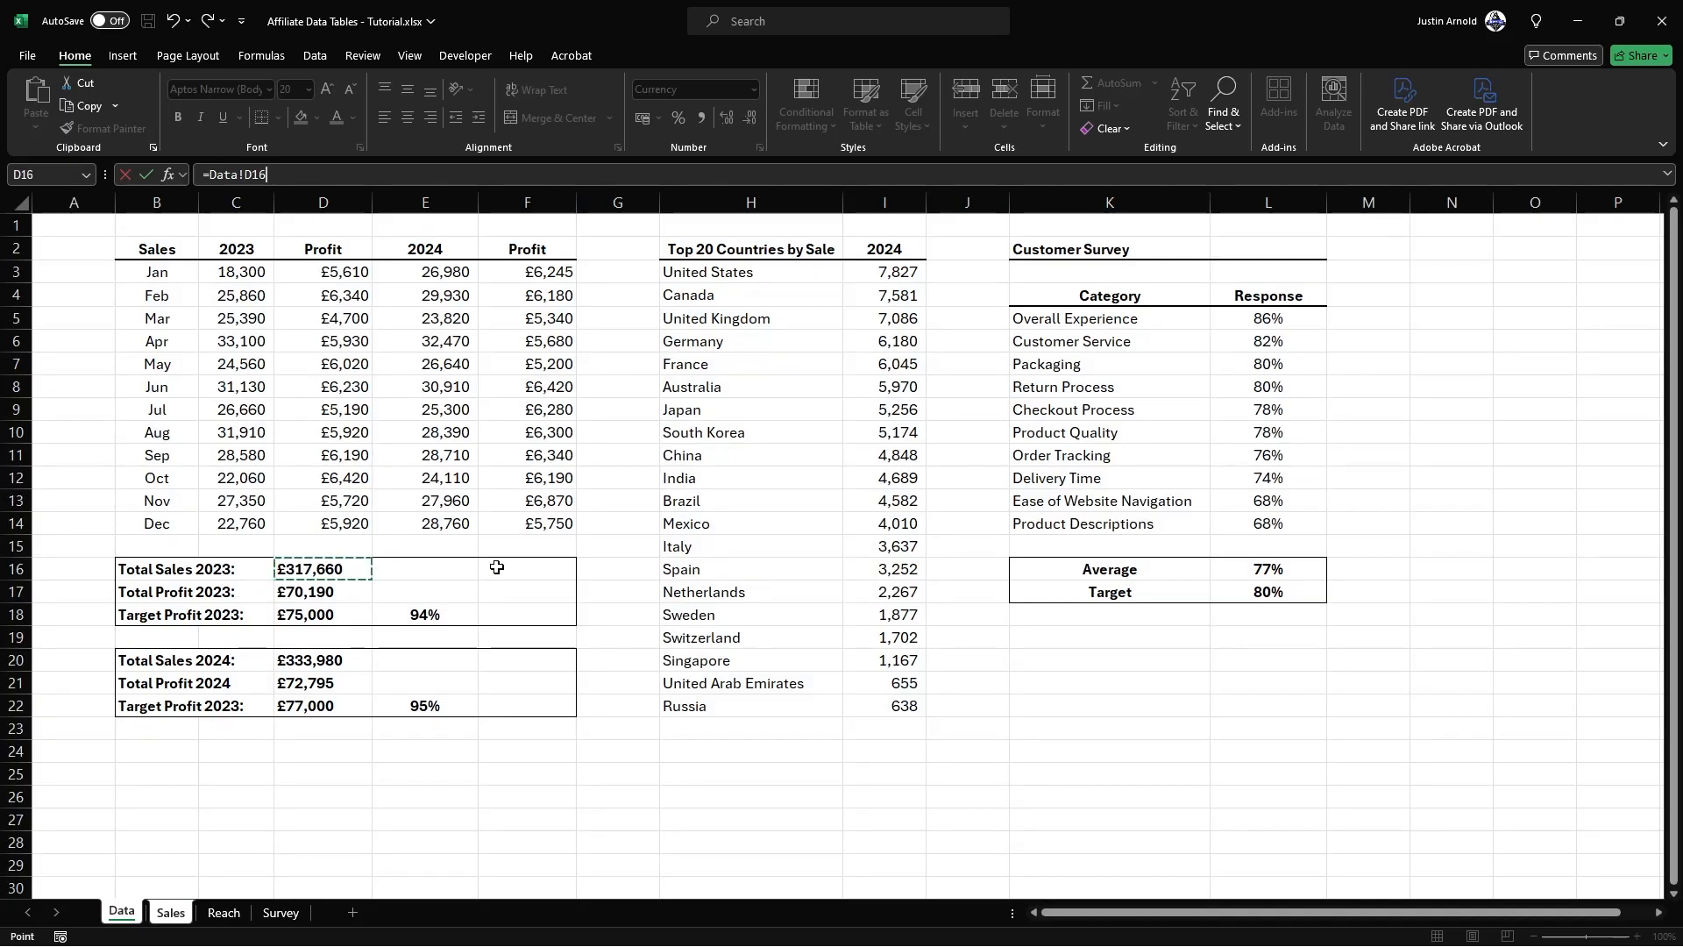
pyautogui.press('Return')
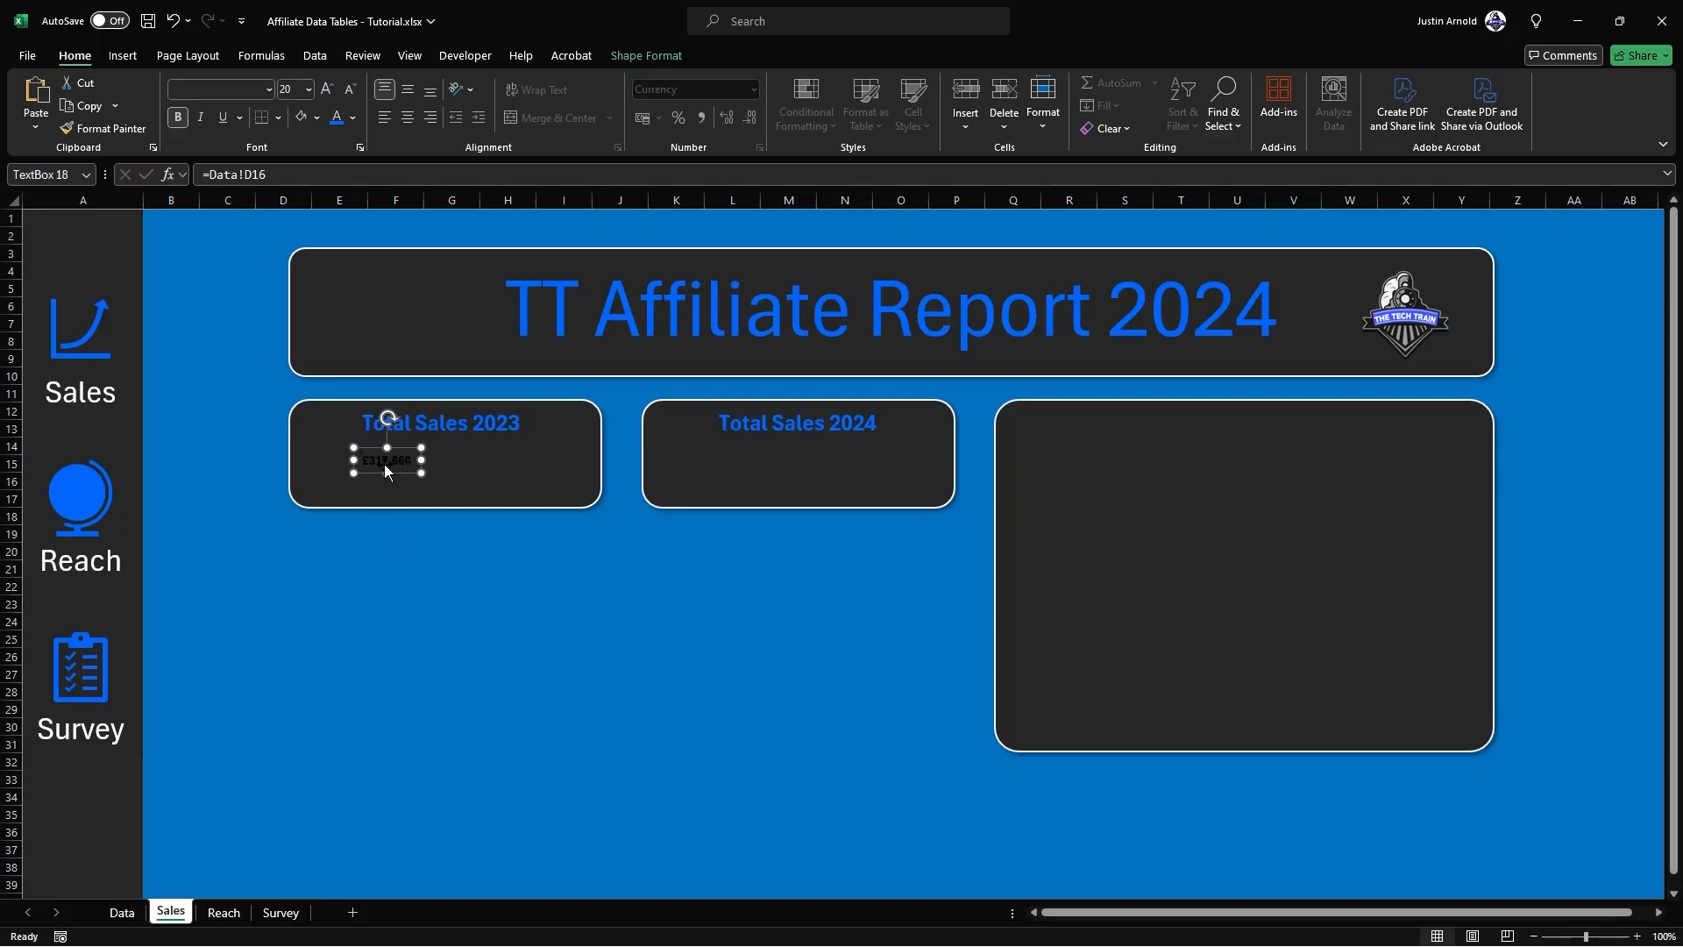
# Step: Widen the linked sales figure's text box, centre its contents and set the font colour to white
pyautogui.moveTo(422, 473); pyautogui.dragTo(476, 474)
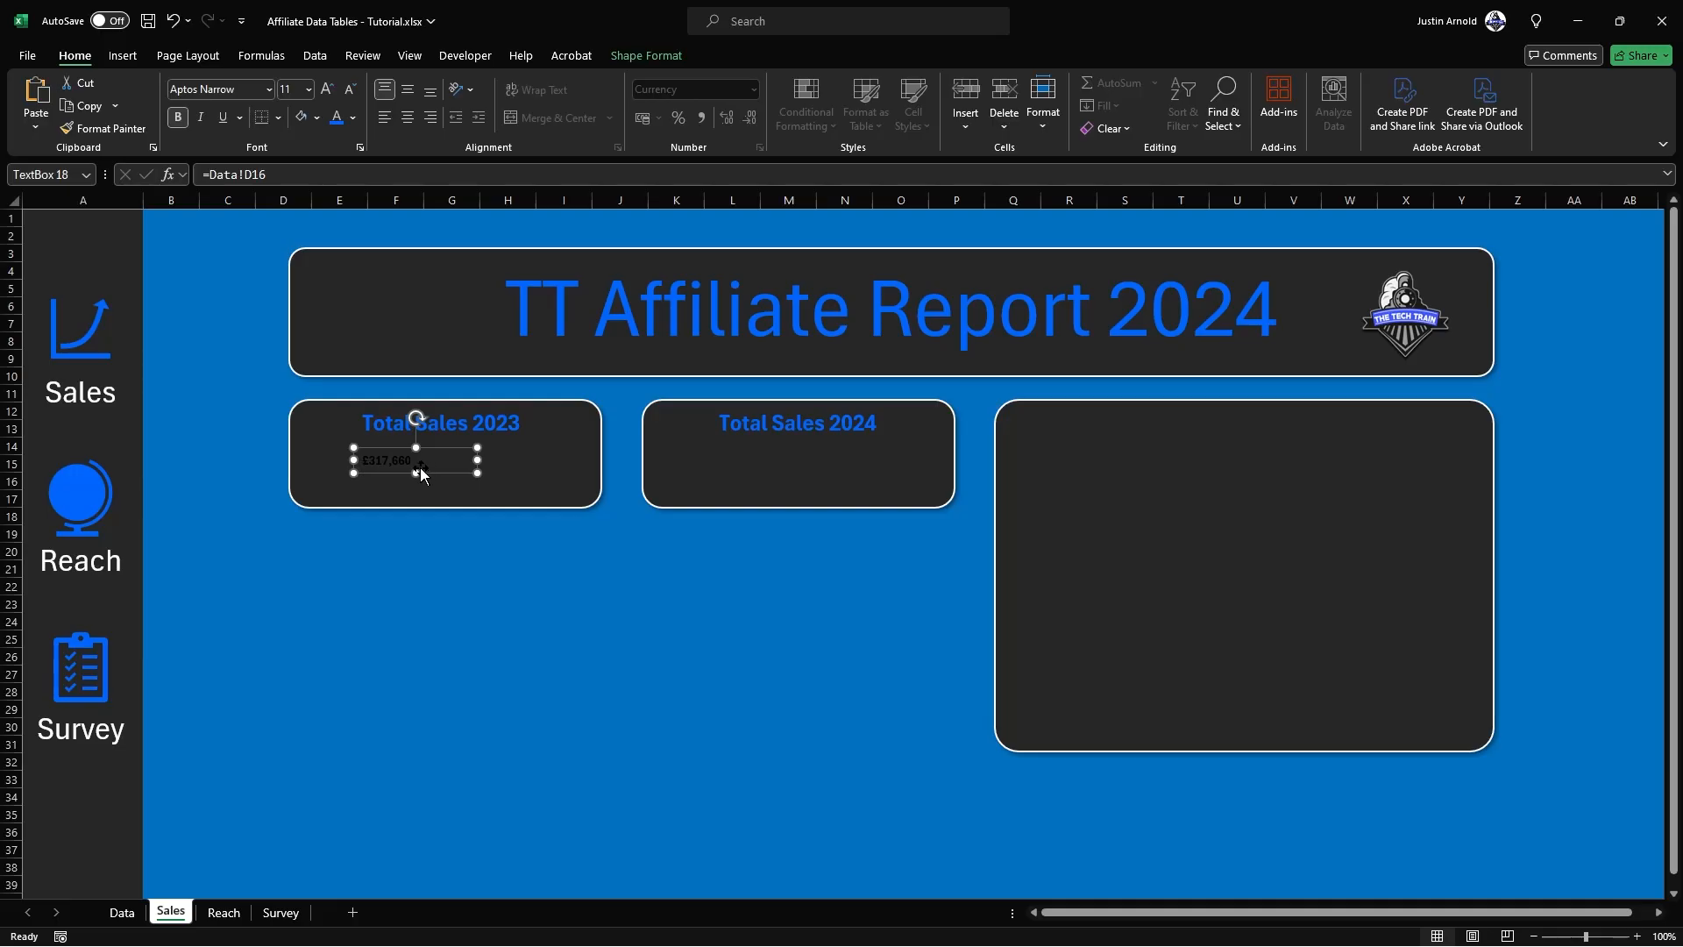
pyautogui.click(407, 117)
pyautogui.click(353, 118)
pyautogui.click(336, 191)
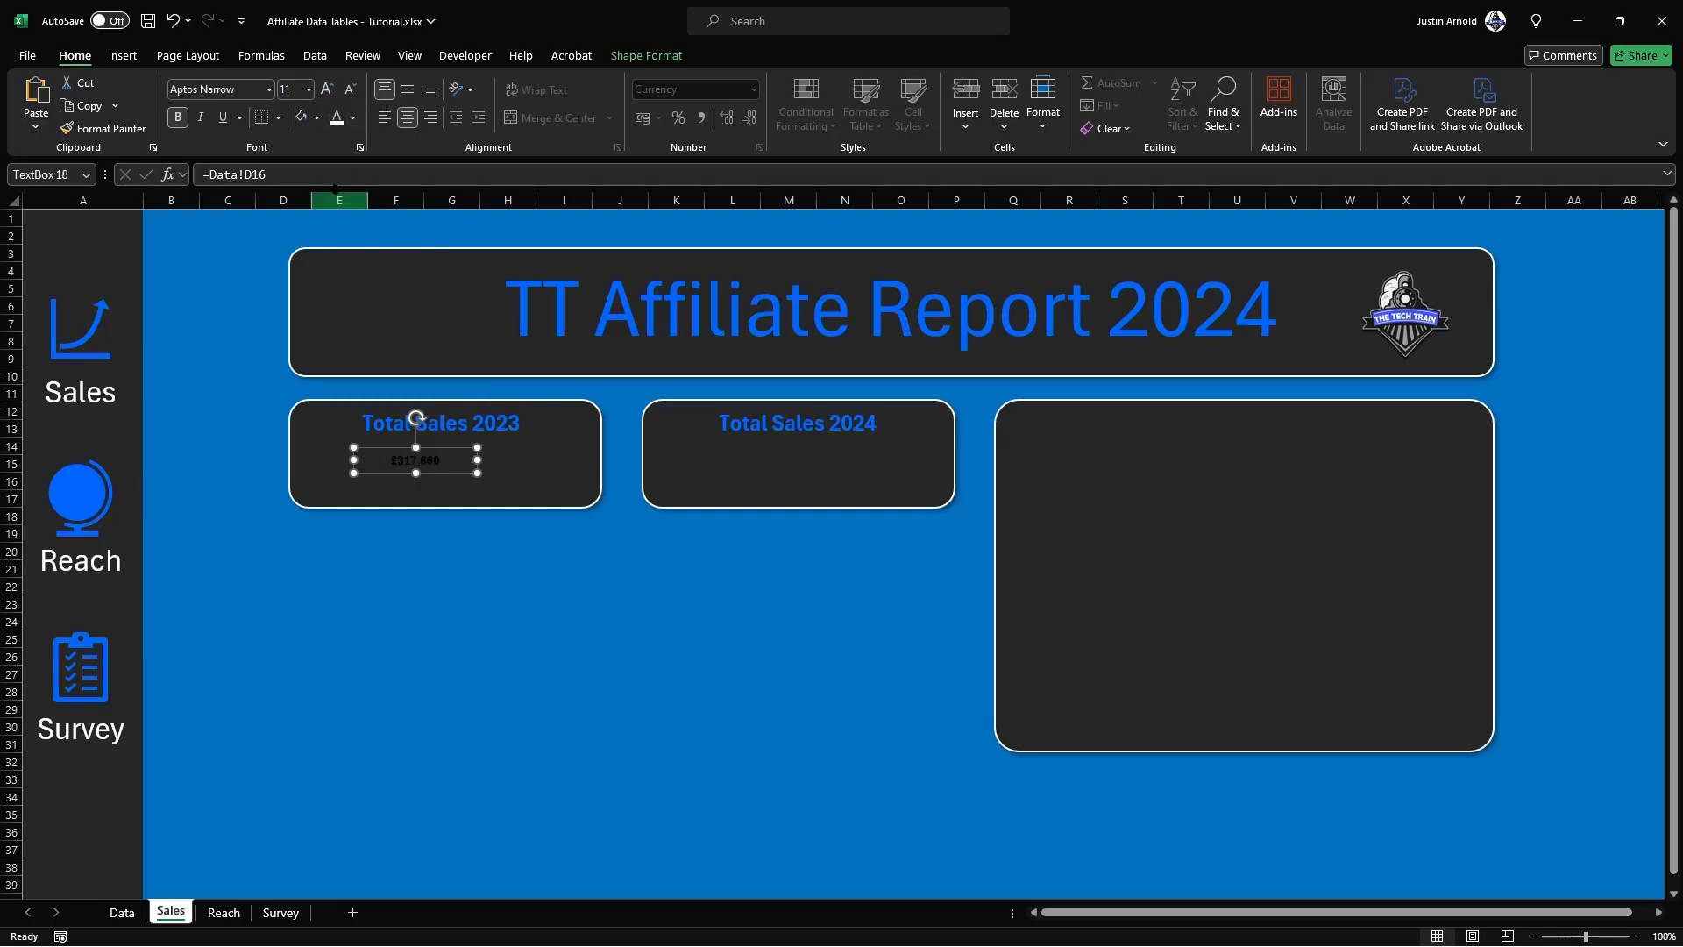
# Step: Increase the font size of the linked 2023 sales figure to 40
pyautogui.click(324, 89)
pyautogui.click(325, 88)
pyautogui.click(324, 89)
pyautogui.click(324, 88)
pyautogui.click(325, 89)
pyautogui.click(324, 89)
pyautogui.click(325, 88)
pyautogui.click(324, 88)
pyautogui.click(324, 89)
pyautogui.click(324, 89)
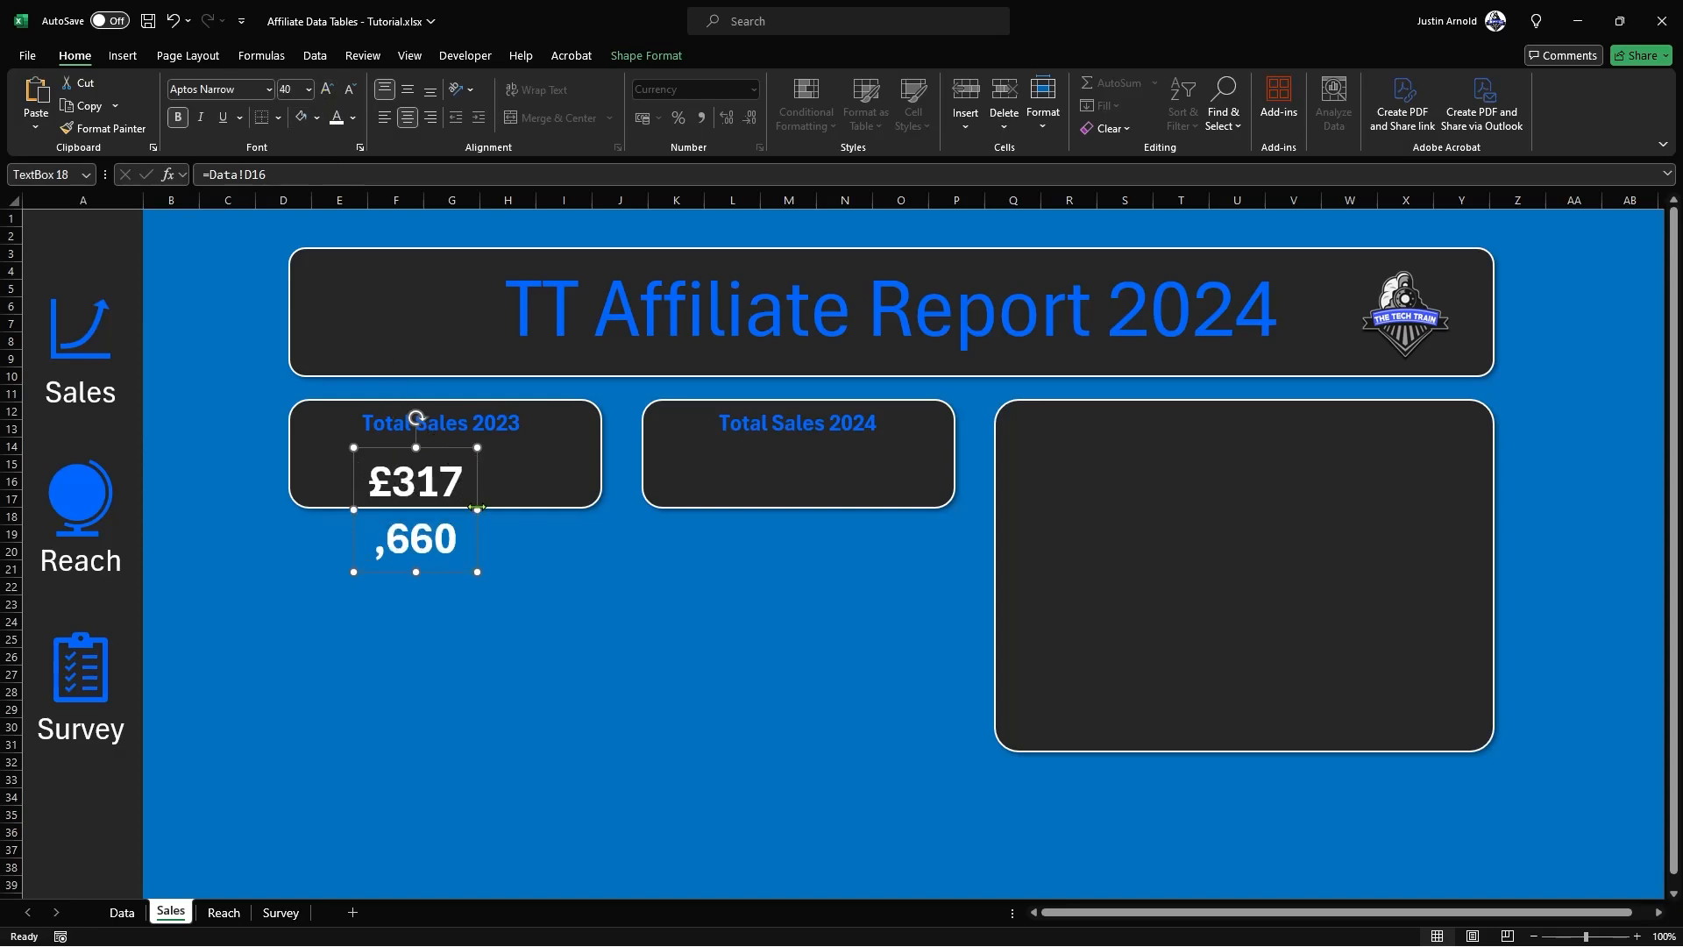
# Step: Widen the 2023 sales figure's text box to fit one line and centre it beneath the "Total Sales 2023" label
pyautogui.moveTo(477, 511); pyautogui.dragTo(643, 511)
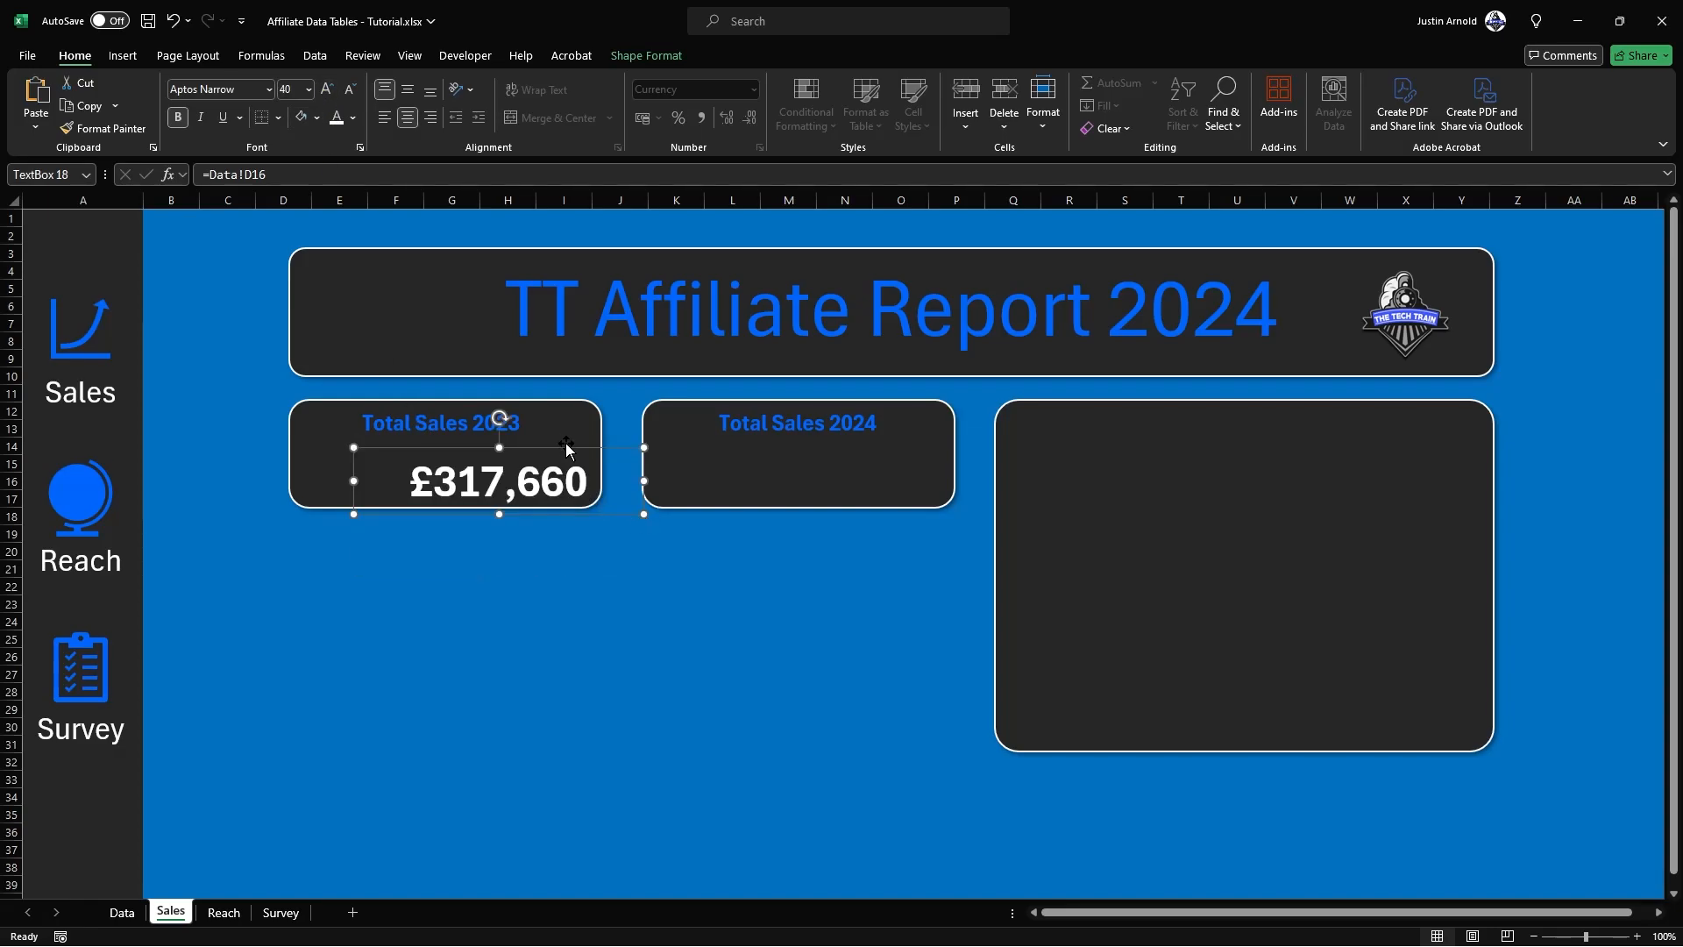
pyautogui.moveTo(611, 452); pyautogui.dragTo(549, 436)
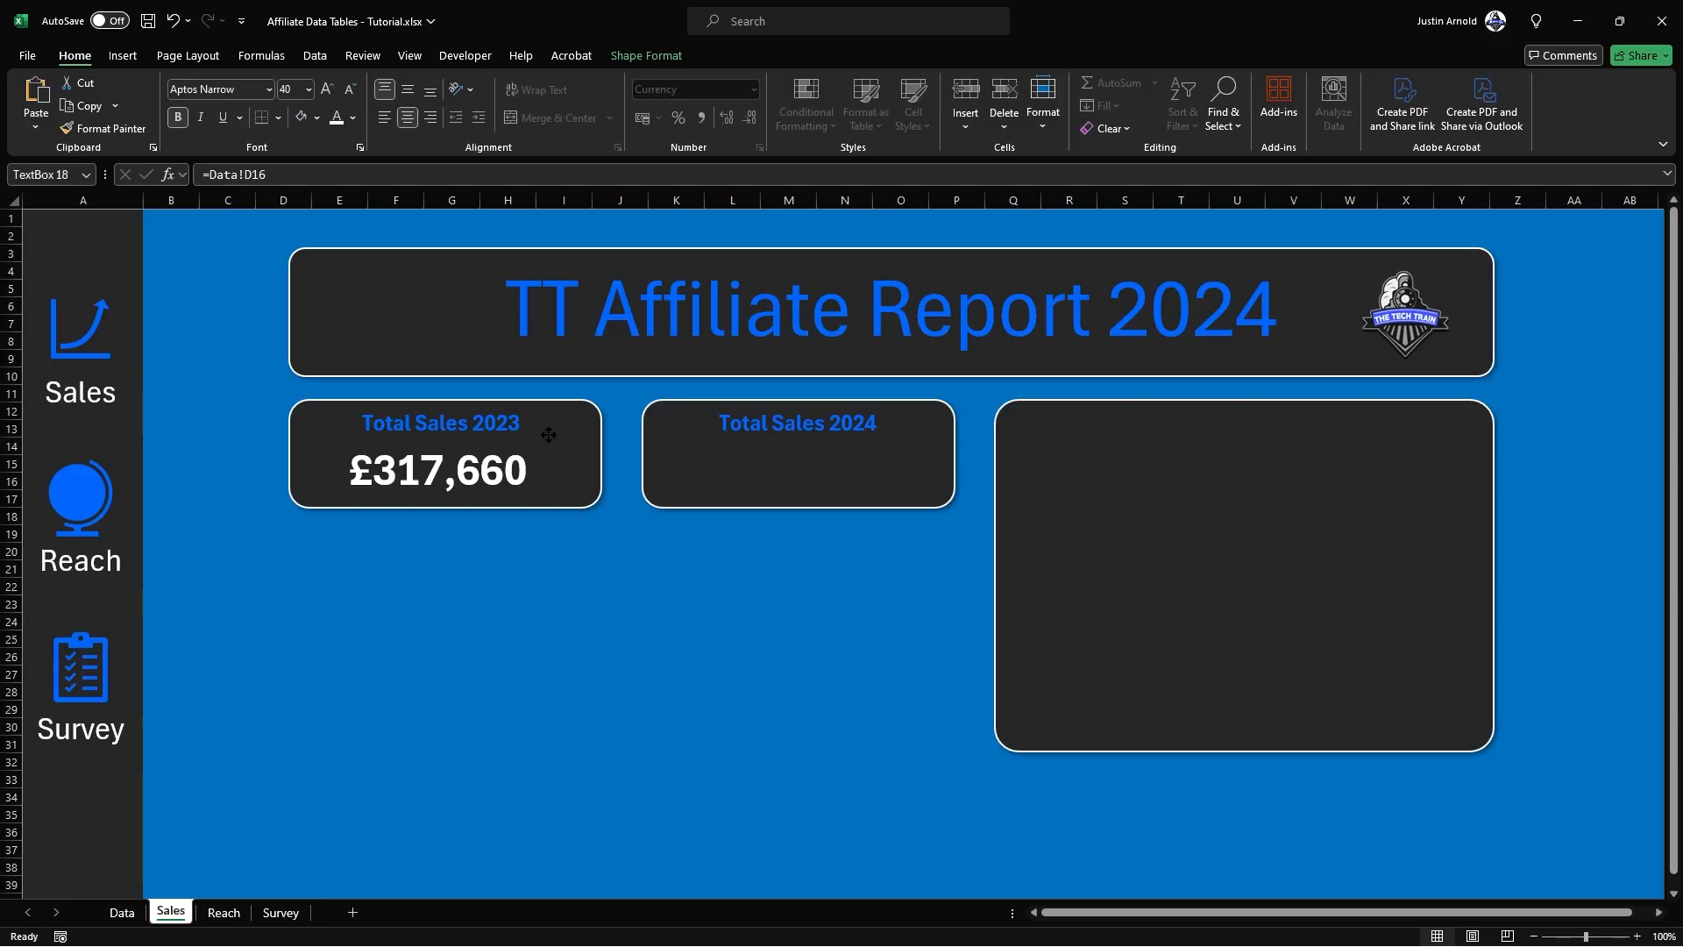
pyautogui.moveTo(549, 436); pyautogui.dragTo(548, 435)
pyautogui.click(470, 556)
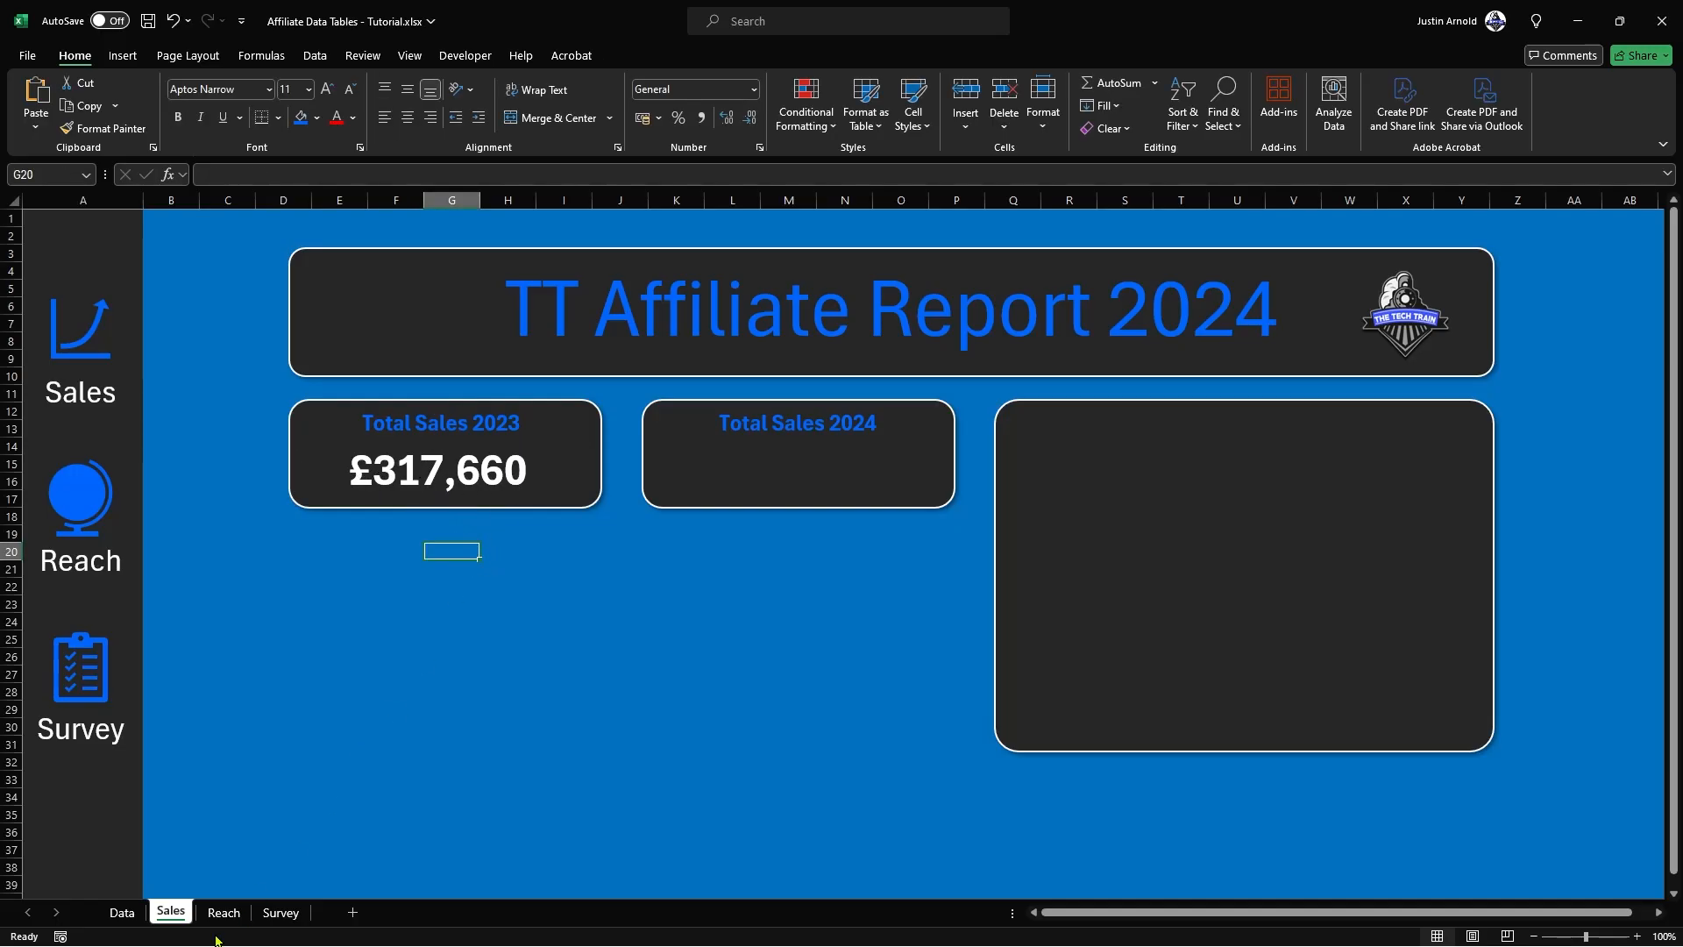
# Step: Change the January 2023 sales value in cell C3 of the Data sheet to 18399
pyautogui.click(121, 913)
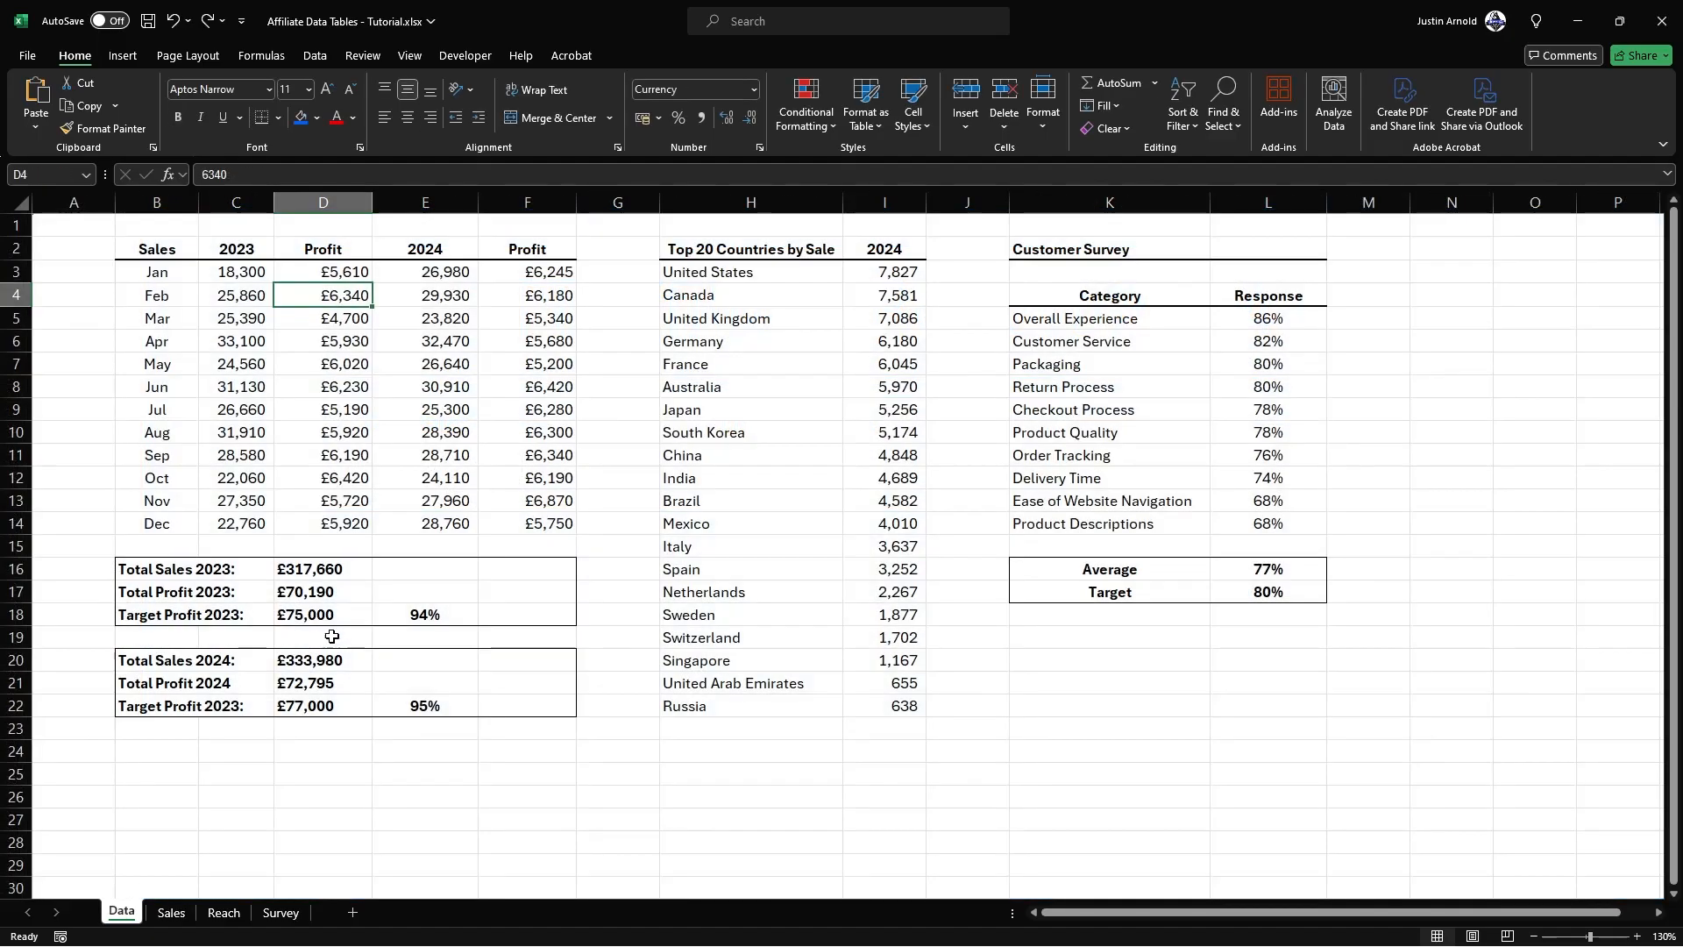
pyautogui.click(245, 293)
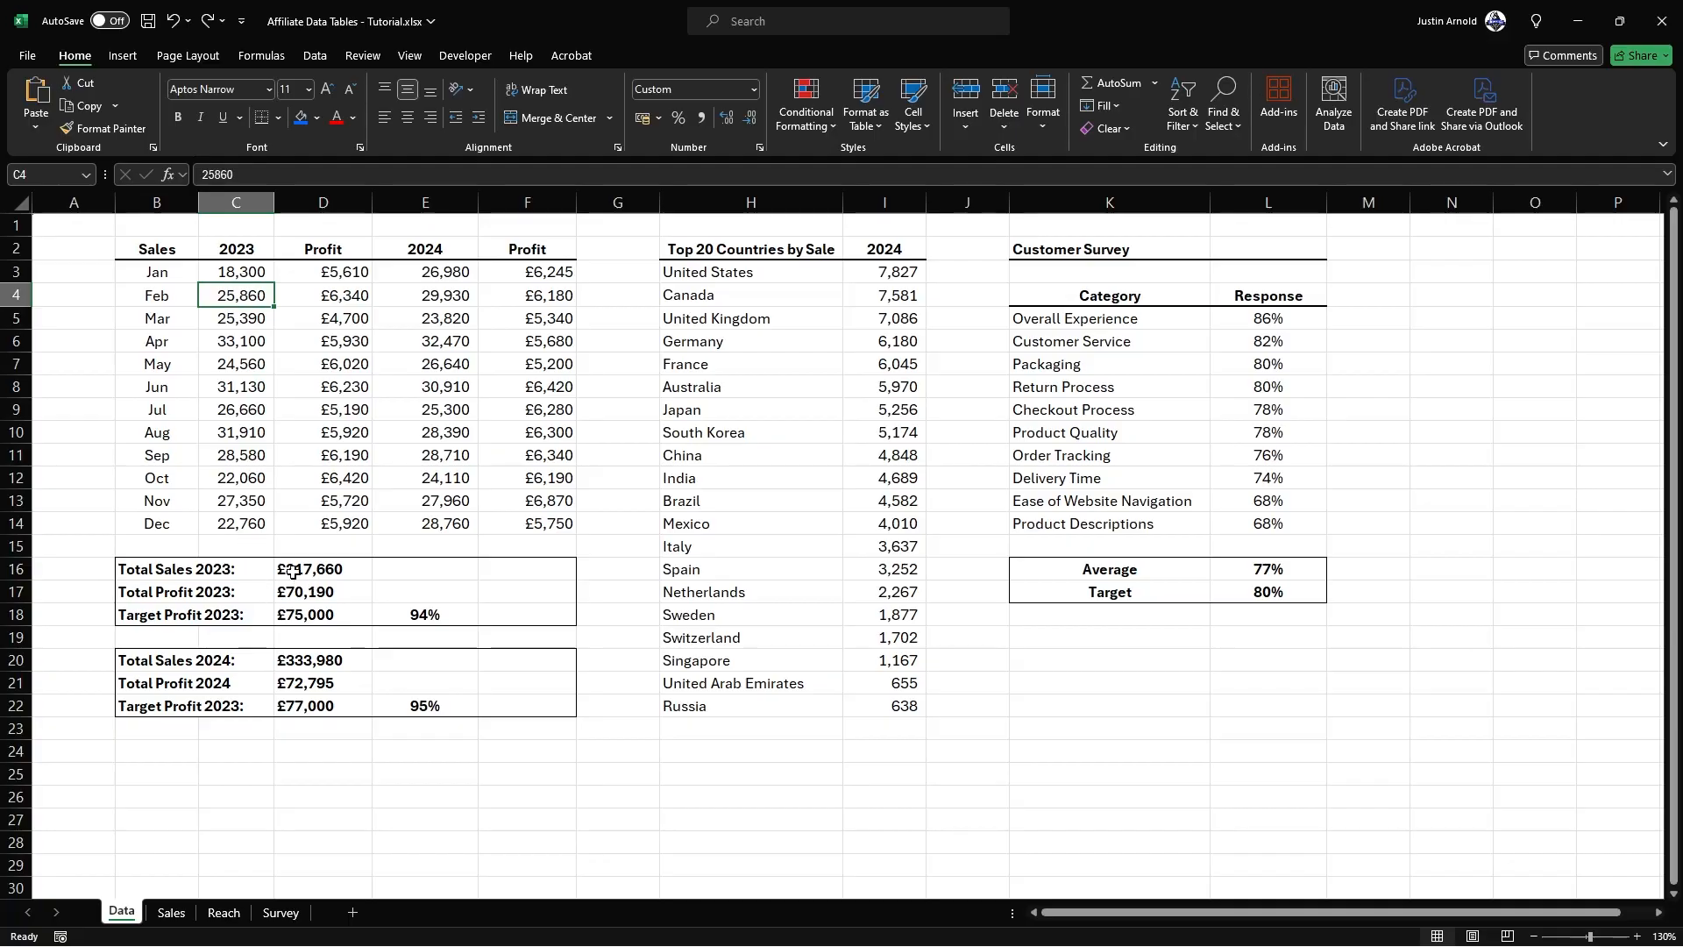
pyautogui.doubleClick(245, 272)
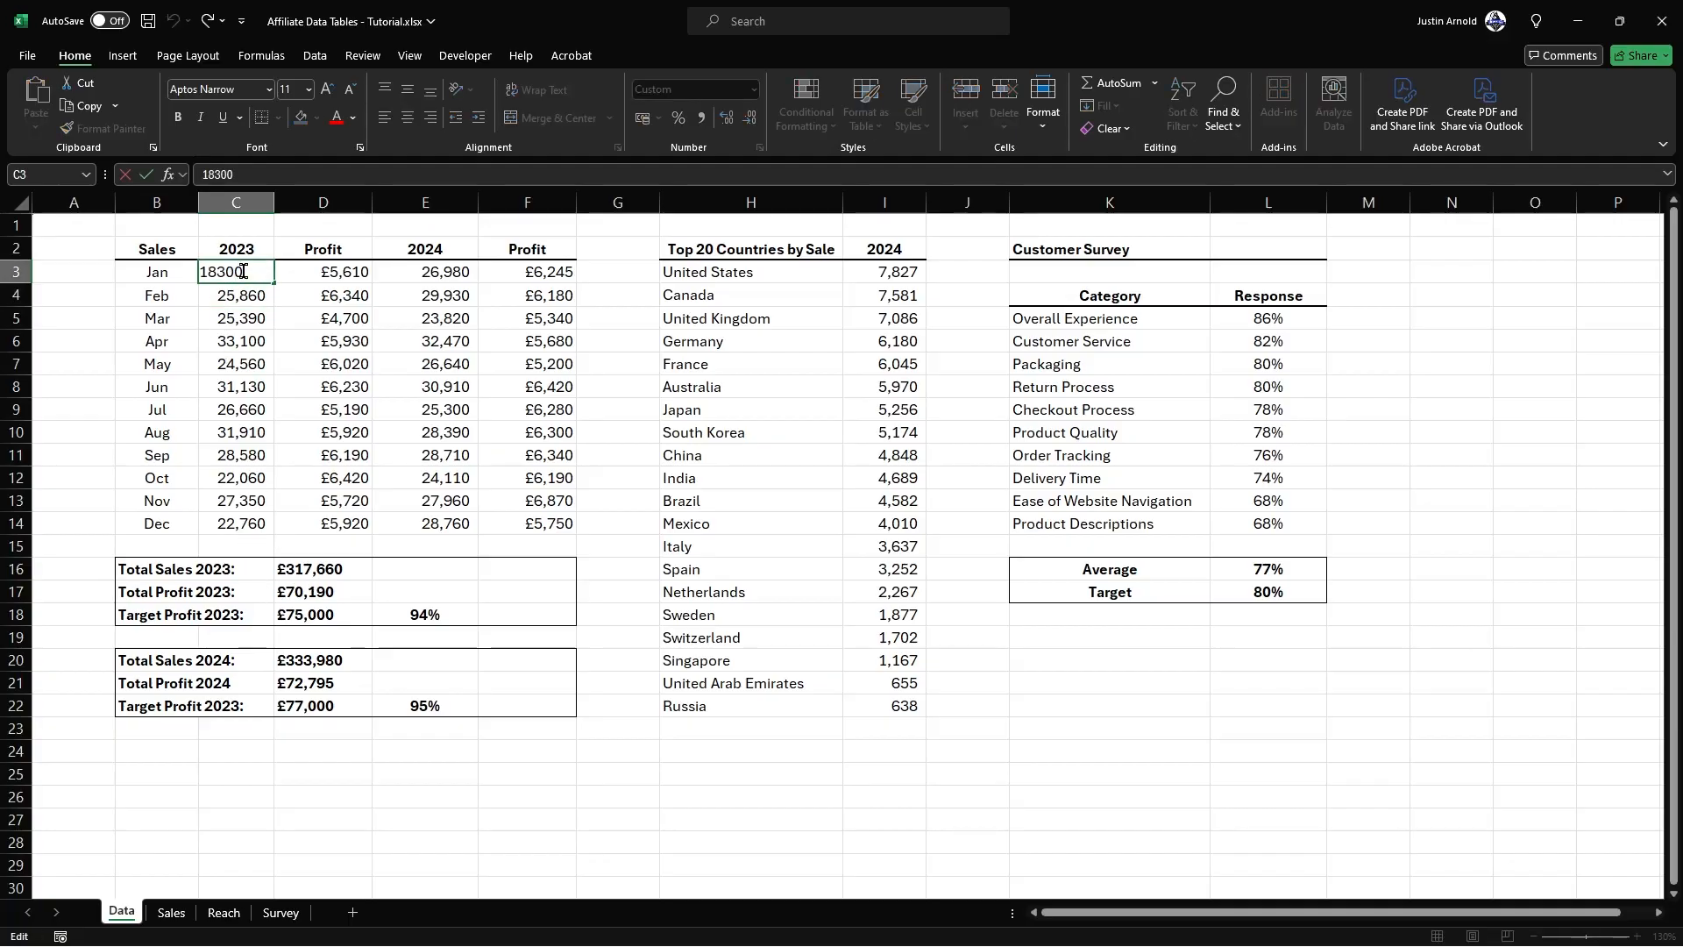
pyautogui.moveTo(224, 272); pyautogui.dragTo(266, 275)
pyautogui.write('99')
pyautogui.press('Return')
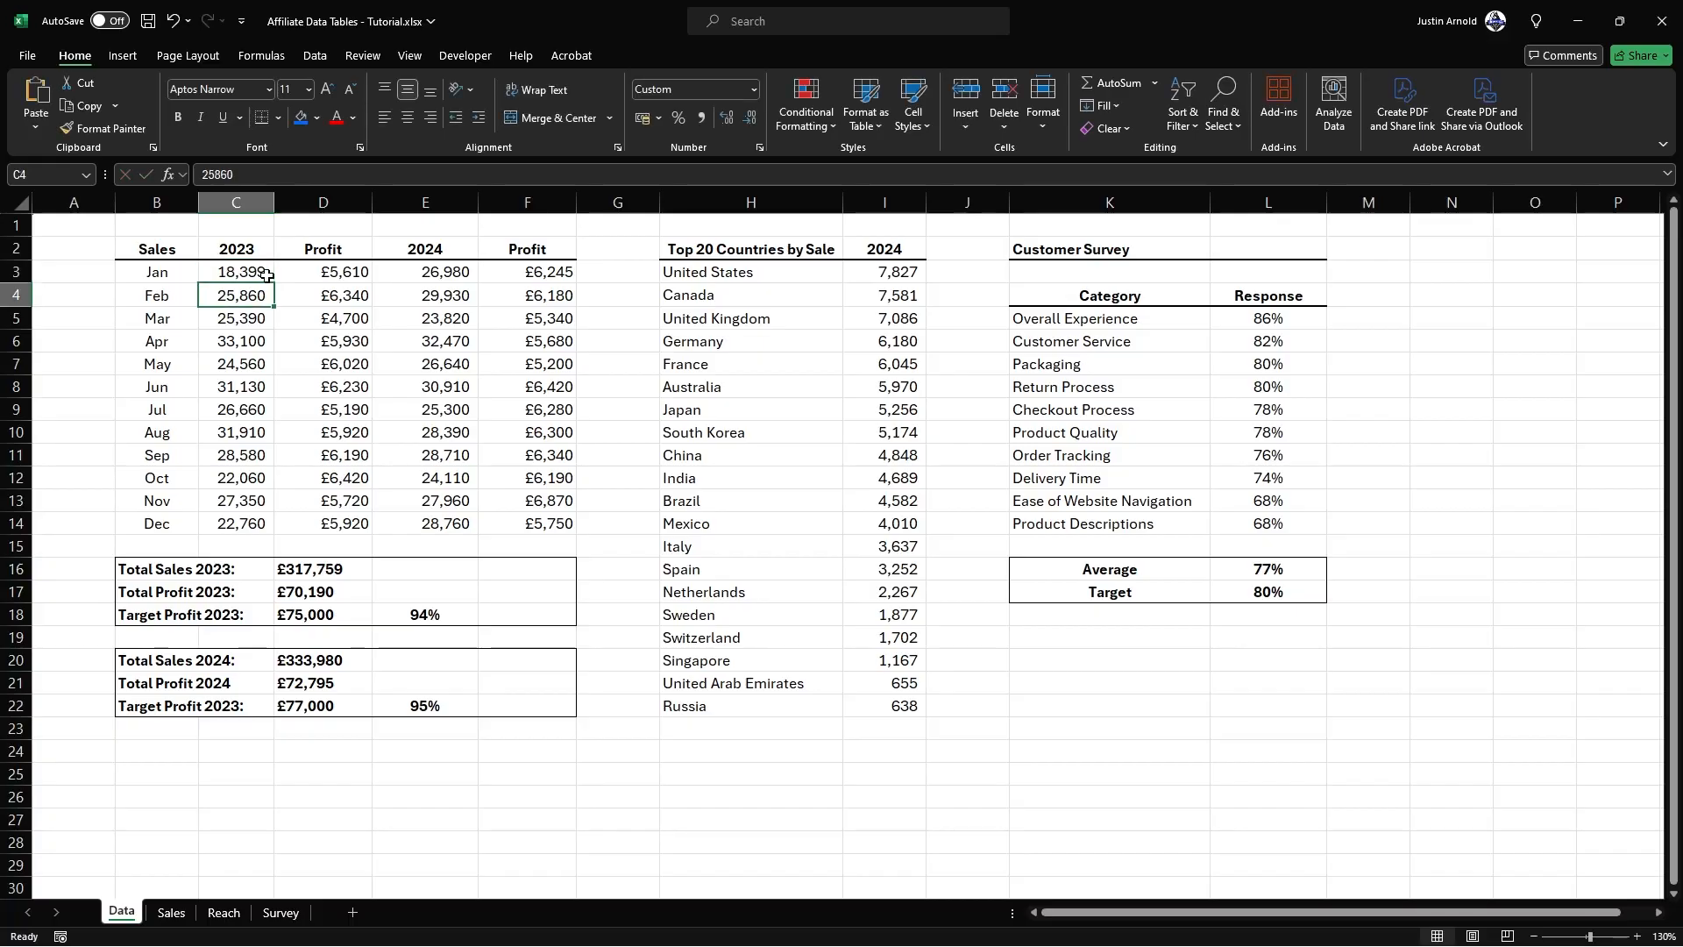
# Step: Check the 2023 sales total's formula in D16 and compare it with the linked figure on the Sales sheet
pyautogui.click(275, 568)
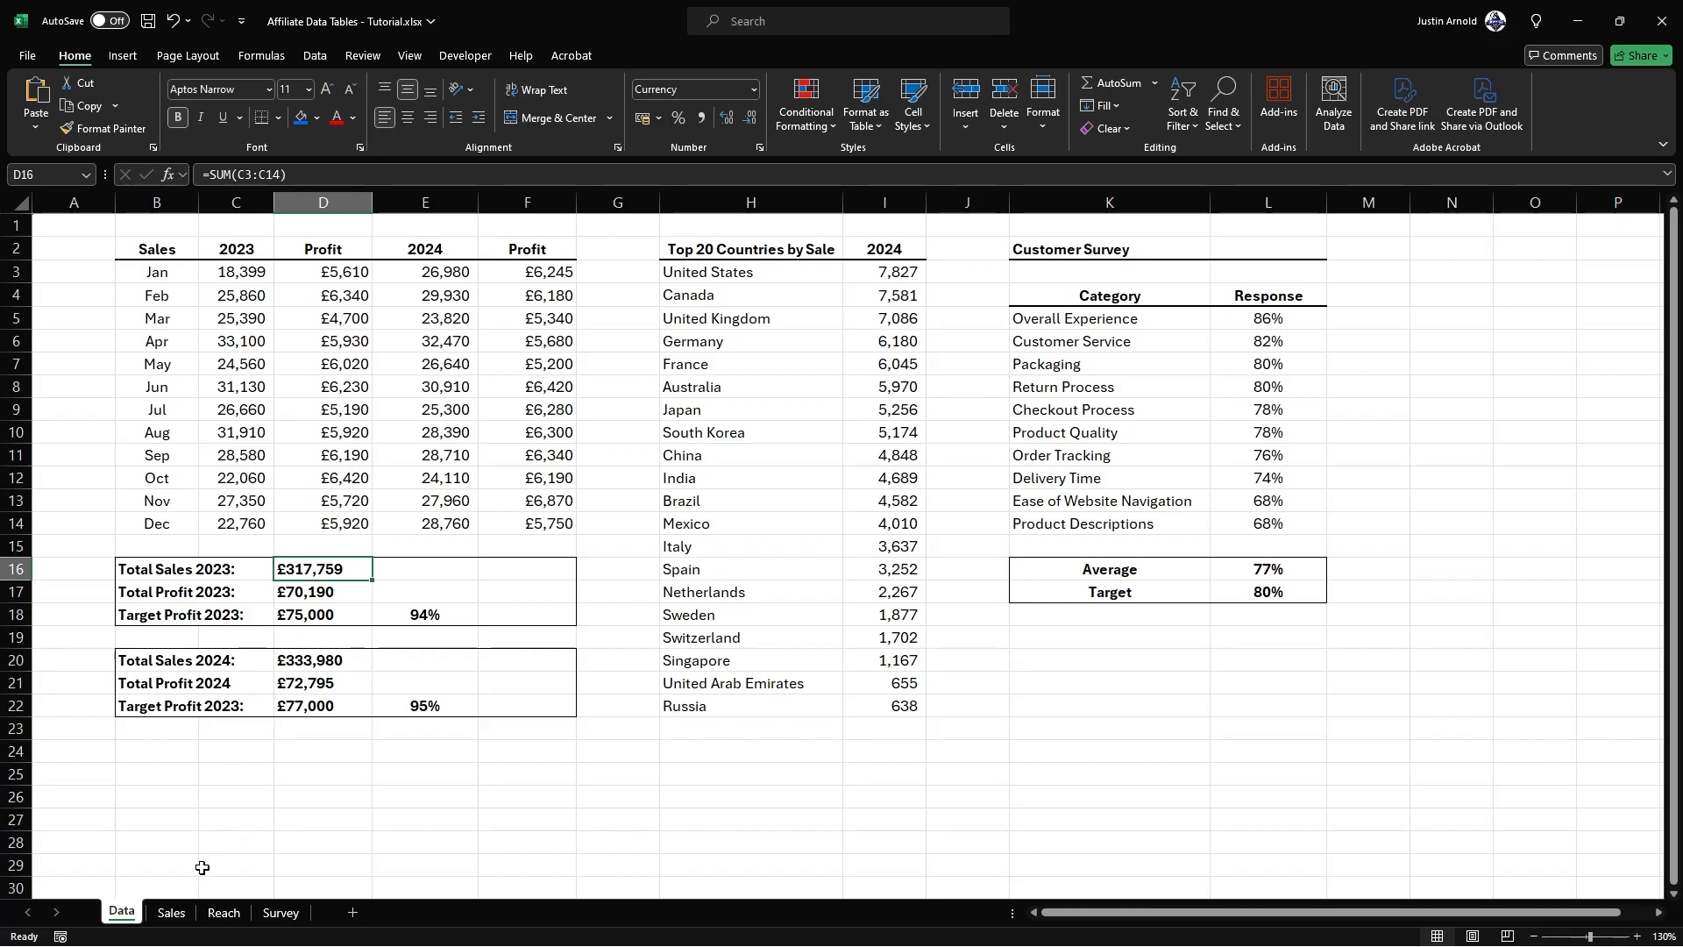
pyautogui.click(171, 914)
pyautogui.click(440, 584)
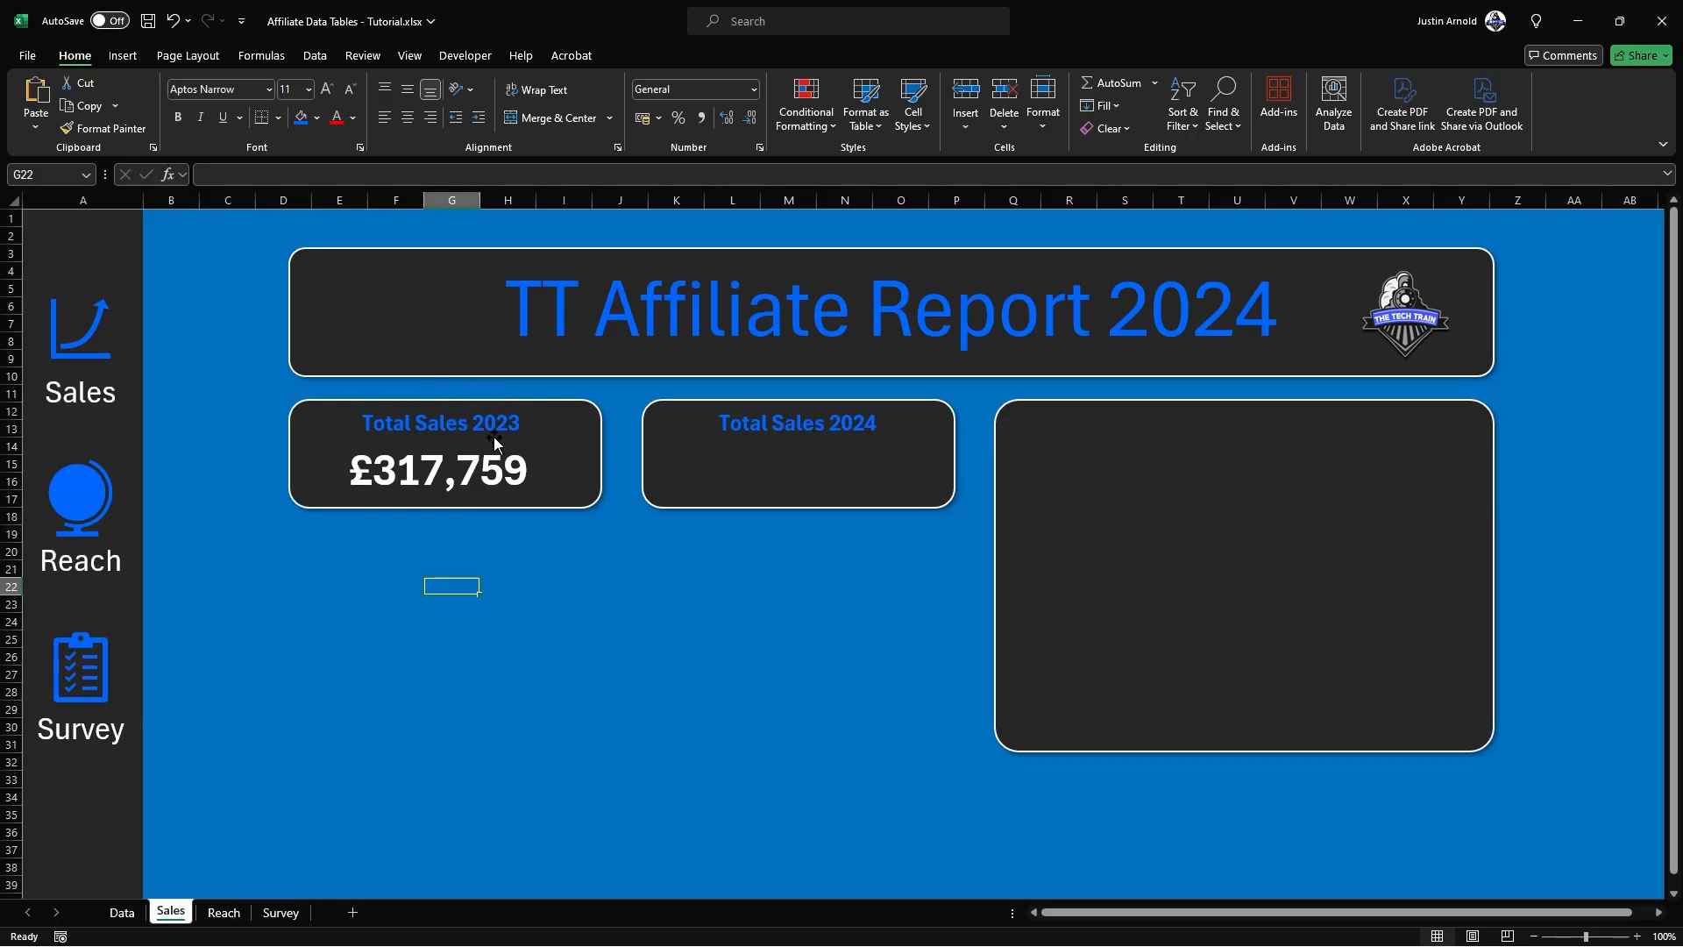
# Step: Duplicate the 2023 sales figure into the "Total Sales 2024" panel and link the copy to =Data!D20
pyautogui.click(484, 471)
pyautogui.moveTo(543, 434); pyautogui.dragTo(905, 493)
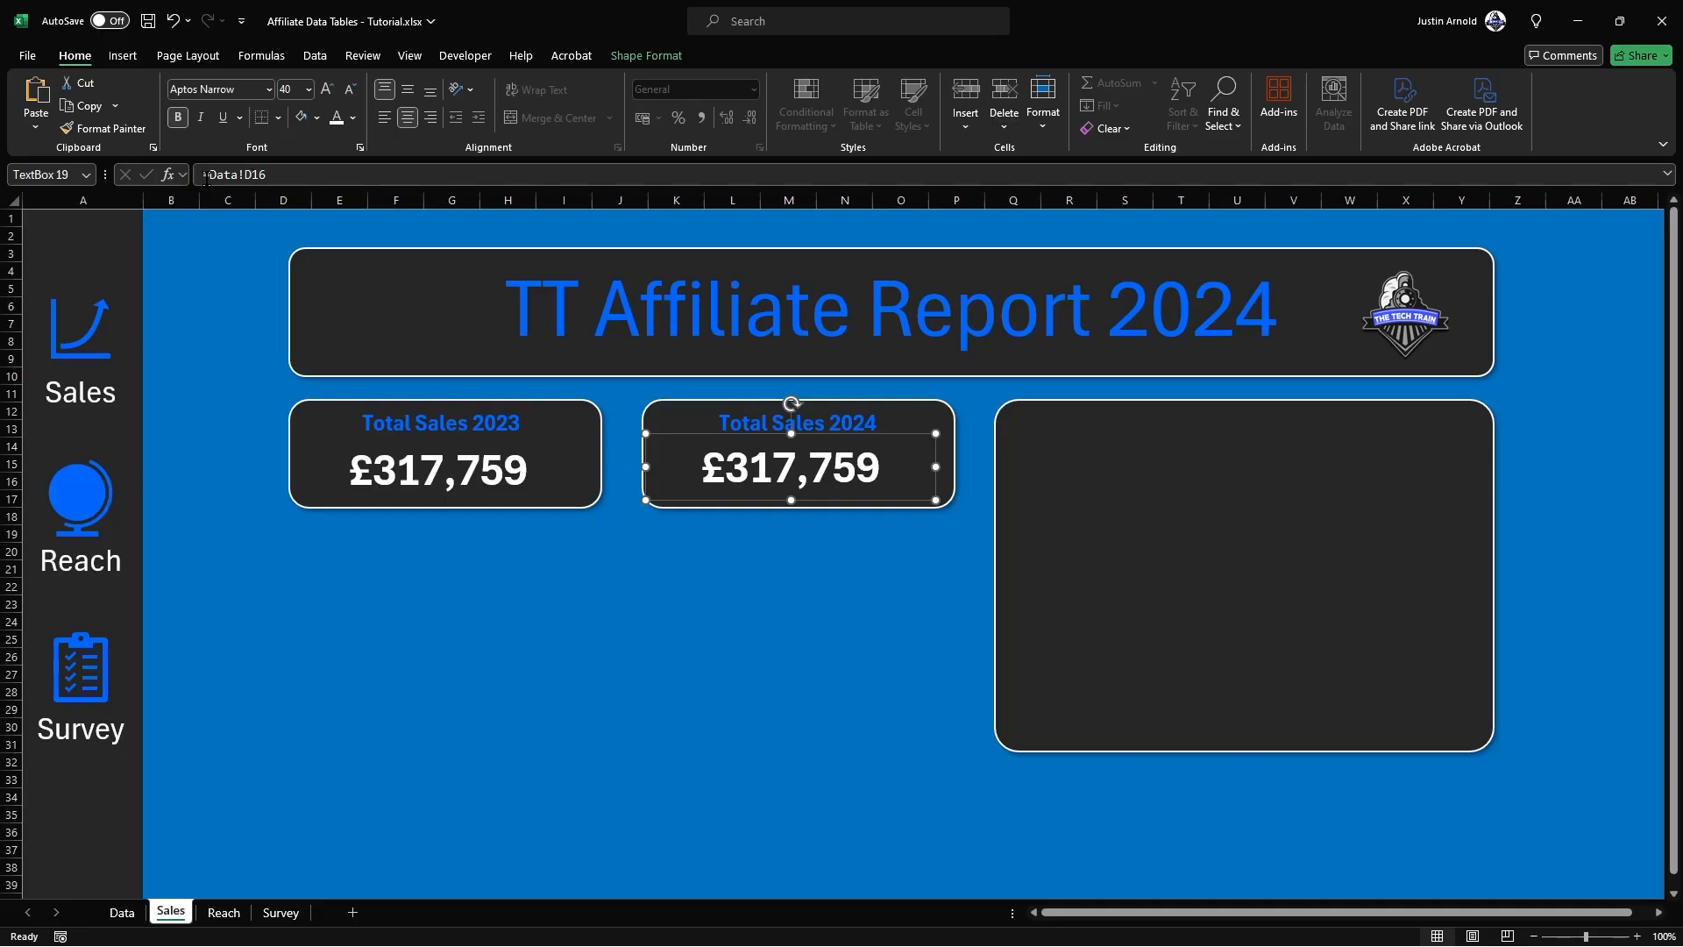
pyautogui.moveTo(208, 176); pyautogui.dragTo(267, 175)
pyautogui.press('BackSpace')
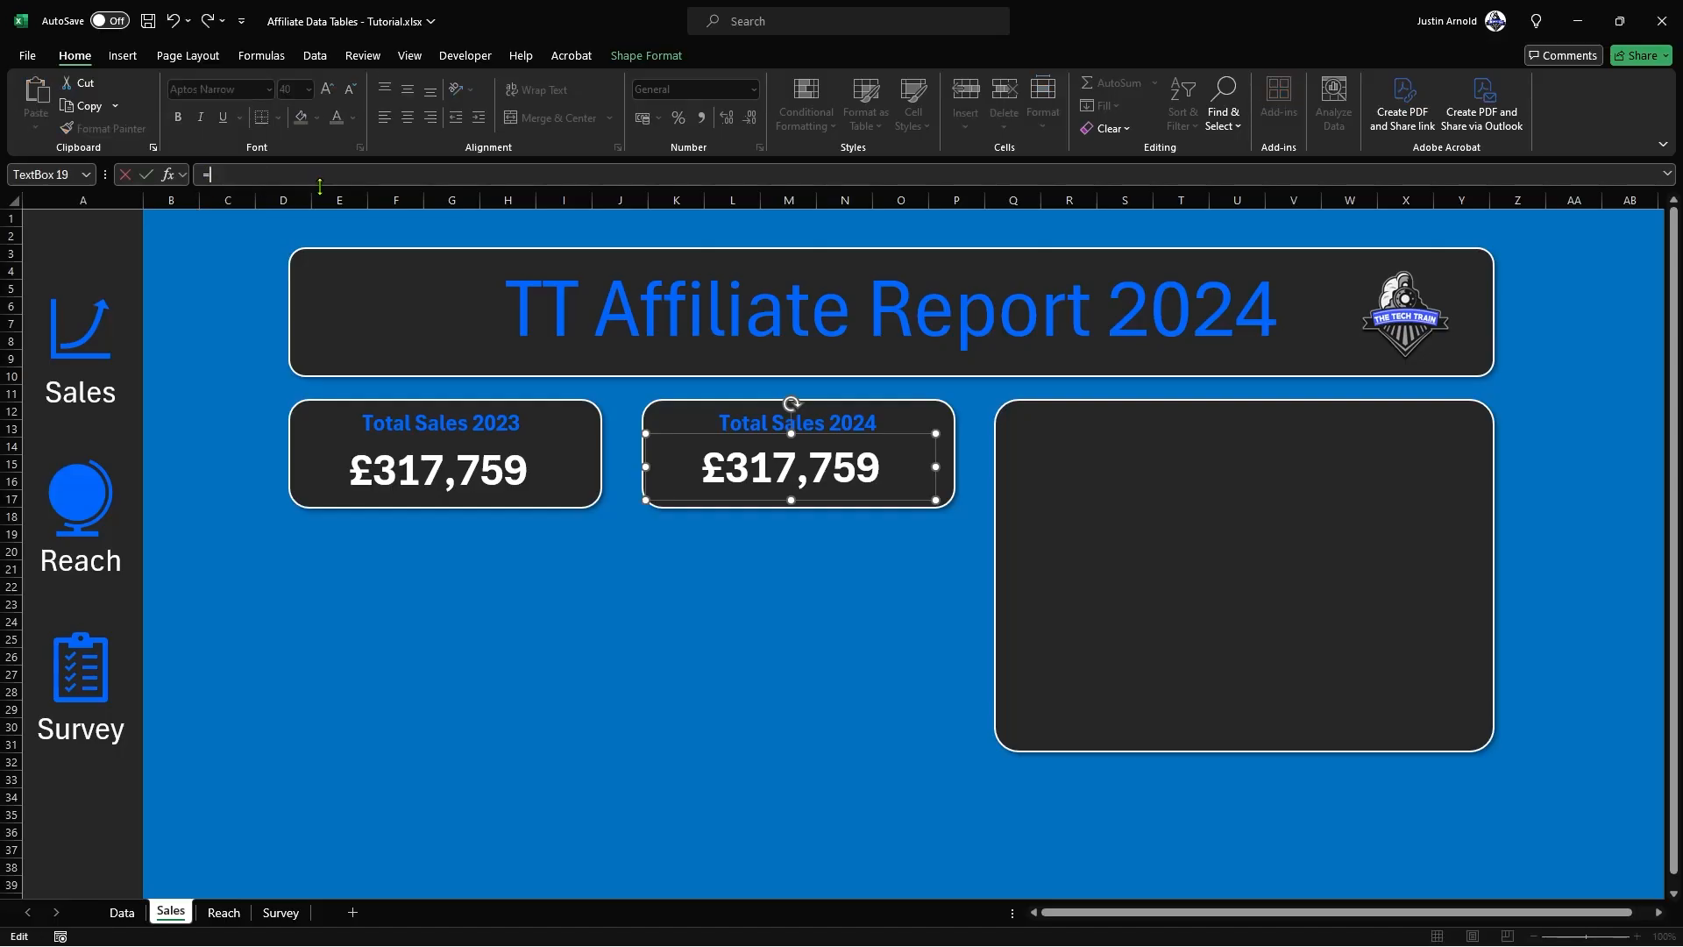
pyautogui.click(122, 913)
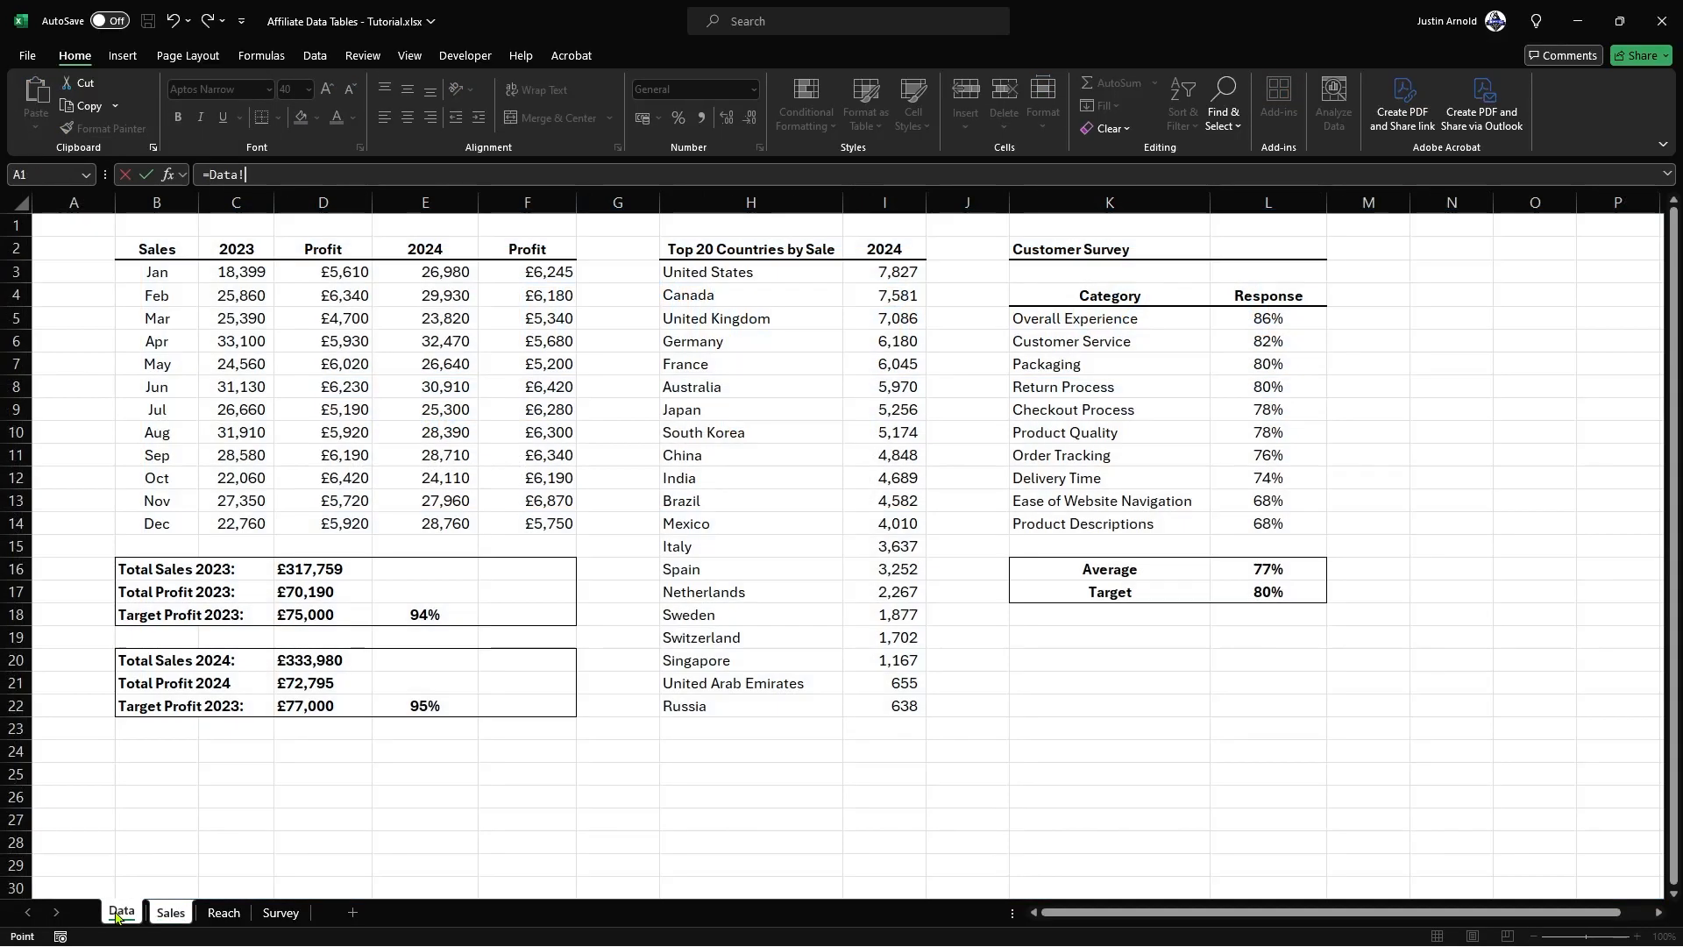
pyautogui.click(289, 664)
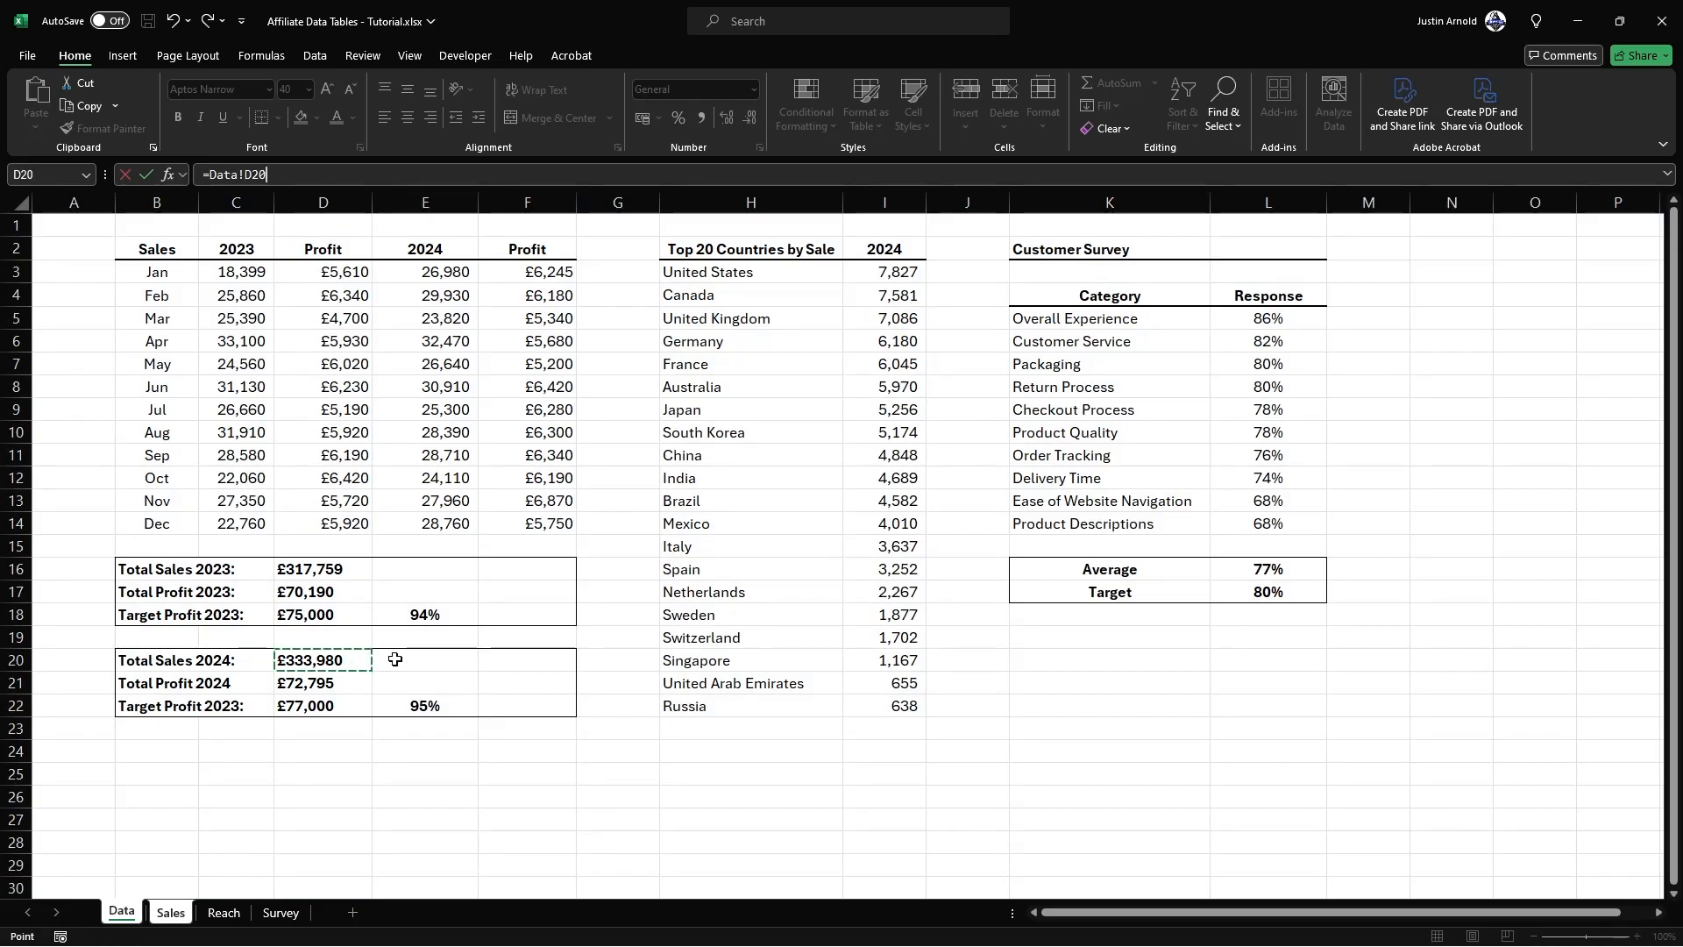
pyautogui.press('Return')
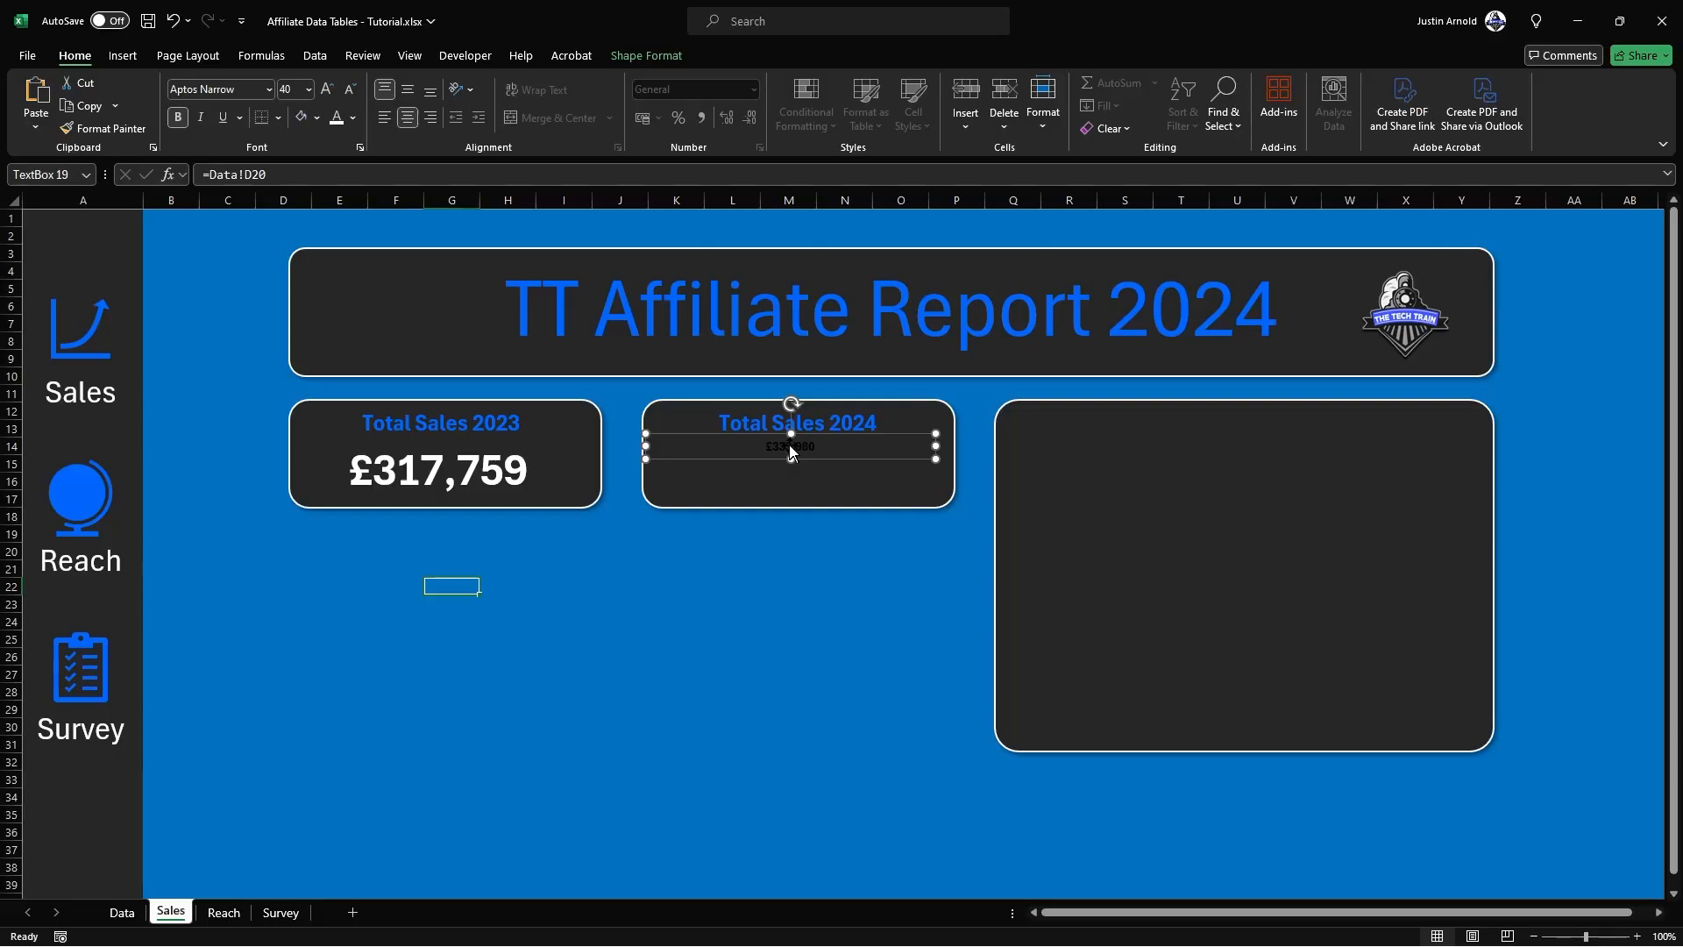
# Step: Copy the 2023 sales figure's formatting onto the 2024 sales figure with Format Painter
pyautogui.click(476, 474)
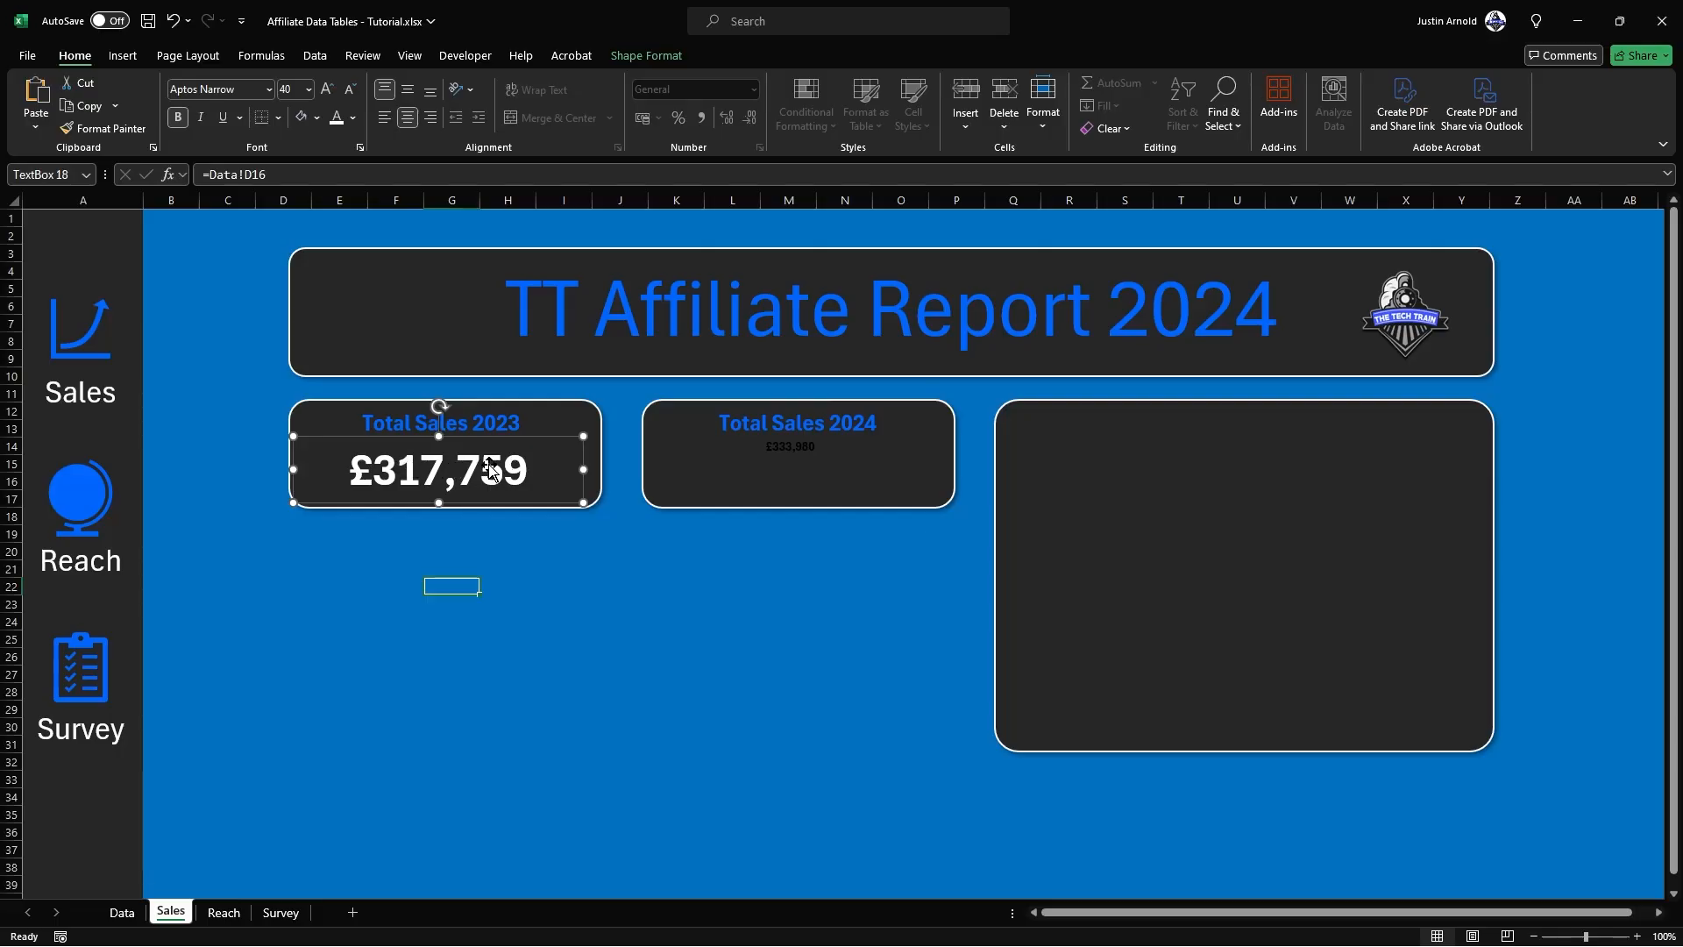
pyautogui.click(112, 129)
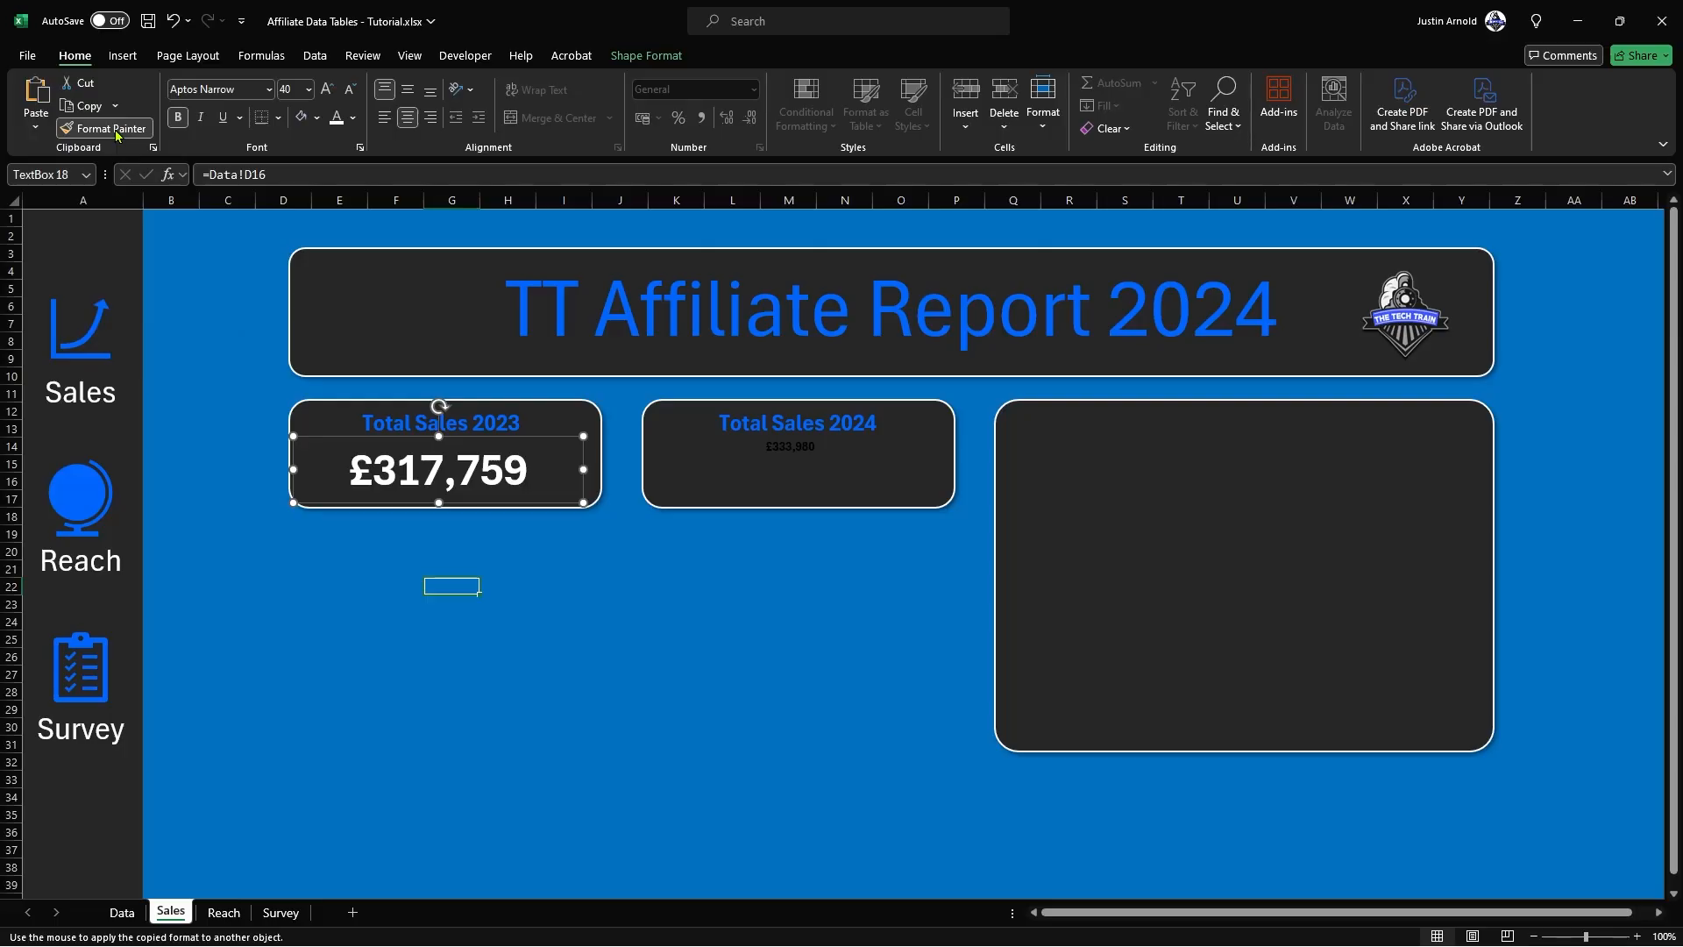
pyautogui.click(785, 447)
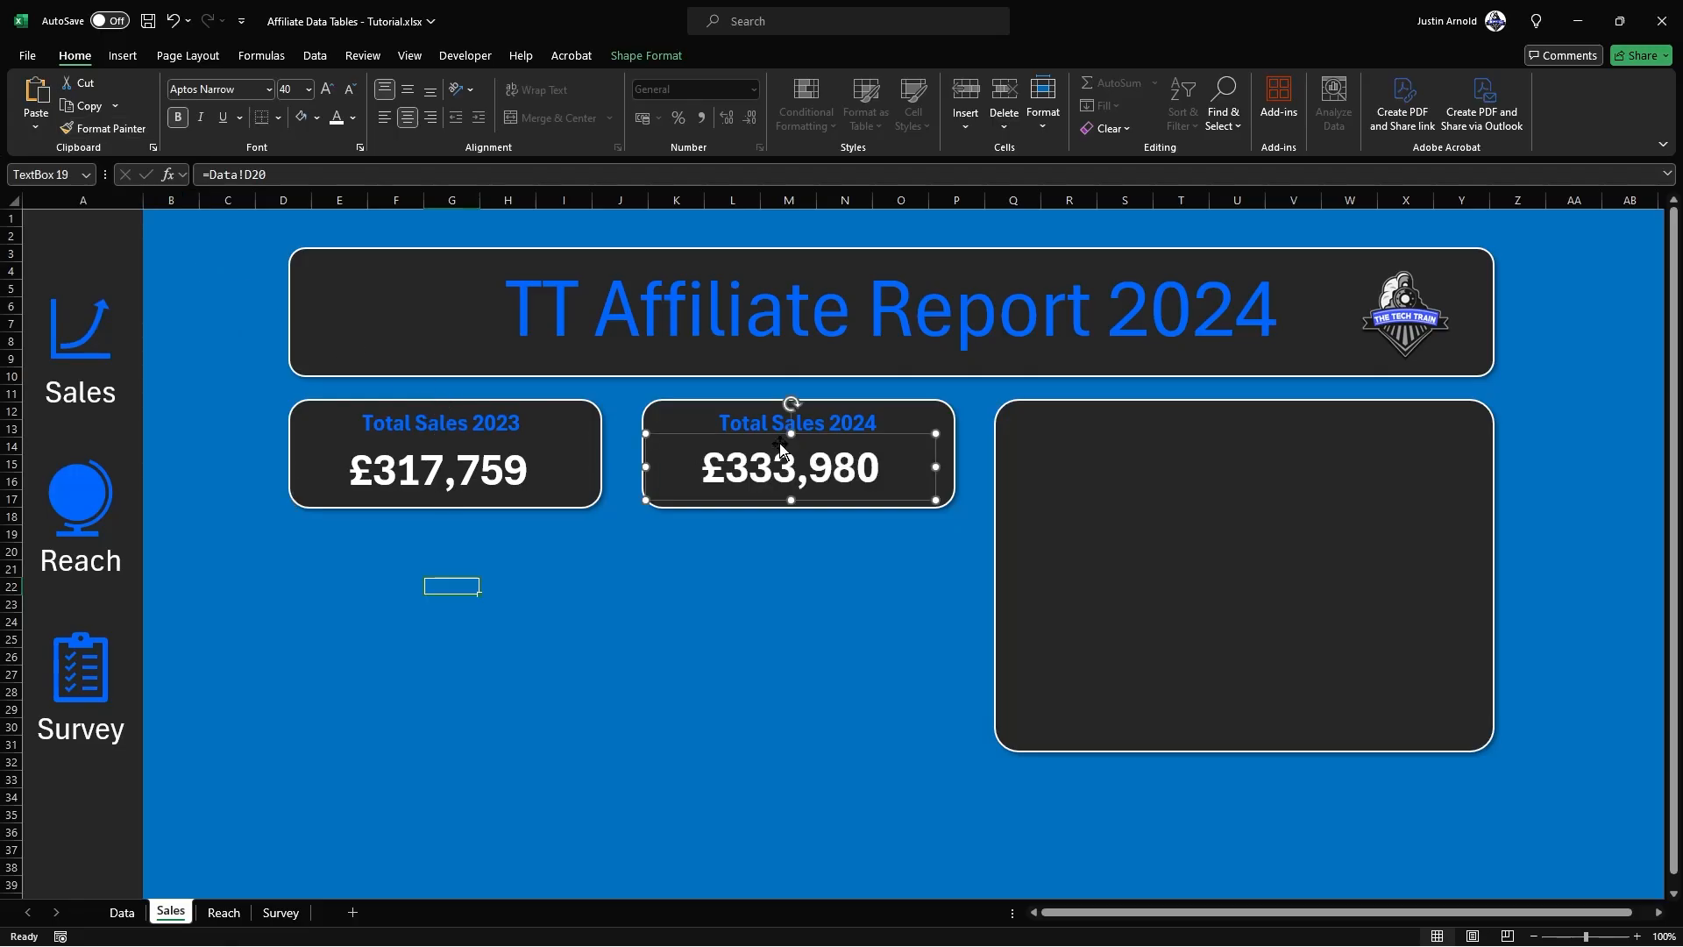
pyautogui.click(808, 568)
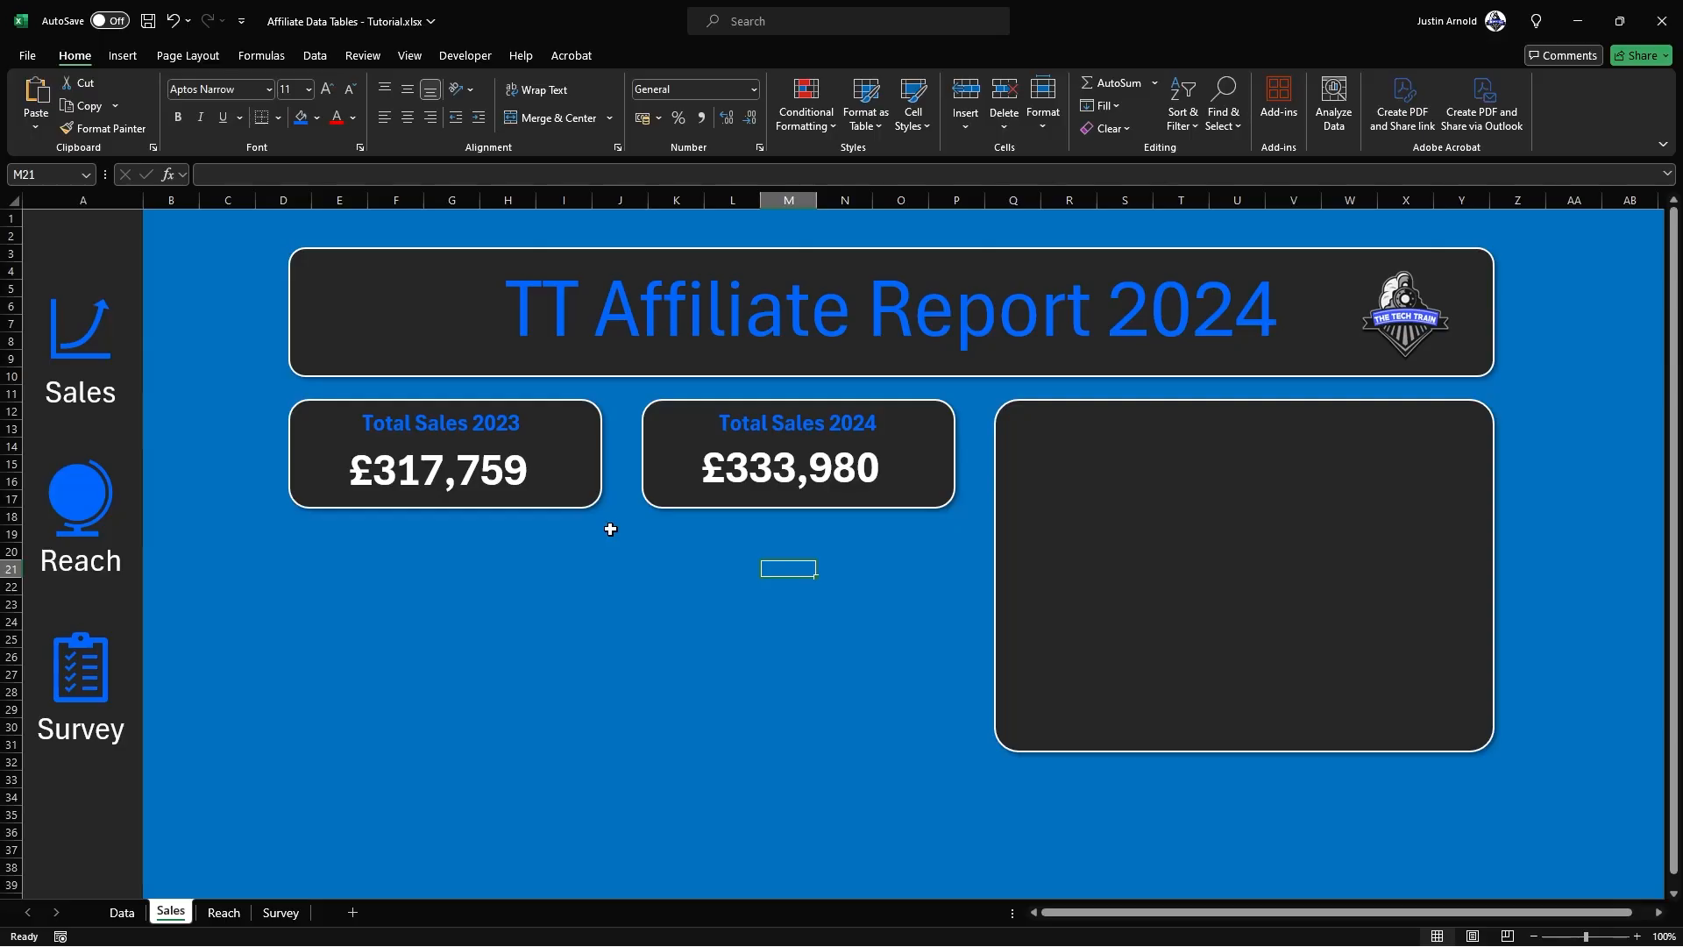
# Step: Duplicate the large empty panel below the two sales total panels and resize the copy to span both of them
pyautogui.click(1097, 574)
pyautogui.moveTo(1091, 505); pyautogui.dragTo(349, 577)
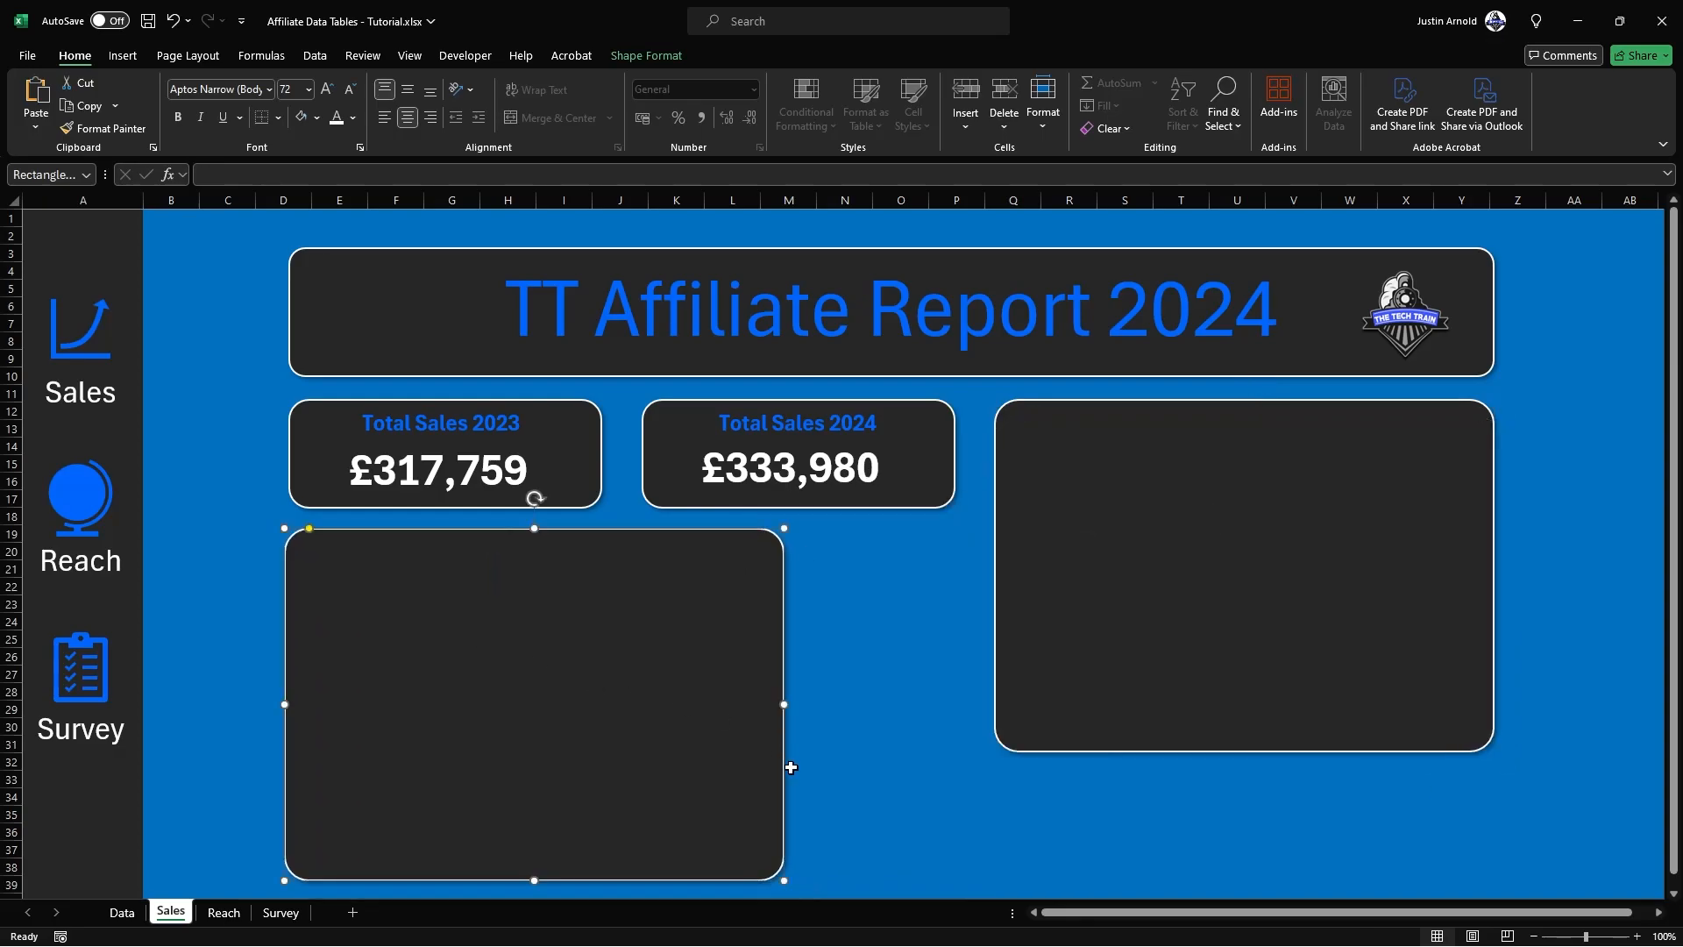
pyautogui.moveTo(783, 881); pyautogui.dragTo(965, 860)
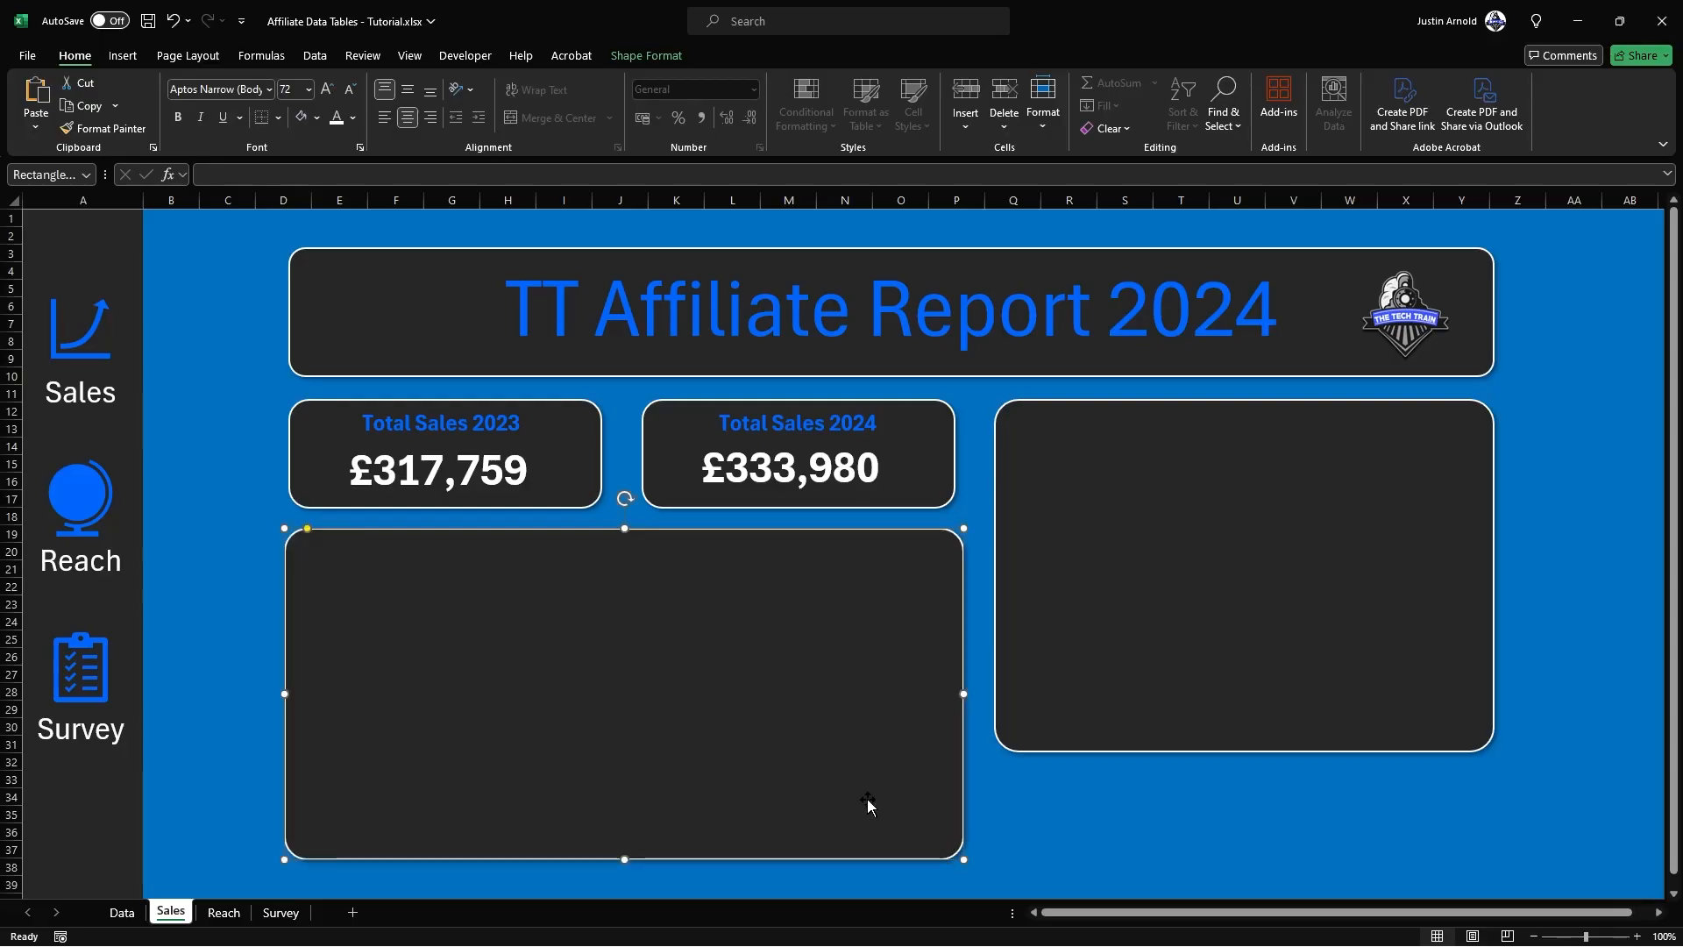
# Step: Duplicate the new wide panel, fit the copy as a short panel beneath the tall empty panel, and round its corners
pyautogui.hotkey('ctrl', 'd')
pyautogui.moveTo(166, 743); pyautogui.dragTo(1136, 598)
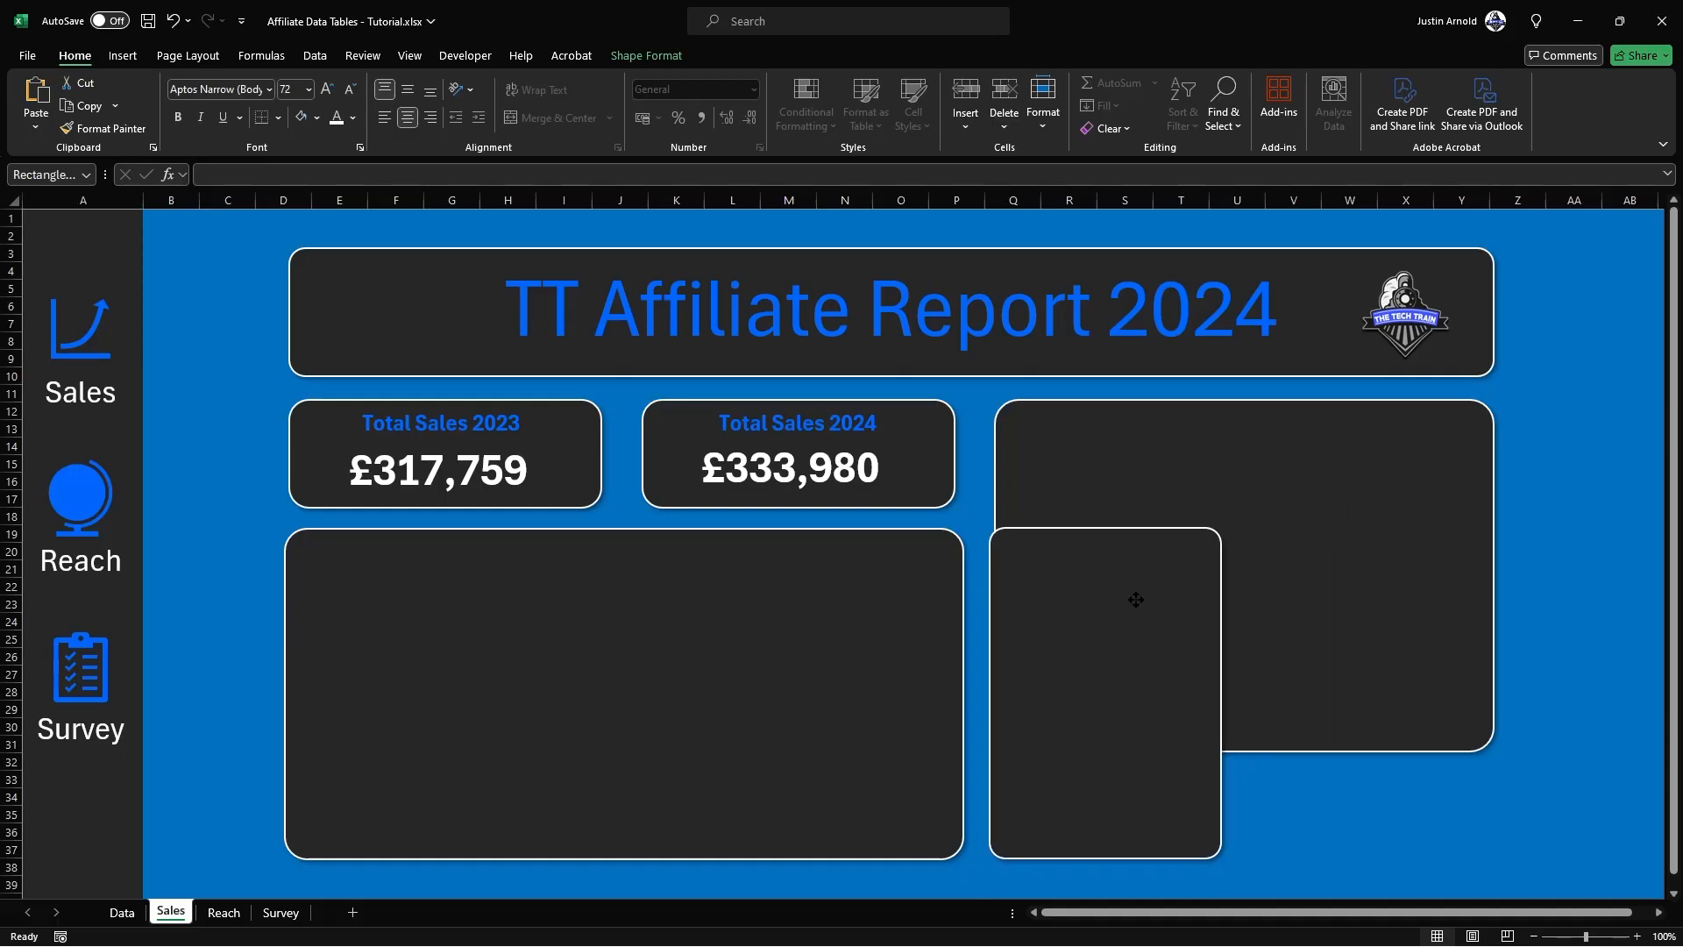
pyautogui.moveTo(1218, 533); pyautogui.dragTo(1493, 763)
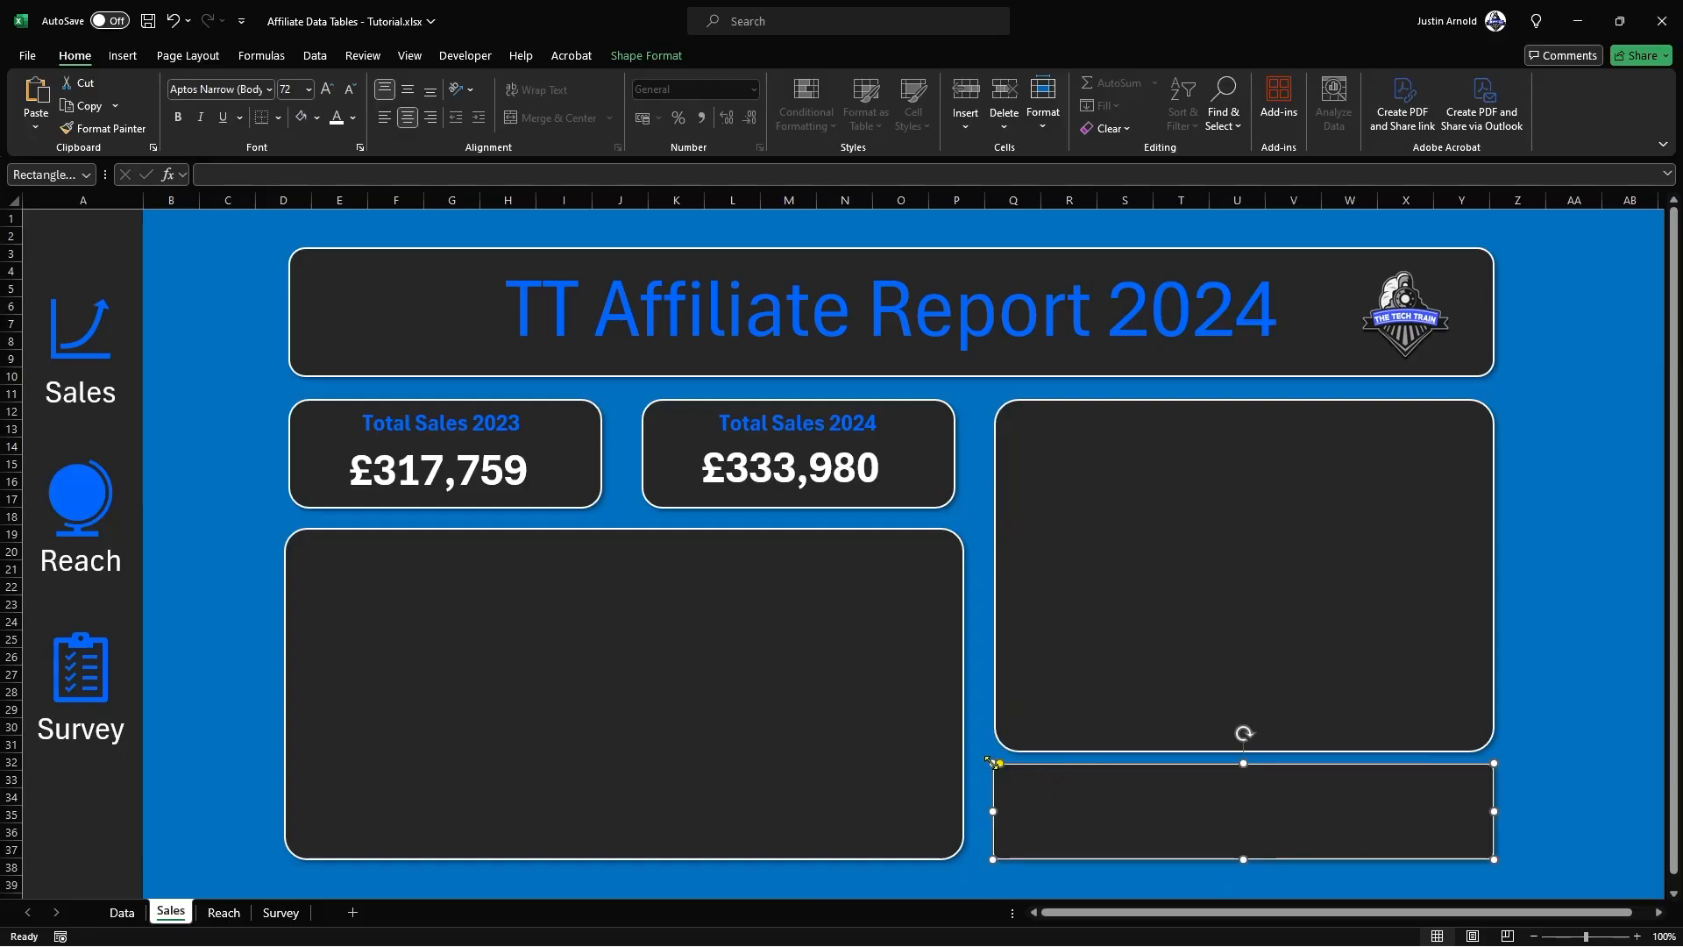
pyautogui.moveTo(997, 765); pyautogui.dragTo(1012, 772)
pyautogui.click(1512, 621)
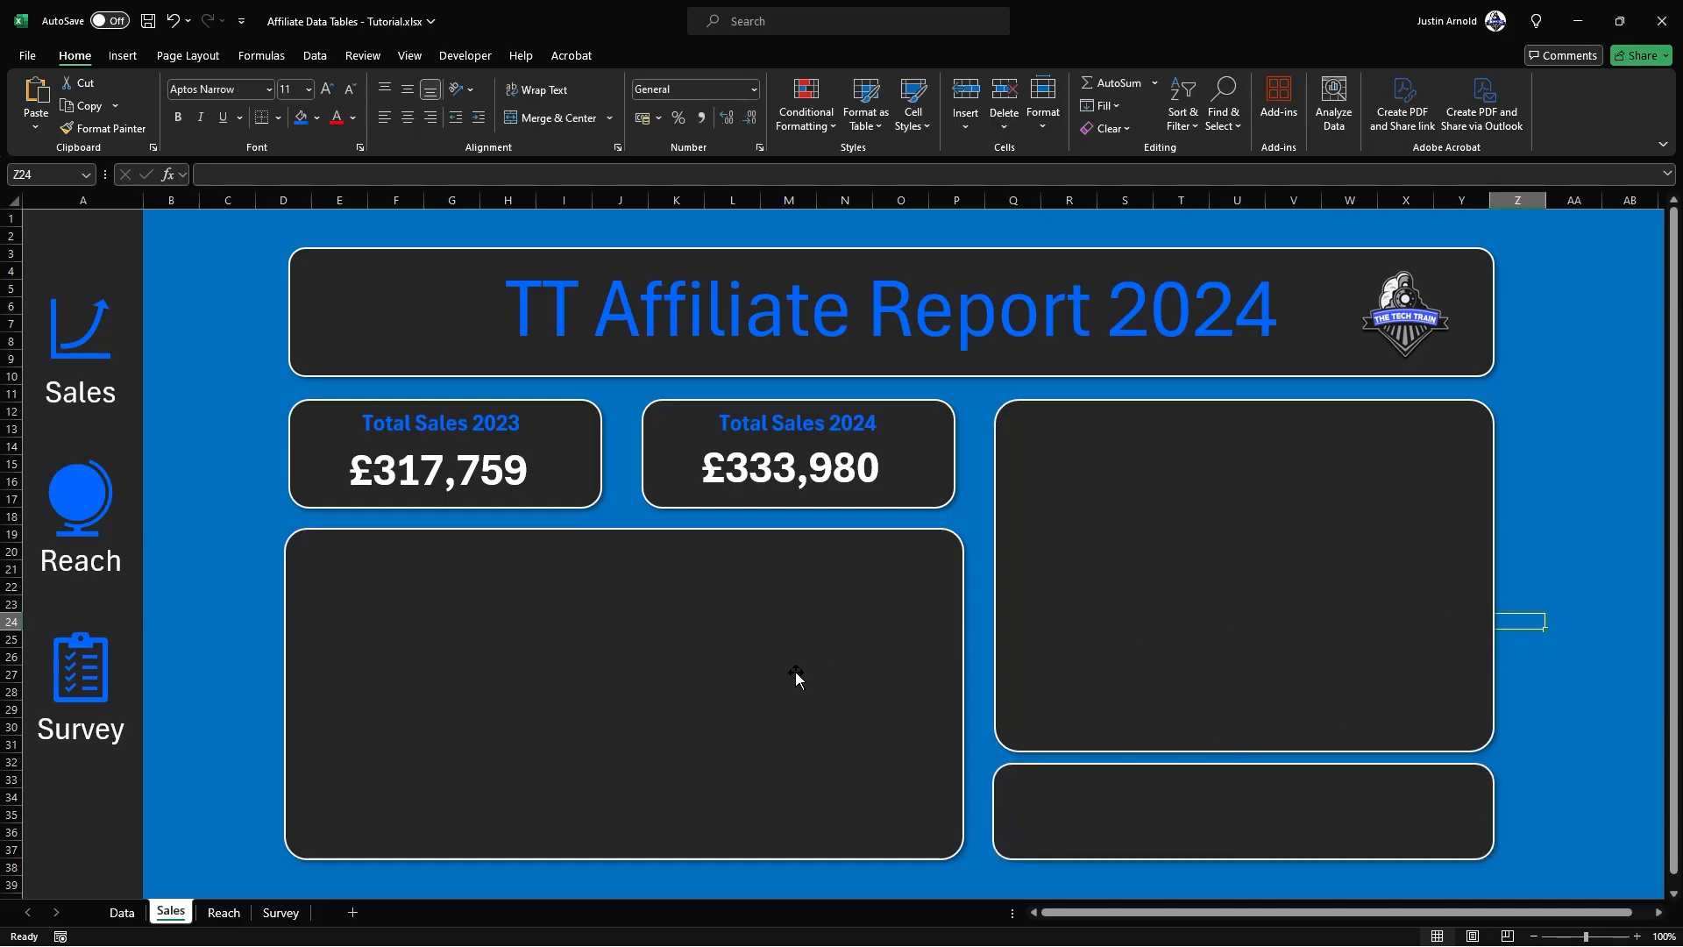
# Step: Insert a recommended Scatter chart with connected points from the 2024 Profit column, F2:F14, on the Data sheet
pyautogui.click(127, 914)
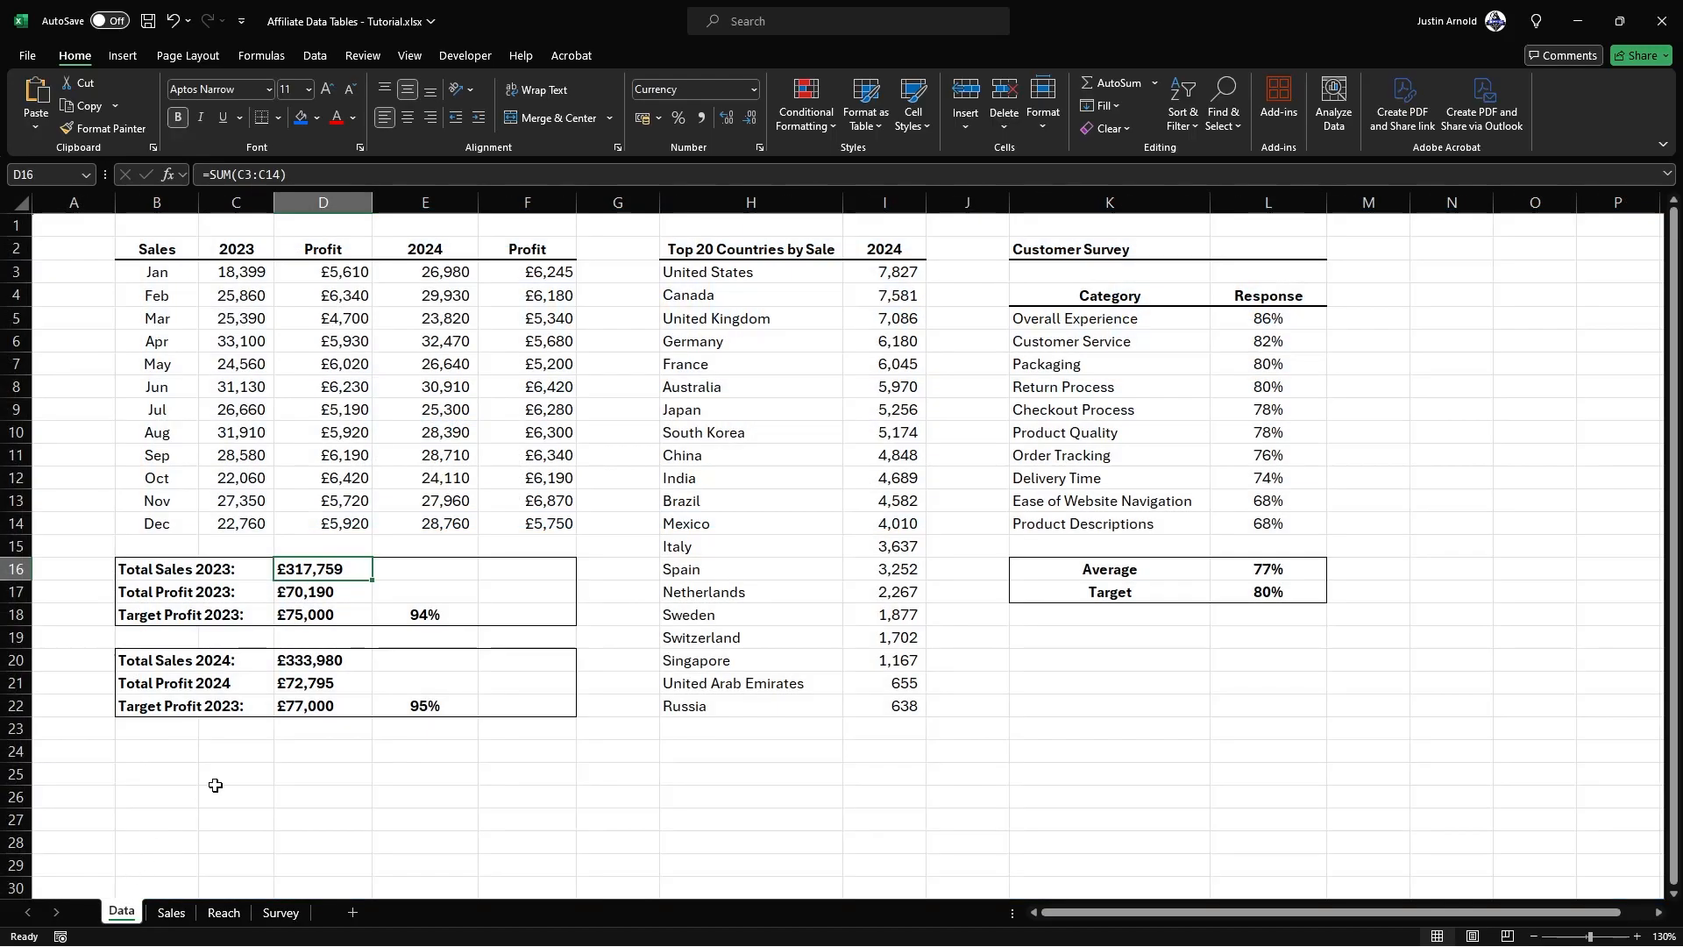
pyautogui.click(471, 767)
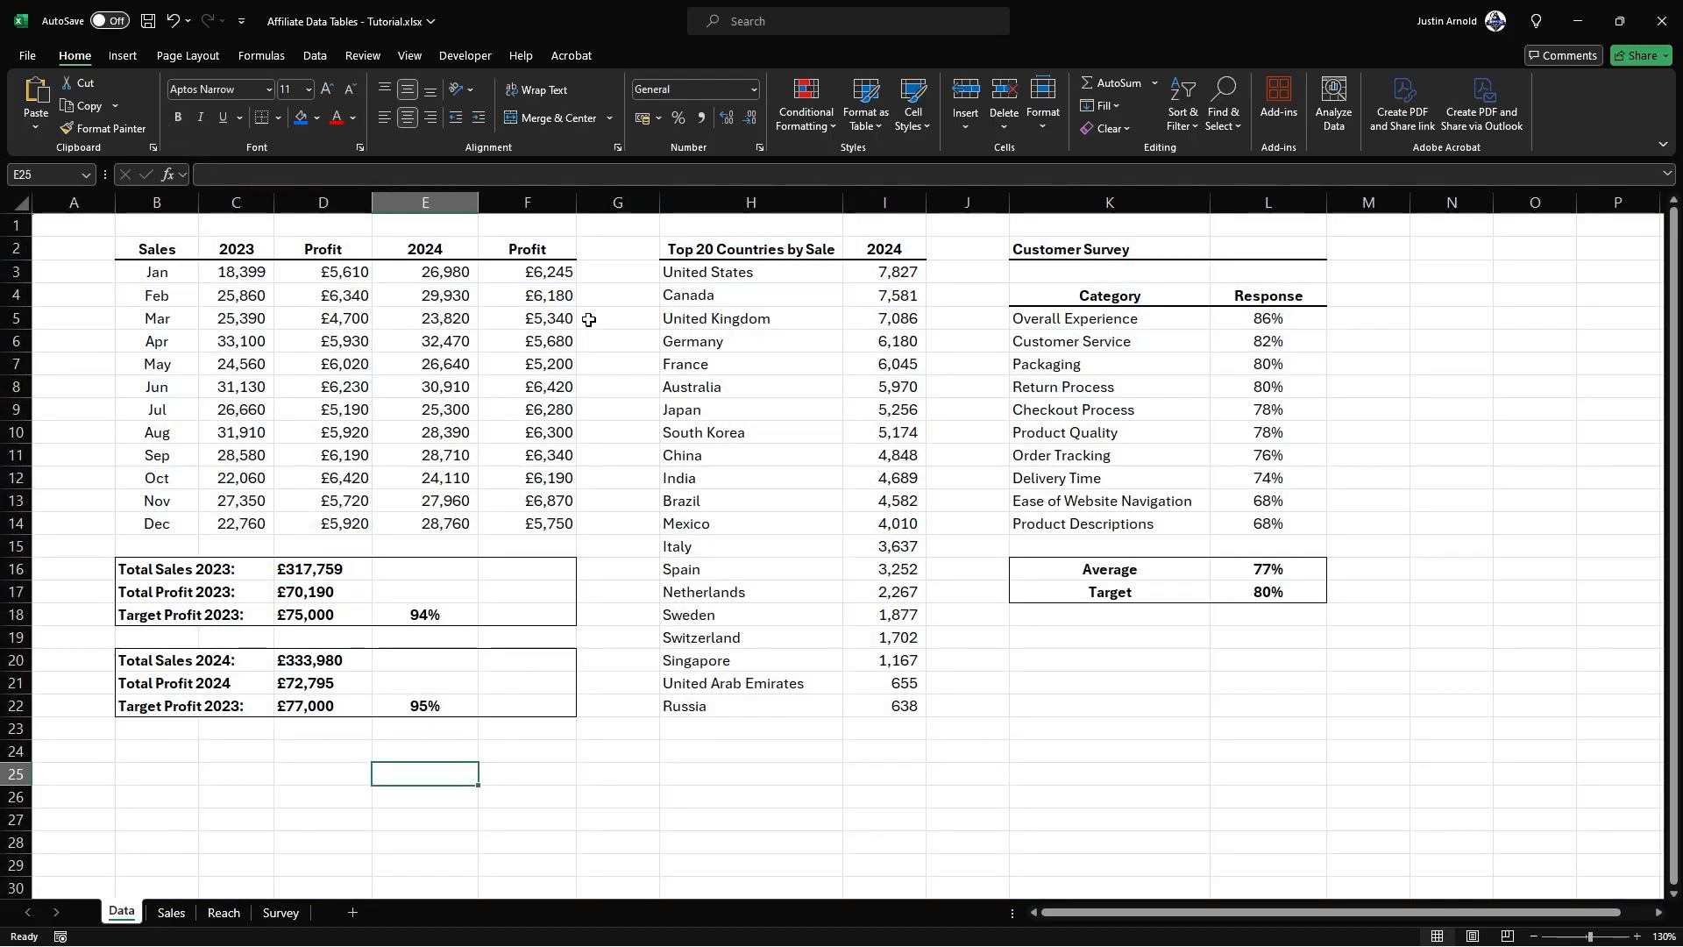
pyautogui.moveTo(540, 271); pyautogui.dragTo(536, 523)
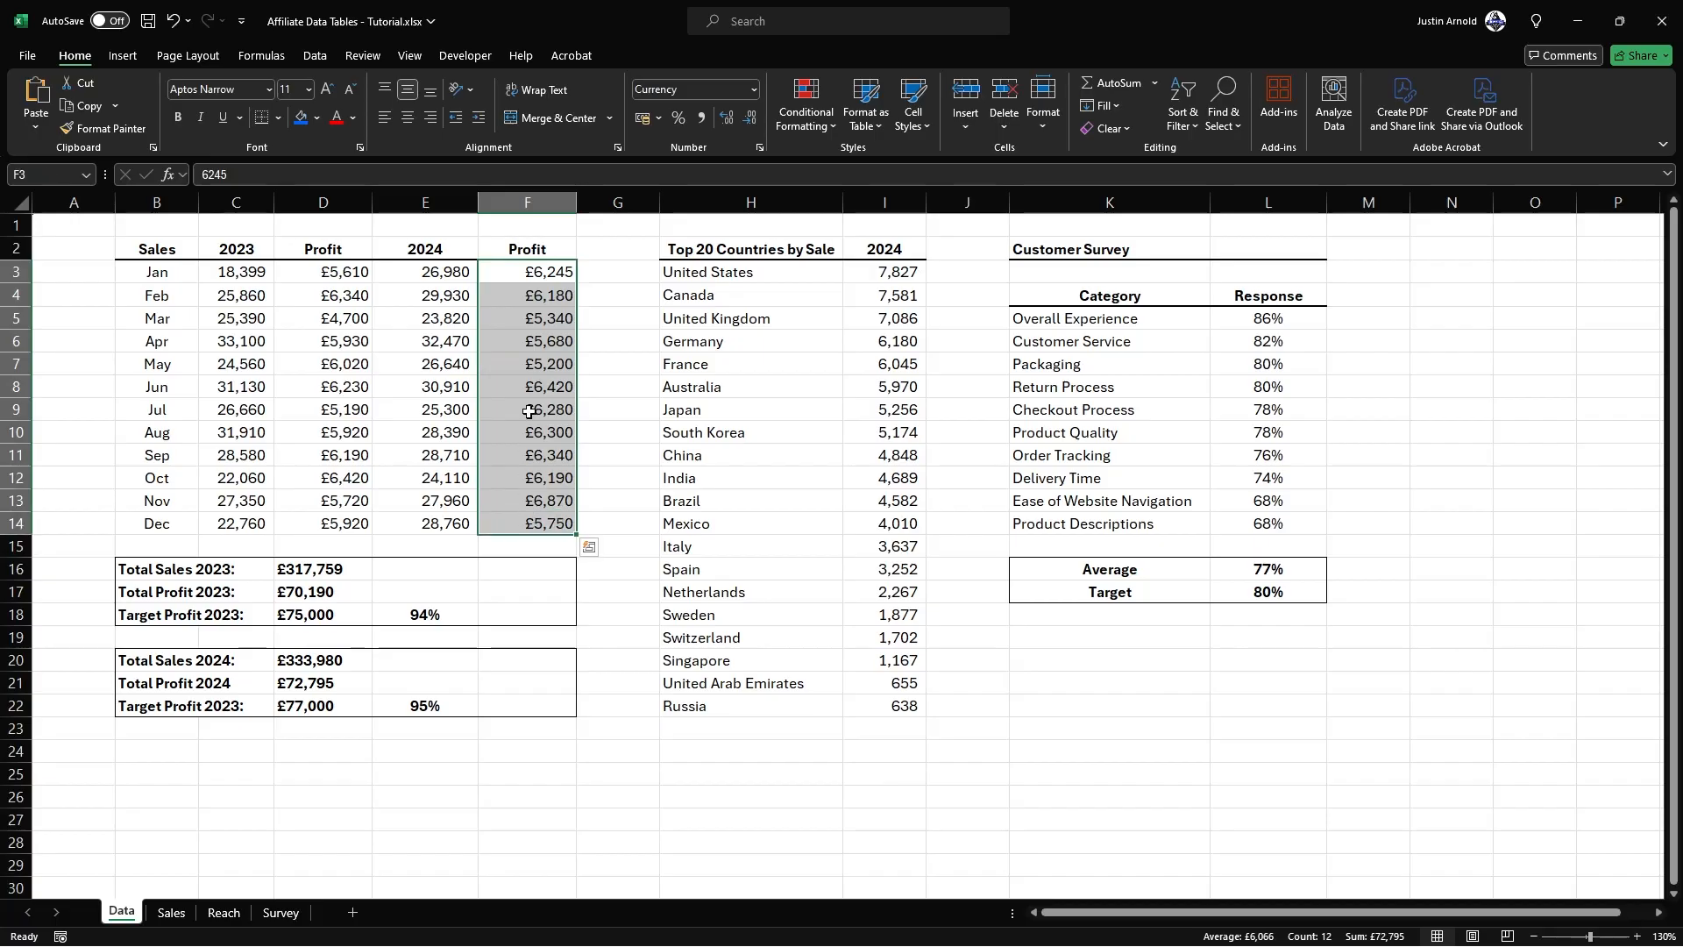
pyautogui.click(521, 249)
pyautogui.moveTo(522, 247); pyautogui.dragTo(537, 525)
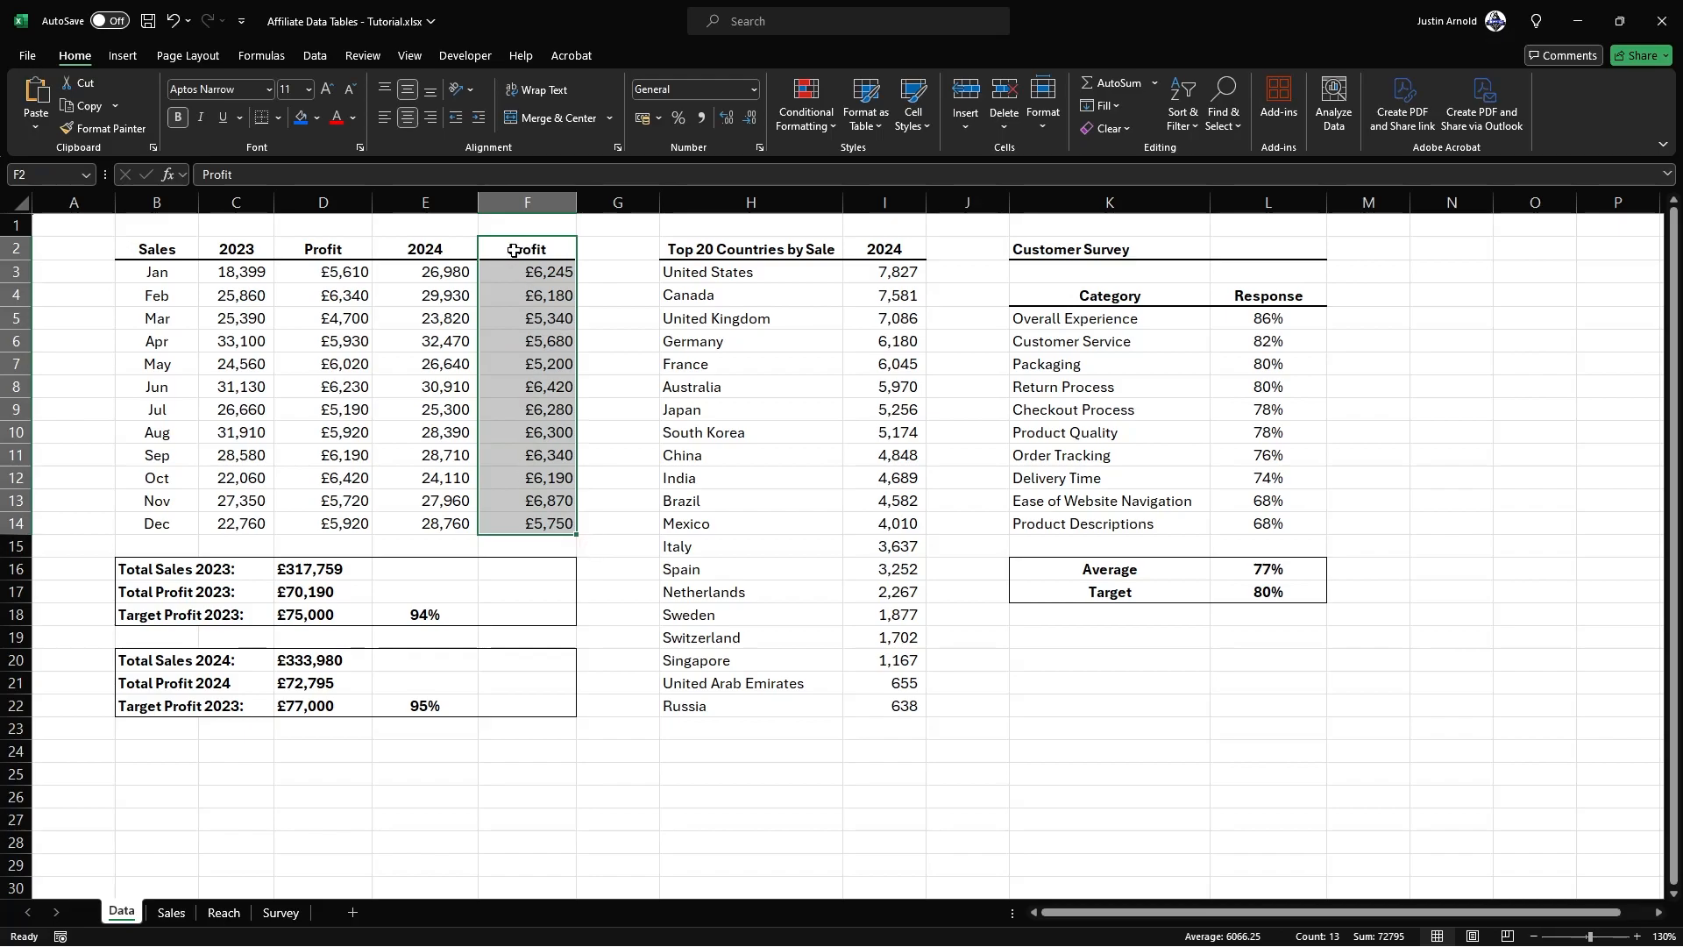
pyautogui.click(123, 56)
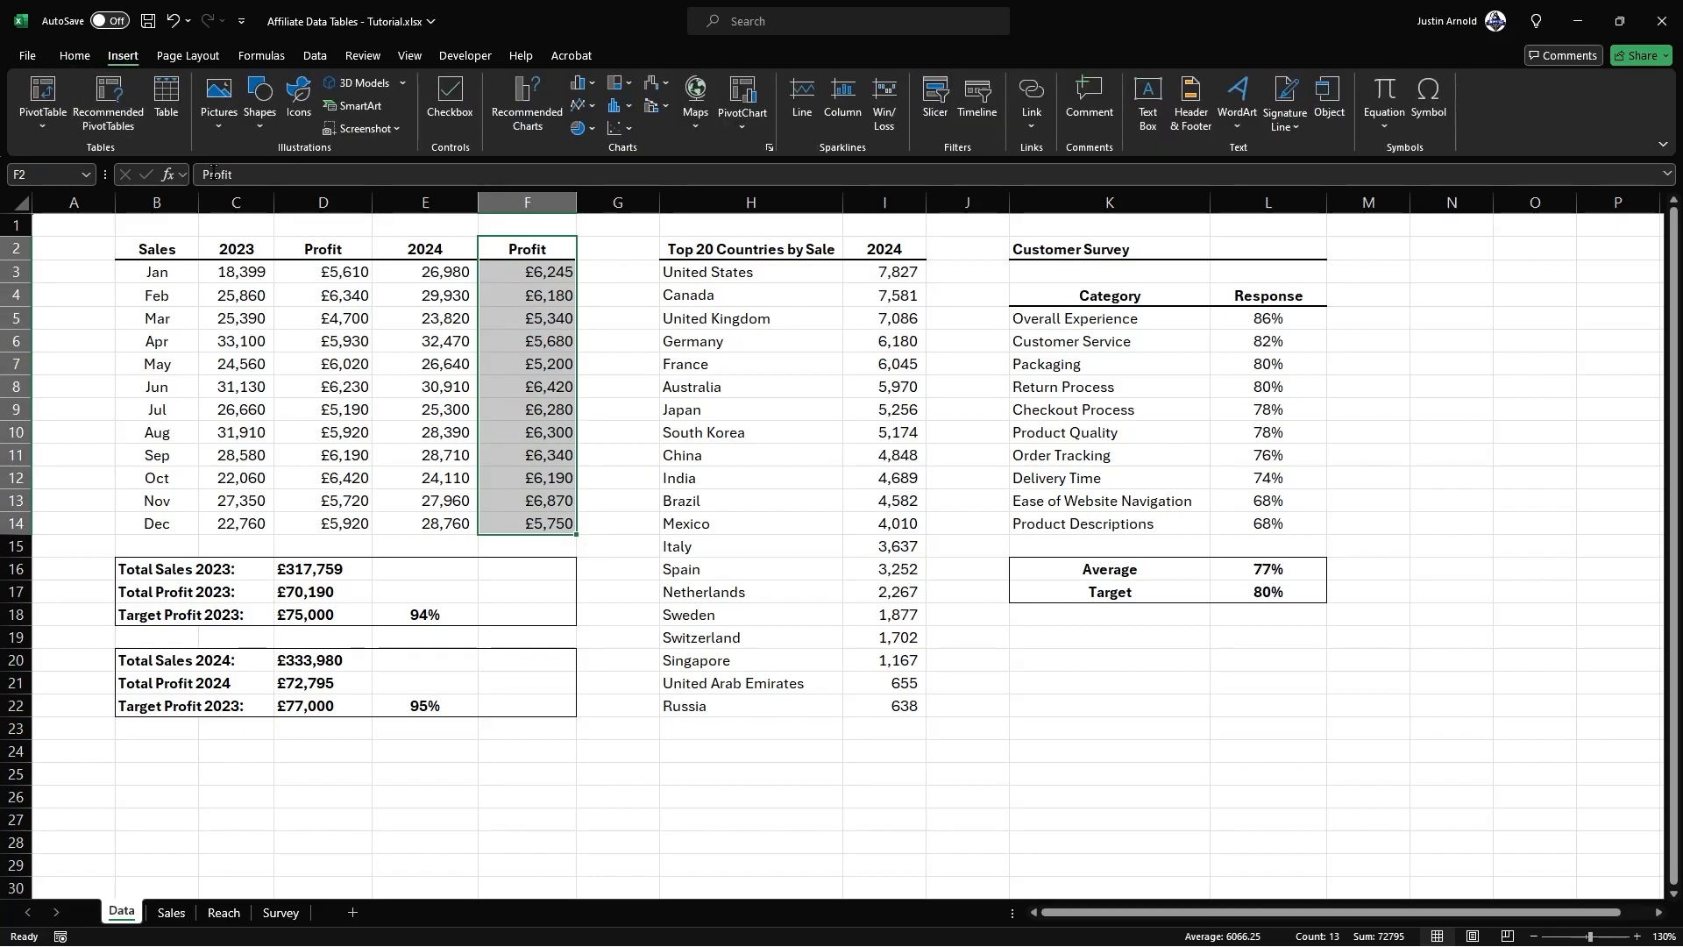
pyautogui.click(526, 130)
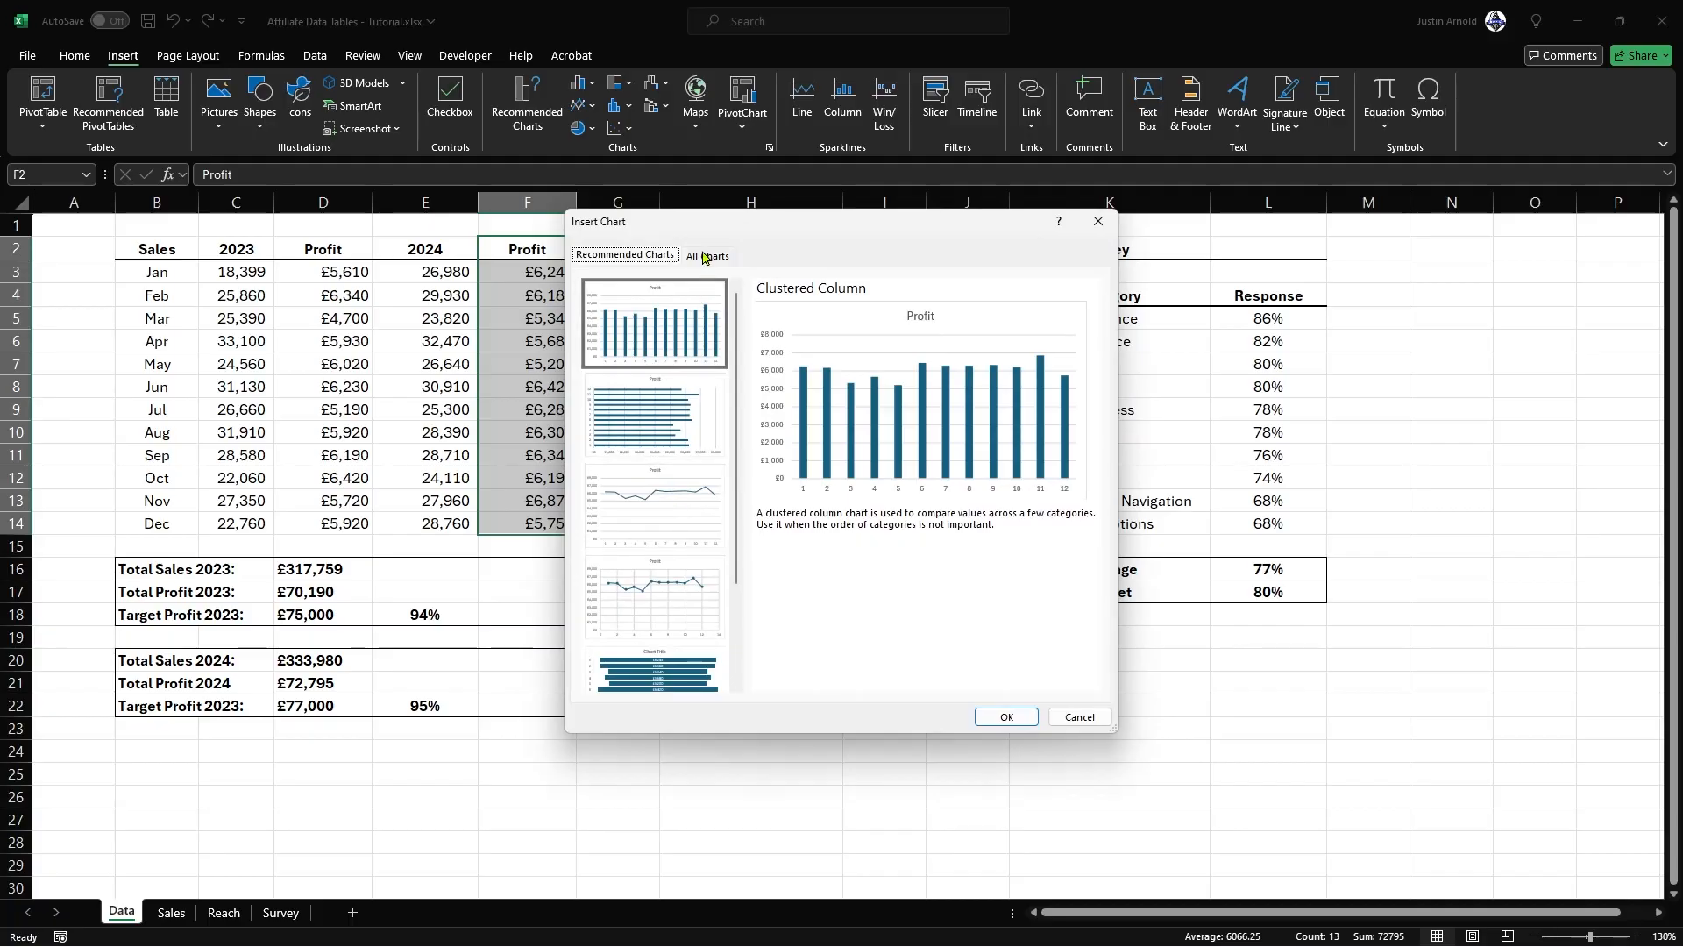
pyautogui.click(660, 518)
pyautogui.click(653, 592)
pyautogui.click(645, 506)
pyautogui.click(644, 589)
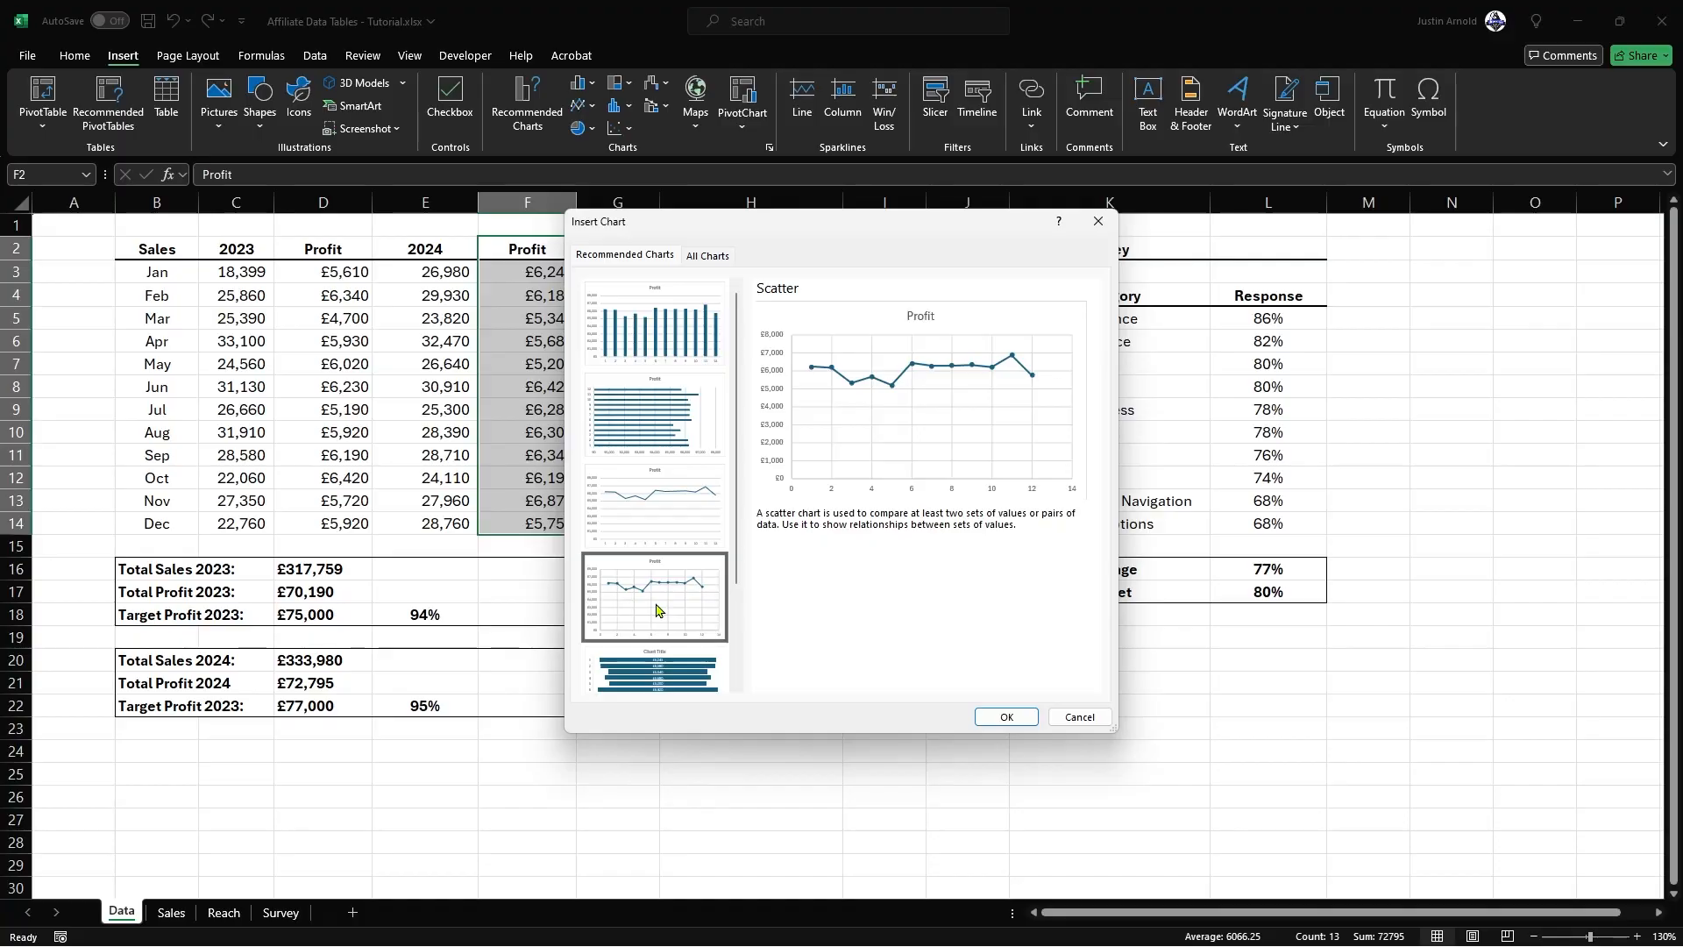
pyautogui.click(1006, 716)
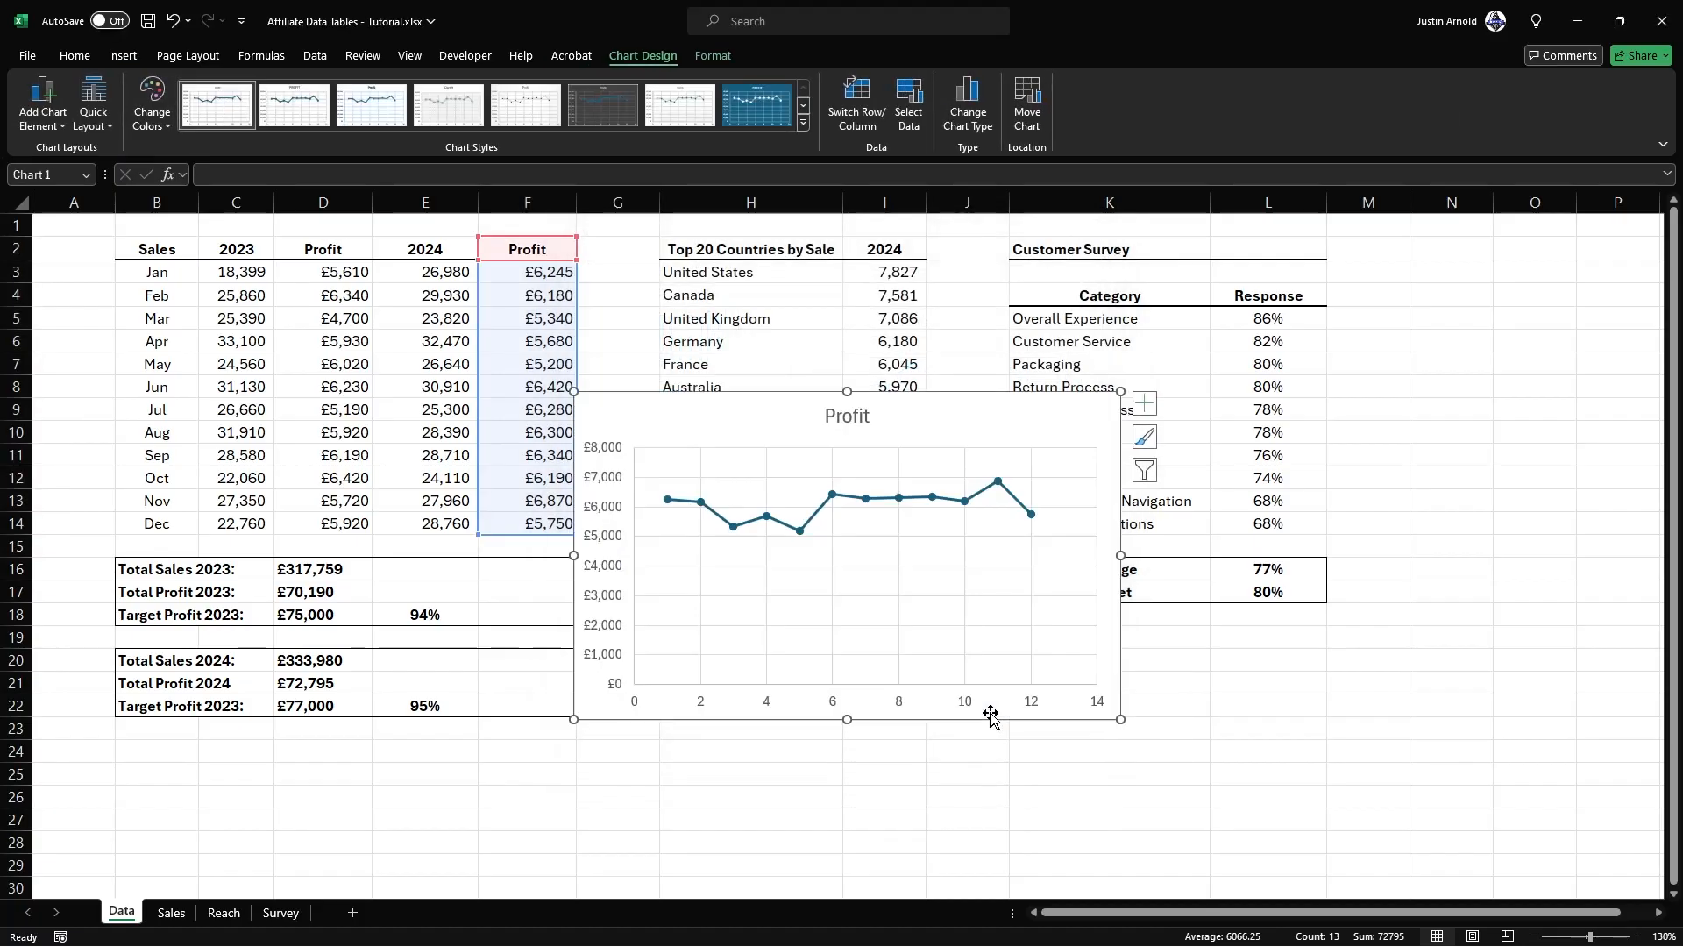
# Step: Move the Profit chart from the Data sheet to the Sales sheet and place it inside the tall empty panel
pyautogui.moveTo(911, 414); pyautogui.dragTo(849, 422)
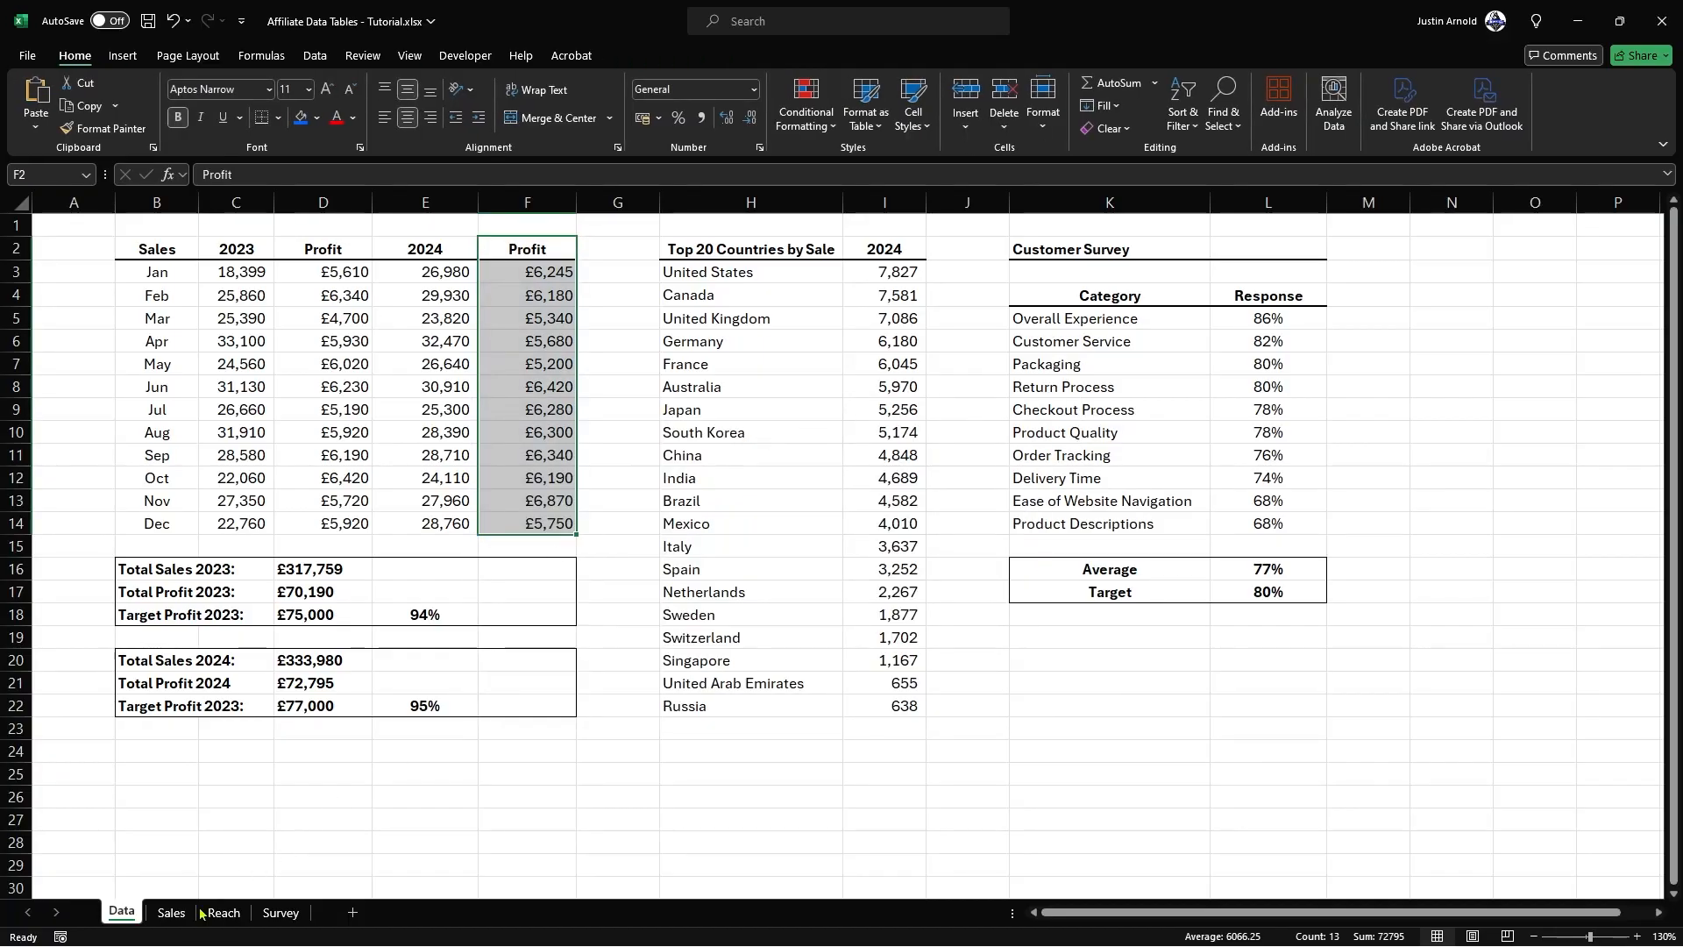
pyautogui.click(180, 913)
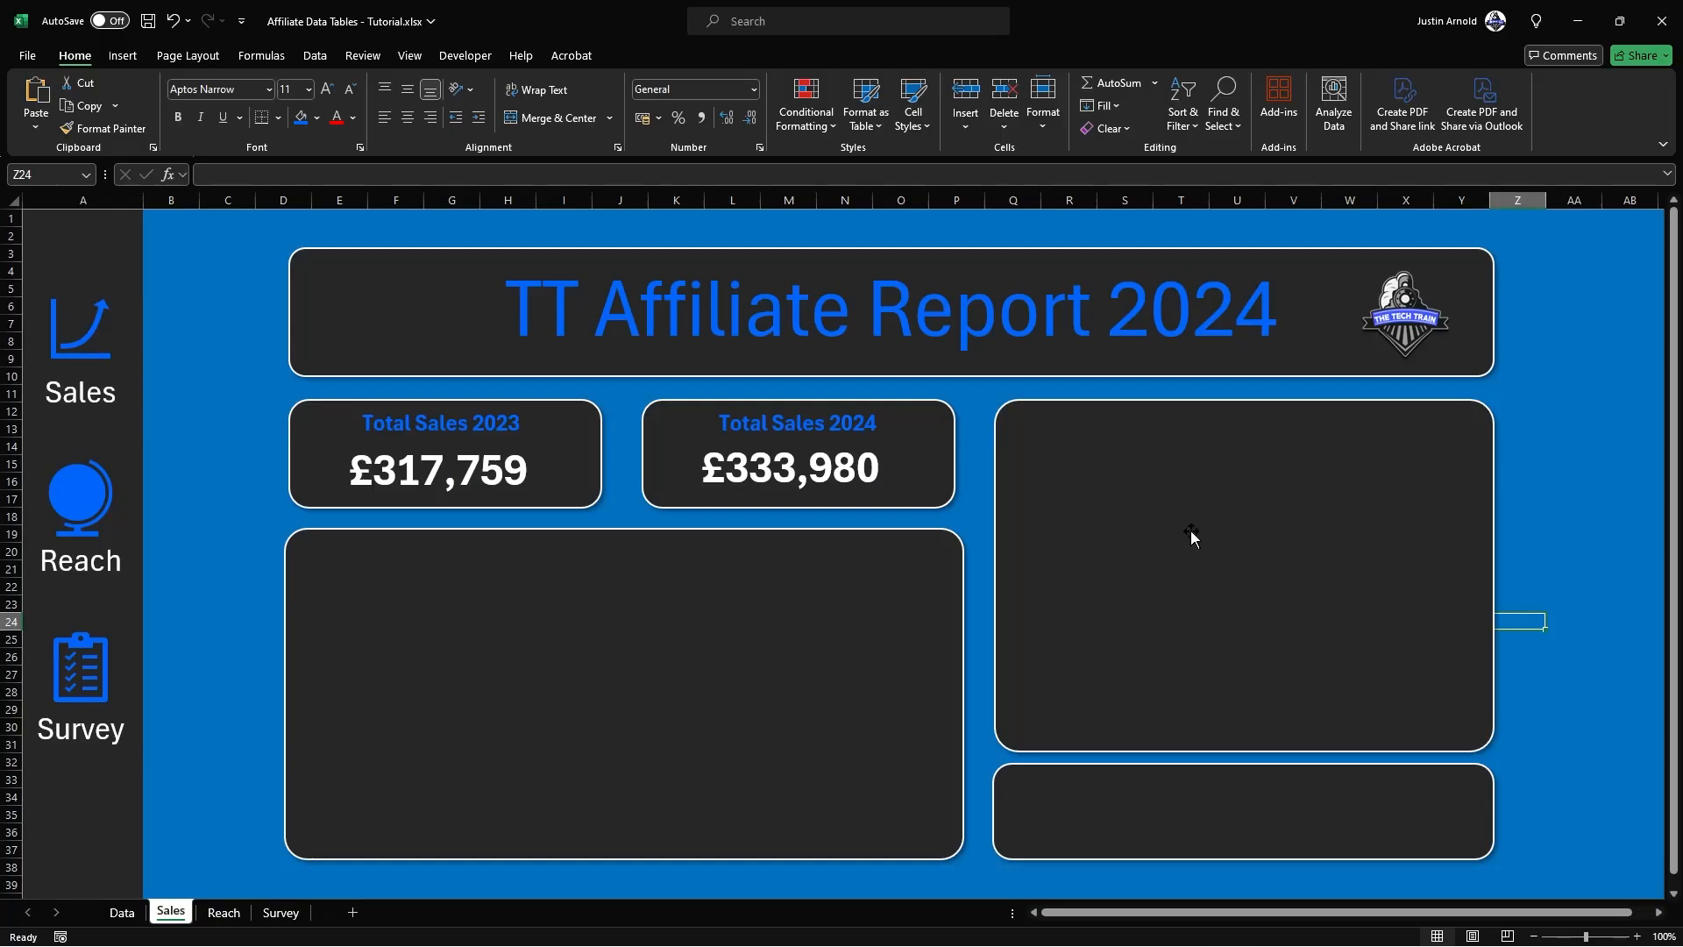
pyautogui.hotkey('ctrl', 'v')
pyautogui.moveTo(1557, 619)
pyautogui.mouseDown()
pyautogui.moveTo(1464, 608)
pyautogui.moveTo(1082, 462)
pyautogui.moveTo(1072, 441)
pyautogui.mouseUp()
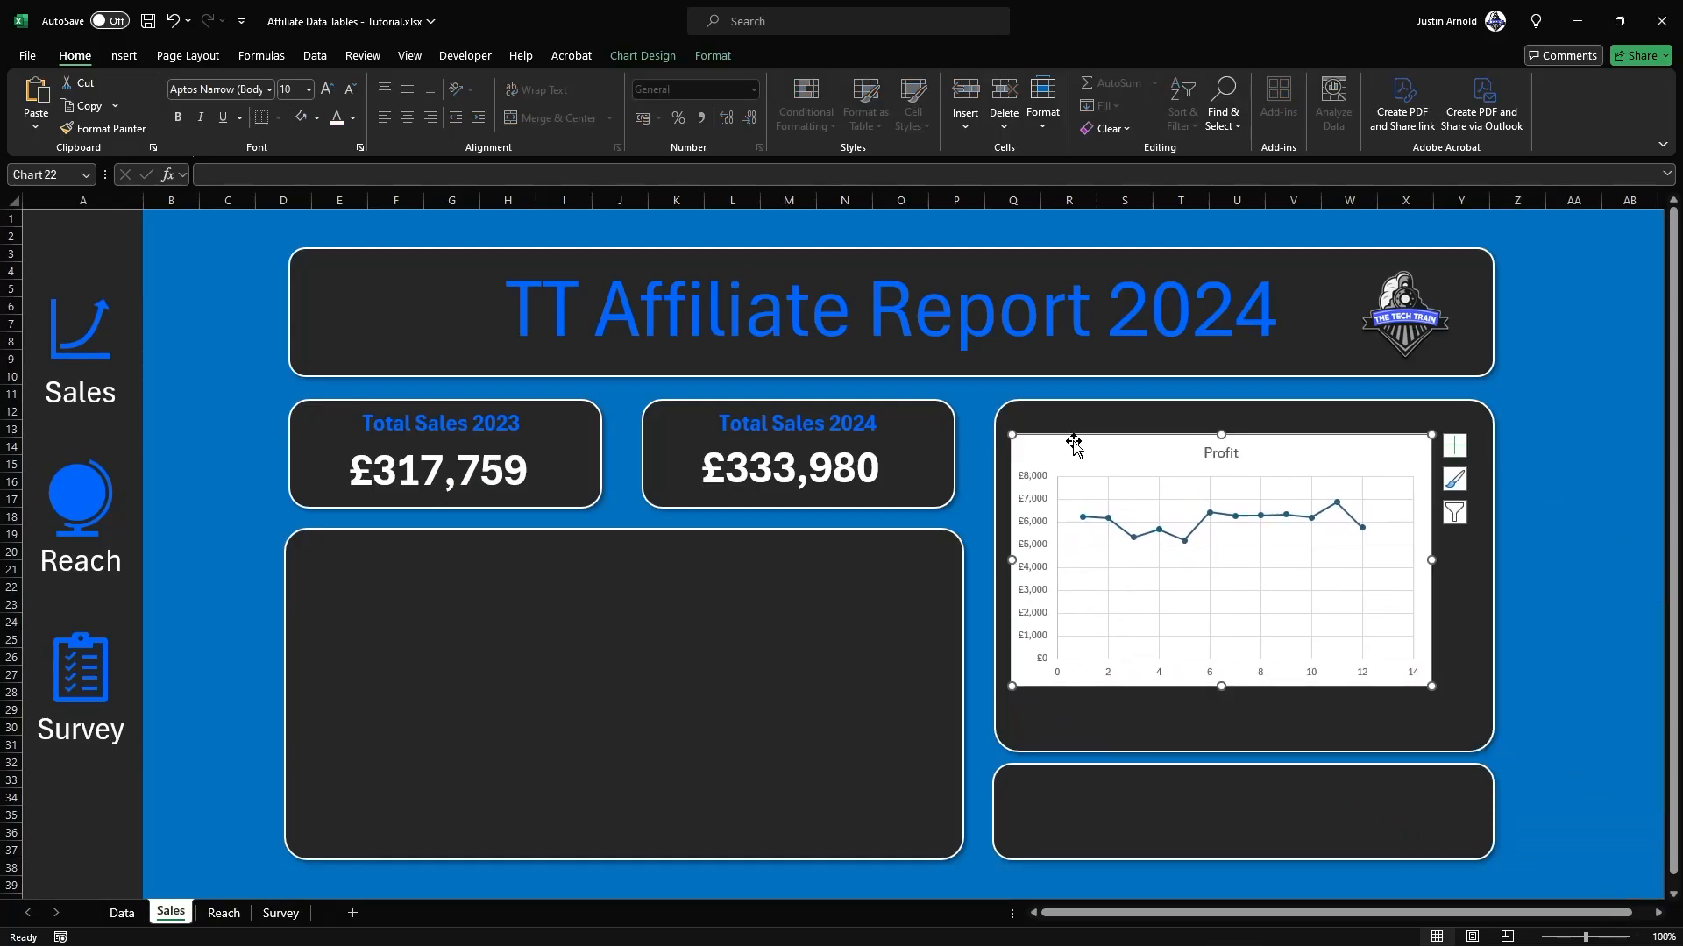
# Step: Delete the Profit chart's title and set its chart area to no fill
pyautogui.click(1215, 452)
pyautogui.press('Delete')
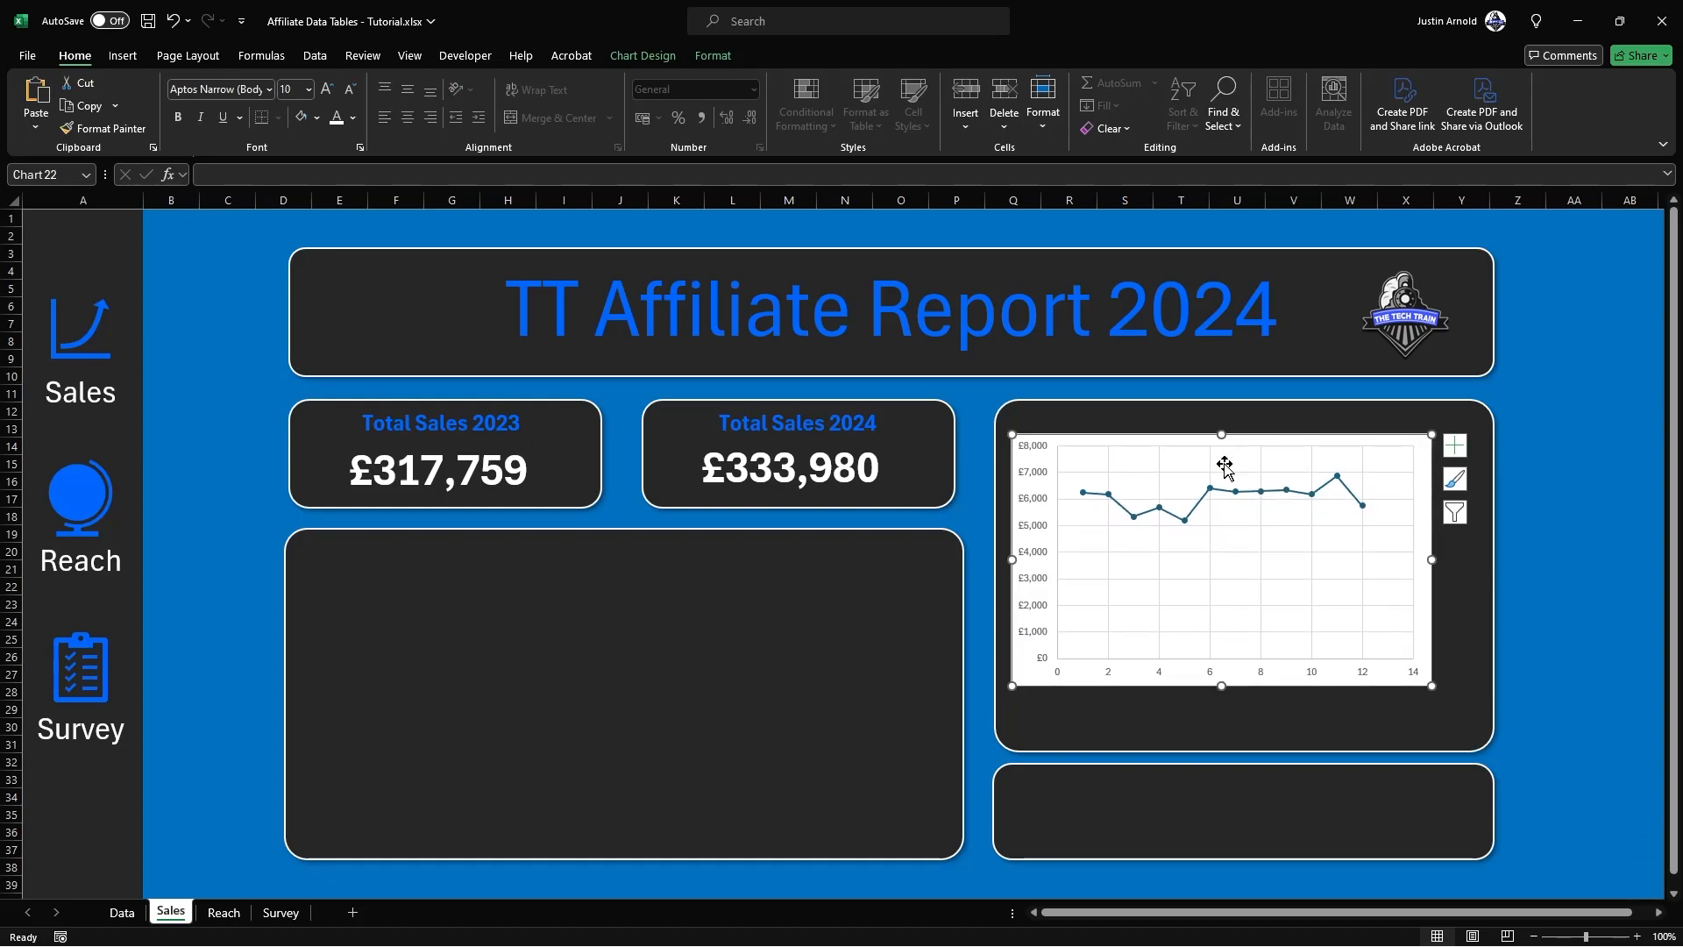
pyautogui.rightClick(1391, 453)
pyautogui.click(1330, 441)
pyautogui.rightClick(1323, 436)
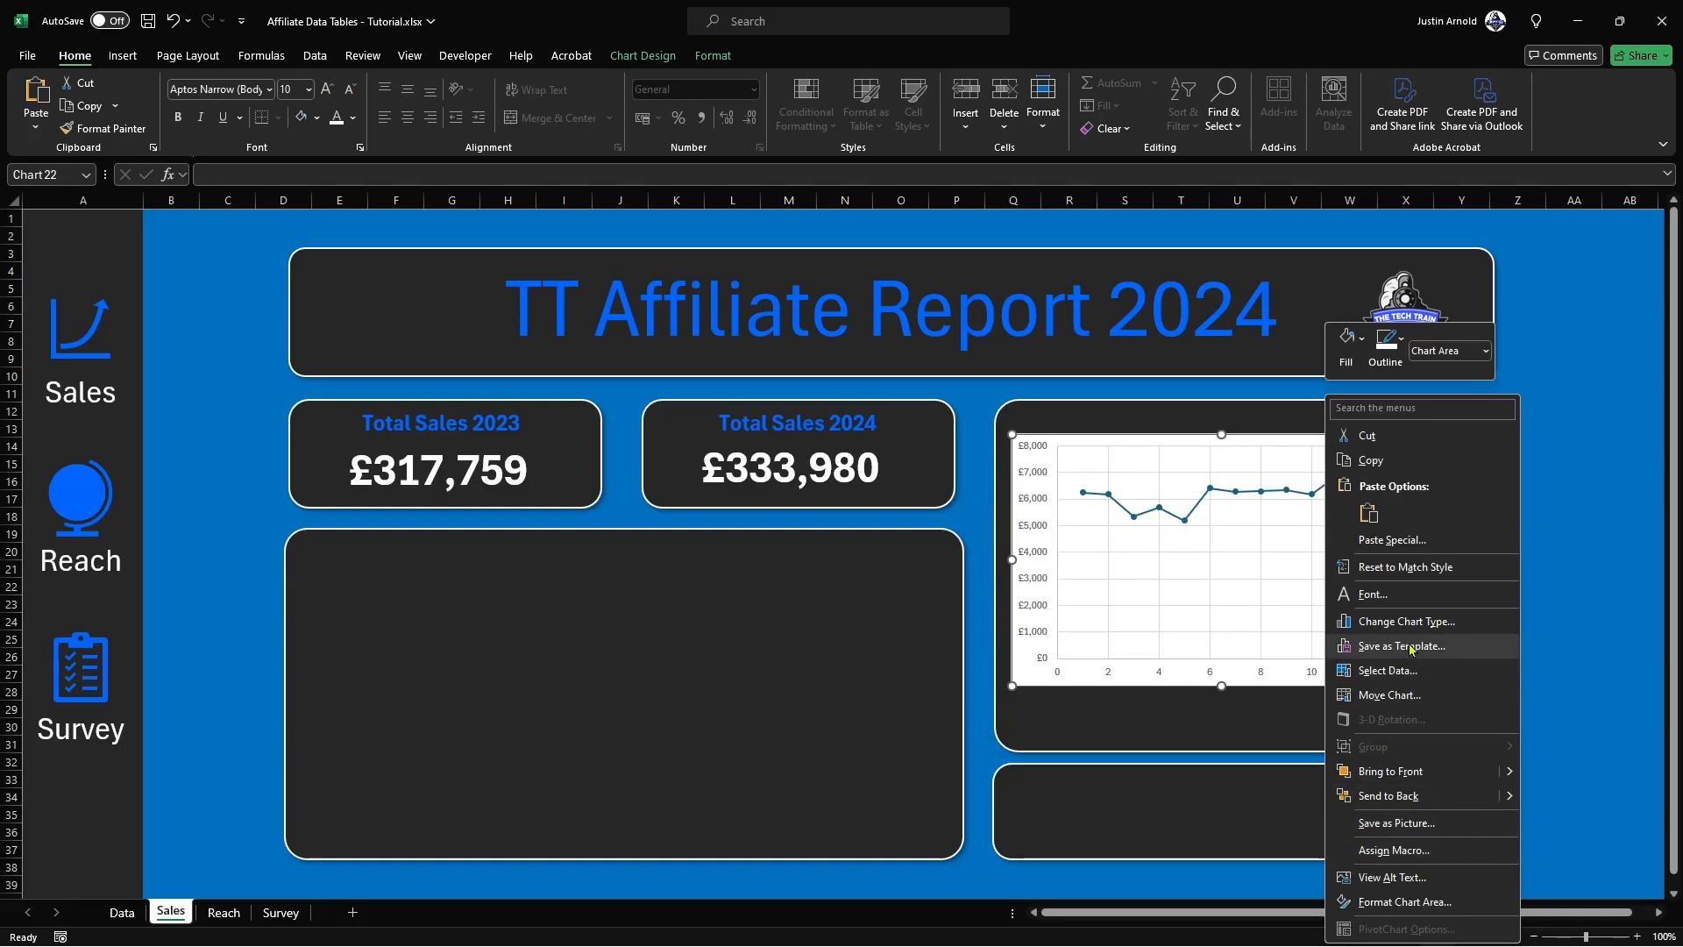
pyautogui.click(1404, 901)
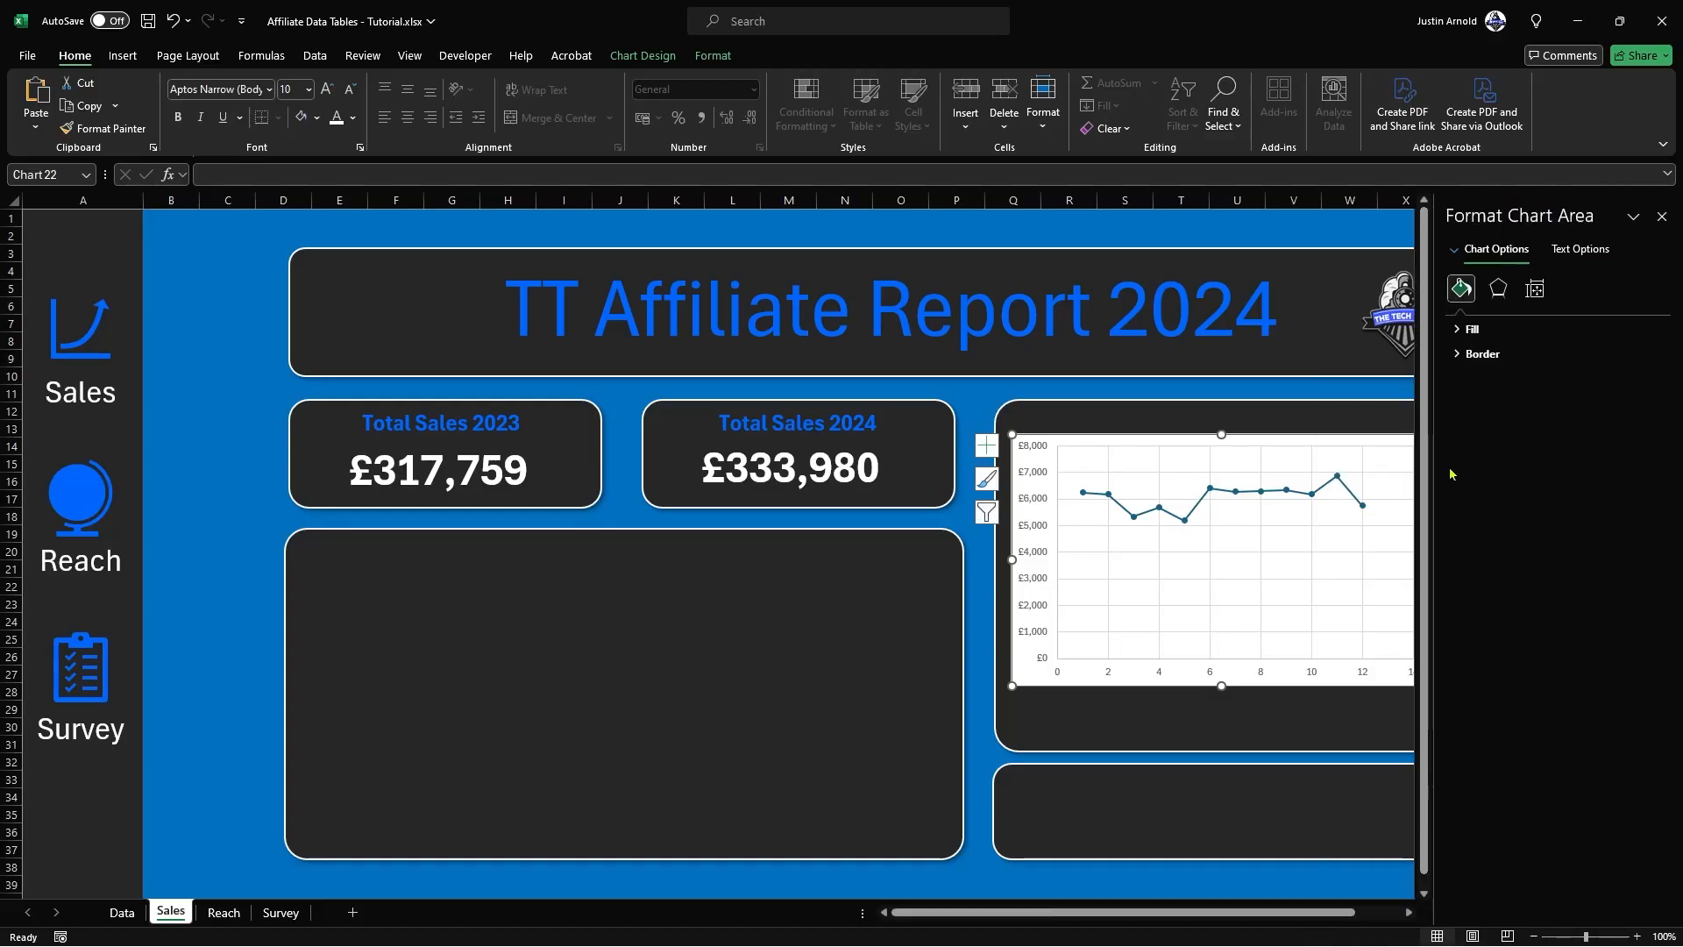
pyautogui.click(1452, 330)
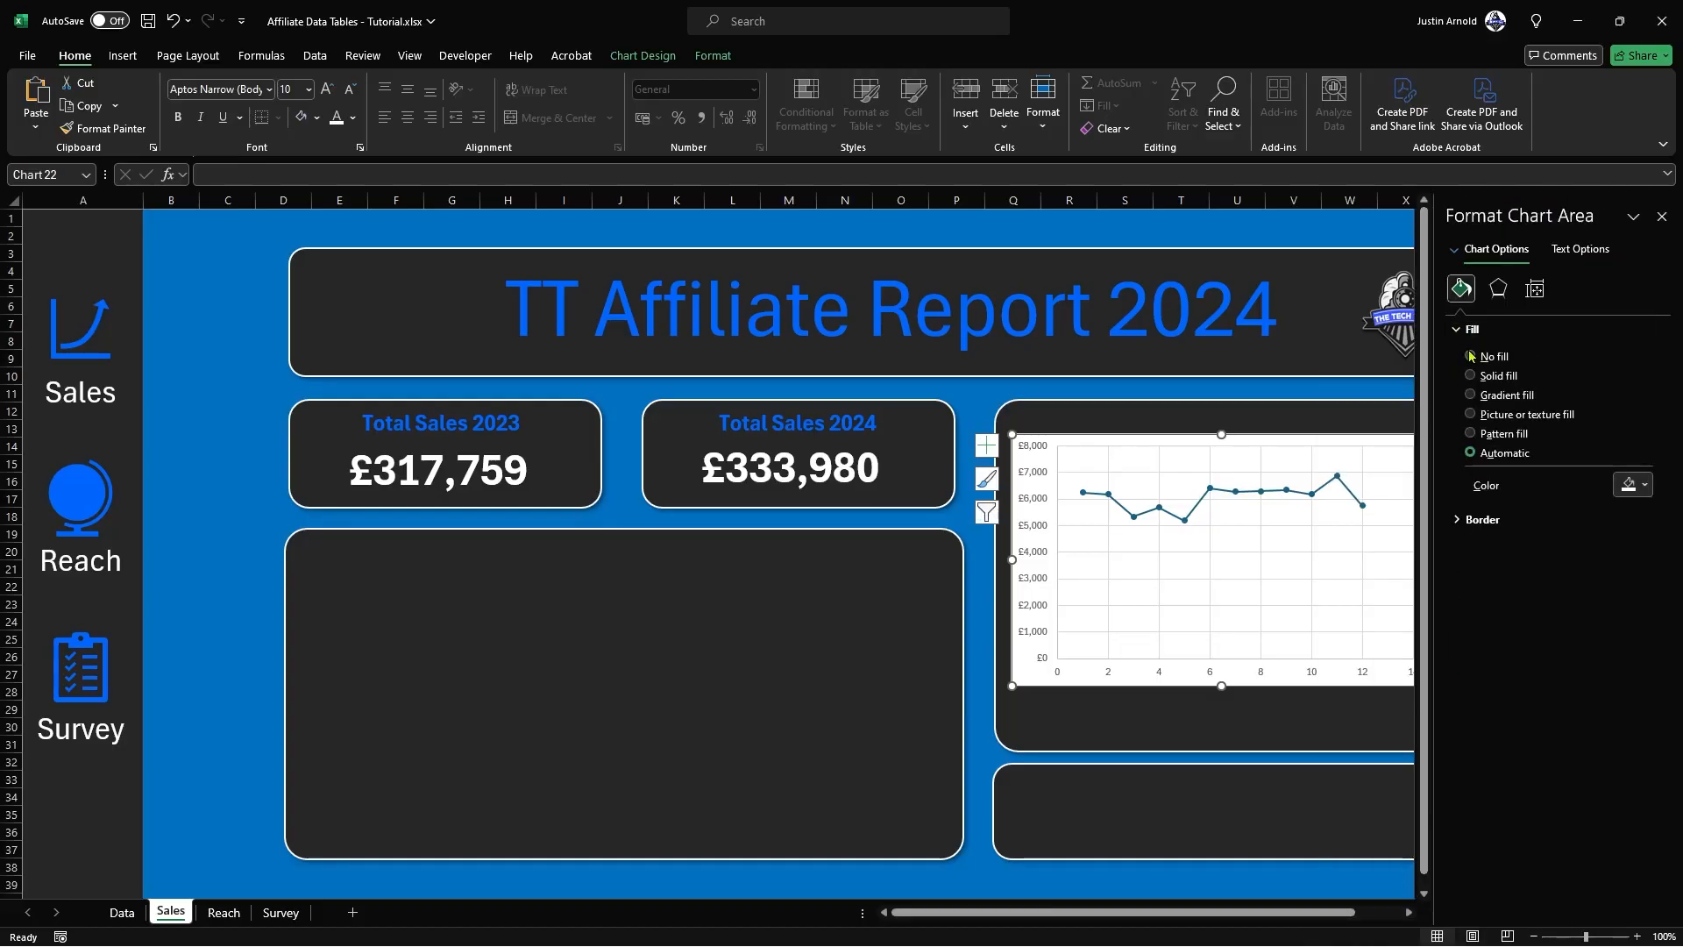
pyautogui.click(1471, 357)
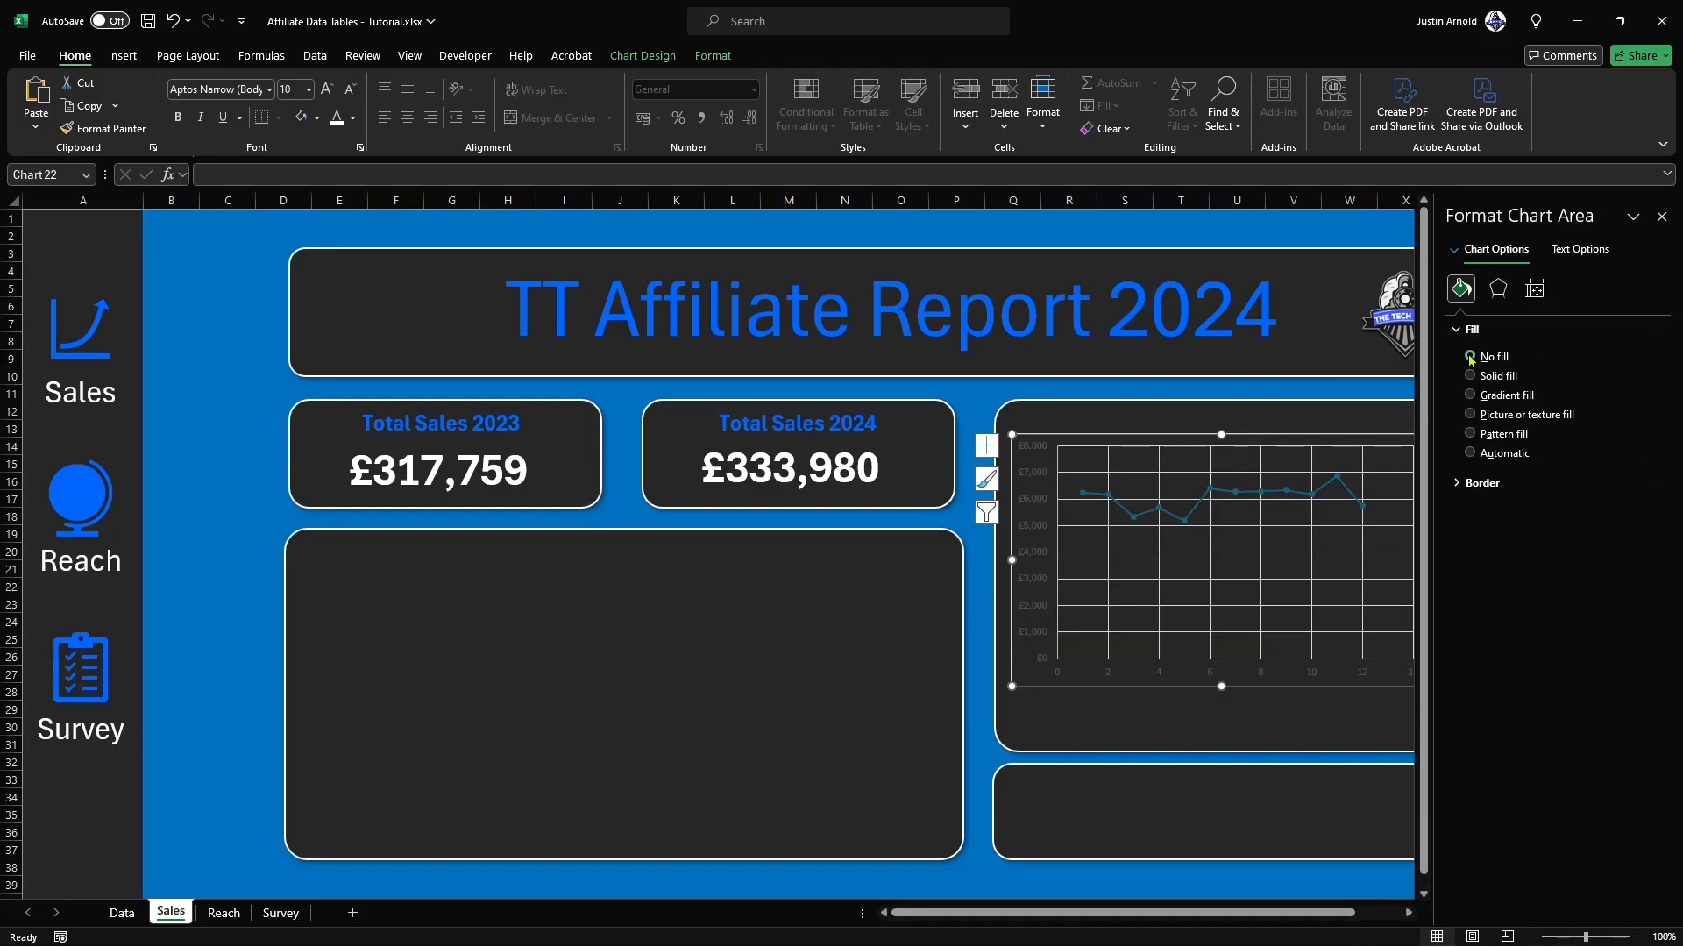
# Step: Remove the border line around the Profit chart's chart area
pyautogui.moveTo(988, 916); pyautogui.dragTo(1035, 916)
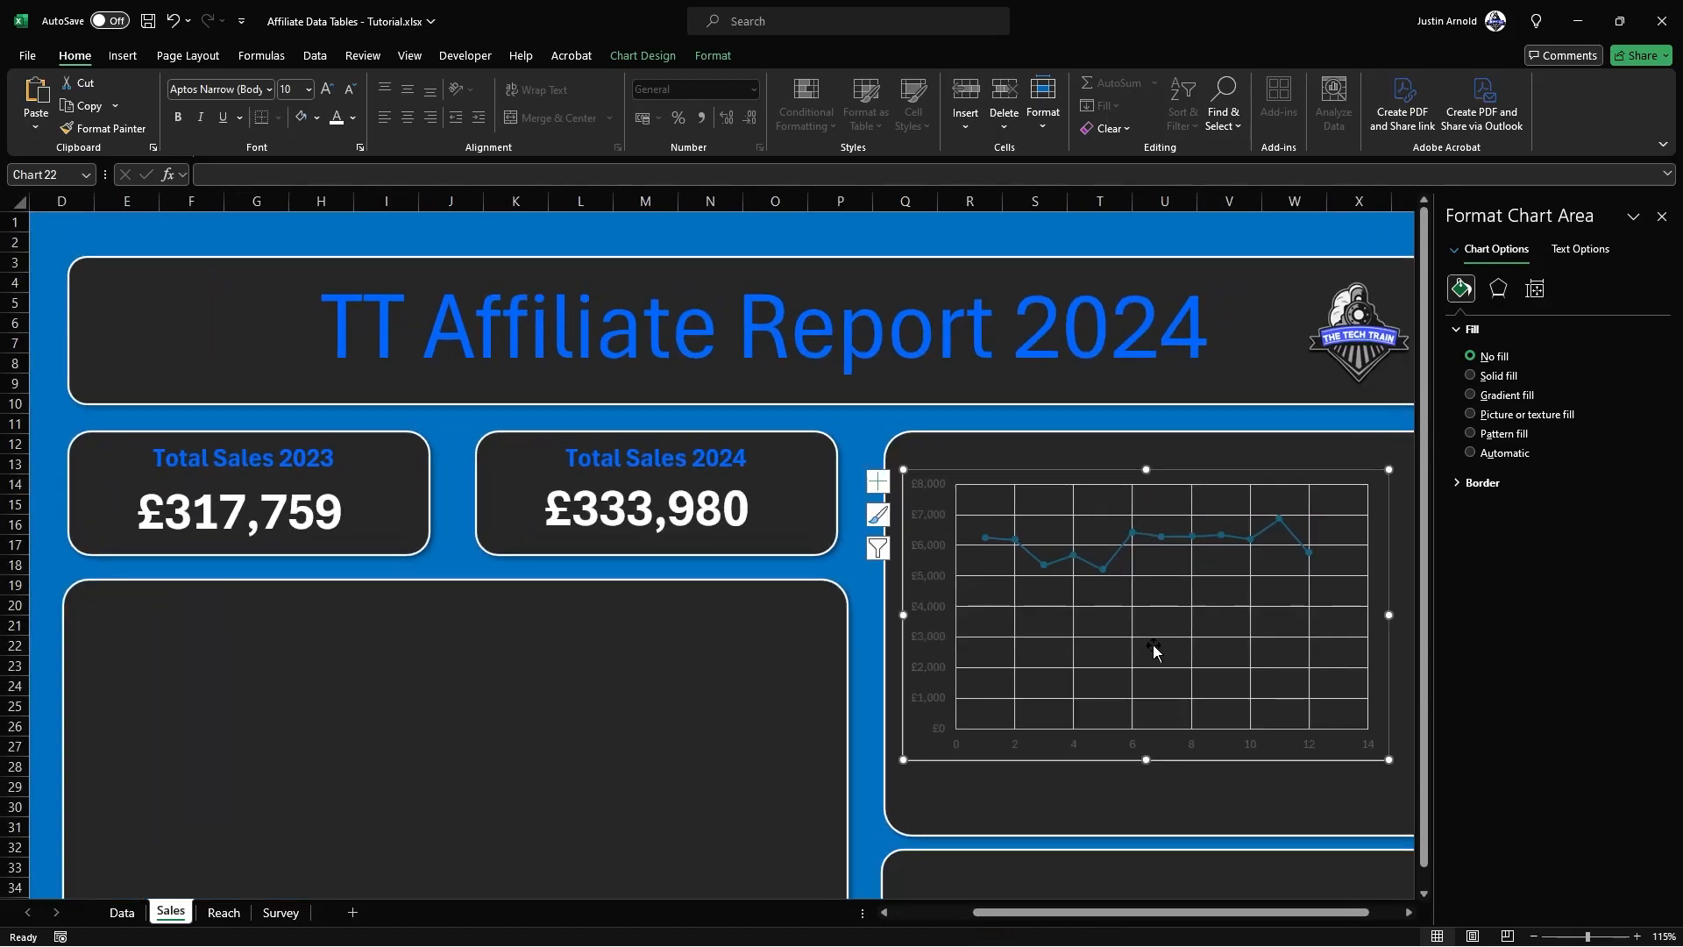
pyautogui.scroll(2, 1133, 689)
pyautogui.moveTo(1105, 913); pyautogui.dragTo(1161, 913)
pyautogui.moveTo(1420, 541); pyautogui.dragTo(1421, 607)
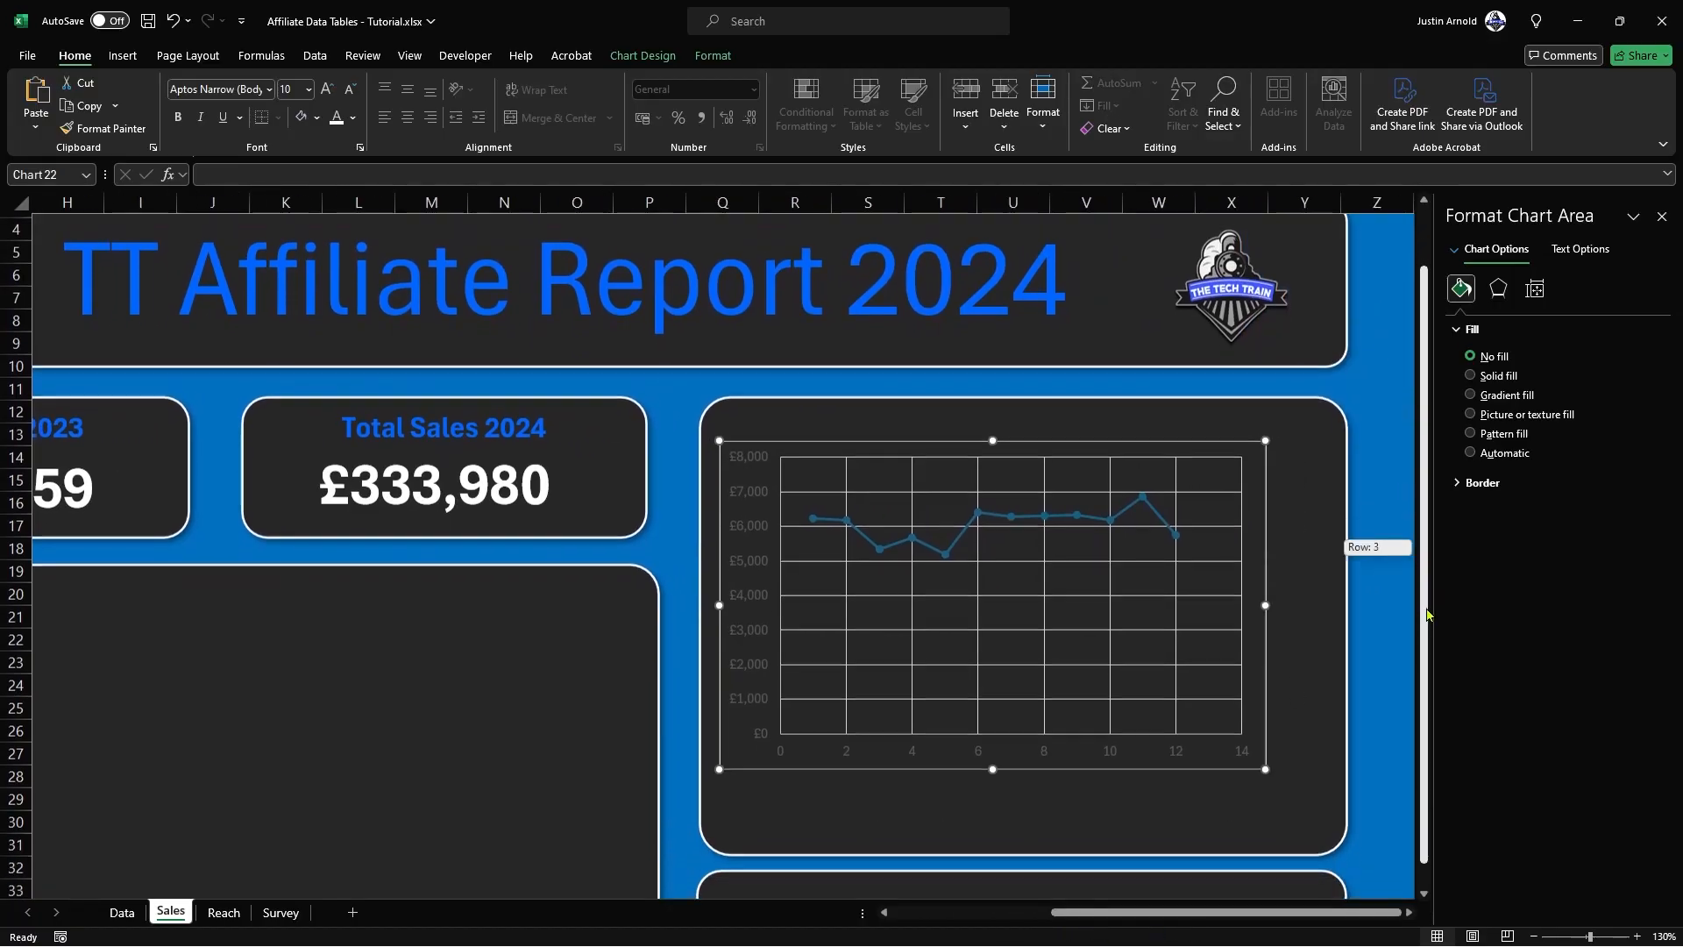
pyautogui.click(1480, 482)
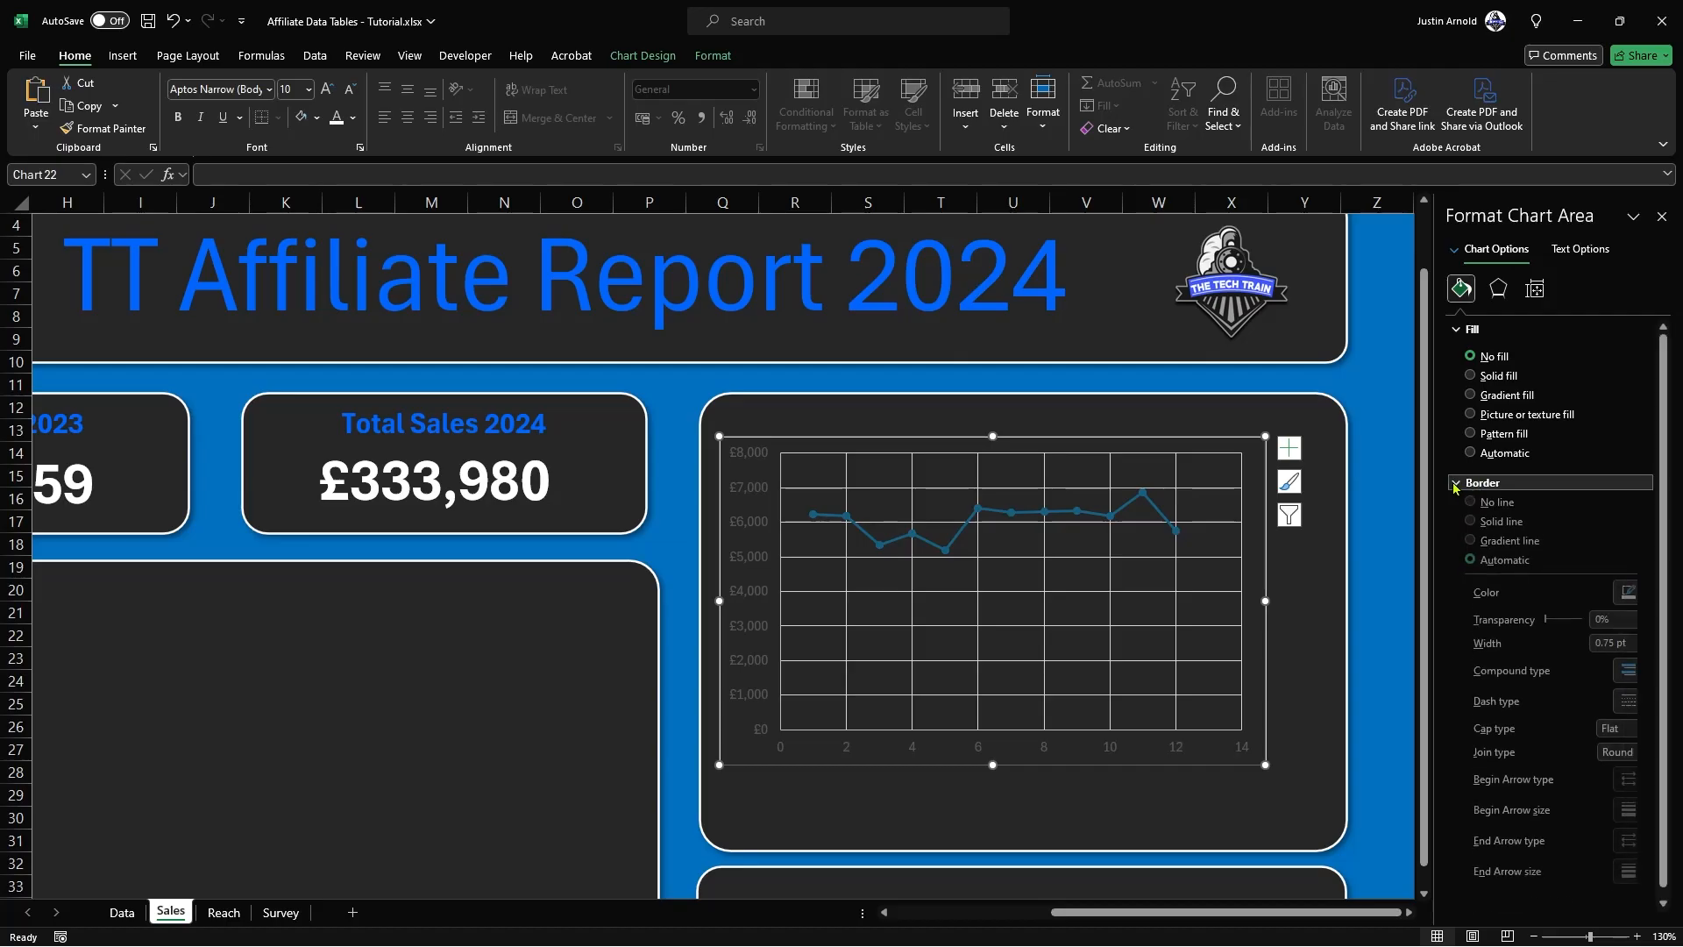
pyautogui.click(1471, 510)
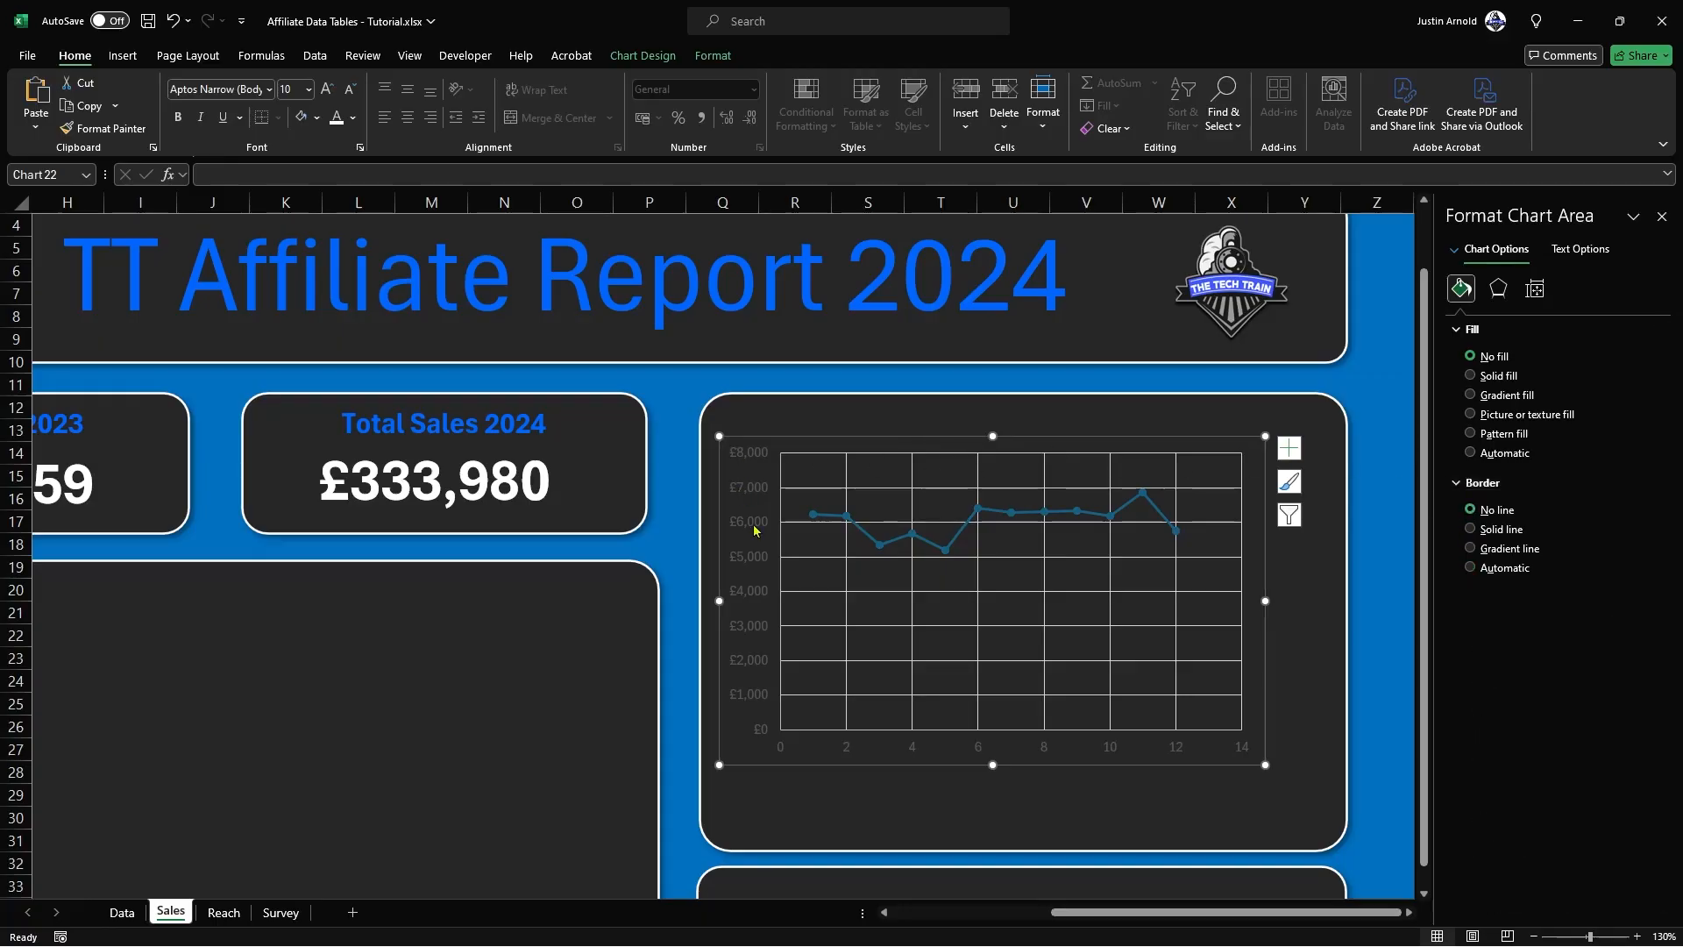
pyautogui.click(1370, 458)
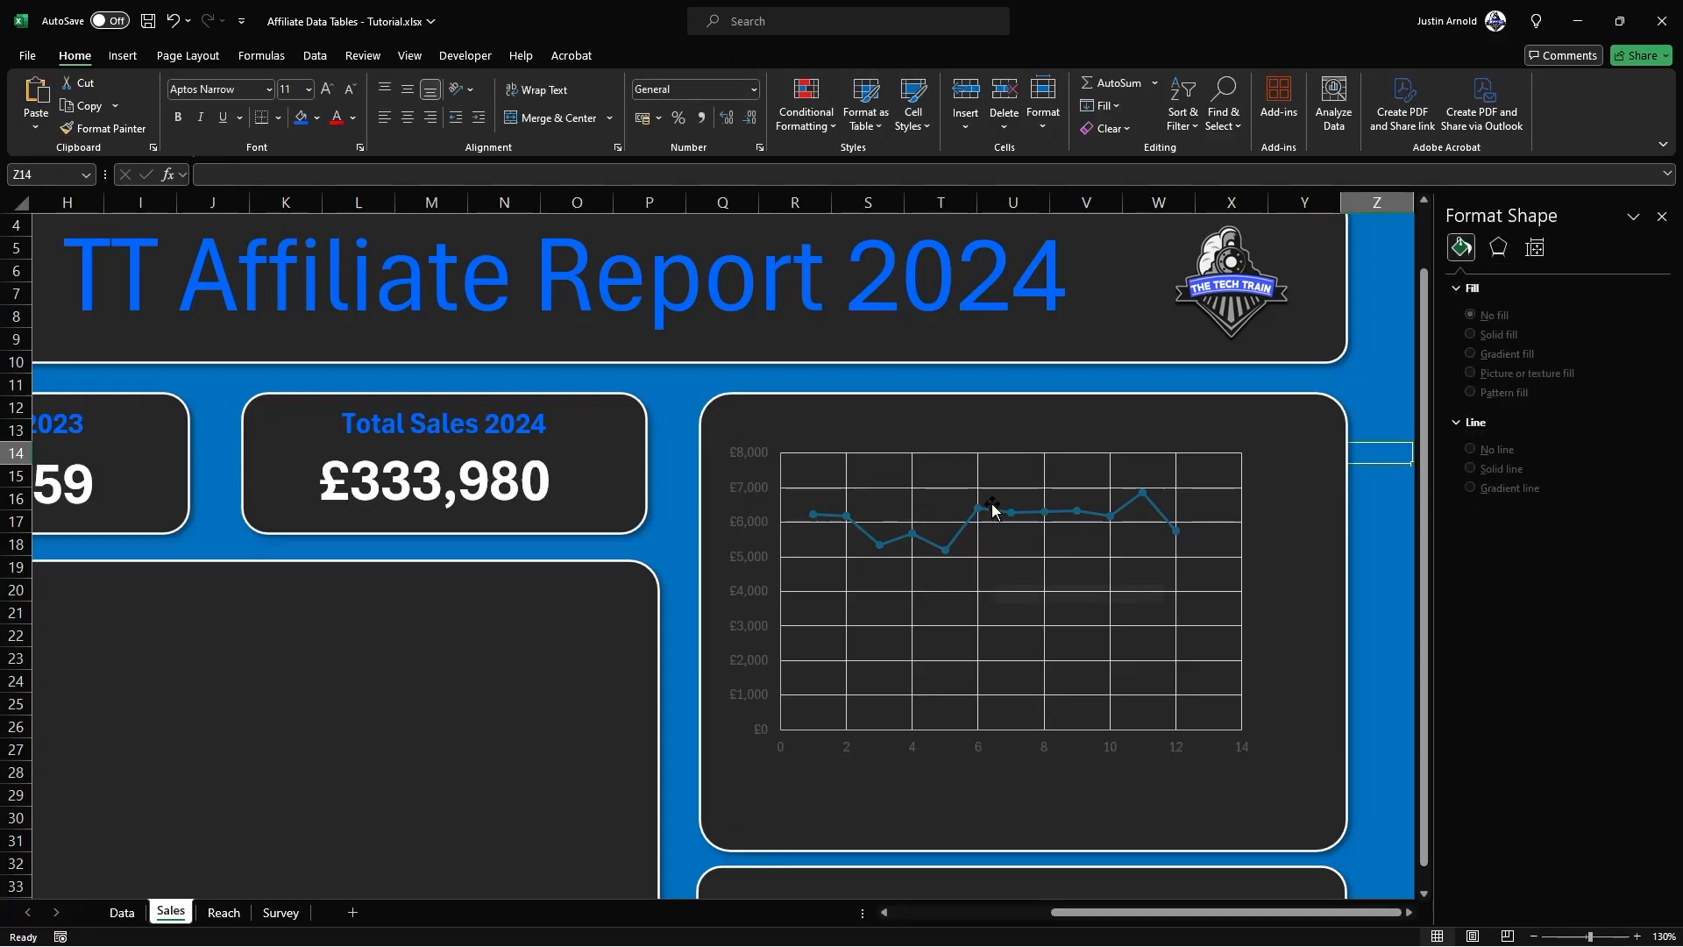
# Step: Make the Profit chart's vertical axis labels white and enlarge them to font size 10.5
pyautogui.click(996, 453)
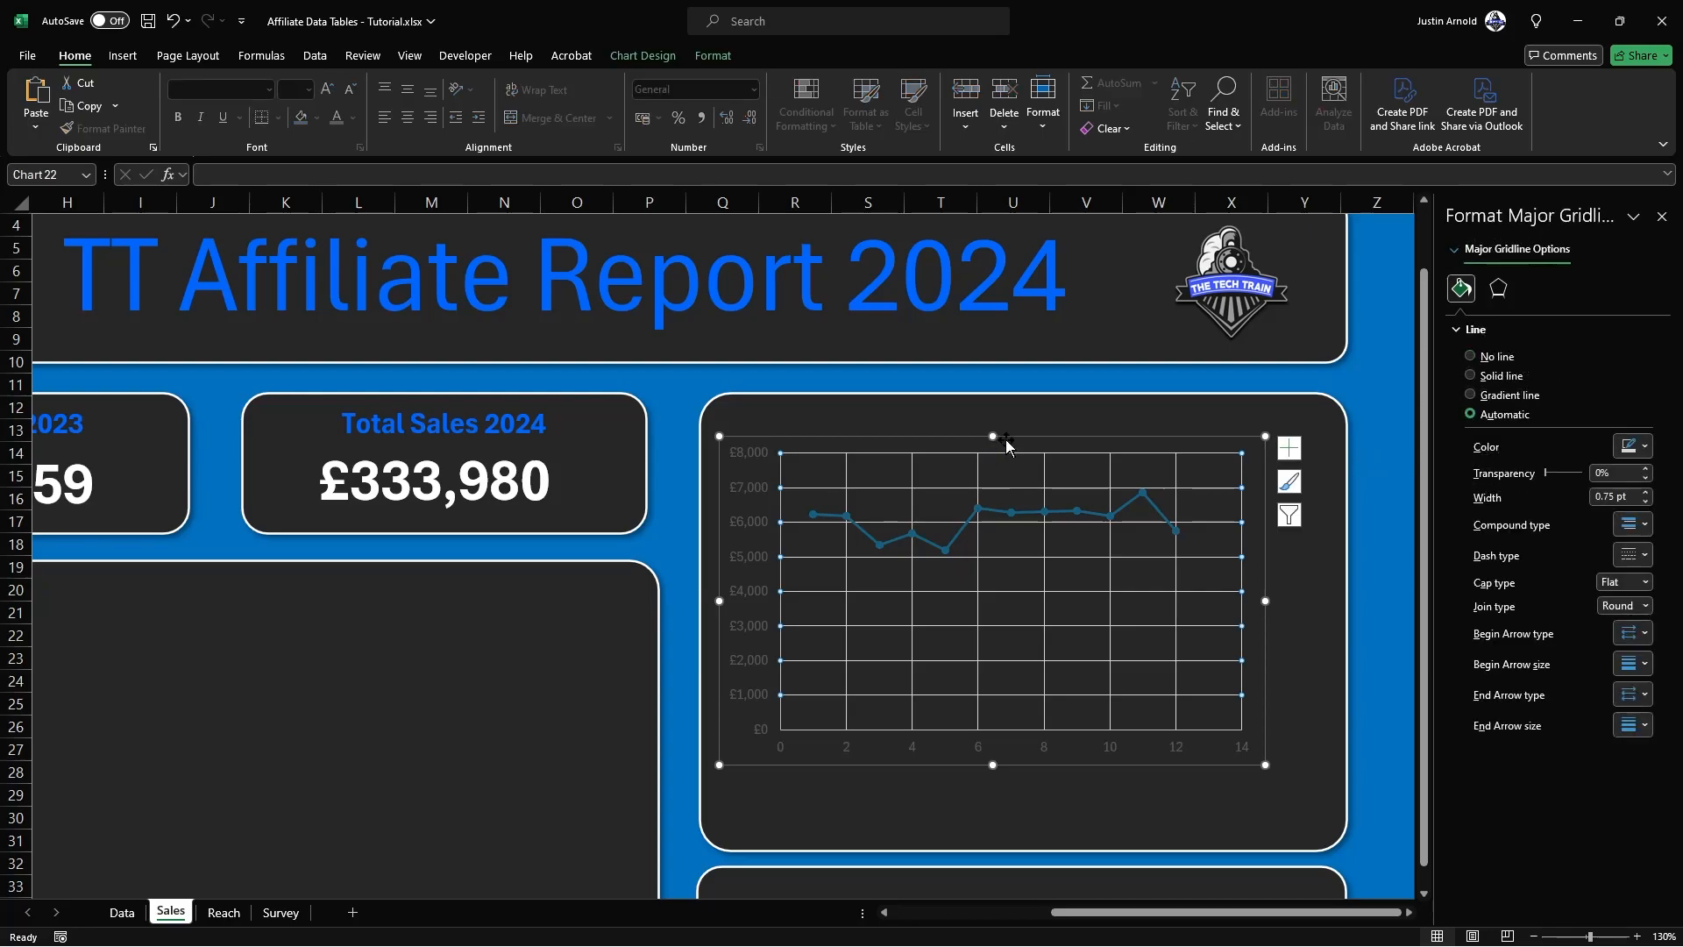
pyautogui.click(1015, 439)
pyautogui.click(741, 449)
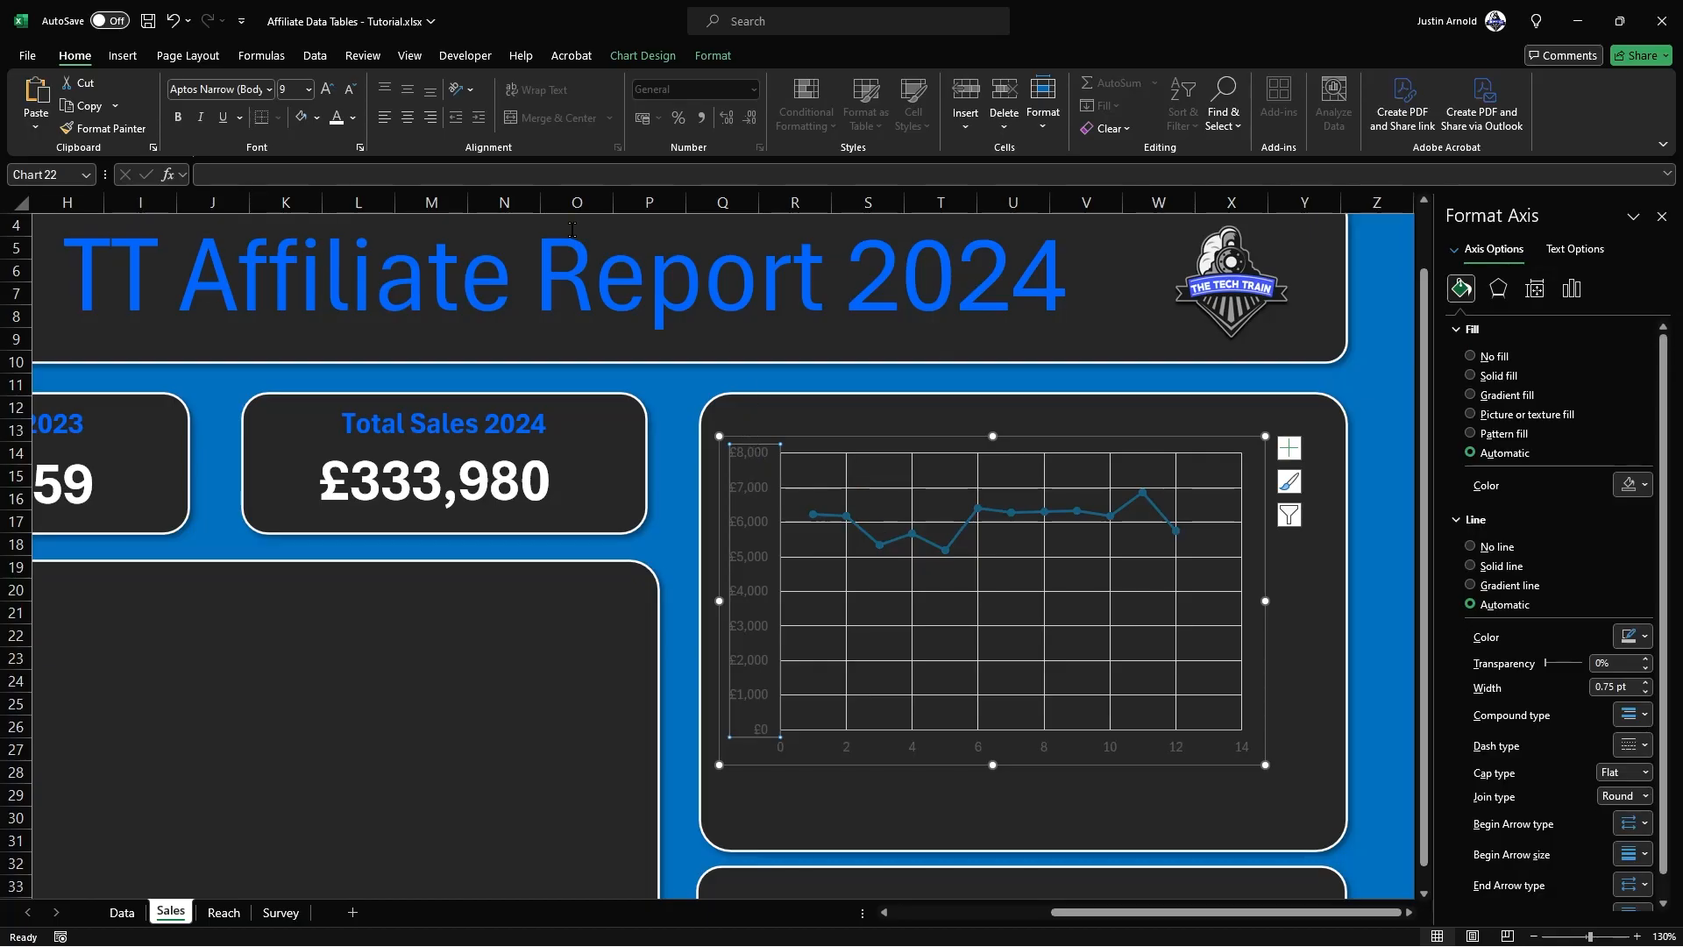
pyautogui.click(336, 118)
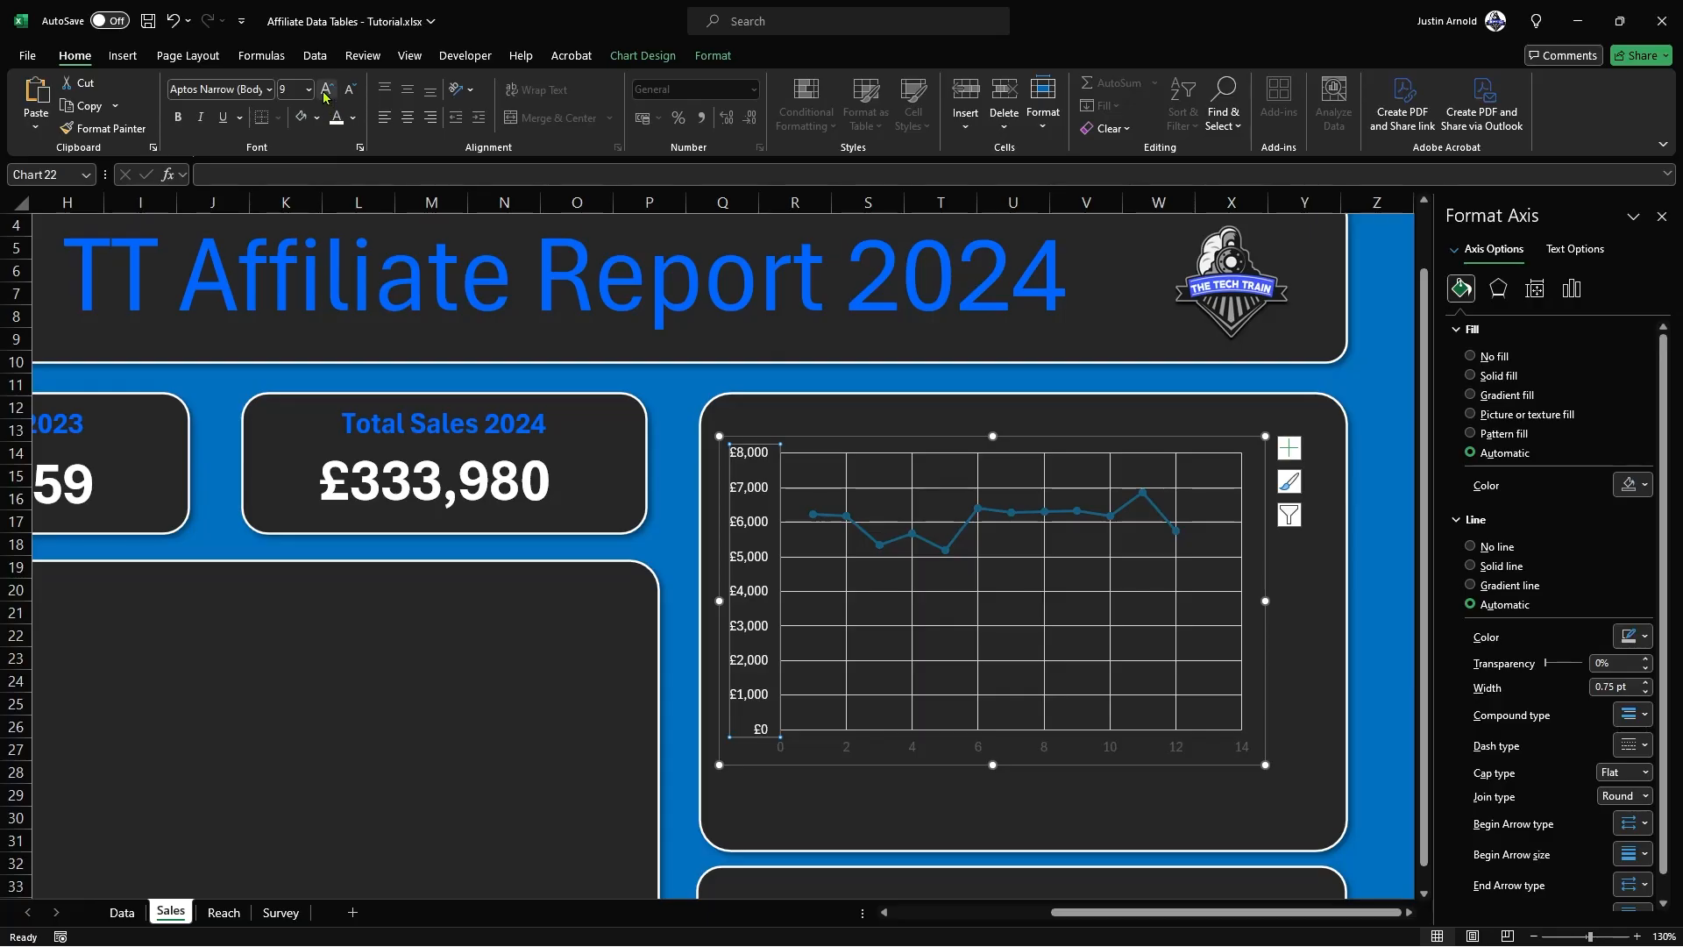
pyautogui.click(325, 89)
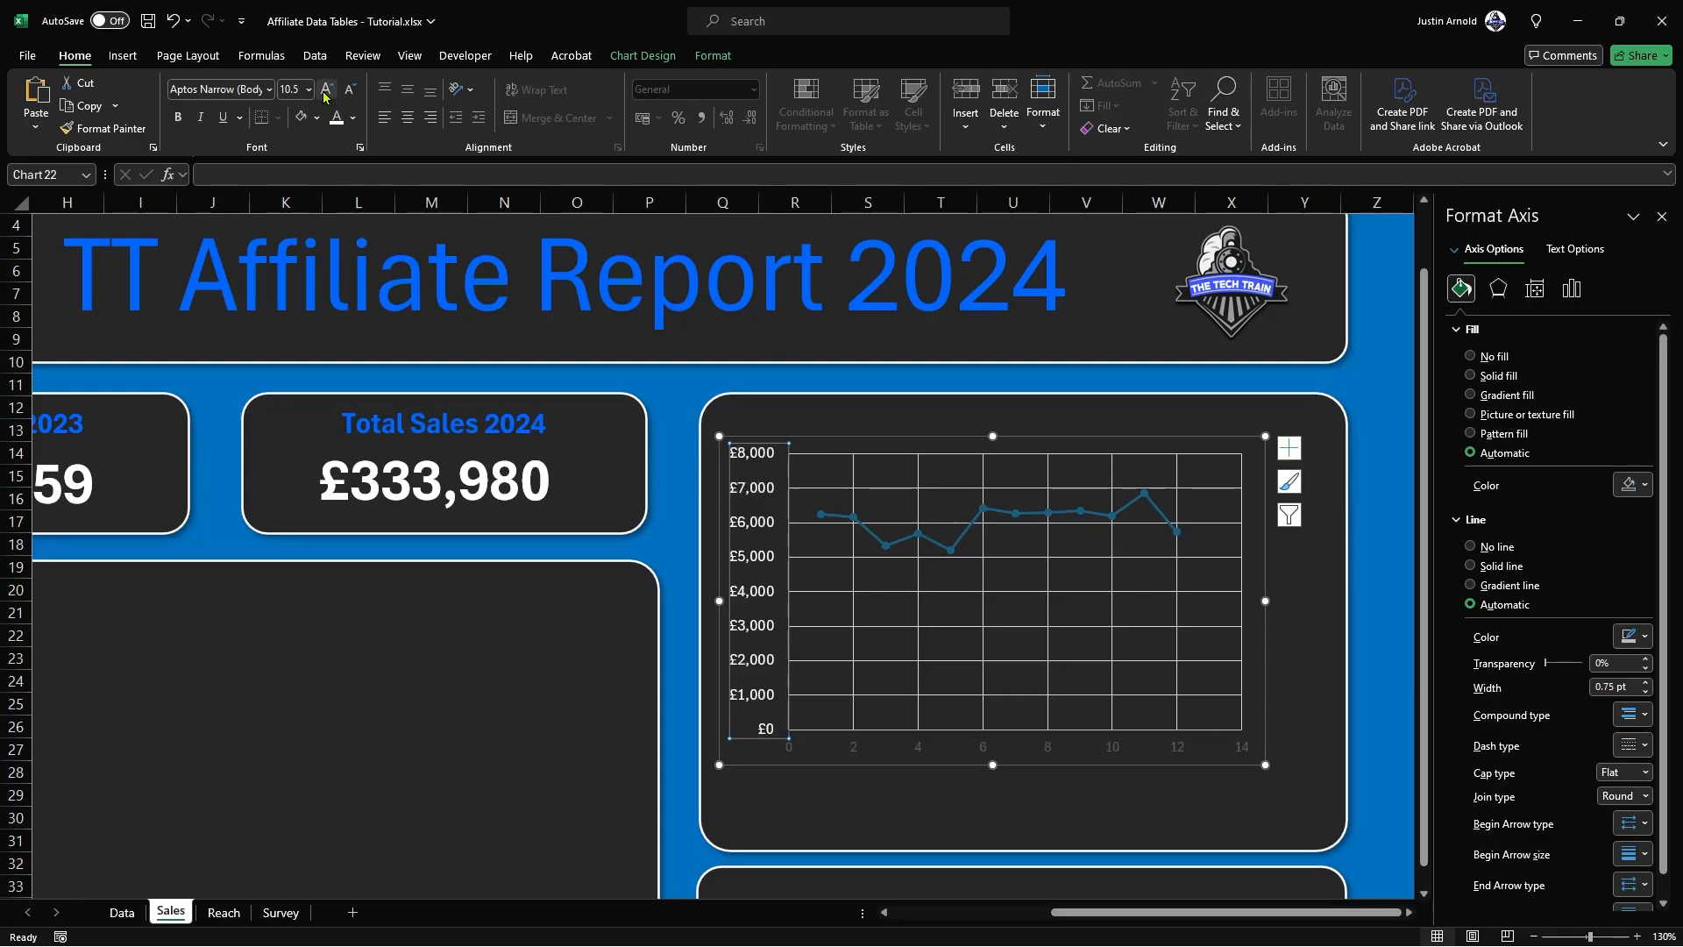
# Step: Make the Profit chart's horizontal axis labels white and enlarge them to font size 11
pyautogui.click(920, 752)
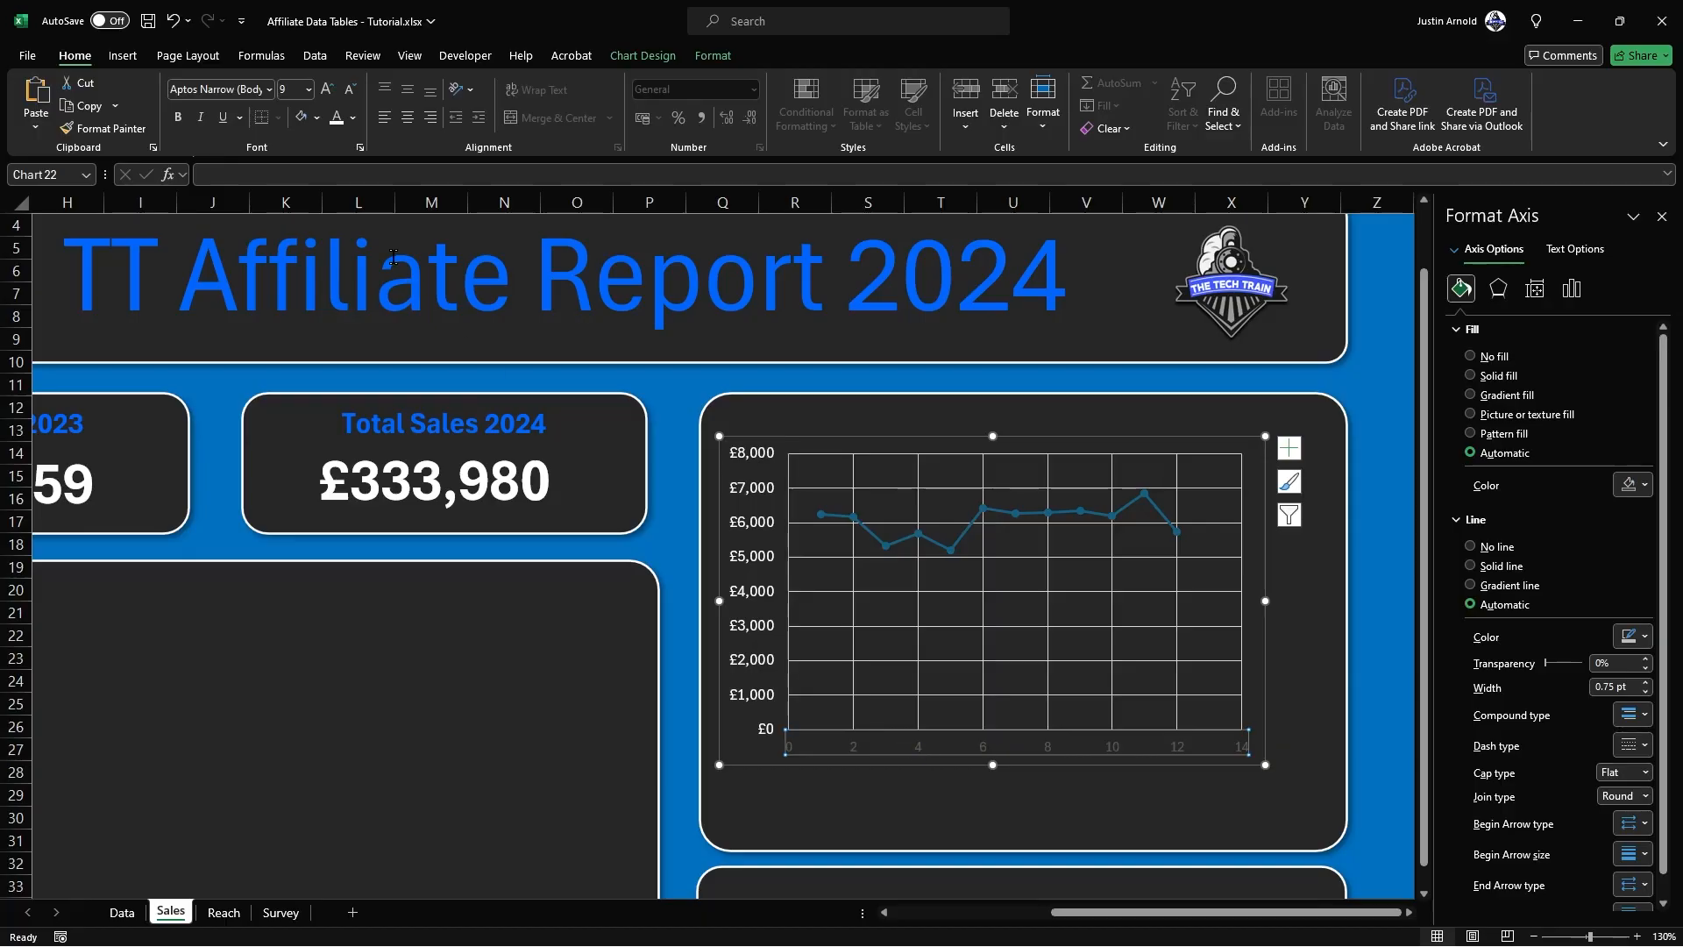
pyautogui.click(328, 90)
pyautogui.click(328, 90)
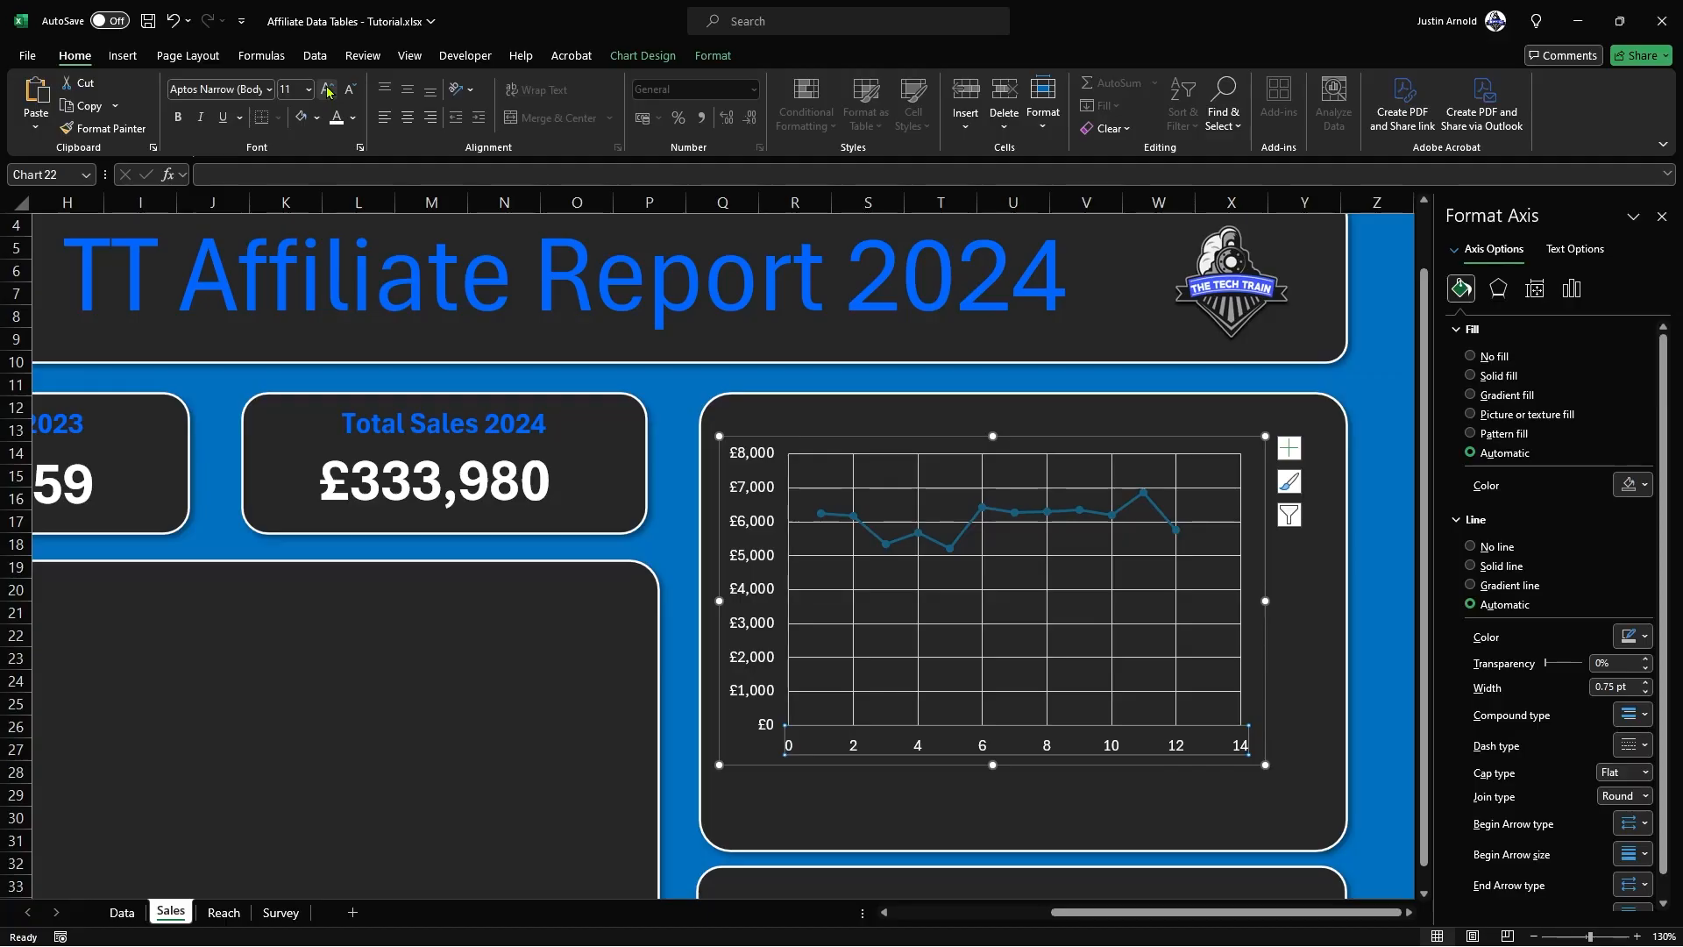
# Step: Hide the Profit chart's vertical major gridlines by setting them to no line
pyautogui.click(1306, 591)
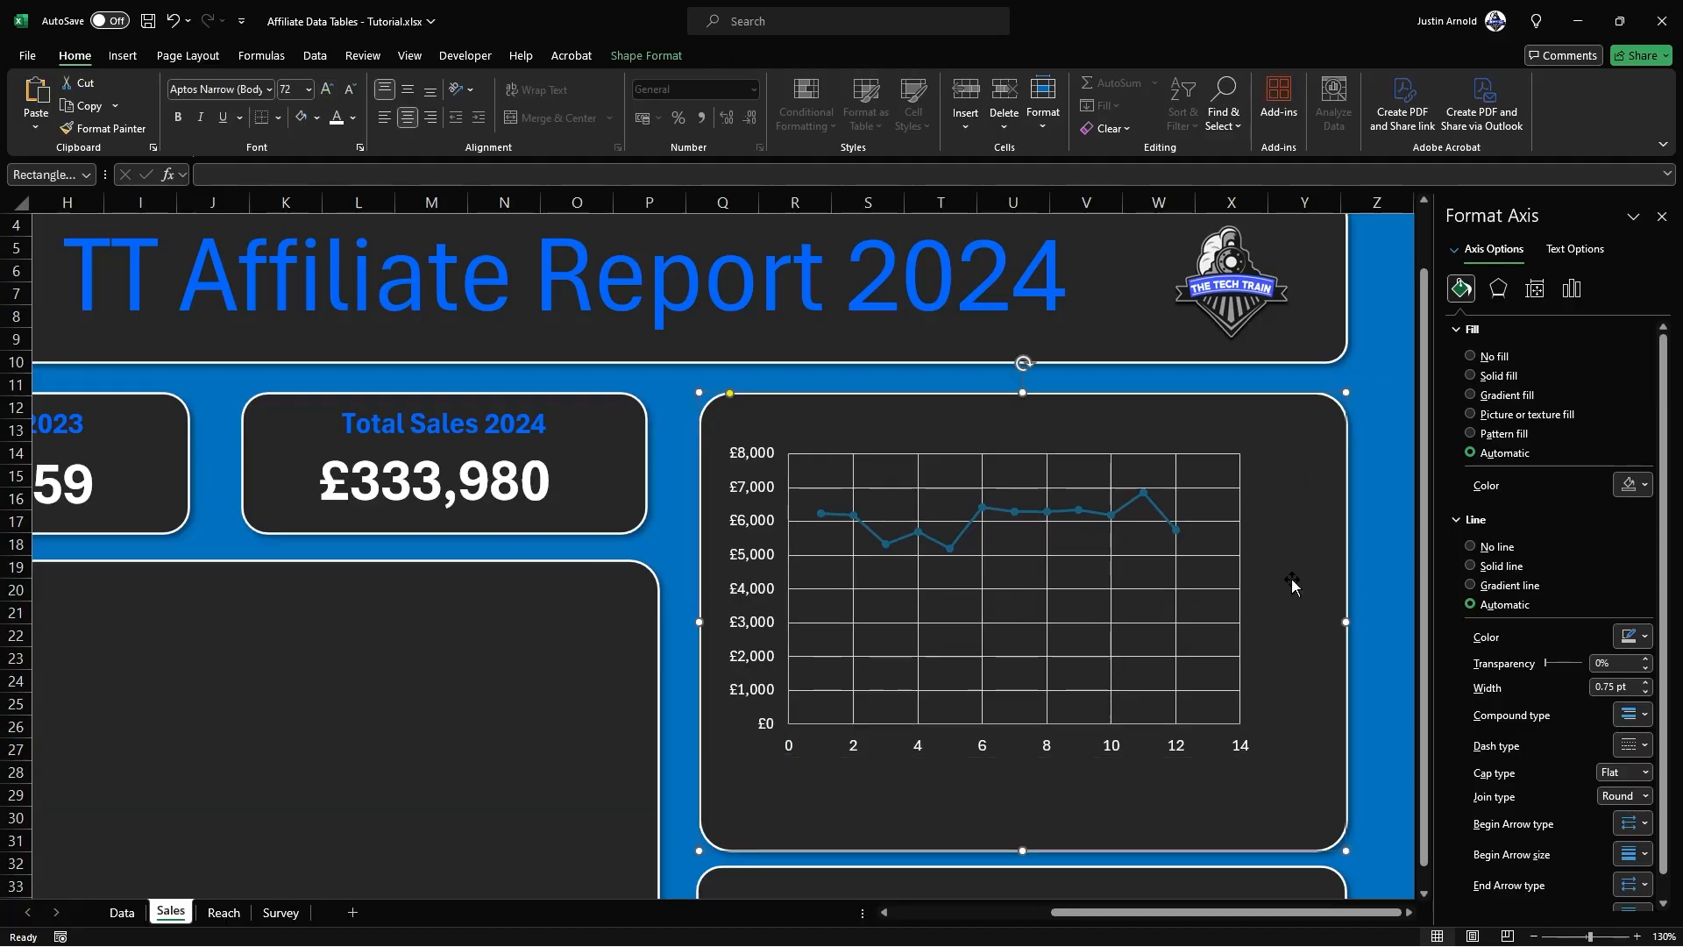
pyautogui.click(1175, 593)
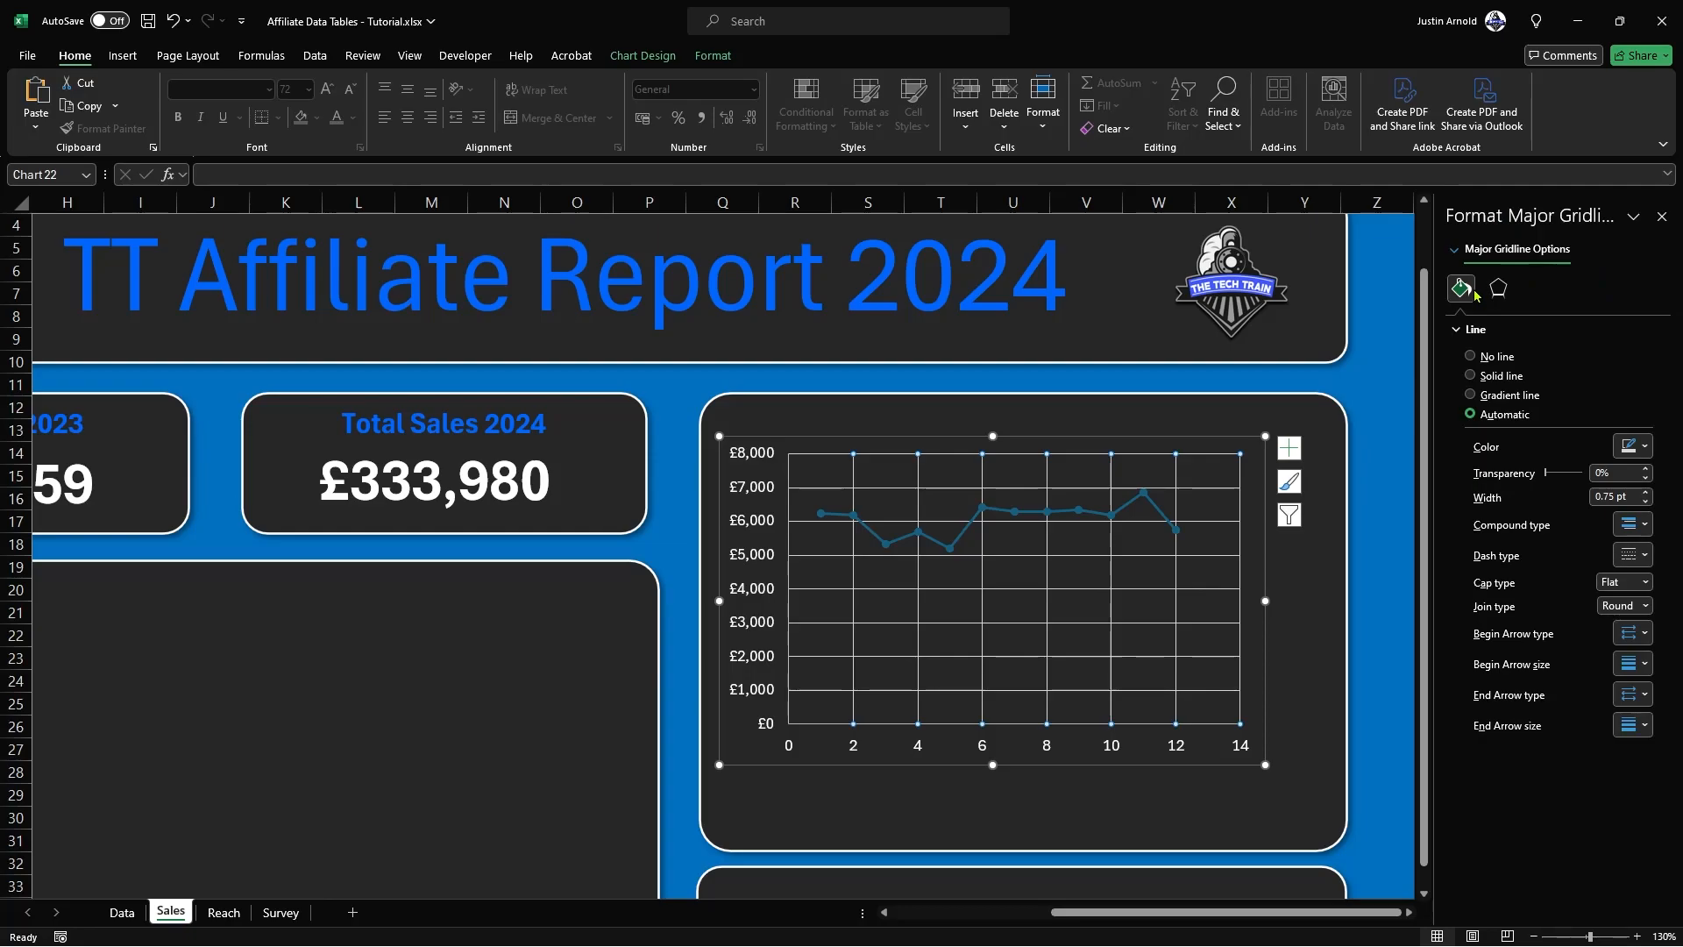
pyautogui.click(1471, 357)
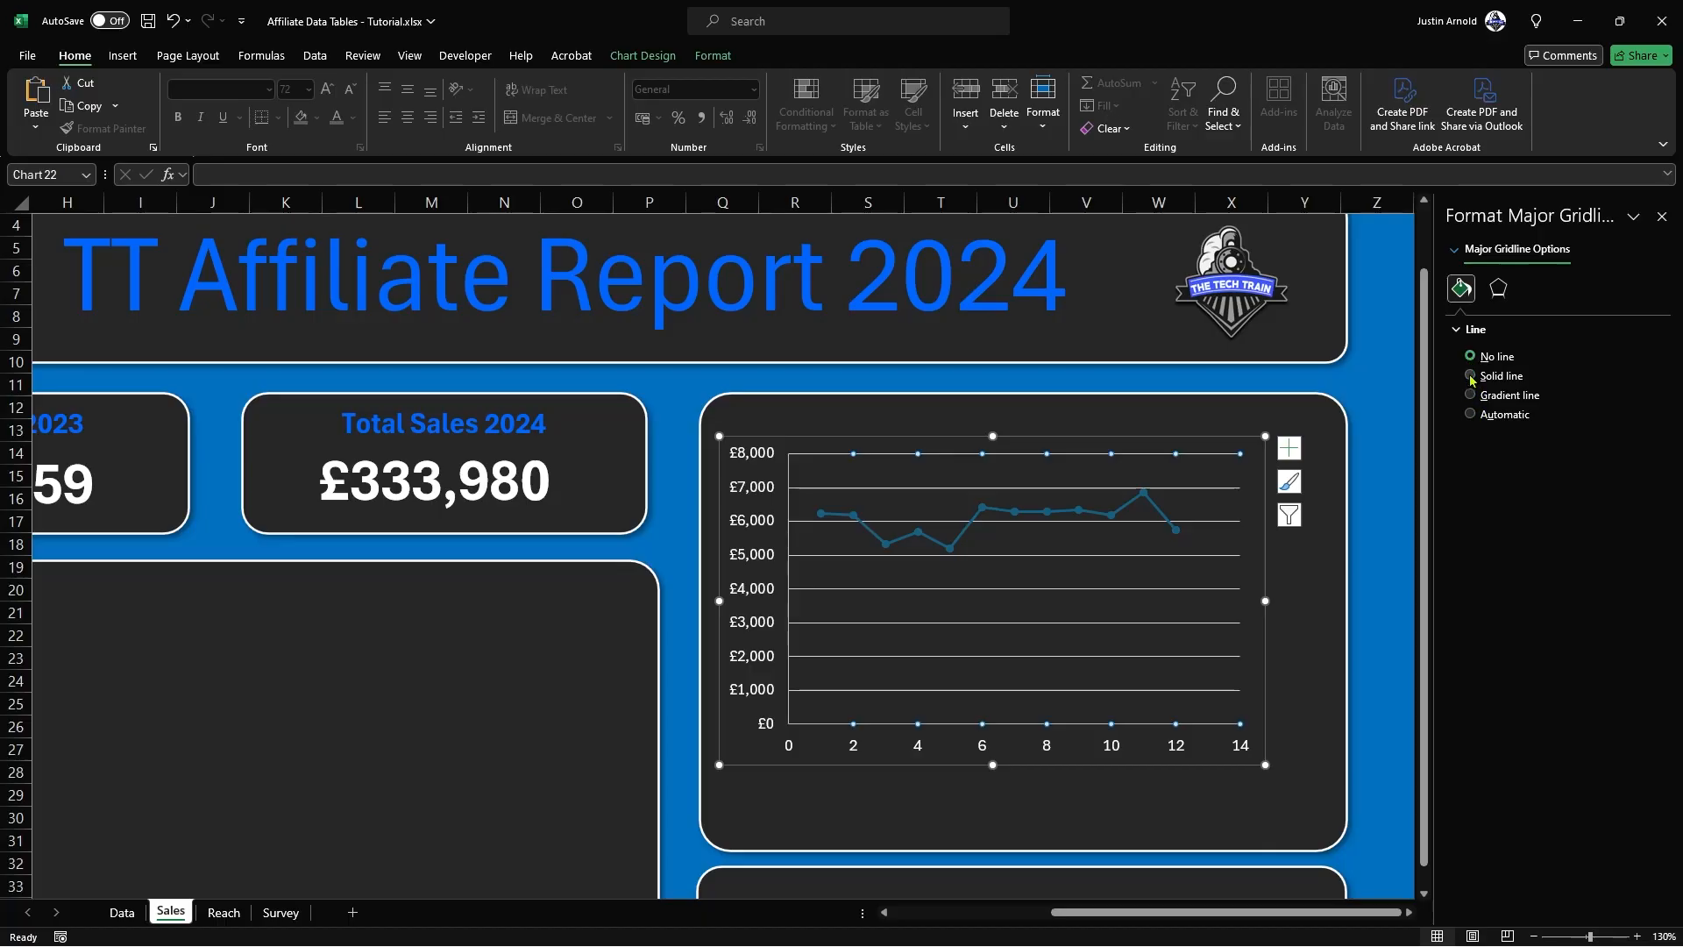
# Step: Try solid lines in darker theme greys for the chart's vertical gridlines and return them to no line
pyautogui.click(1470, 377)
pyautogui.click(1642, 448)
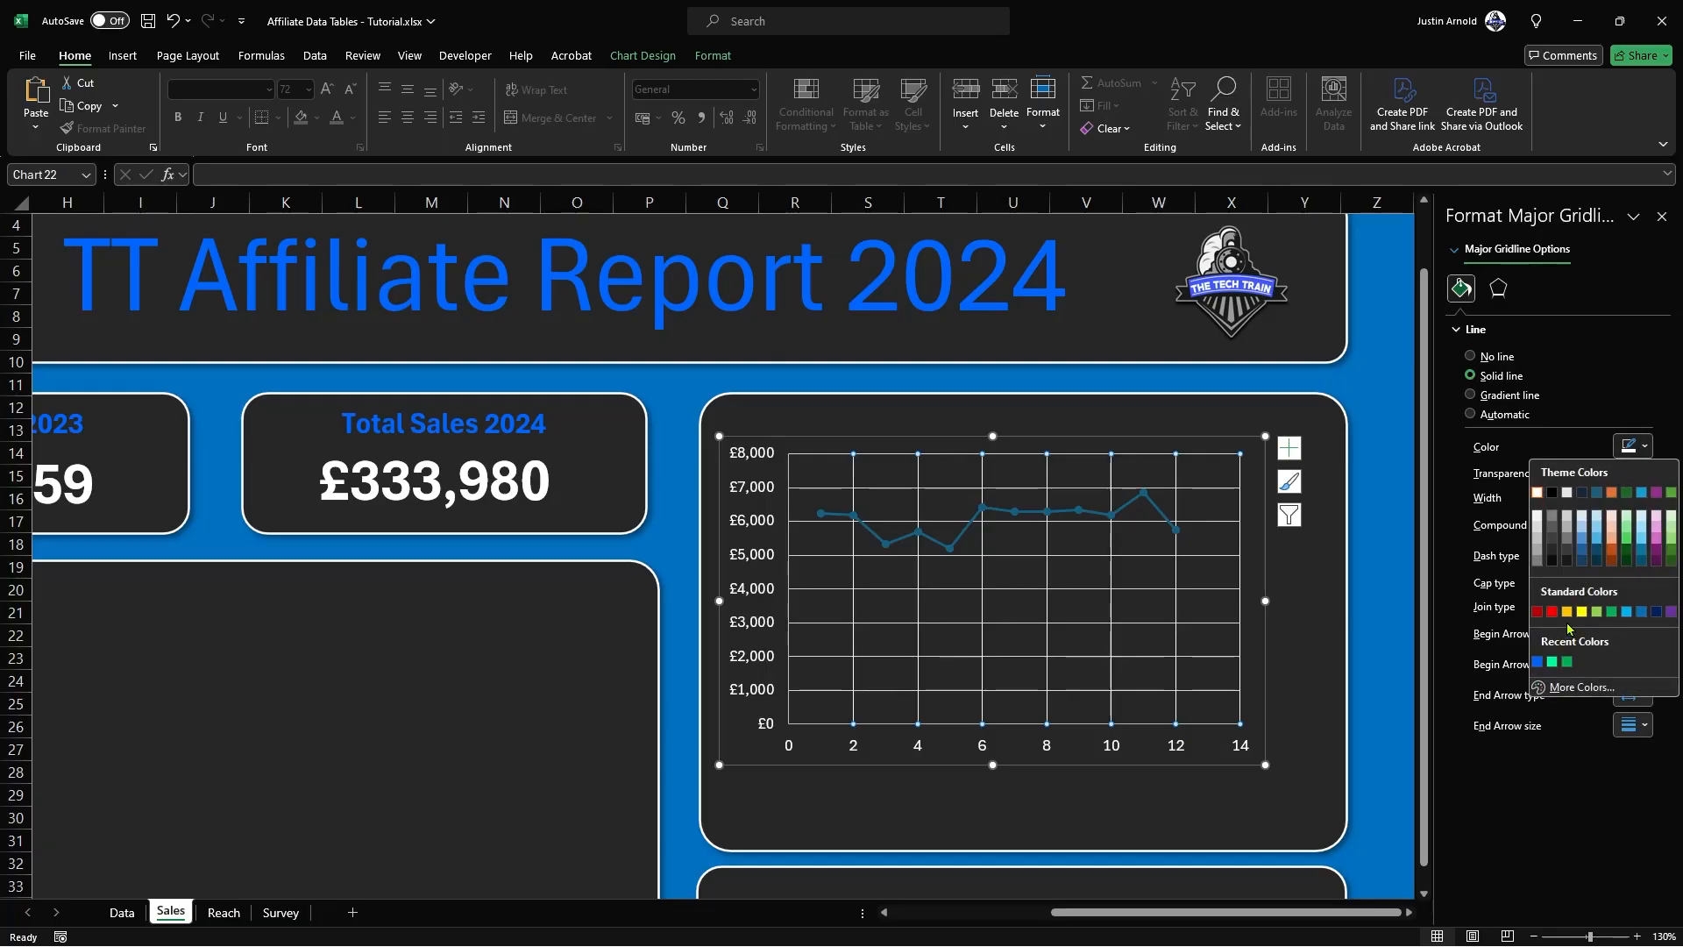
pyautogui.click(1553, 530)
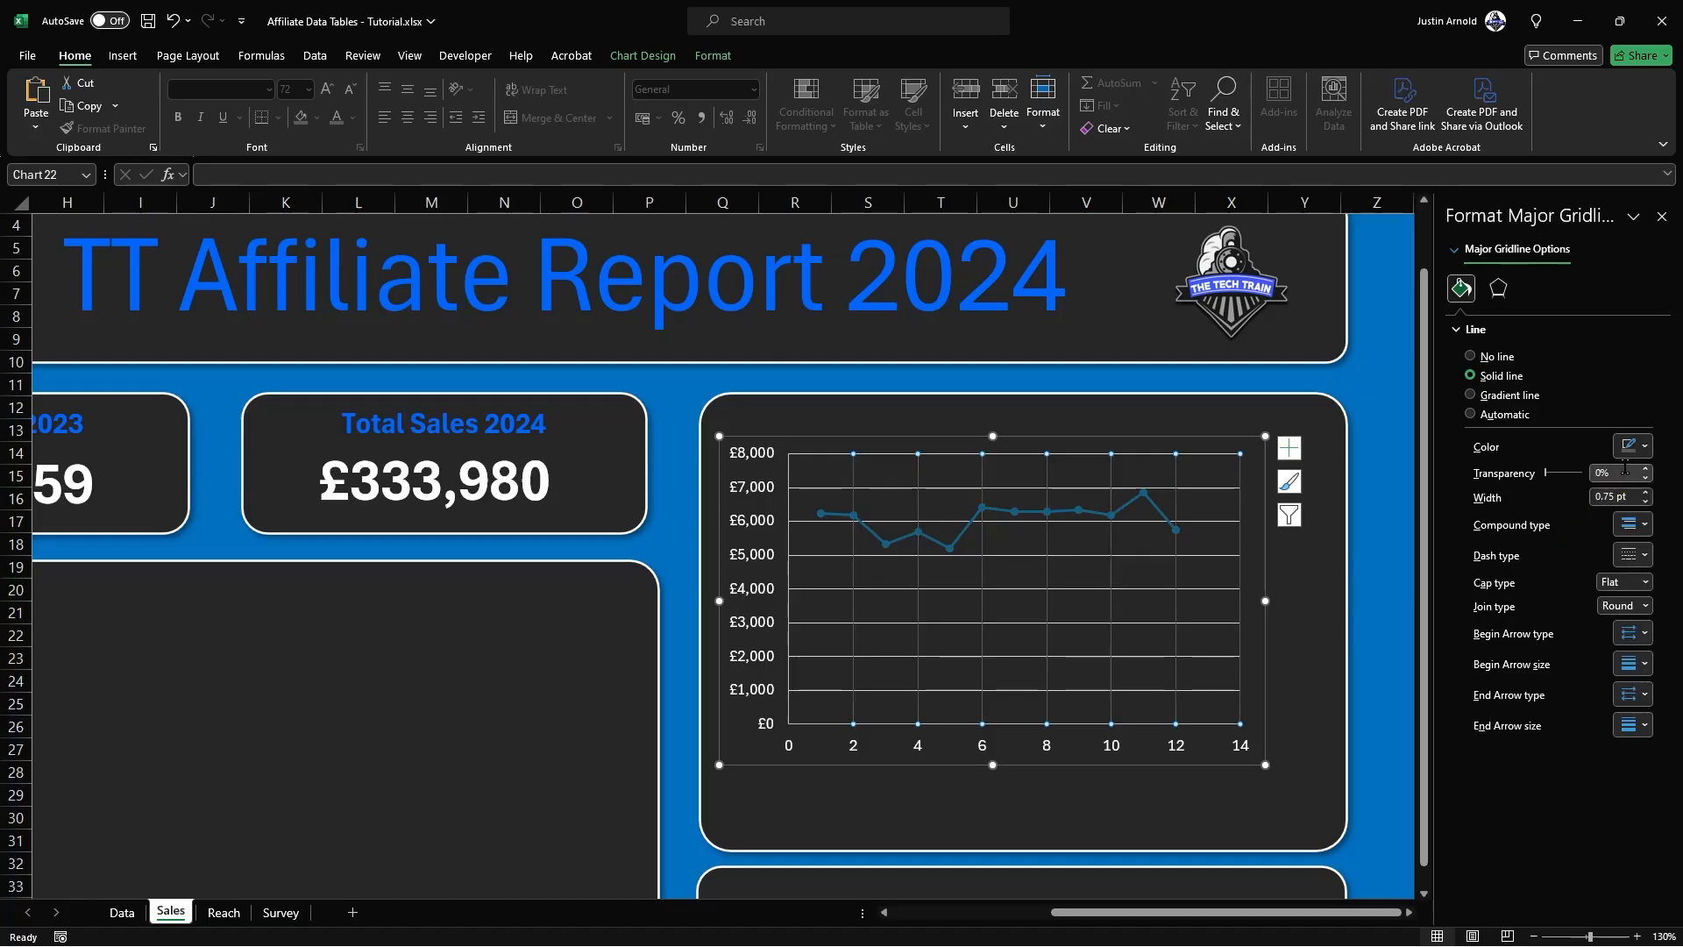
pyautogui.click(1642, 447)
pyautogui.click(1552, 550)
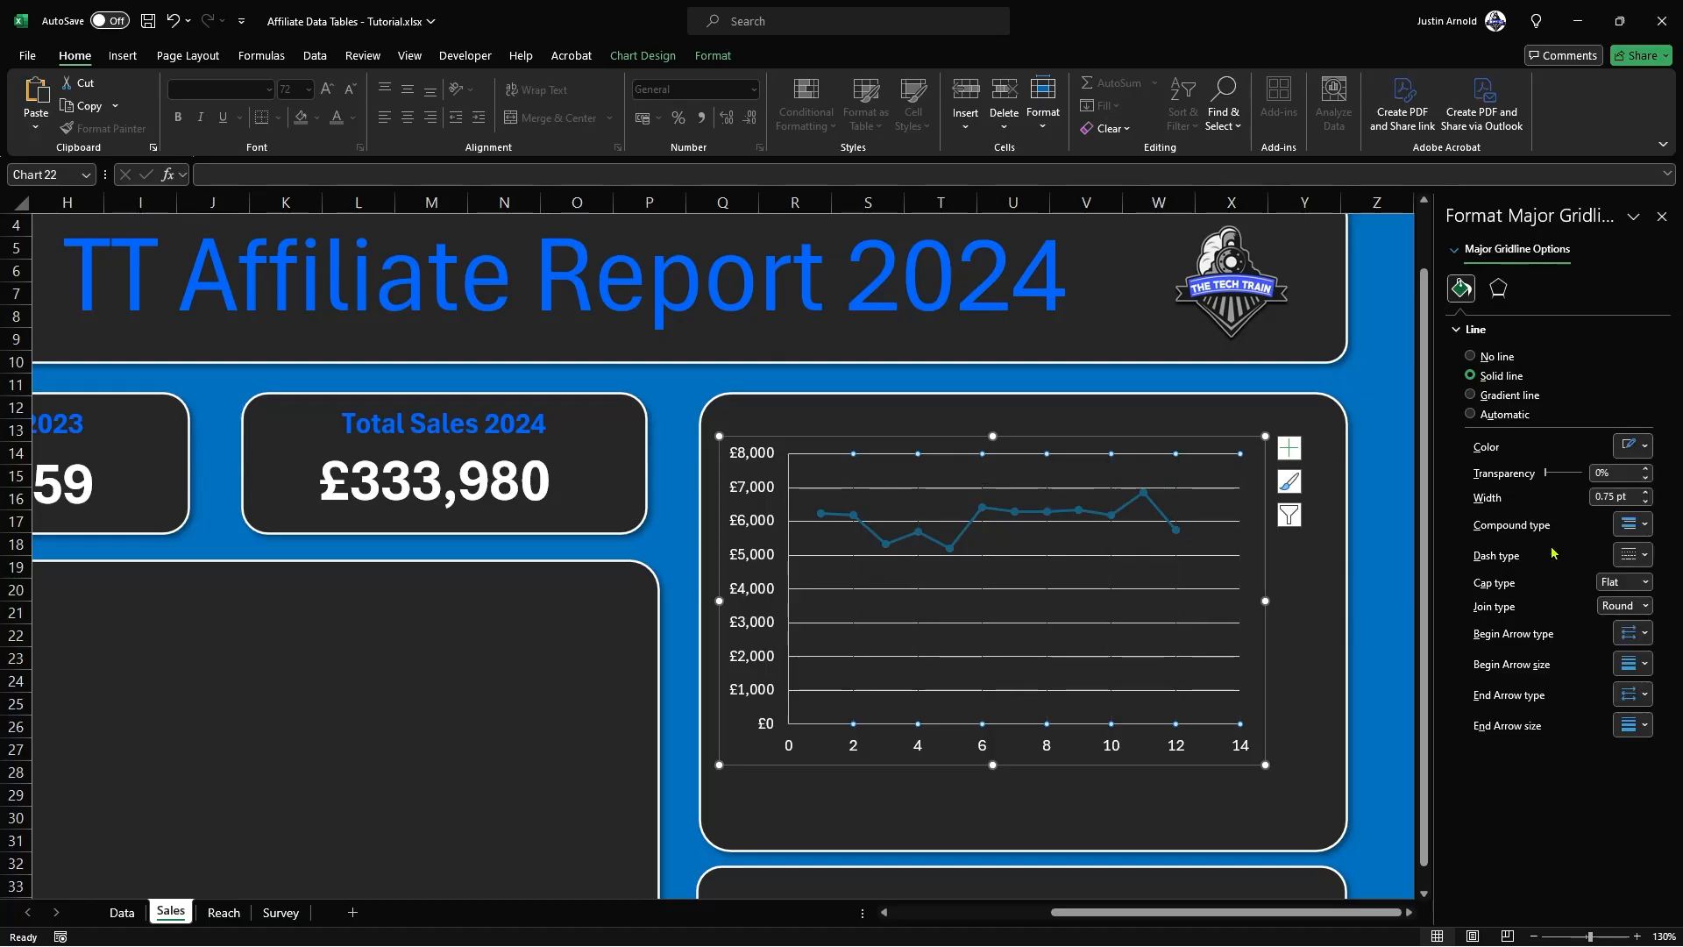
pyautogui.click(1470, 357)
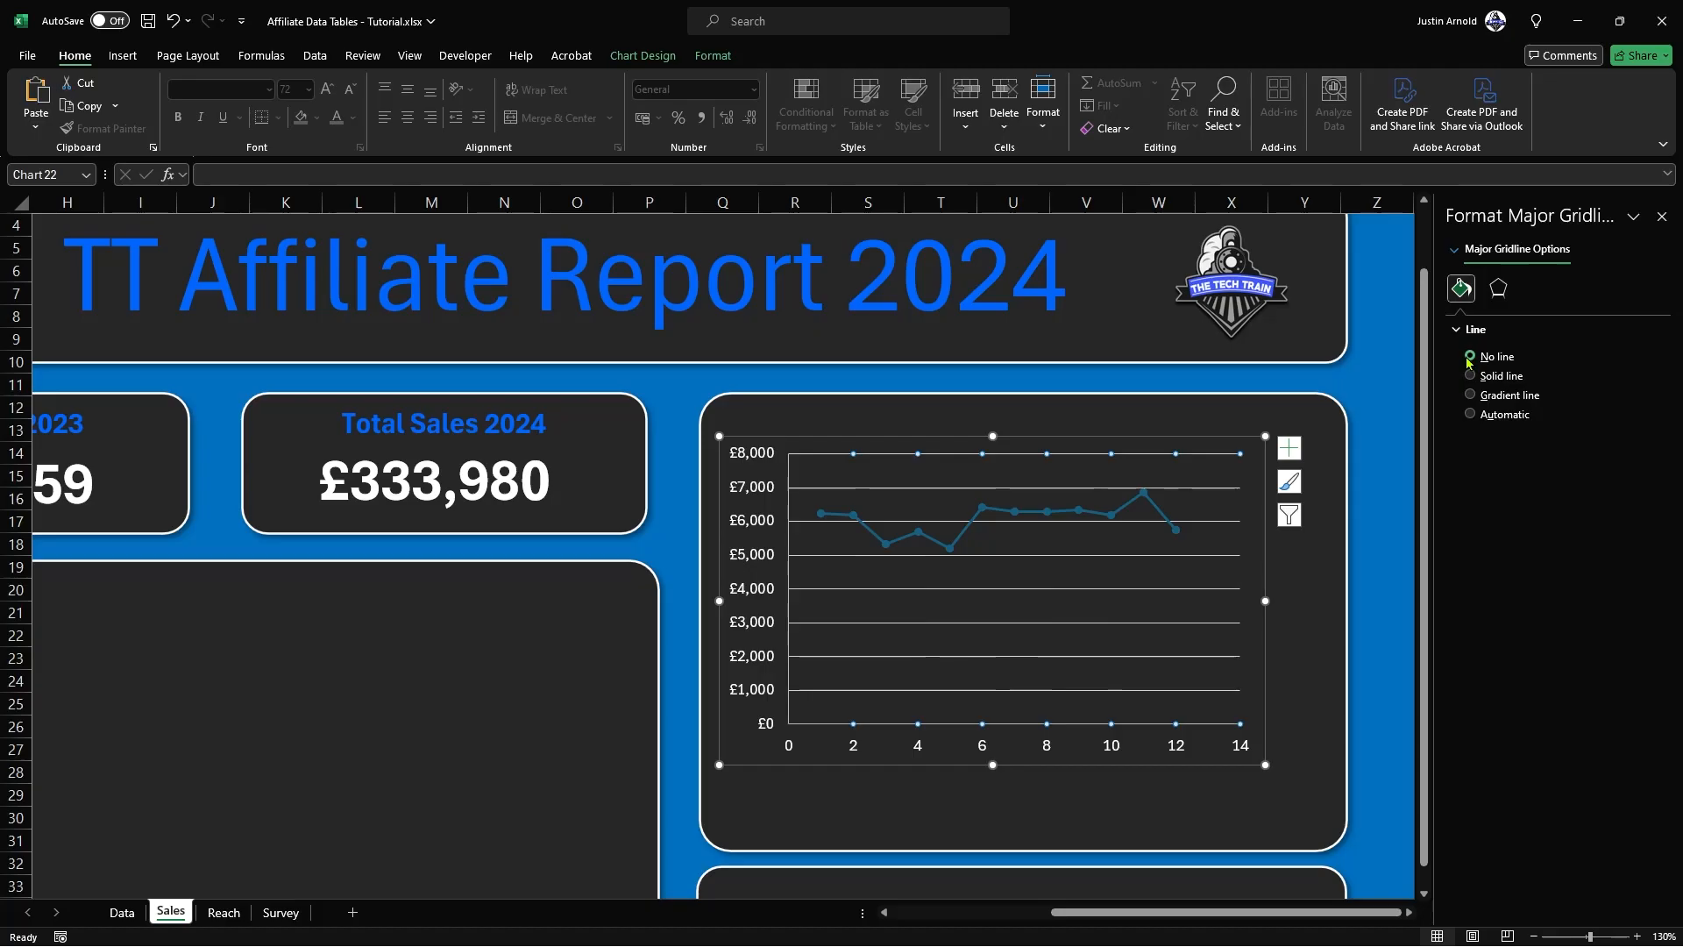
# Step: Hide the Profit chart's horizontal major gridlines by setting them to no line
pyautogui.click(1470, 414)
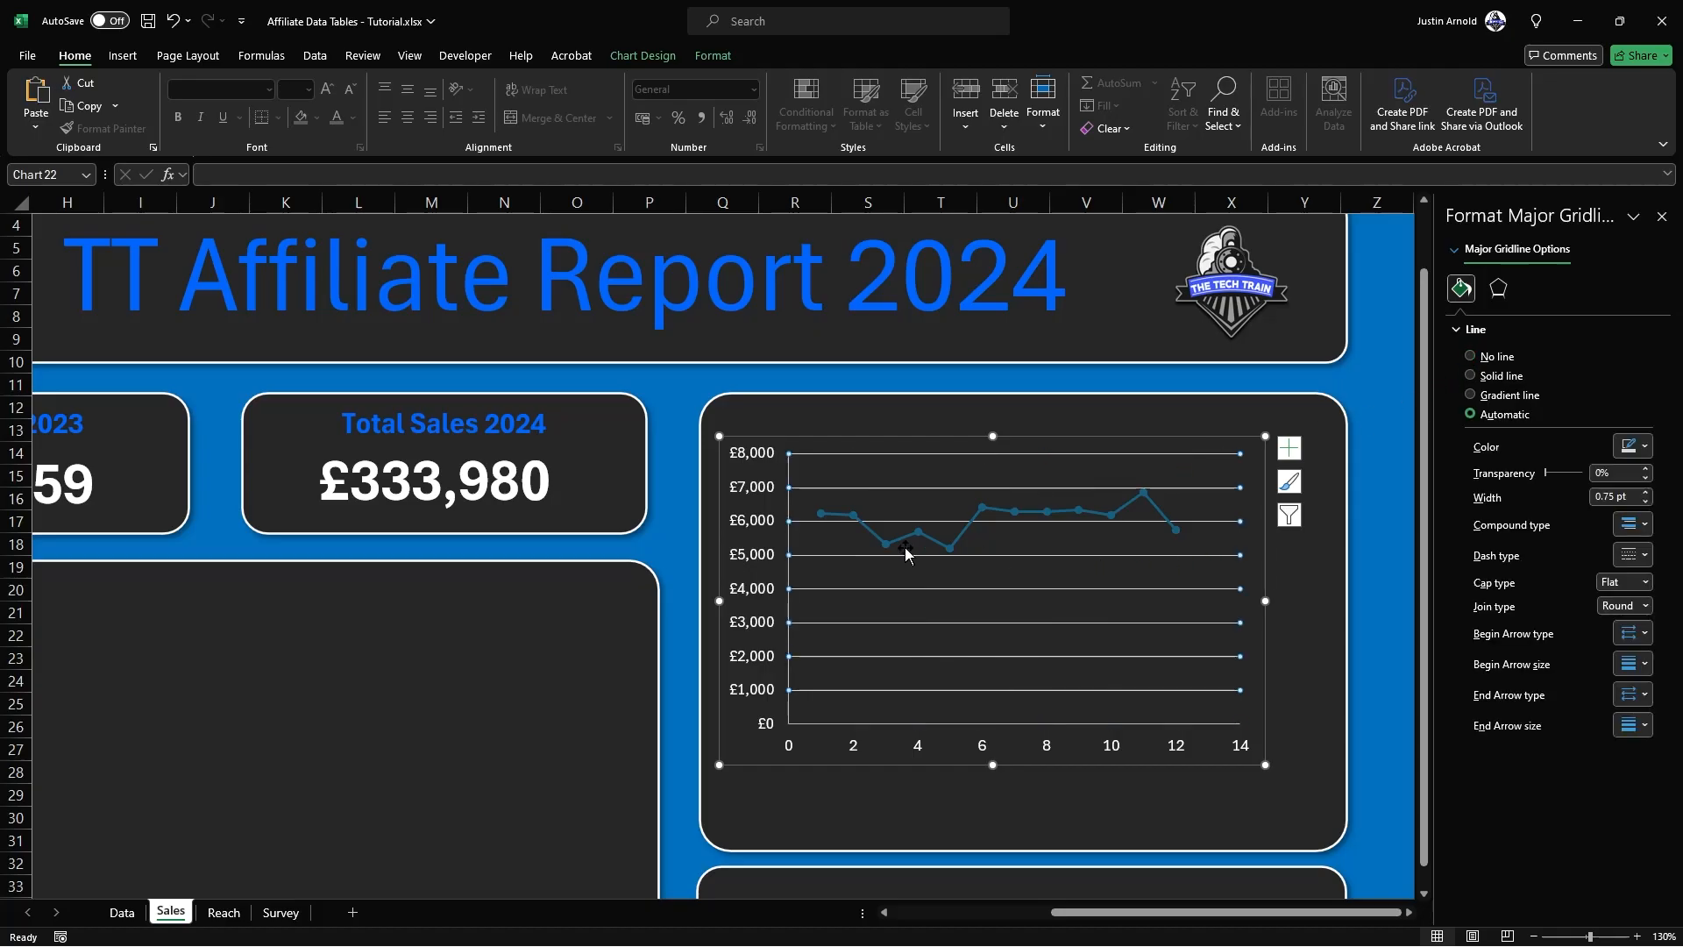
pyautogui.click(1470, 357)
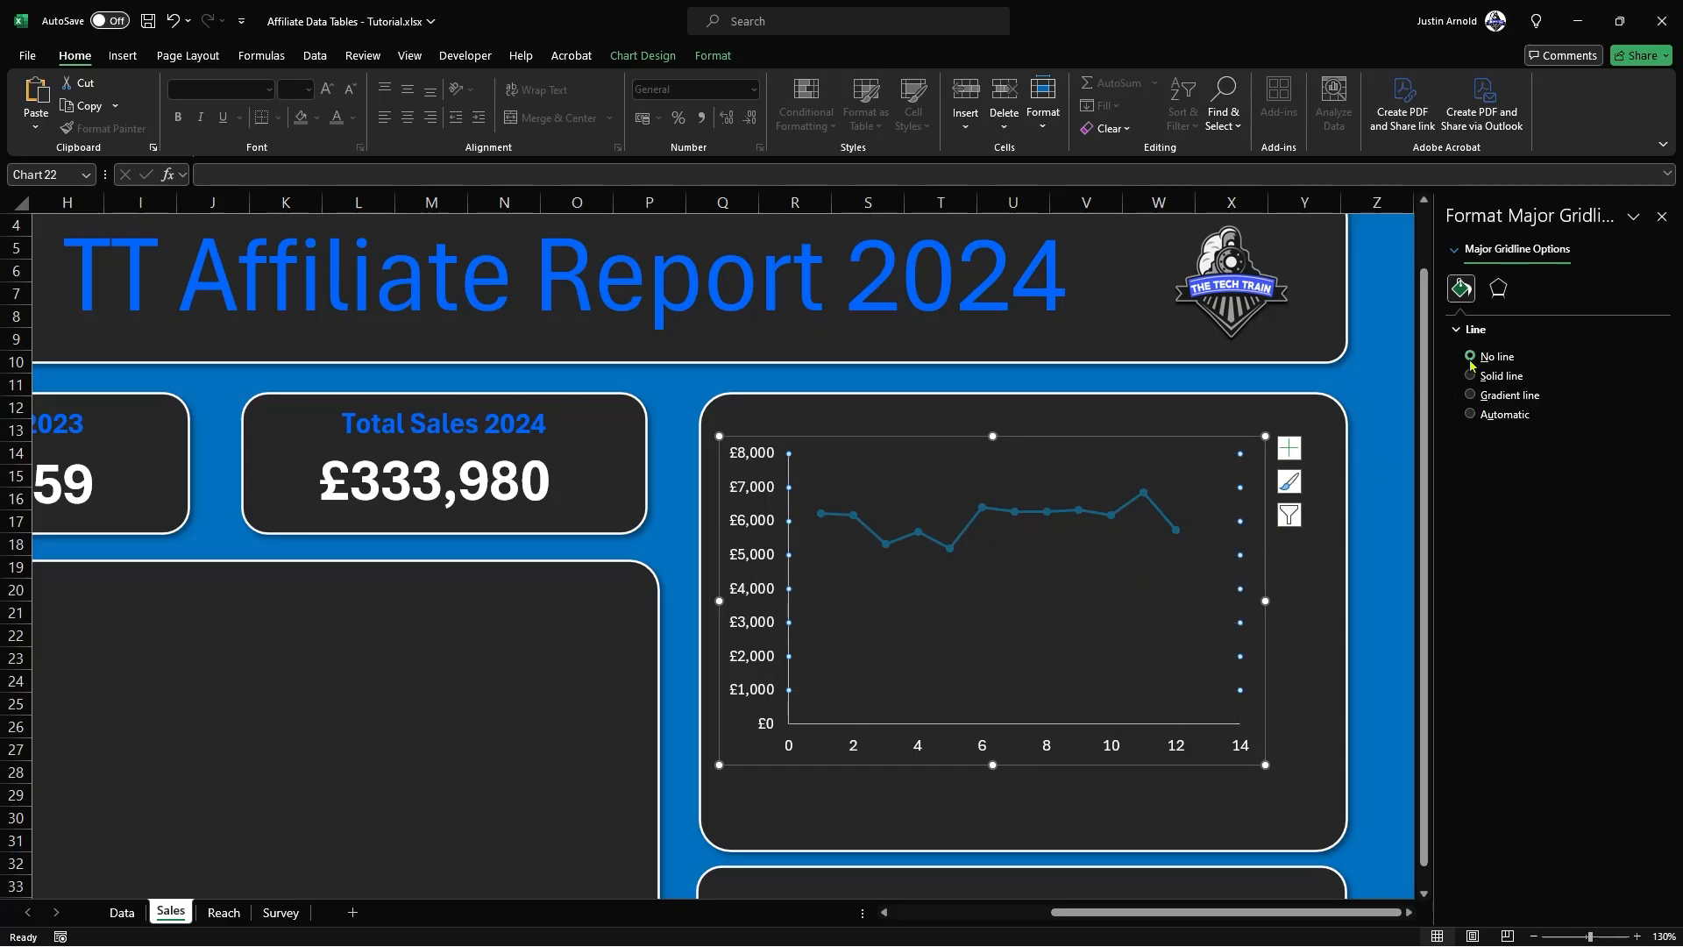
pyautogui.click(1382, 506)
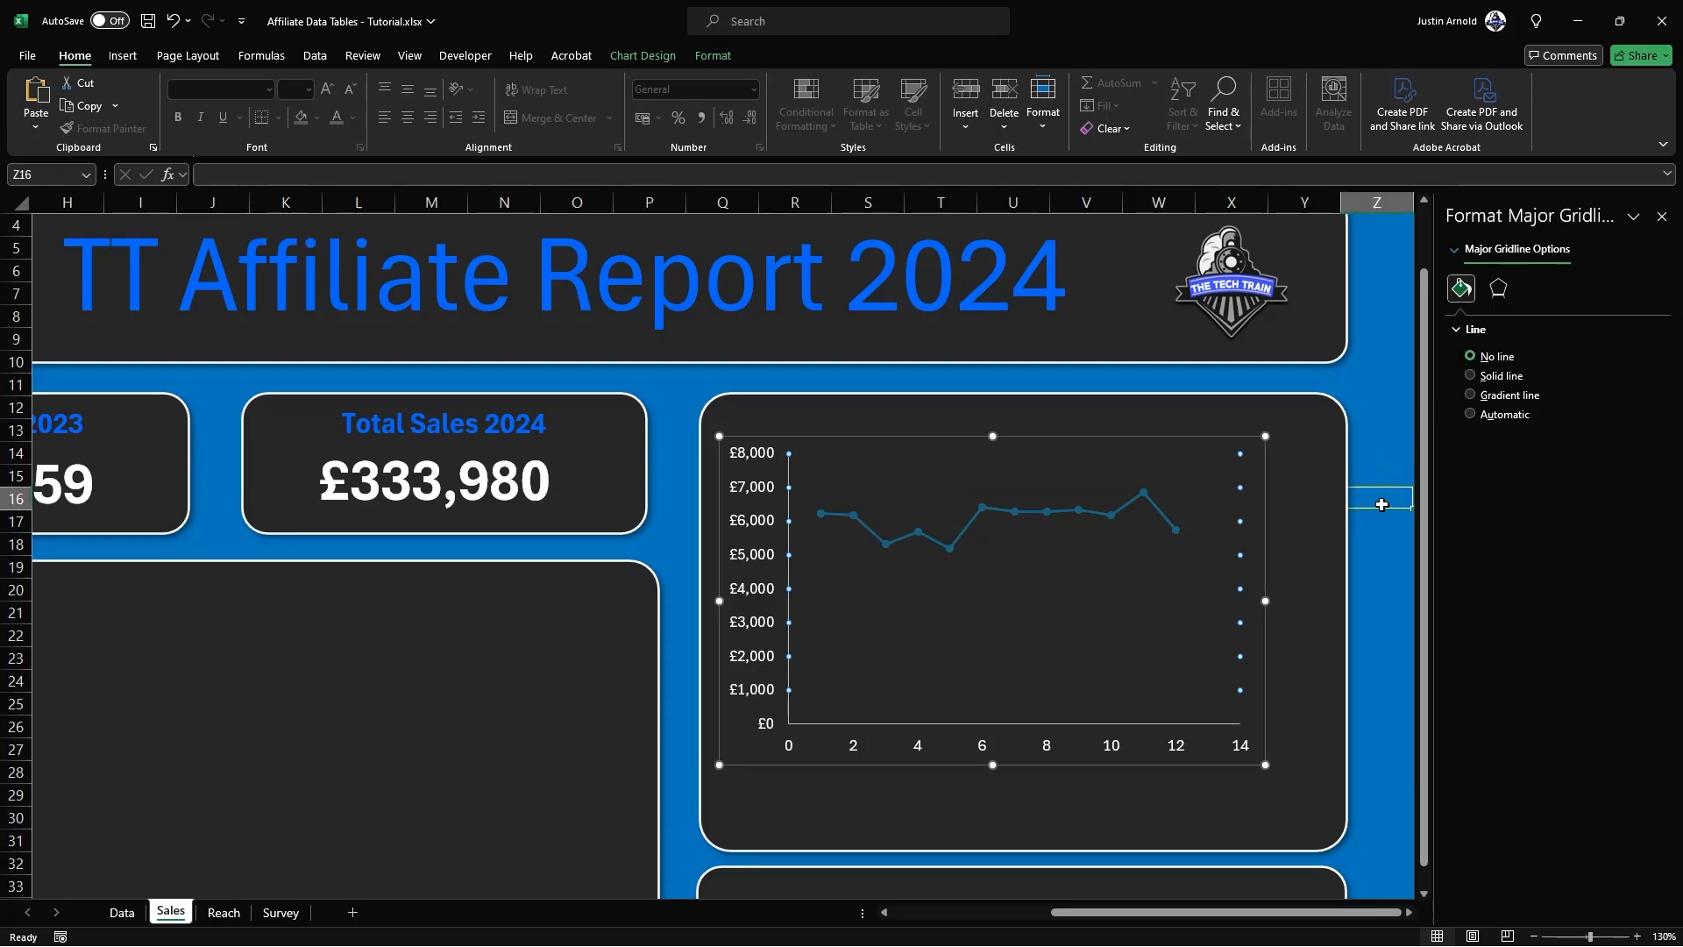
# Step: Try a solid white line for the Profit data series
pyautogui.click(1113, 517)
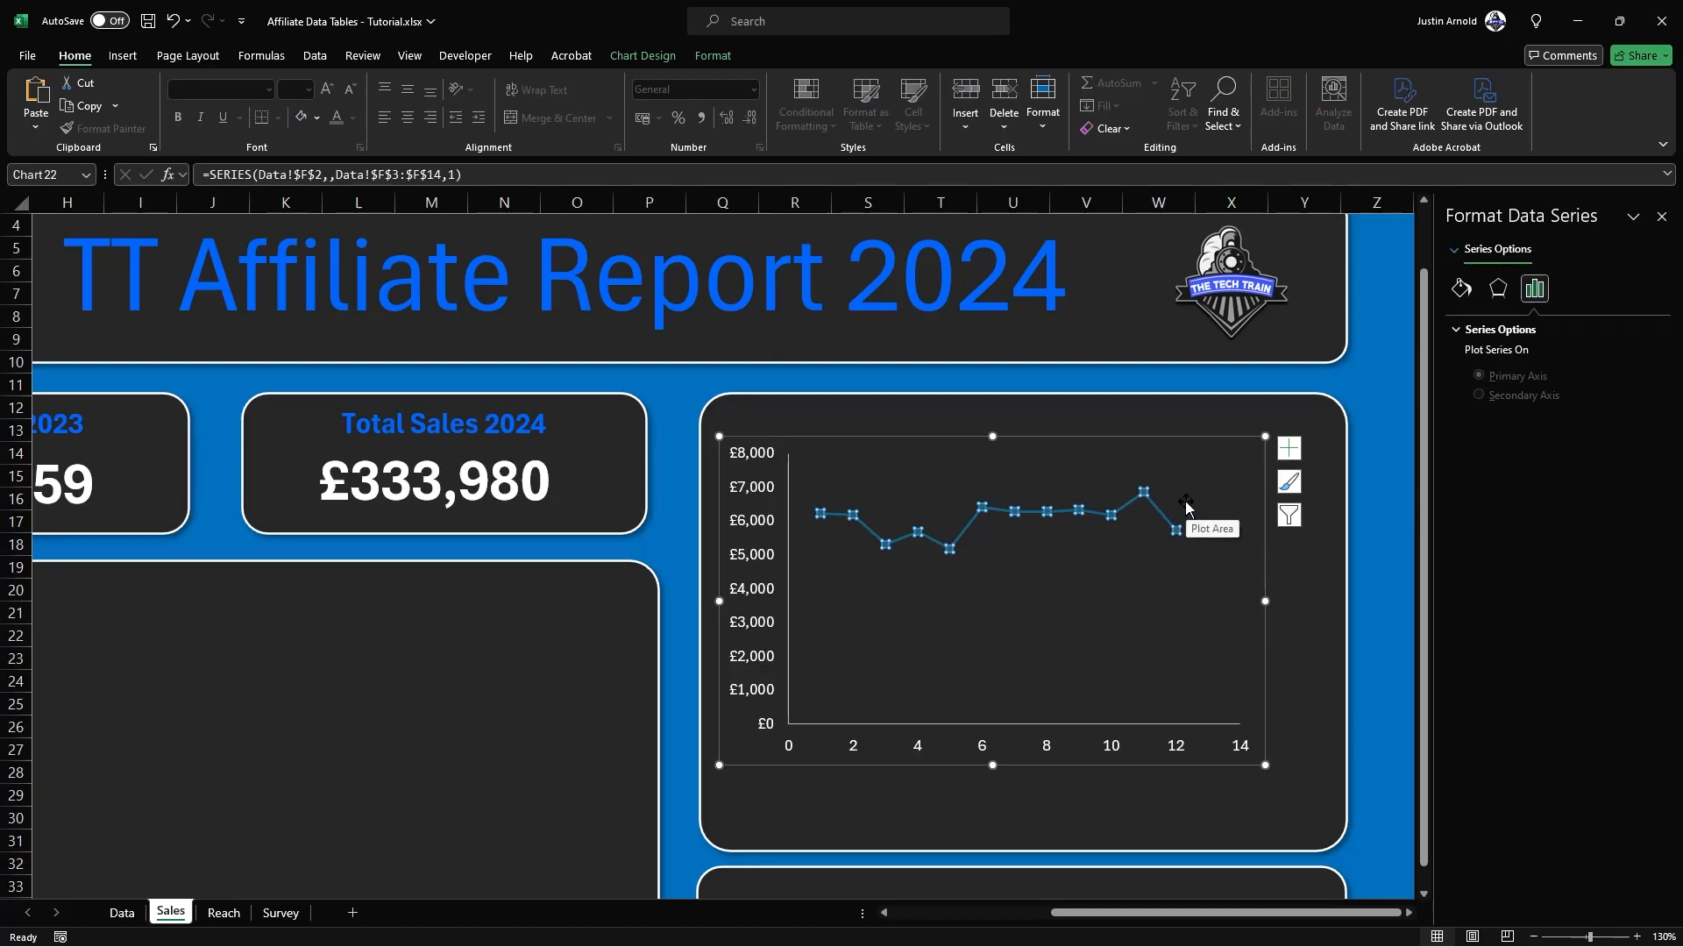
pyautogui.click(1467, 290)
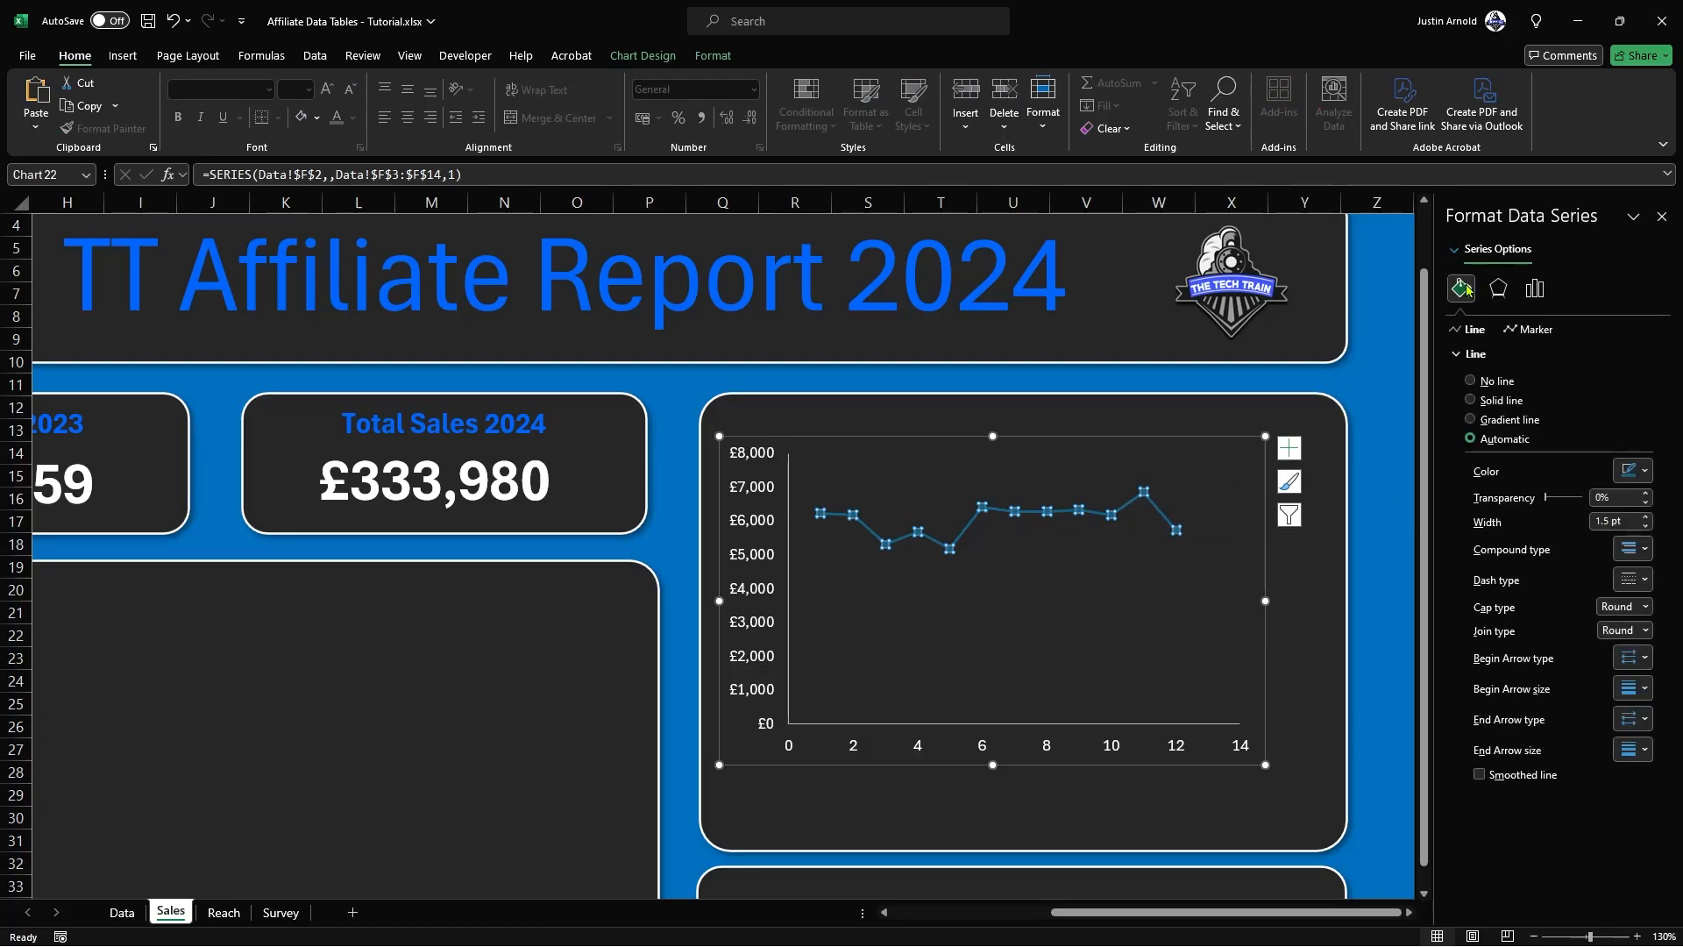
pyautogui.click(1470, 401)
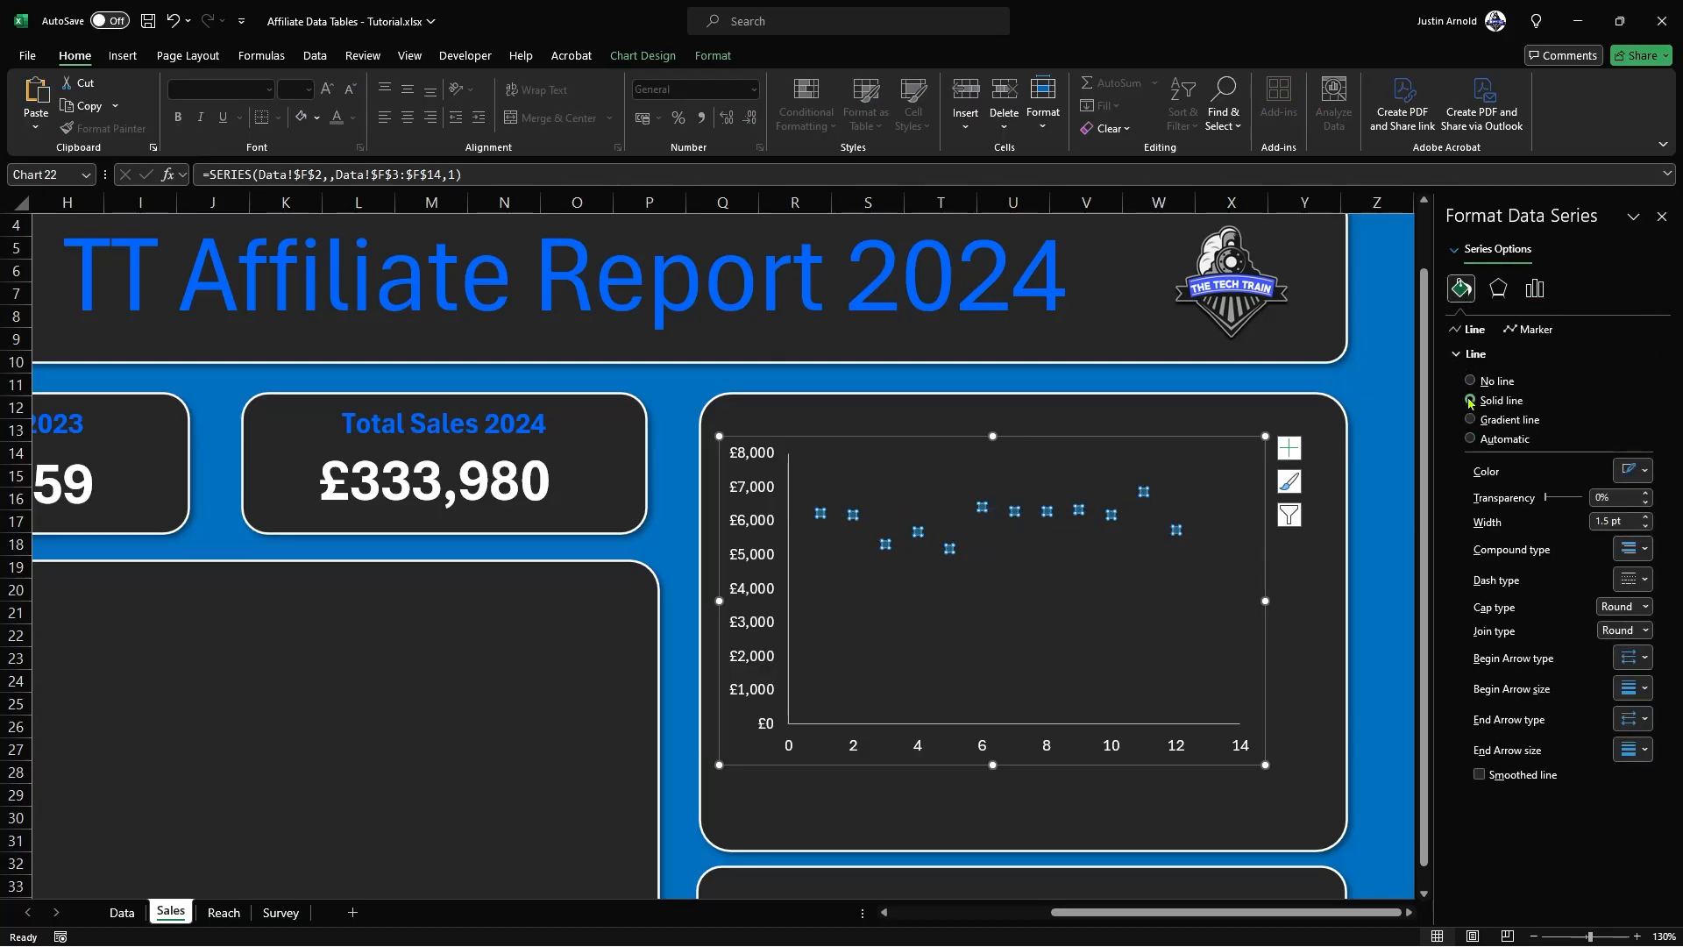
pyautogui.click(1627, 473)
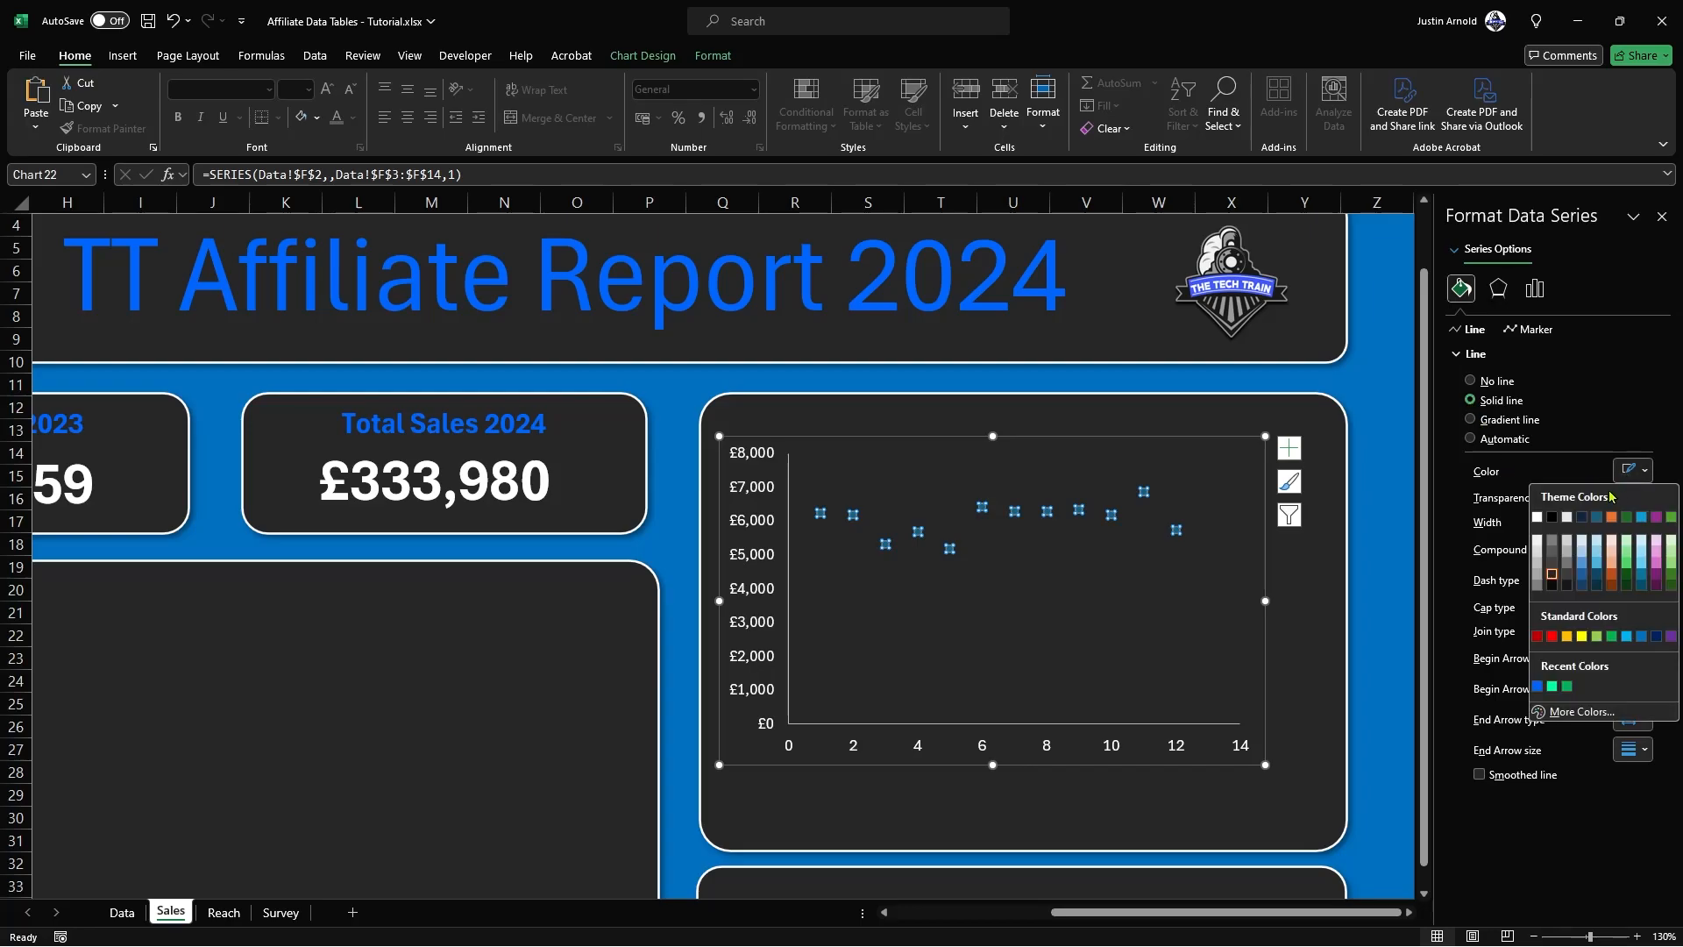
pyautogui.click(1536, 518)
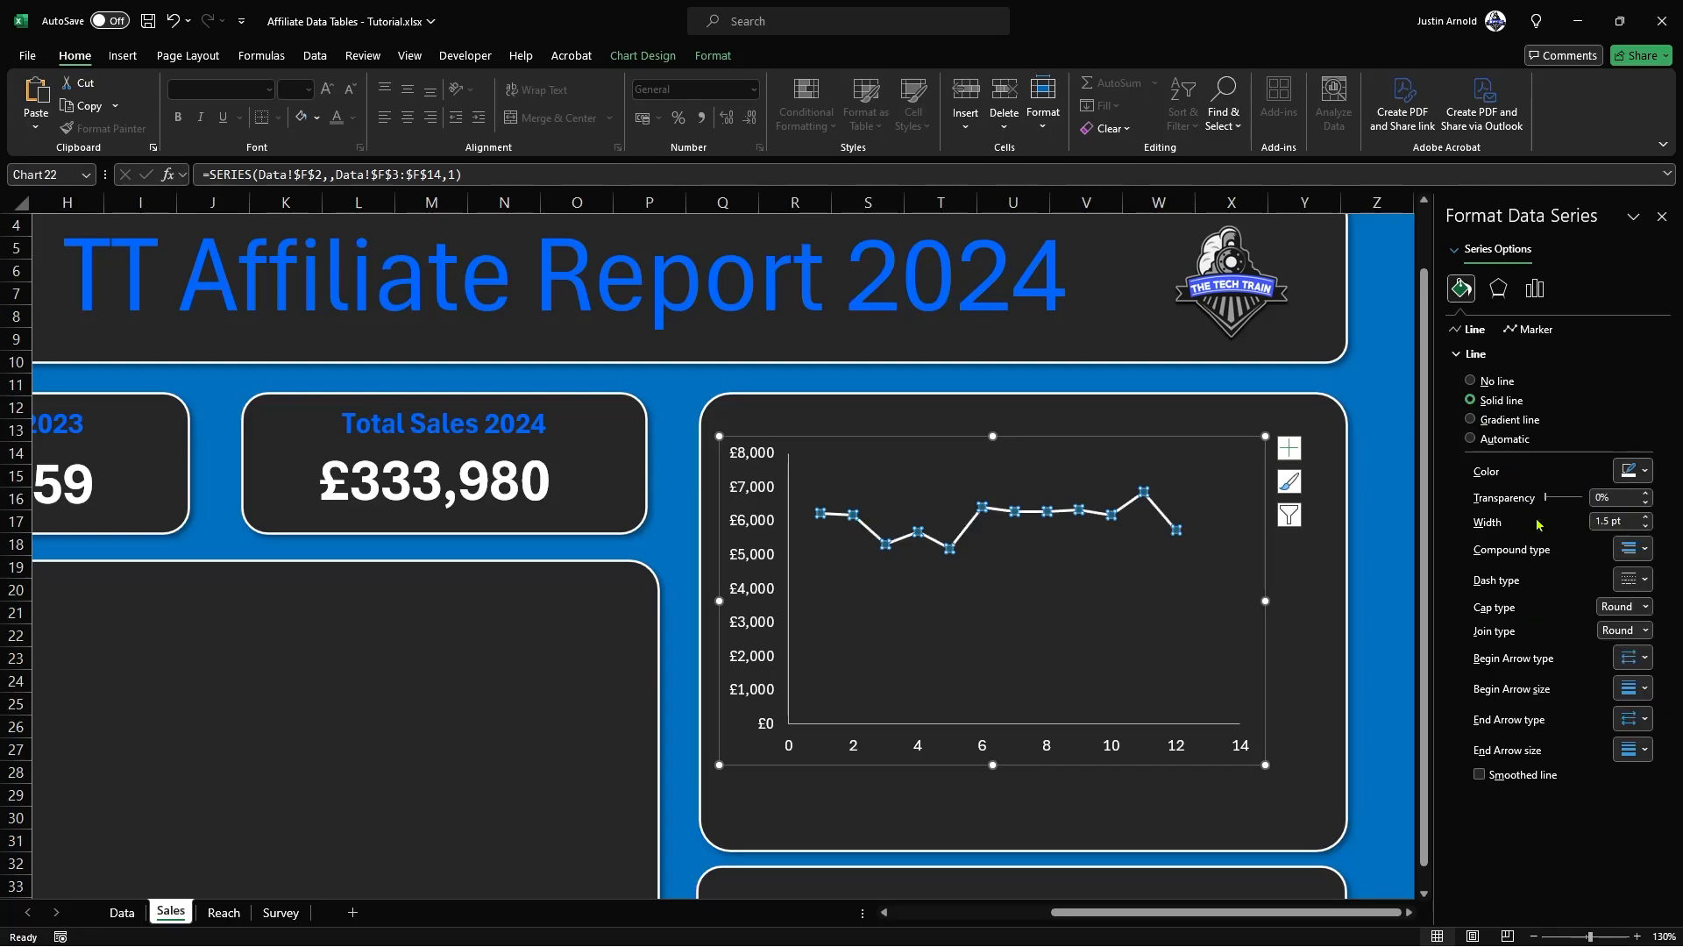
# Step: Give the Profit series a gradient line and remove the two middle gradient stops
pyautogui.click(1502, 423)
pyautogui.click(1557, 604)
pyautogui.moveTo(1565, 602); pyautogui.dragTo(1557, 634)
# Step: Set the Profit line's end gradient stop to the recent blue and its start stop to the recent bright green
pyautogui.click(1587, 601)
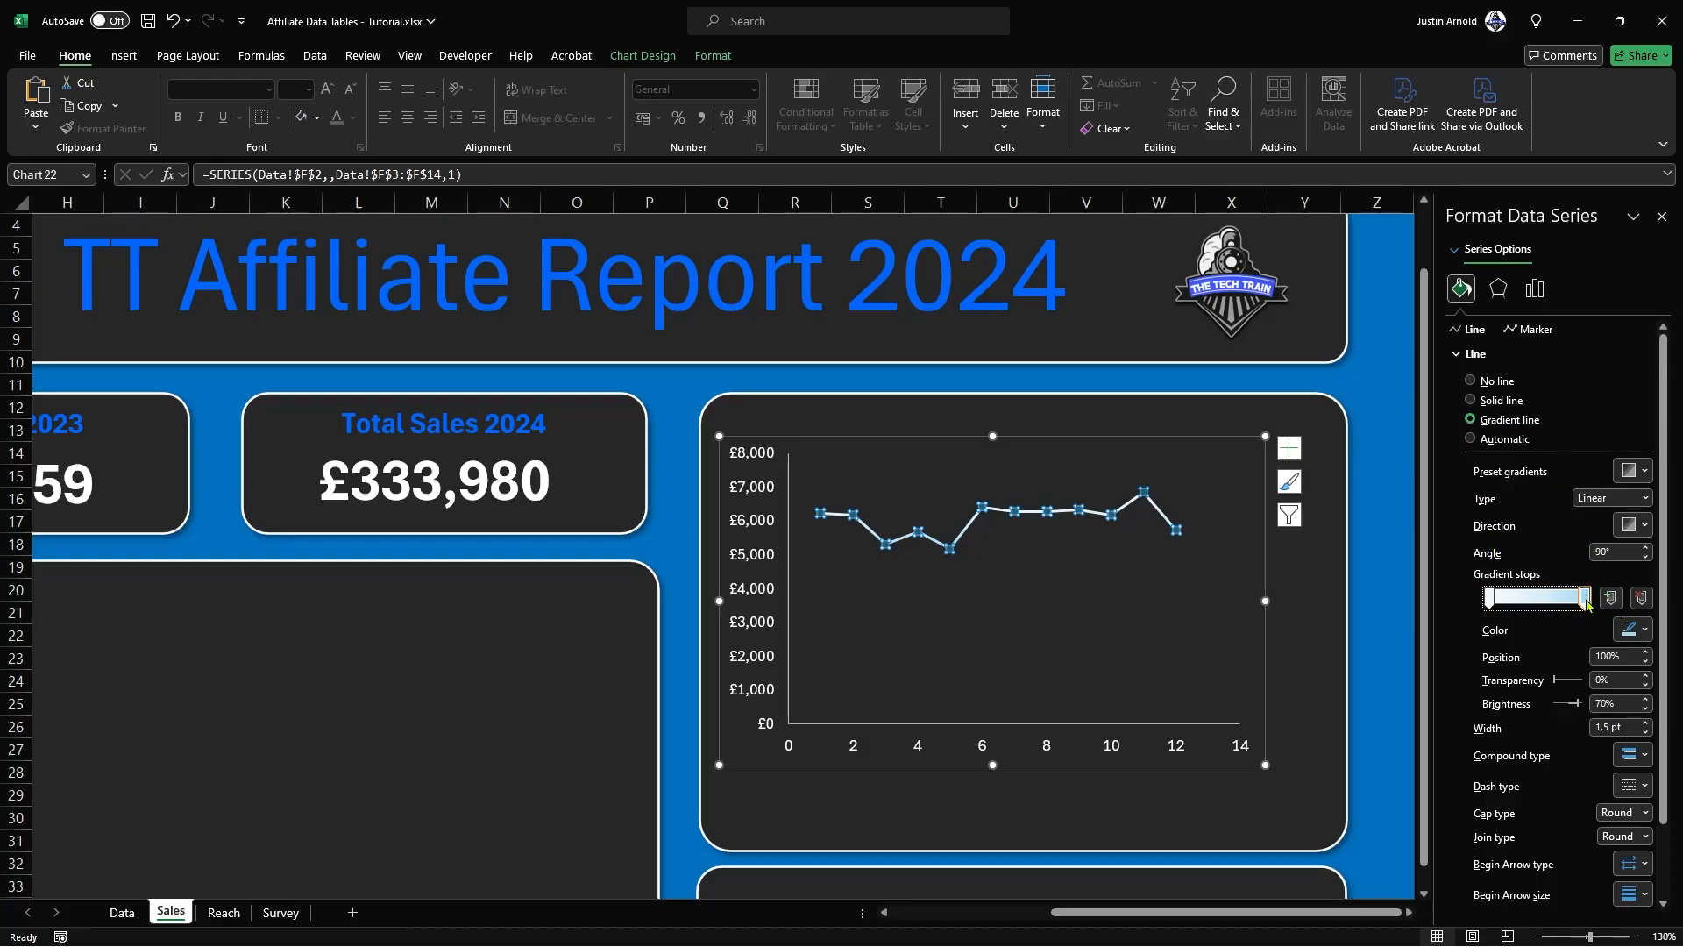
pyautogui.click(1626, 636)
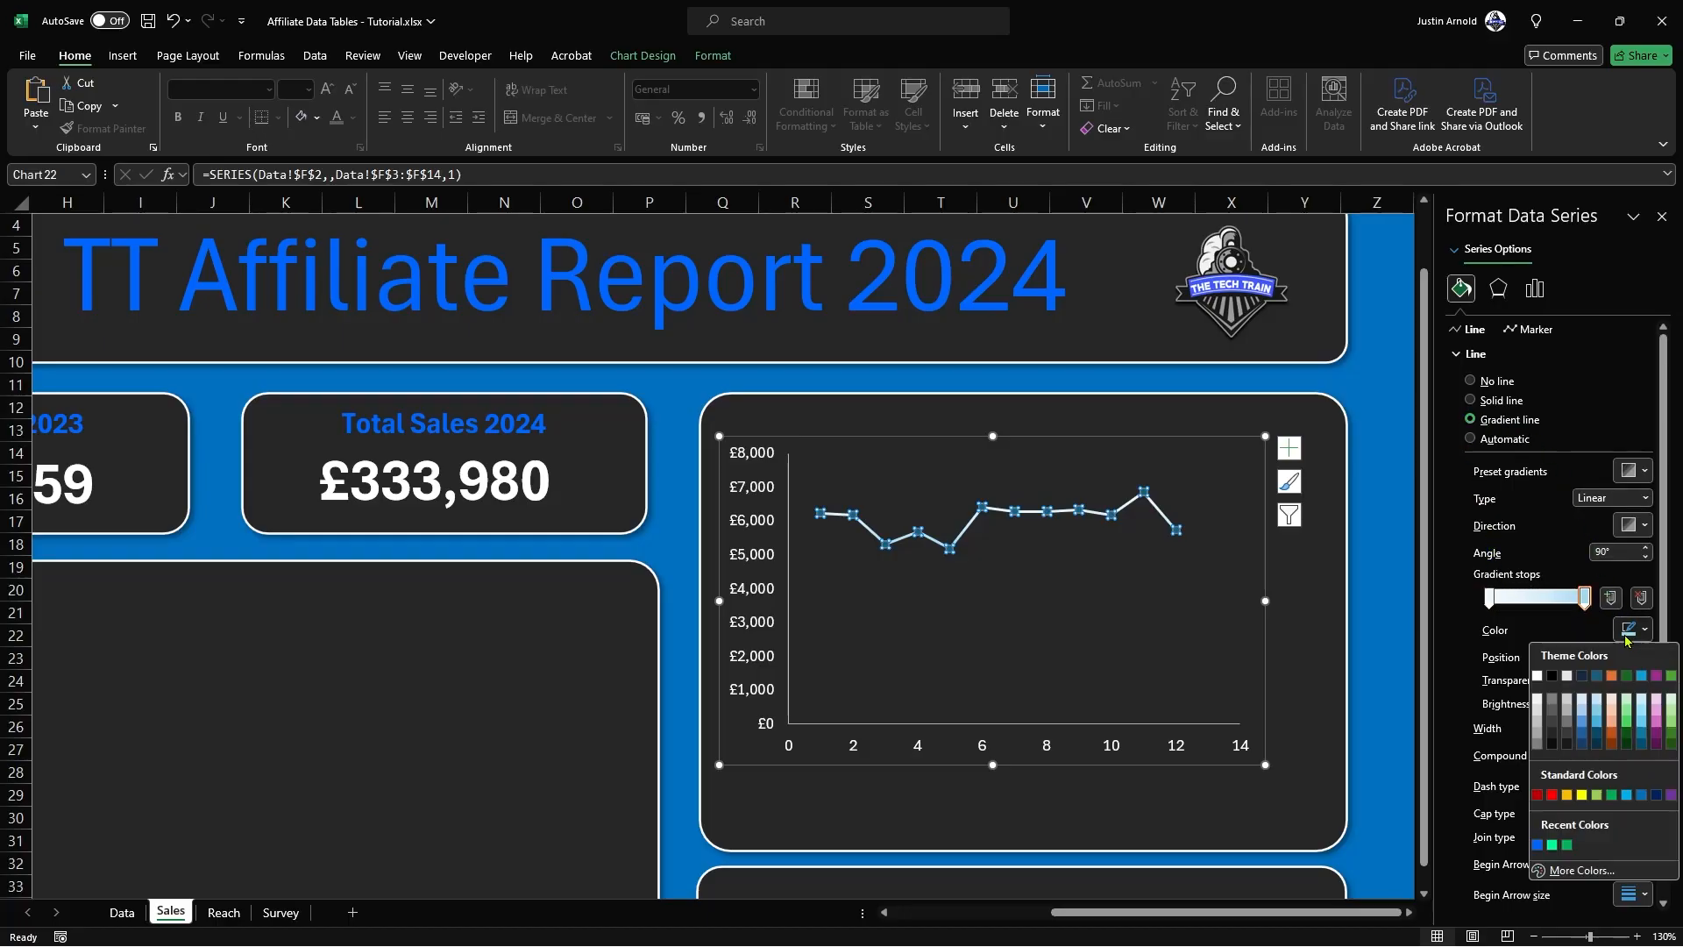
pyautogui.click(1536, 844)
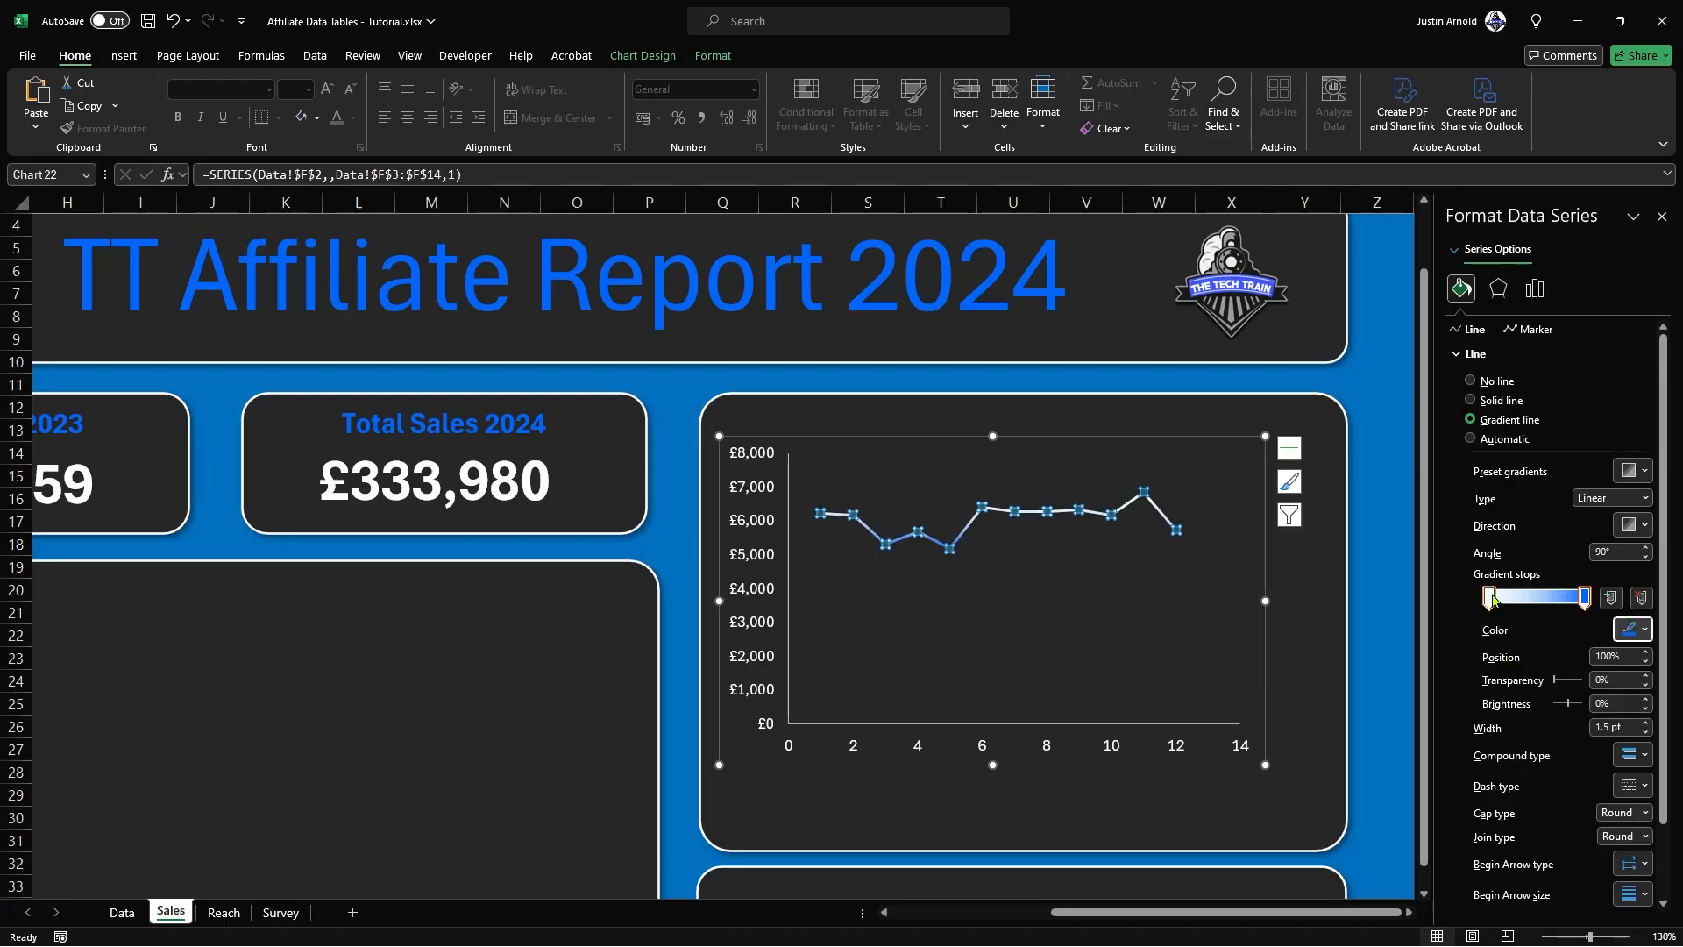
pyautogui.click(1490, 599)
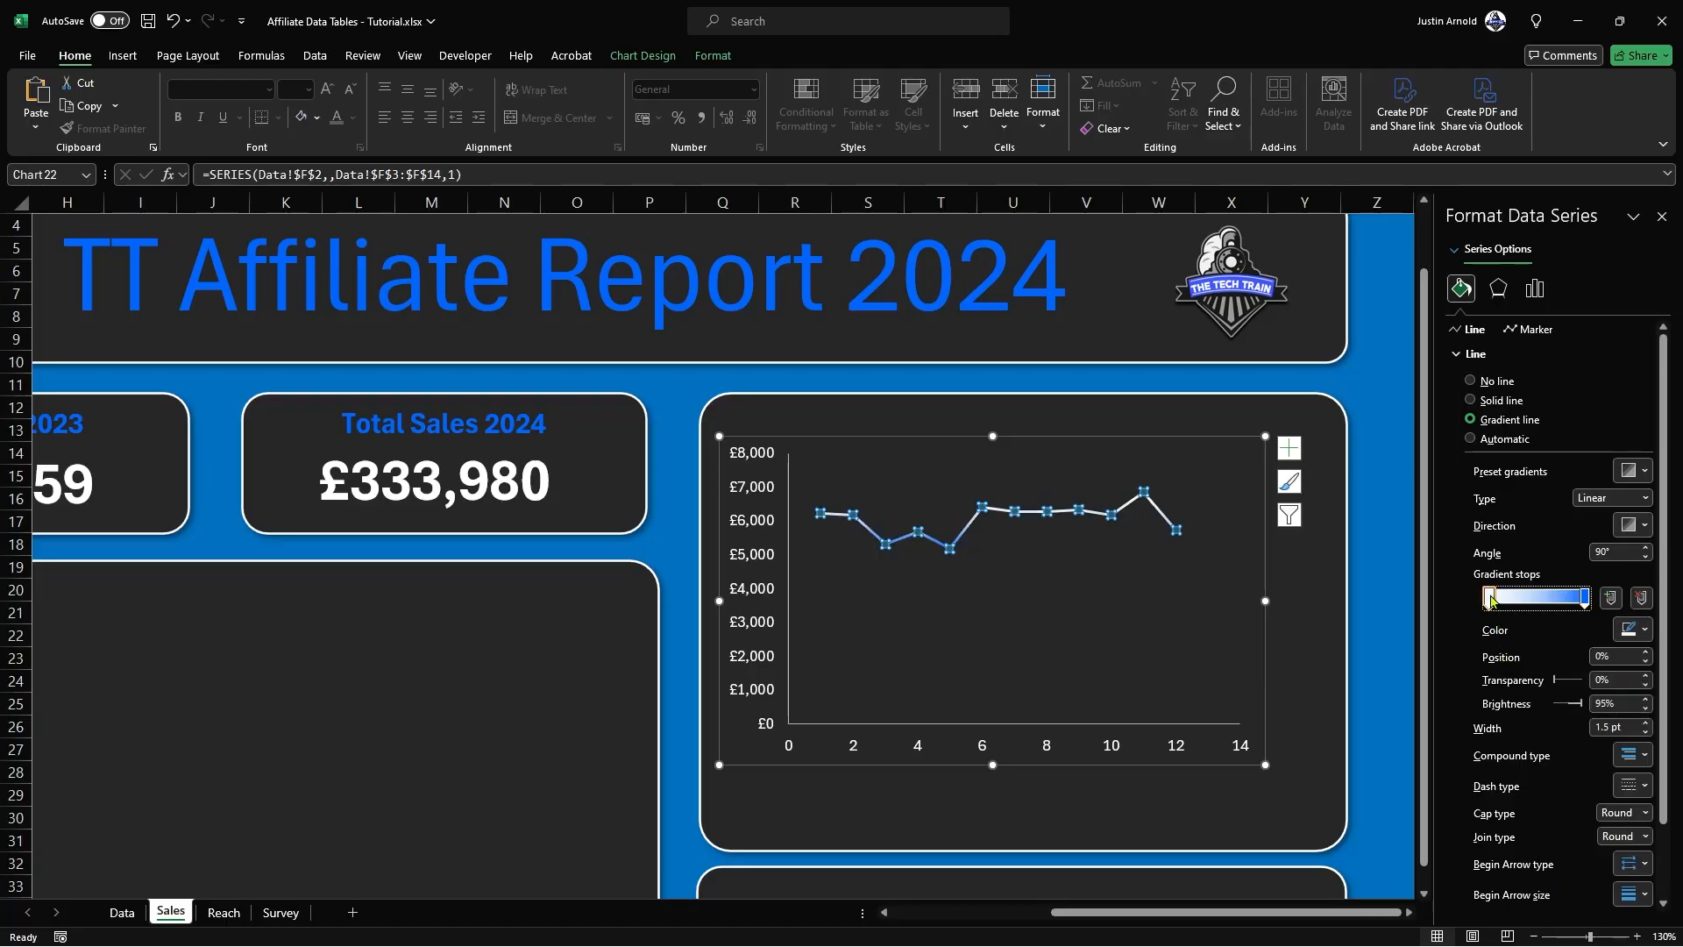
pyautogui.click(1631, 631)
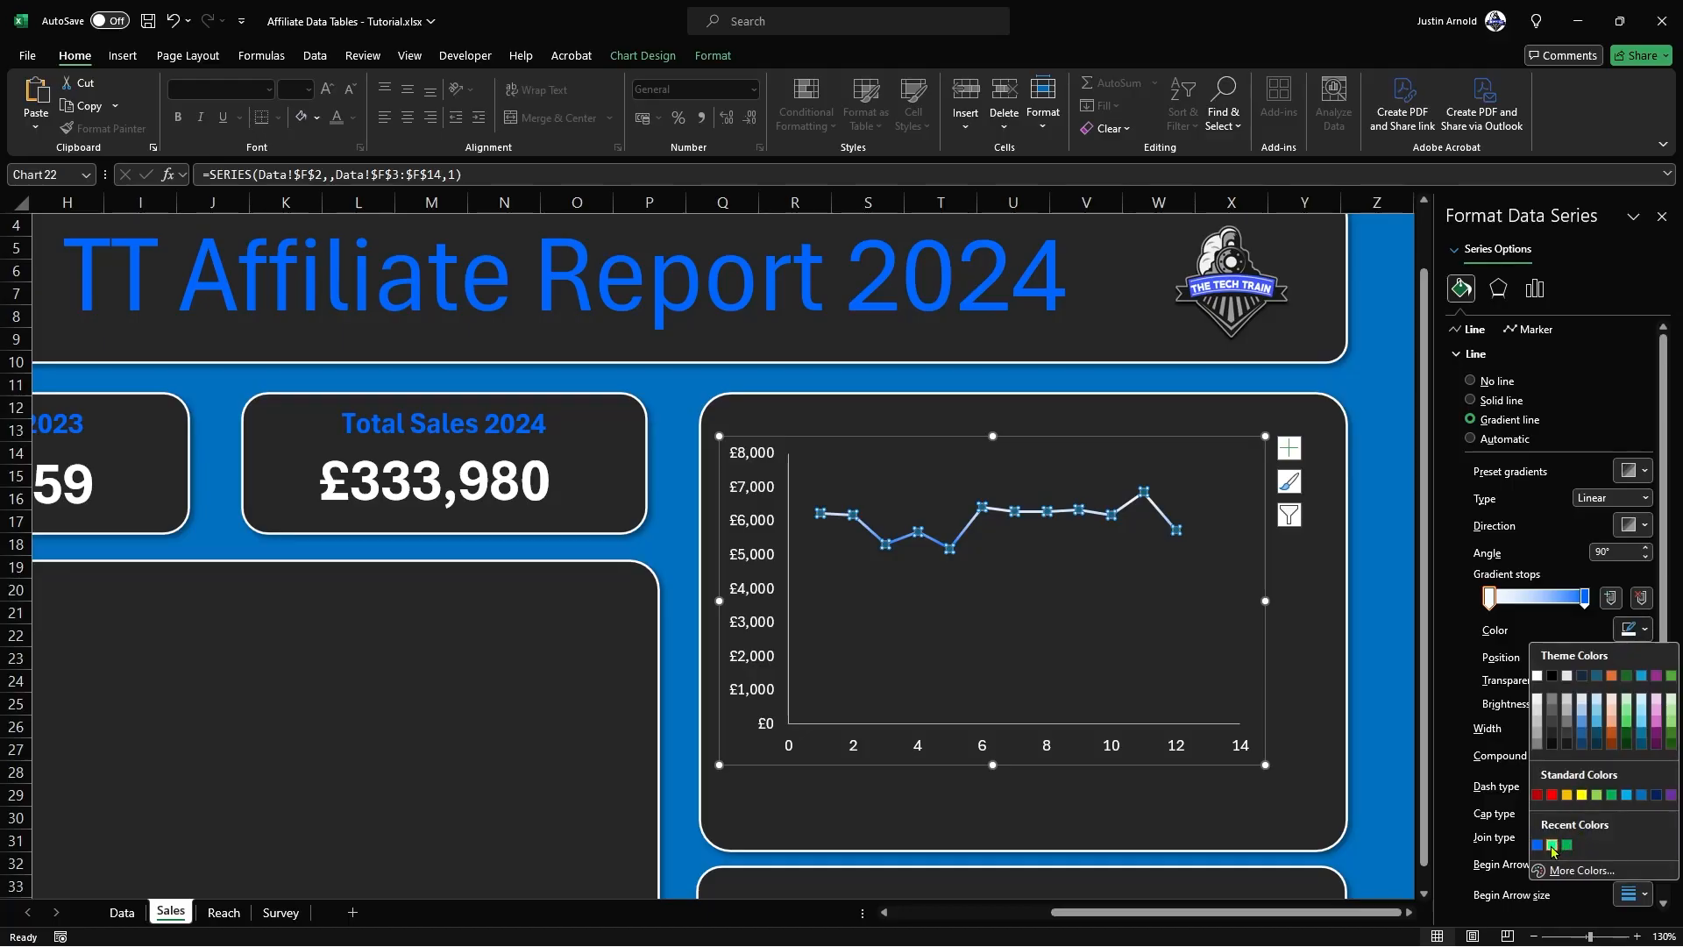
pyautogui.click(1551, 845)
pyautogui.click(1386, 568)
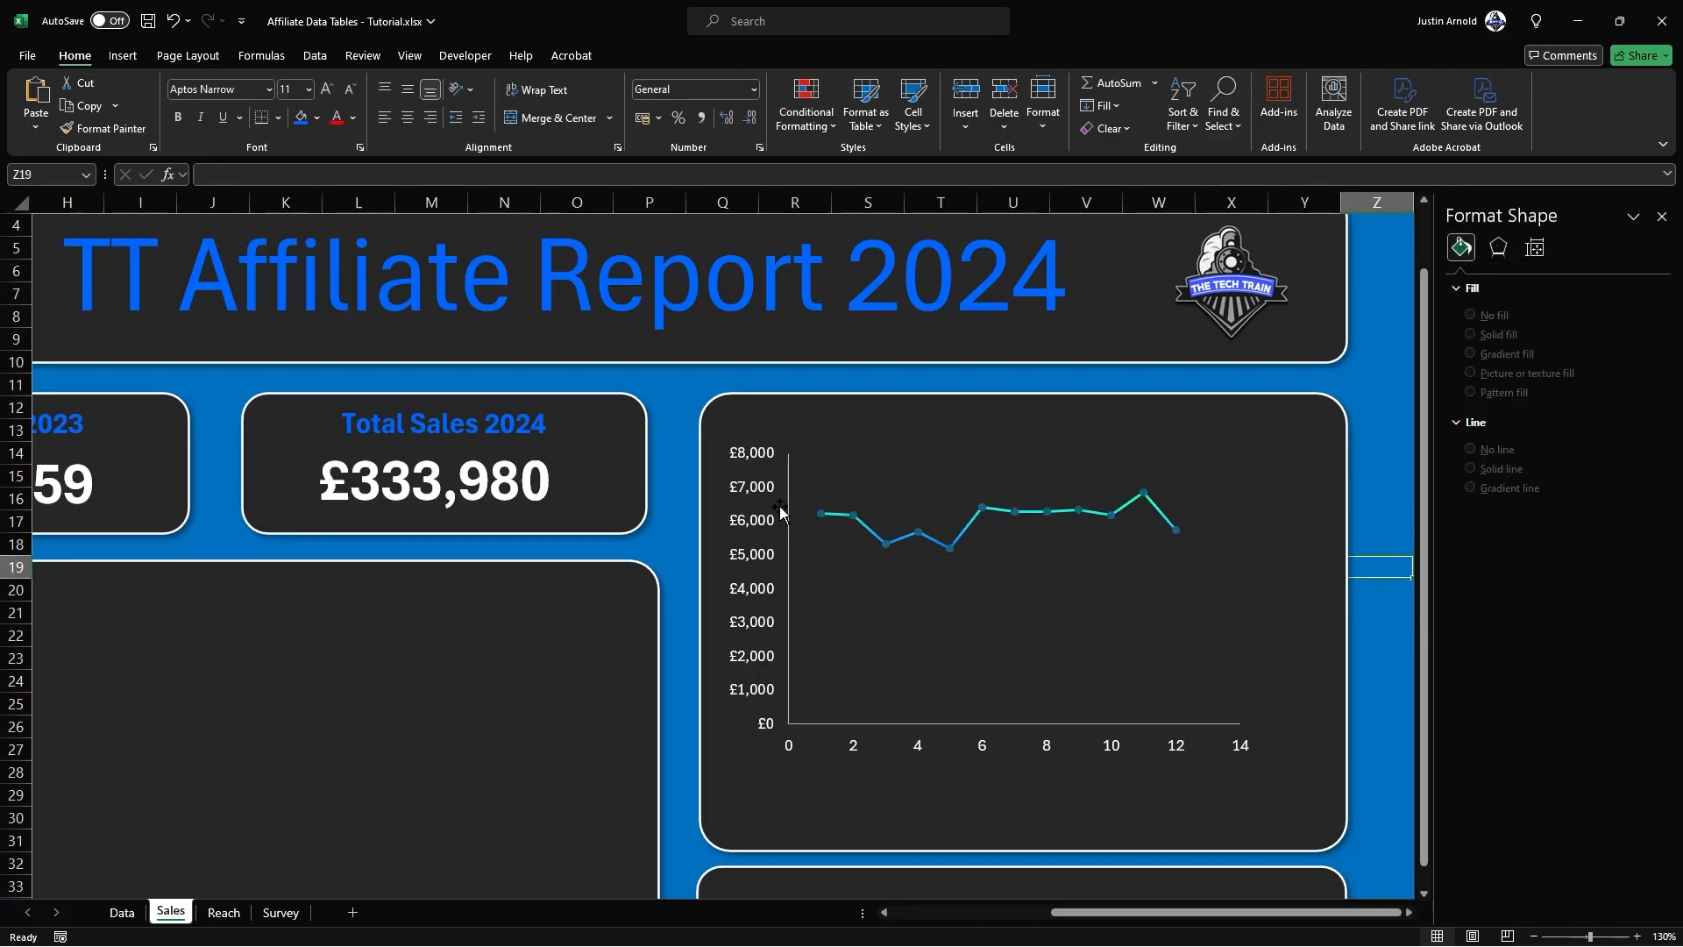
# Step: Set the Profit line's linear gradient direction to an angle of 180° and enlarge the chart to fill its panel
pyautogui.click(1166, 519)
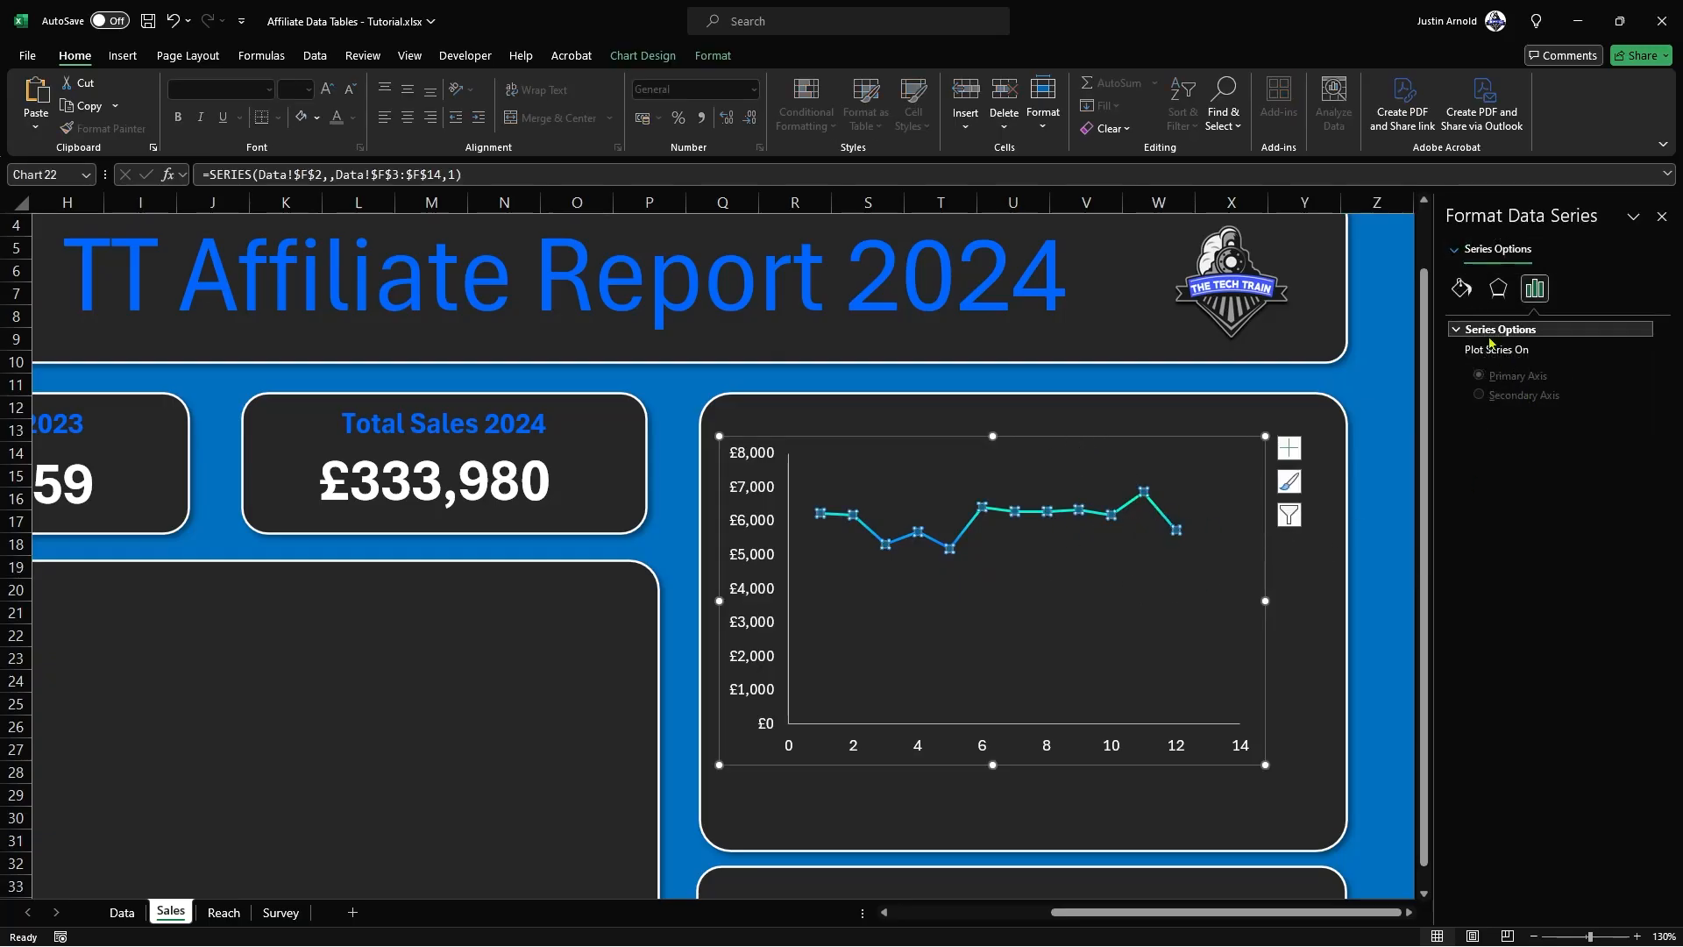
pyautogui.click(1461, 288)
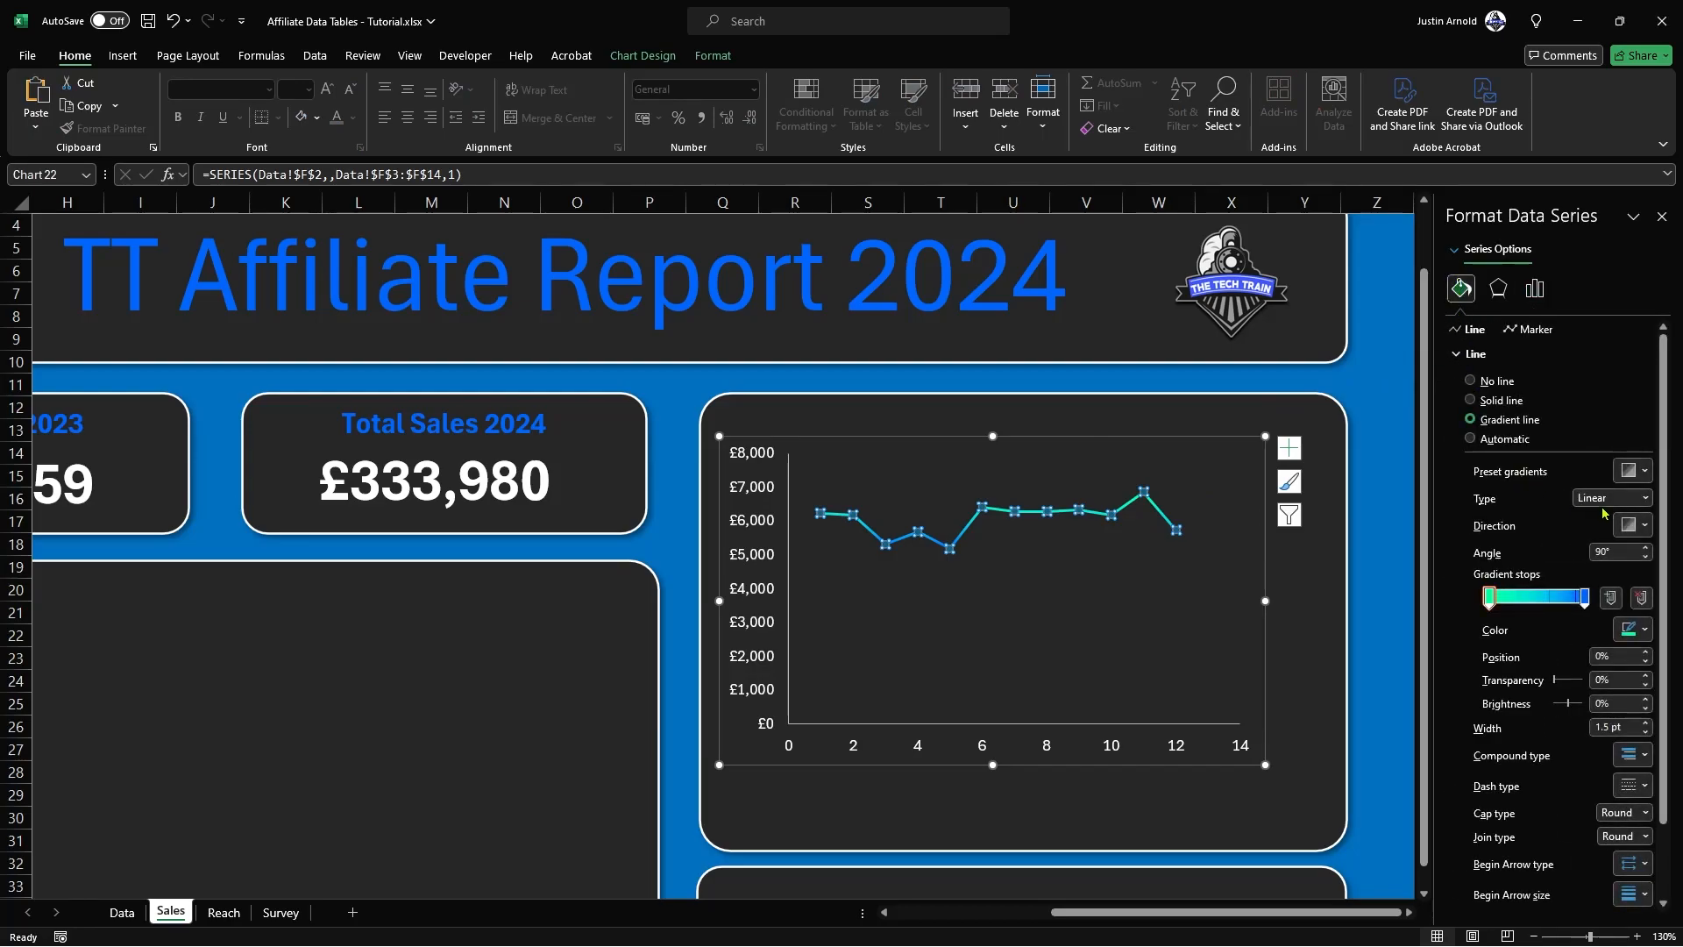
pyautogui.click(1631, 525)
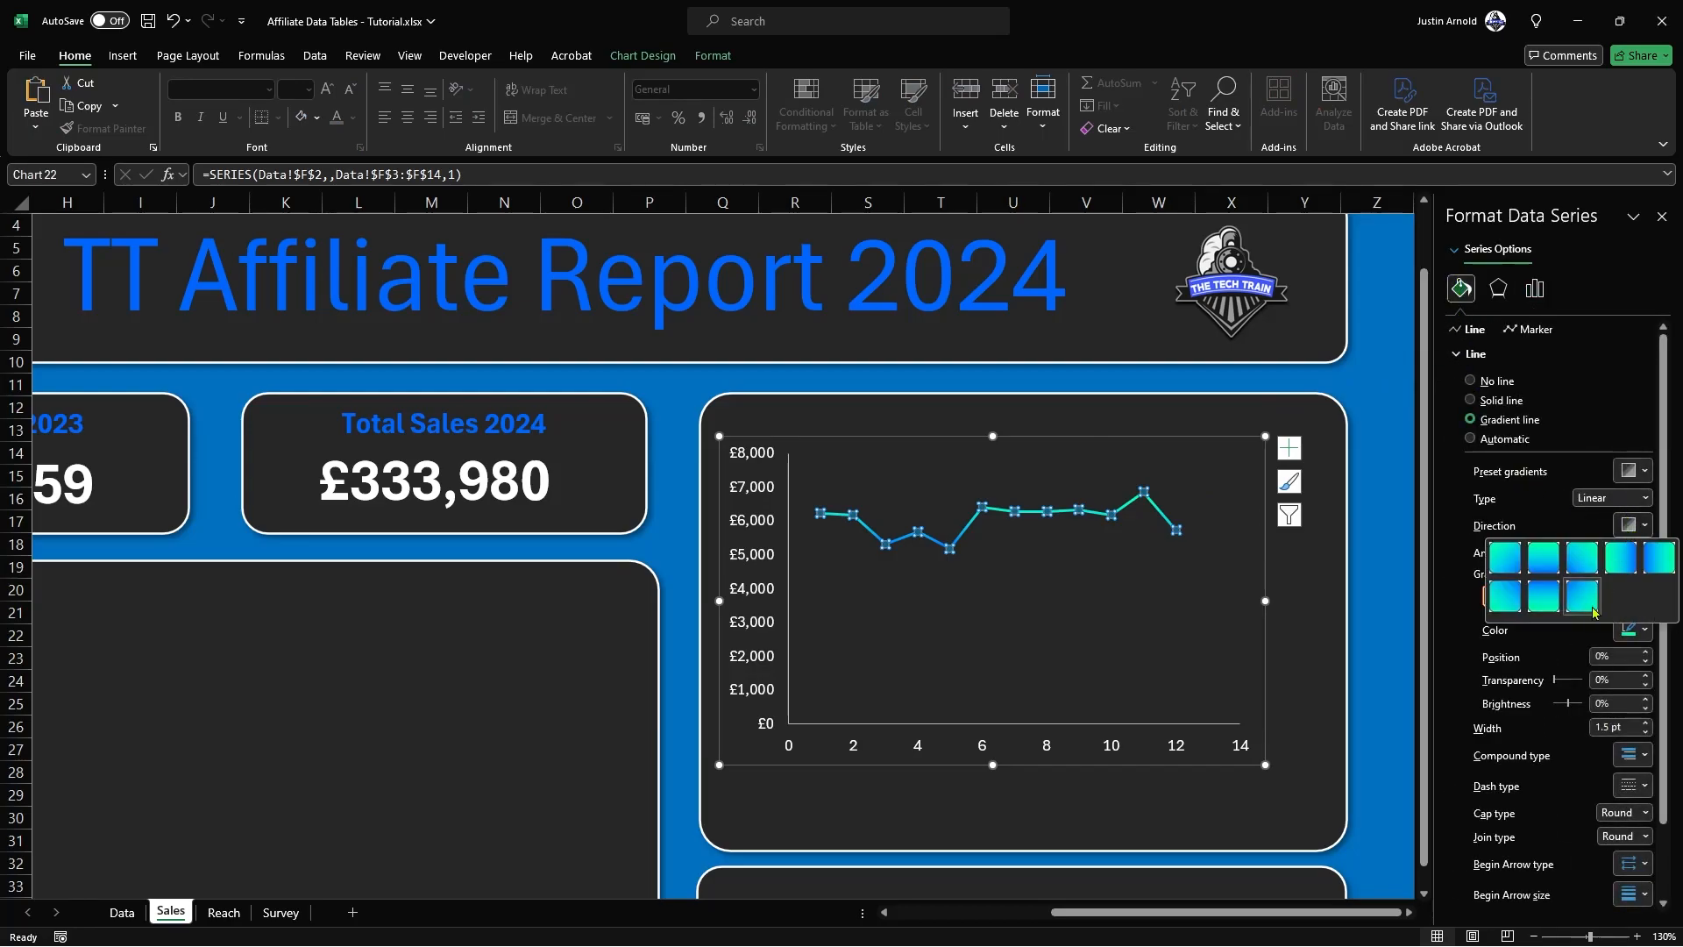
pyautogui.click(1665, 562)
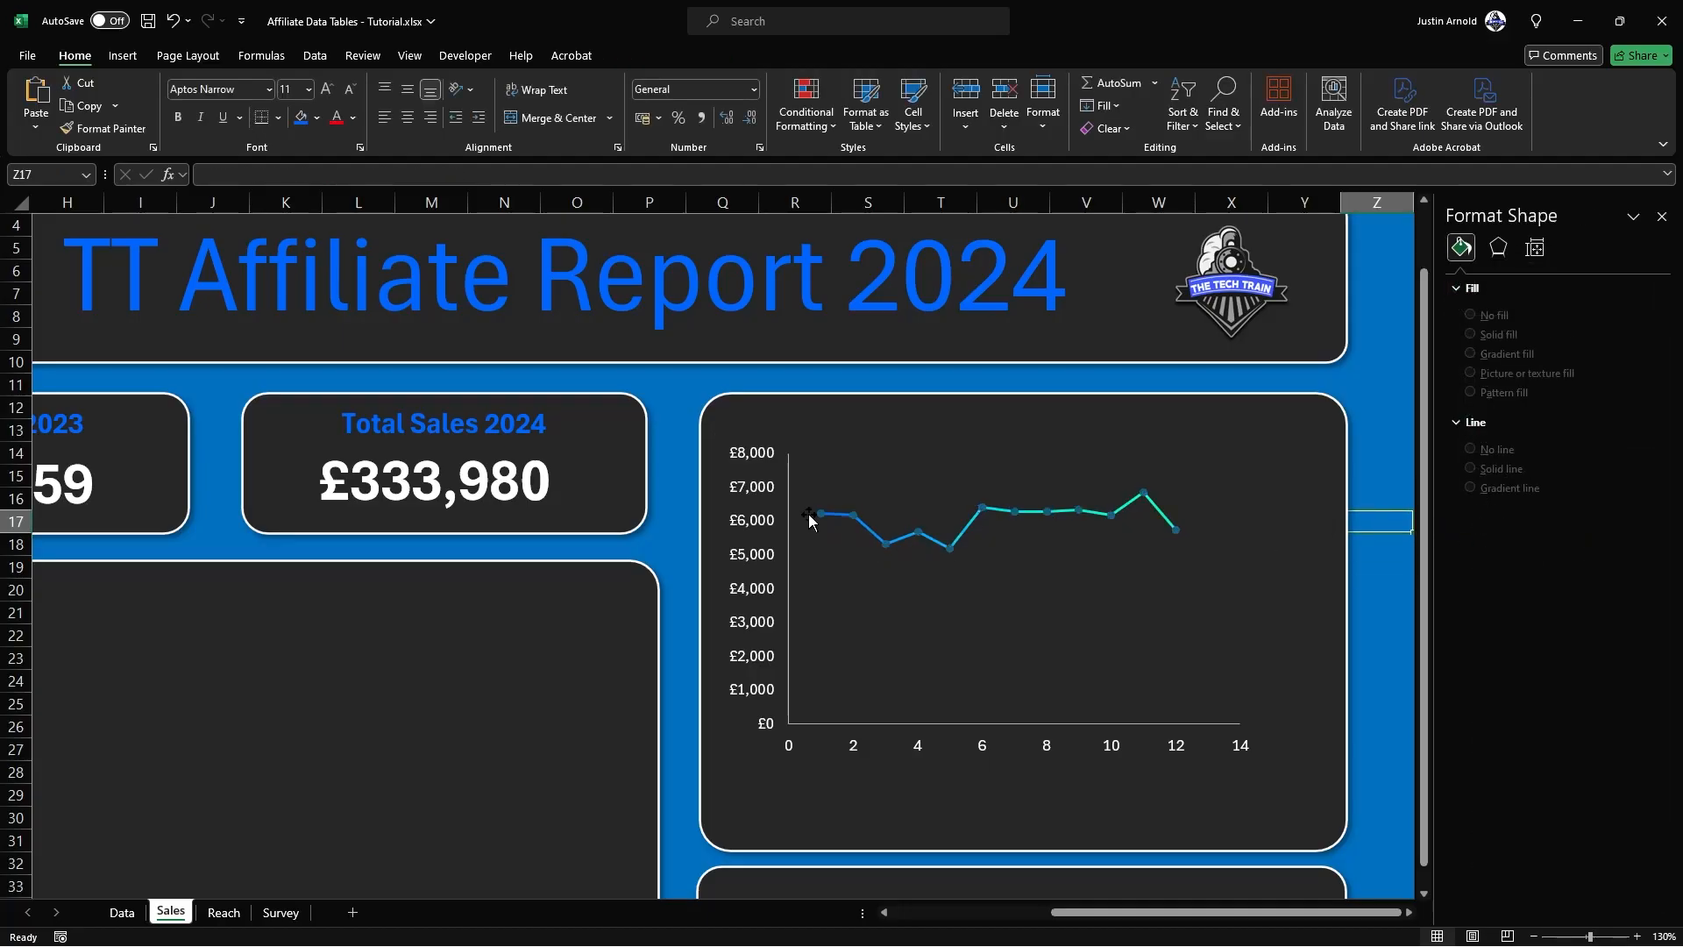
pyautogui.click(1153, 511)
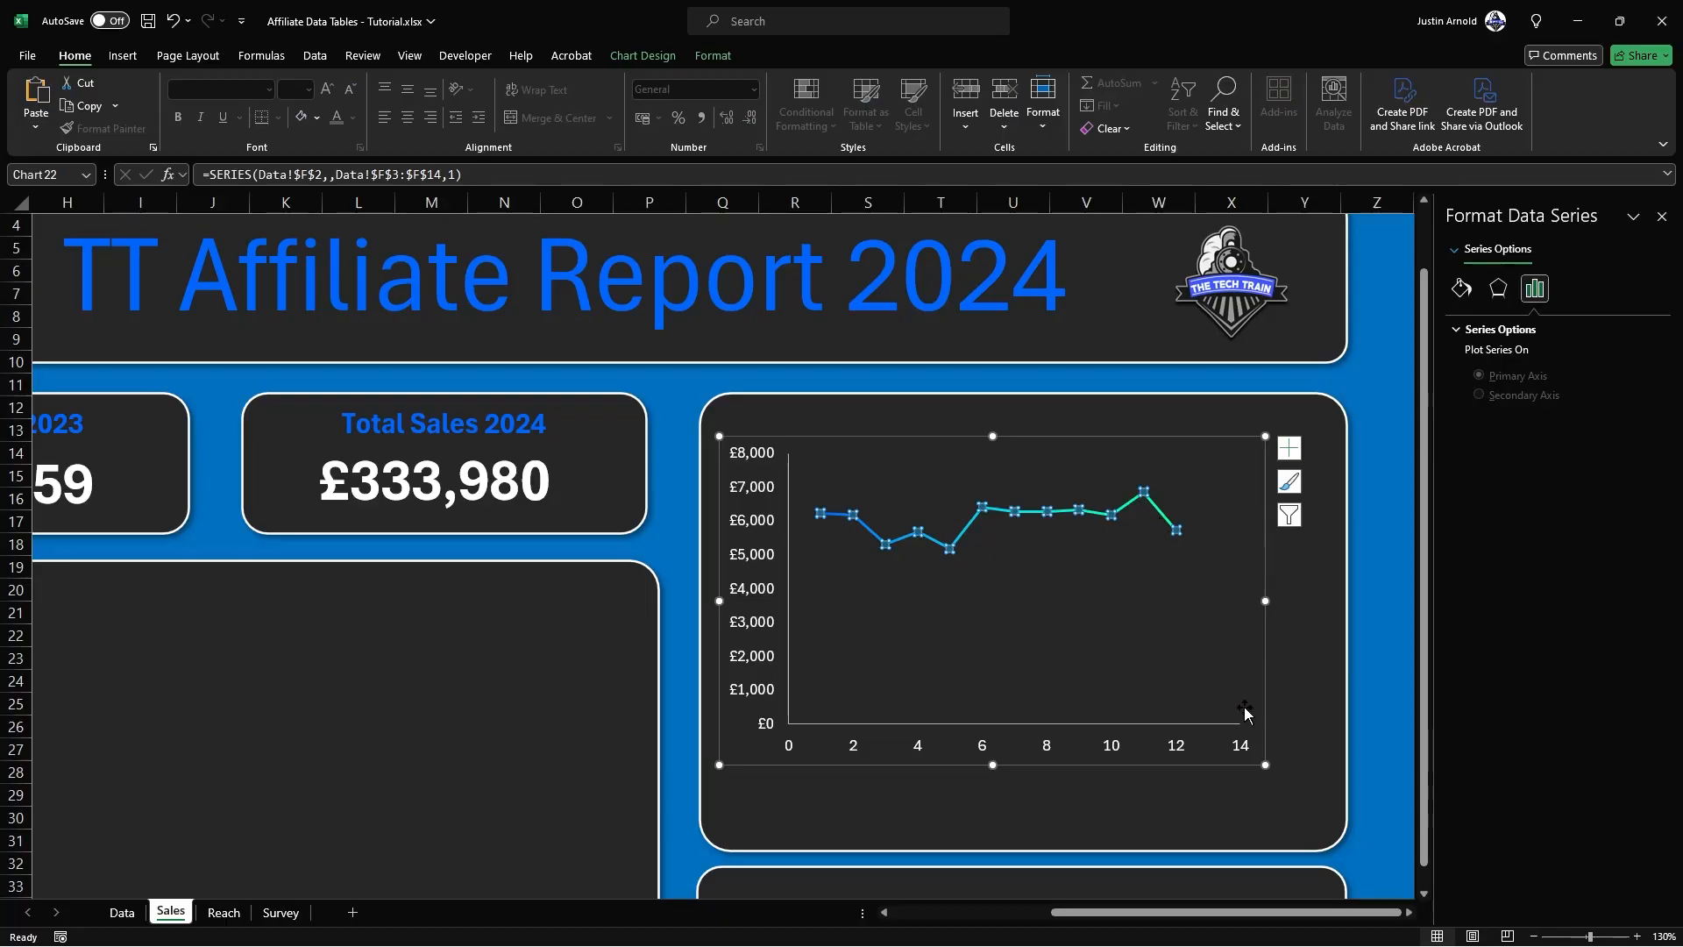
pyautogui.moveTo(1265, 765); pyautogui.dragTo(1323, 823)
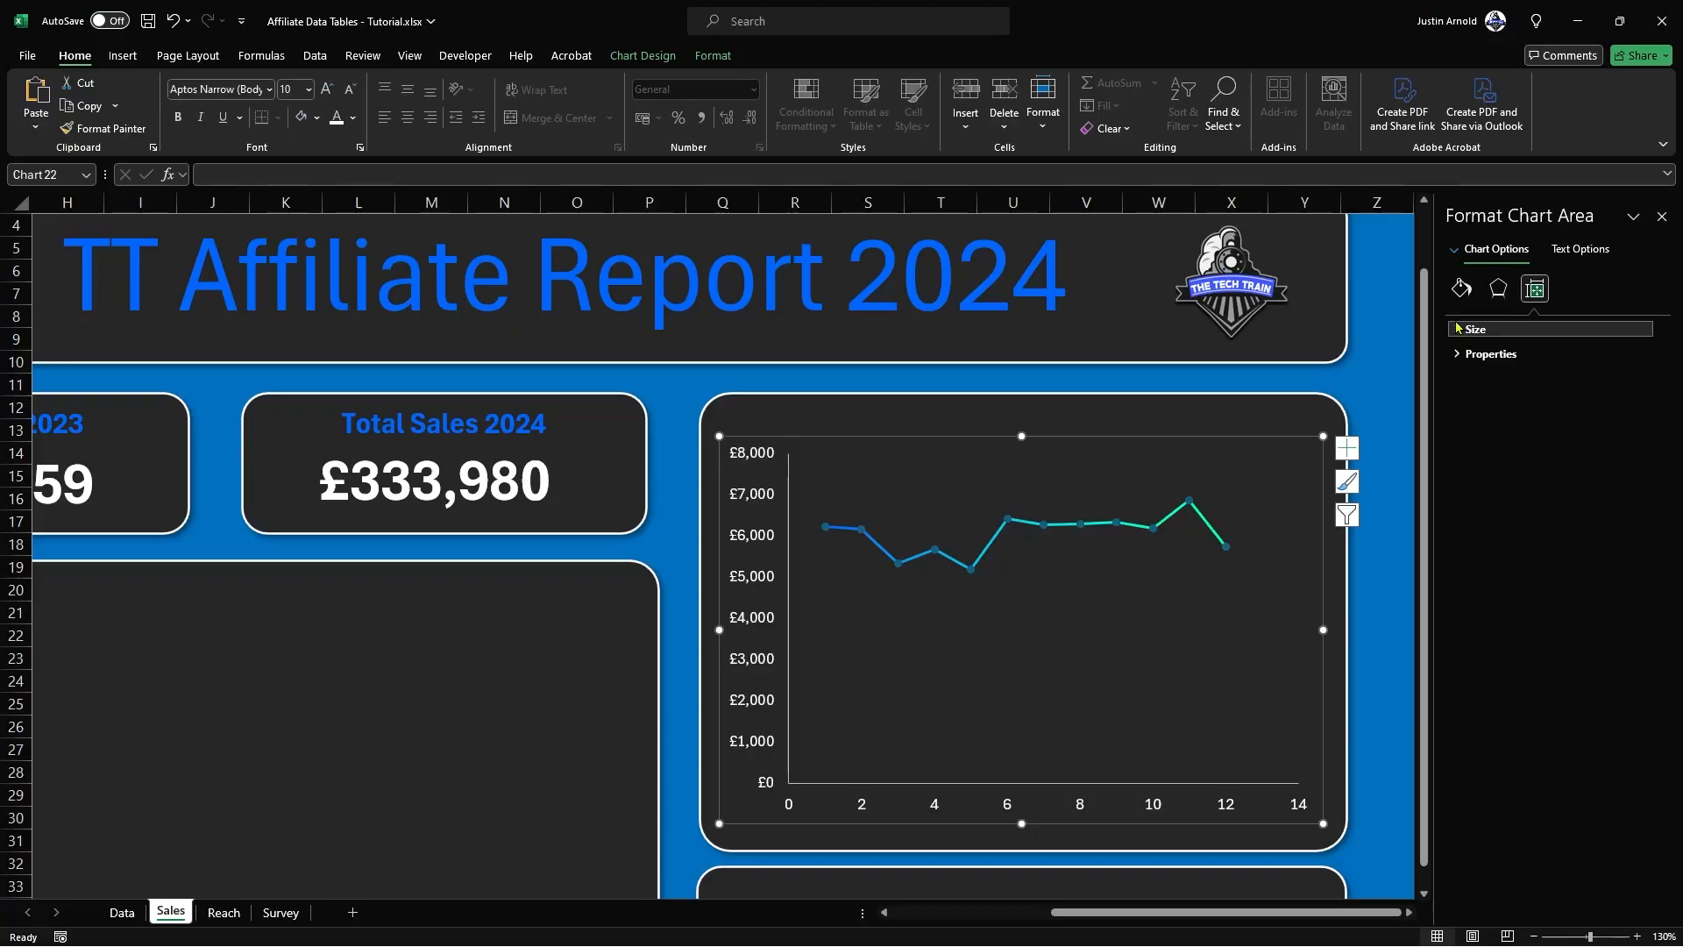
# Step: Set the Profit series' line width to 4 pt
pyautogui.click(1461, 291)
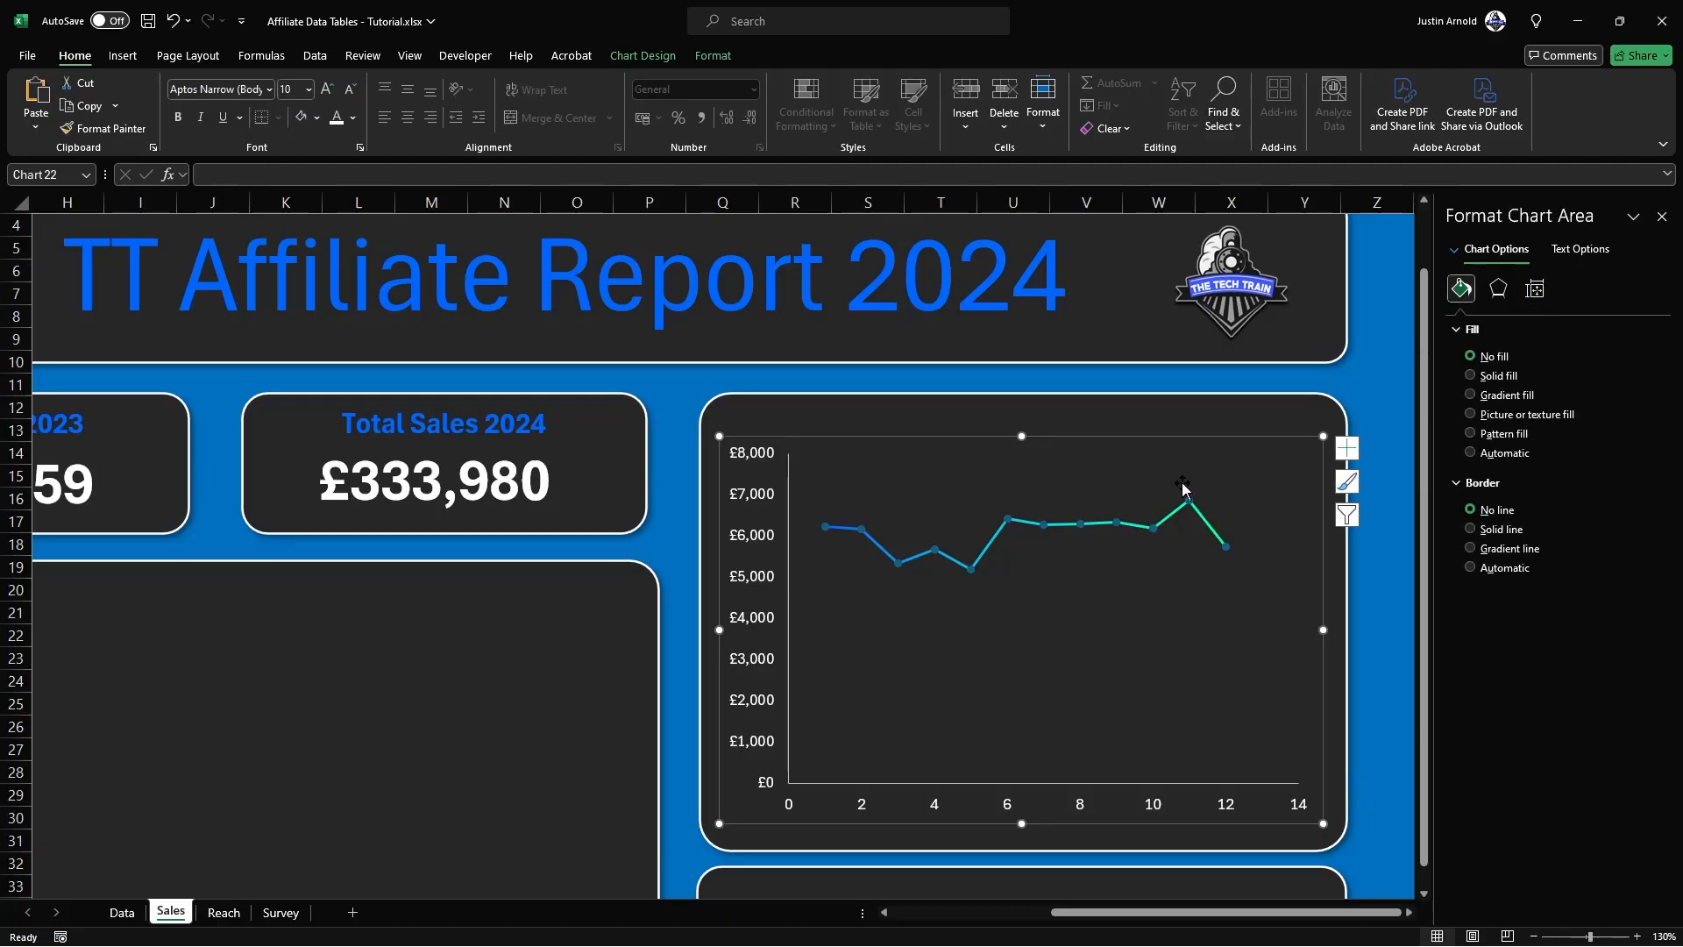
pyautogui.click(1535, 289)
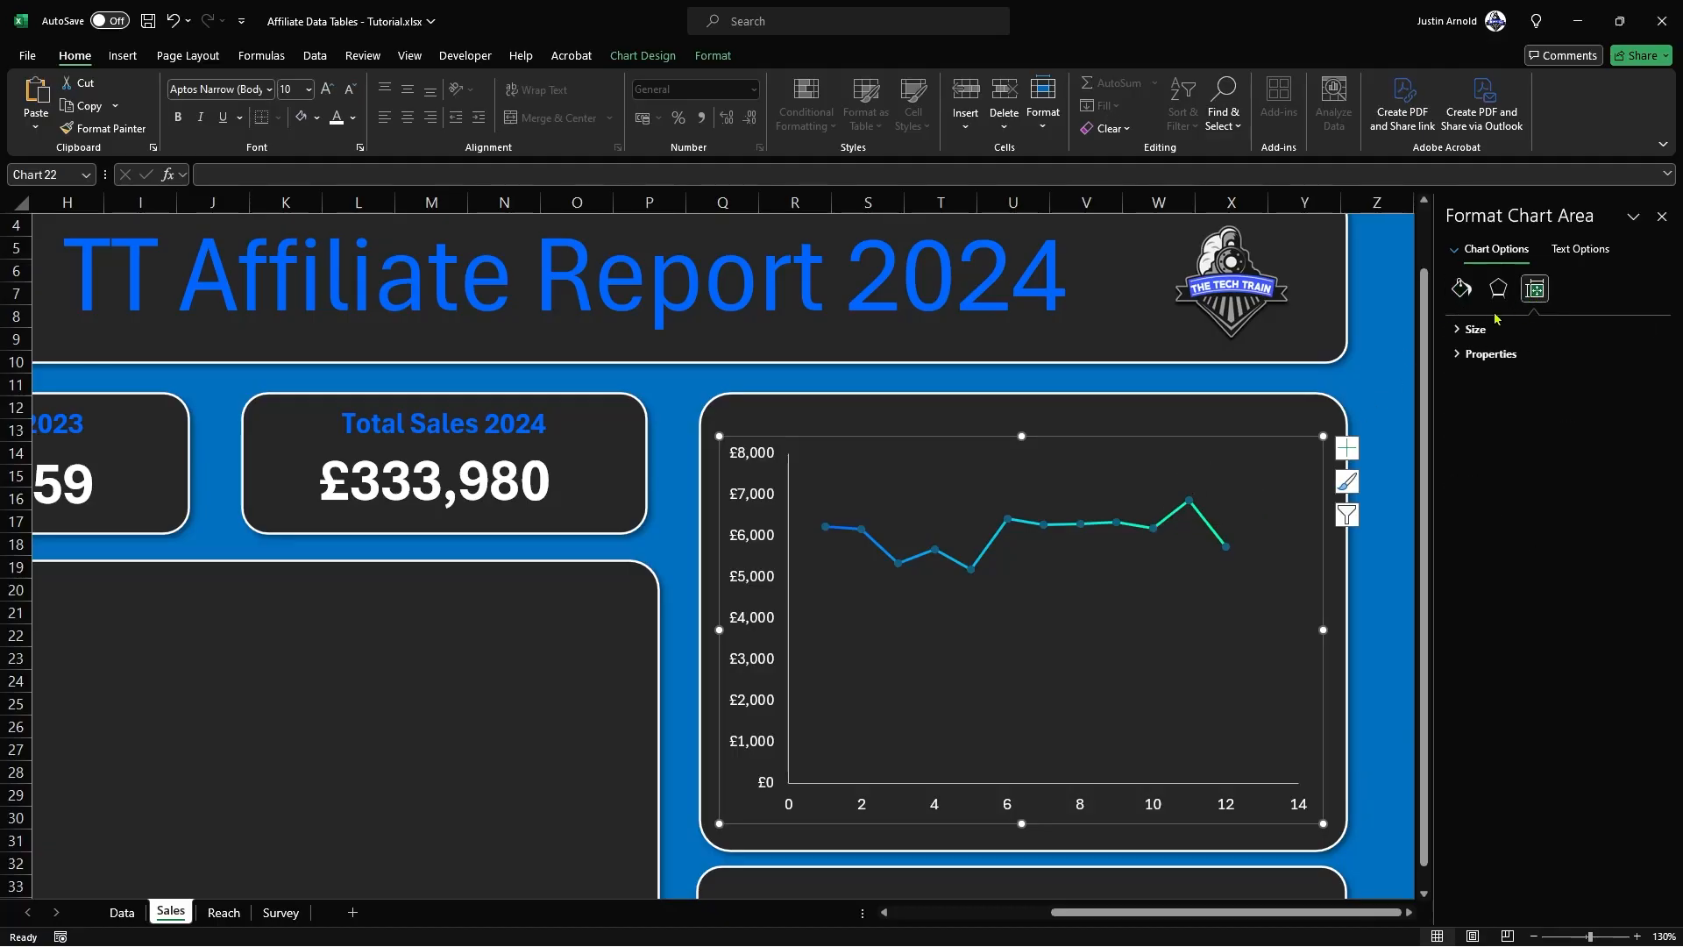
pyautogui.click(1213, 529)
pyautogui.click(1203, 524)
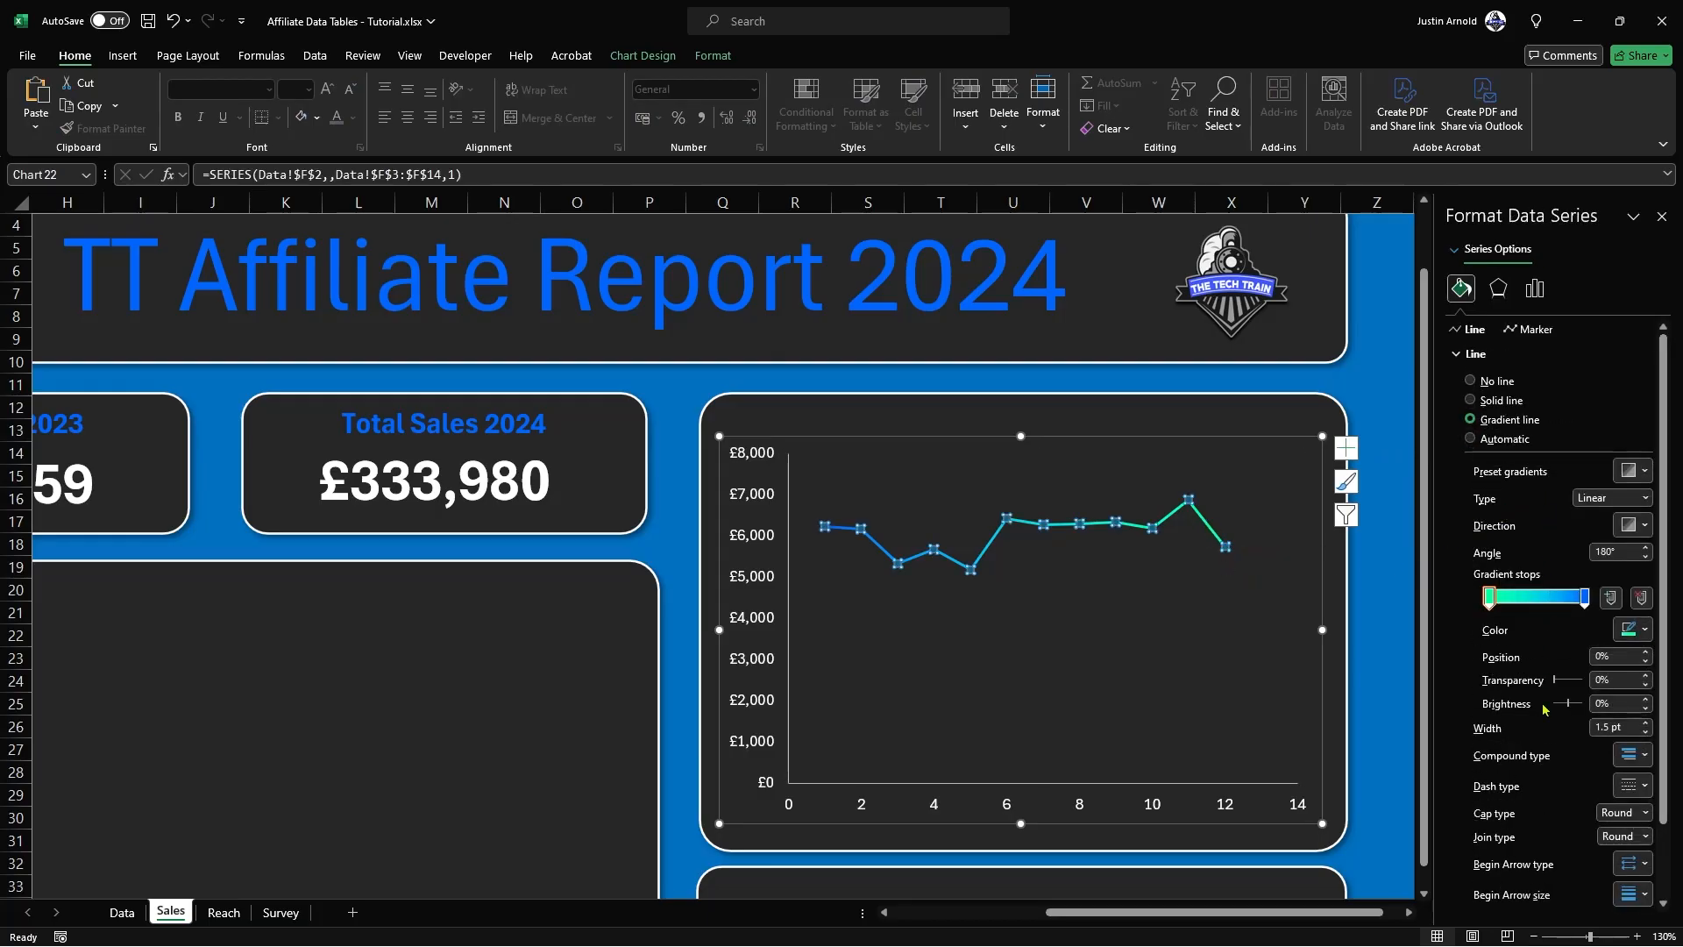
pyautogui.click(1645, 724)
pyautogui.click(1646, 724)
pyautogui.click(1646, 724)
pyautogui.click(1646, 724)
pyautogui.click(1646, 724)
pyautogui.click(1645, 725)
pyautogui.click(1646, 724)
pyautogui.click(1645, 725)
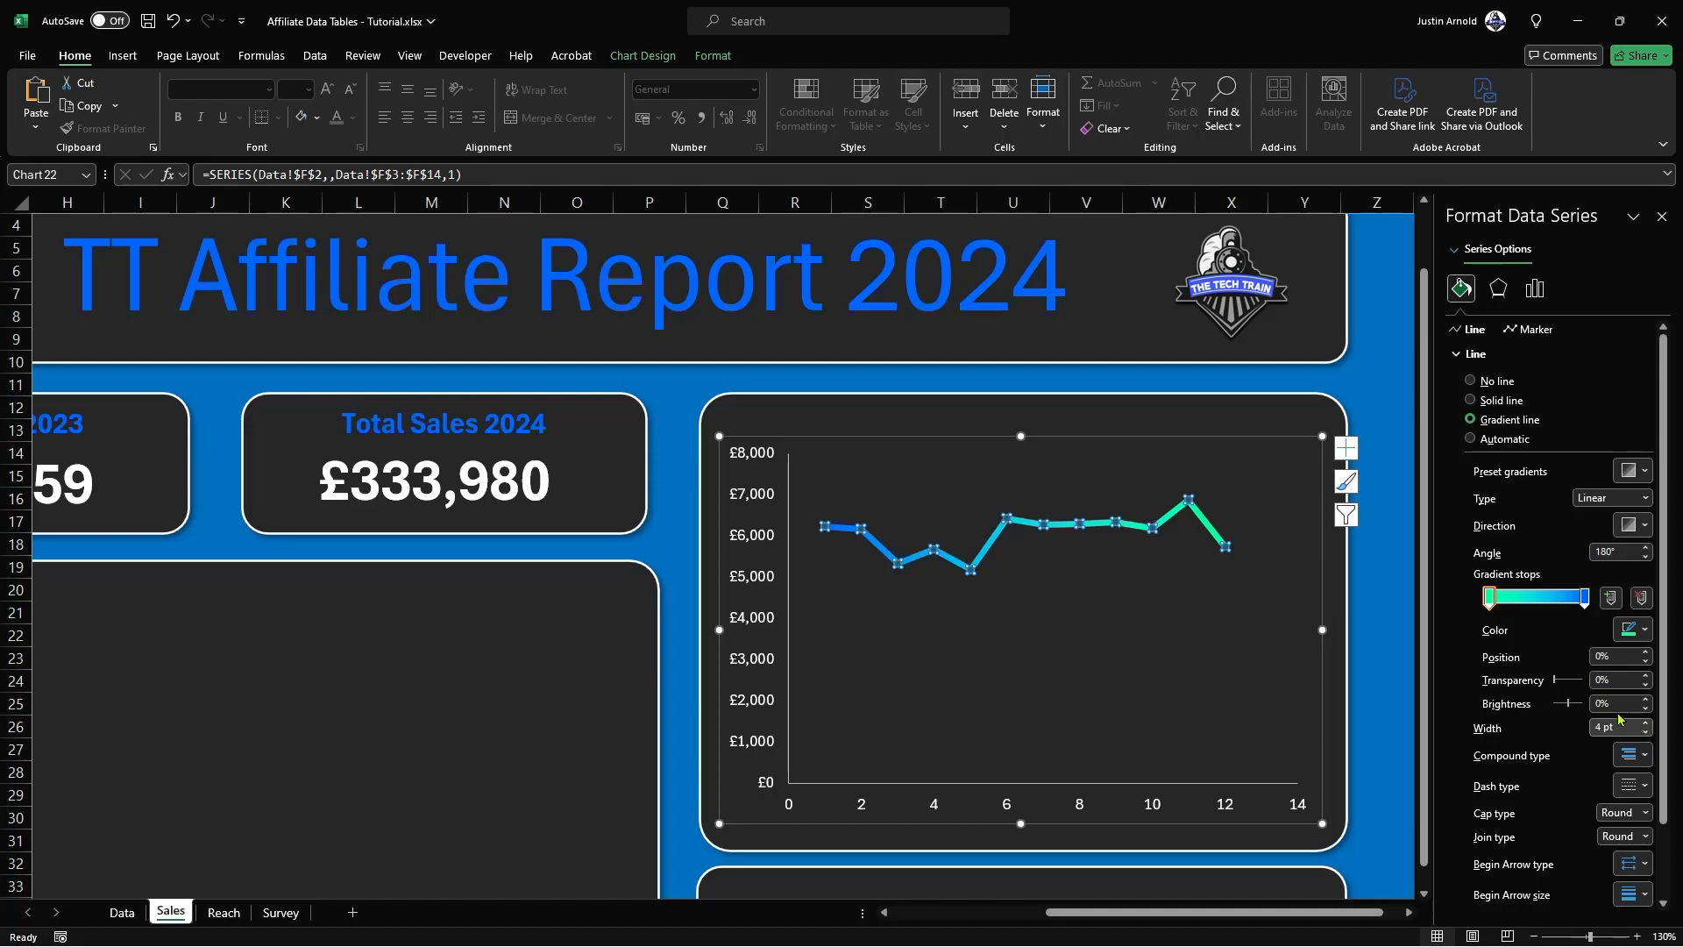
pyautogui.click(1196, 565)
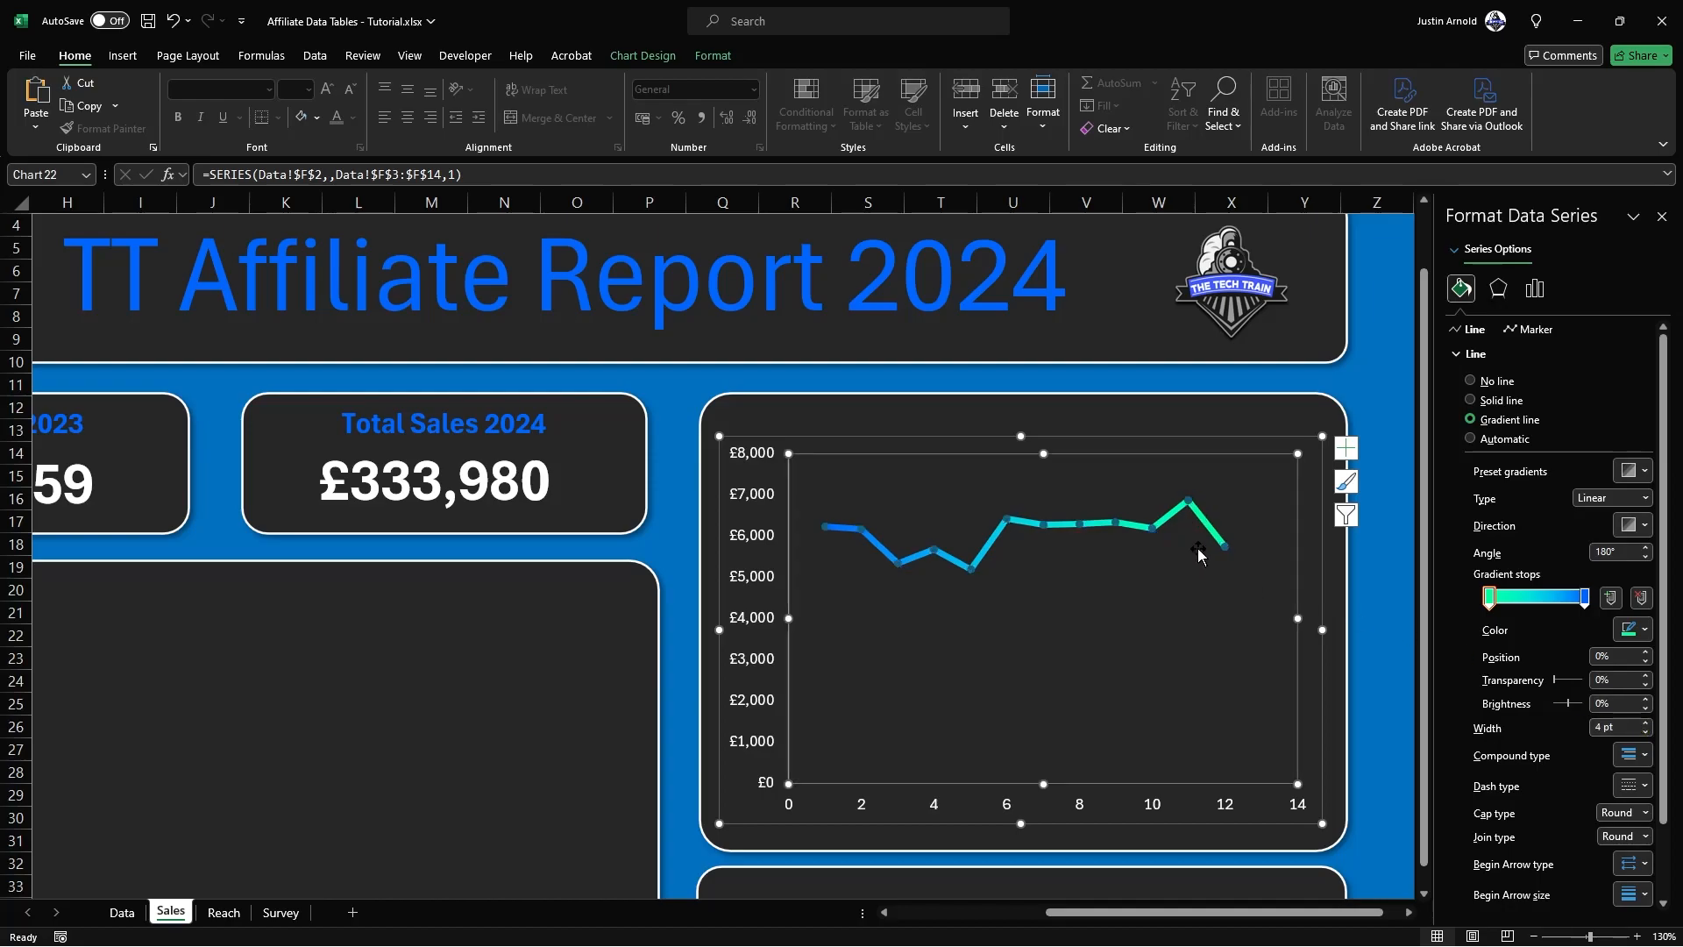
# Step: Give the Profit series built-in circular markers with a size of 8
pyautogui.click(1187, 502)
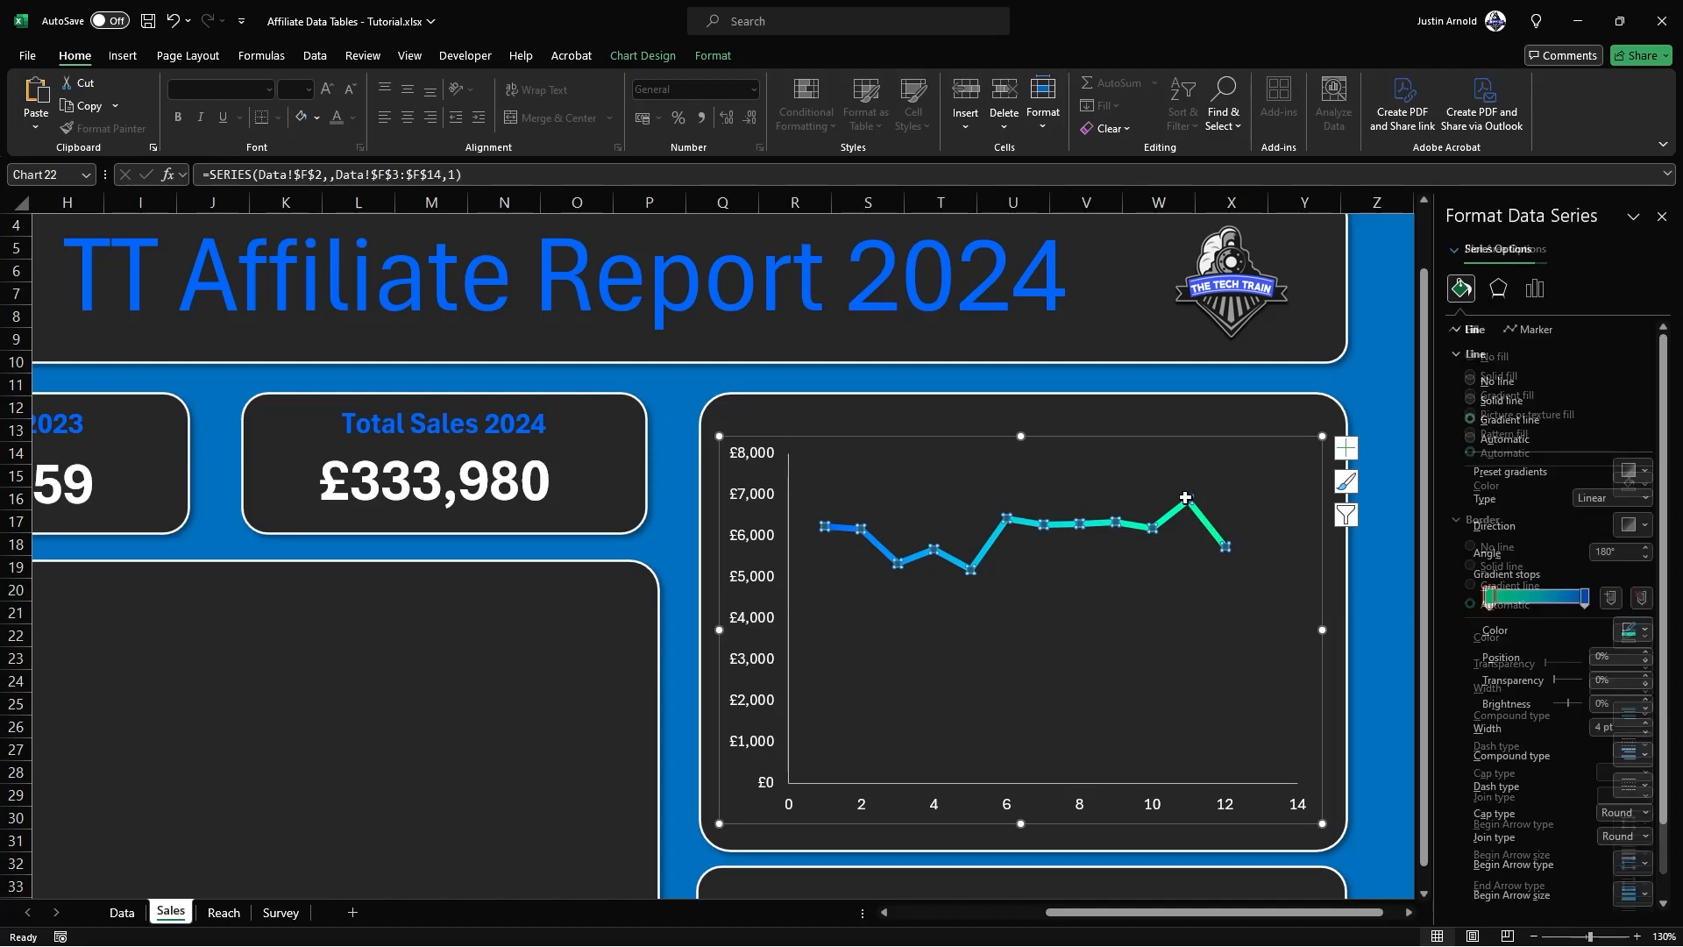
pyautogui.click(1534, 331)
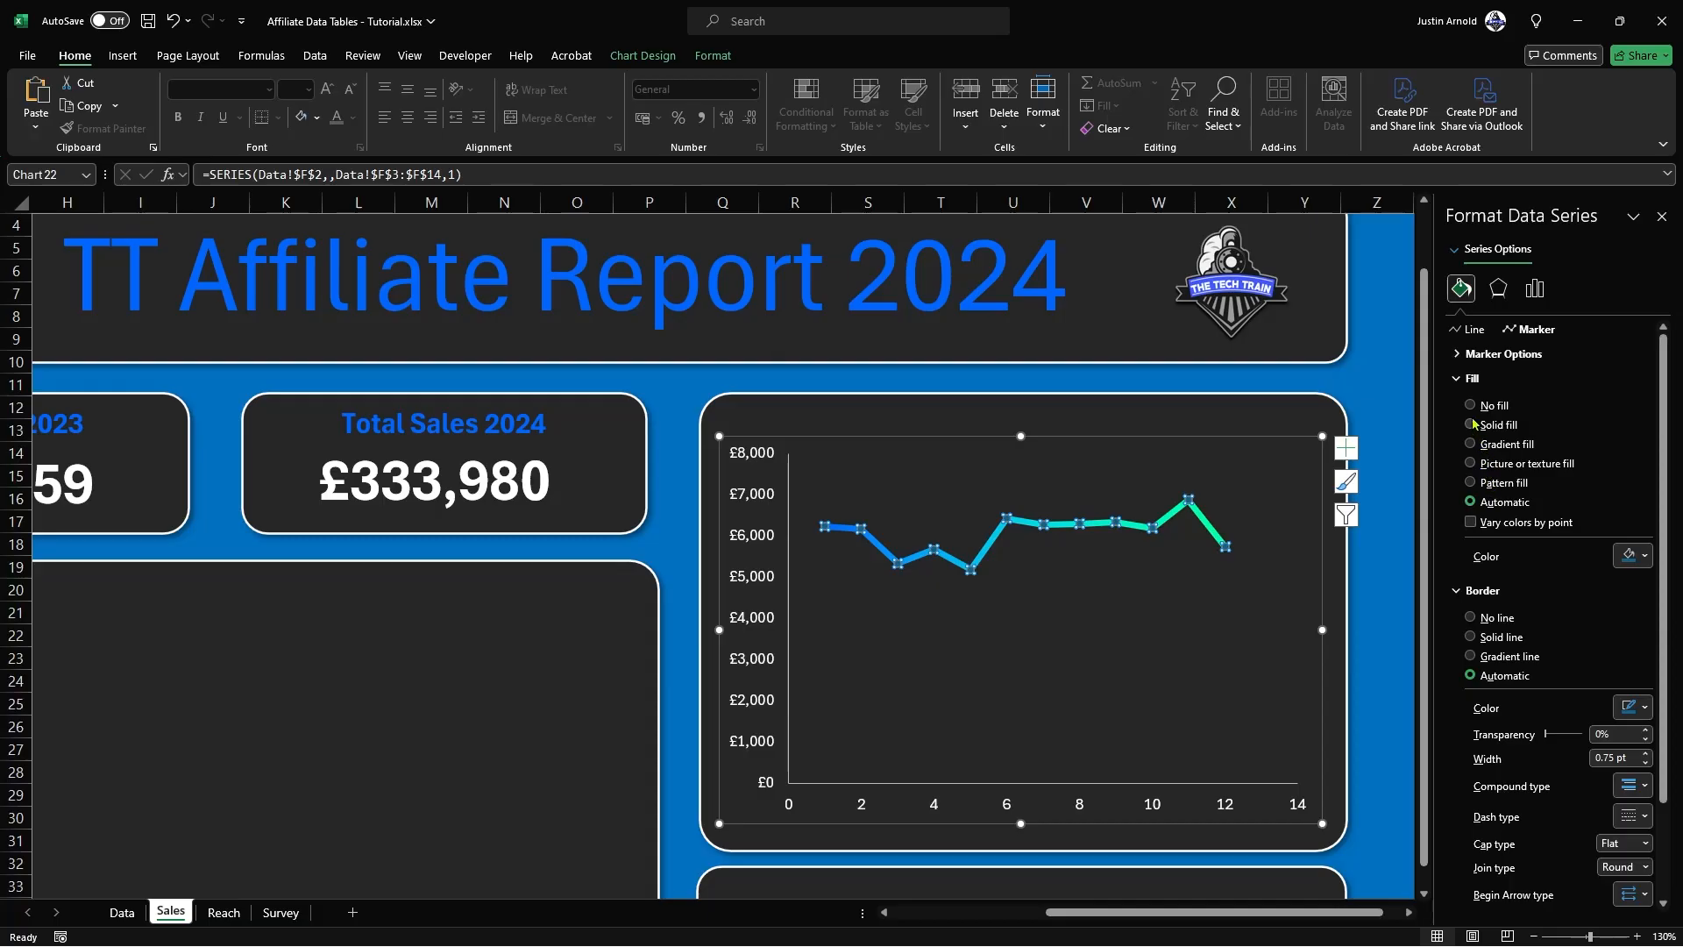
pyautogui.click(1457, 355)
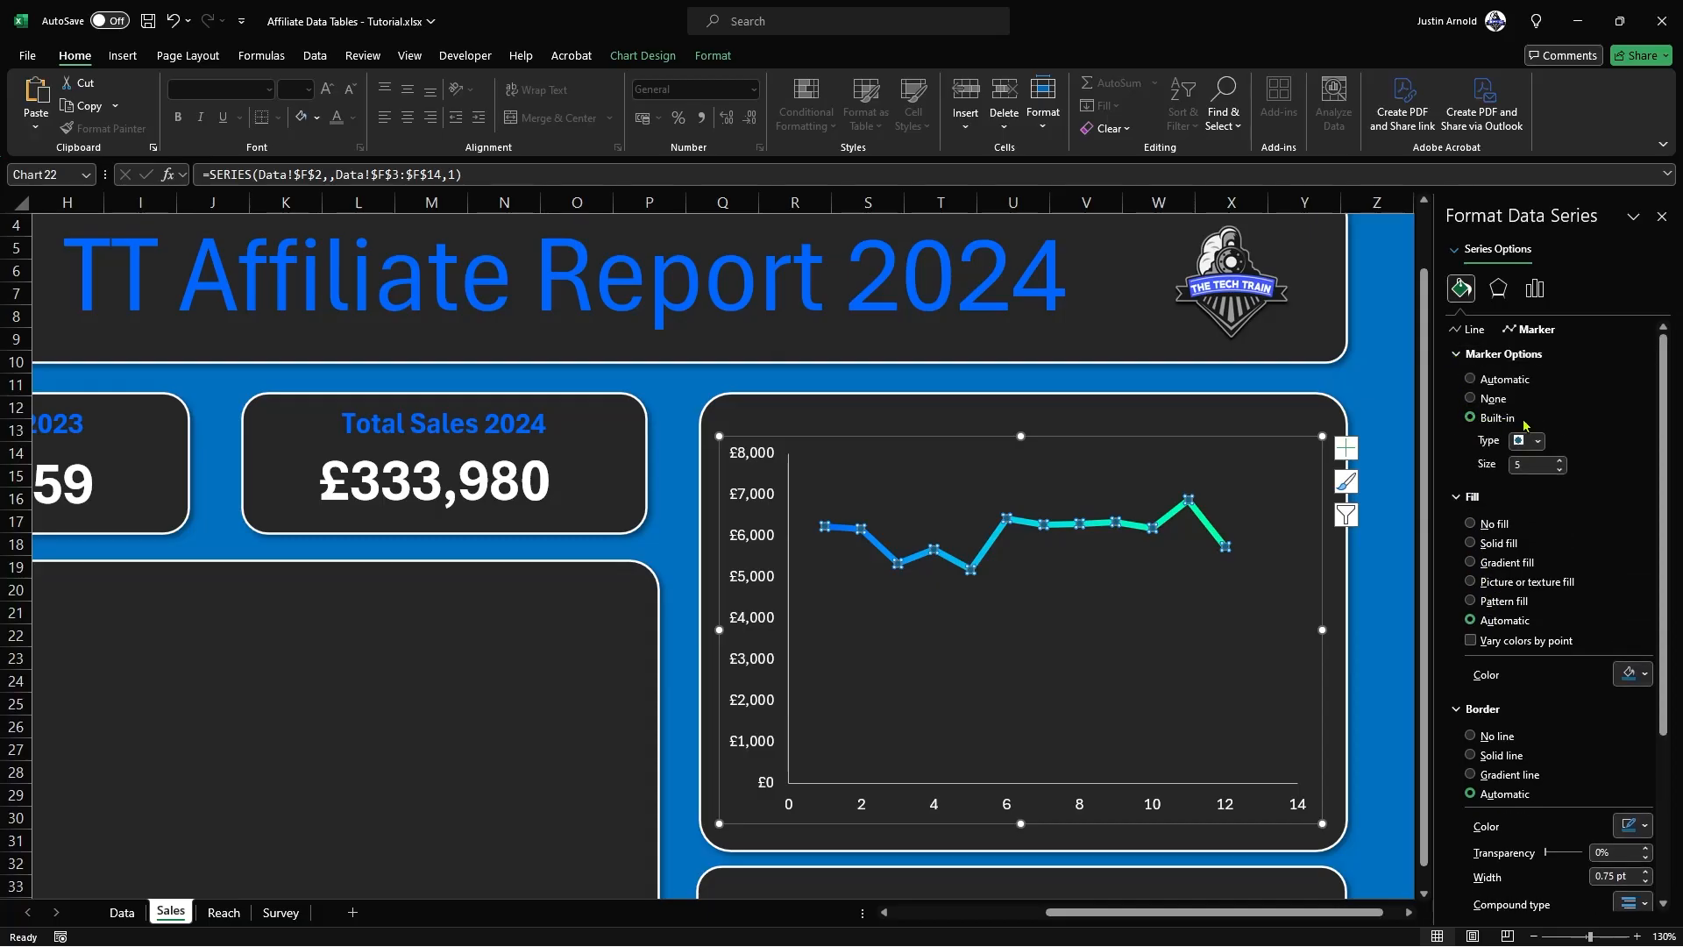
pyautogui.click(1537, 441)
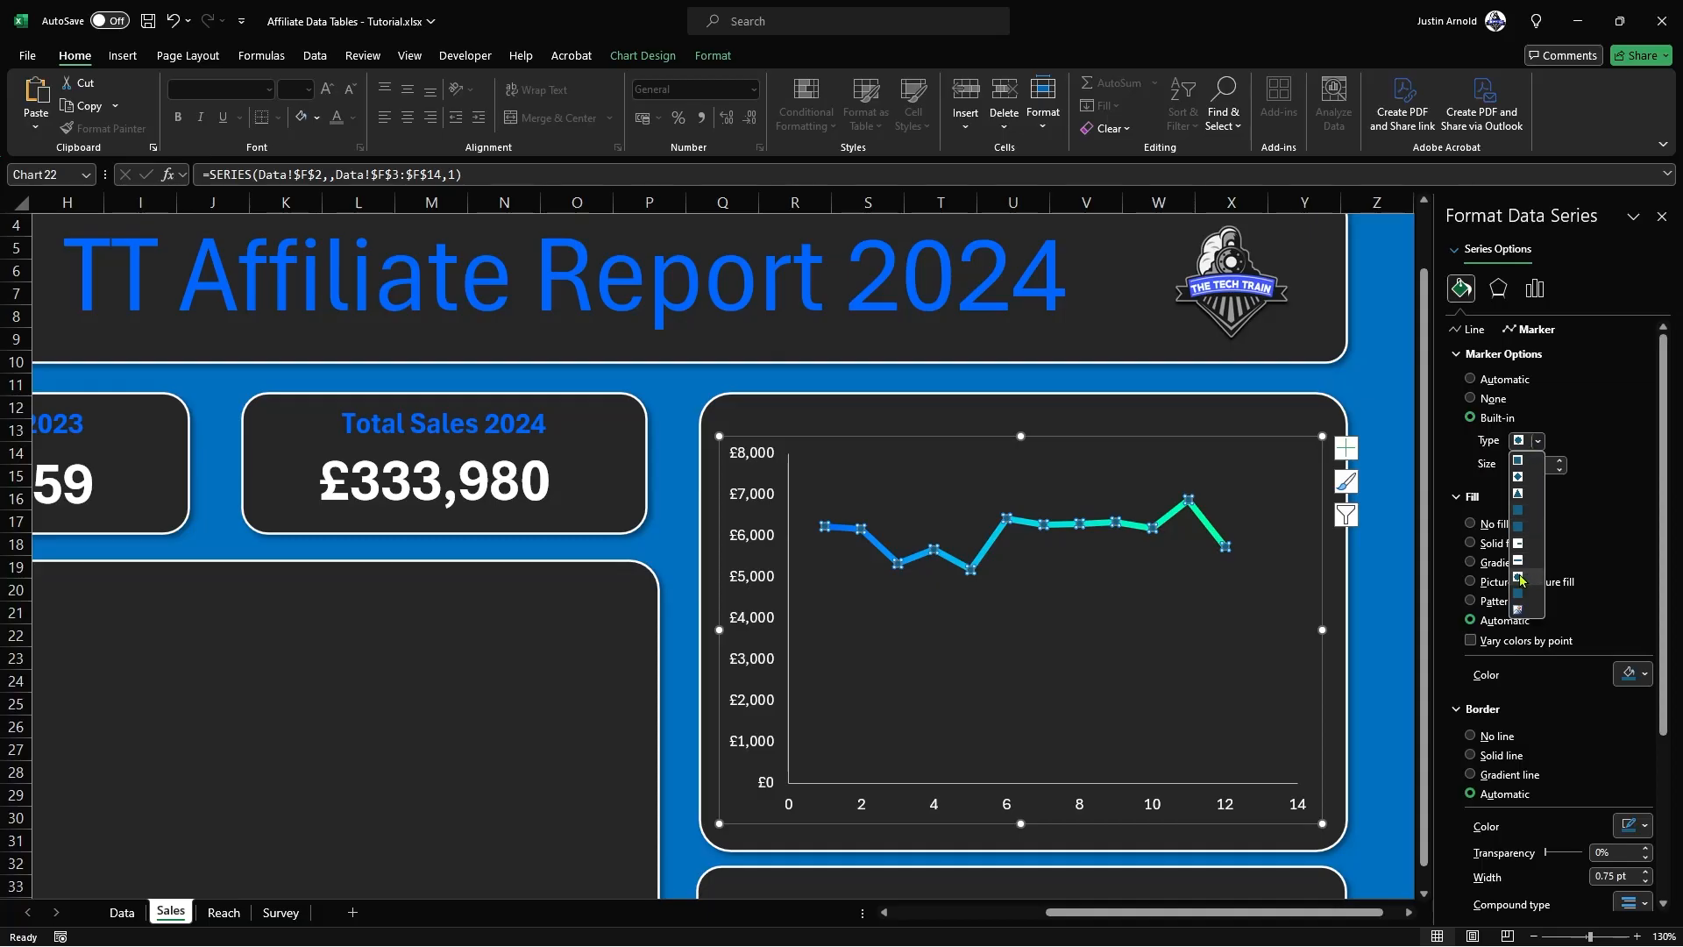
pyautogui.click(1519, 578)
pyautogui.click(1560, 461)
pyautogui.click(1559, 461)
pyautogui.click(1559, 461)
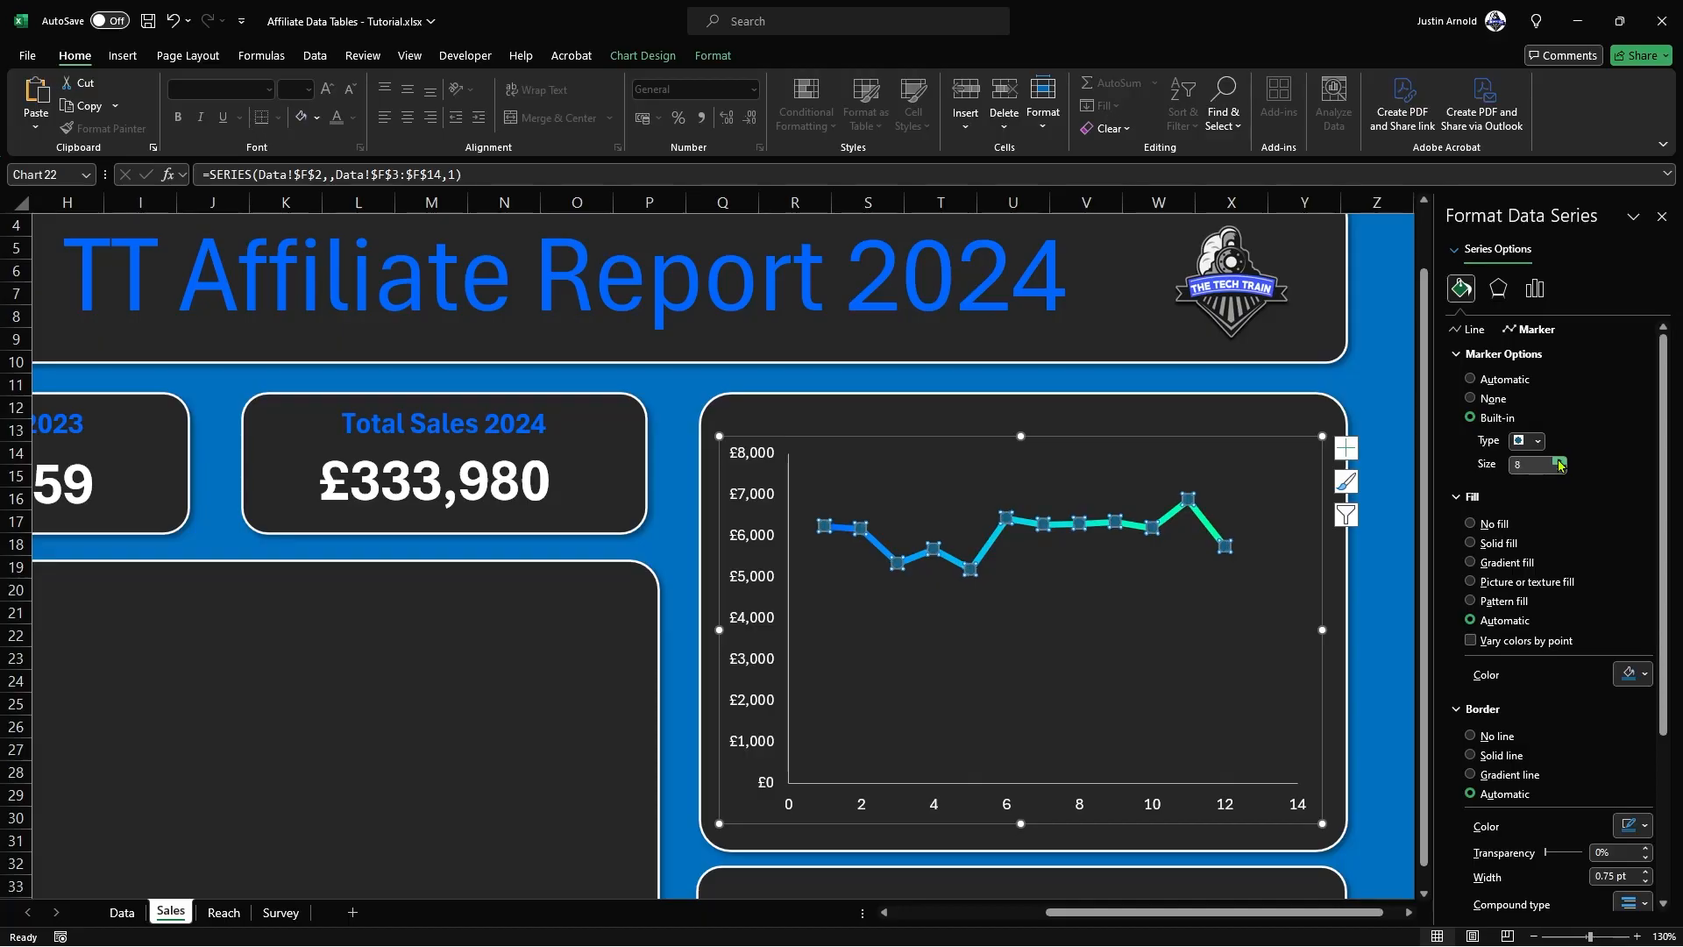
# Step: Set the Profit series' markers to no fill with a solid recent bright green border 1.5 pt wide
pyautogui.click(1471, 524)
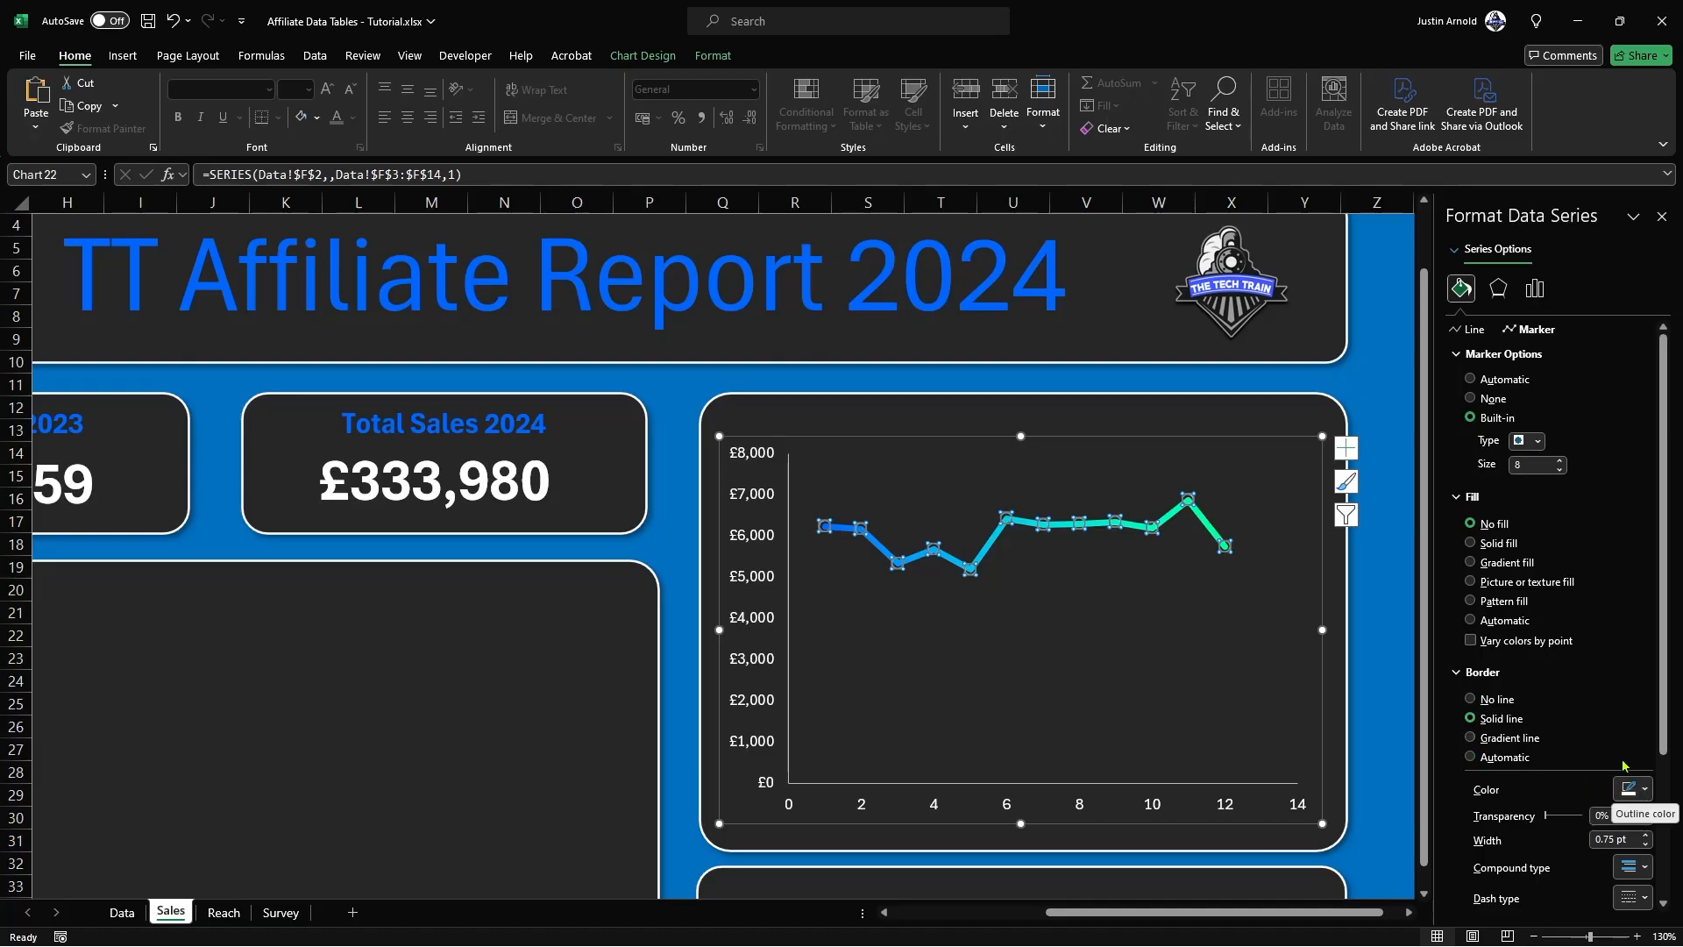
pyautogui.scroll(-3, 1632, 777)
pyautogui.click(1632, 662)
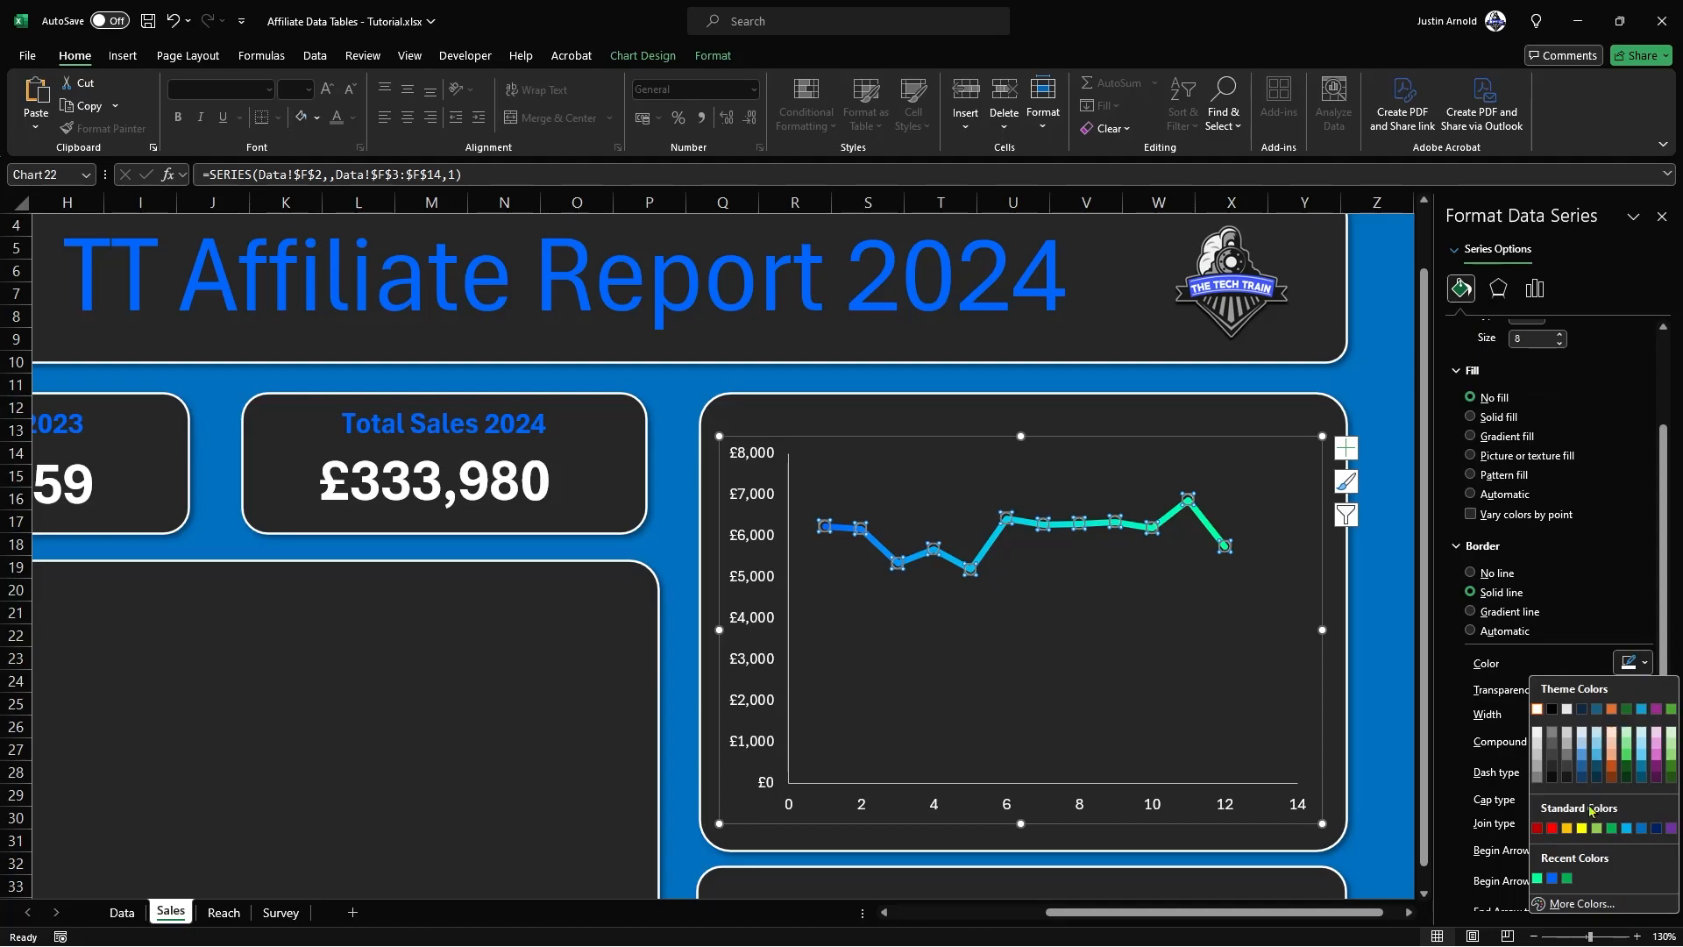
pyautogui.click(1538, 879)
pyautogui.click(1645, 711)
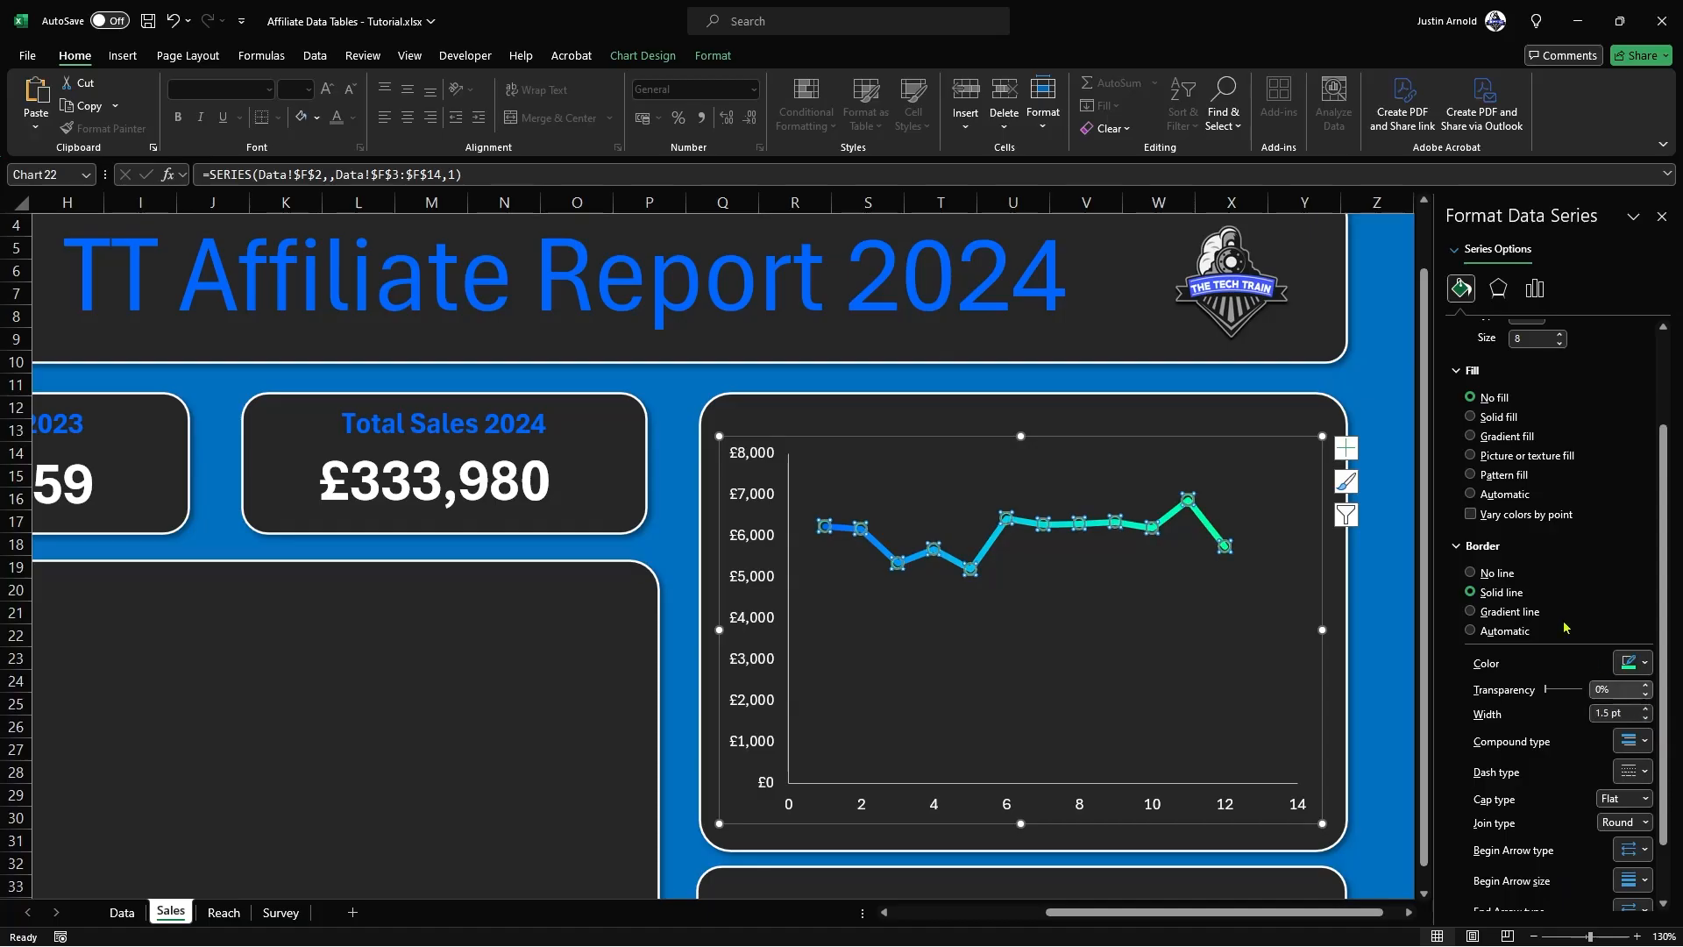
pyautogui.click(1394, 563)
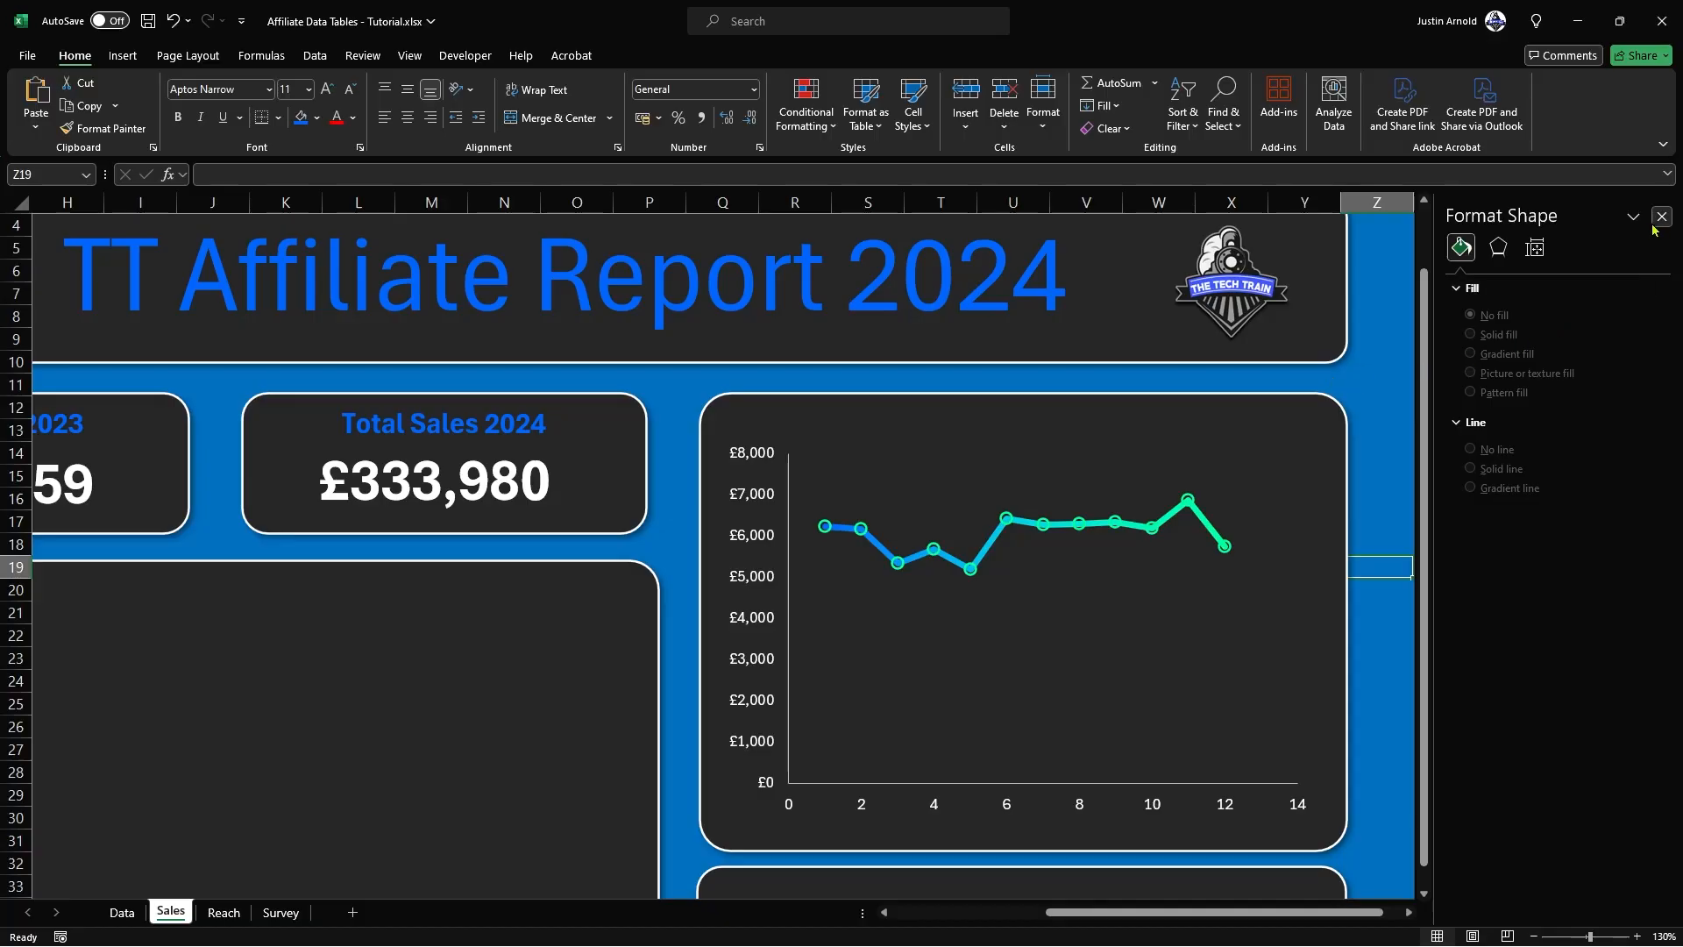
# Step: Fill the Profit series' markers with solid white and close the formatting pane to show the whole dashboard at 100% zoom
pyautogui.click(1376, 520)
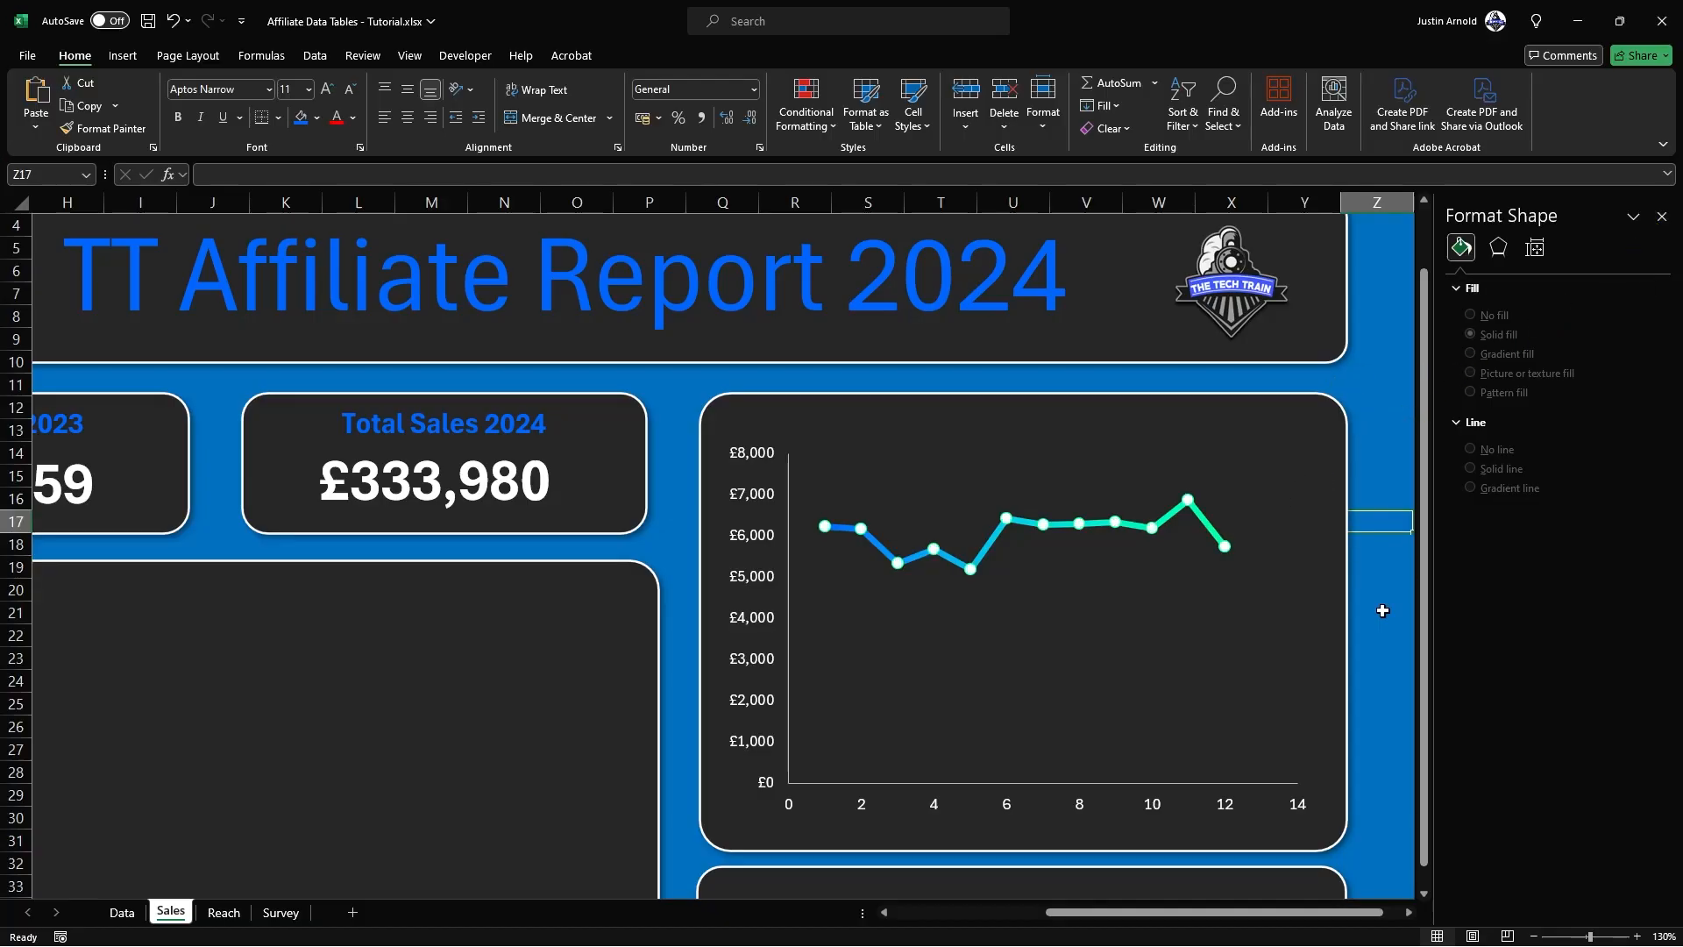
pyautogui.keyDown('ctrl'); pyautogui.scroll(-3, 1365, 568); pyautogui.keyUp('ctrl')
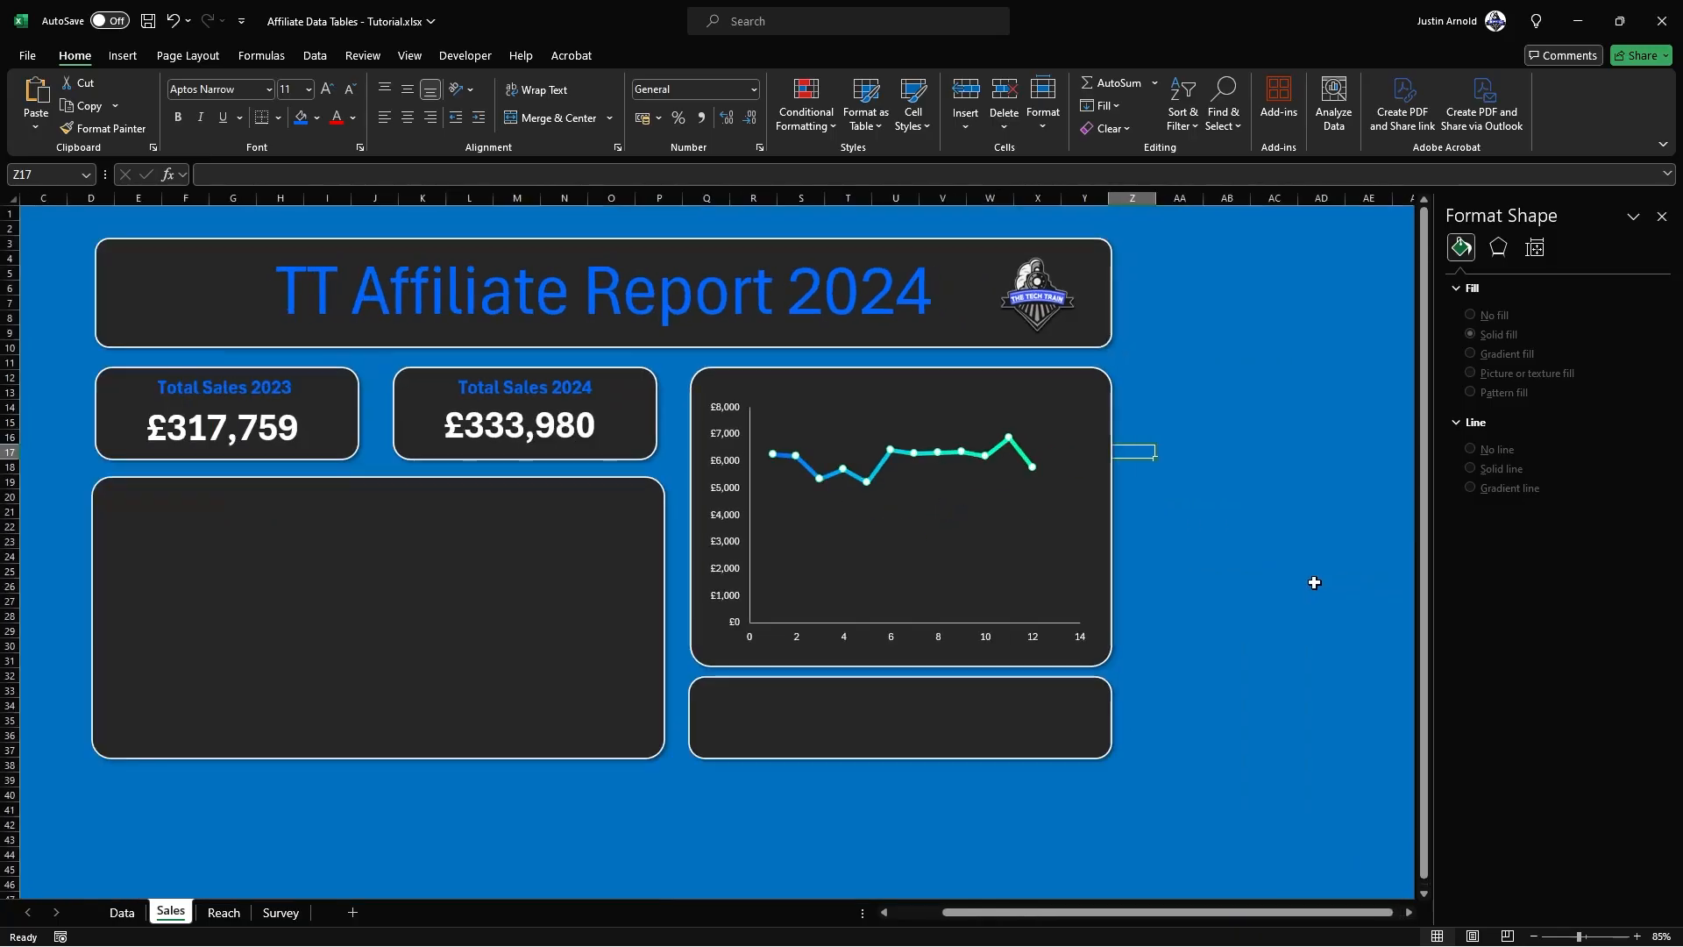
pyautogui.keyDown('ctrl'); pyautogui.scroll(1, 1309, 578); pyautogui.keyUp('ctrl')
pyautogui.moveTo(1101, 912); pyautogui.dragTo(1017, 919)
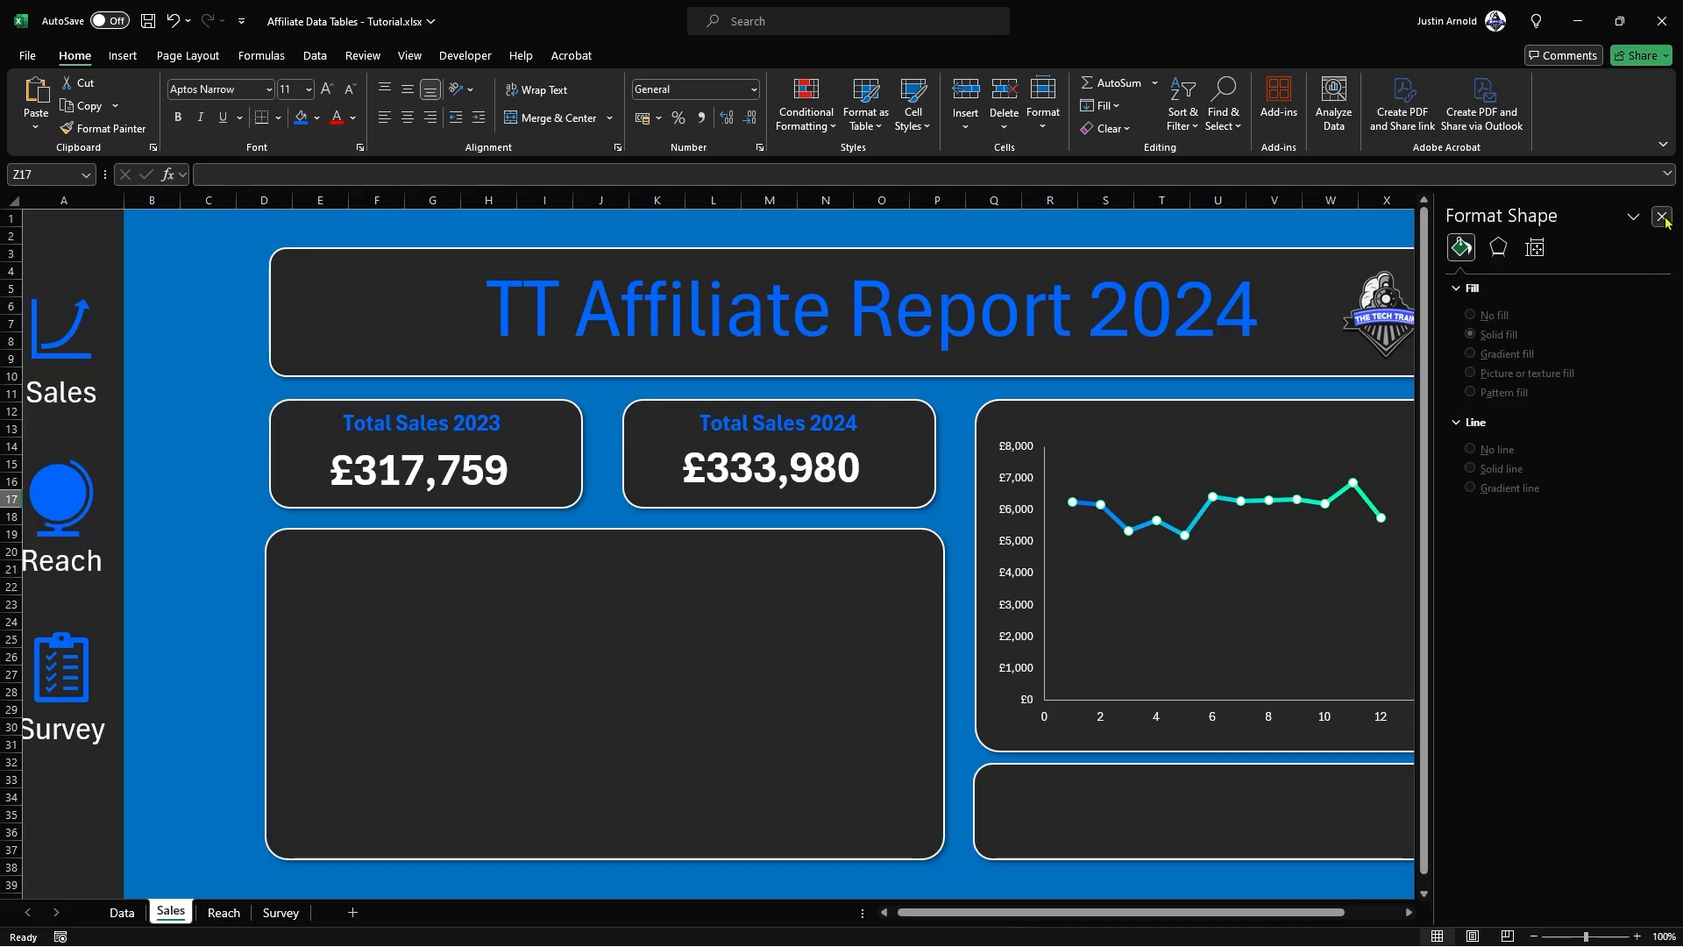
pyautogui.click(1661, 216)
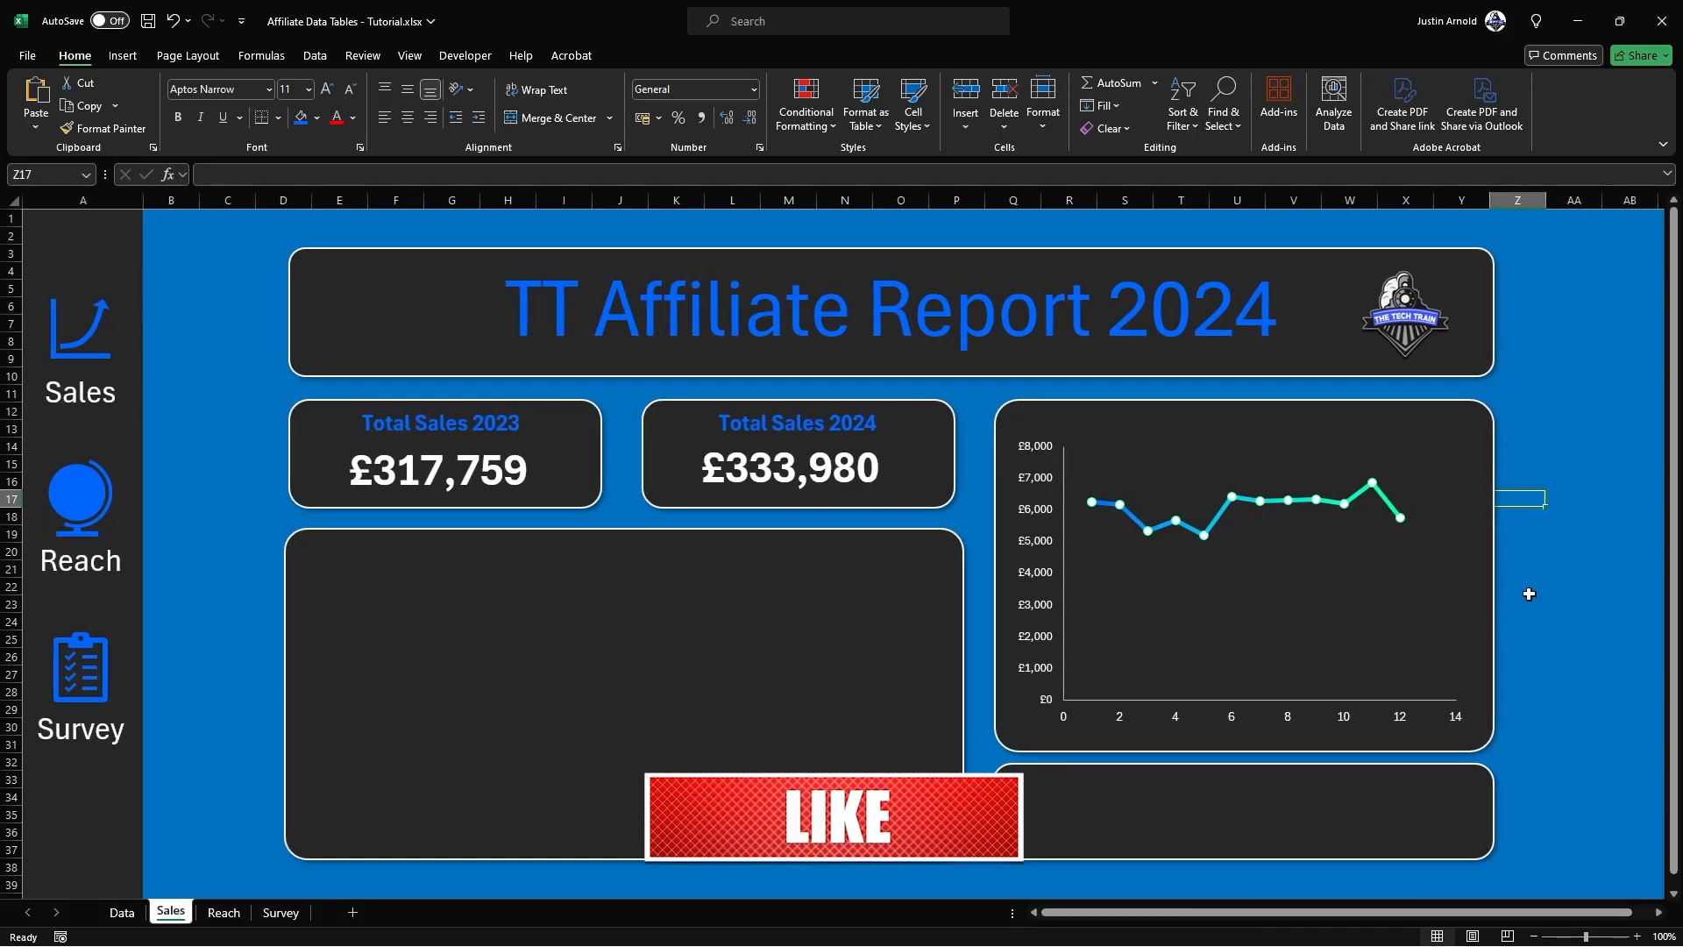
pyautogui.click(1600, 428)
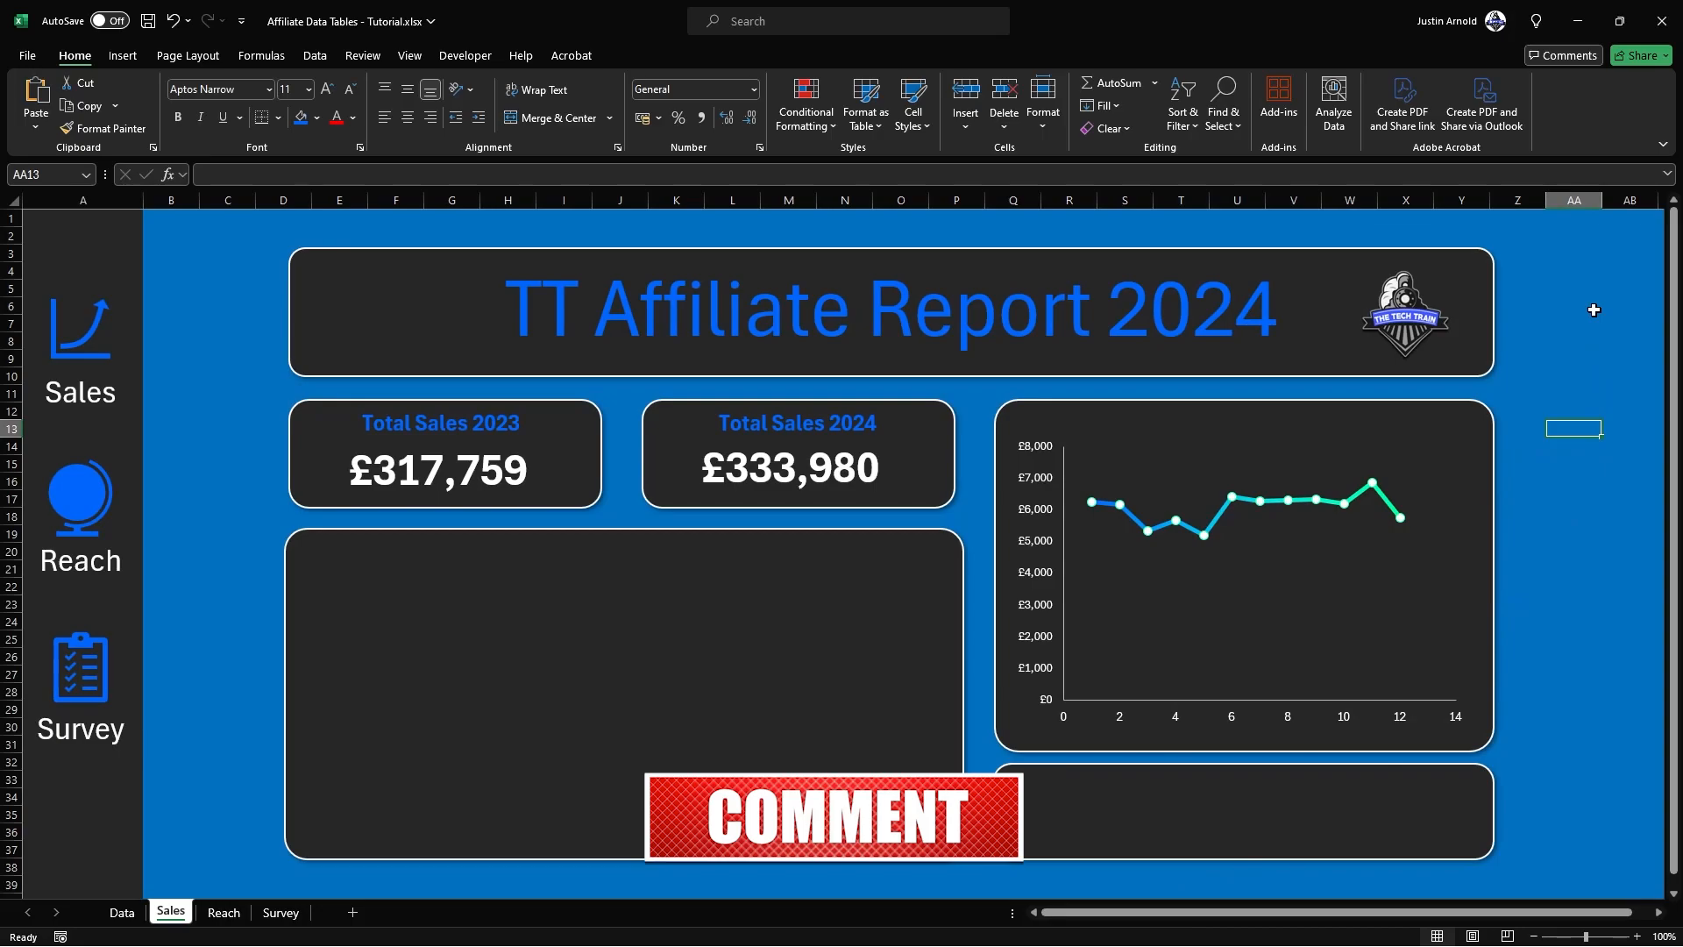
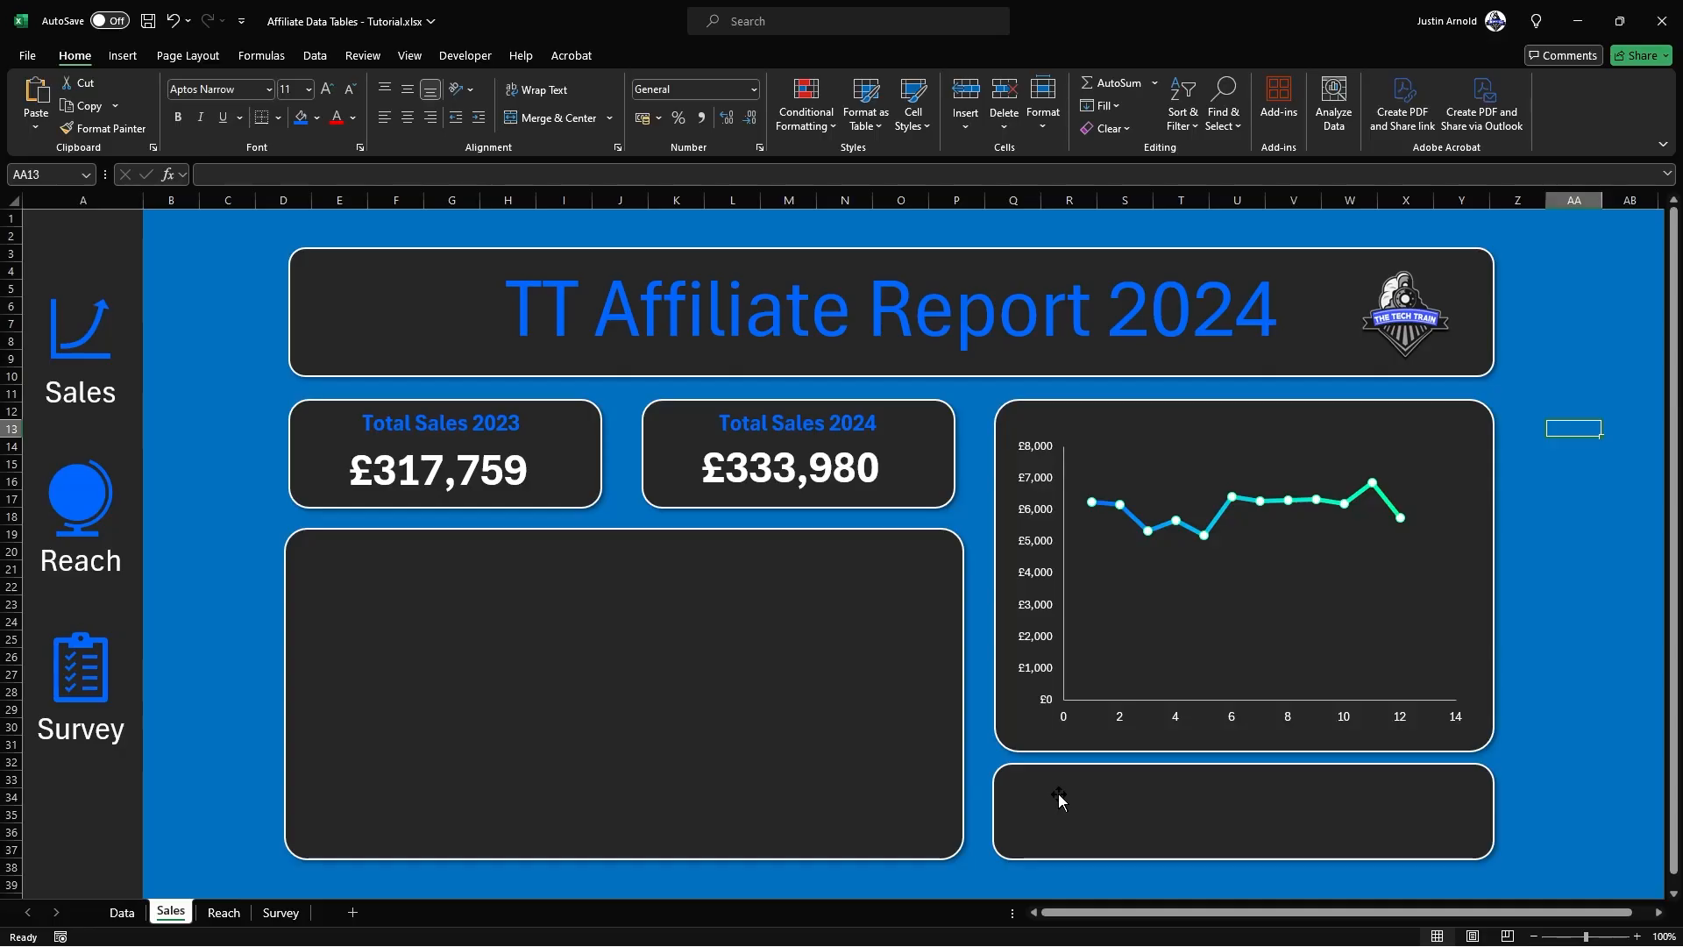
# Step: Shorten the panel behind the profit line chart by raising its bottom edge to about row 28
pyautogui.click(1594, 550)
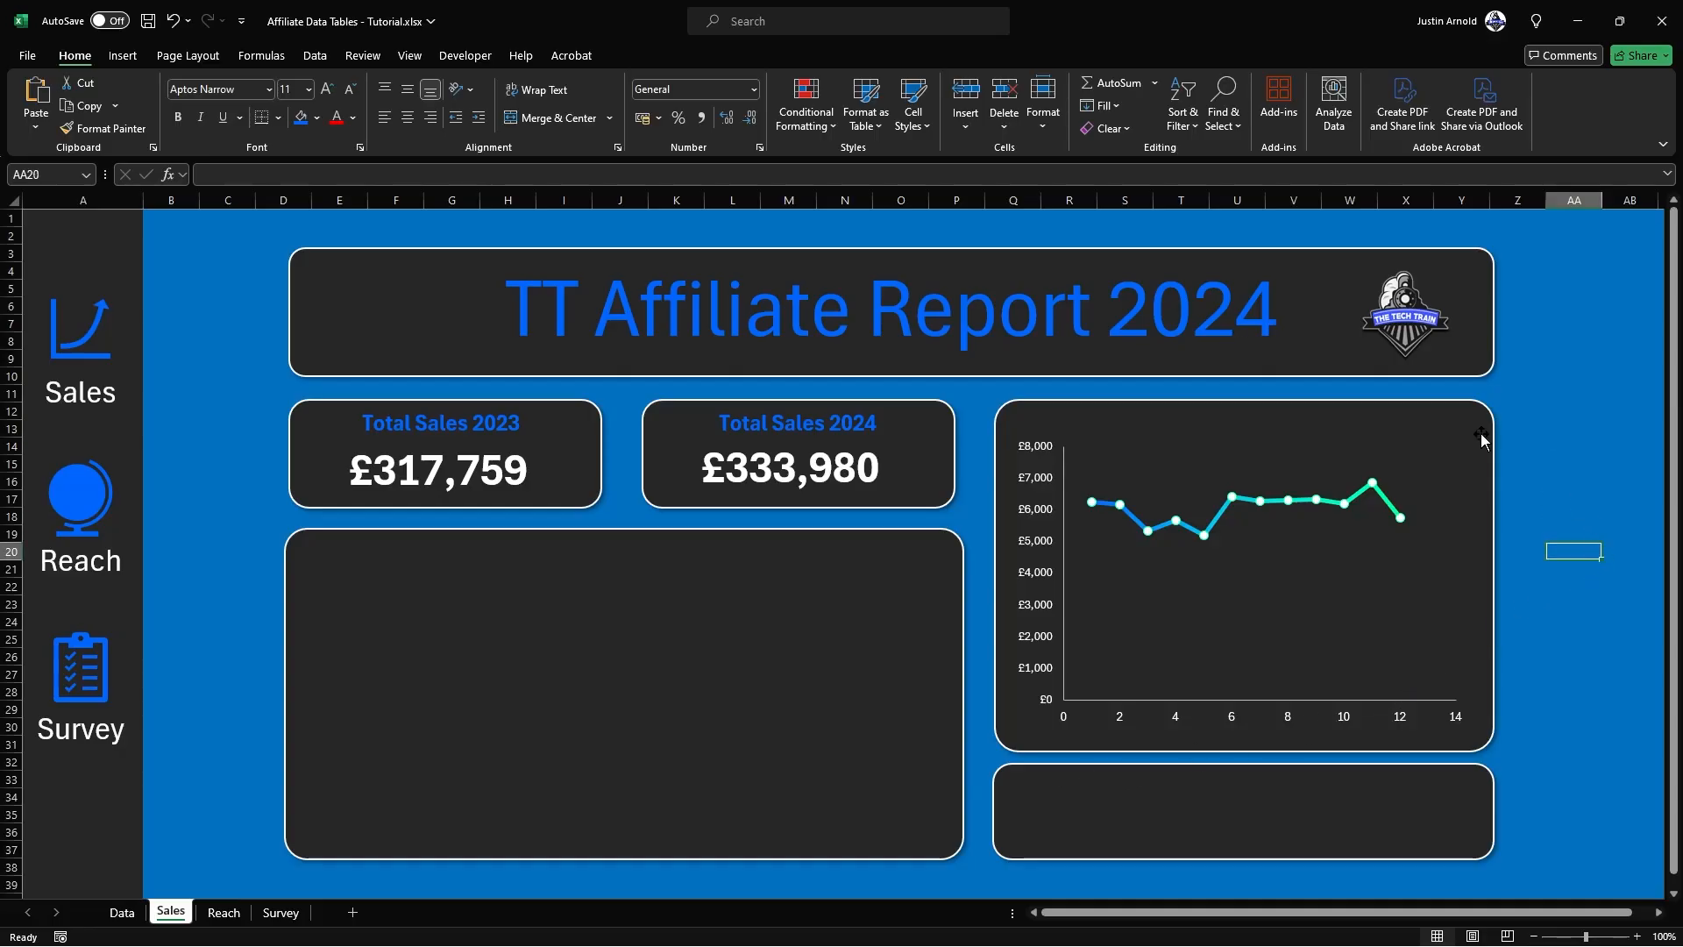
pyautogui.moveTo(1136, 518)
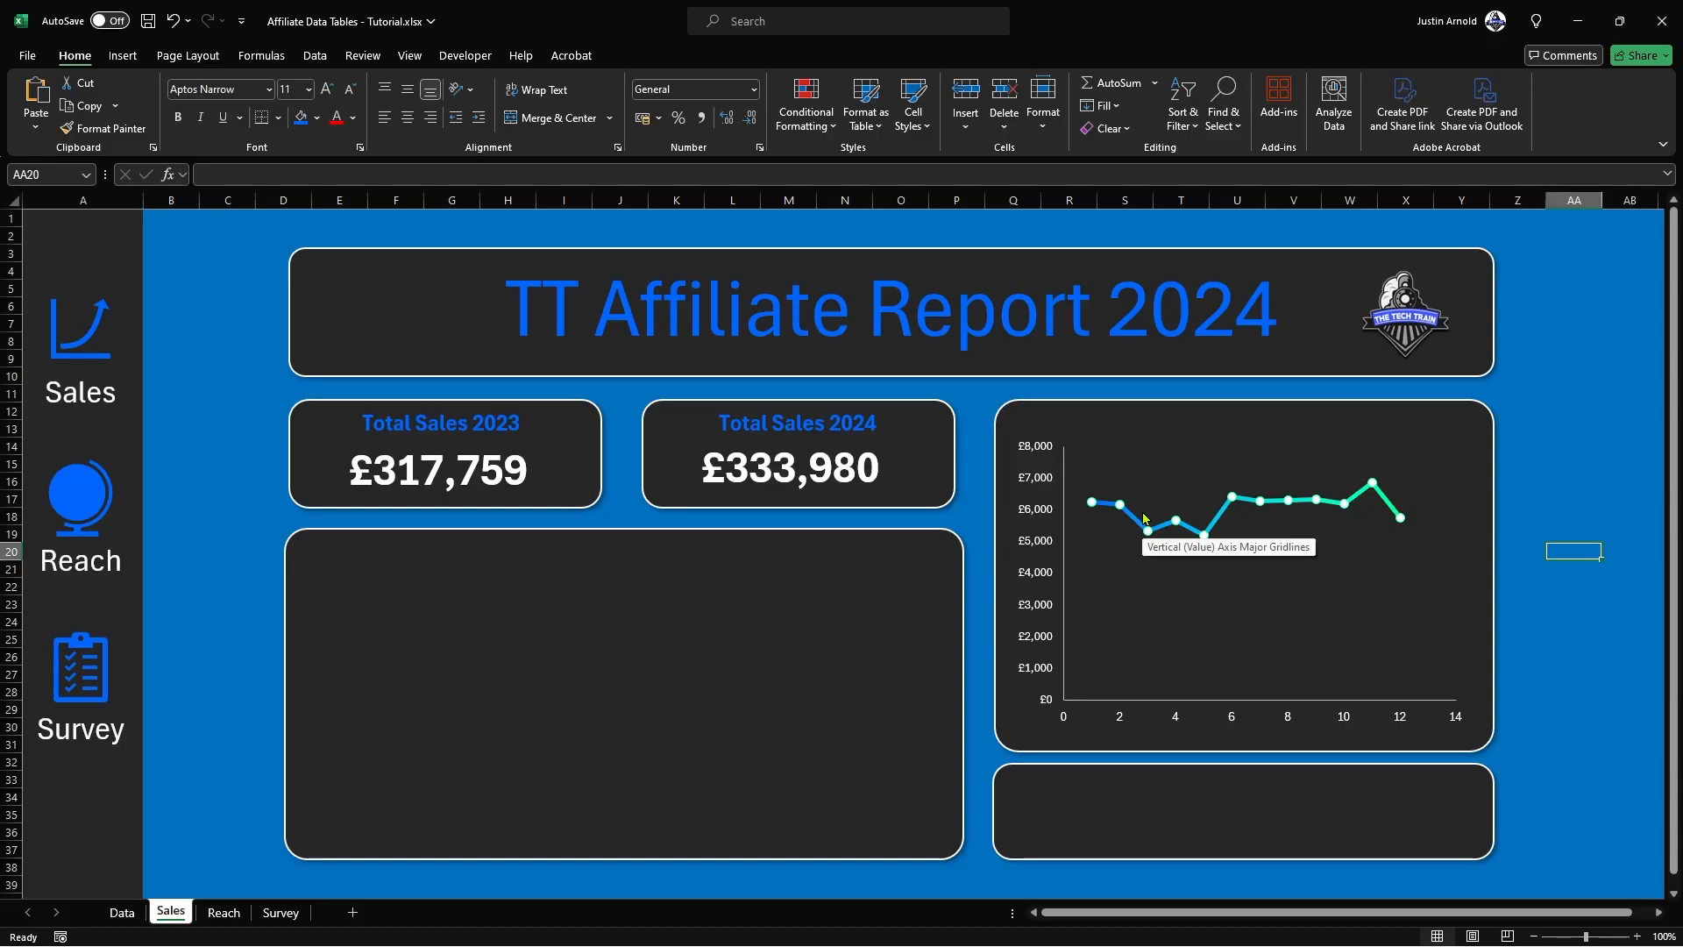
pyautogui.click(1218, 753)
pyautogui.moveTo(1240, 752); pyautogui.dragTo(1239, 699)
# Step: Move the line chart up to fit its shortened panel and extend the small empty panel beneath it upward
pyautogui.click(1242, 653)
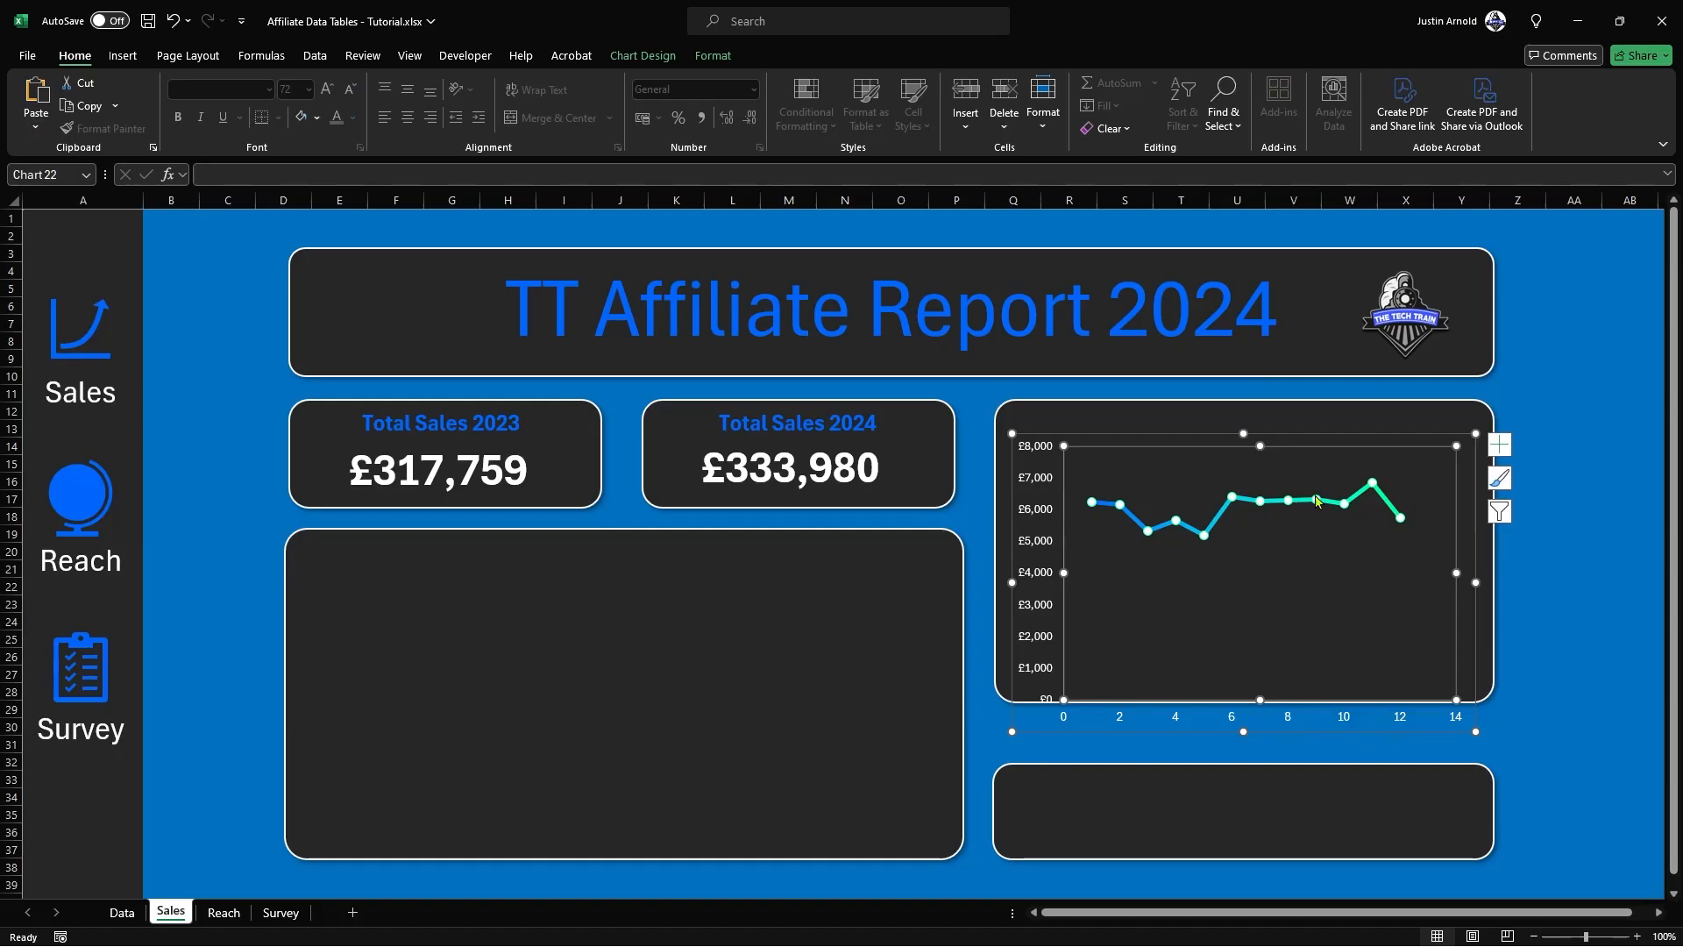
pyautogui.moveTo(1325, 429); pyautogui.dragTo(1283, 403)
pyautogui.click(1239, 489)
pyautogui.click(1089, 831)
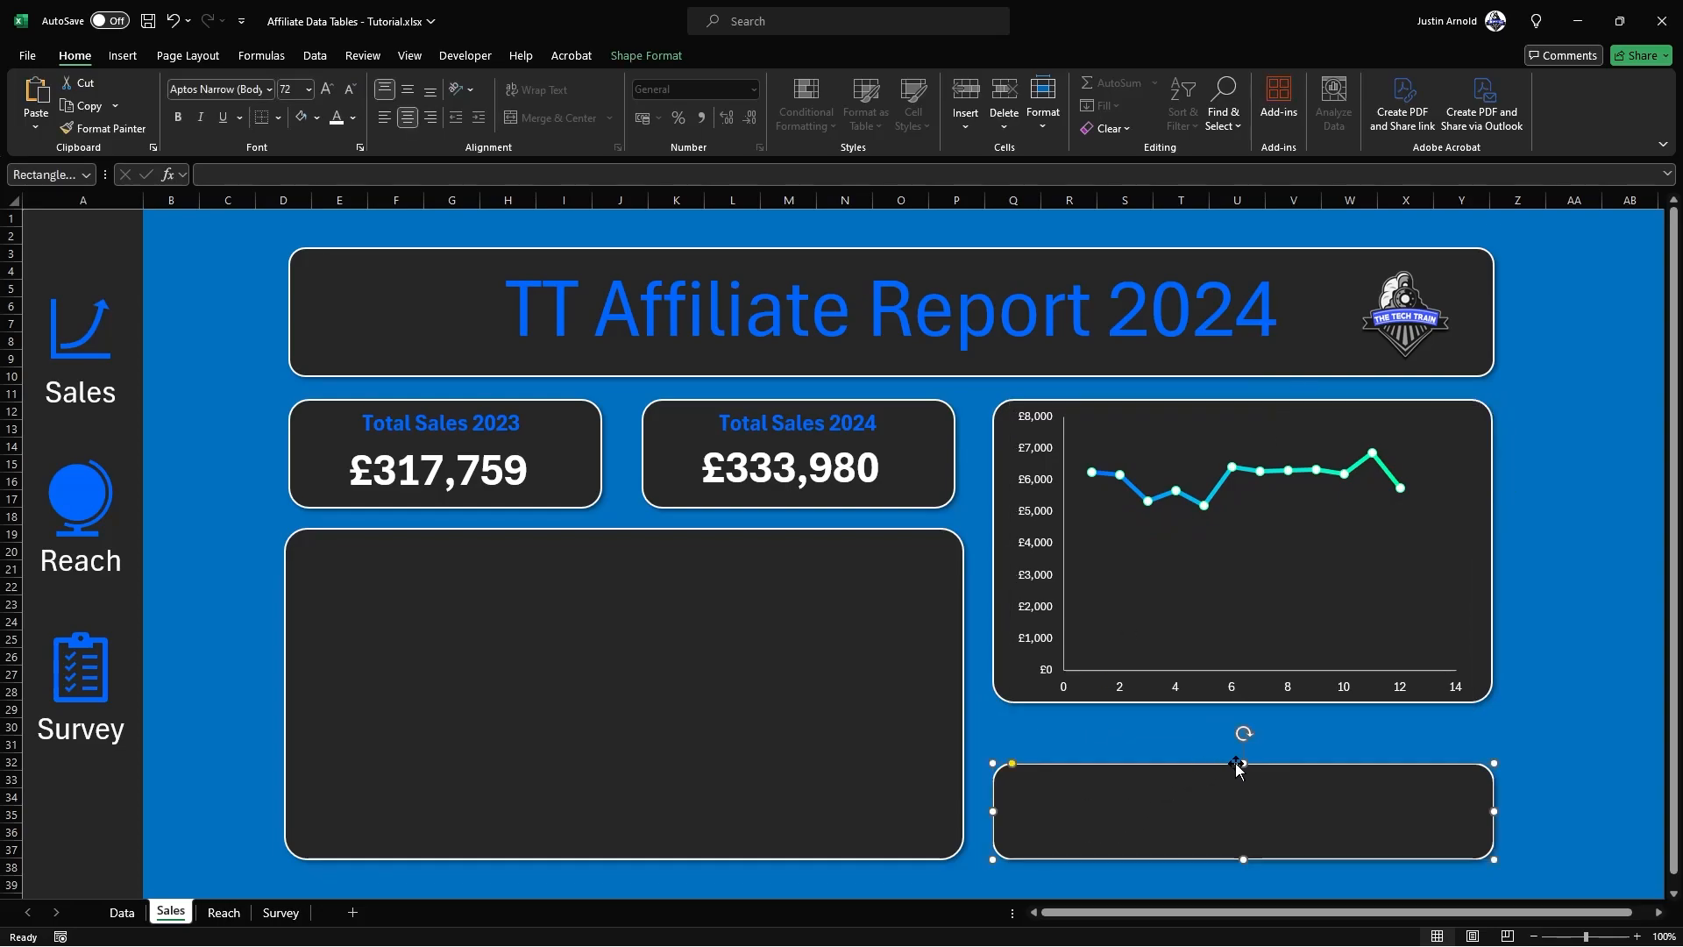
pyautogui.moveTo(1241, 761); pyautogui.dragTo(1241, 714)
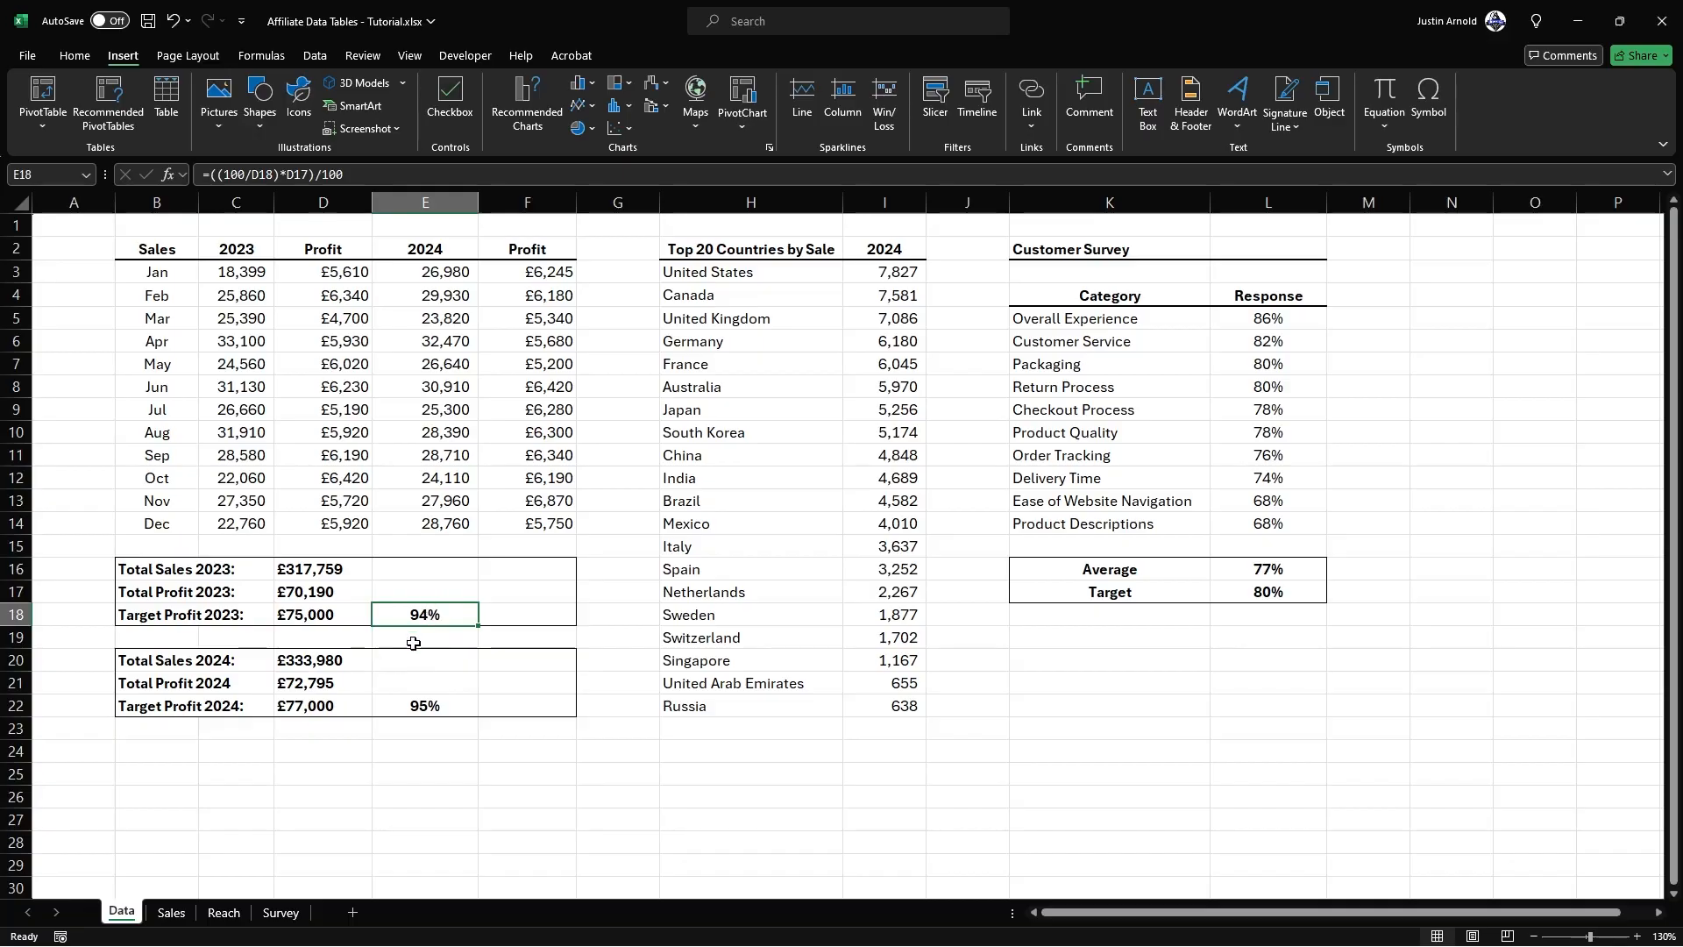
# Step: On the Data sheet, check the target percentage formulas in E22 and E18, and set January's 2023 profit in D3 to £1,610
pyautogui.click(400, 707)
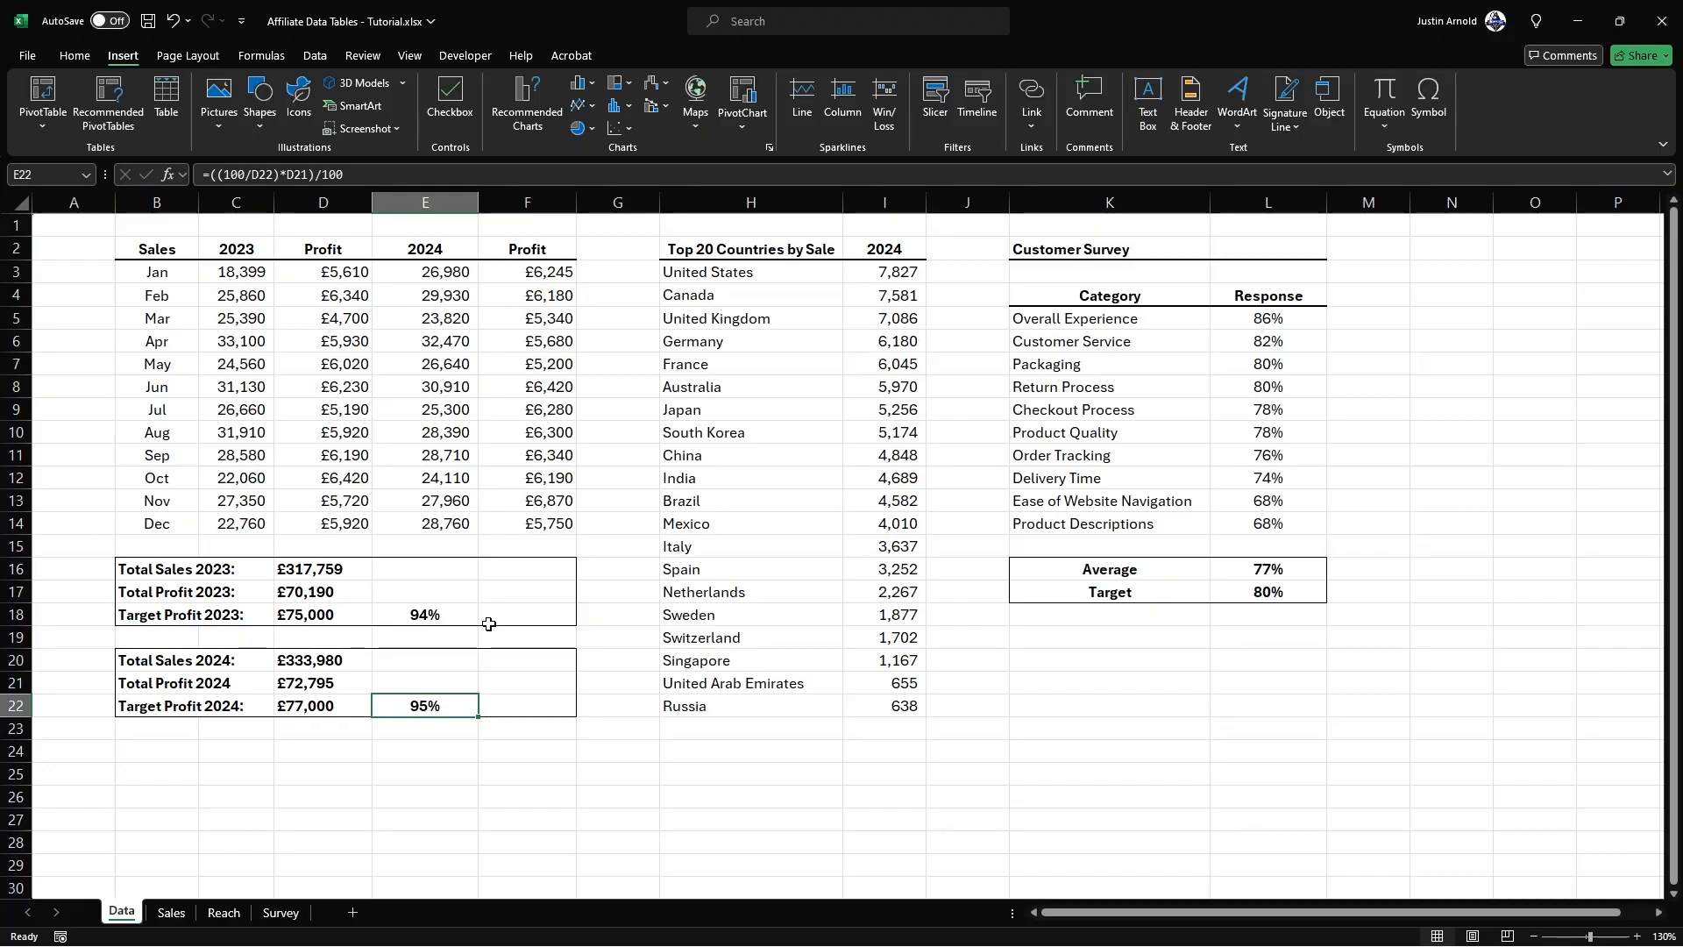
pyautogui.click(423, 613)
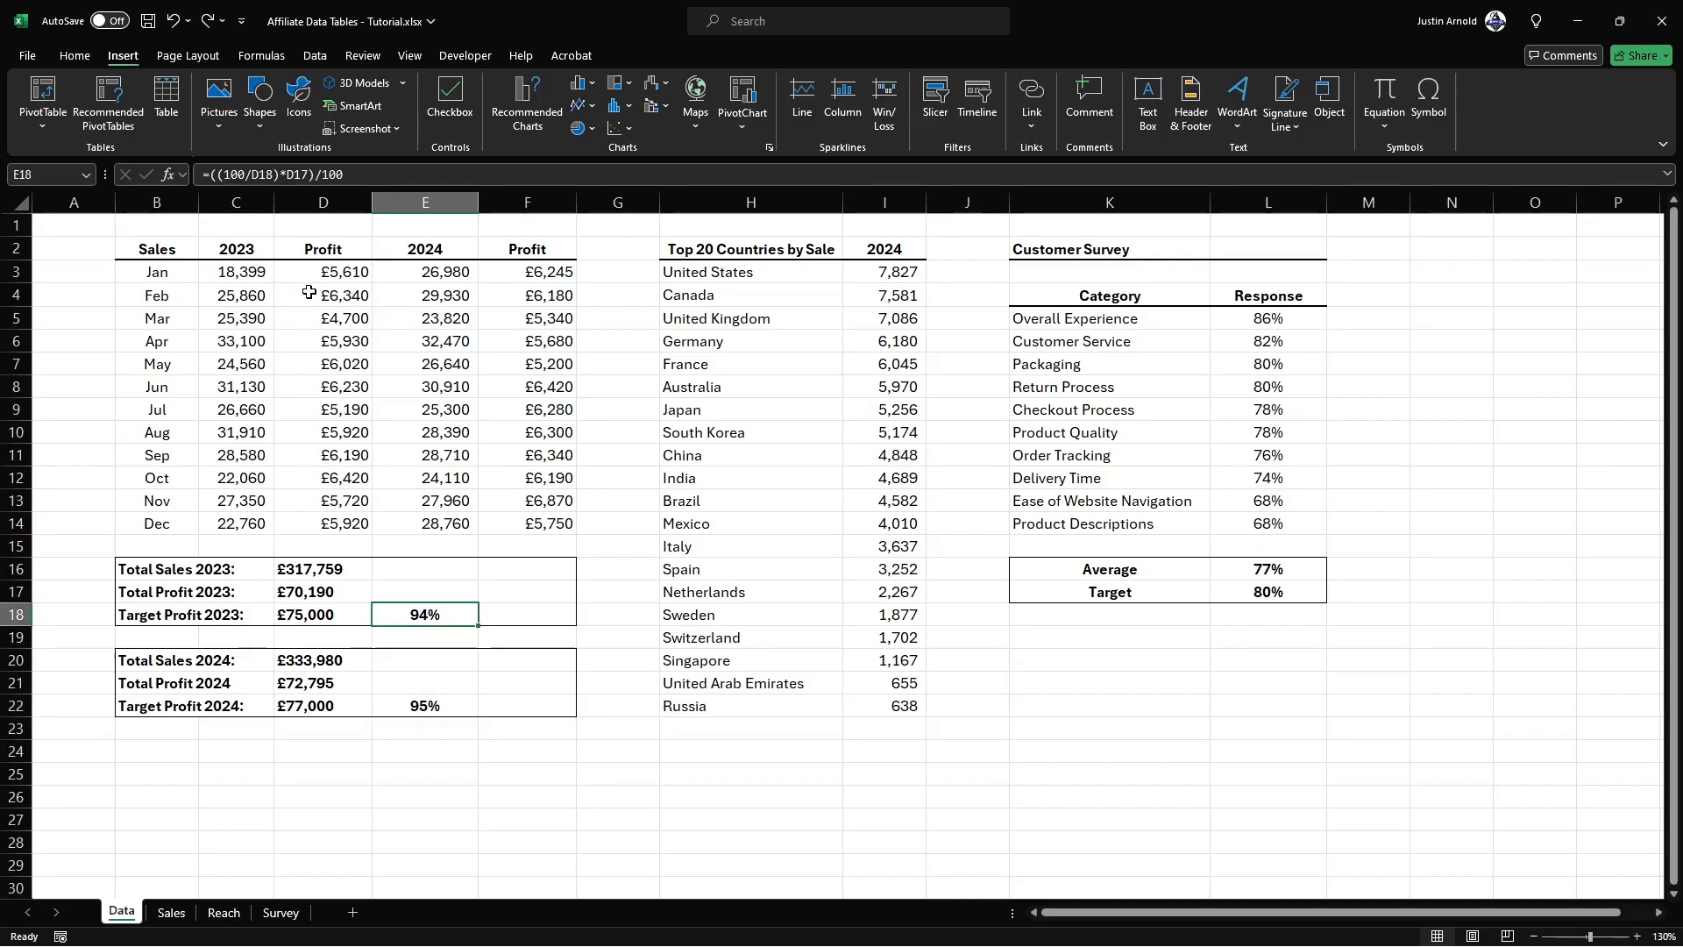
pyautogui.doubleClick(338, 275)
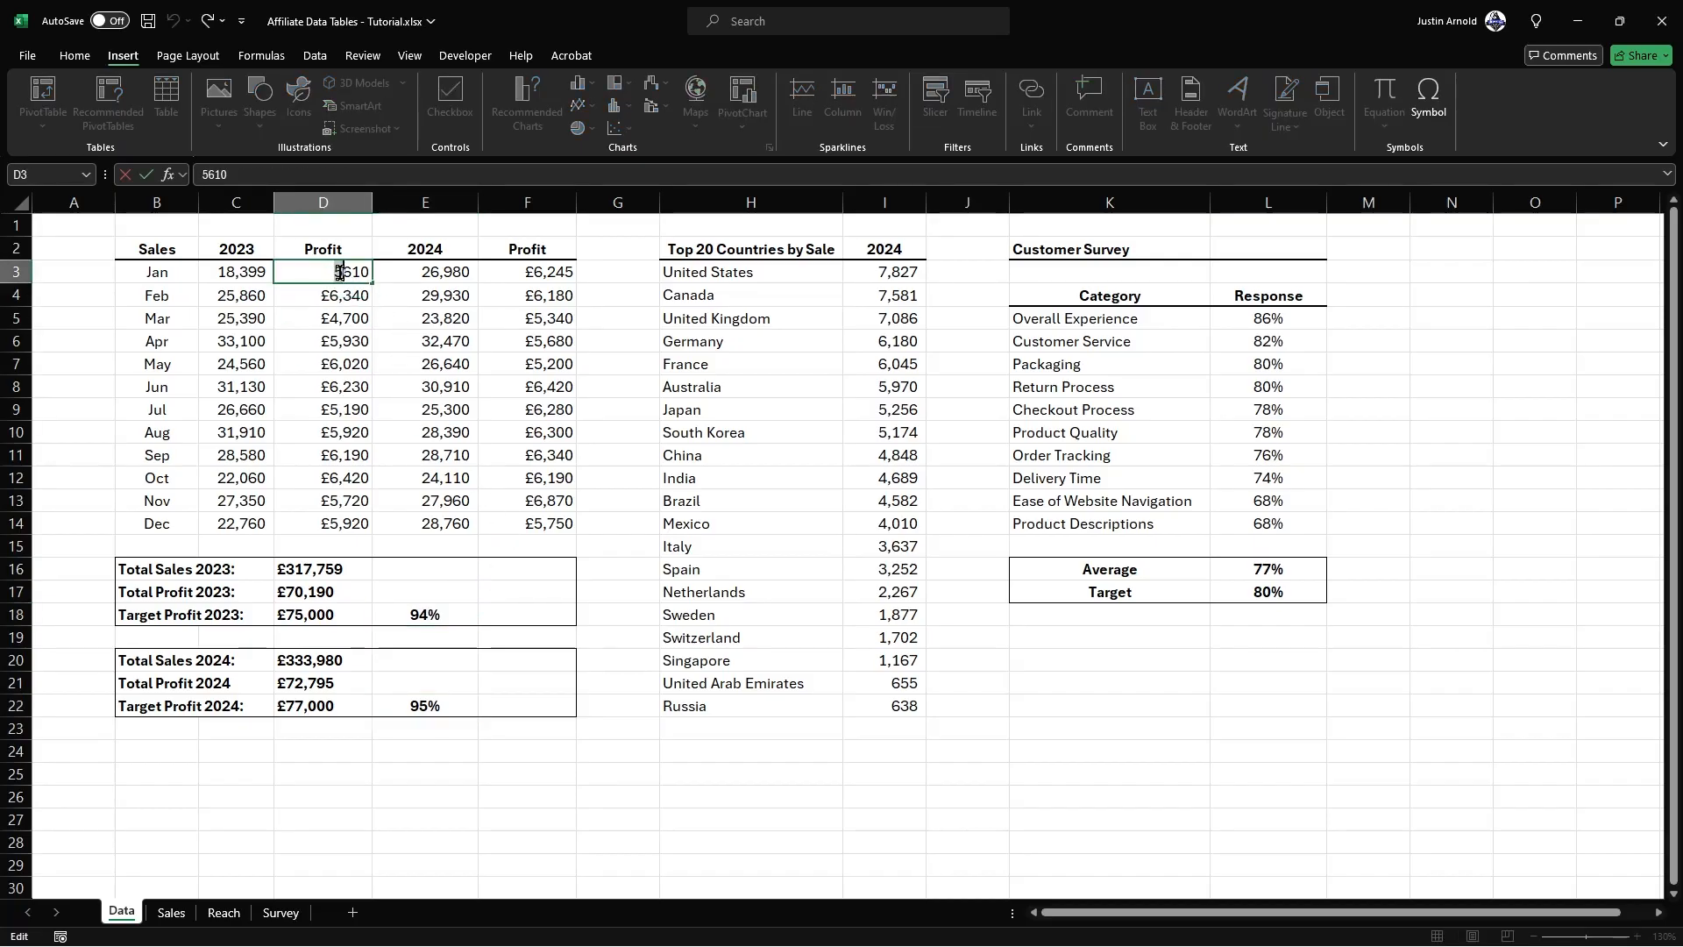
pyautogui.press('Return')
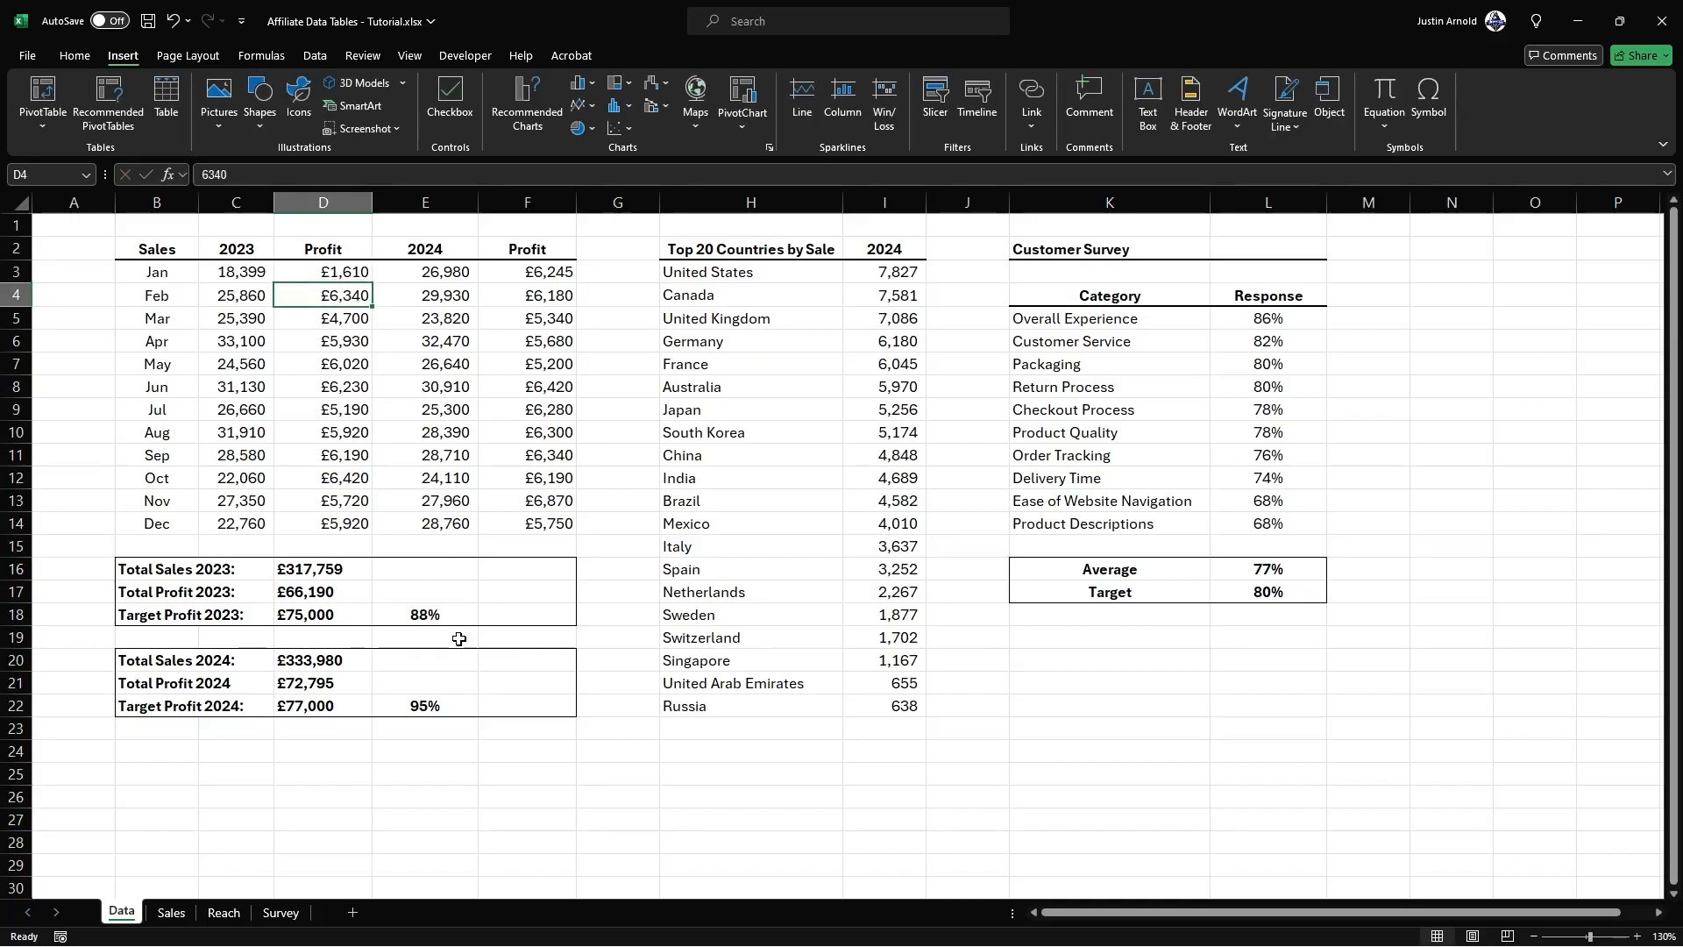
# Step: Insert a Doughnut chart from the two target profit percentages in E18 and E22
pyautogui.click(430, 622)
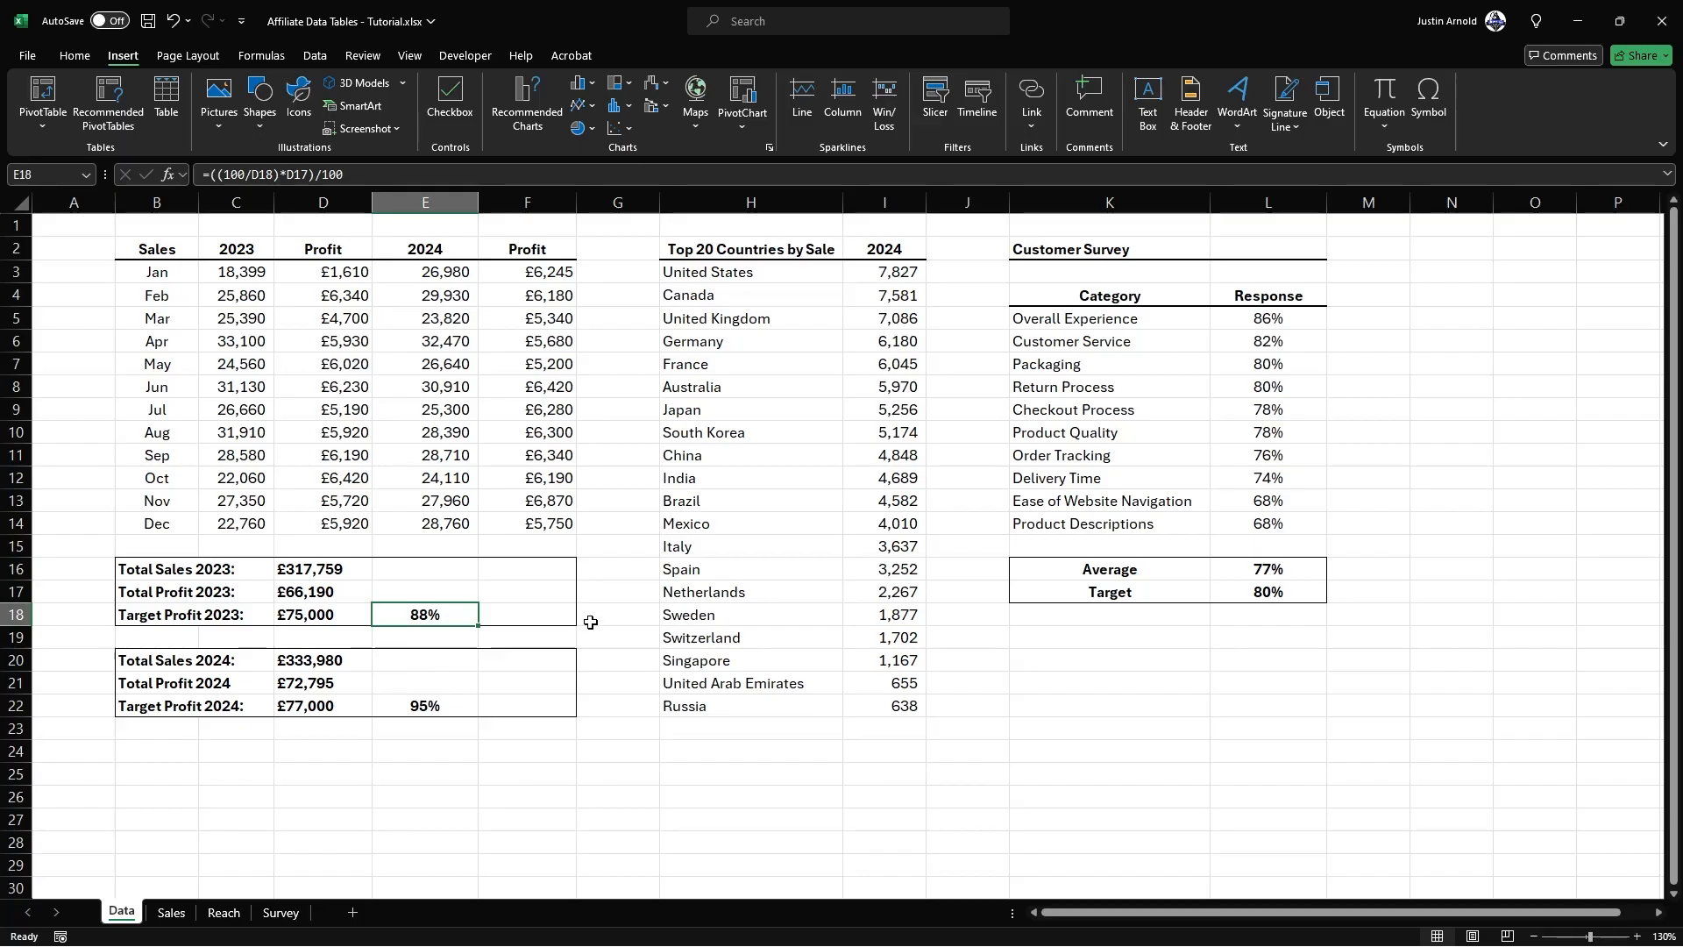
pyautogui.keyDown('ctrl'); pyautogui.click(406, 710); pyautogui.keyUp('ctrl')
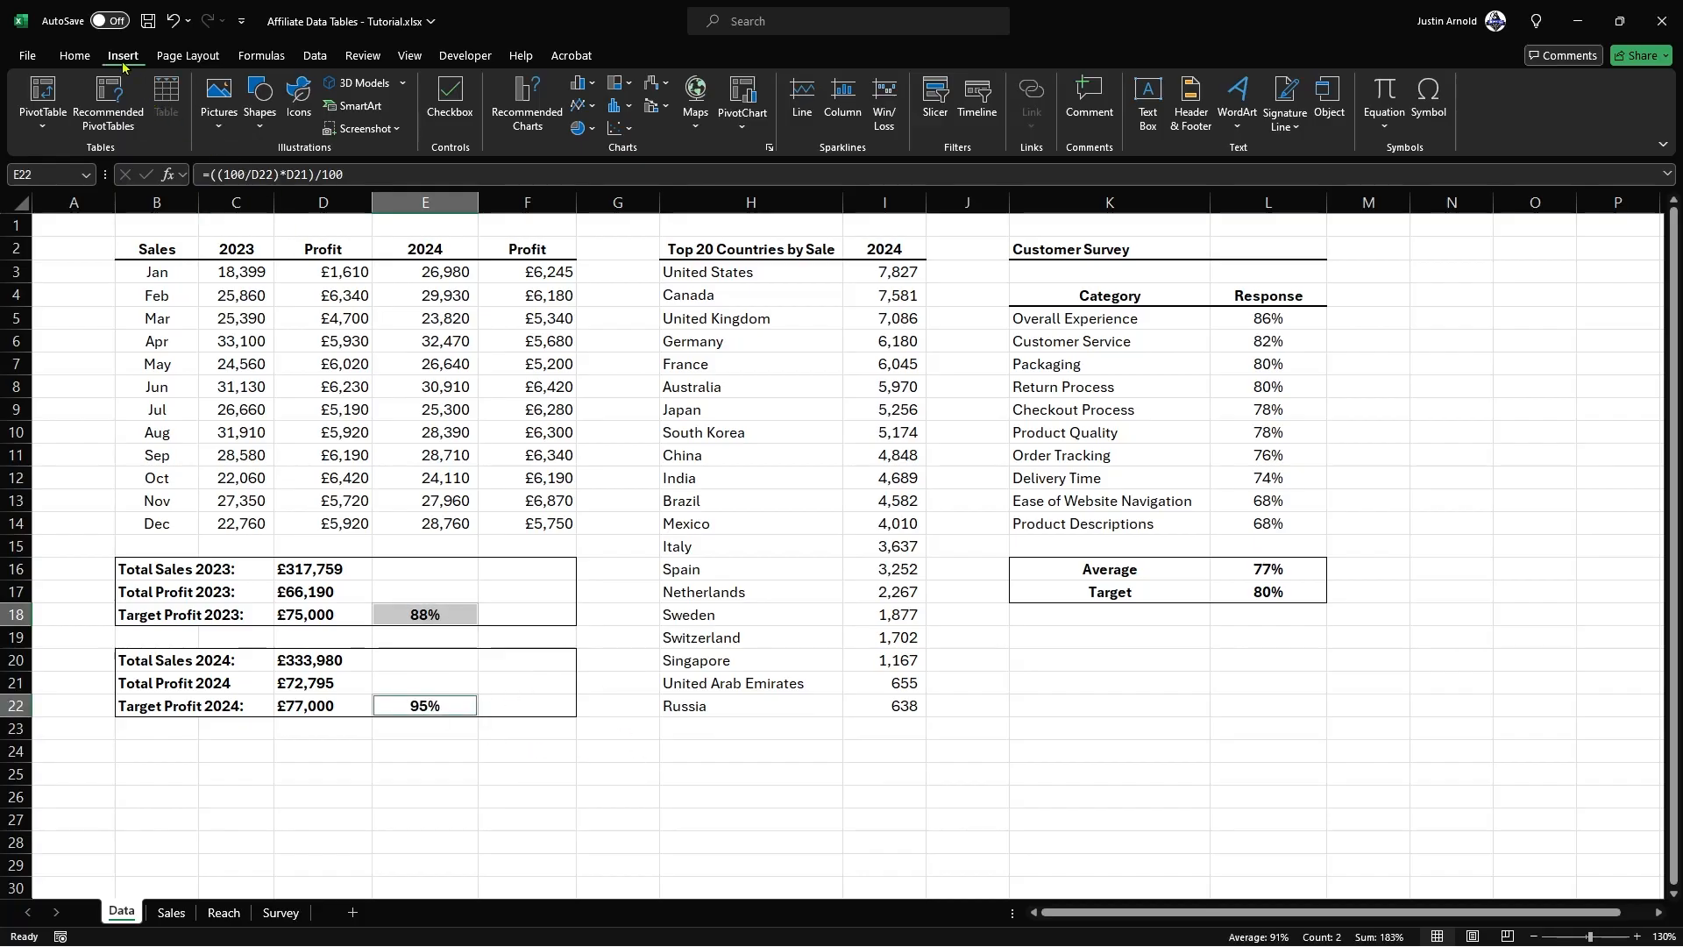
pyautogui.click(530, 100)
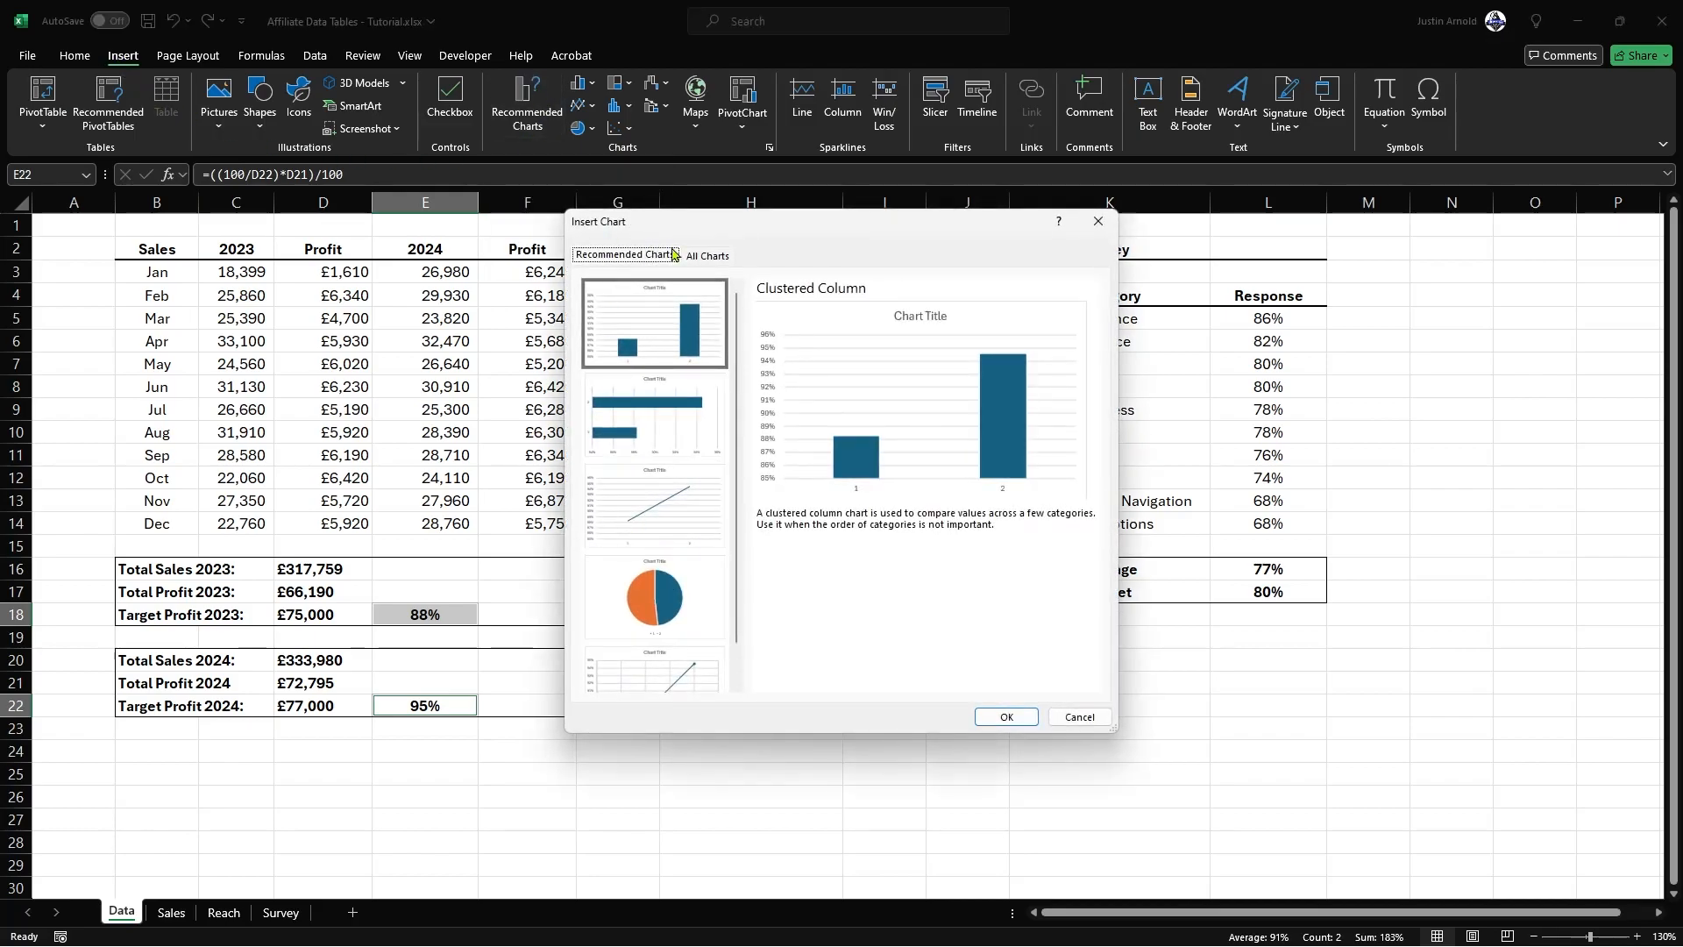
pyautogui.click(712, 265)
pyautogui.click(618, 372)
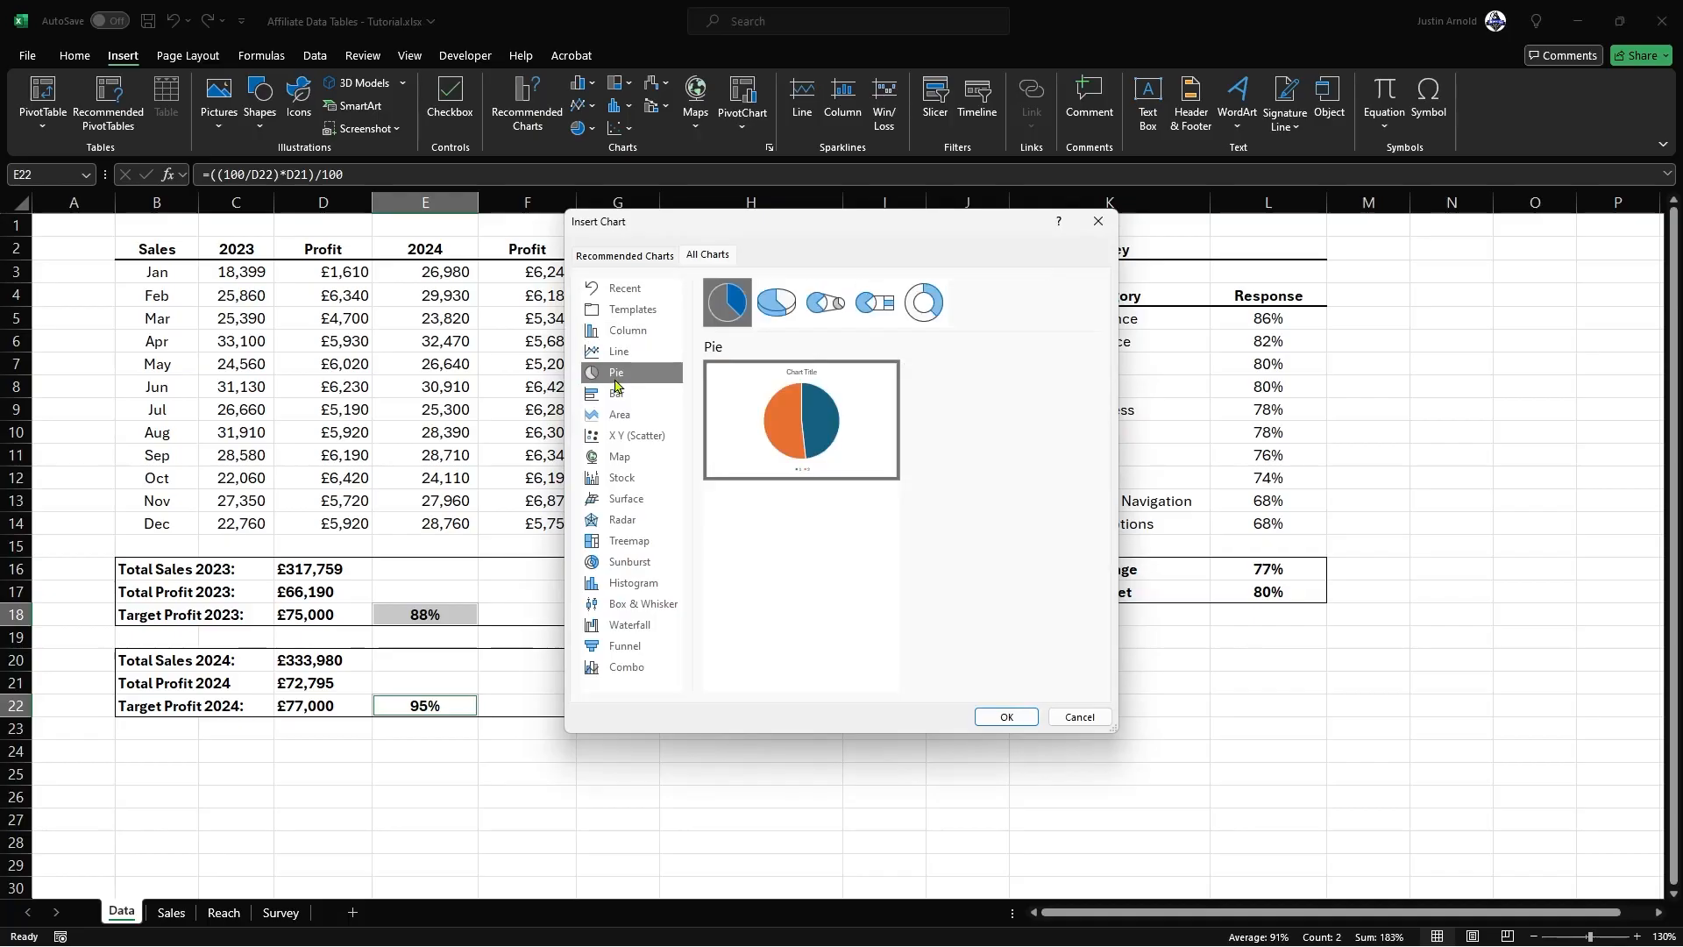
pyautogui.click(923, 305)
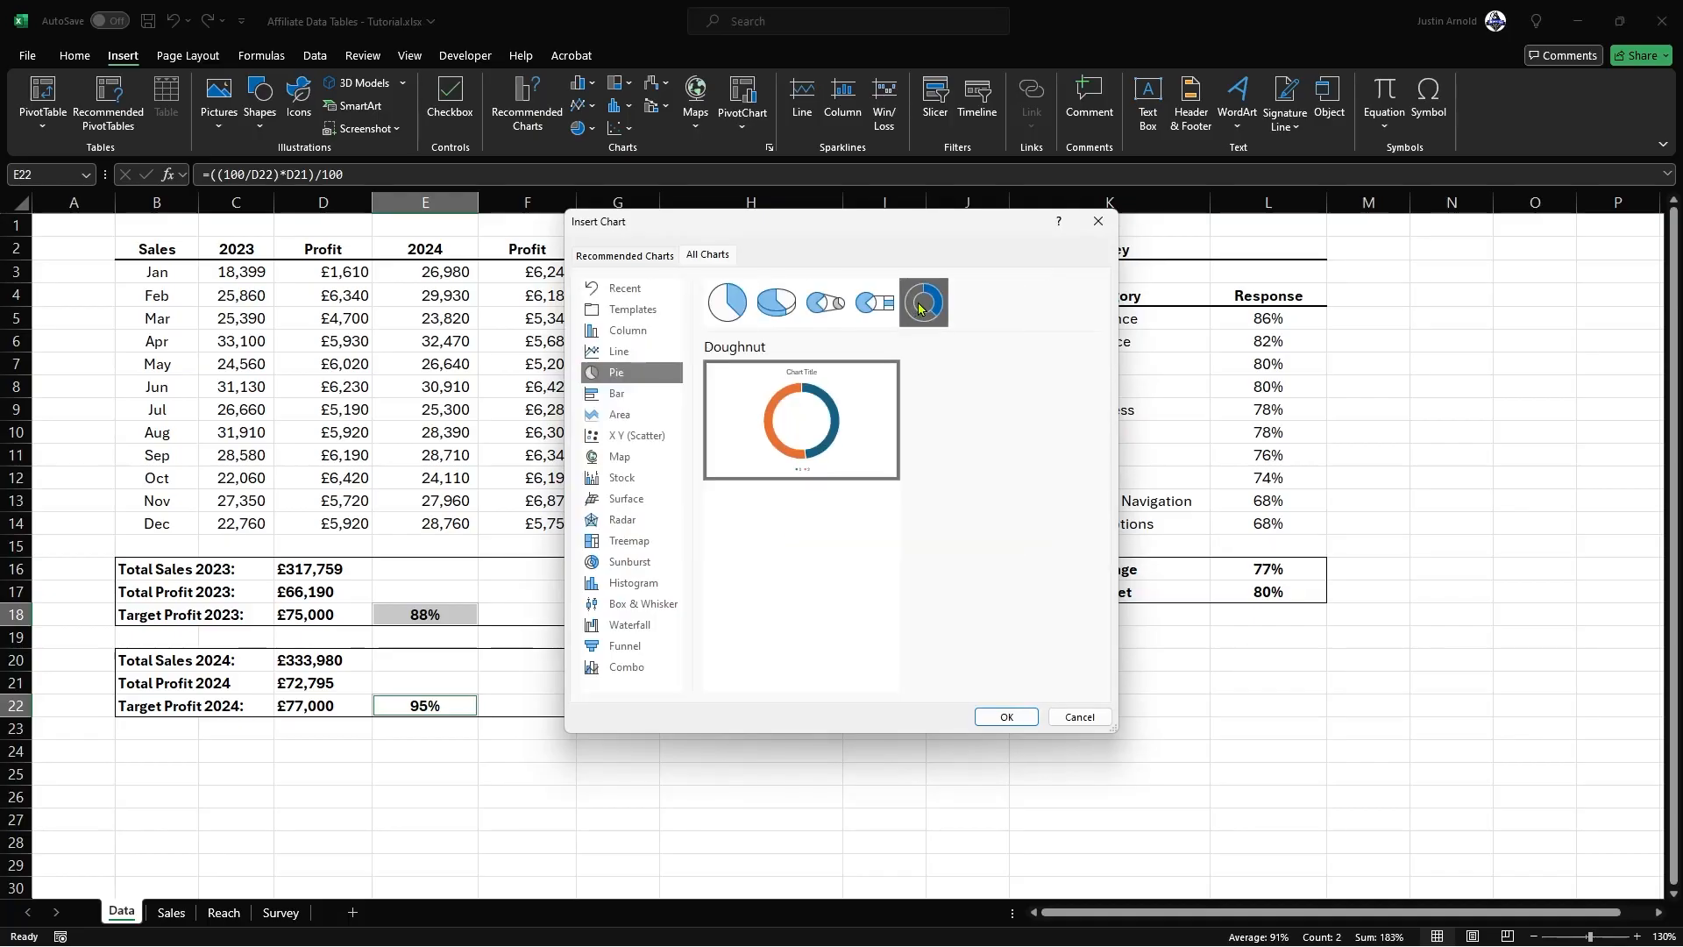
pyautogui.click(1010, 717)
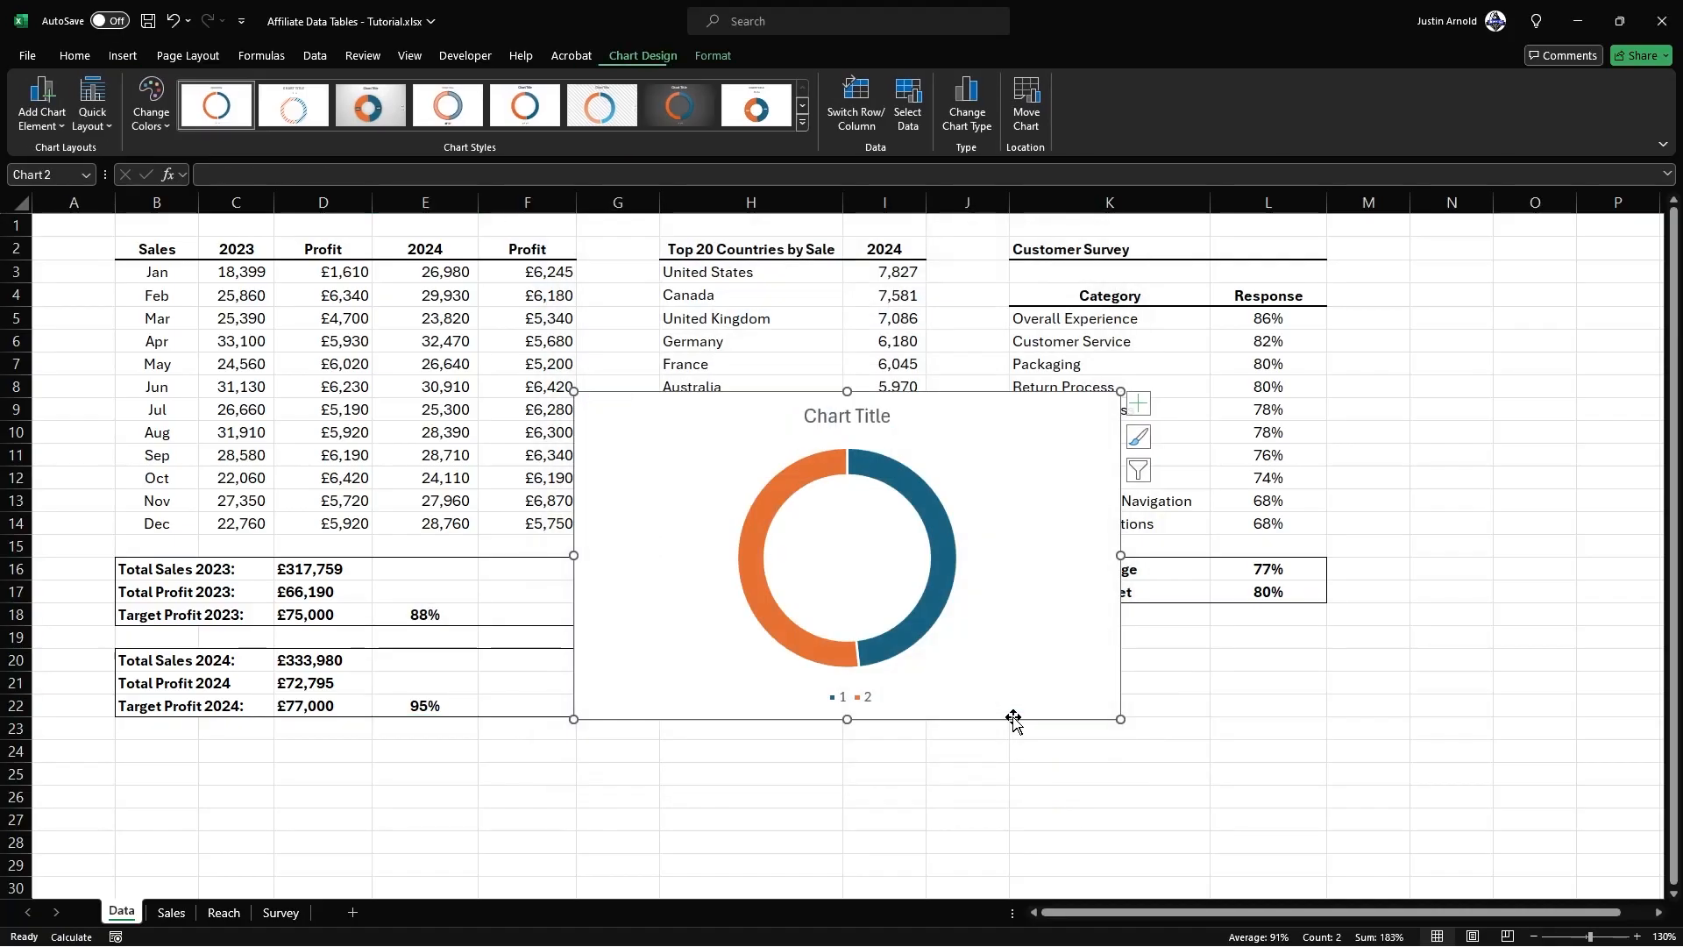
# Step: Cut the doughnut chart from the Data sheet, paste it onto the Sales sheet and place it over the dashboard's middle
pyautogui.moveTo(1022, 465); pyautogui.dragTo(894, 453)
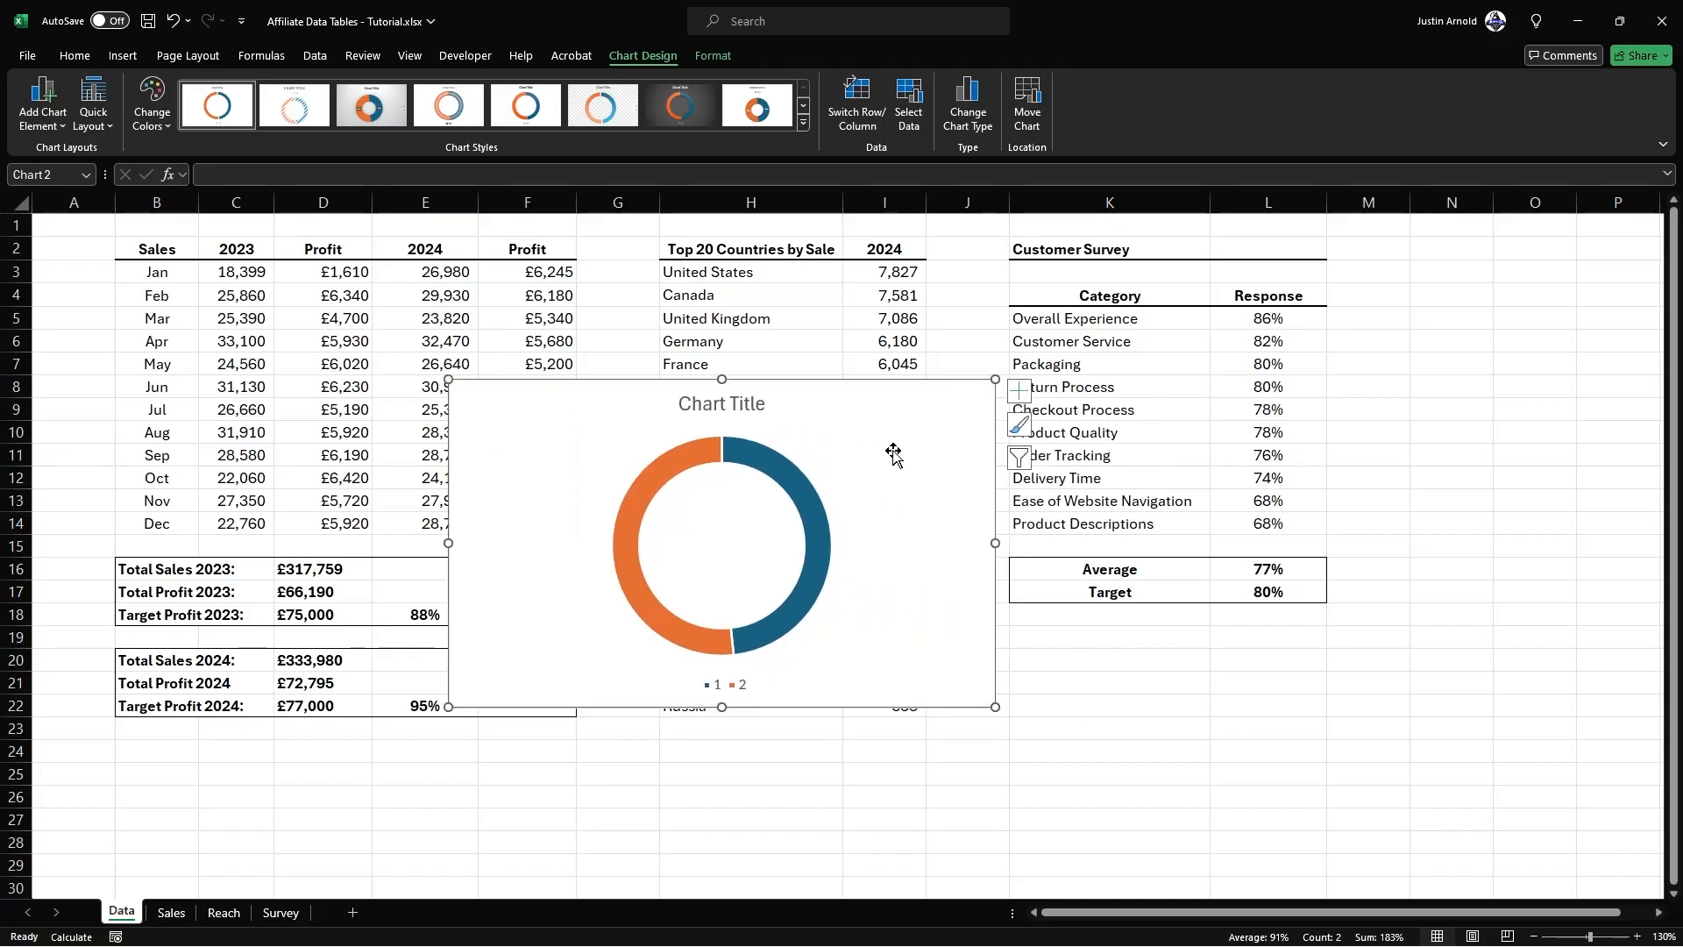
pyautogui.hotkey('ctrl', 'x')
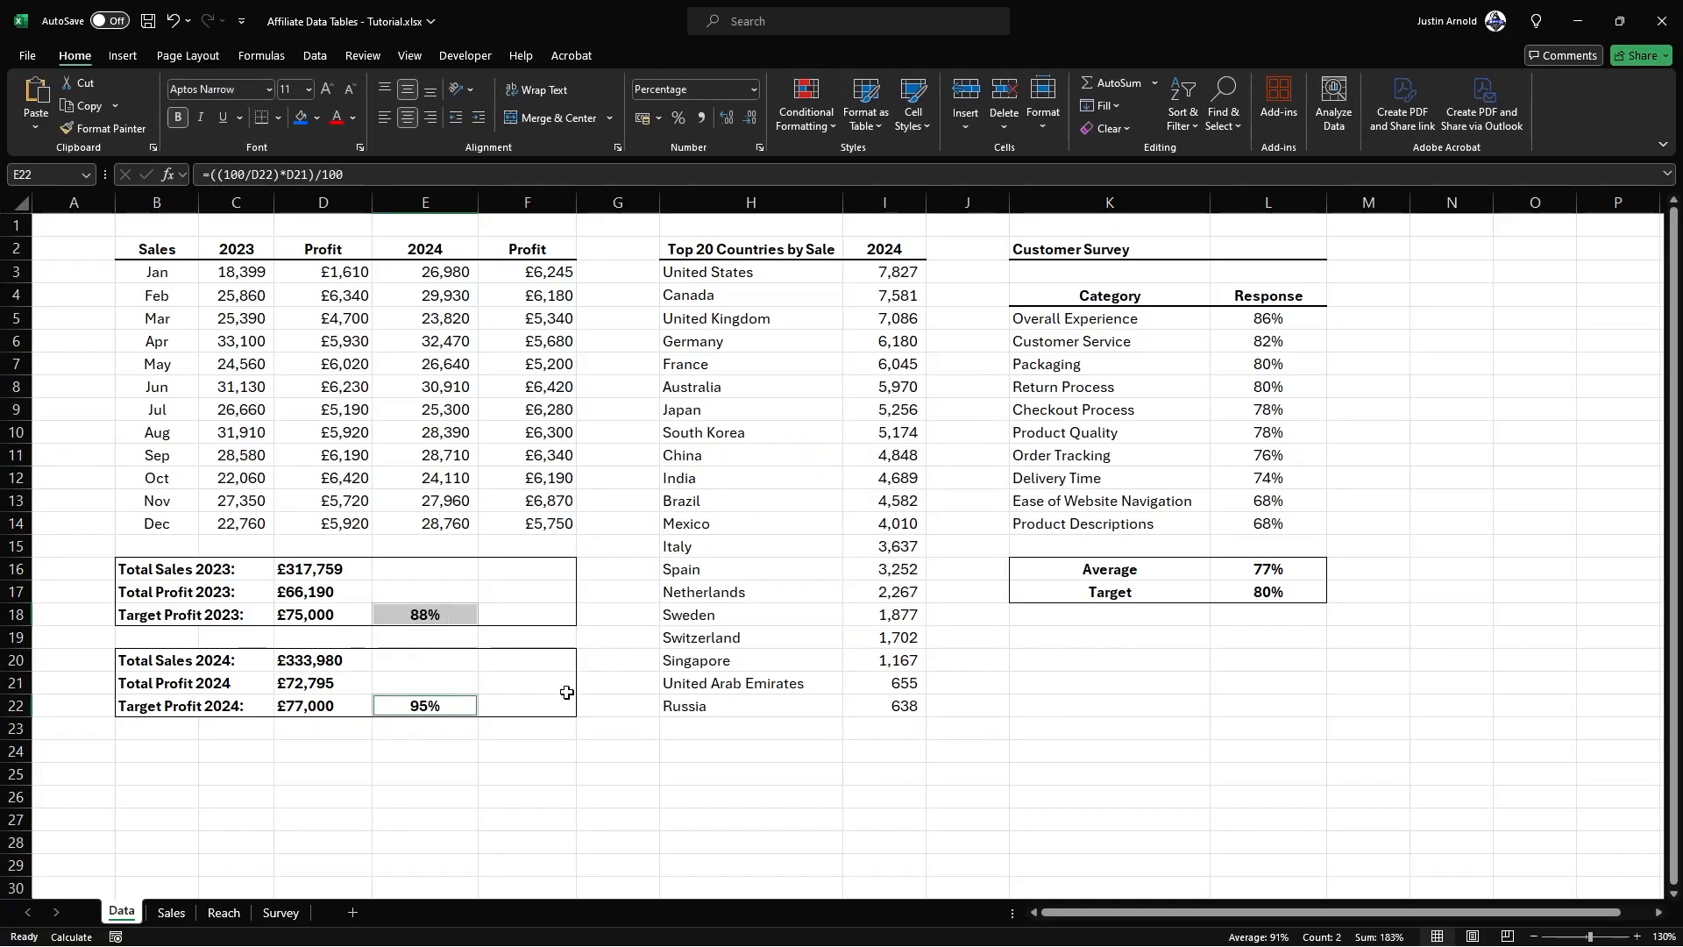
pyautogui.click(171, 912)
pyautogui.hotkey('ctrl', 'v')
pyautogui.moveTo(1623, 763); pyautogui.dragTo(748, 429)
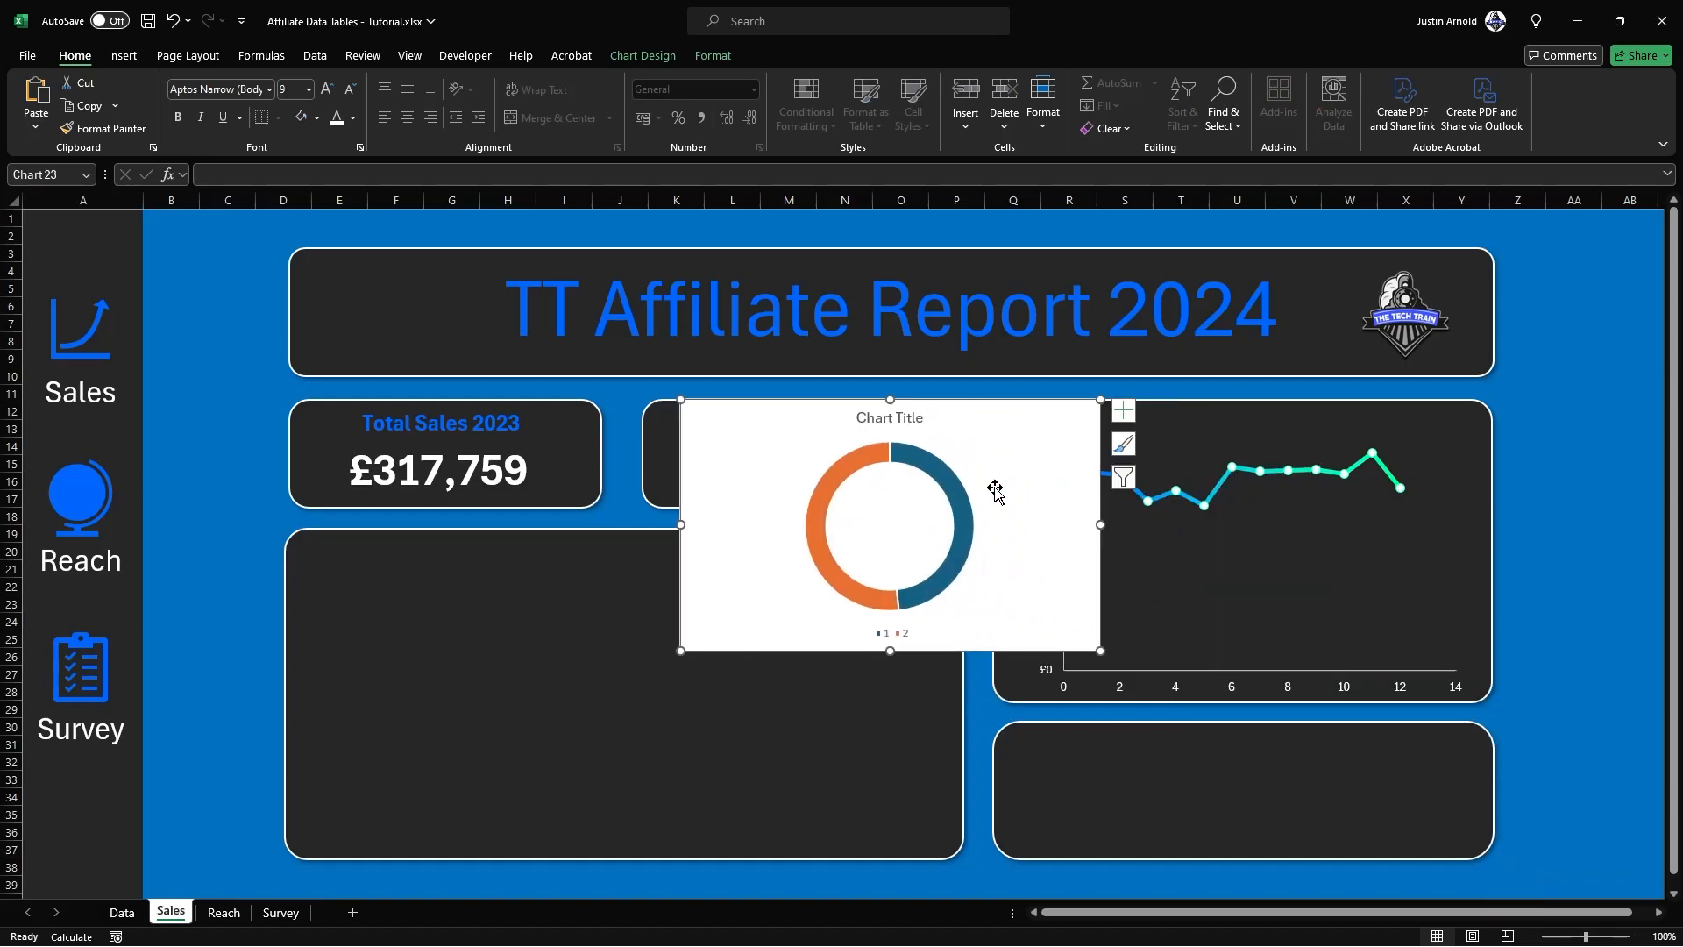
# Step: Delete the doughnut chart's title and legend
pyautogui.click(897, 421)
pyautogui.press('Delete')
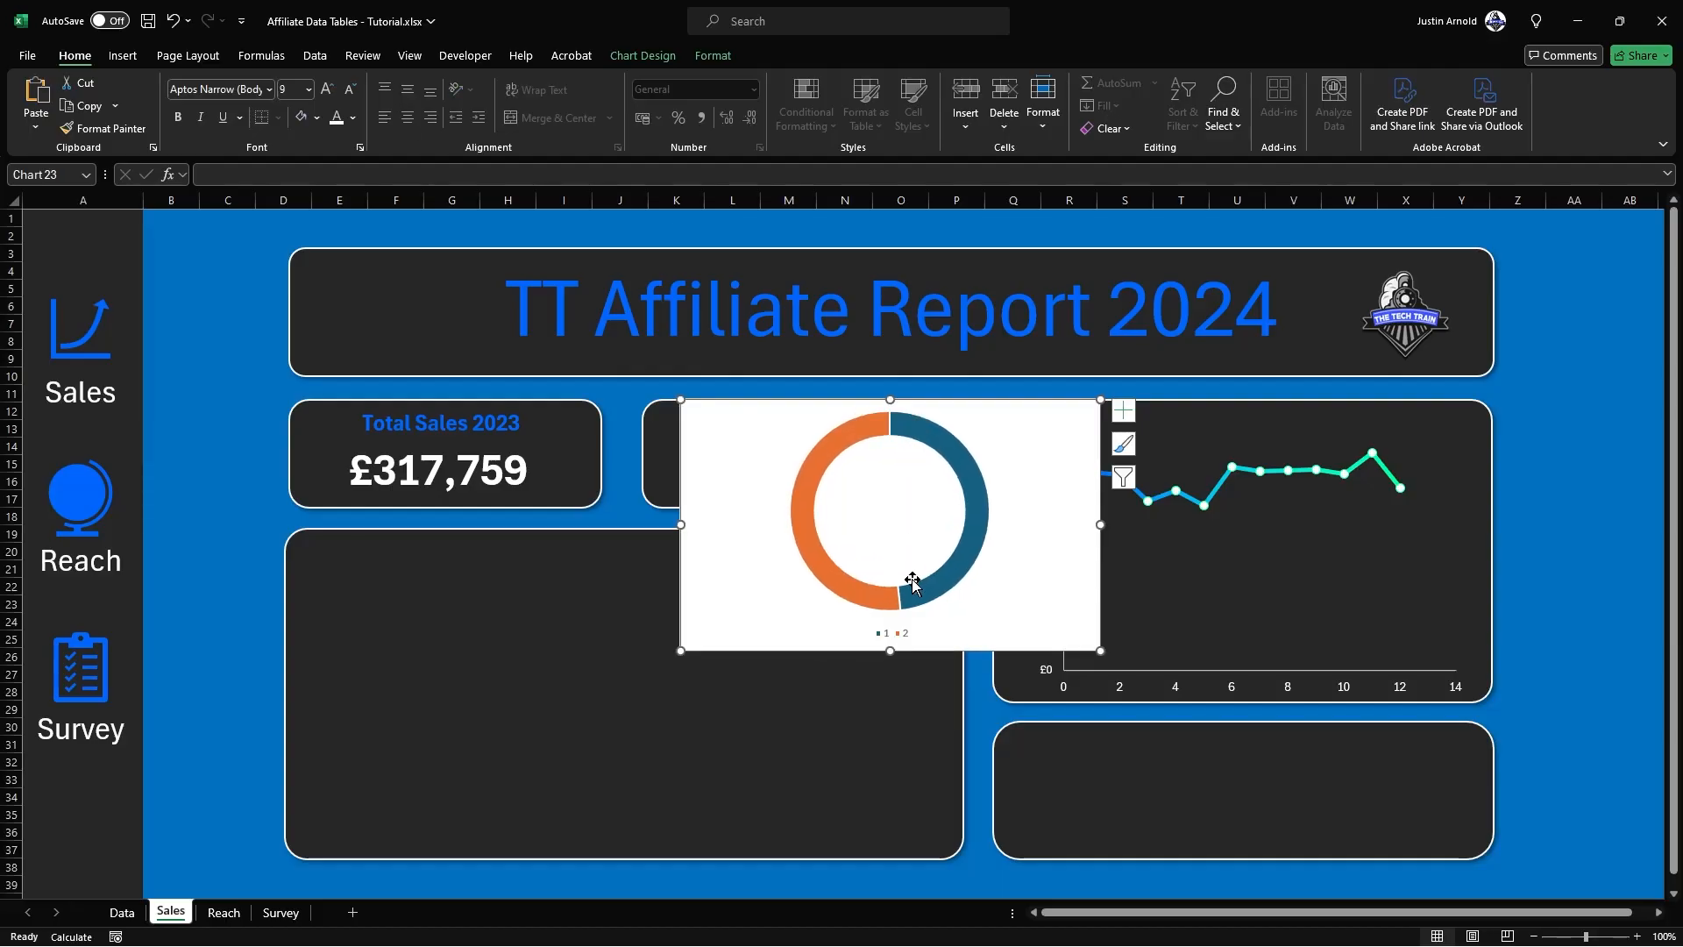
pyautogui.click(890, 632)
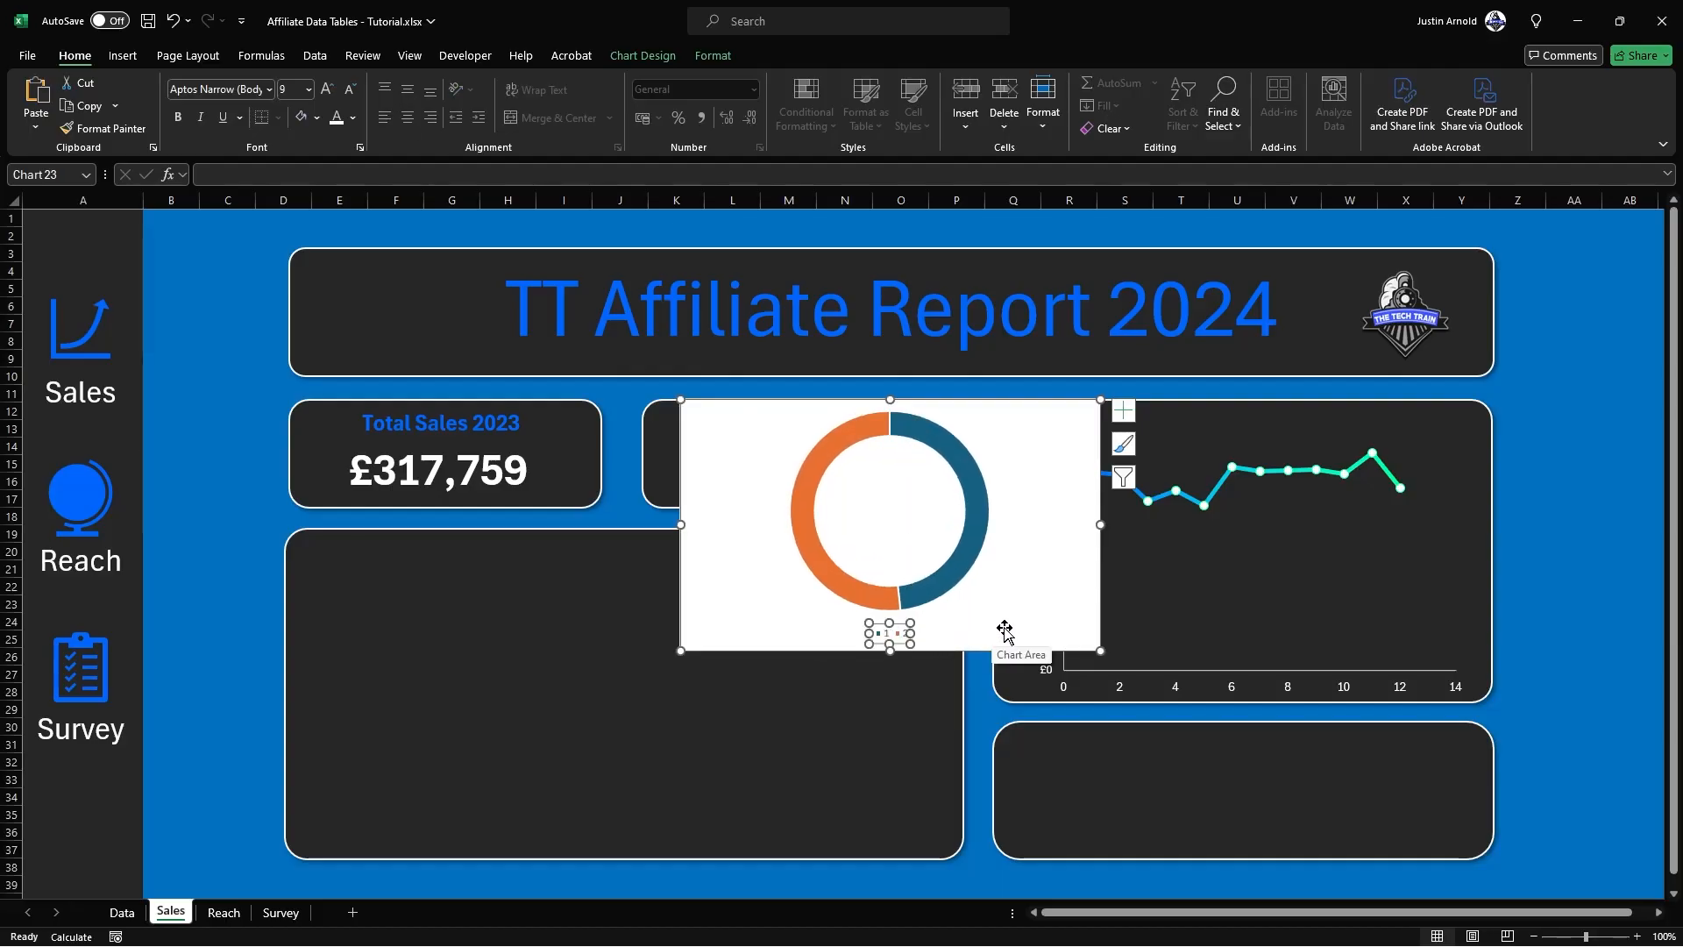
pyautogui.press('Delete')
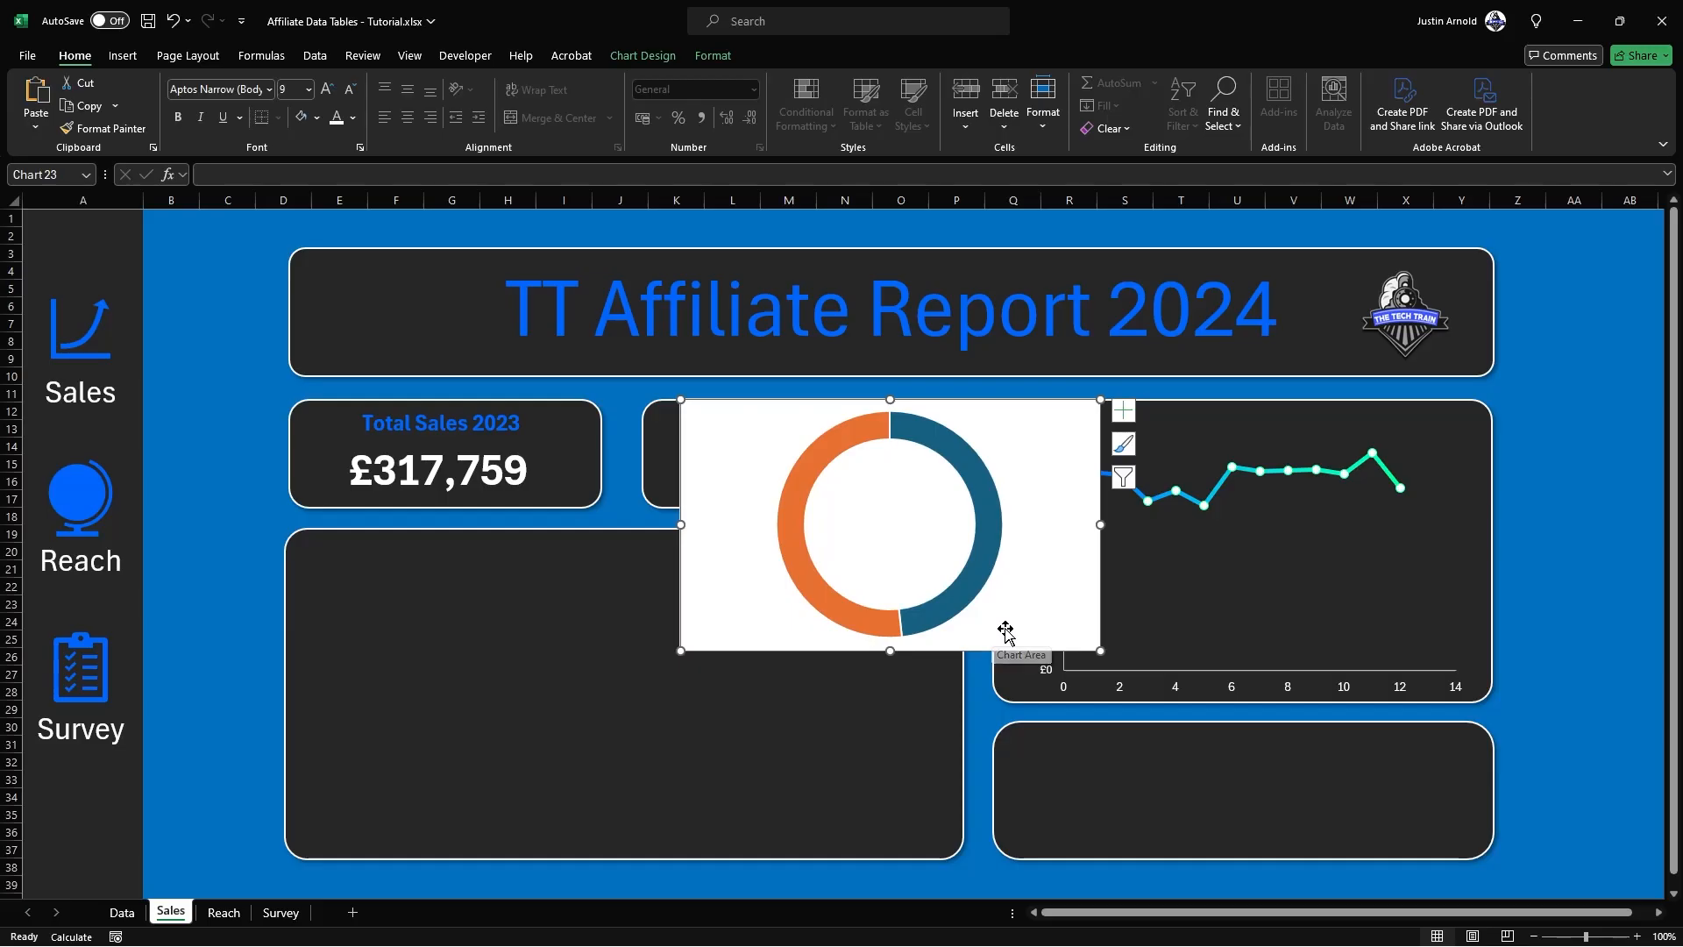
# Step: Set the doughnut chart area to no fill and no border line, and move the chart into the large empty panel
pyautogui.rightClick(1053, 435)
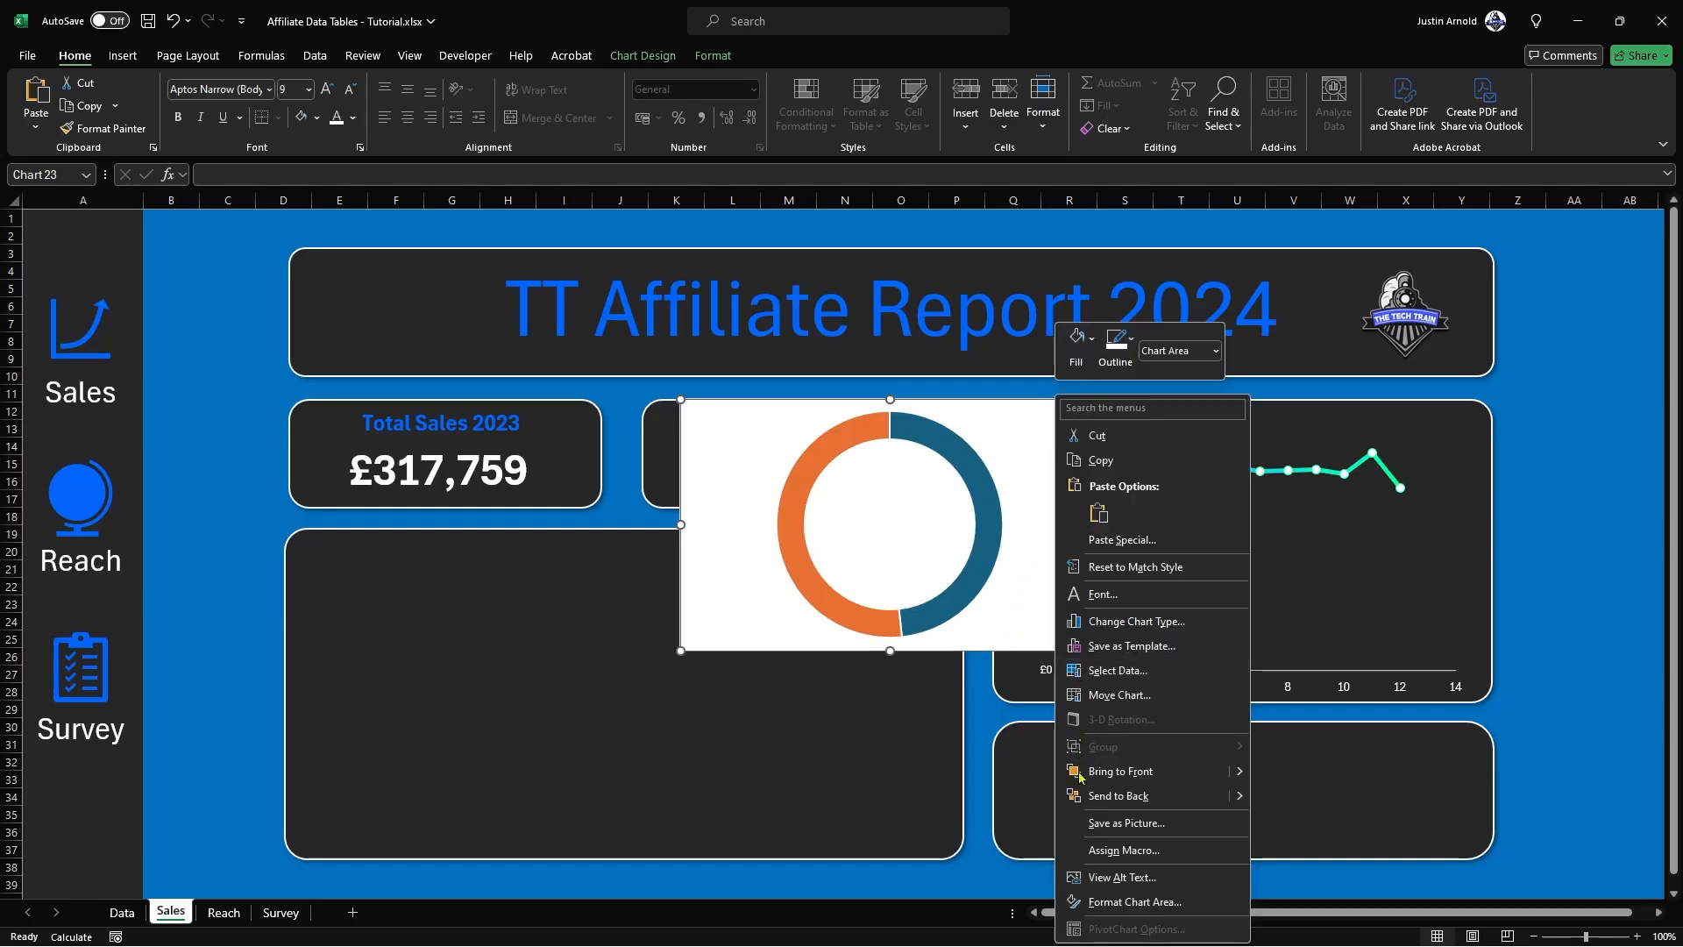
pyautogui.click(1107, 901)
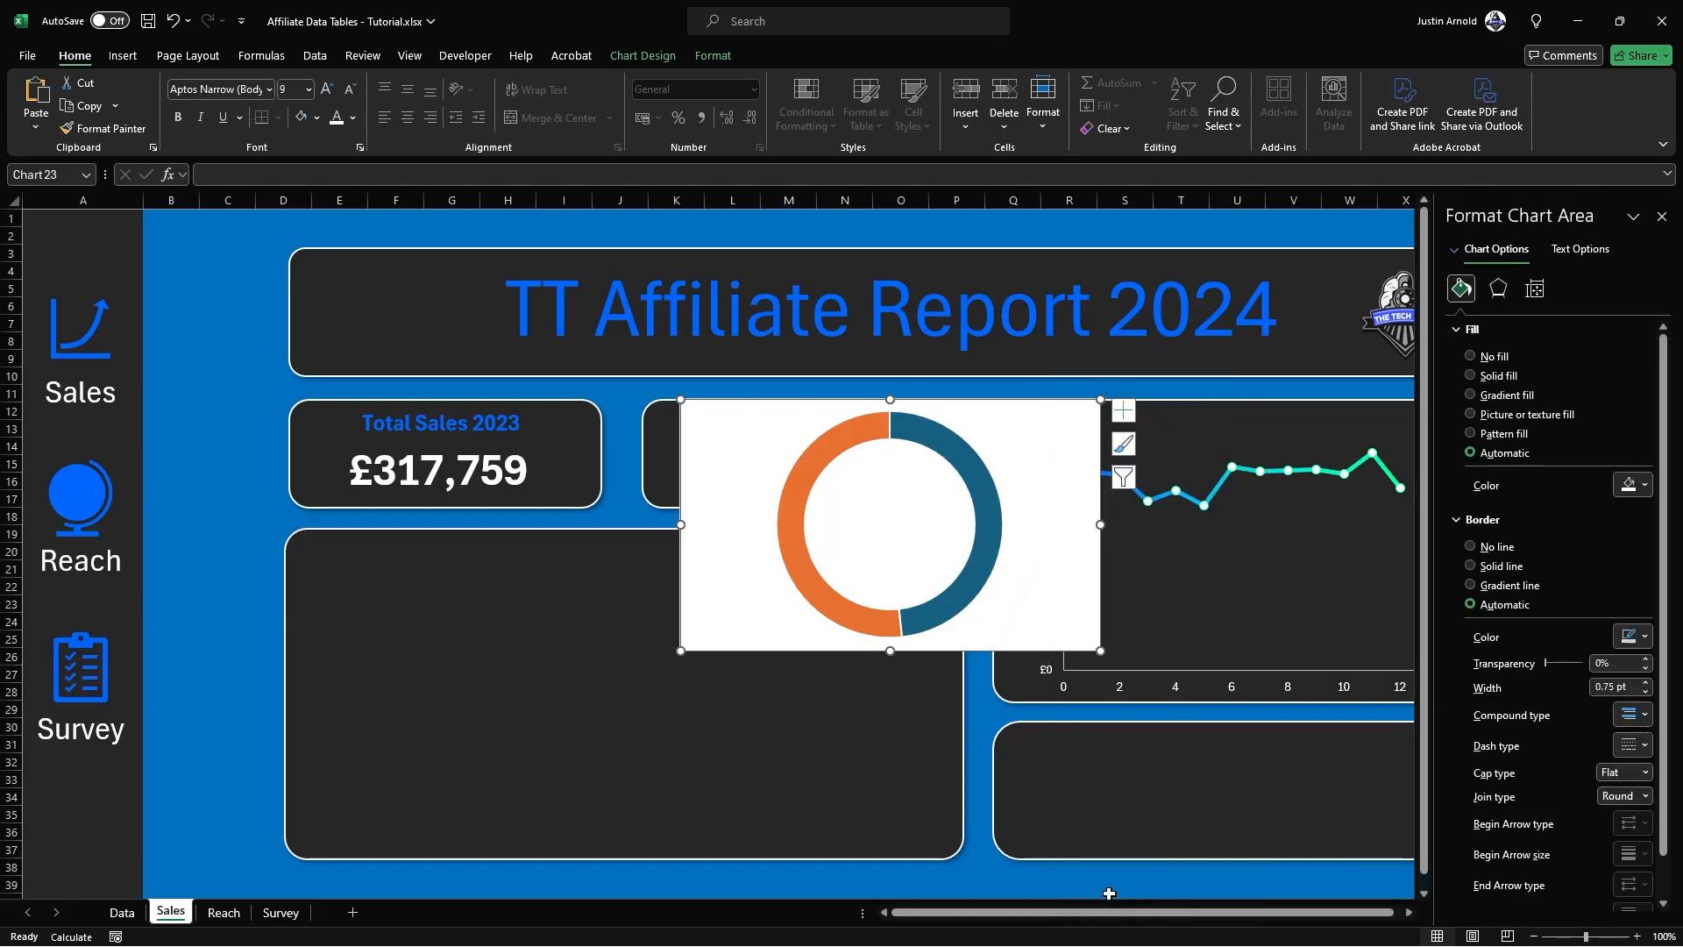
pyautogui.click(1470, 357)
pyautogui.click(1470, 510)
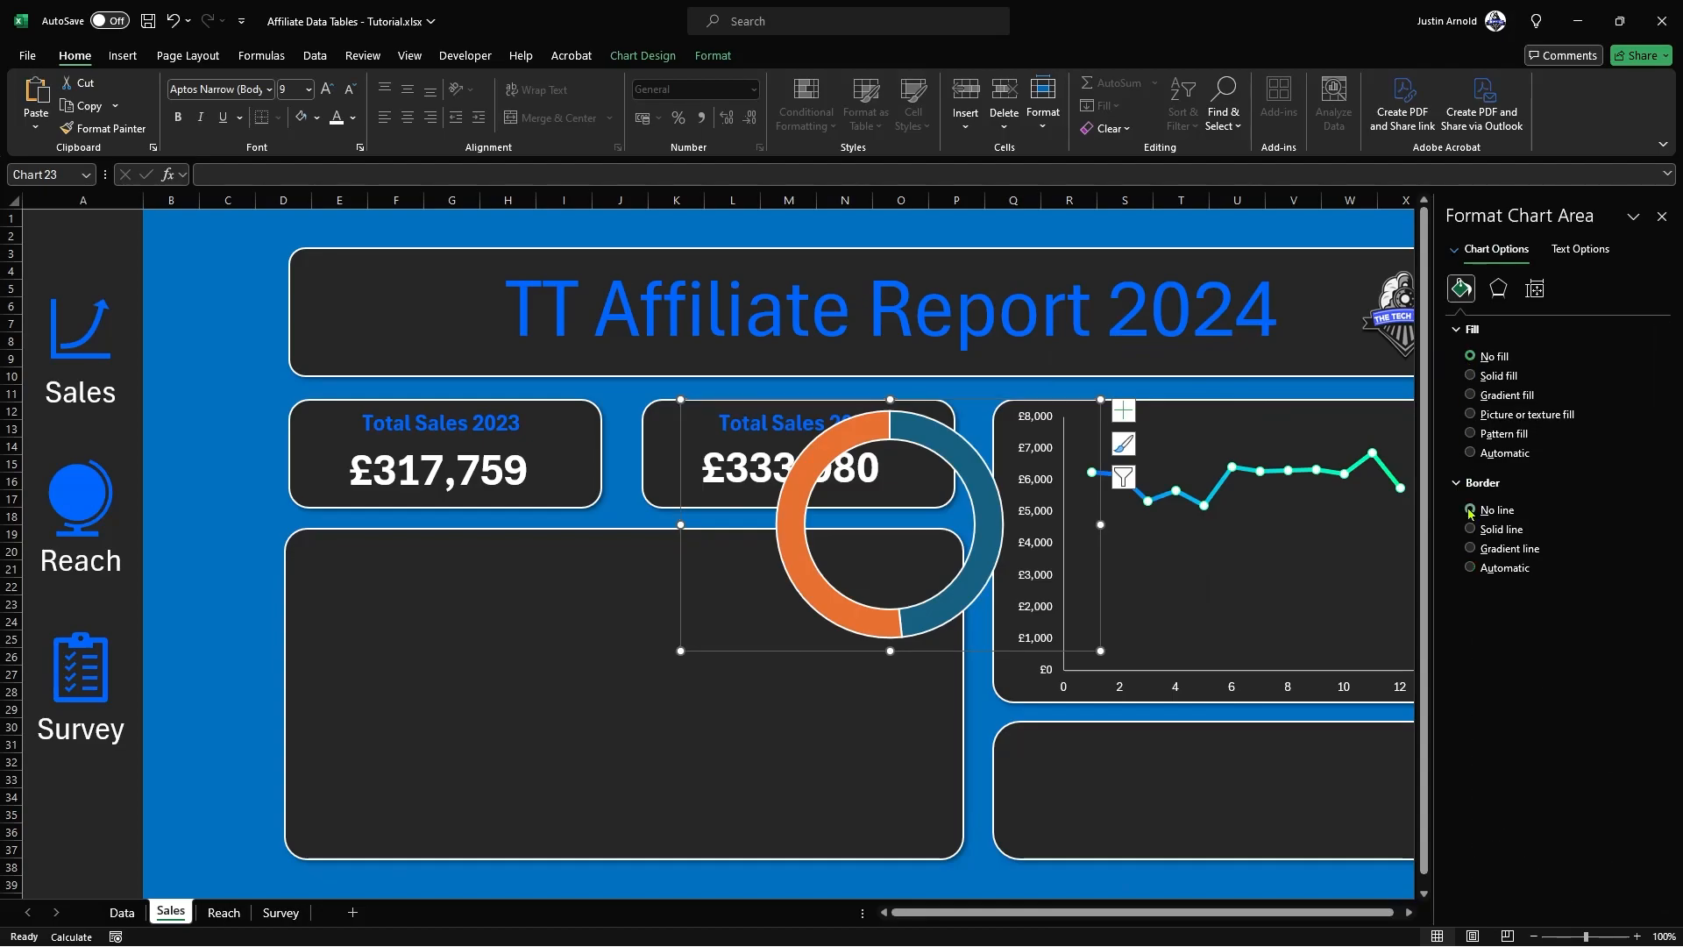
pyautogui.hscroll(1, 920, 920)
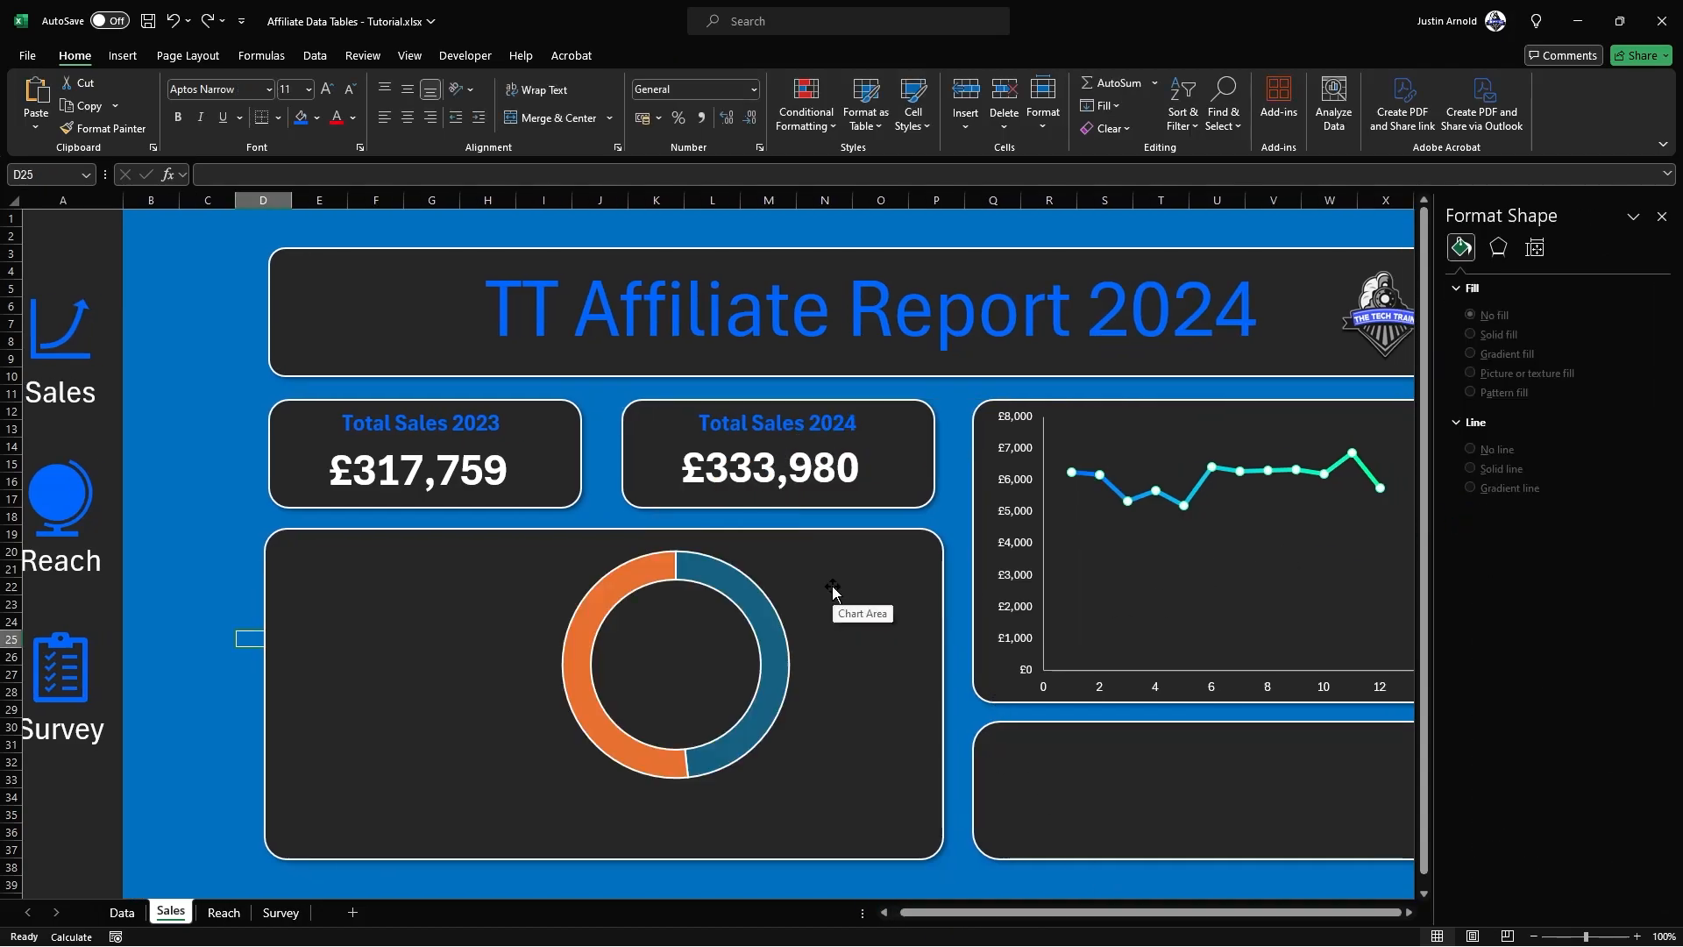
pyautogui.click(837, 590)
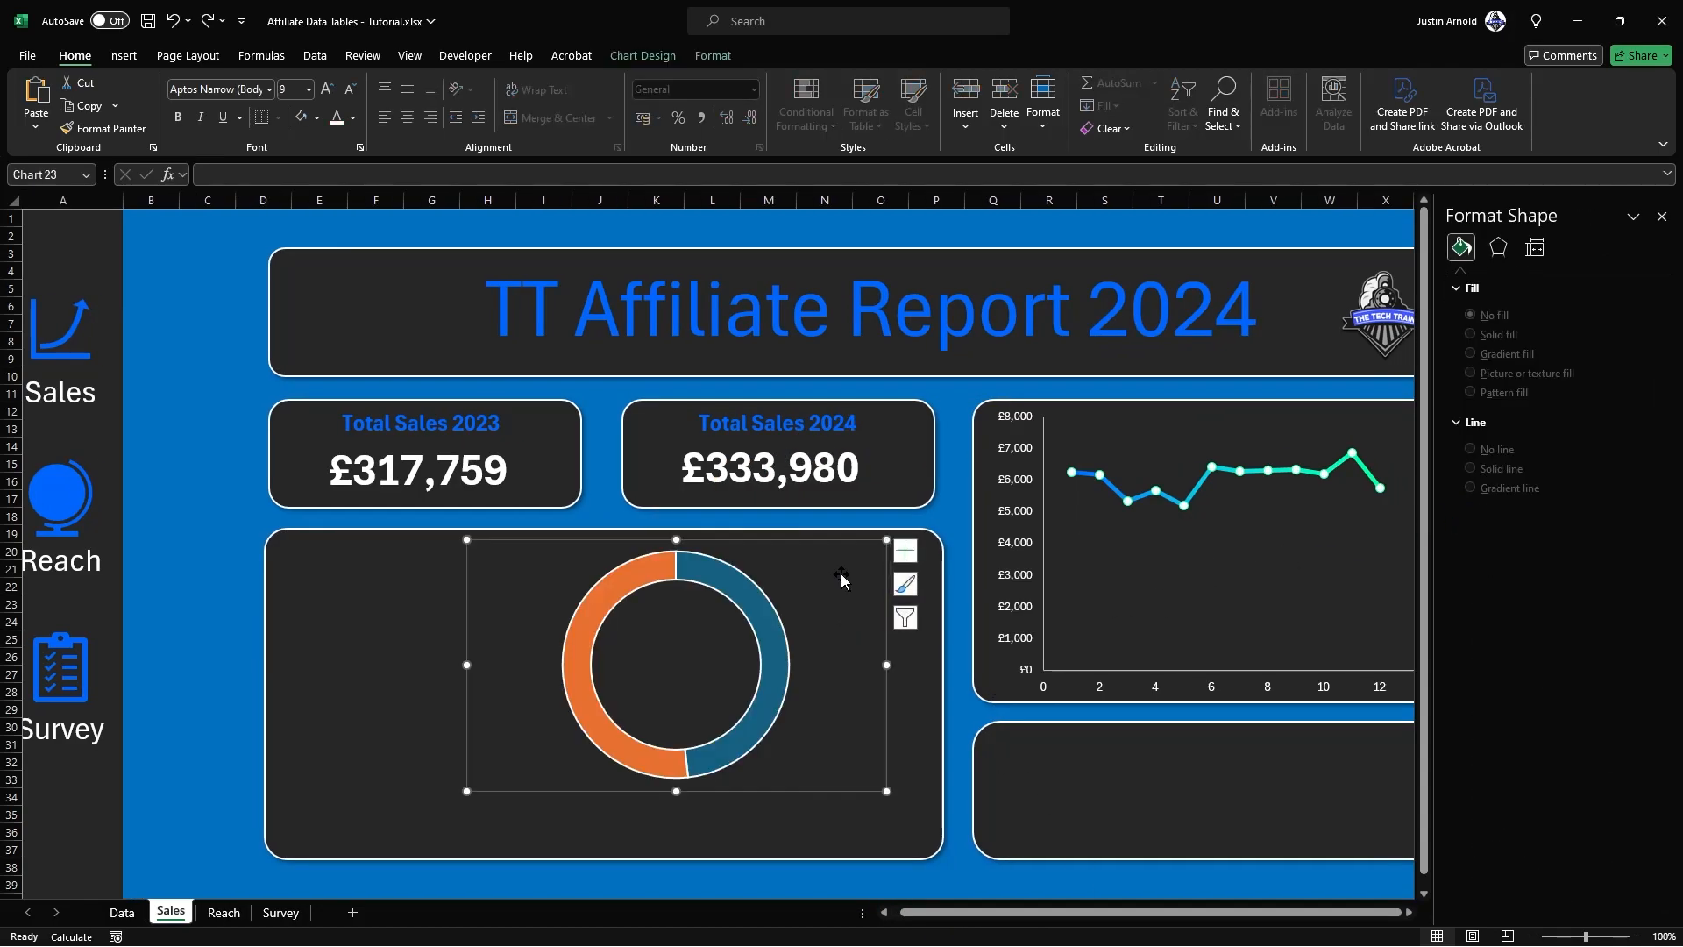
# Step: Fill only the doughnut's dark teal slice with solid bright blue from the recent colors
pyautogui.click(776, 653)
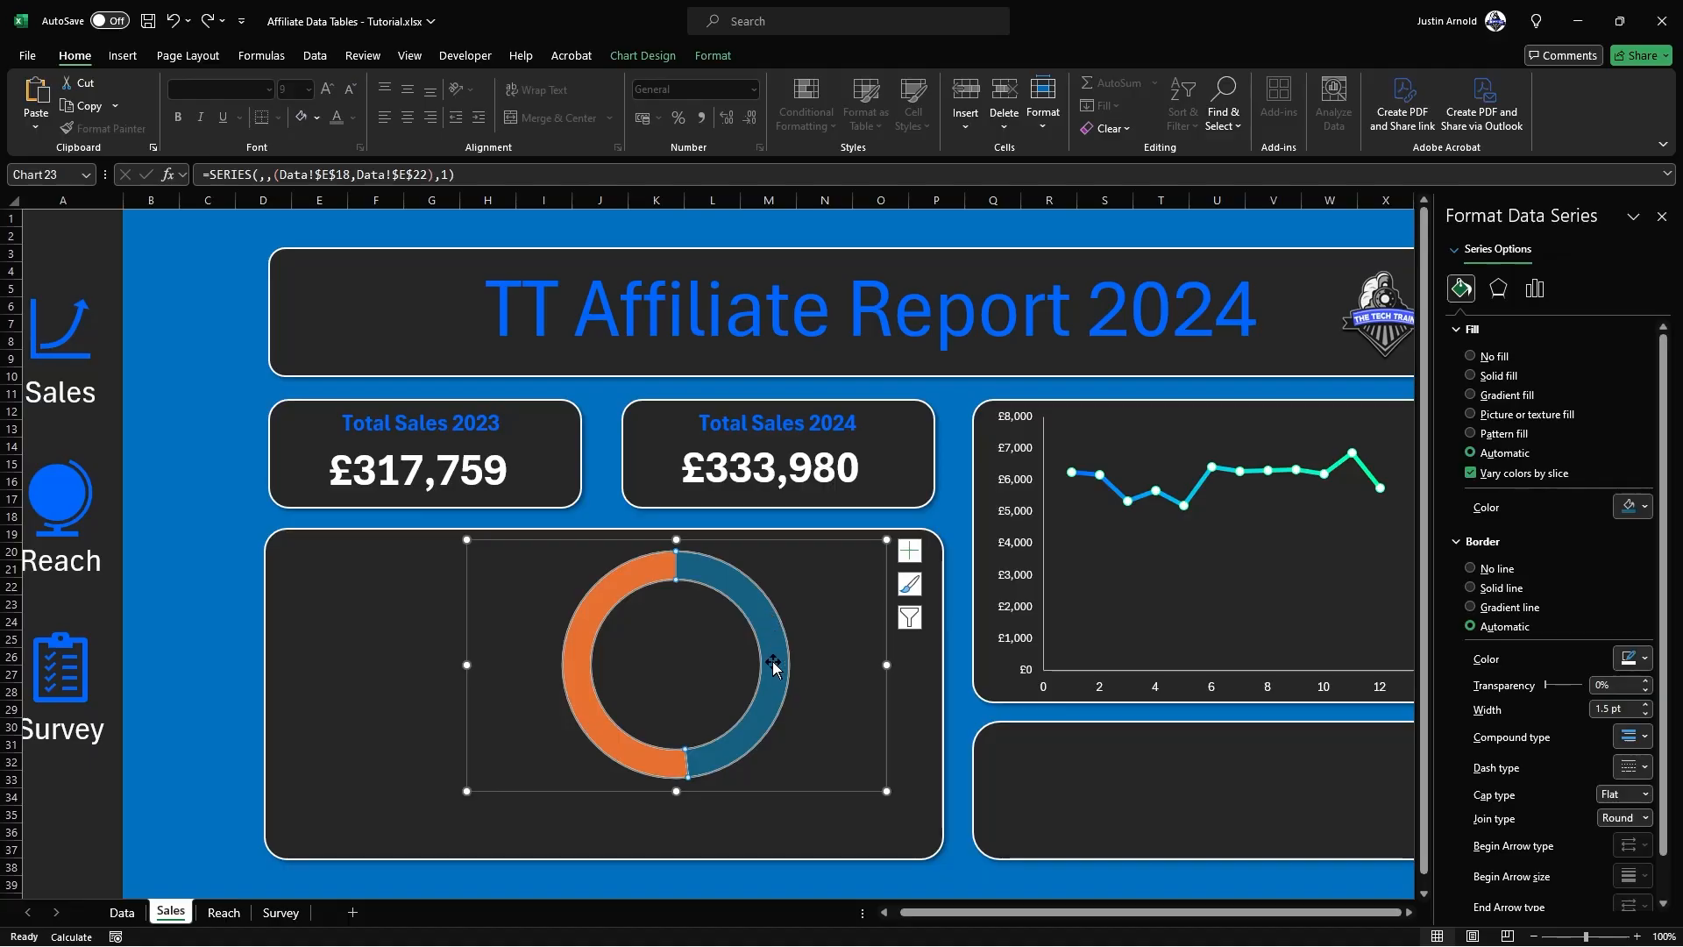
pyautogui.click(771, 642)
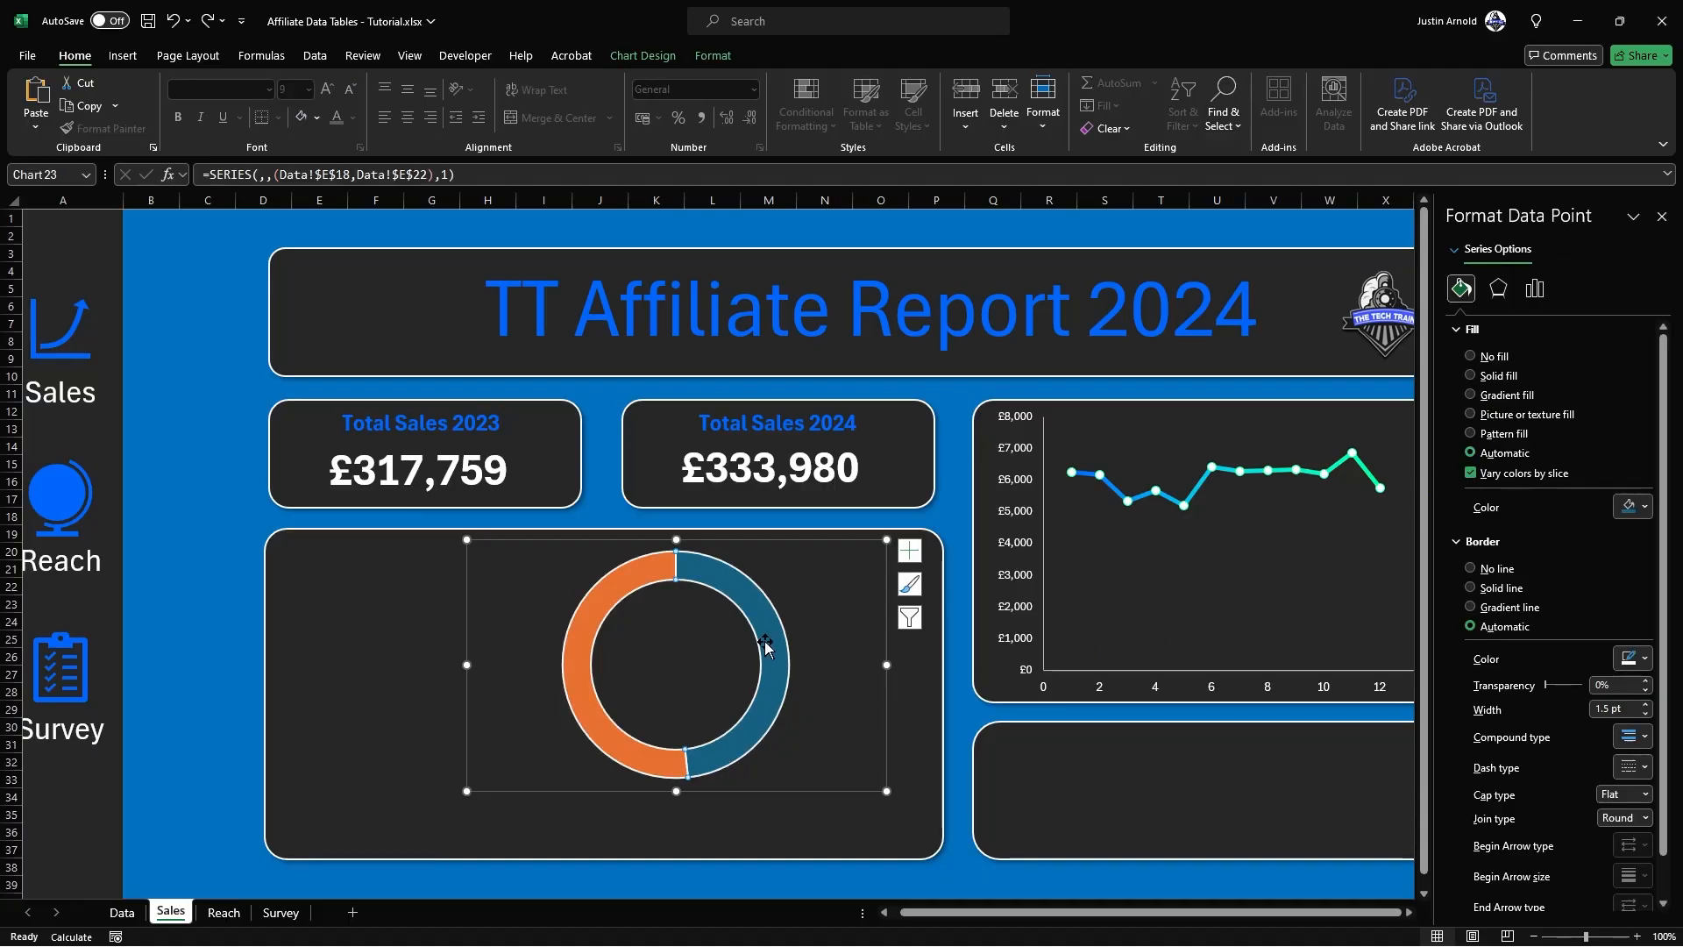
pyautogui.click(1470, 376)
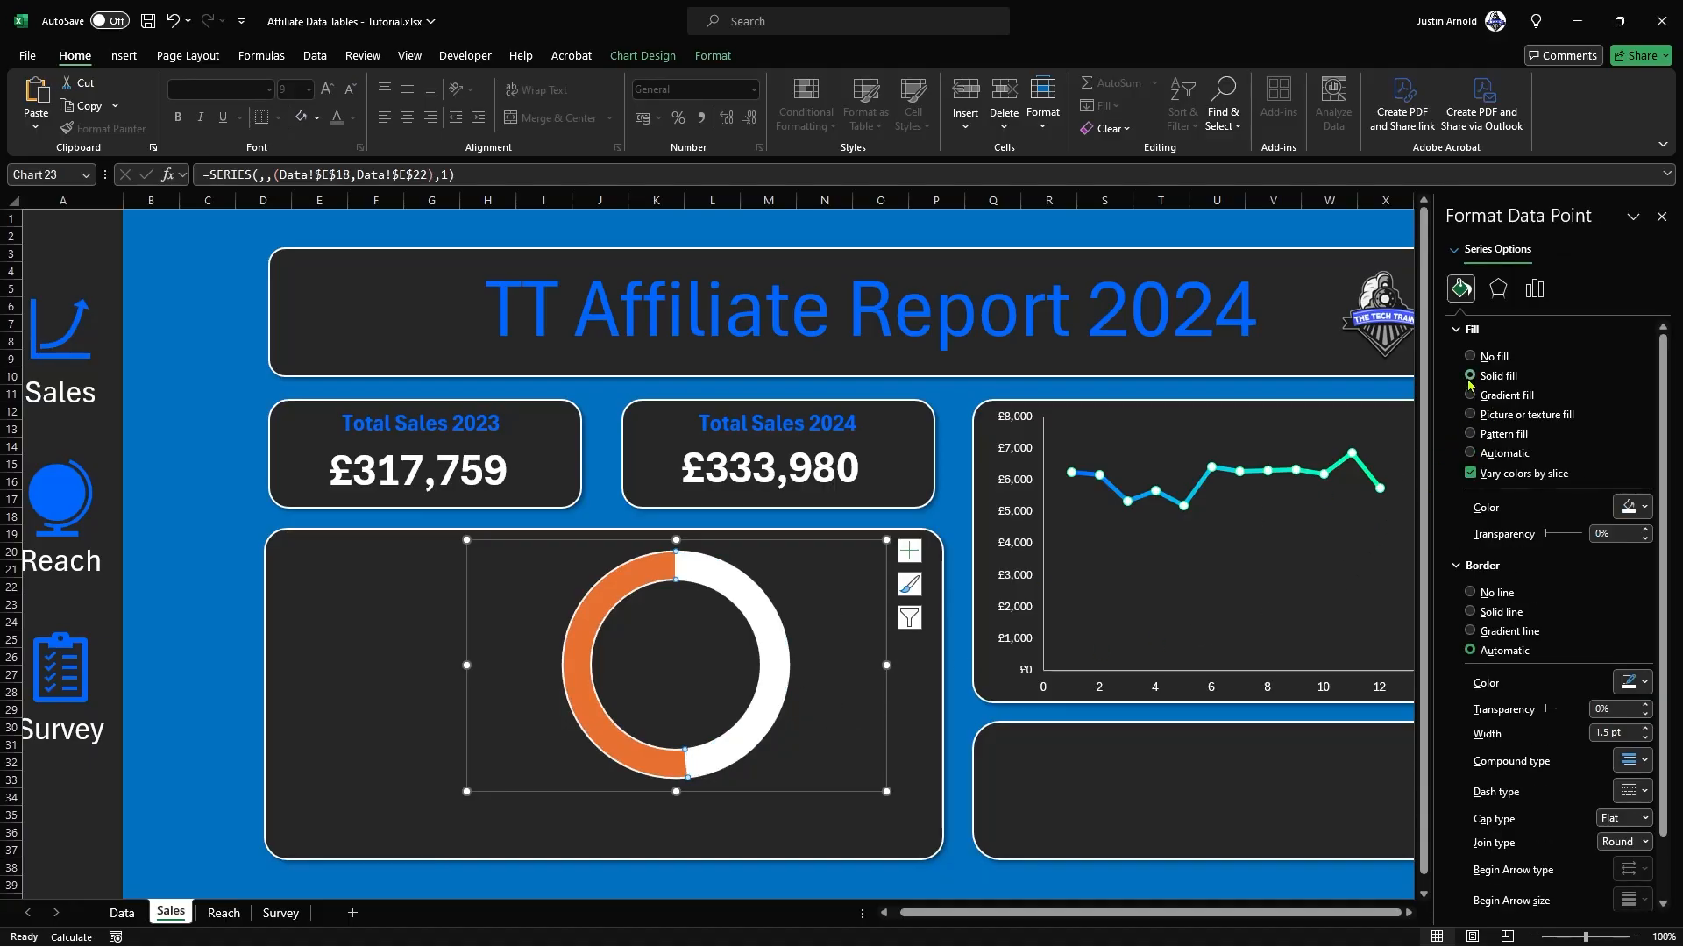
pyautogui.click(1618, 508)
pyautogui.click(1536, 725)
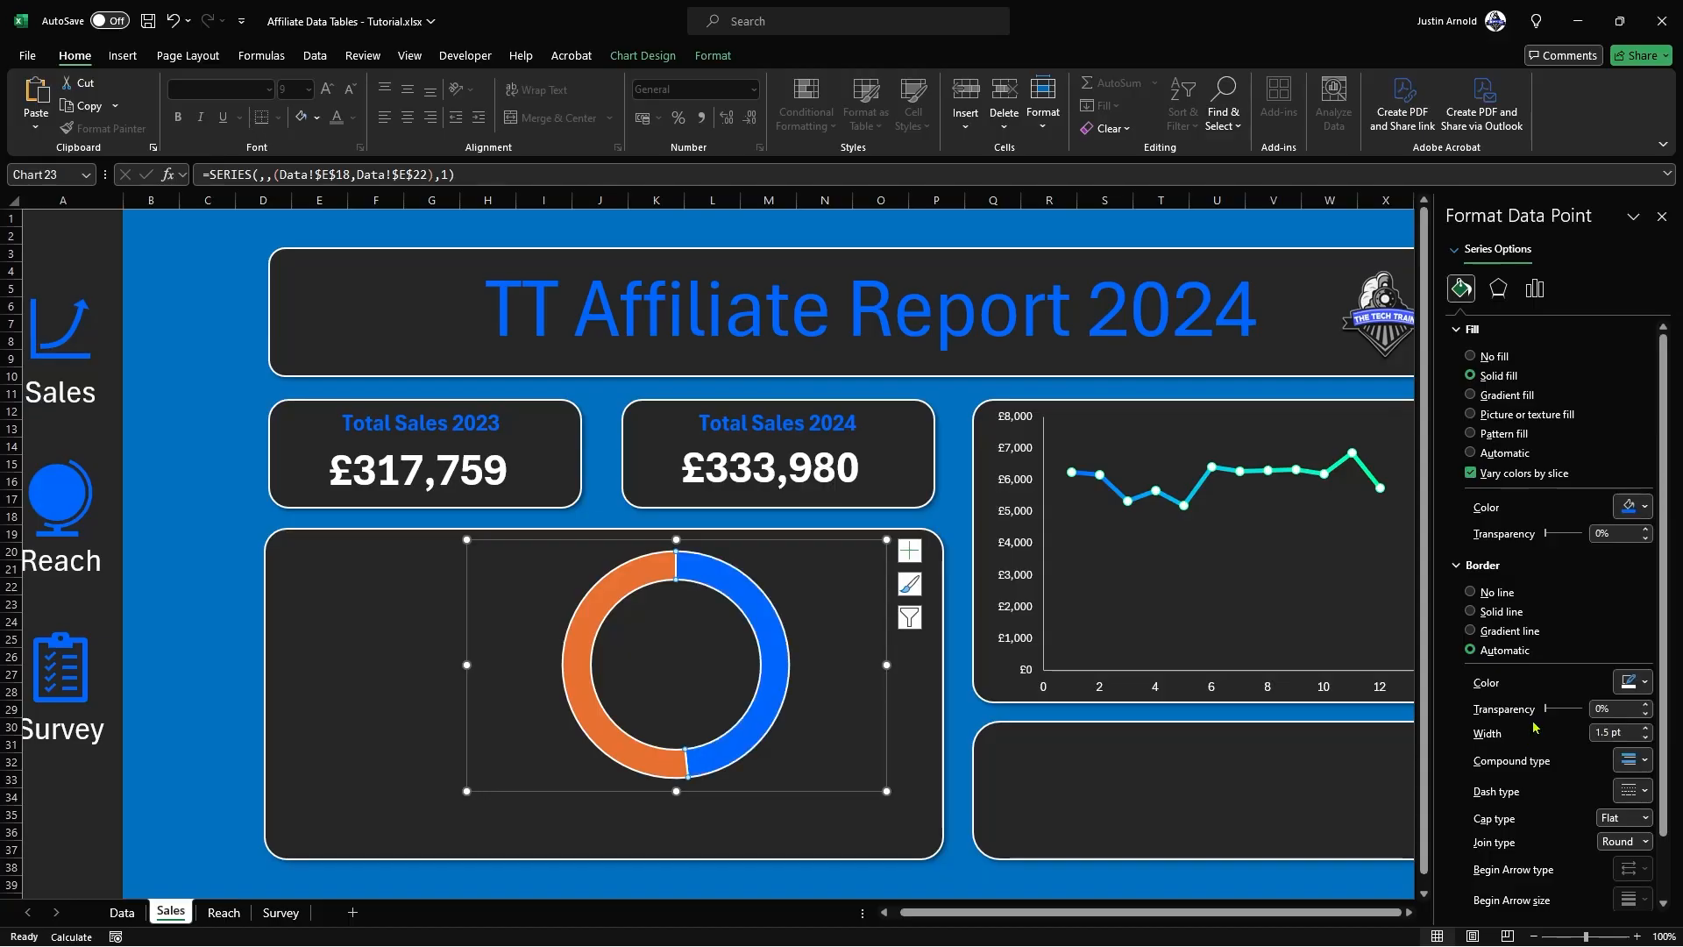
# Step: Fill the doughnut's orange slice with solid bright green from the recent colors
pyautogui.click(581, 635)
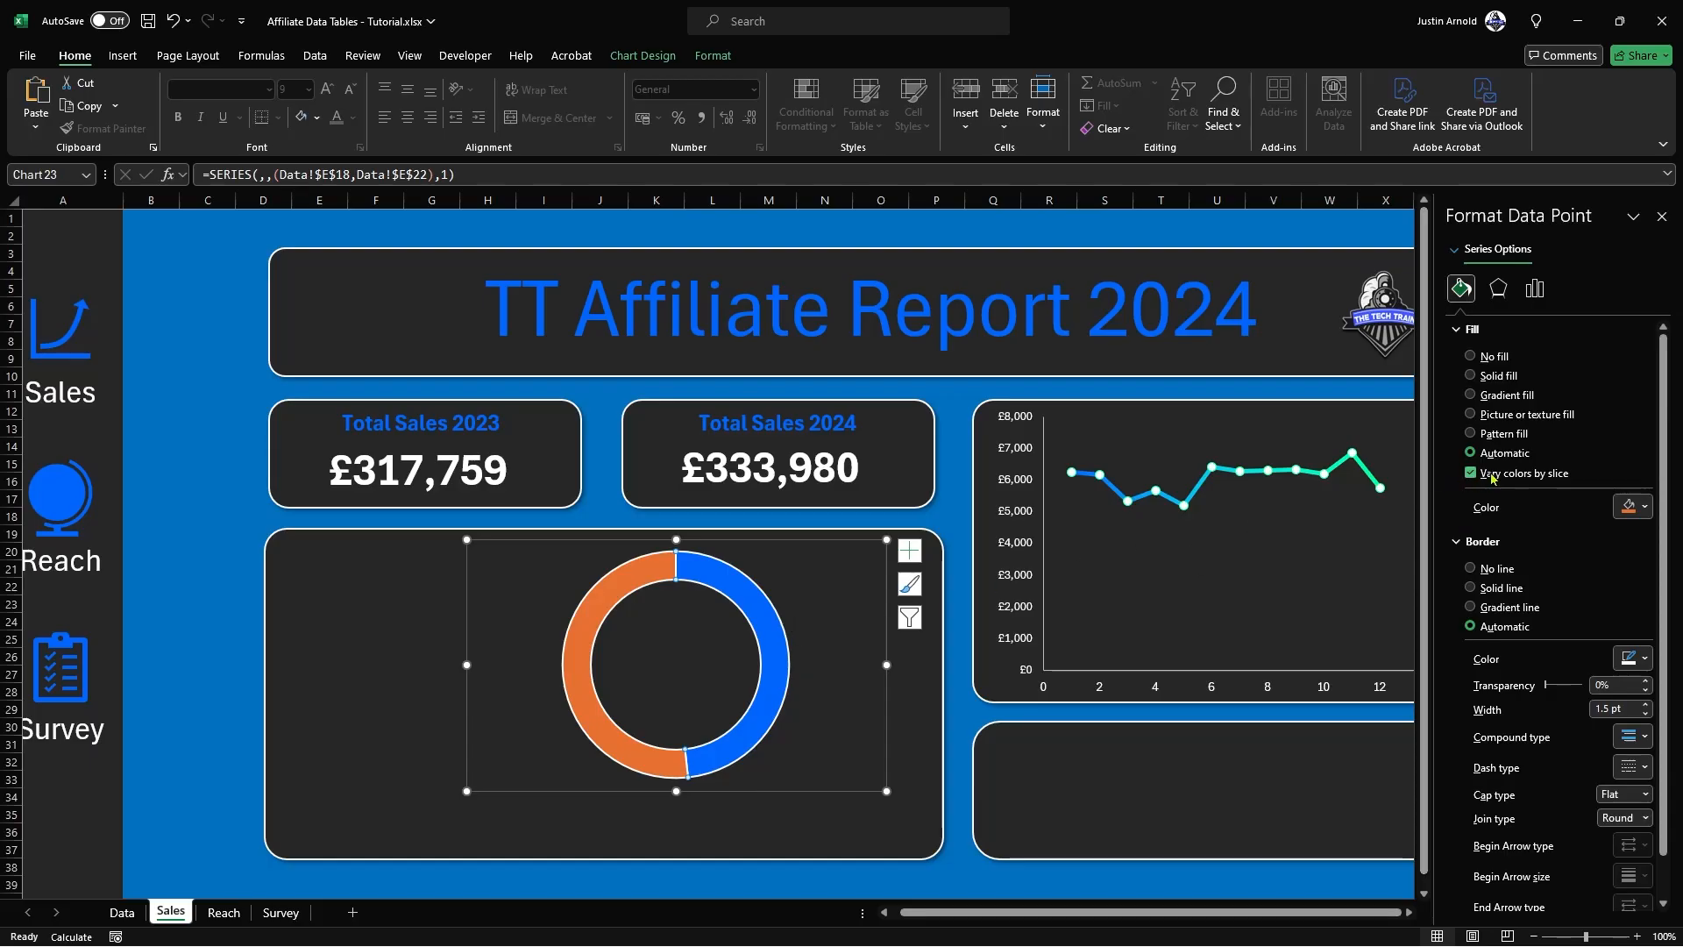
pyautogui.click(1628, 513)
pyautogui.click(1561, 728)
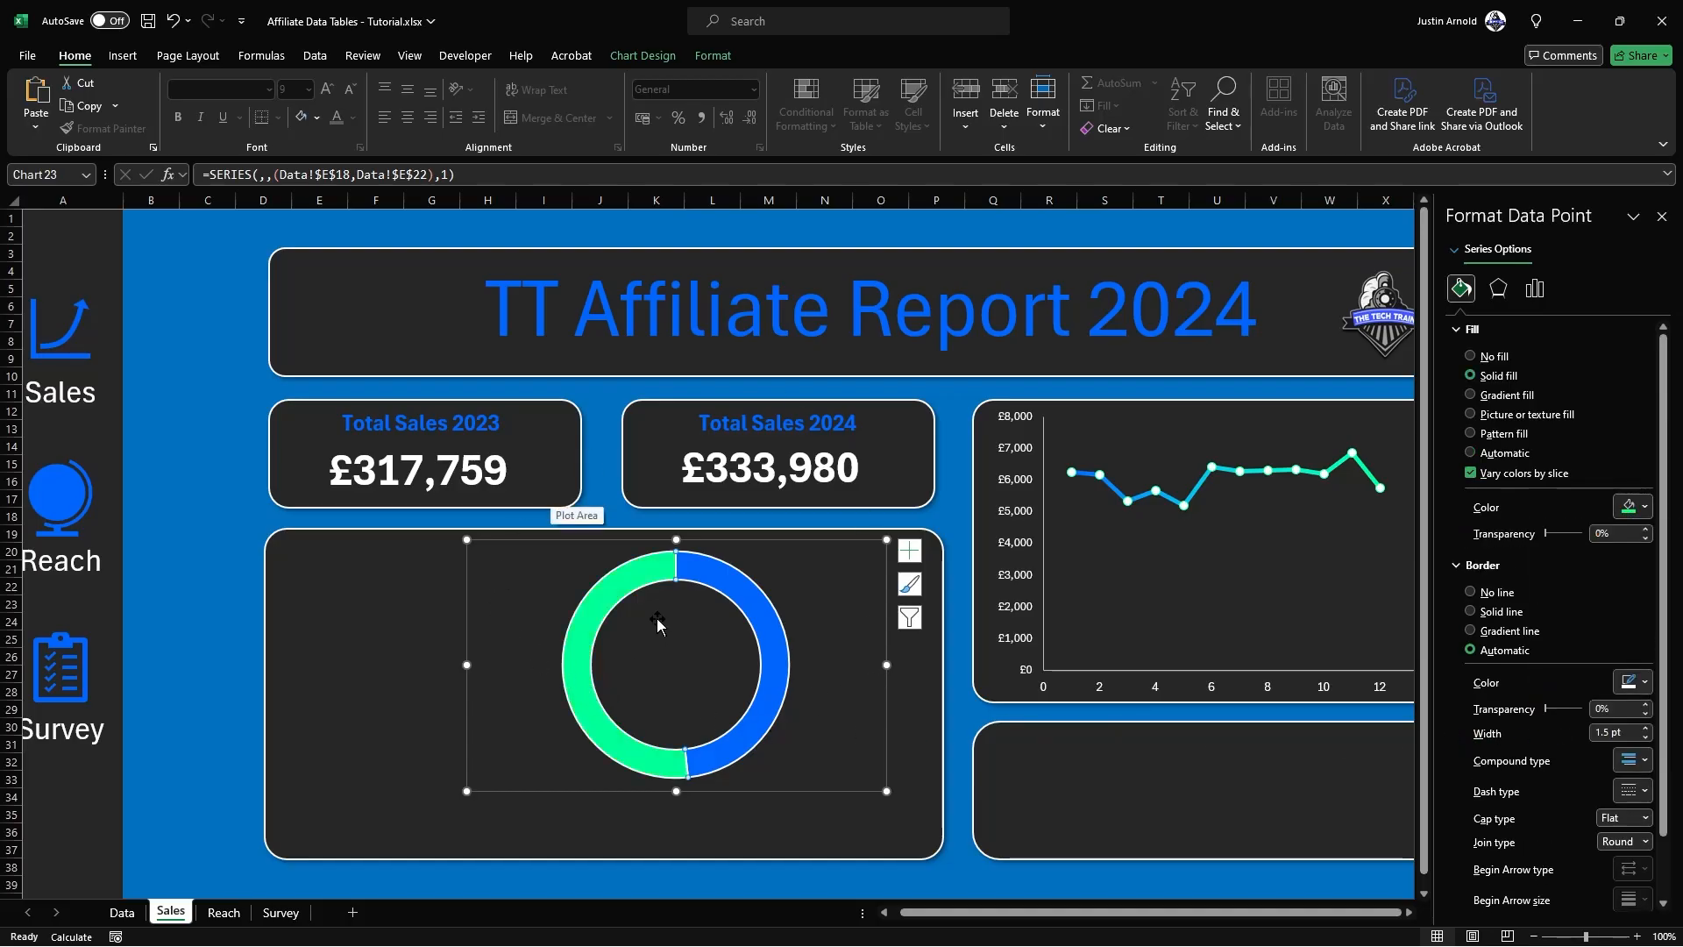
# Step: Select the whole doughnut series and set its Doughnut Hole Size to 62%
pyautogui.click(391, 622)
pyautogui.click(746, 601)
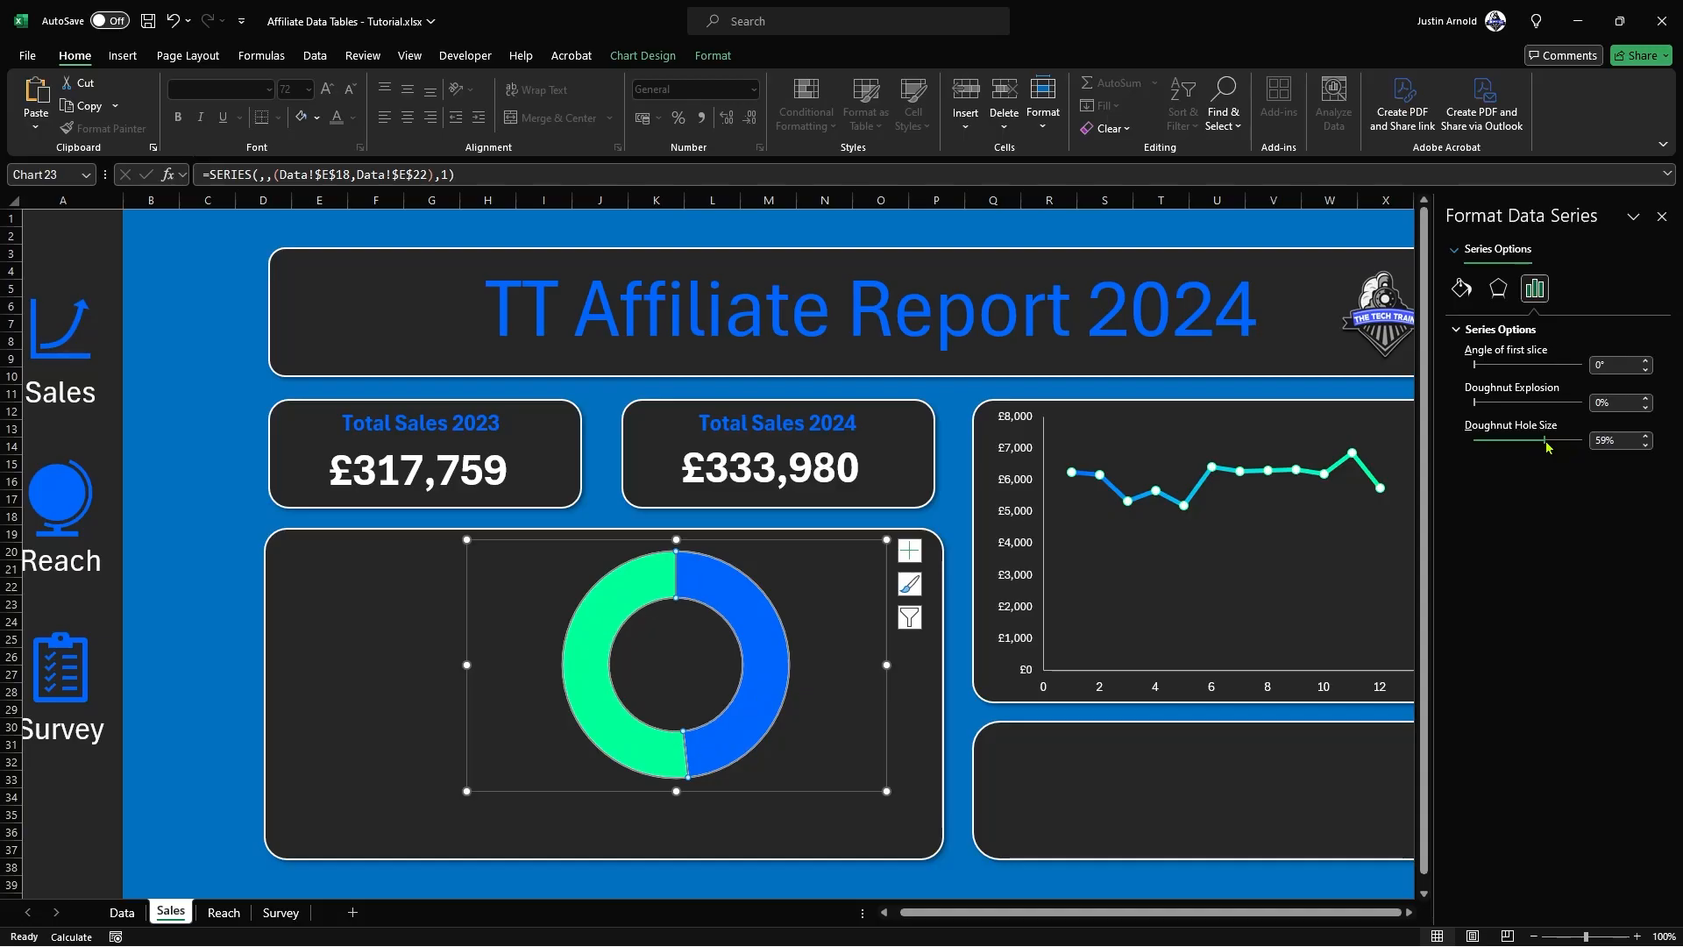
pyautogui.moveTo(1545, 447); pyautogui.dragTo(1541, 445)
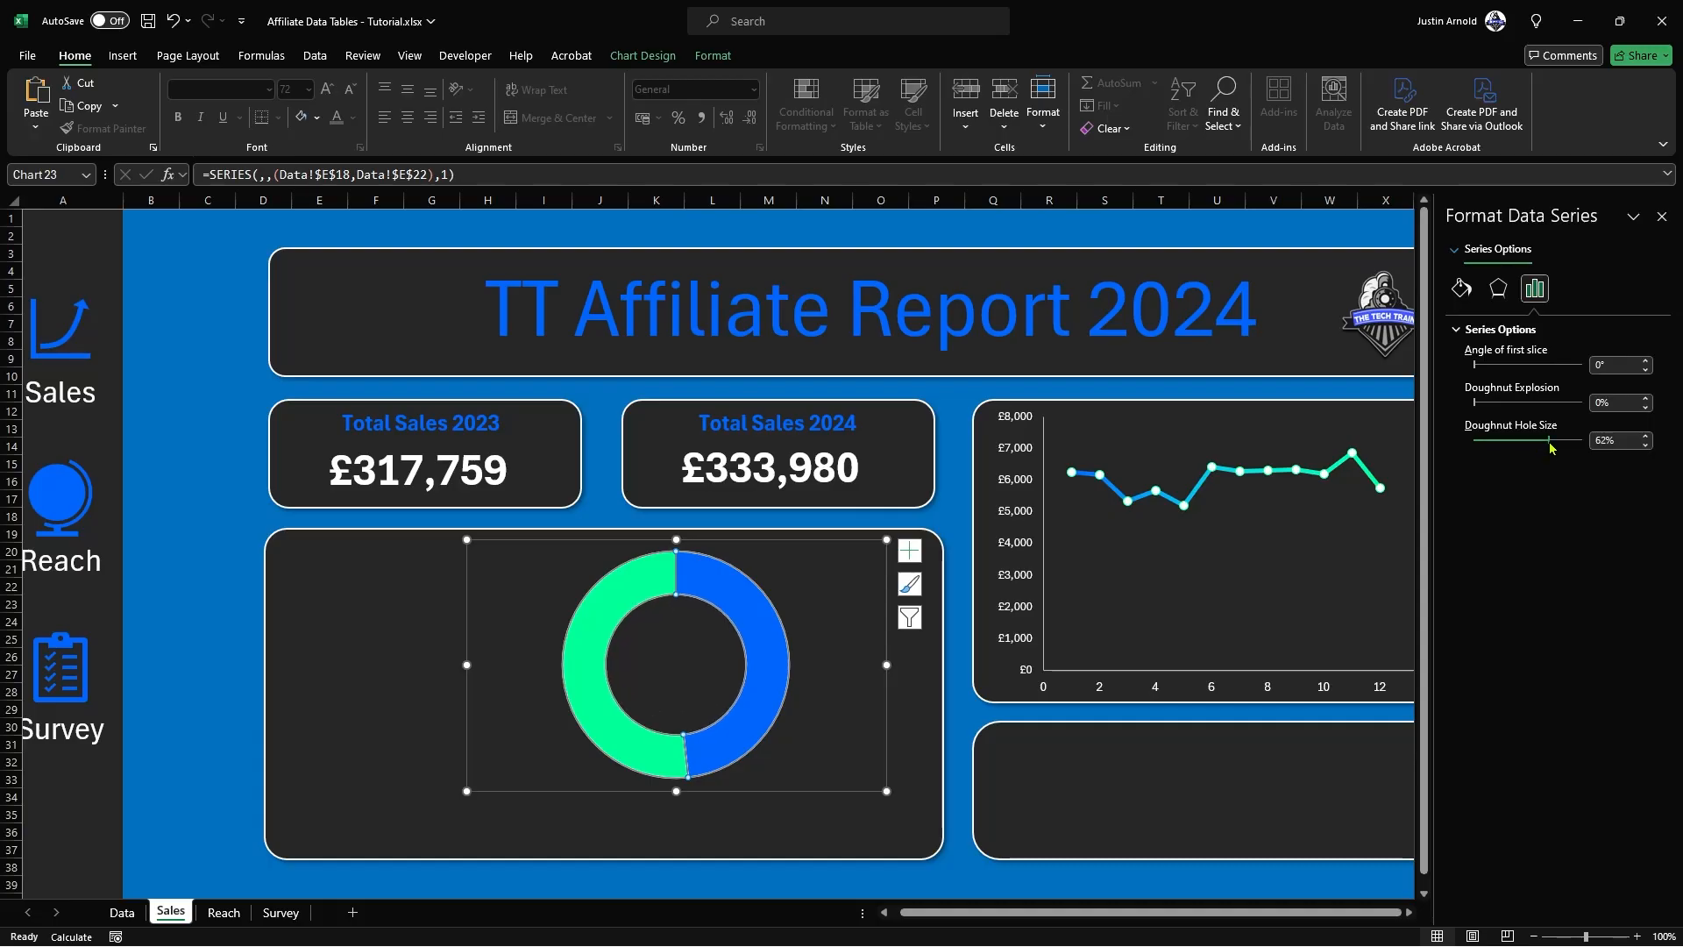
# Step: Give the whole doughnut series a near-white solid border and increase the border width
pyautogui.click(1461, 289)
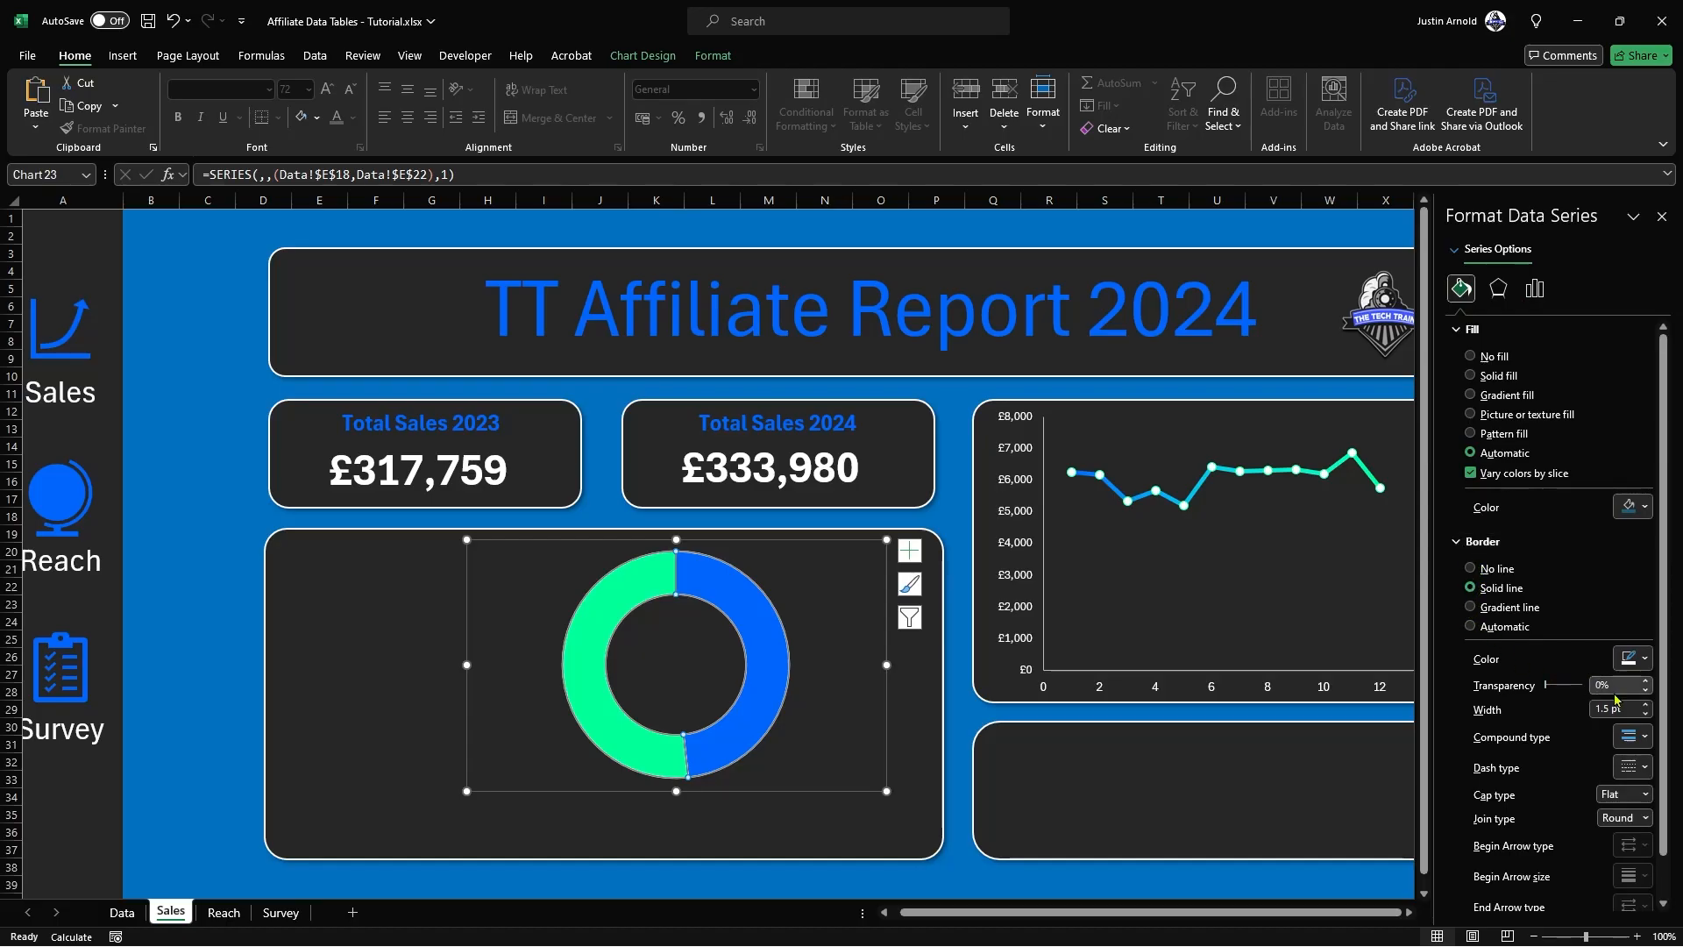
pyautogui.click(1638, 659)
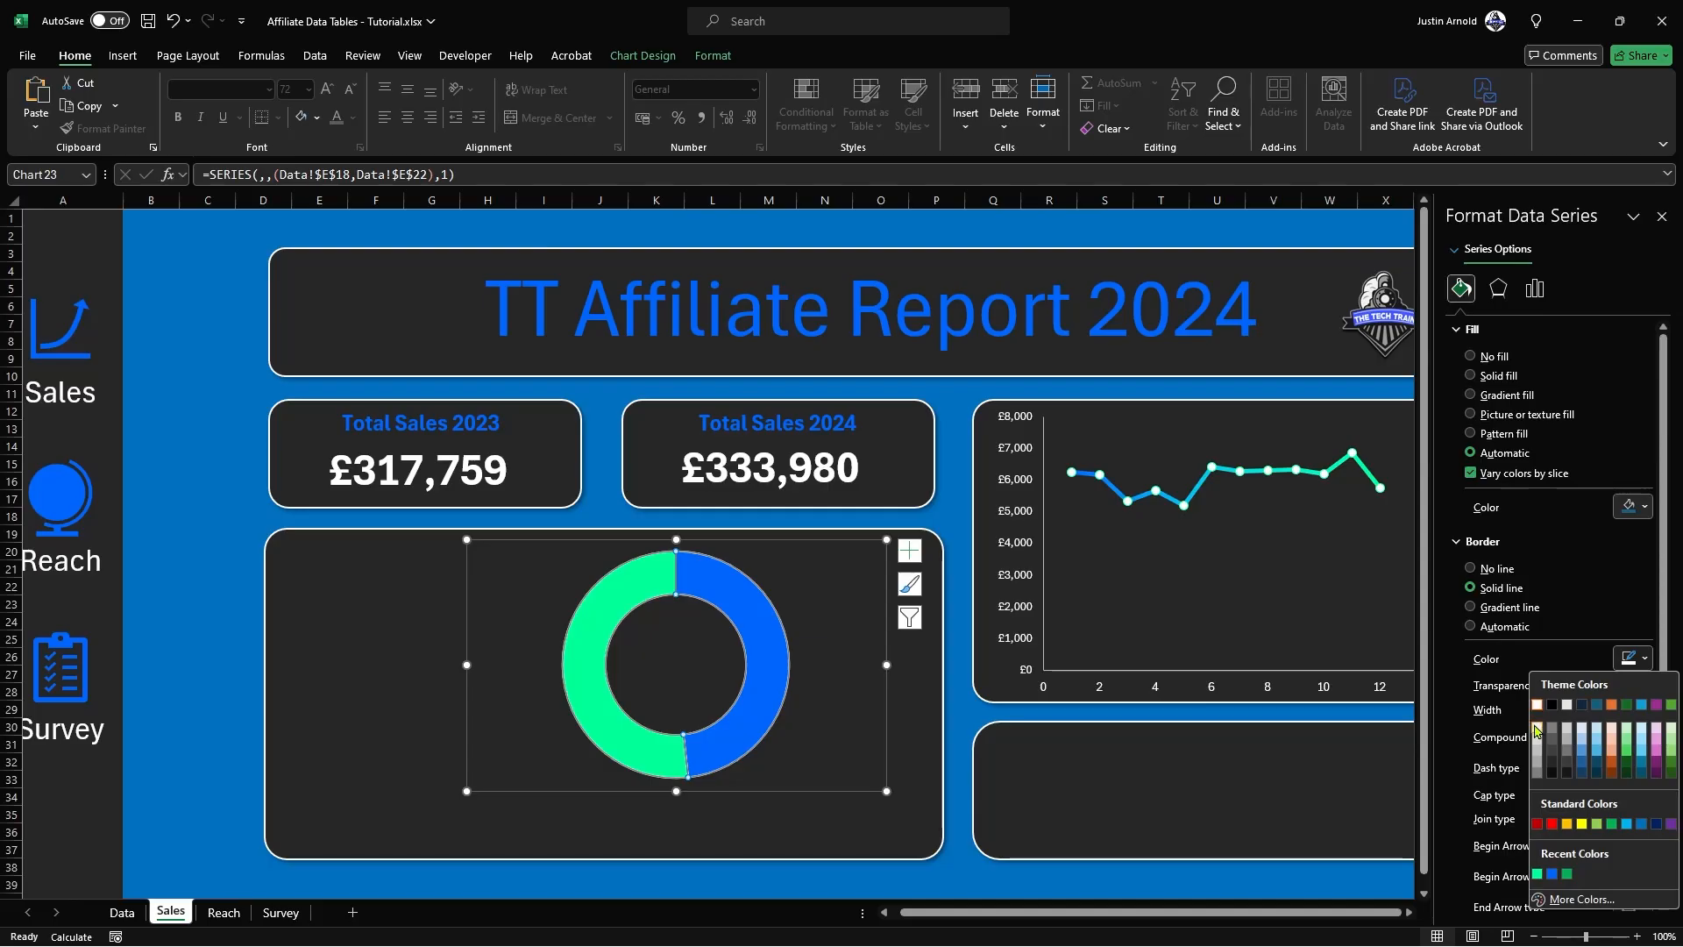
pyautogui.click(1536, 730)
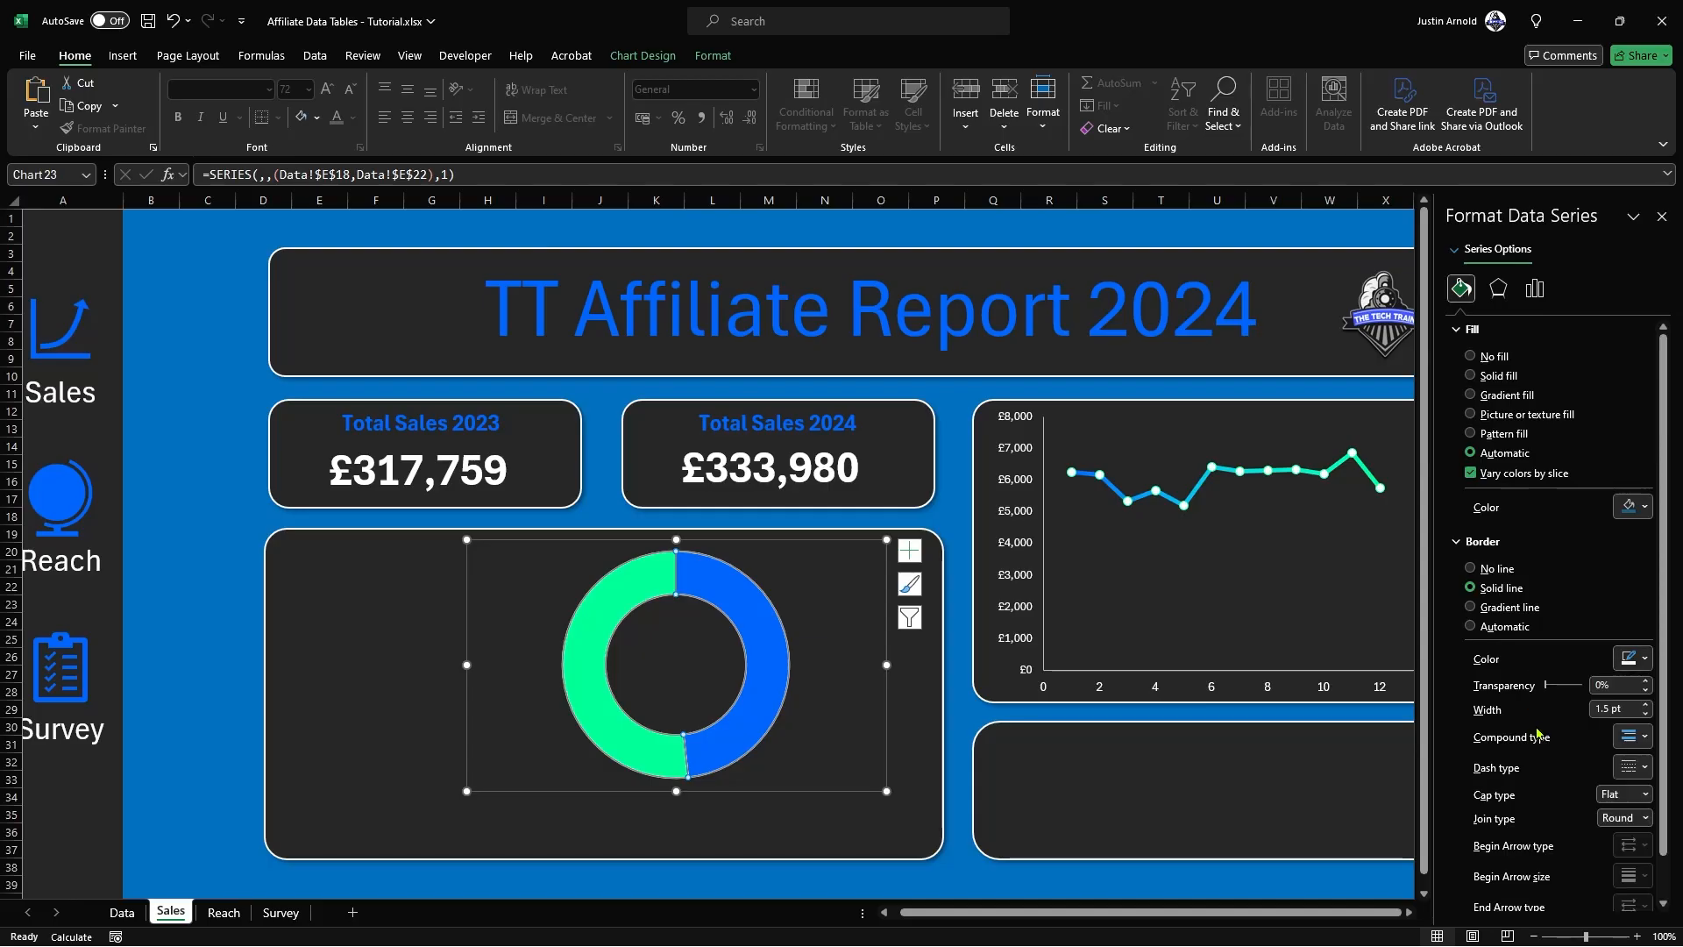
pyautogui.click(1648, 705)
pyautogui.click(1648, 705)
pyautogui.click(1648, 705)
pyautogui.click(1648, 705)
pyautogui.click(1648, 705)
pyautogui.click(1648, 705)
pyautogui.click(1648, 705)
pyautogui.click(1648, 704)
pyautogui.click(190, 687)
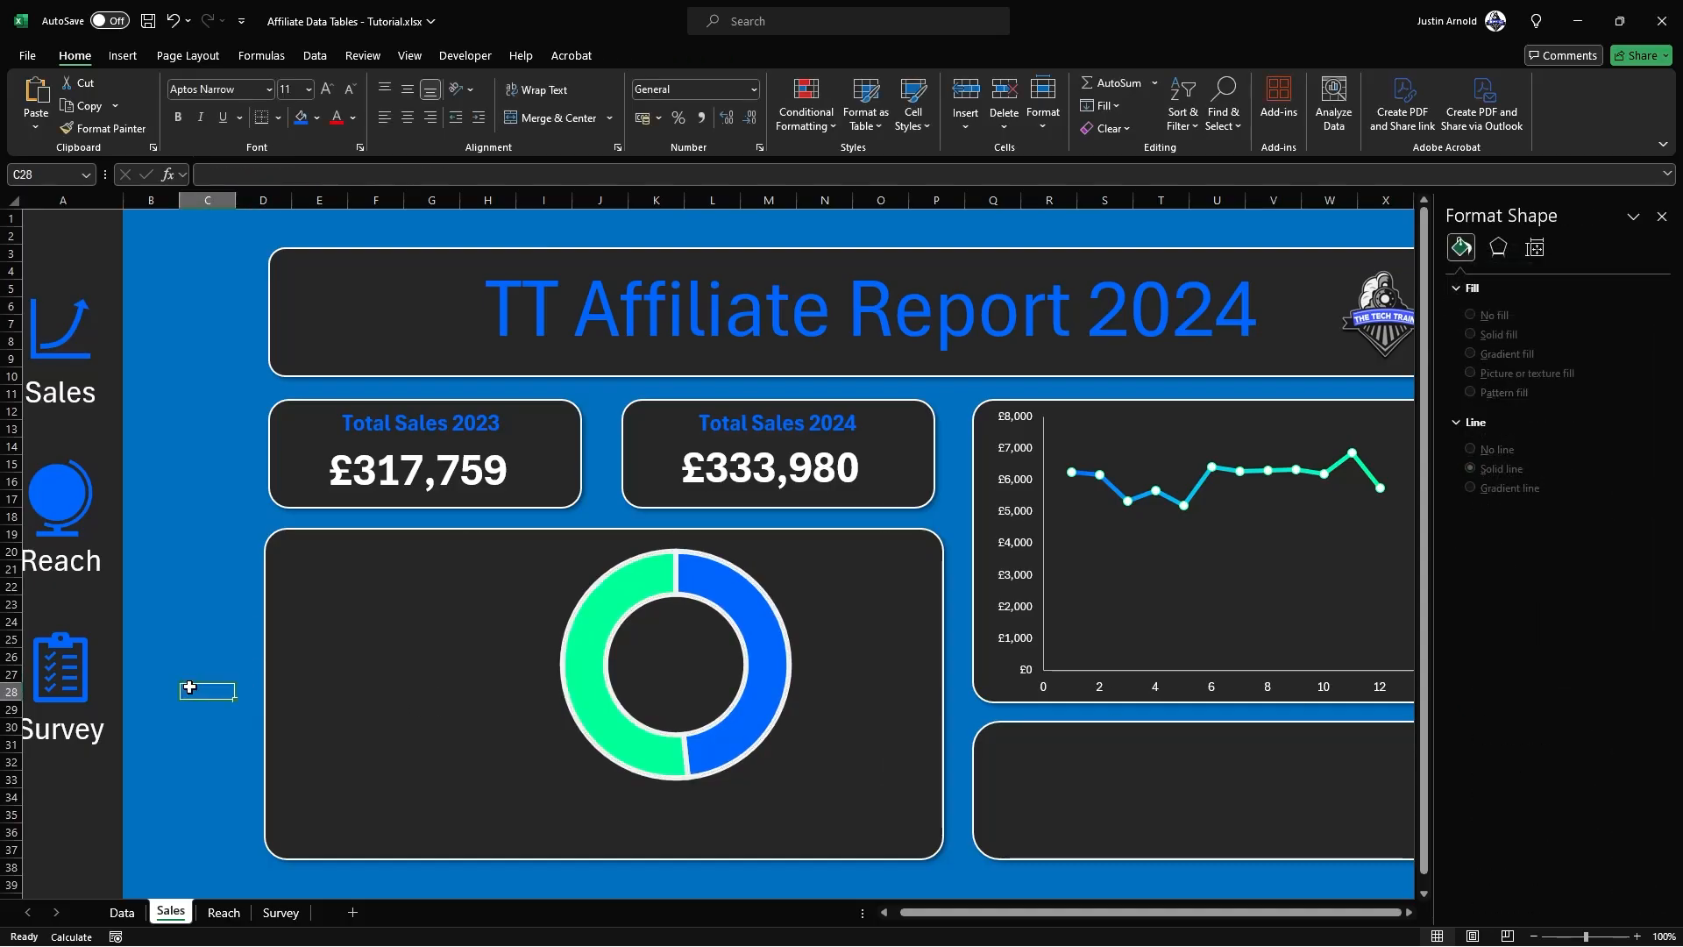
# Step: Move the doughnut chart to the horizontal centre of its large panel, slightly lower than before
pyautogui.click(716, 587)
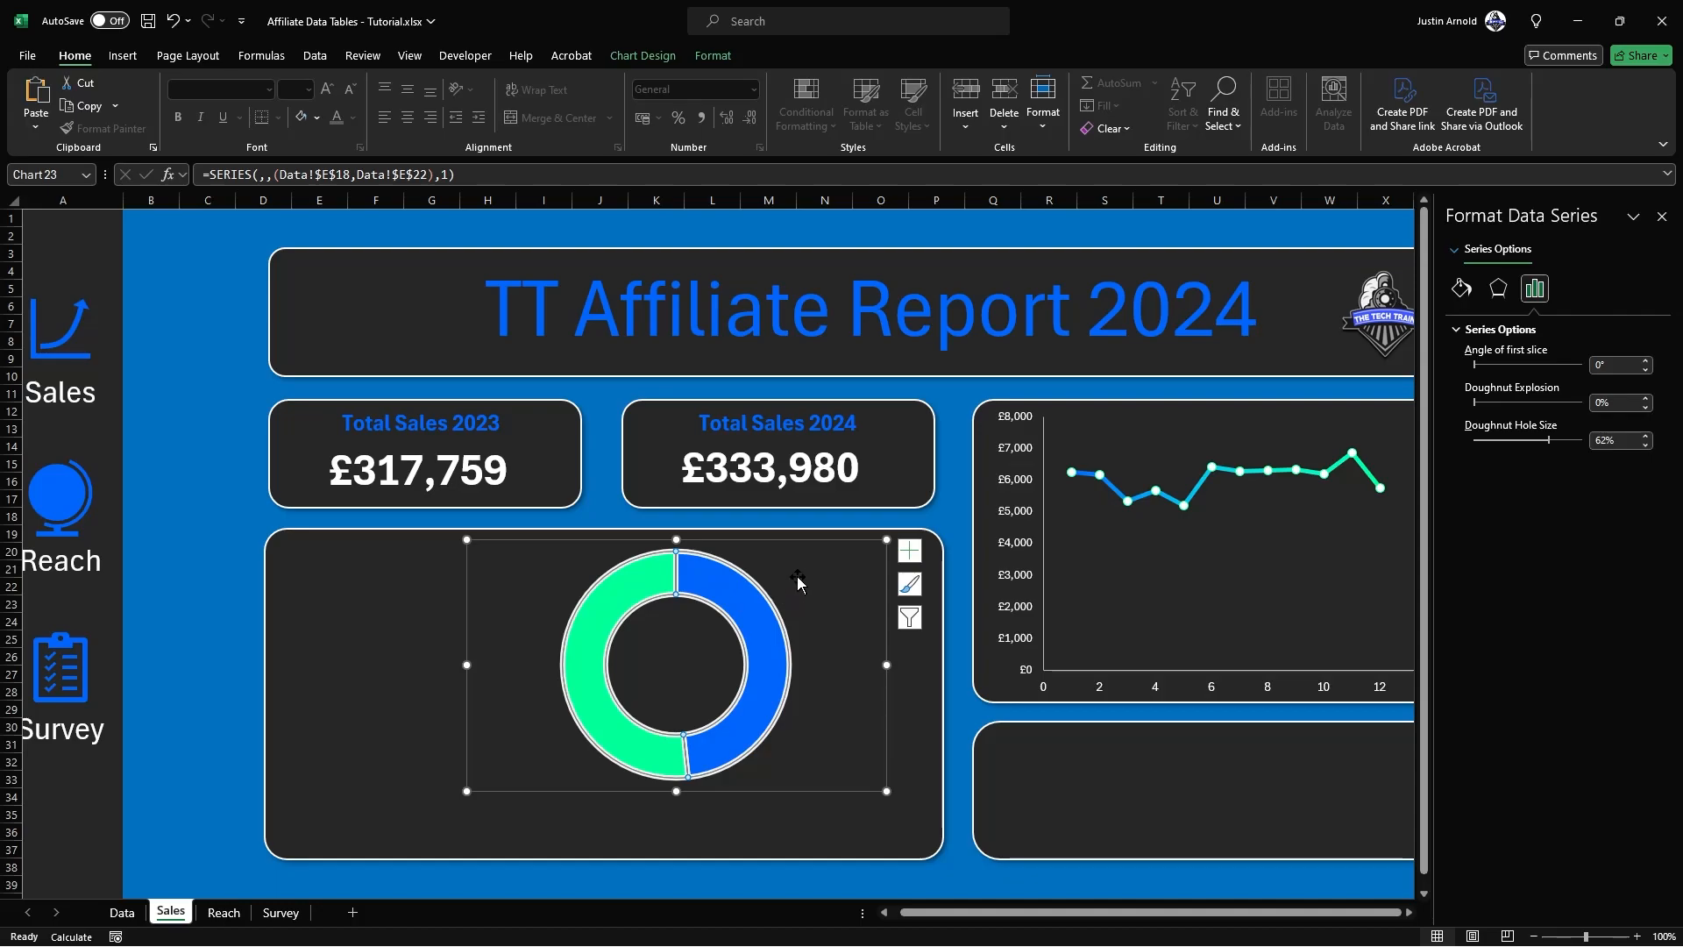
pyautogui.moveTo(808, 563); pyautogui.dragTo(736, 593)
pyautogui.click(186, 602)
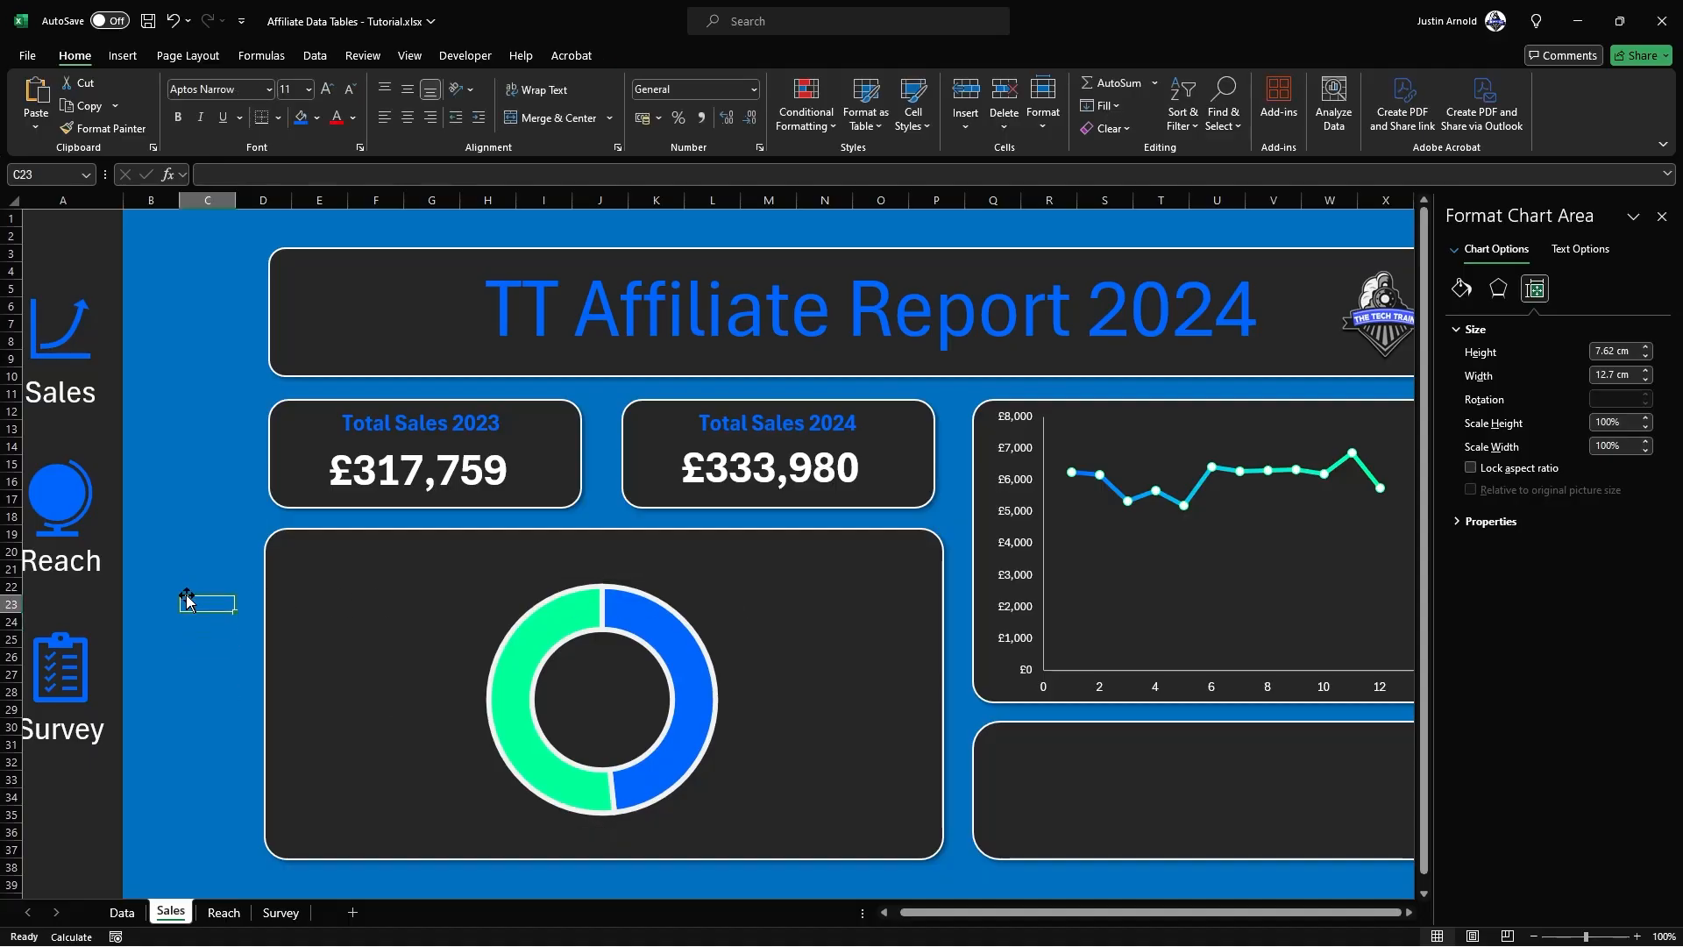
# Step: Copy the Total Sales 2023 label into the doughnut panel and change the copy's text to Target Profit
pyautogui.click(394, 424)
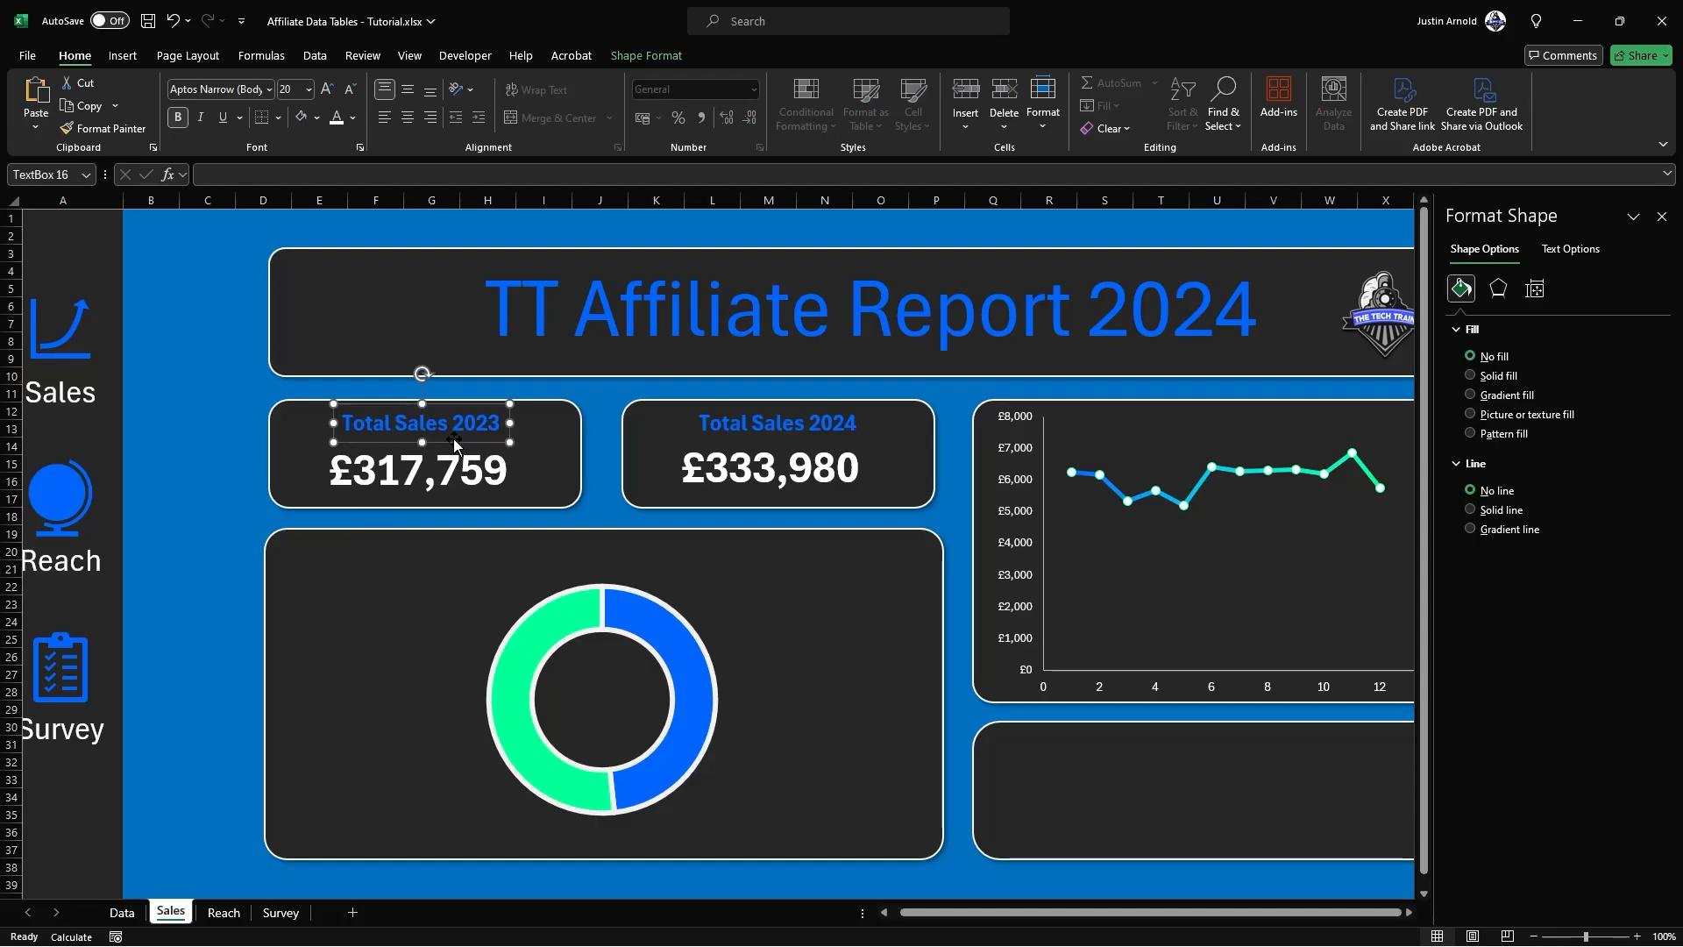
pyautogui.moveTo(455, 443); pyautogui.dragTo(433, 689)
pyautogui.tripleClick(372, 675)
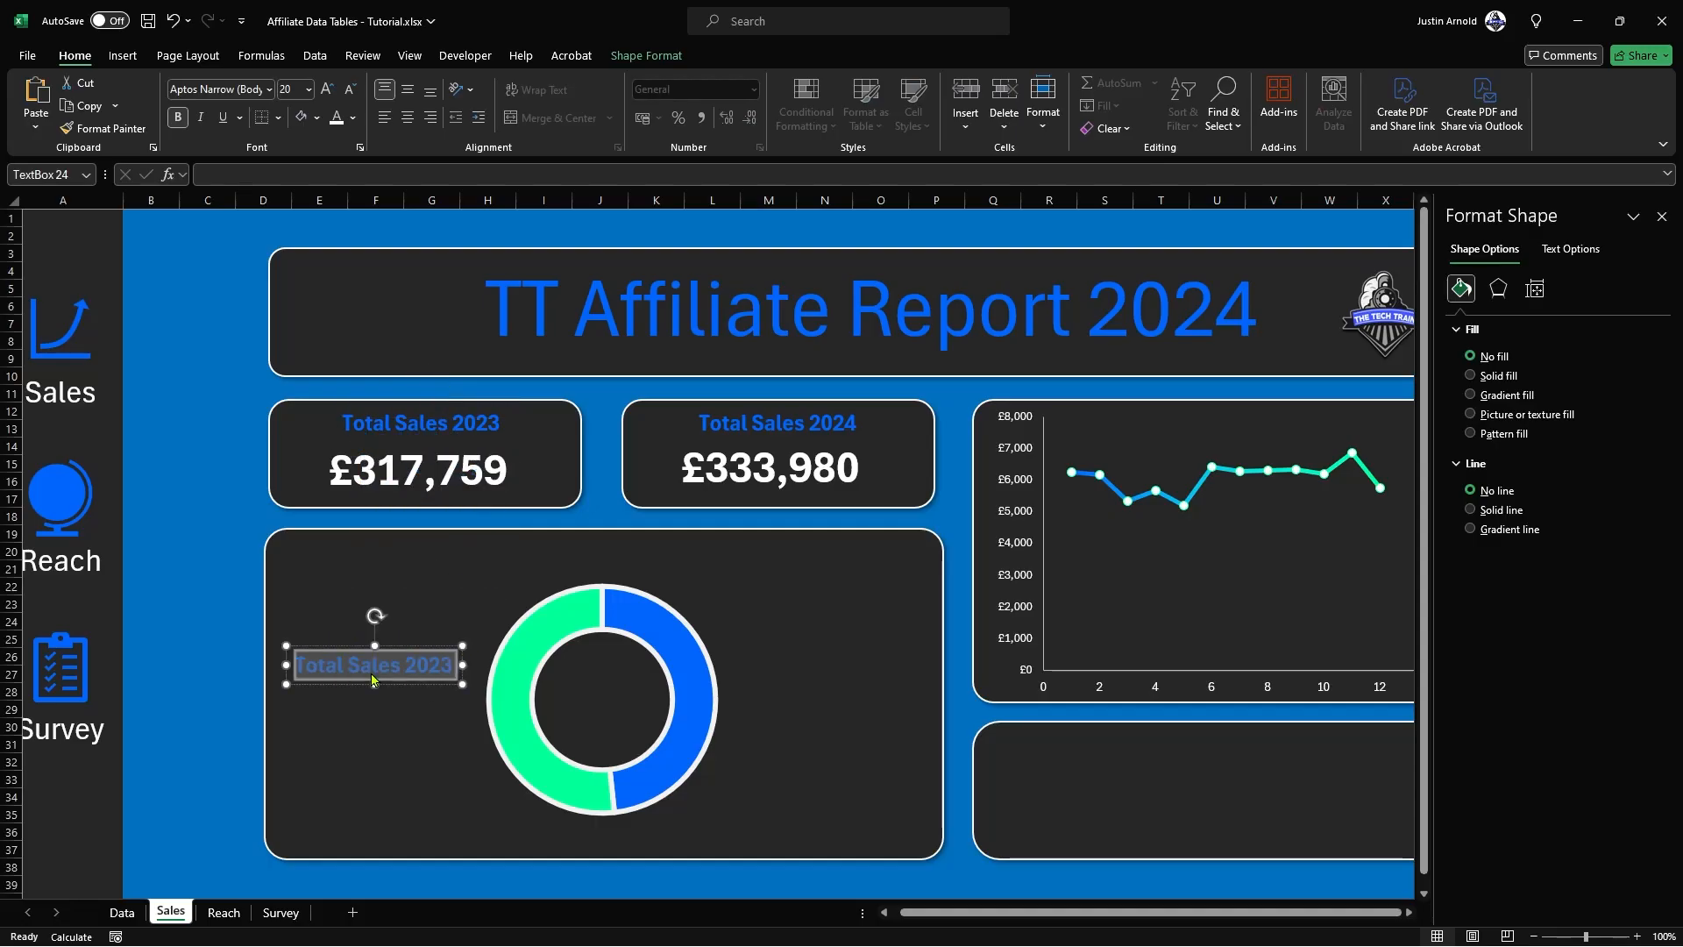
pyautogui.write('Target')
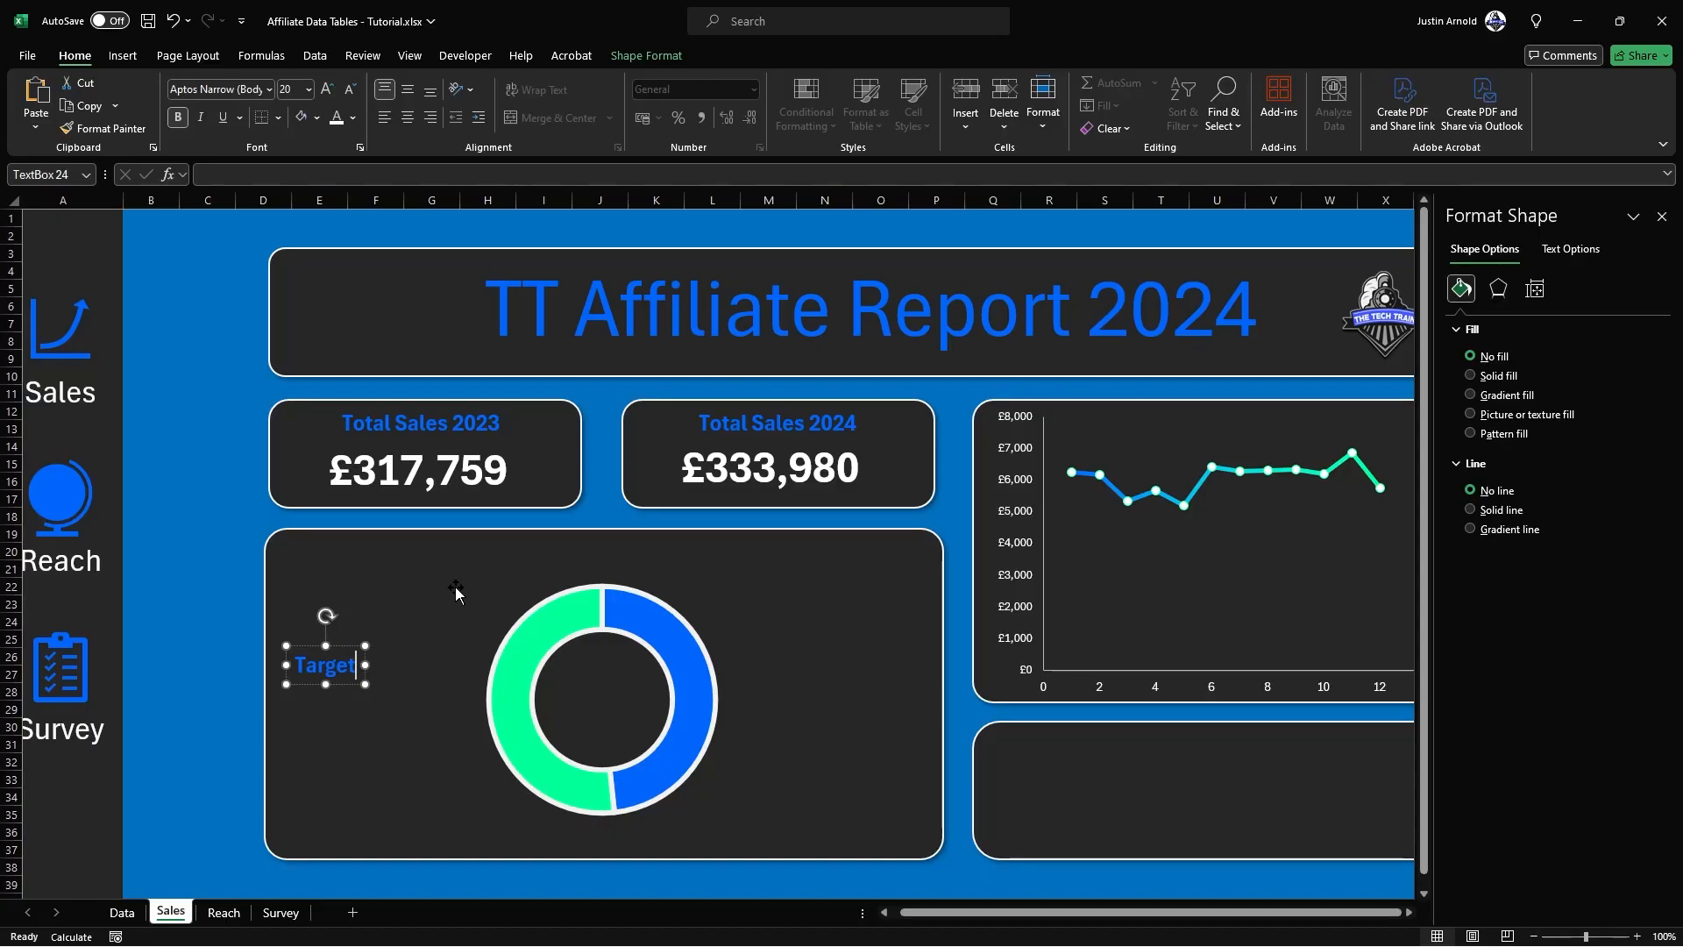
pyautogui.write(' Profit')
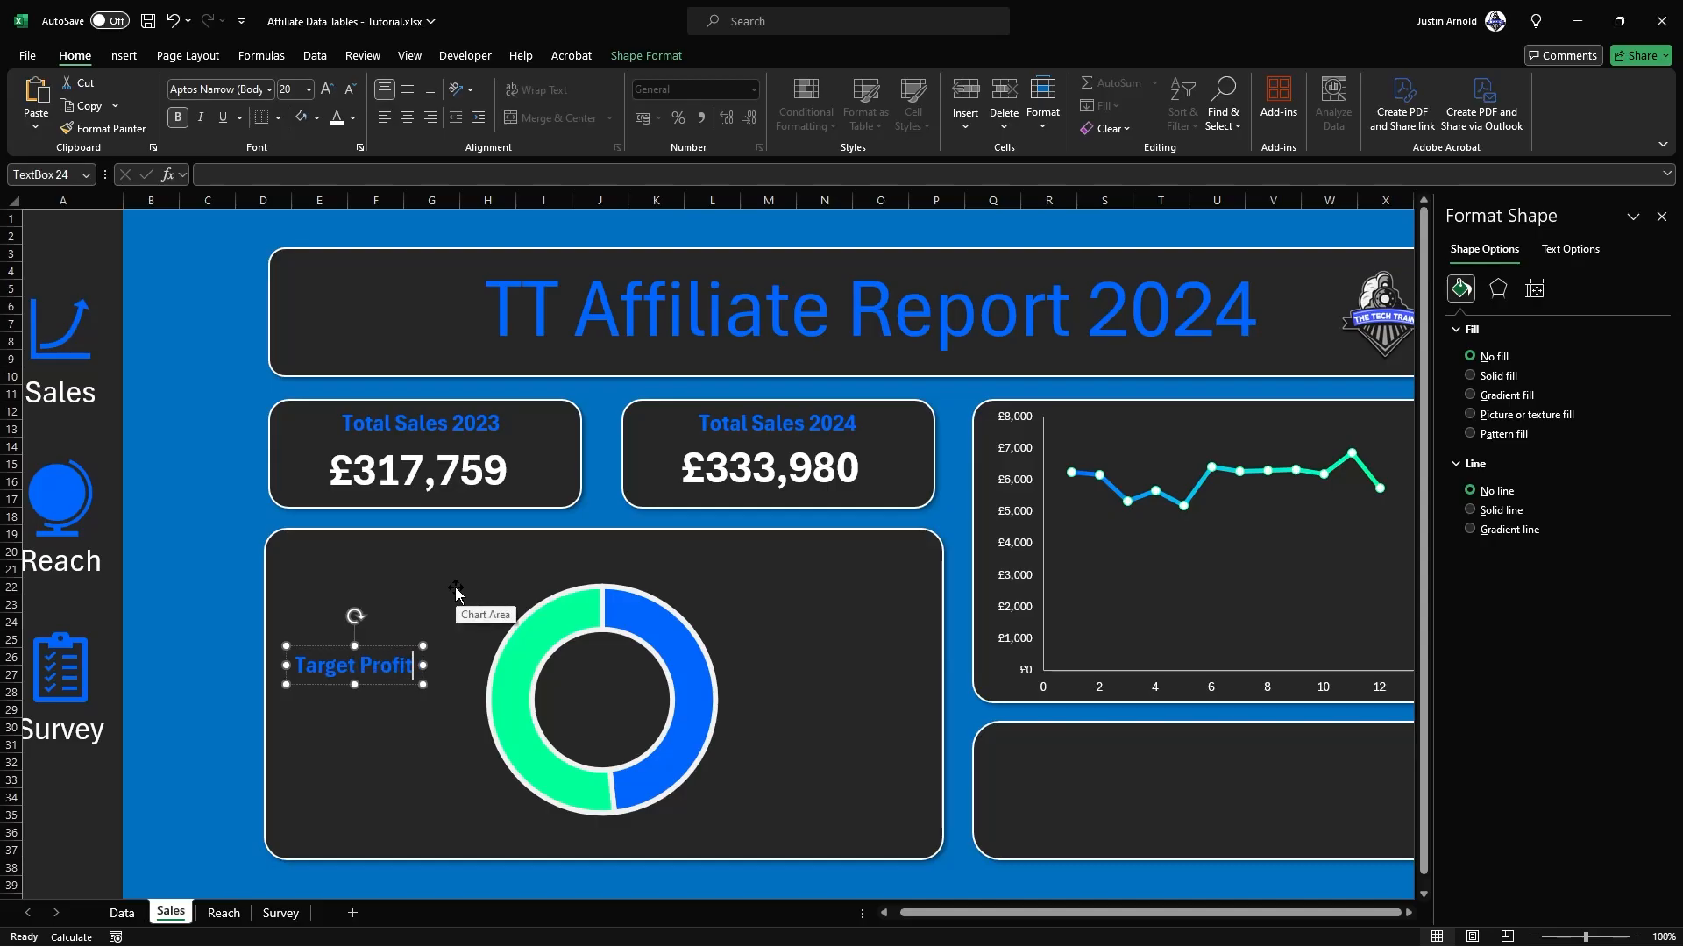
# Step: Centre the Target Profit label above the doughnut, undoing the accidental move of the panel behind it
pyautogui.moveTo(372, 647); pyautogui.dragTo(543, 579)
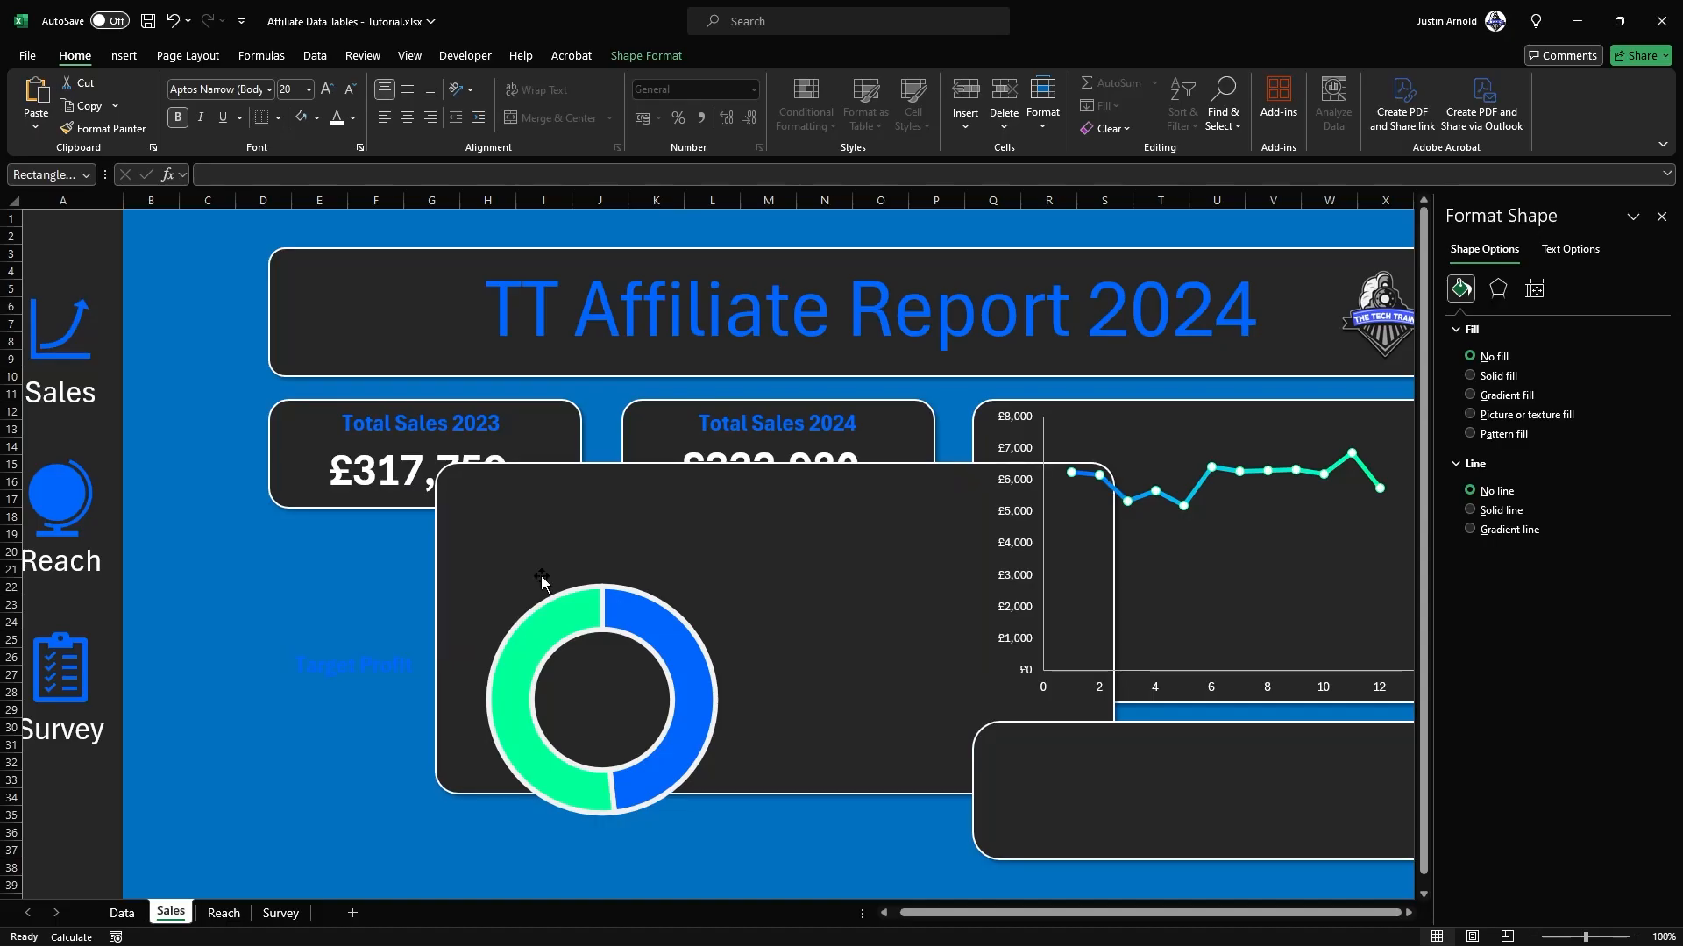
pyautogui.hotkey('ctrl', 'z')
pyautogui.click(381, 640)
pyautogui.moveTo(403, 633); pyautogui.dragTo(633, 543)
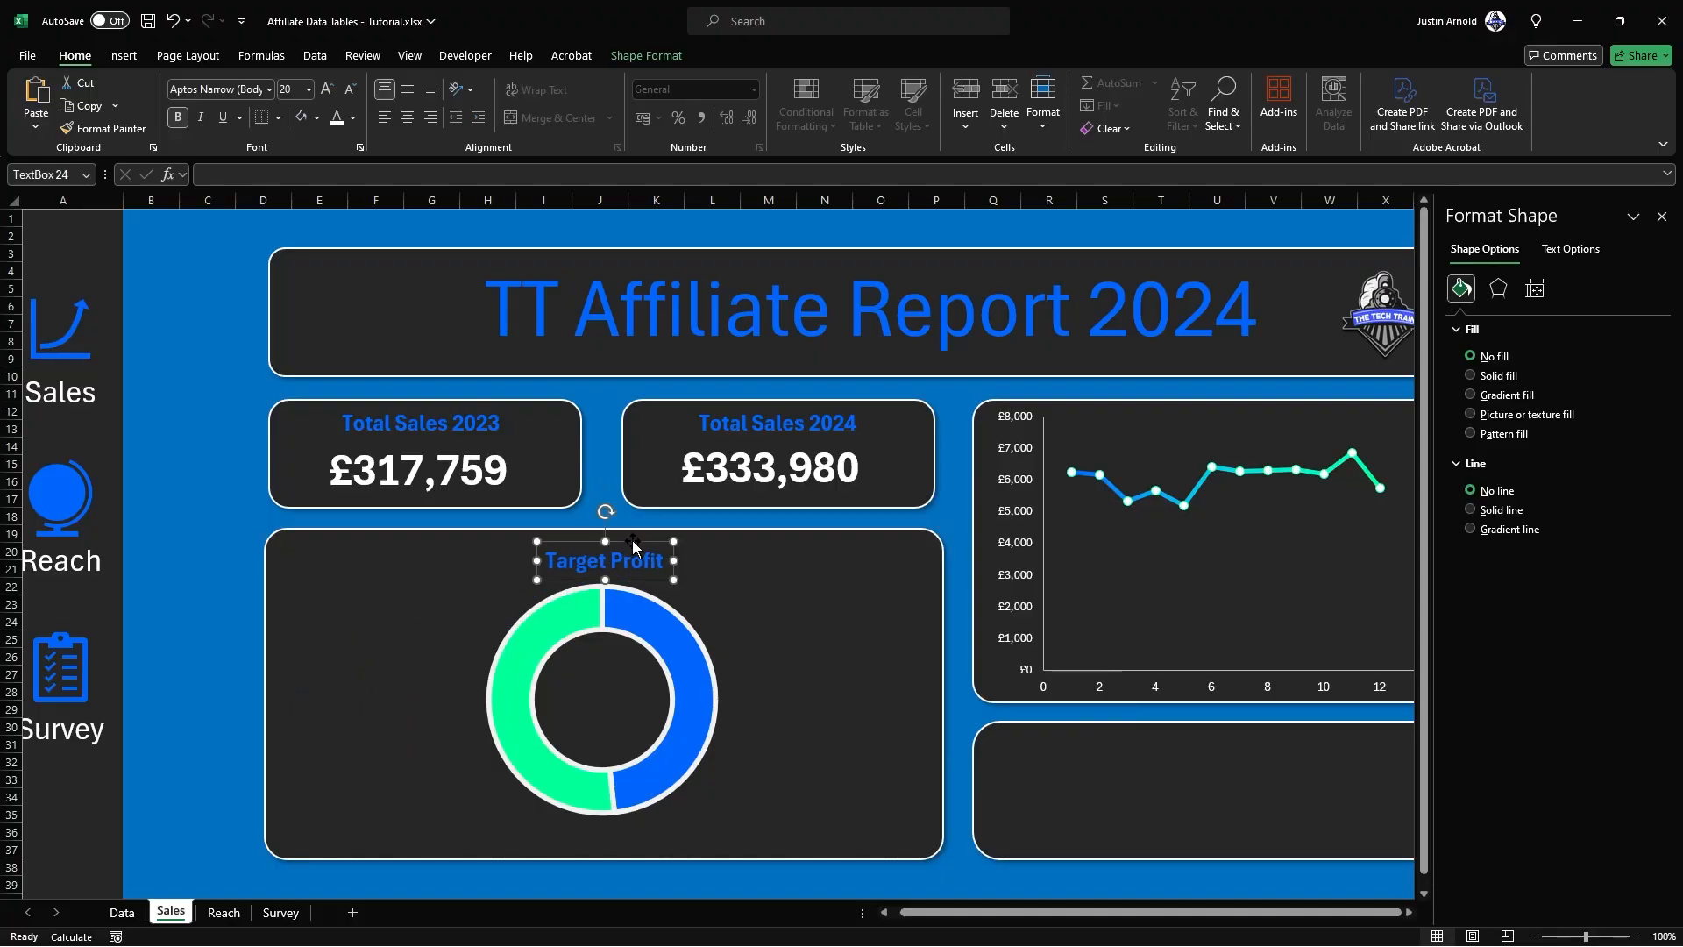
# Step: Shift the doughnut chart slightly down to leave a gap below the Target Profit label
pyautogui.click(668, 621)
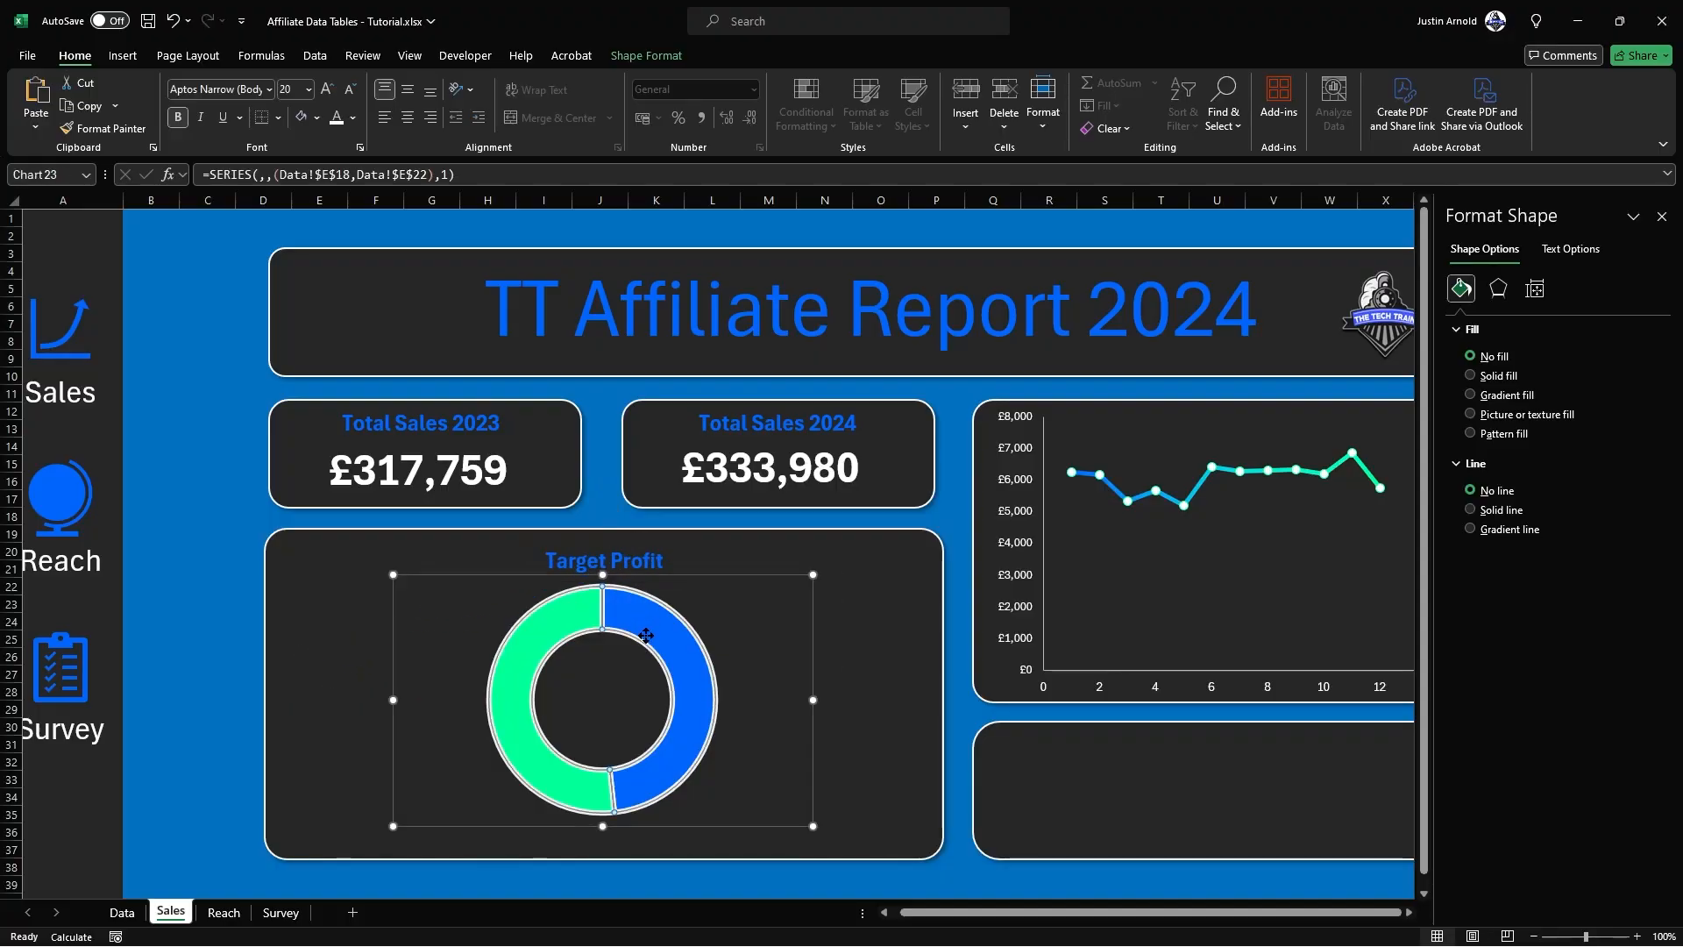
pyautogui.click(719, 601)
pyautogui.click(662, 633)
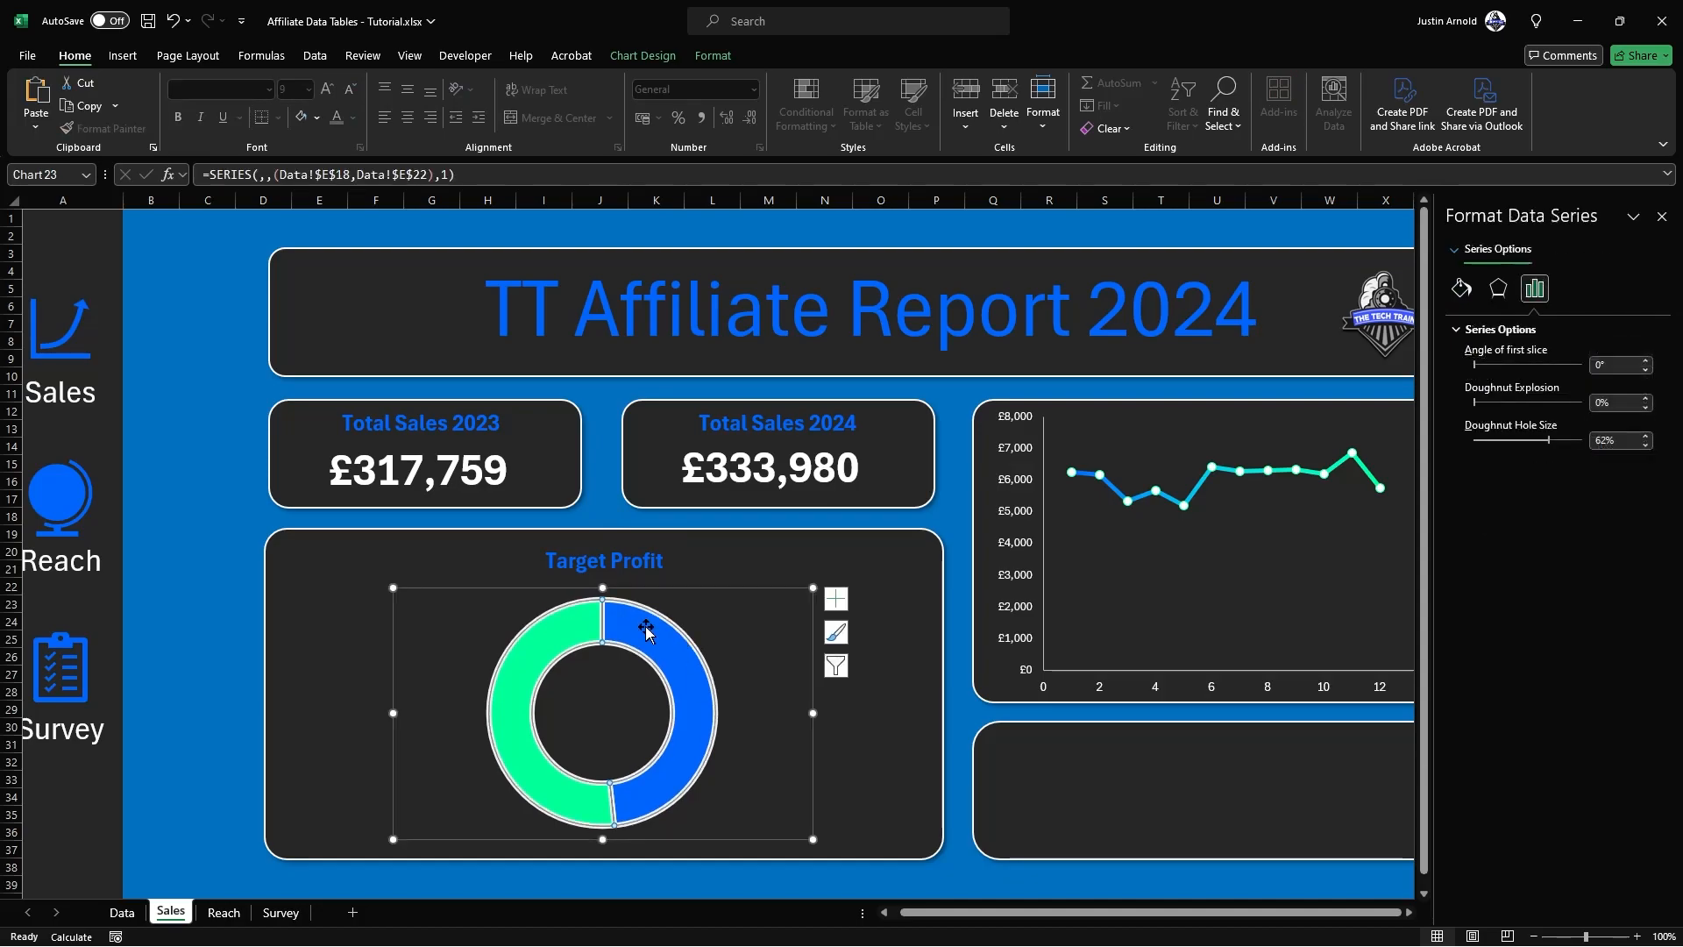
pyautogui.click(342, 618)
# Step: Duplicate the Target Profit label, place the copy to the left of the doughnut and change its text to 2023
pyautogui.click(561, 576)
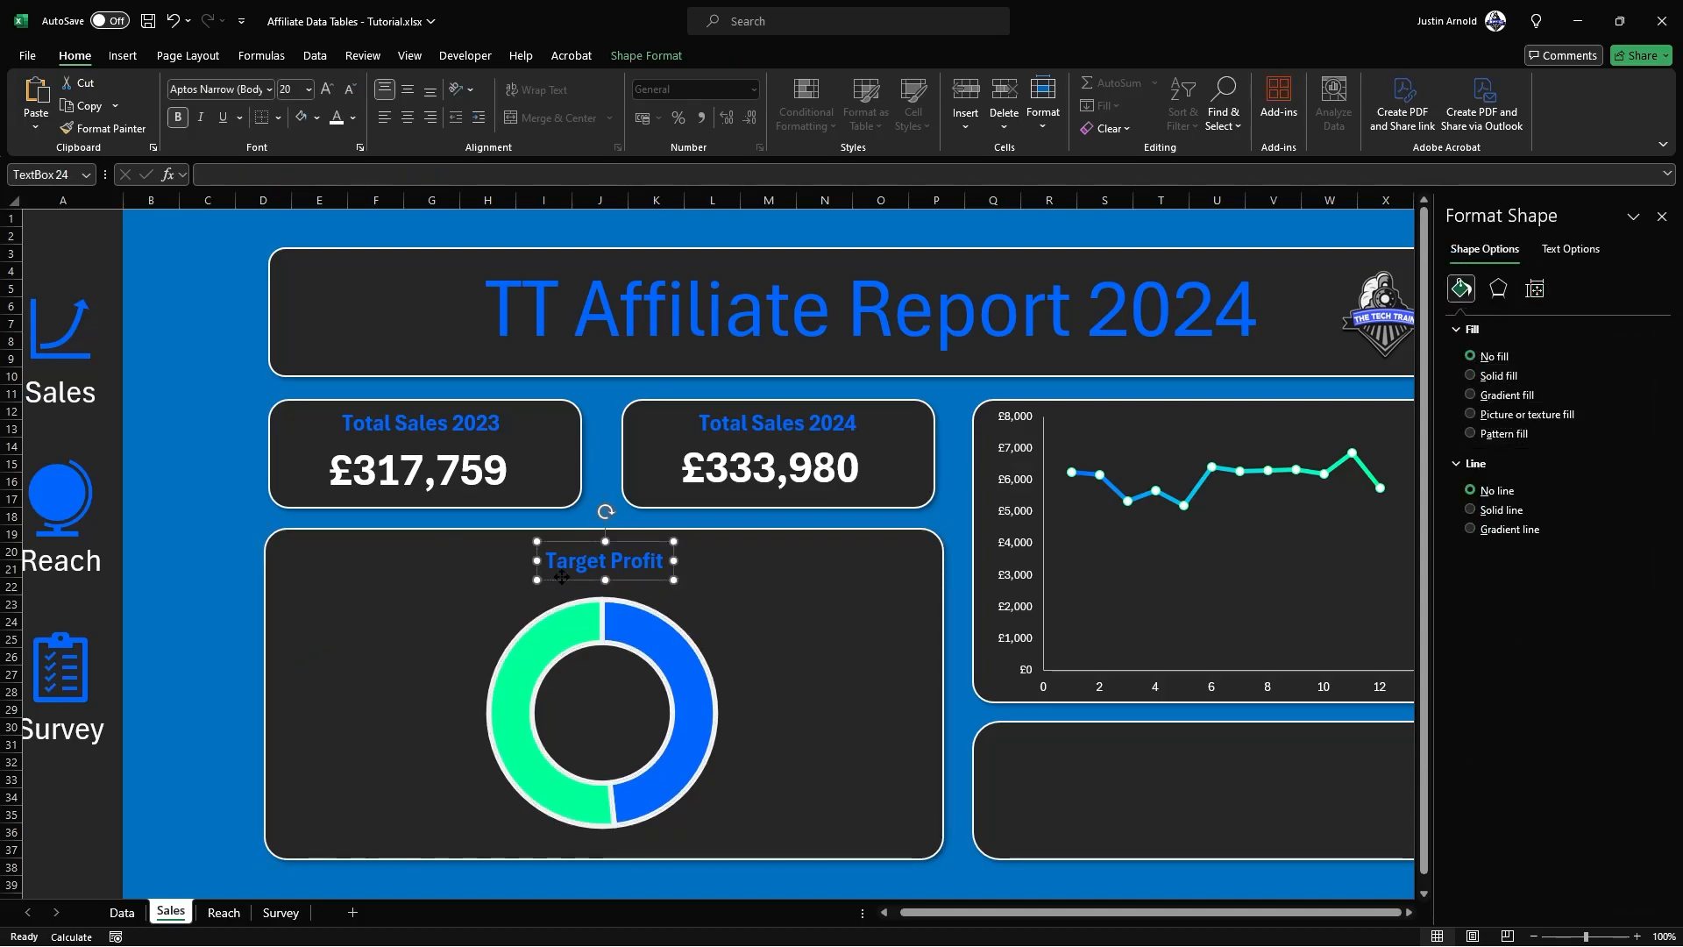
pyautogui.hotkey('ctrl', 'd')
pyautogui.moveTo(555, 595); pyautogui.dragTo(313, 673)
pyautogui.tripleClick(361, 661)
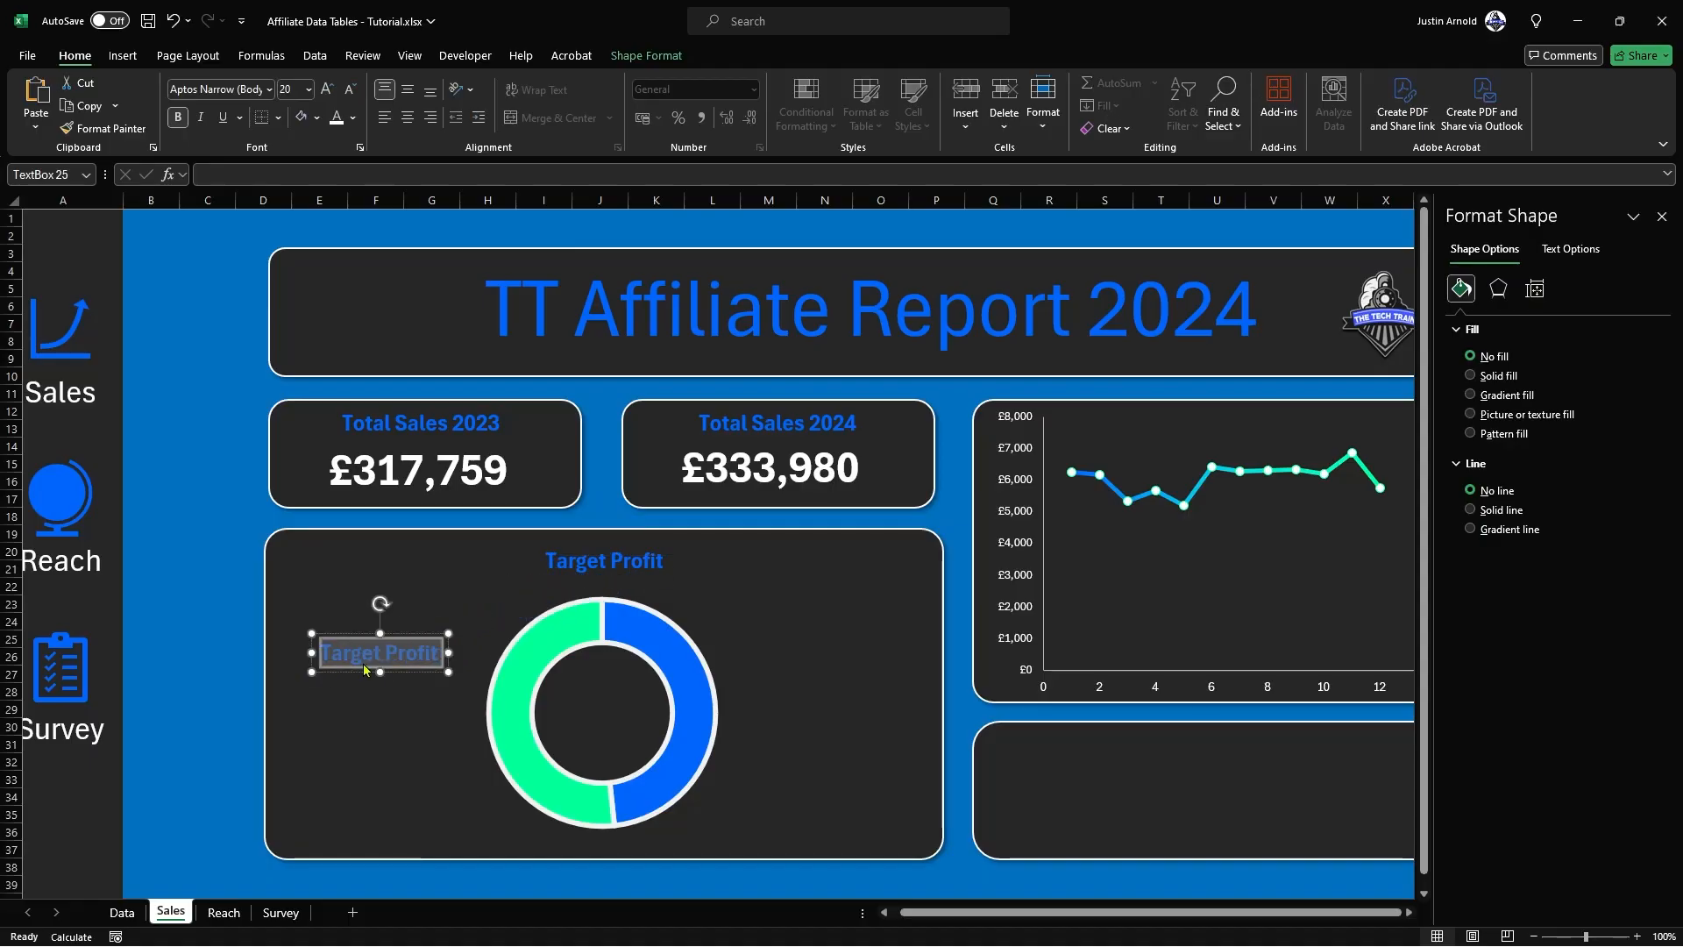
pyautogui.write('2023')
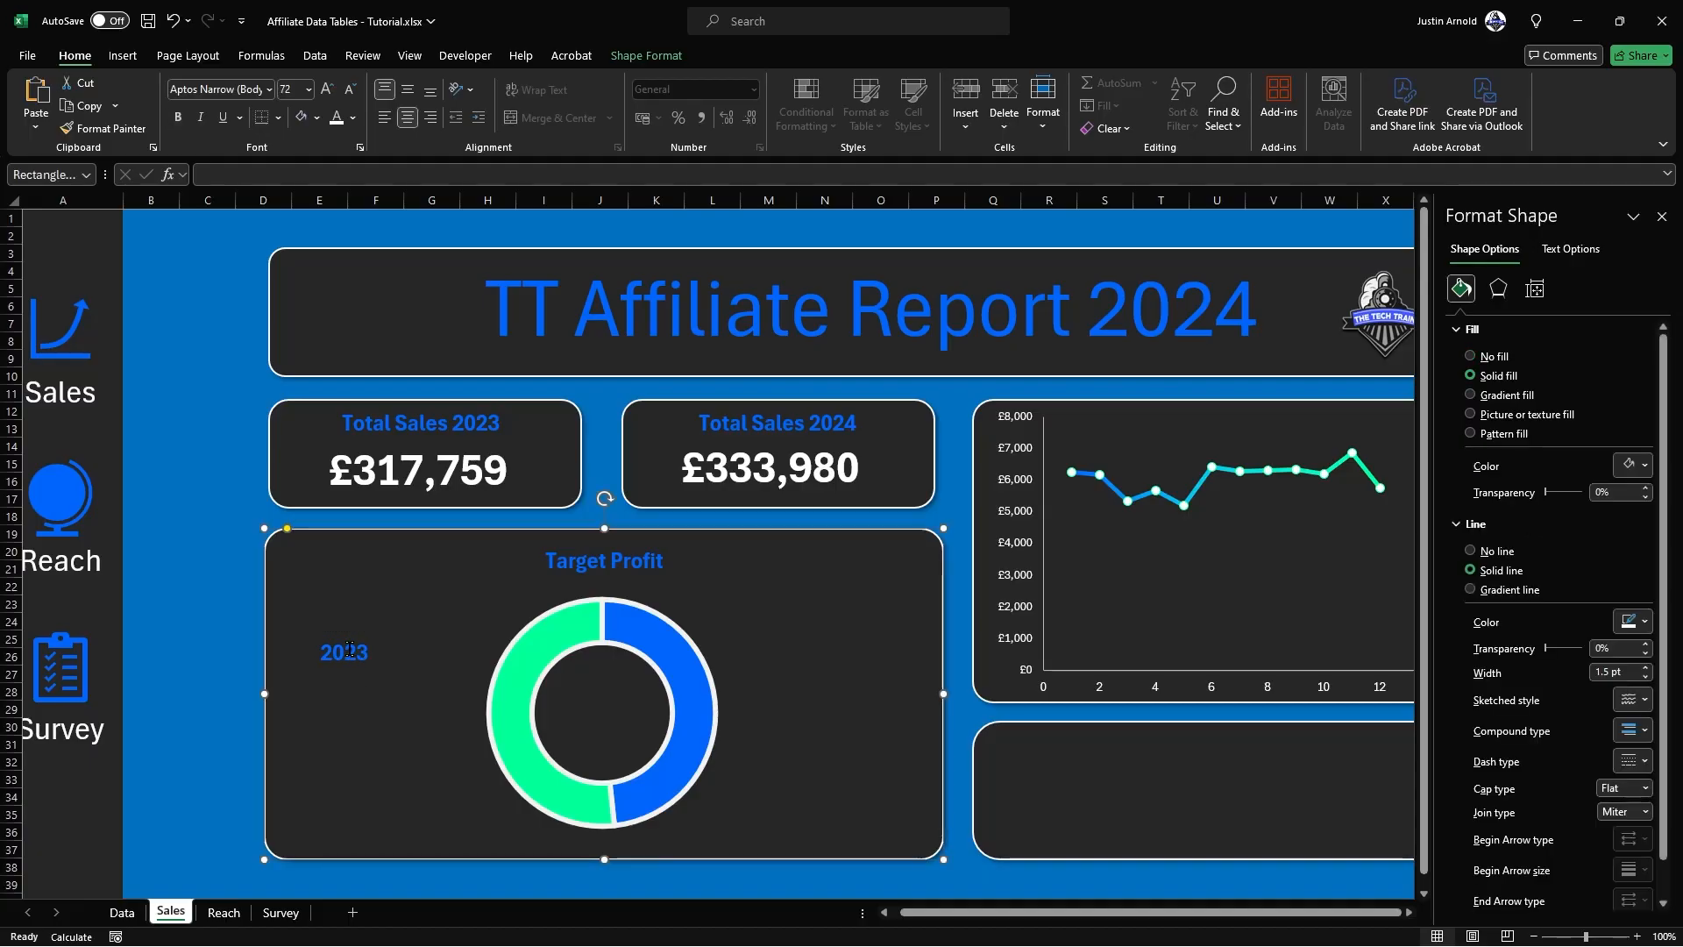
# Step: Set the 2023 label beside the doughnut to font size 36 with white text
pyautogui.click(350, 655)
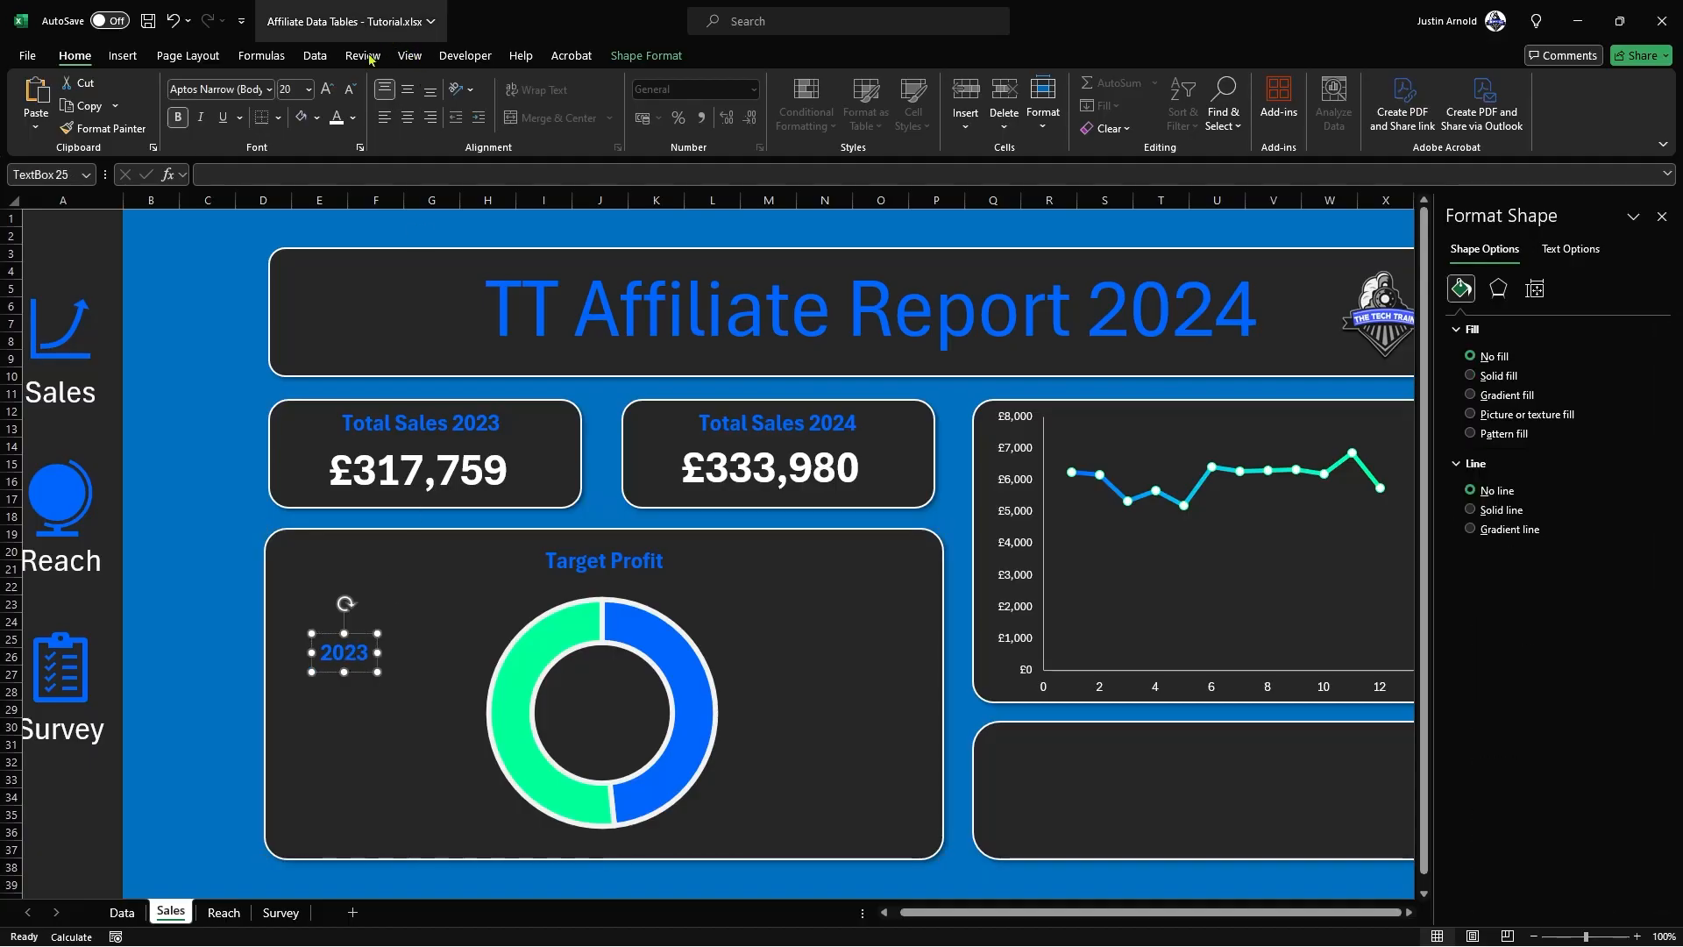
pyautogui.click(326, 90)
pyautogui.click(326, 89)
pyautogui.click(326, 89)
pyautogui.click(326, 90)
pyautogui.click(326, 89)
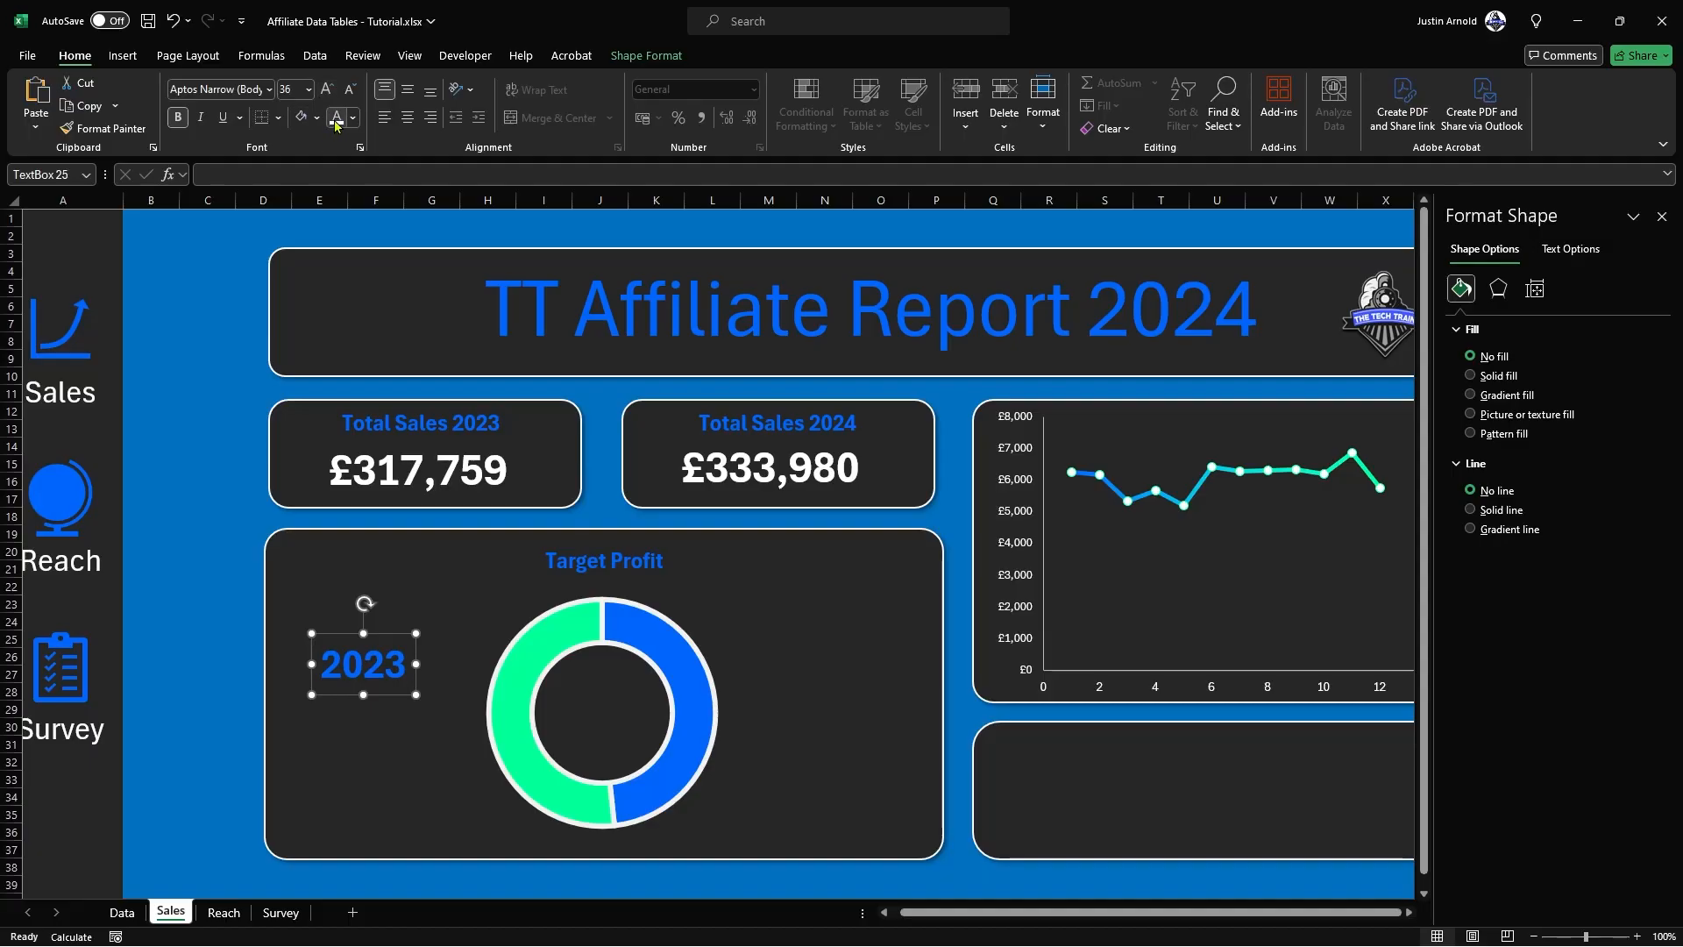
pyautogui.click(337, 116)
# Step: Copy the 2023 label to the doughnut's right side as 2024, and place a duplicate below each year label
pyautogui.moveTo(383, 625); pyautogui.dragTo(877, 654)
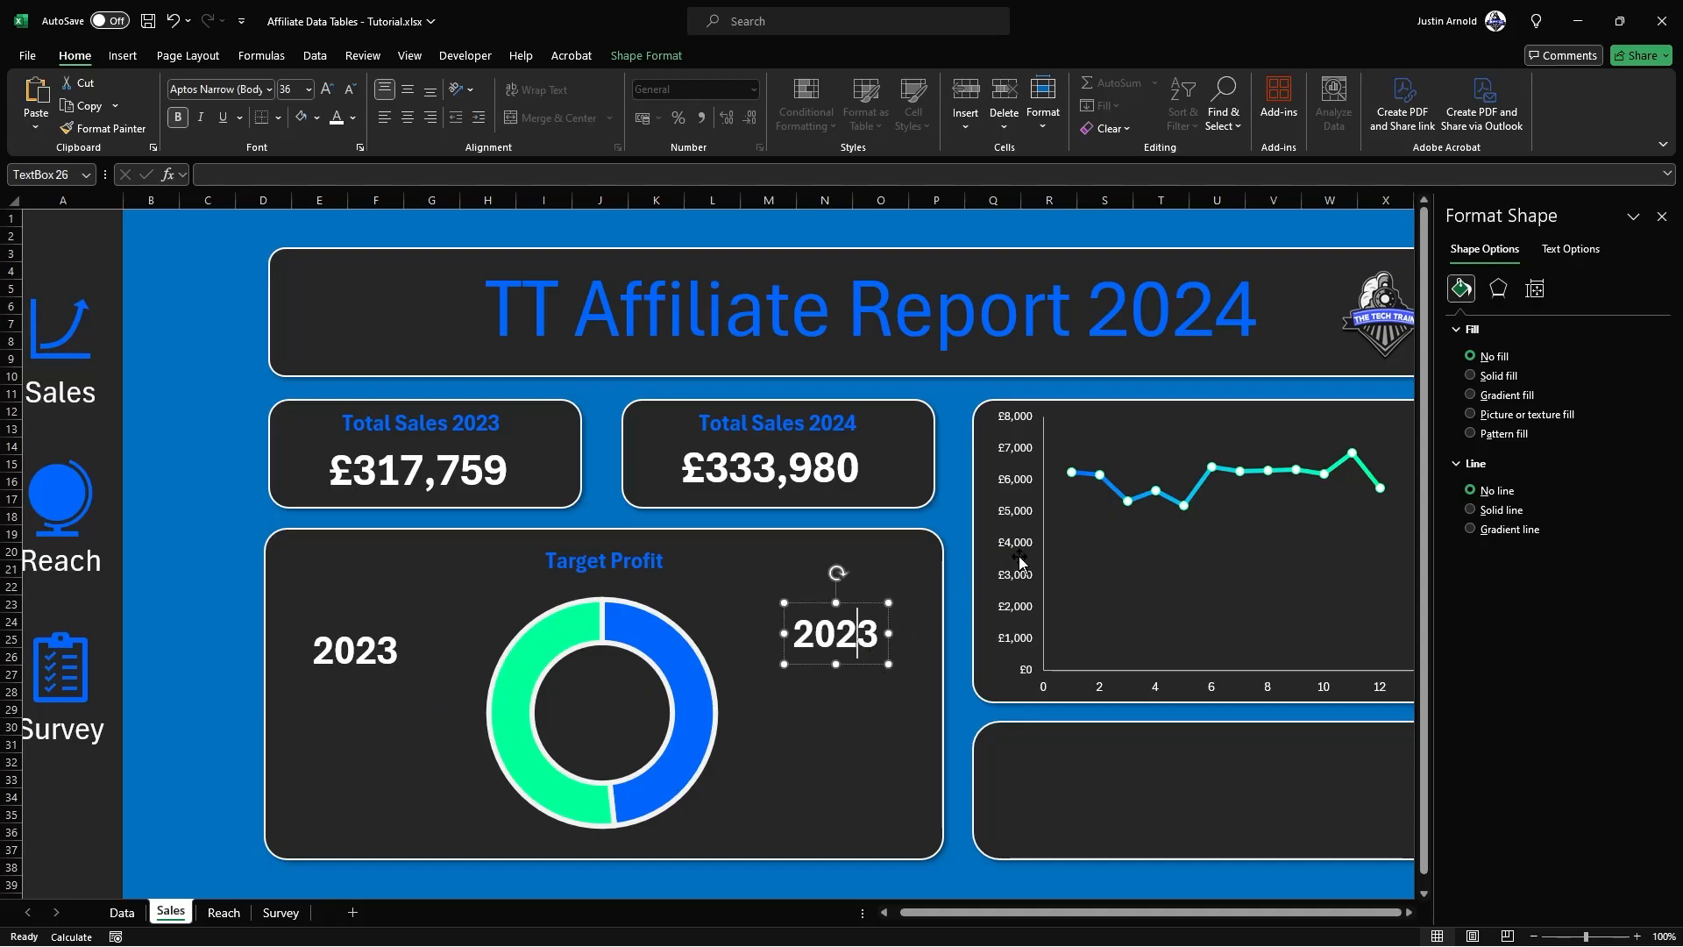
pyautogui.write('4')
pyautogui.keyDown('shift'); pyautogui.click(373, 647); pyautogui.keyUp('shift')
pyautogui.moveTo(372, 647); pyautogui.dragTo(384, 732)
pyautogui.click(365, 755)
# Step: Clear the duplicate below the 2023 label and link that text box to the 2023 total profit with =Data!D17
pyautogui.doubleClick(369, 698)
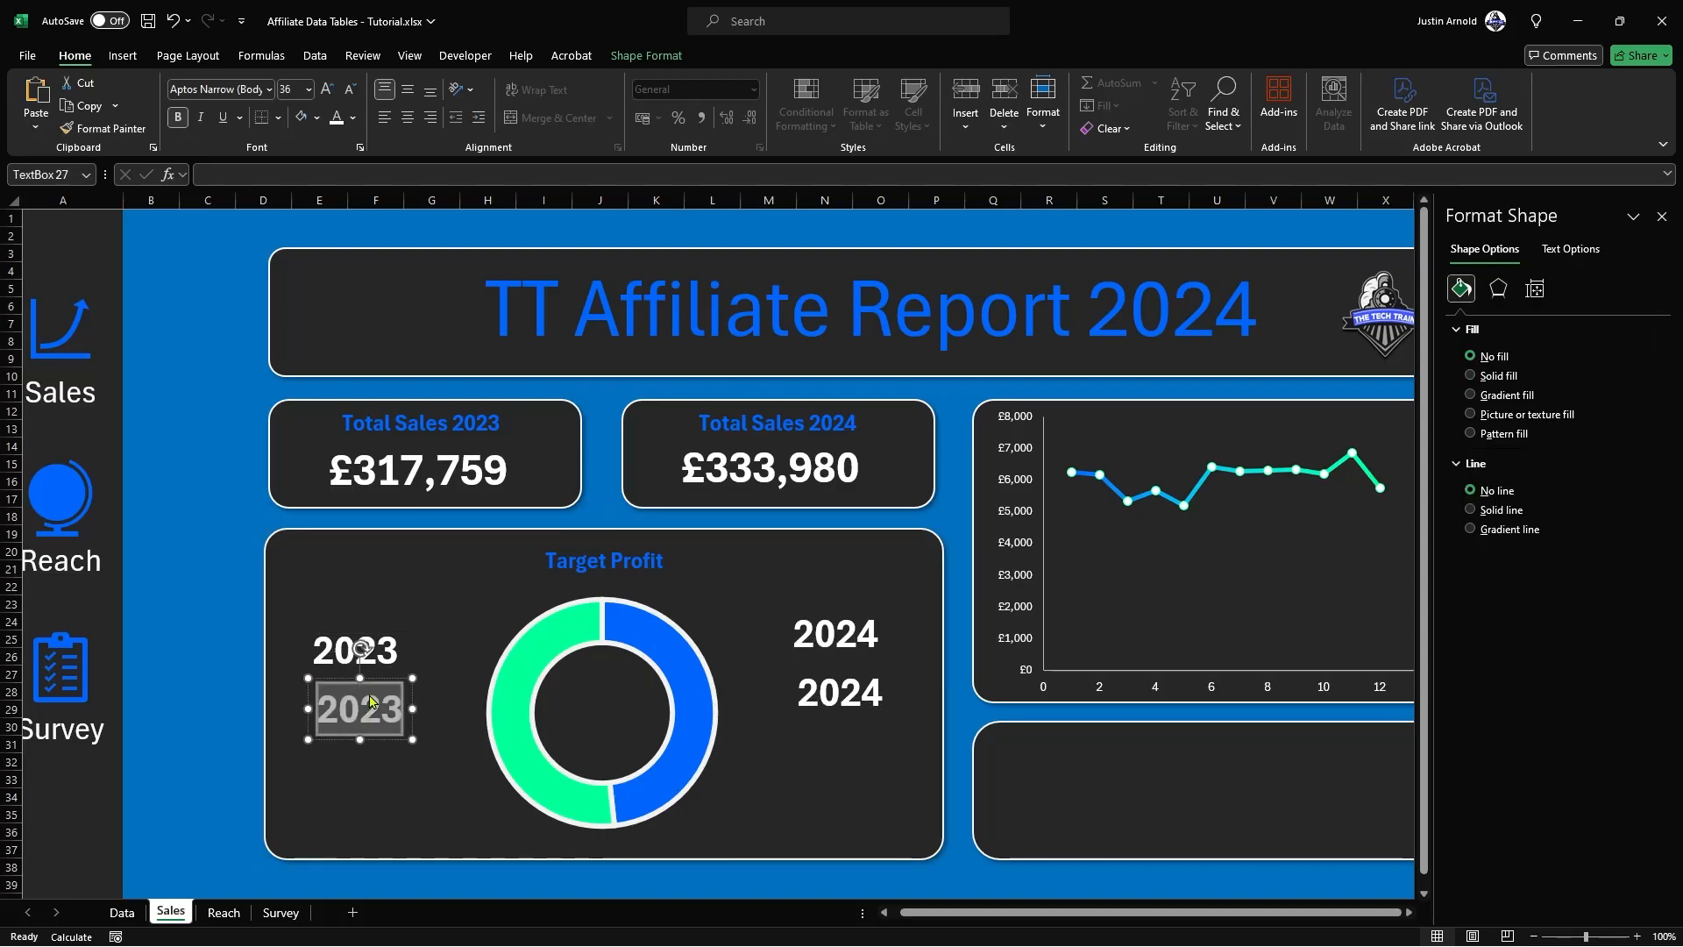
pyautogui.press('BackSpace')
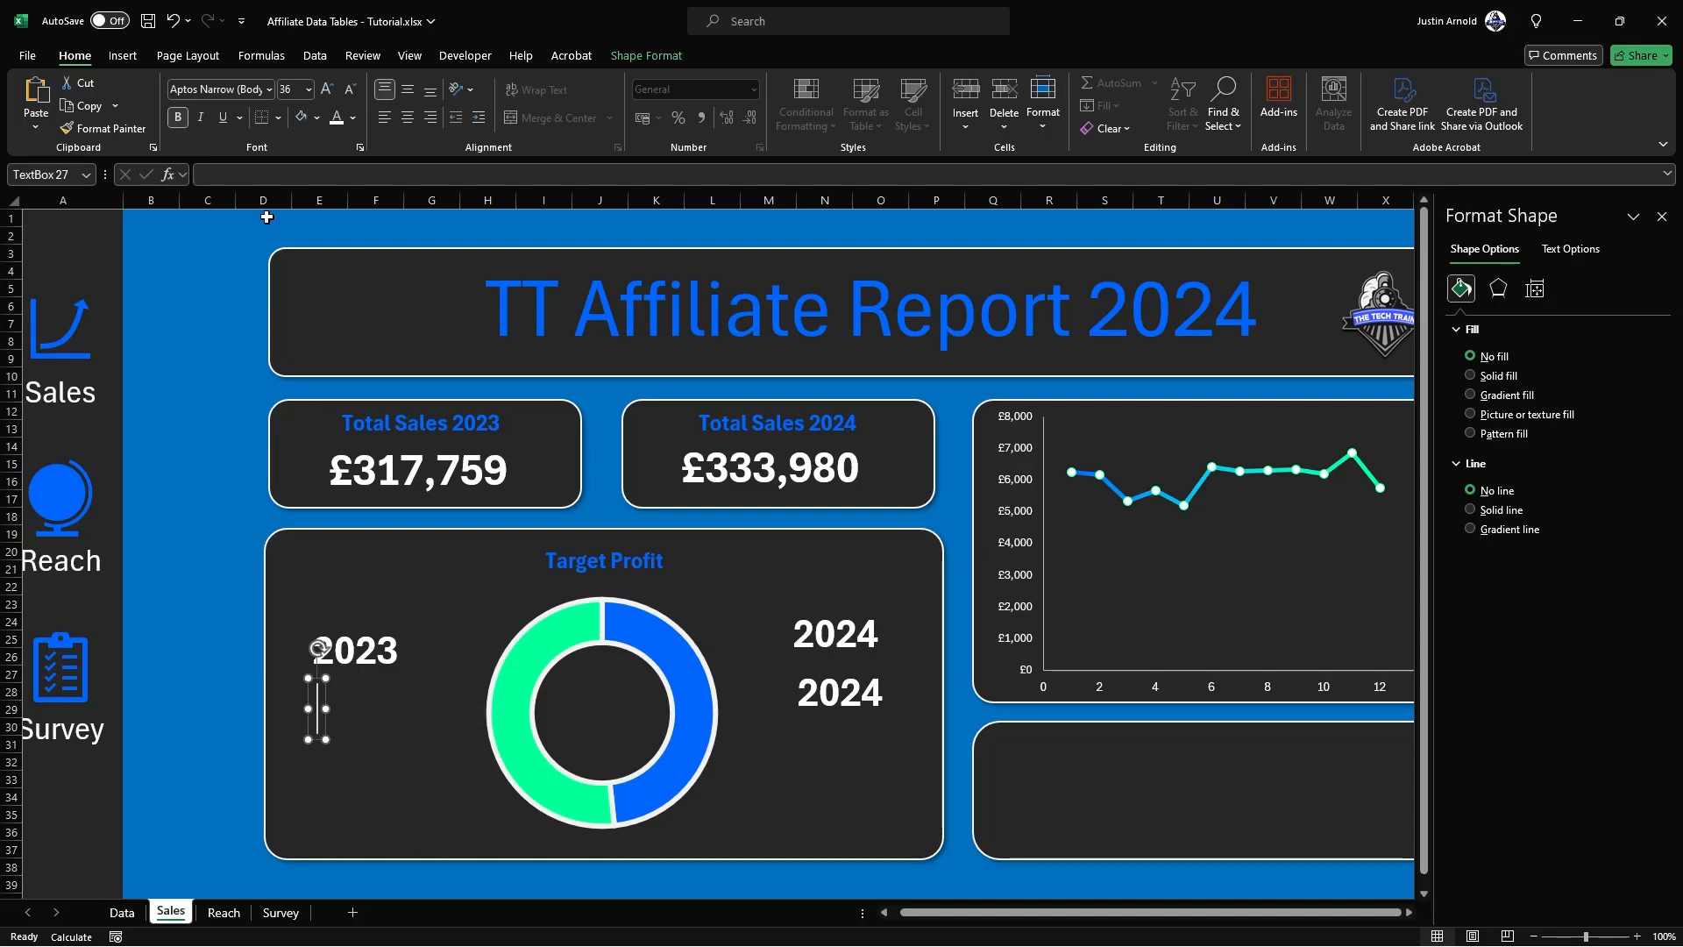
pyautogui.click(257, 177)
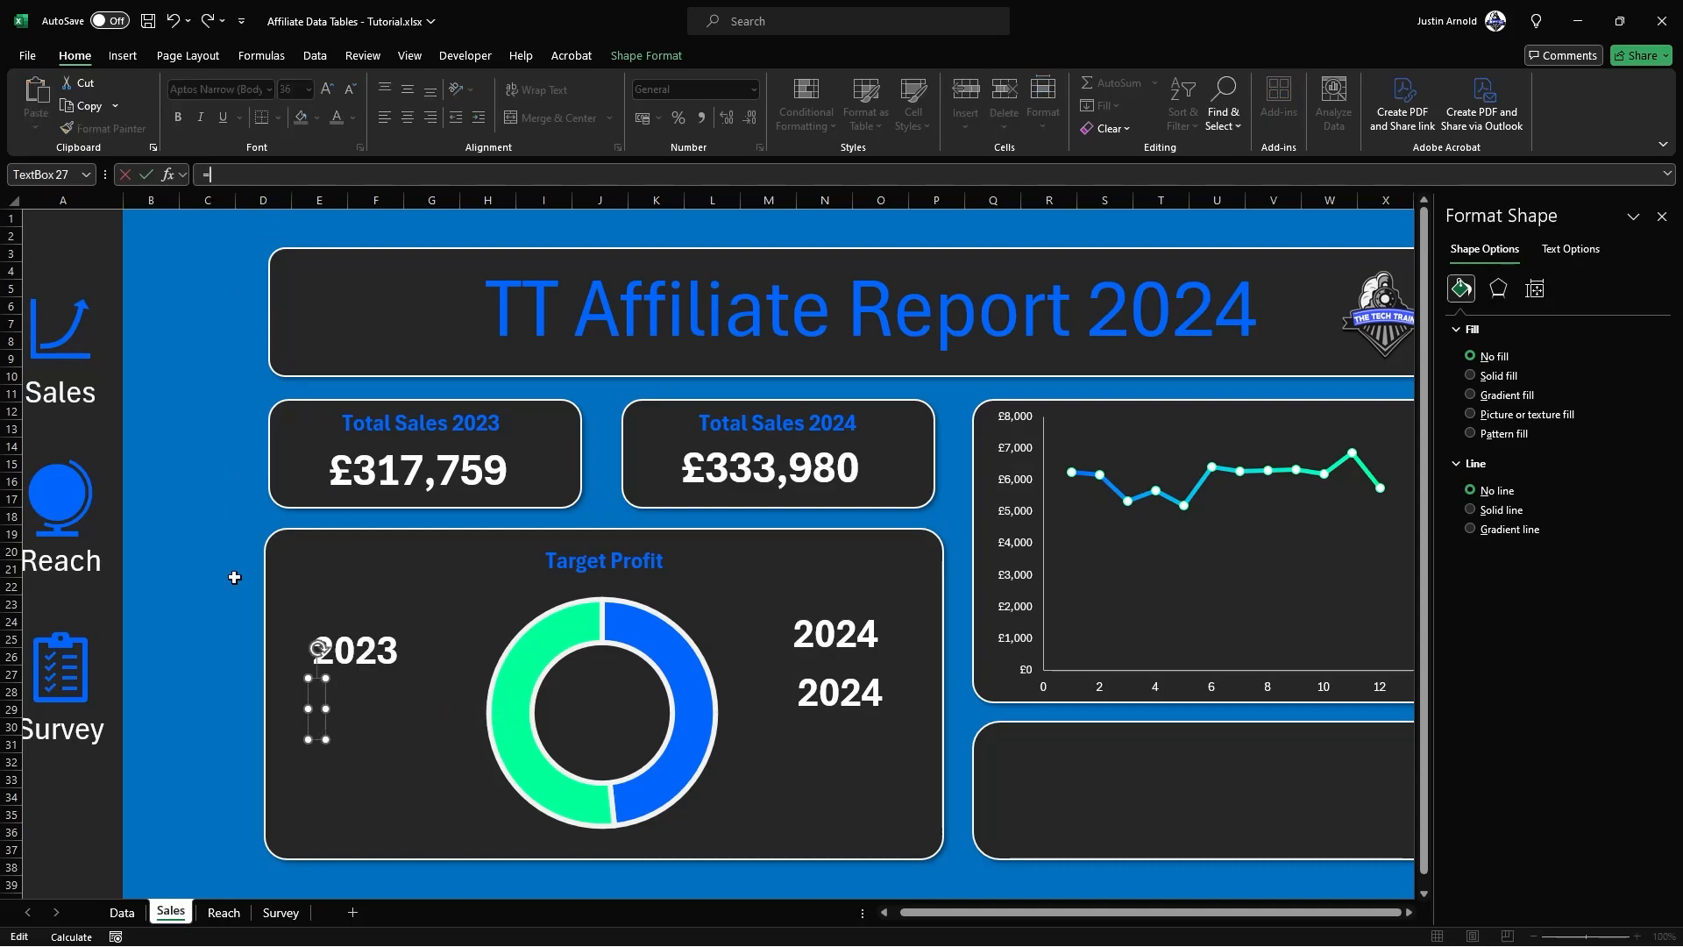
pyautogui.write('=')
pyautogui.click(122, 912)
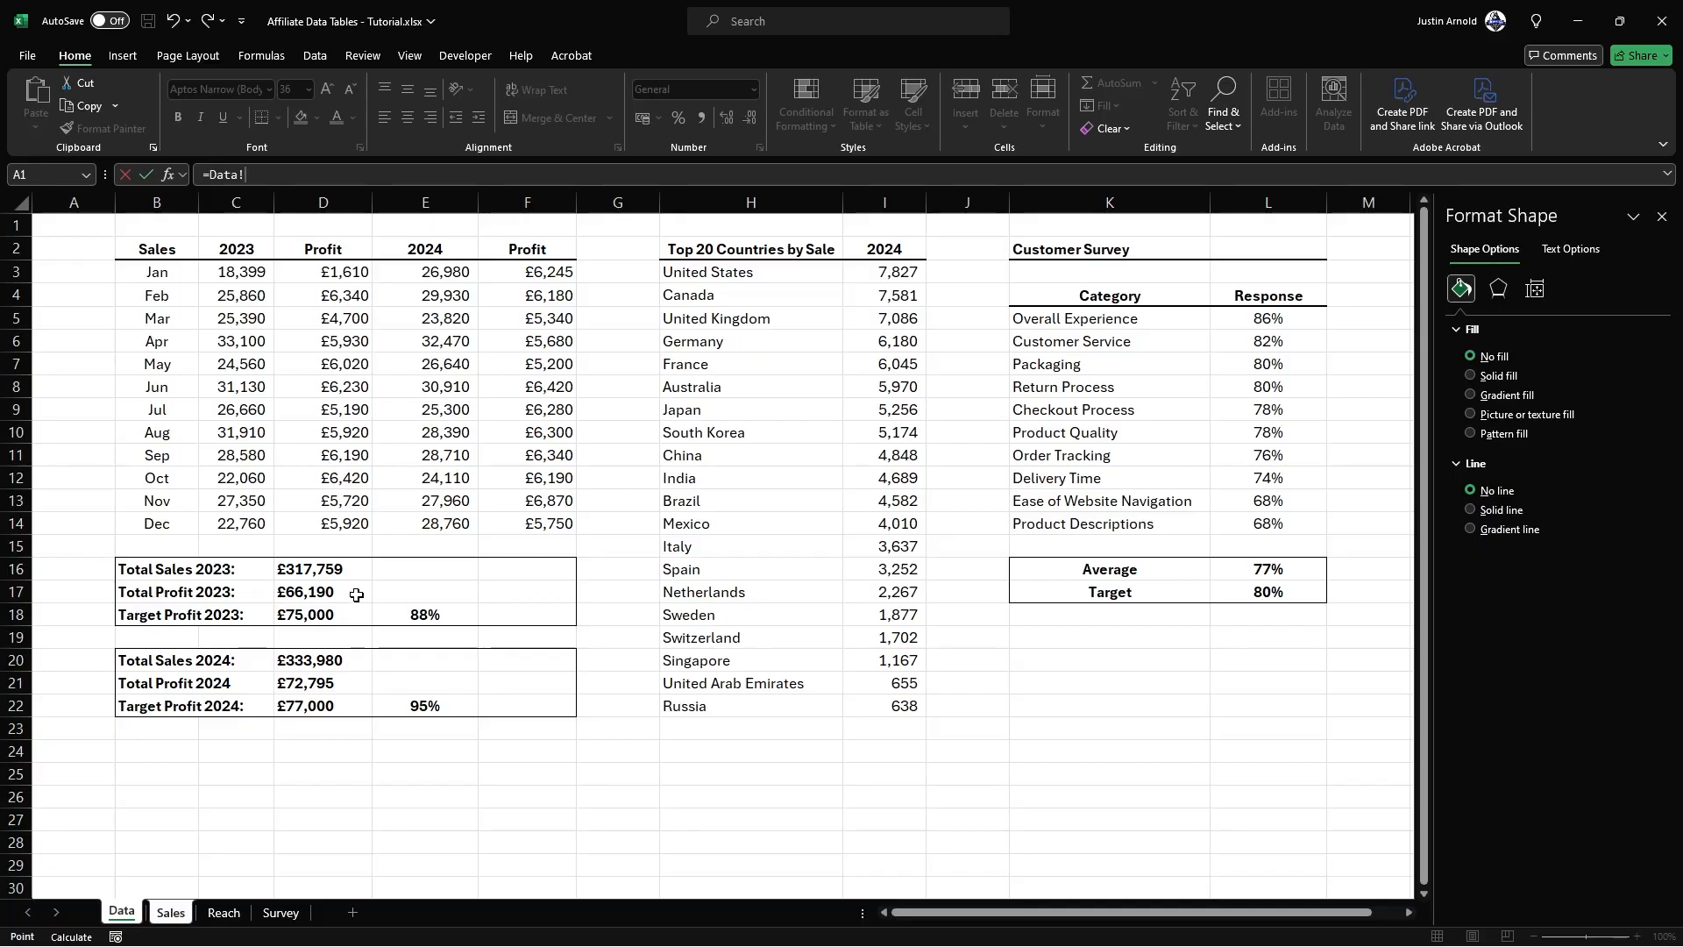
pyautogui.click(309, 593)
pyautogui.press('Return')
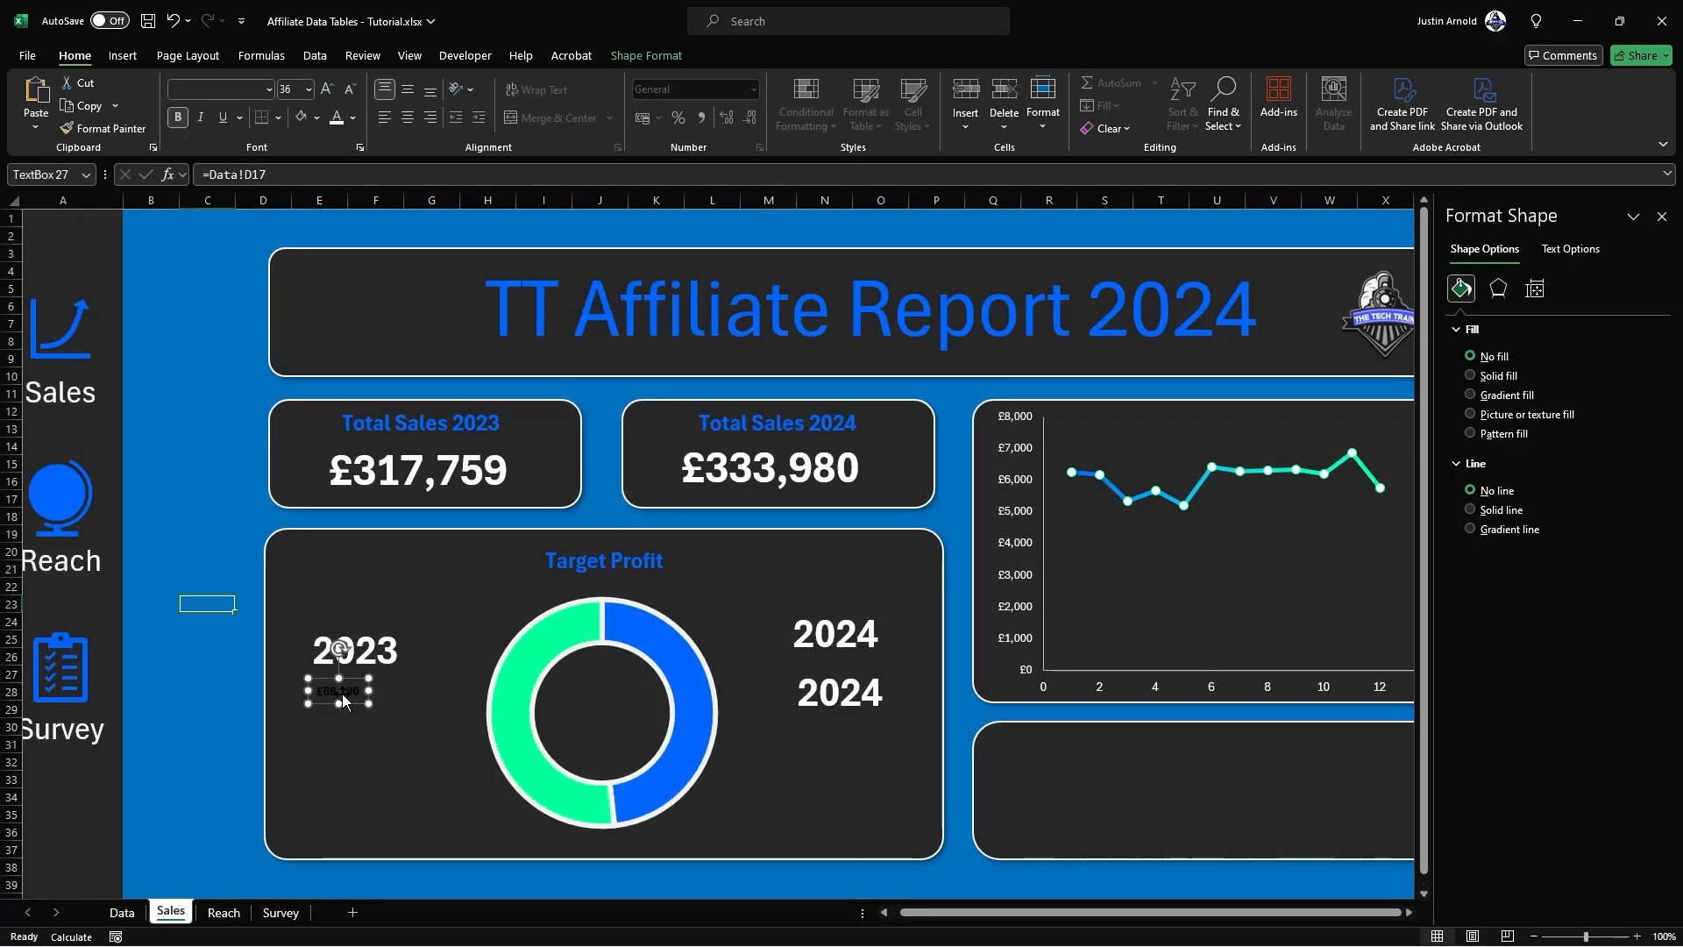
# Step: Copy the 2023 label's formatting onto the linked profit figure below it with Format Painter
pyautogui.click(394, 648)
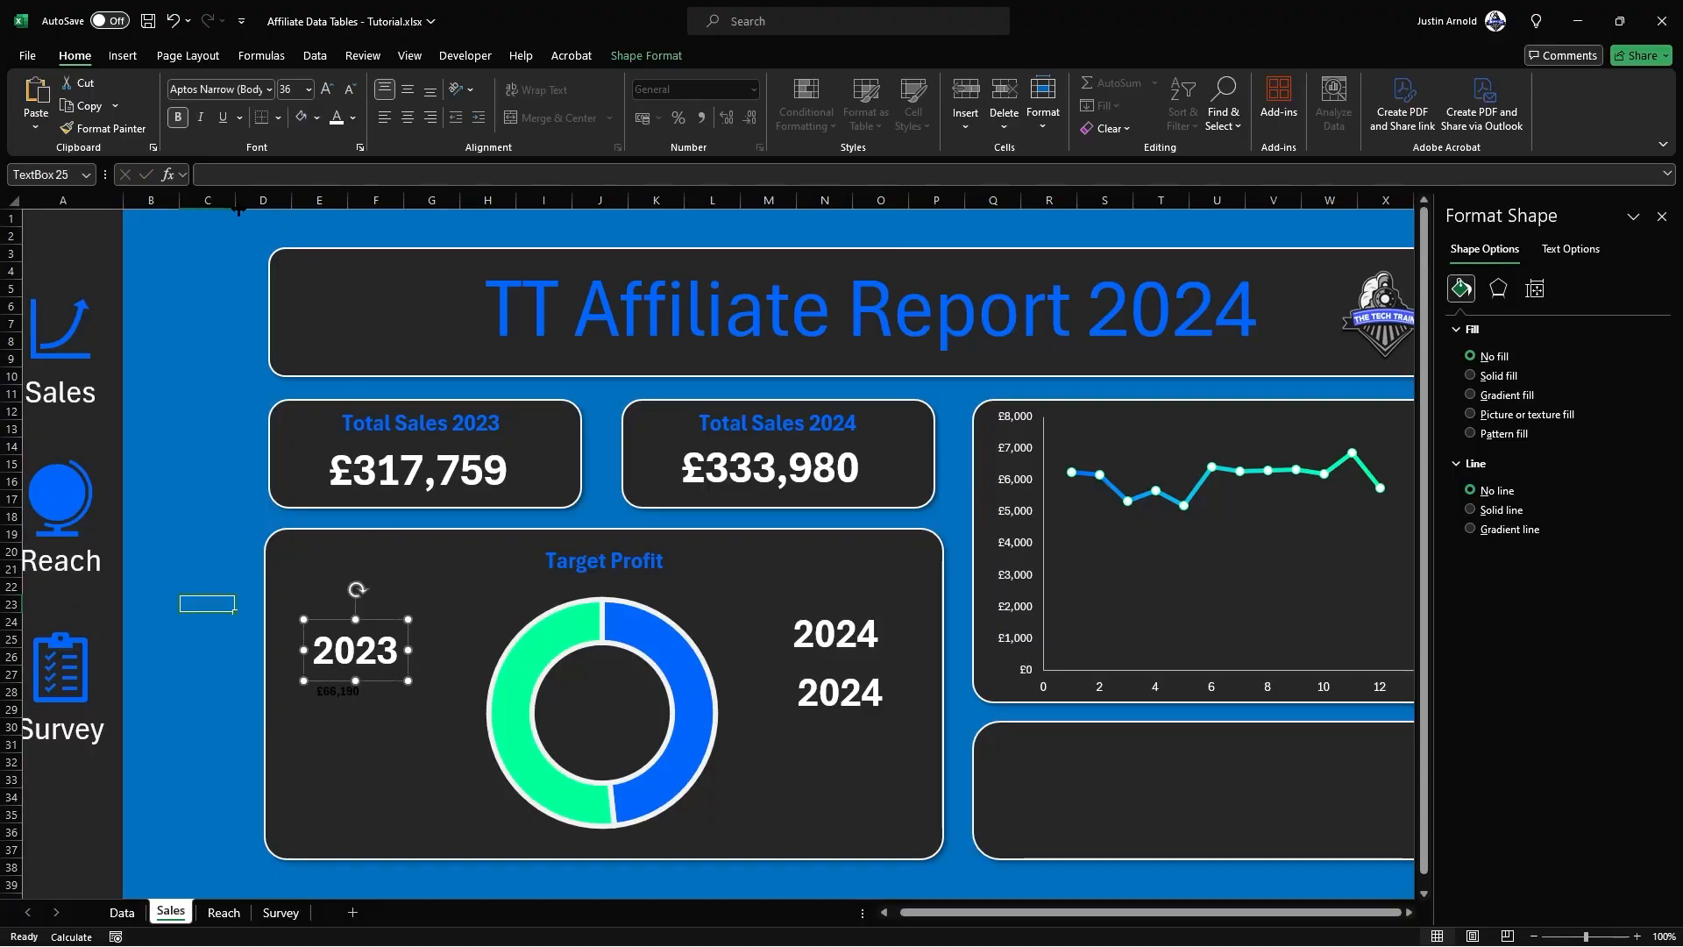
pyautogui.click(102, 128)
pyautogui.click(348, 697)
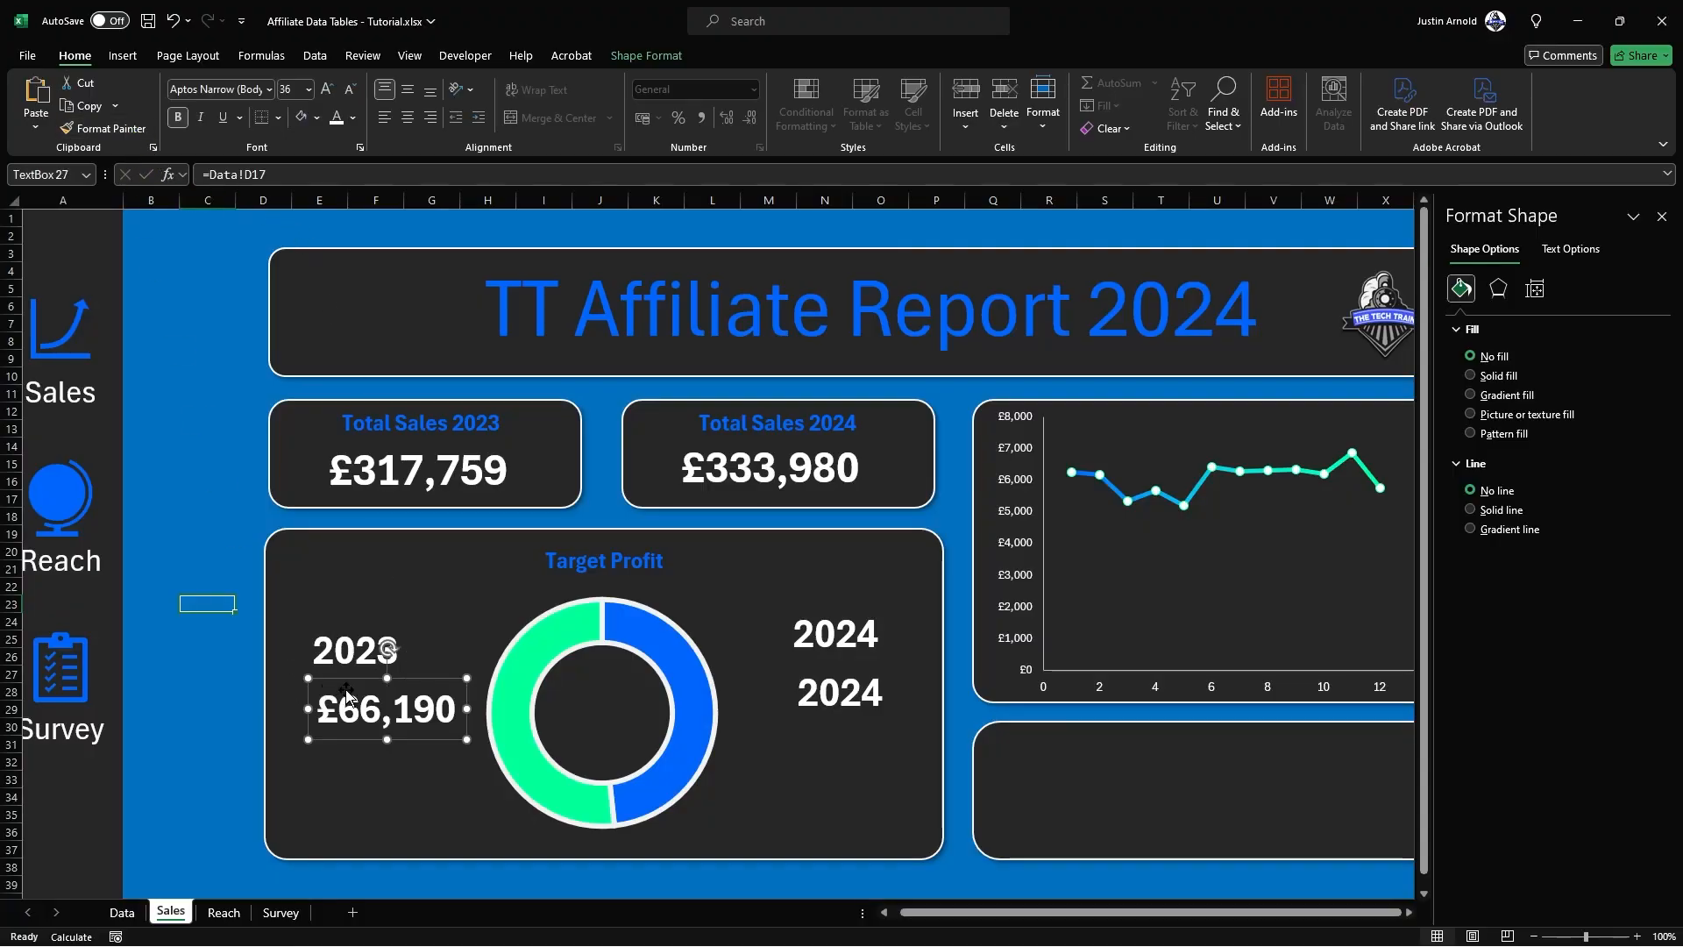
# Step: Clear the duplicate below the 2024 label and link that text box to the 2024 total profit with =Data!D21
pyautogui.click(837, 697)
pyautogui.doubleClick(835, 697)
pyautogui.press('Delete')
pyautogui.write('=')
pyautogui.press('BackSpace')
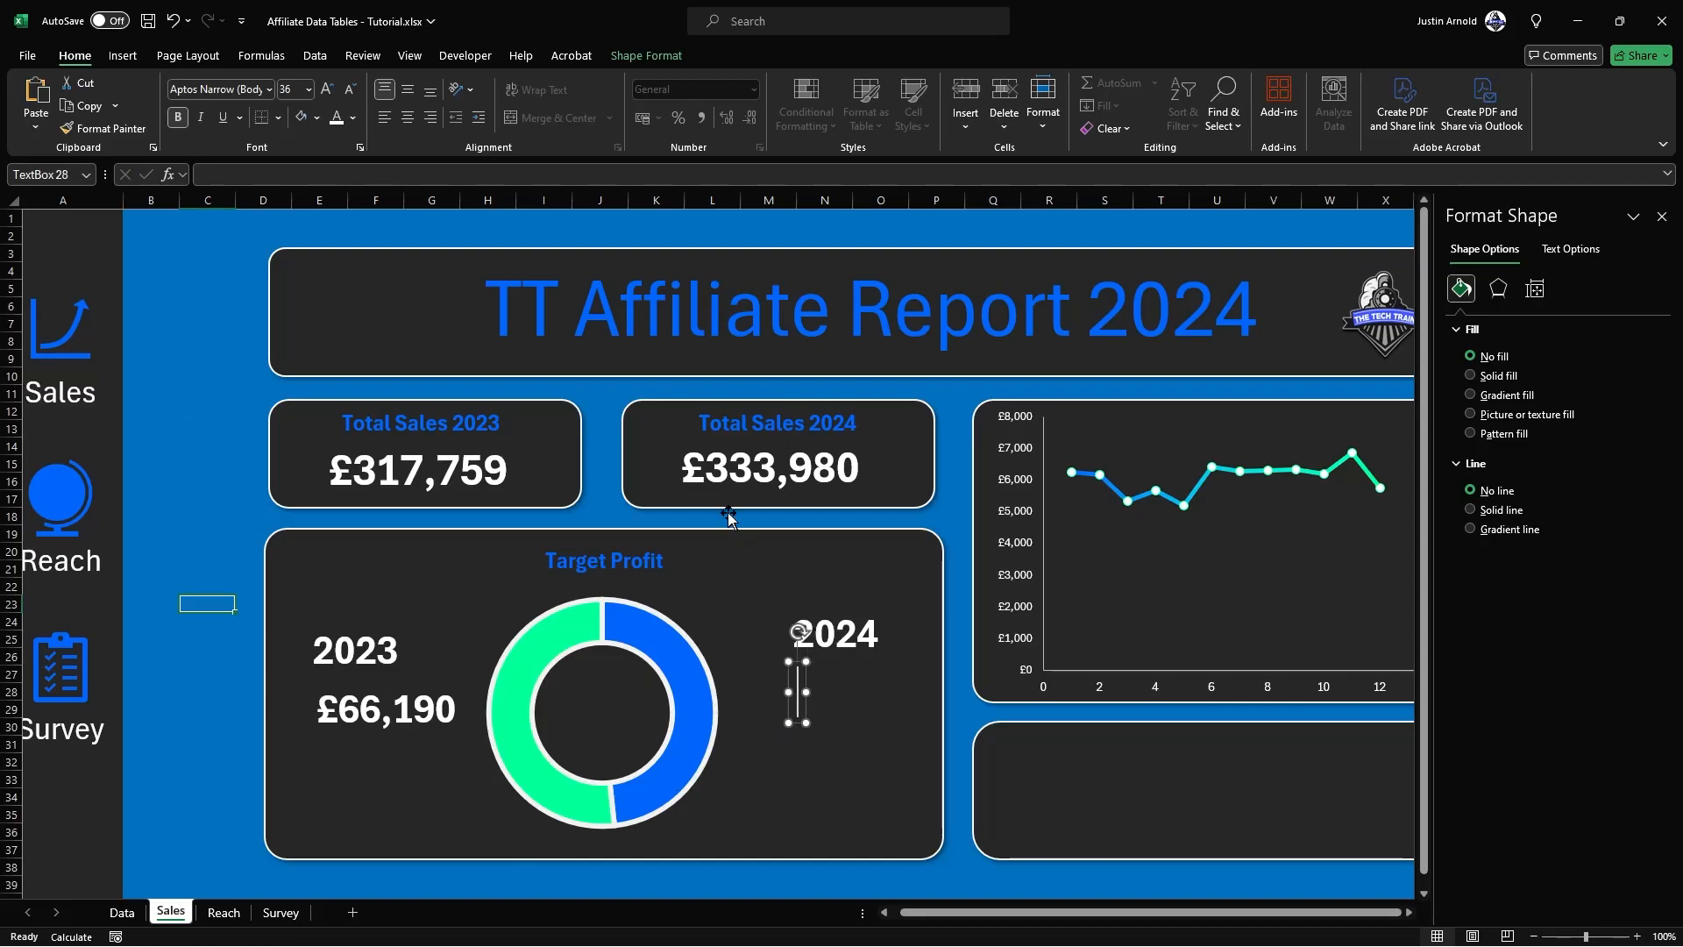
pyautogui.click(520, 174)
pyautogui.write('=')
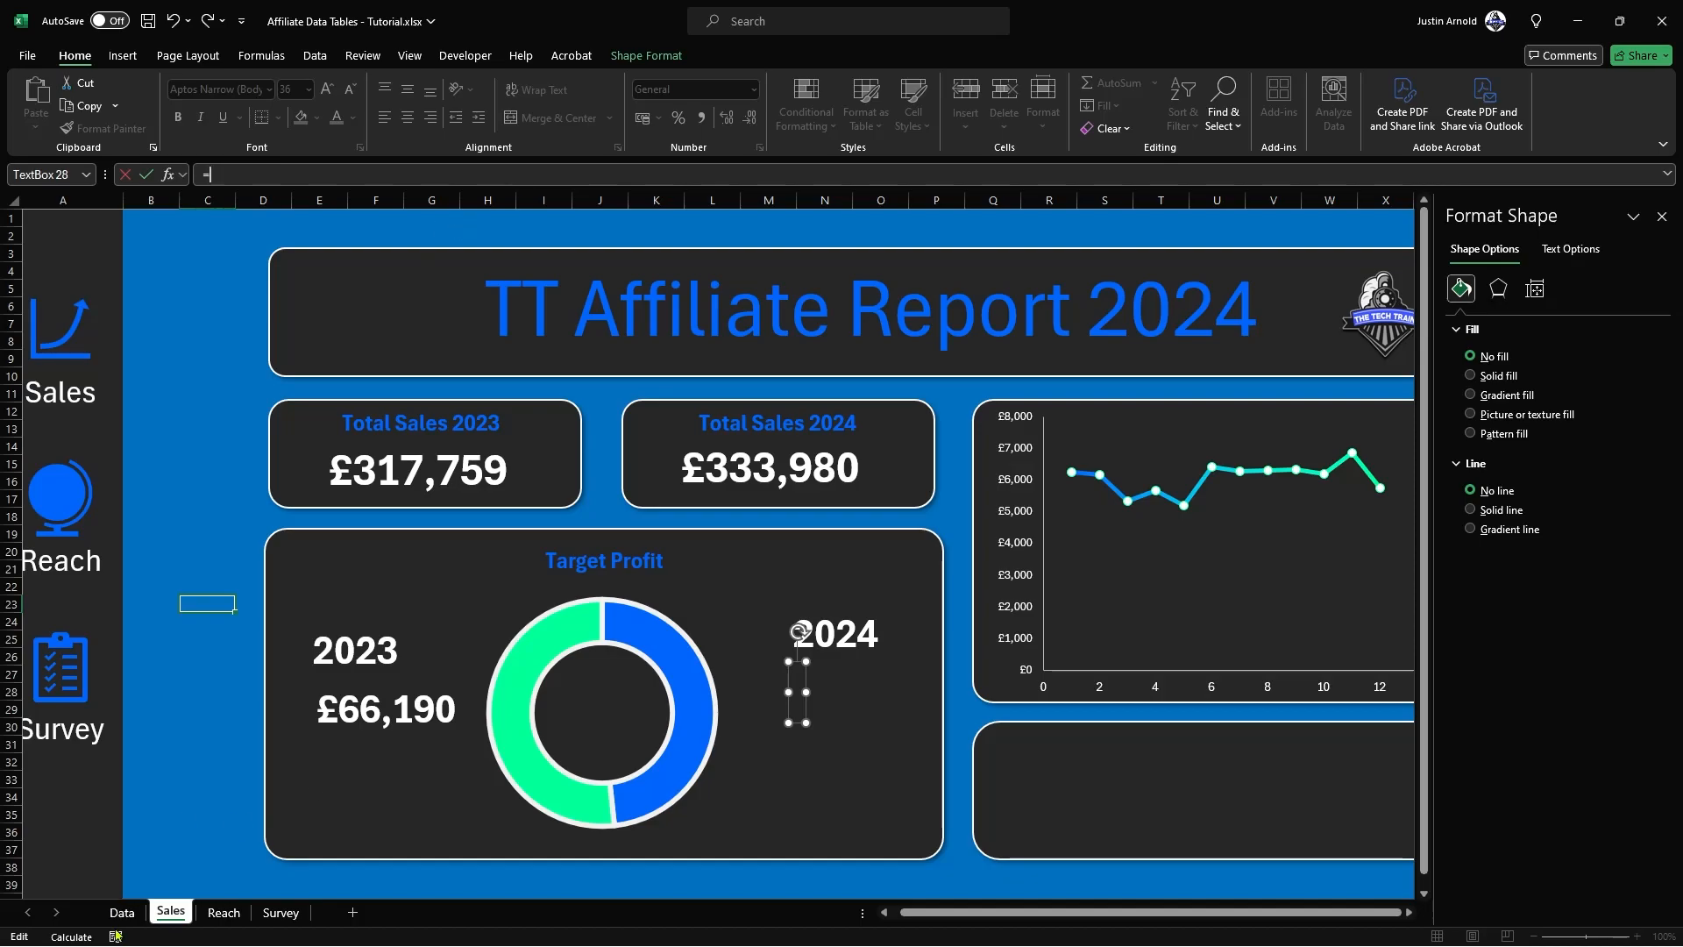
pyautogui.click(121, 913)
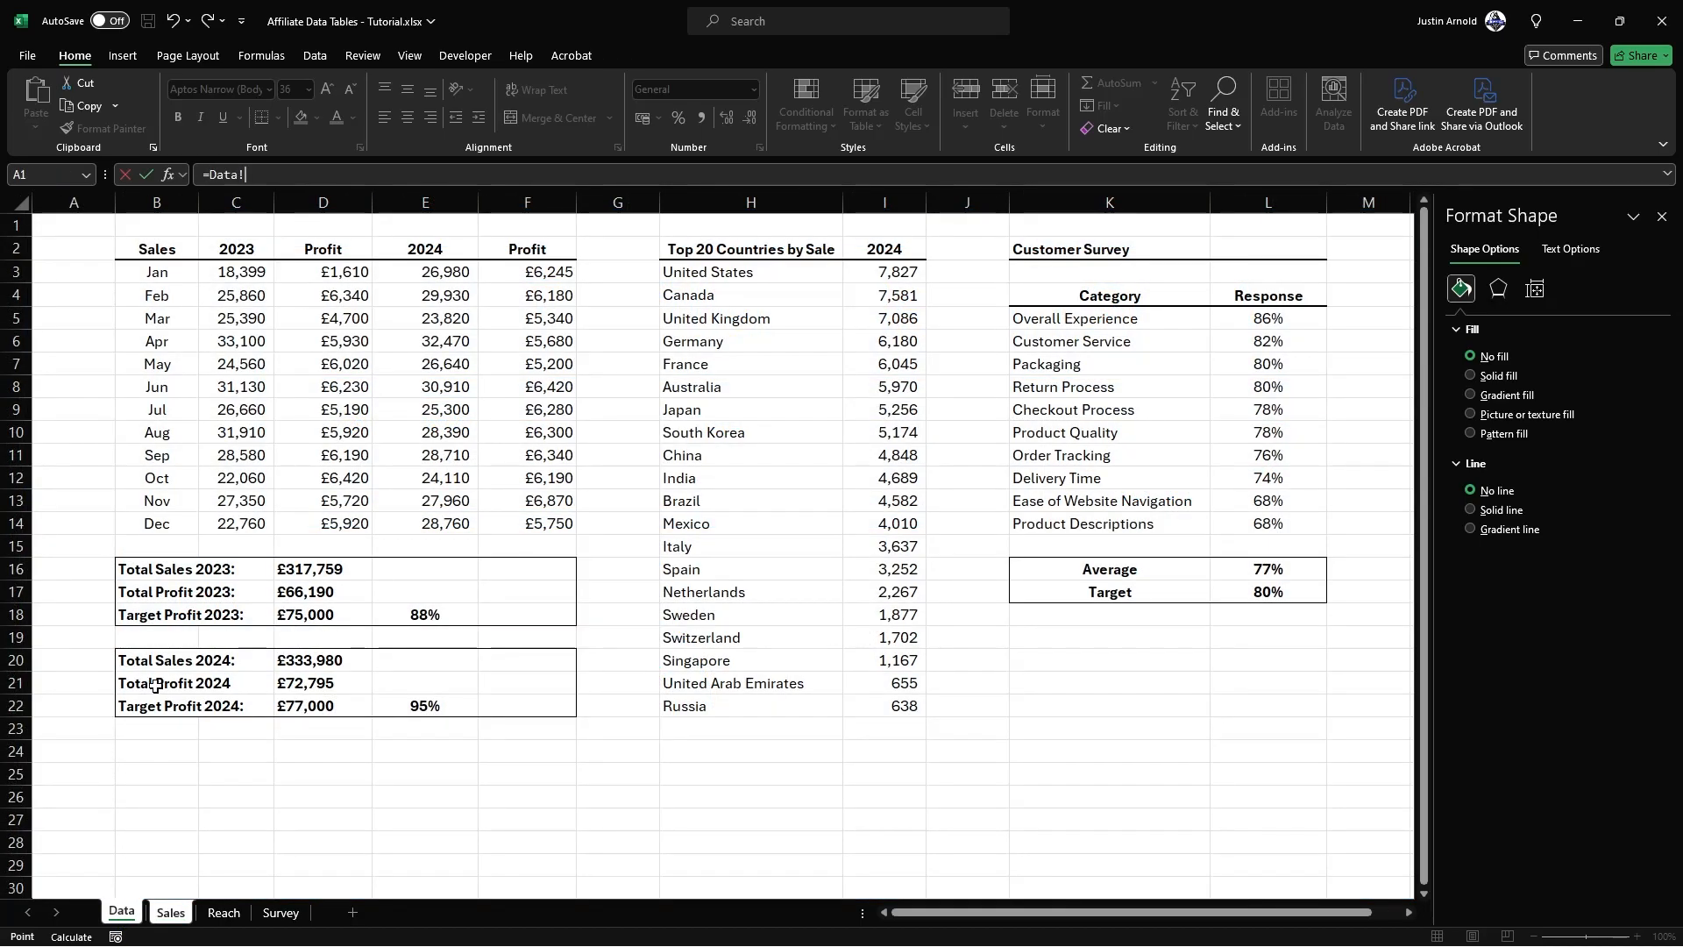
pyautogui.click(314, 686)
pyautogui.press('Return')
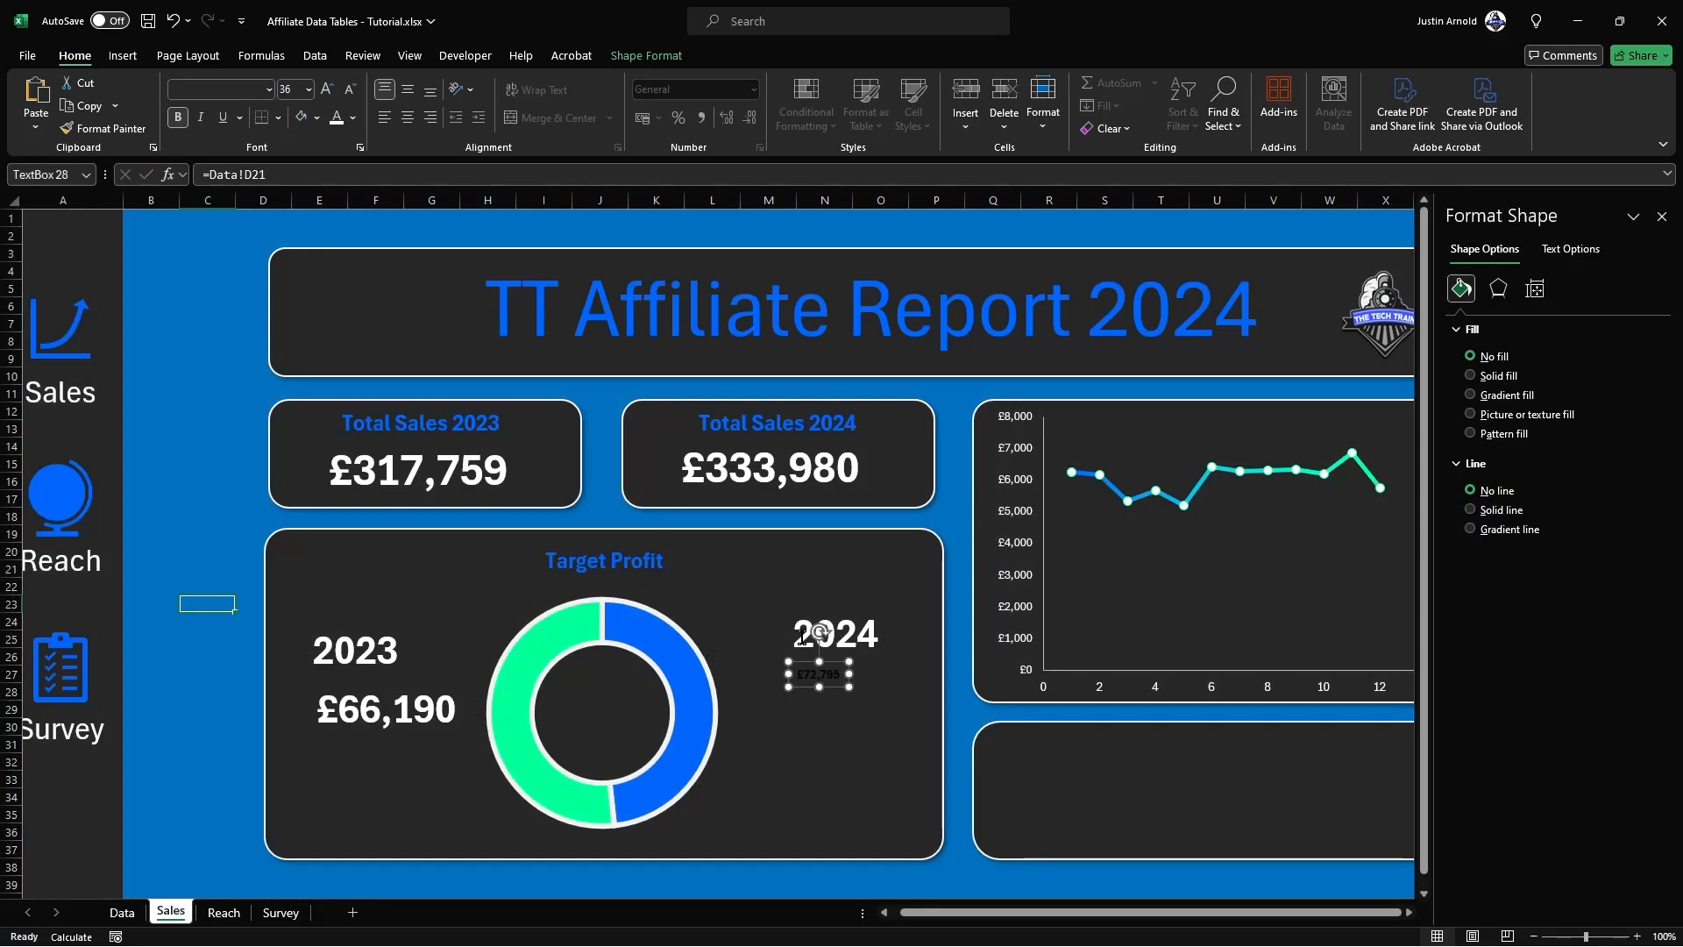
# Step: Copy the 2024 label's formatting onto the linked profit figure below it with Format Painter
pyautogui.click(843, 633)
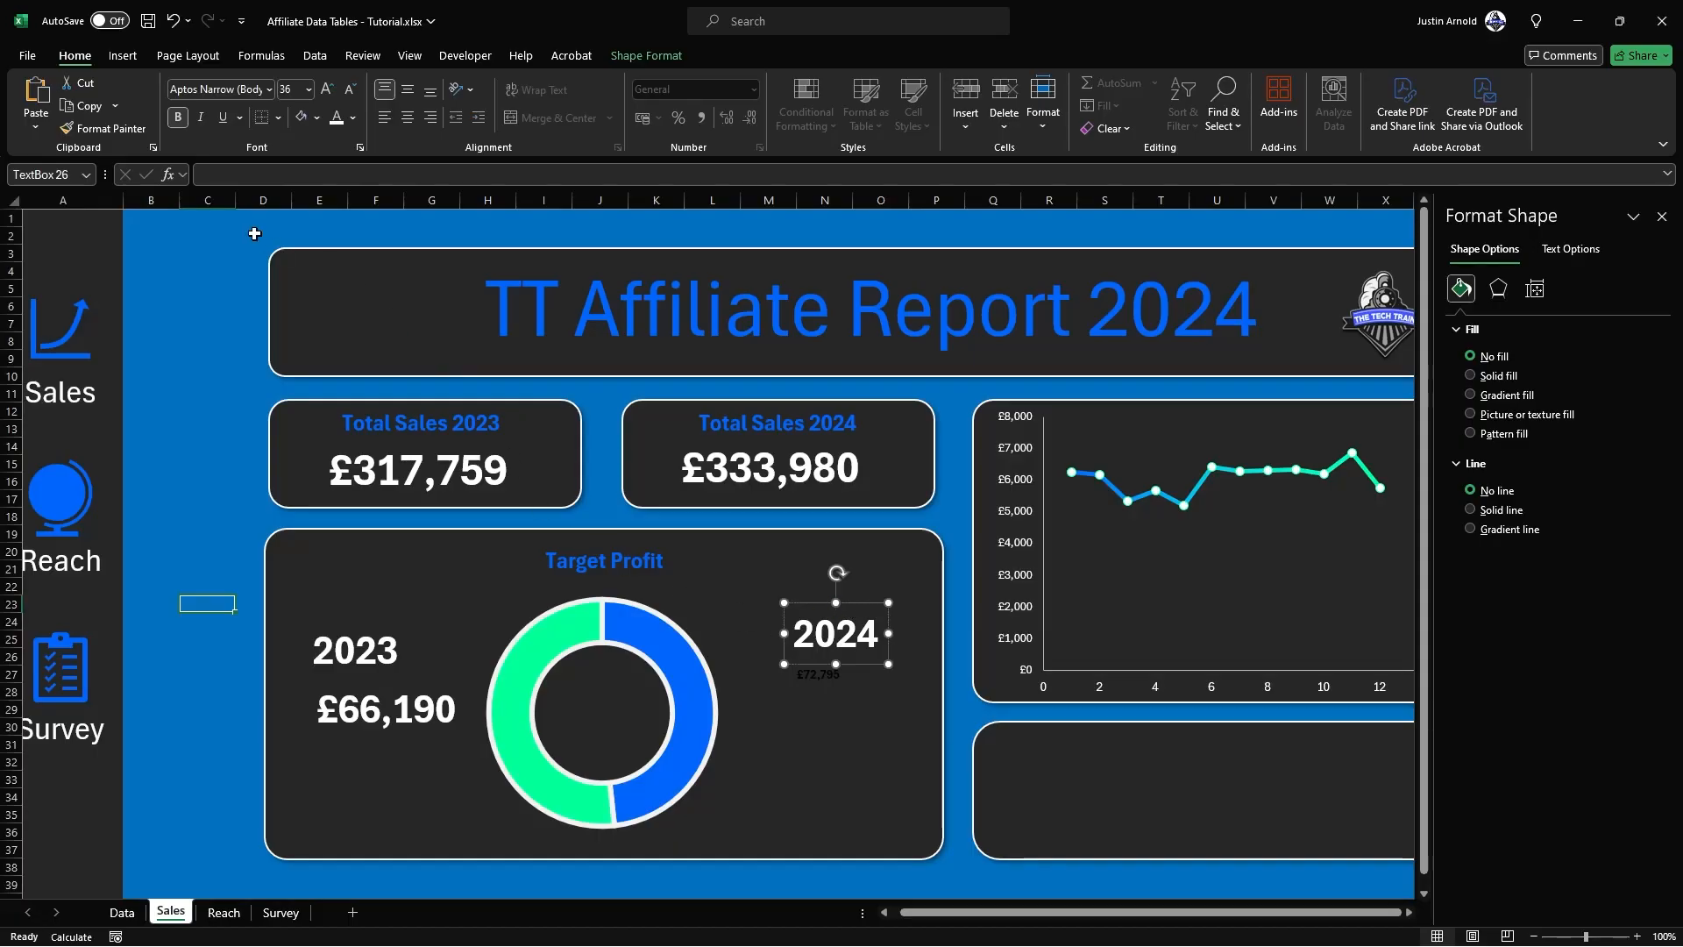
pyautogui.click(127, 130)
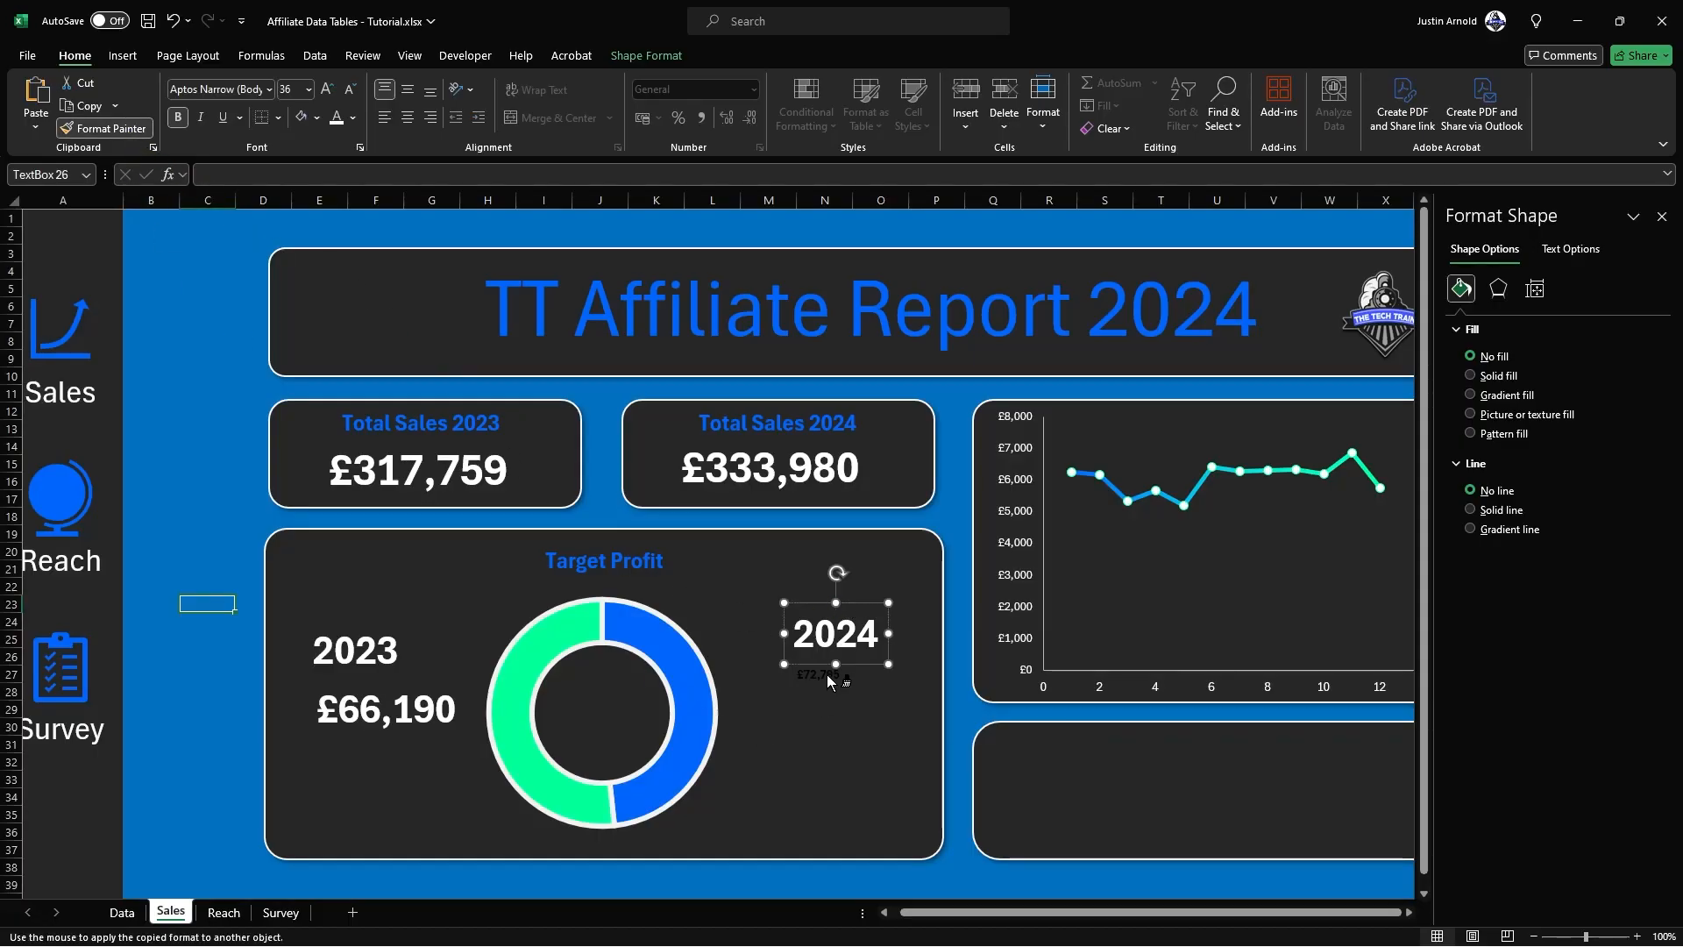
pyautogui.click(828, 675)
# Step: Move the 2024 profit figure down and closer to the doughnut, and shift the 2024 label up and left
pyautogui.moveTo(843, 721); pyautogui.dragTo(803, 761)
pyautogui.click(851, 628)
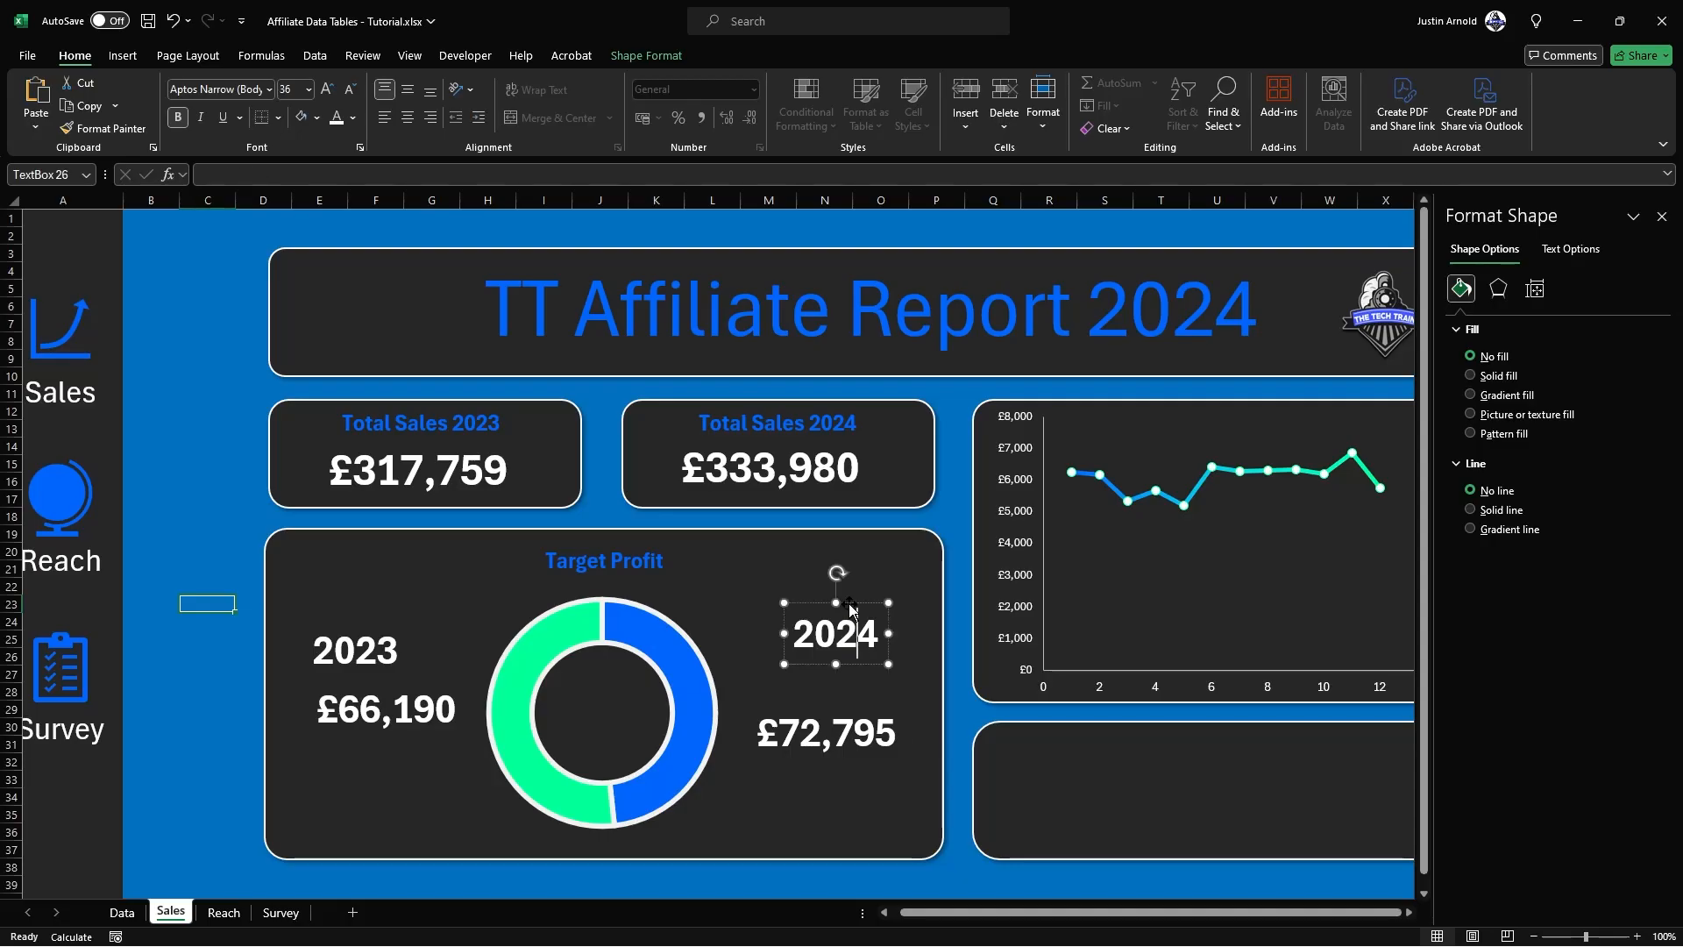
pyautogui.moveTo(851, 607); pyautogui.dragTo(819, 575)
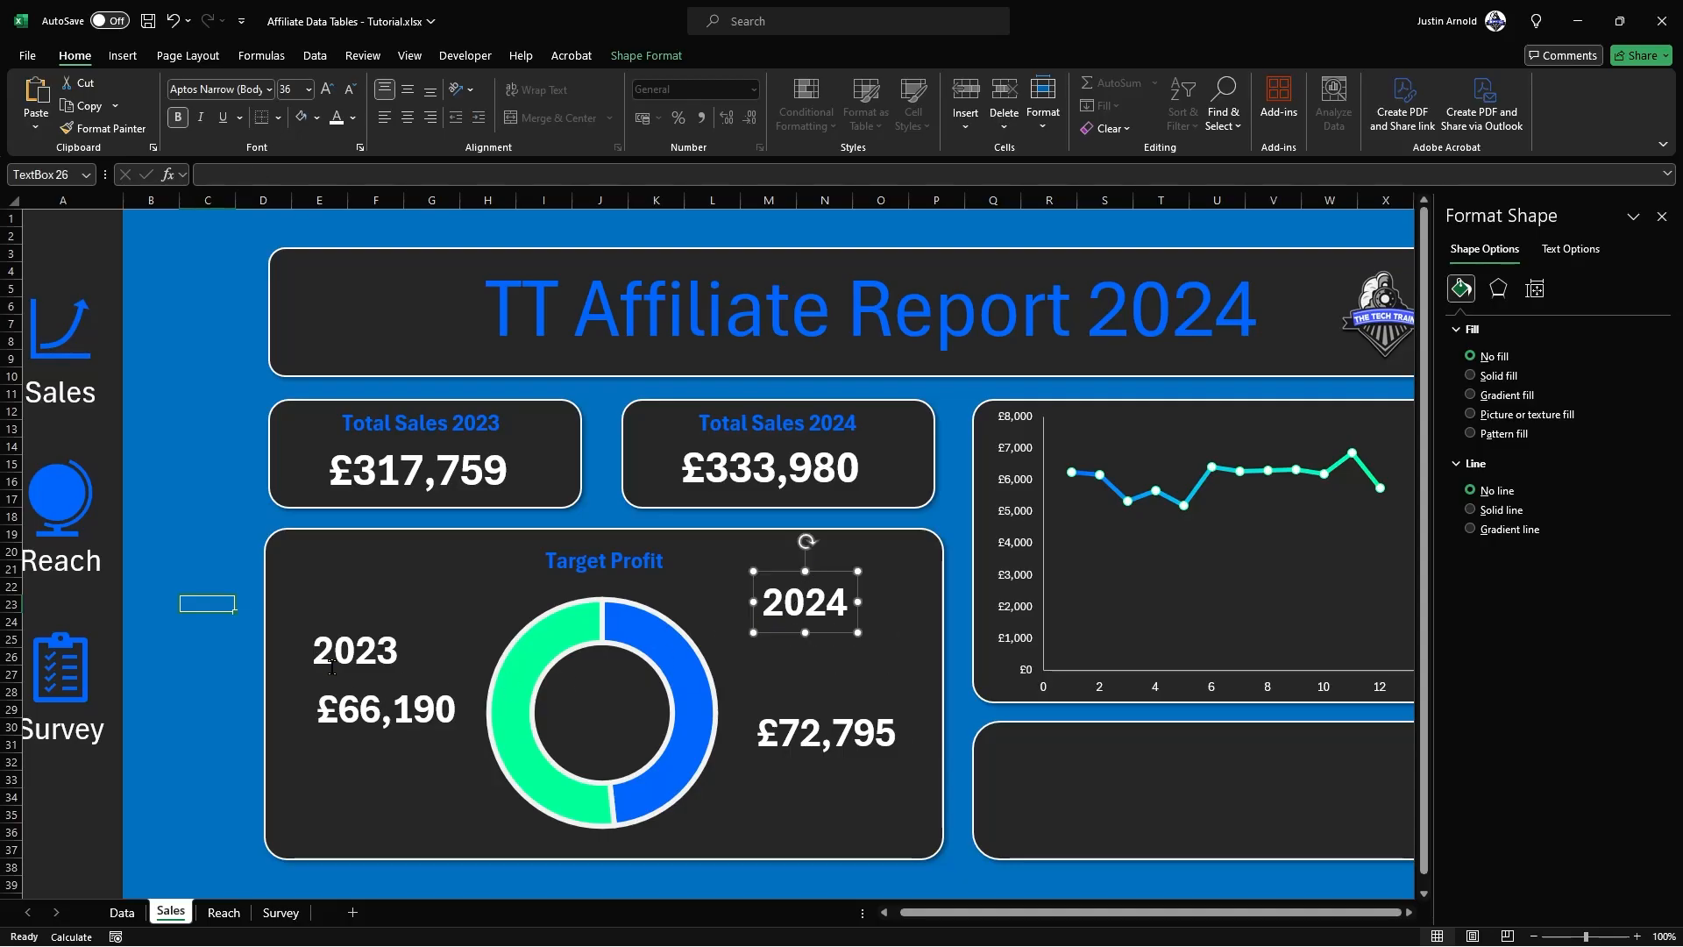
# Step: Bottom-align the 2023 and 2024 labels with each other, and likewise the two profit figures beneath them
pyautogui.keyDown('shift'); pyautogui.click(363, 653); pyautogui.keyUp('shift')
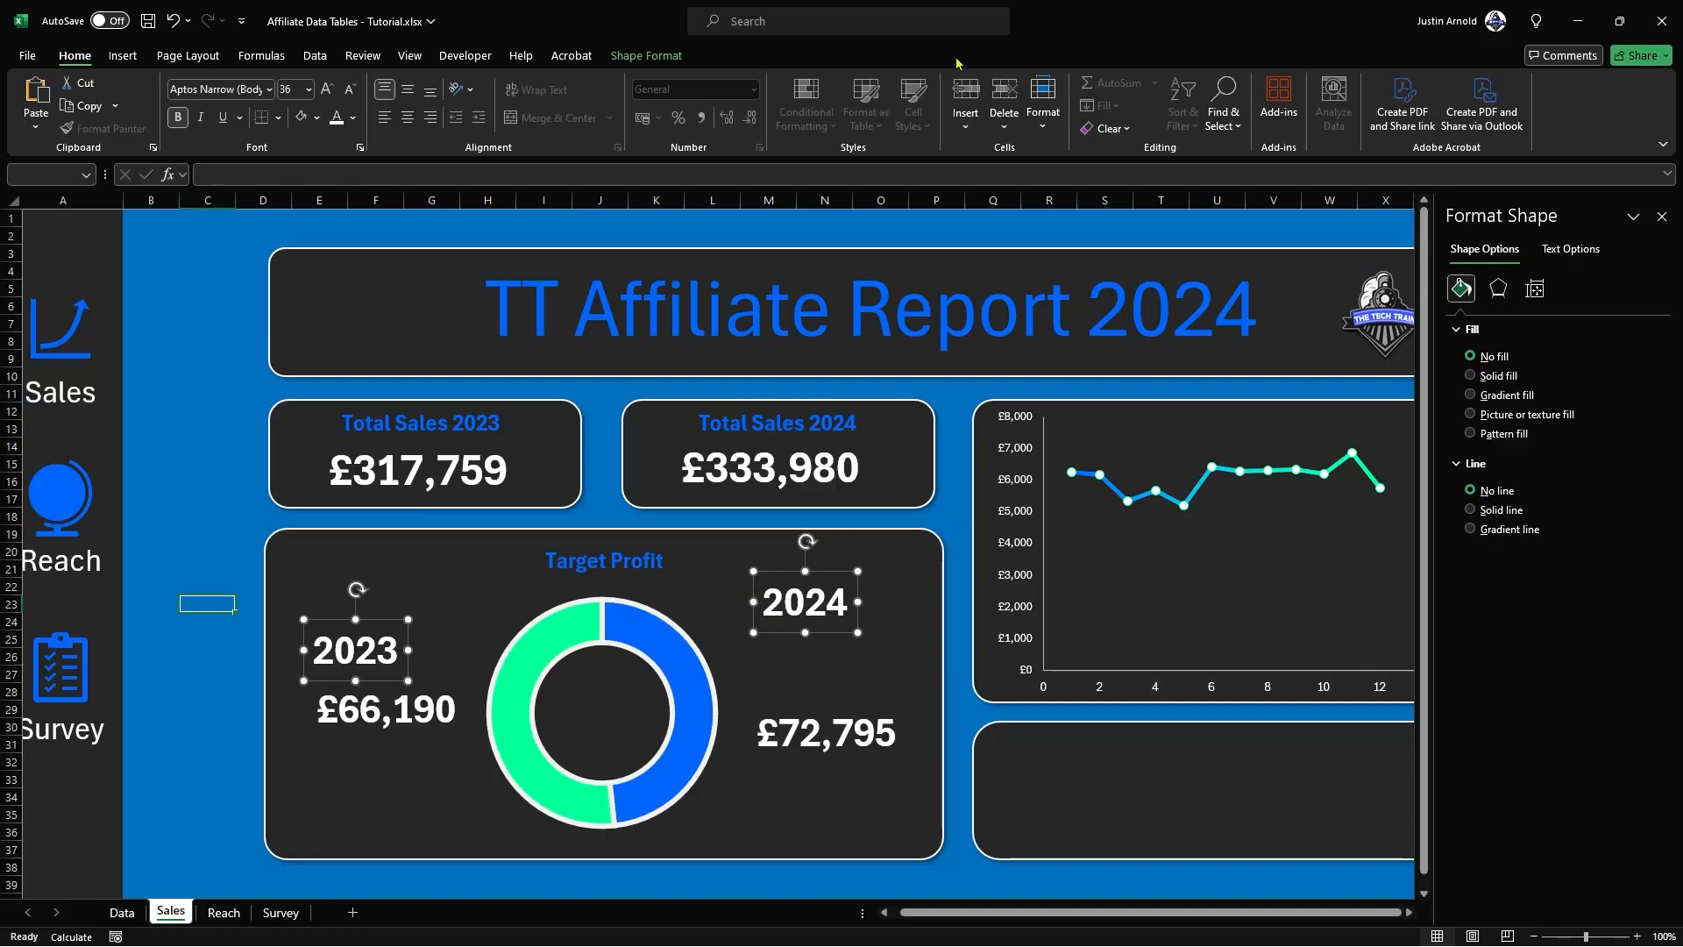
pyautogui.click(666, 55)
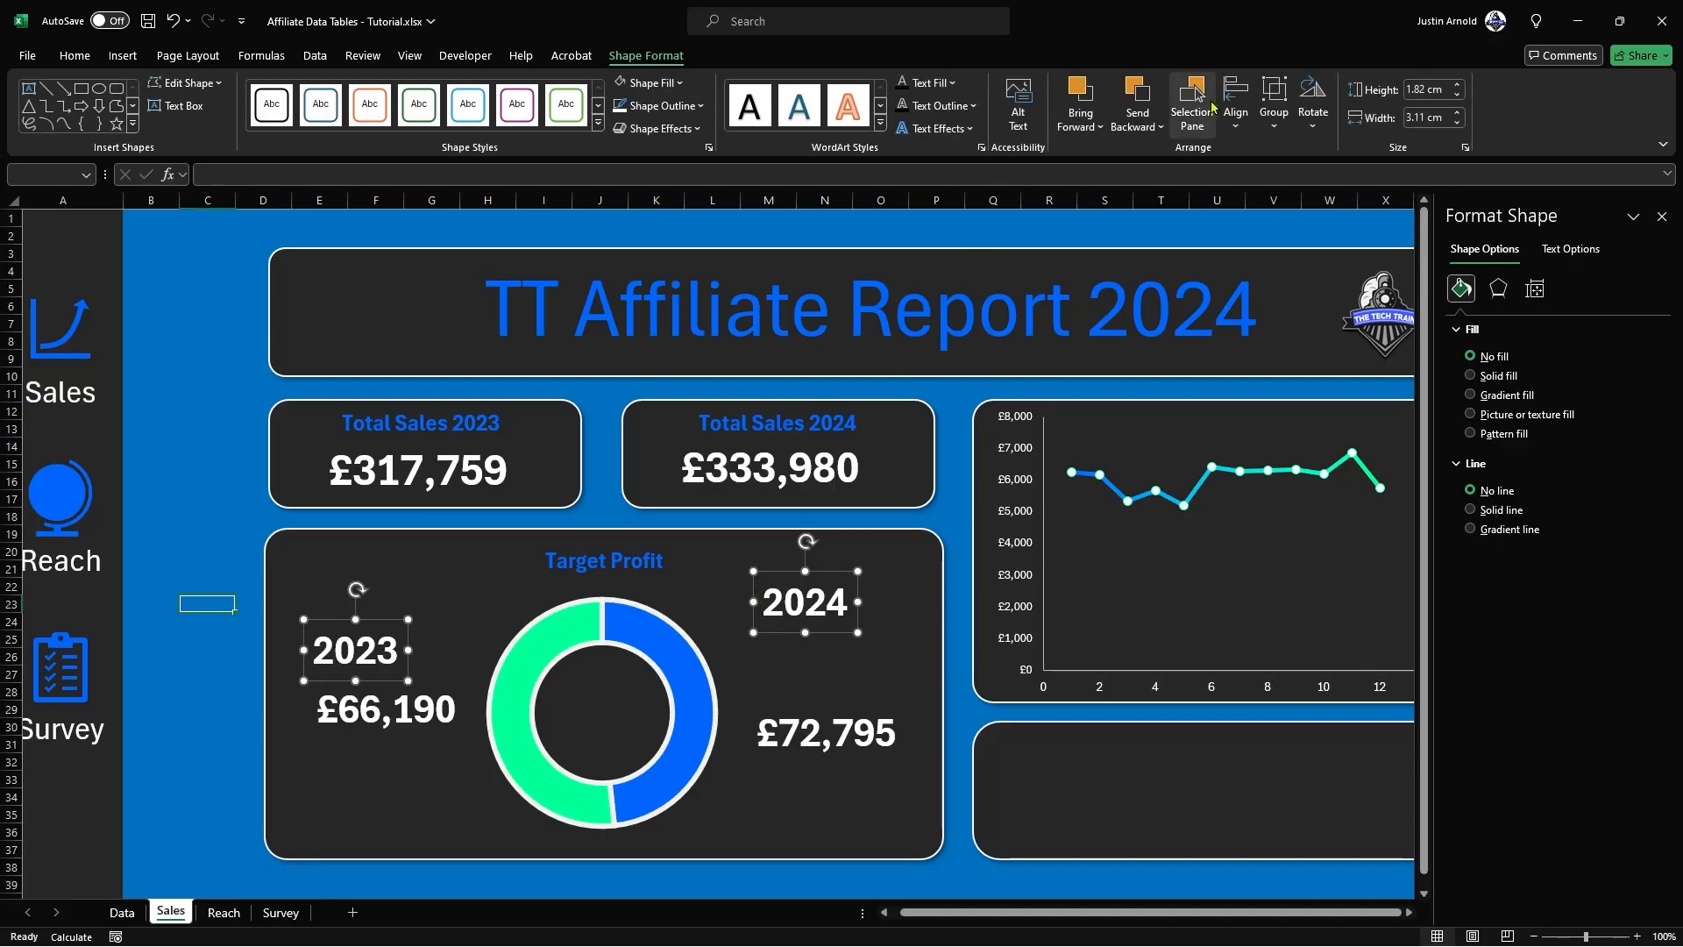
pyautogui.click(1235, 110)
pyautogui.click(1280, 277)
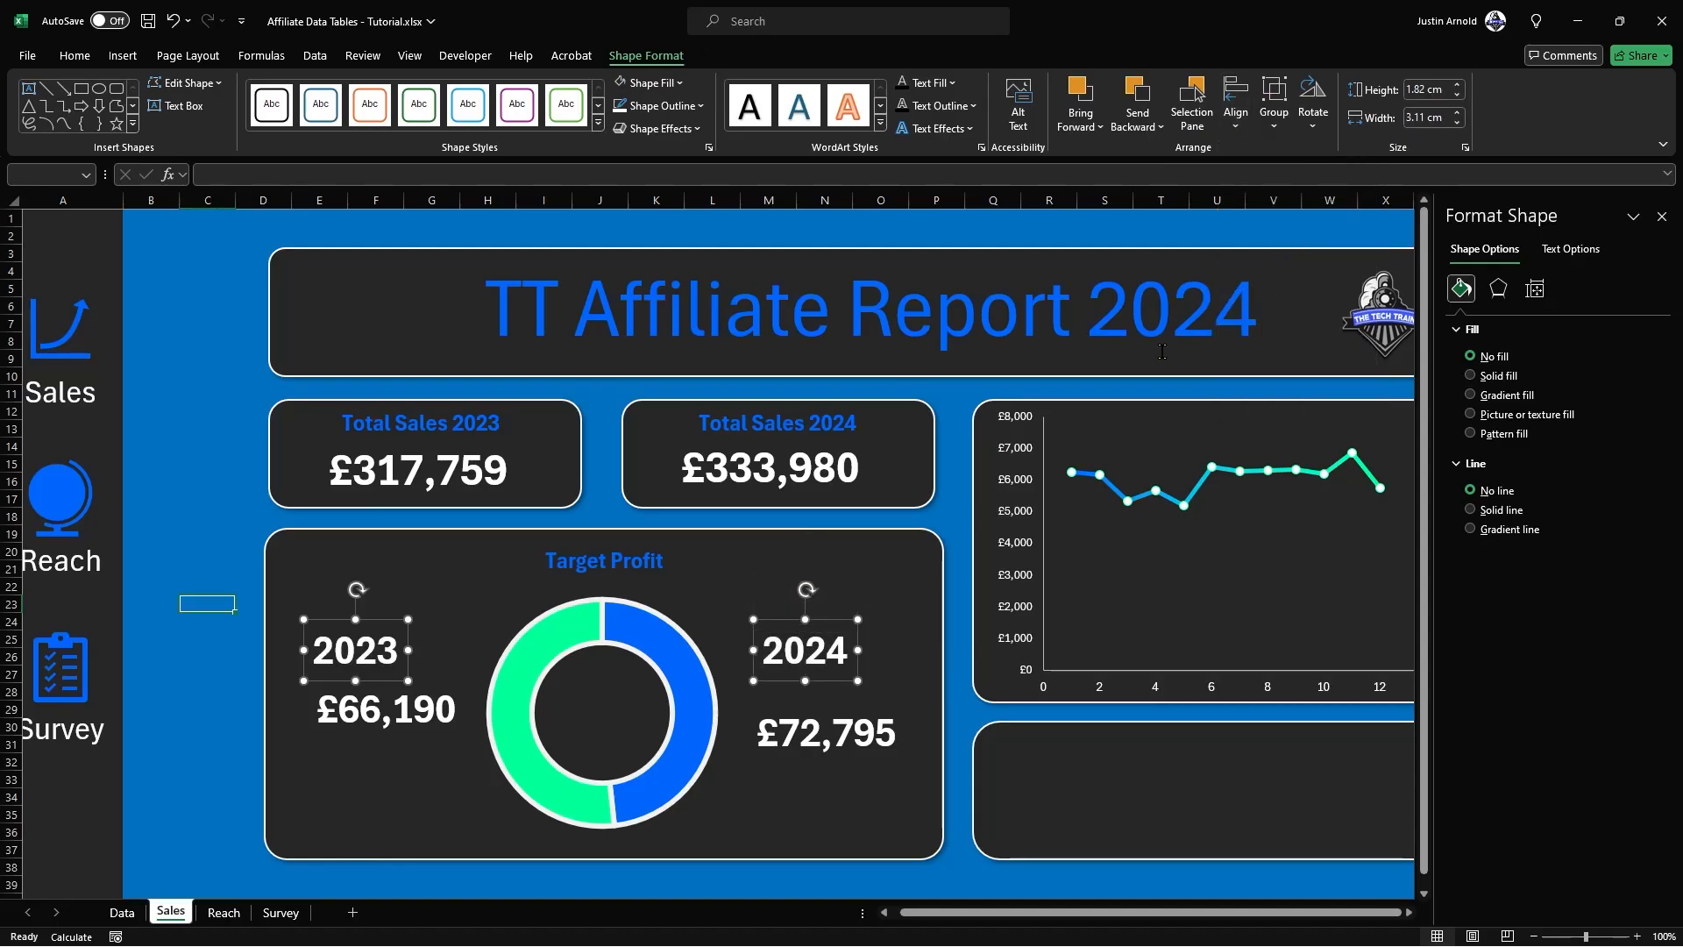
pyautogui.click(412, 710)
pyautogui.keyDown('shift'); pyautogui.click(844, 748); pyautogui.keyUp('shift')
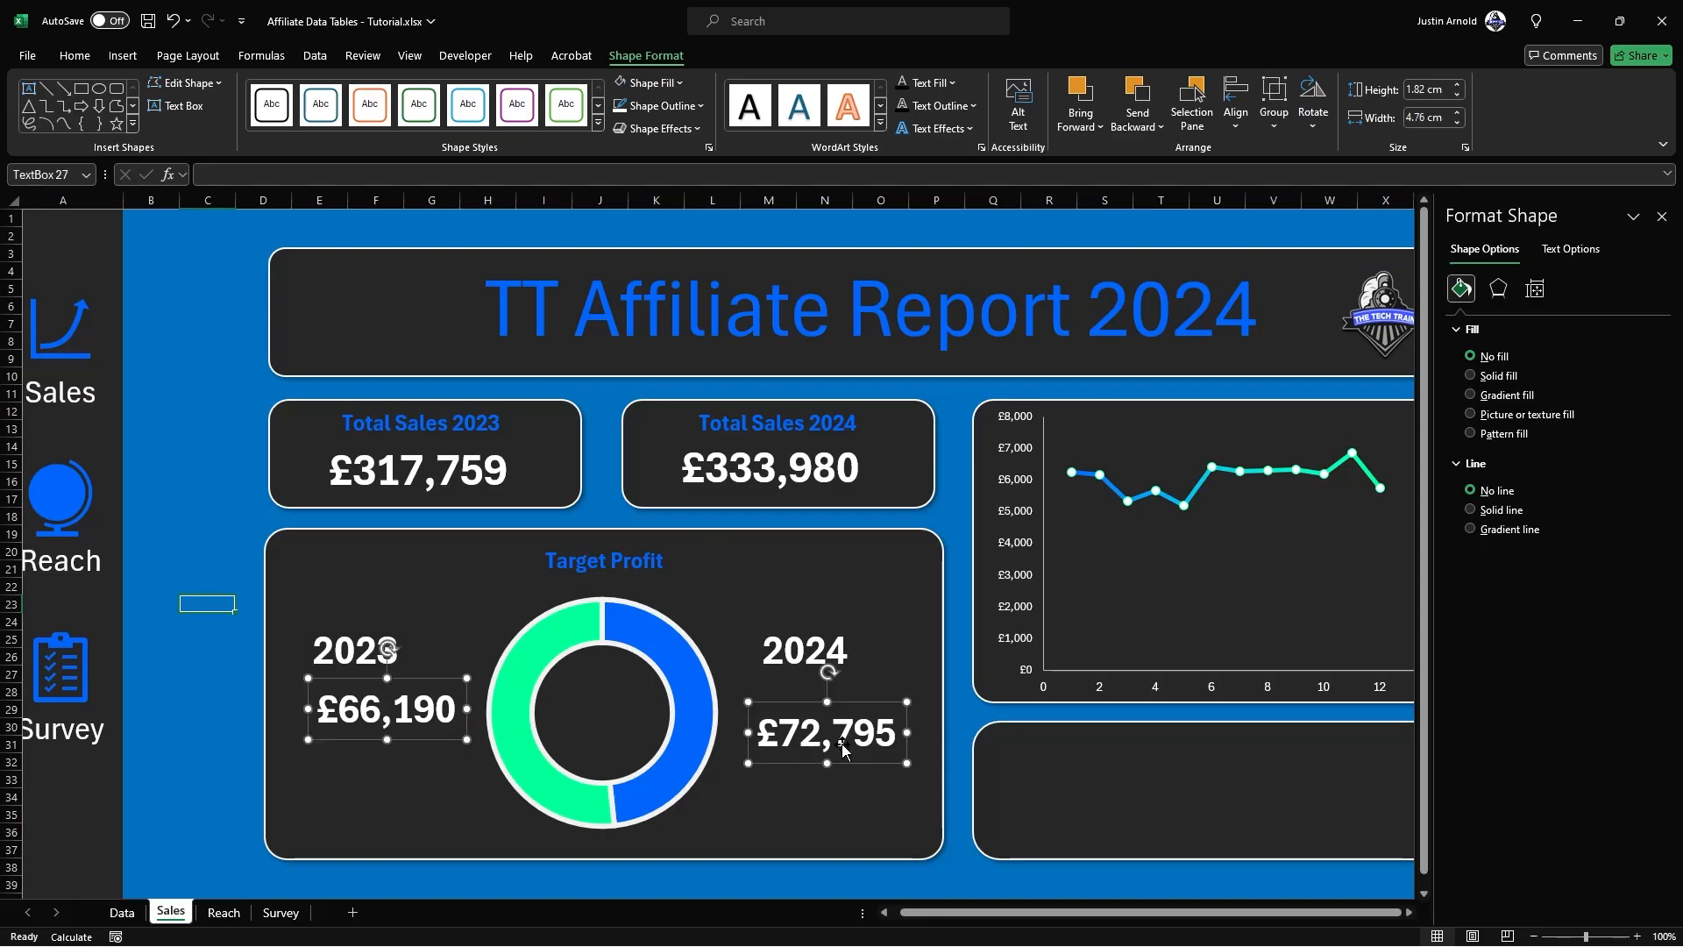
pyautogui.click(1235, 109)
pyautogui.click(1282, 277)
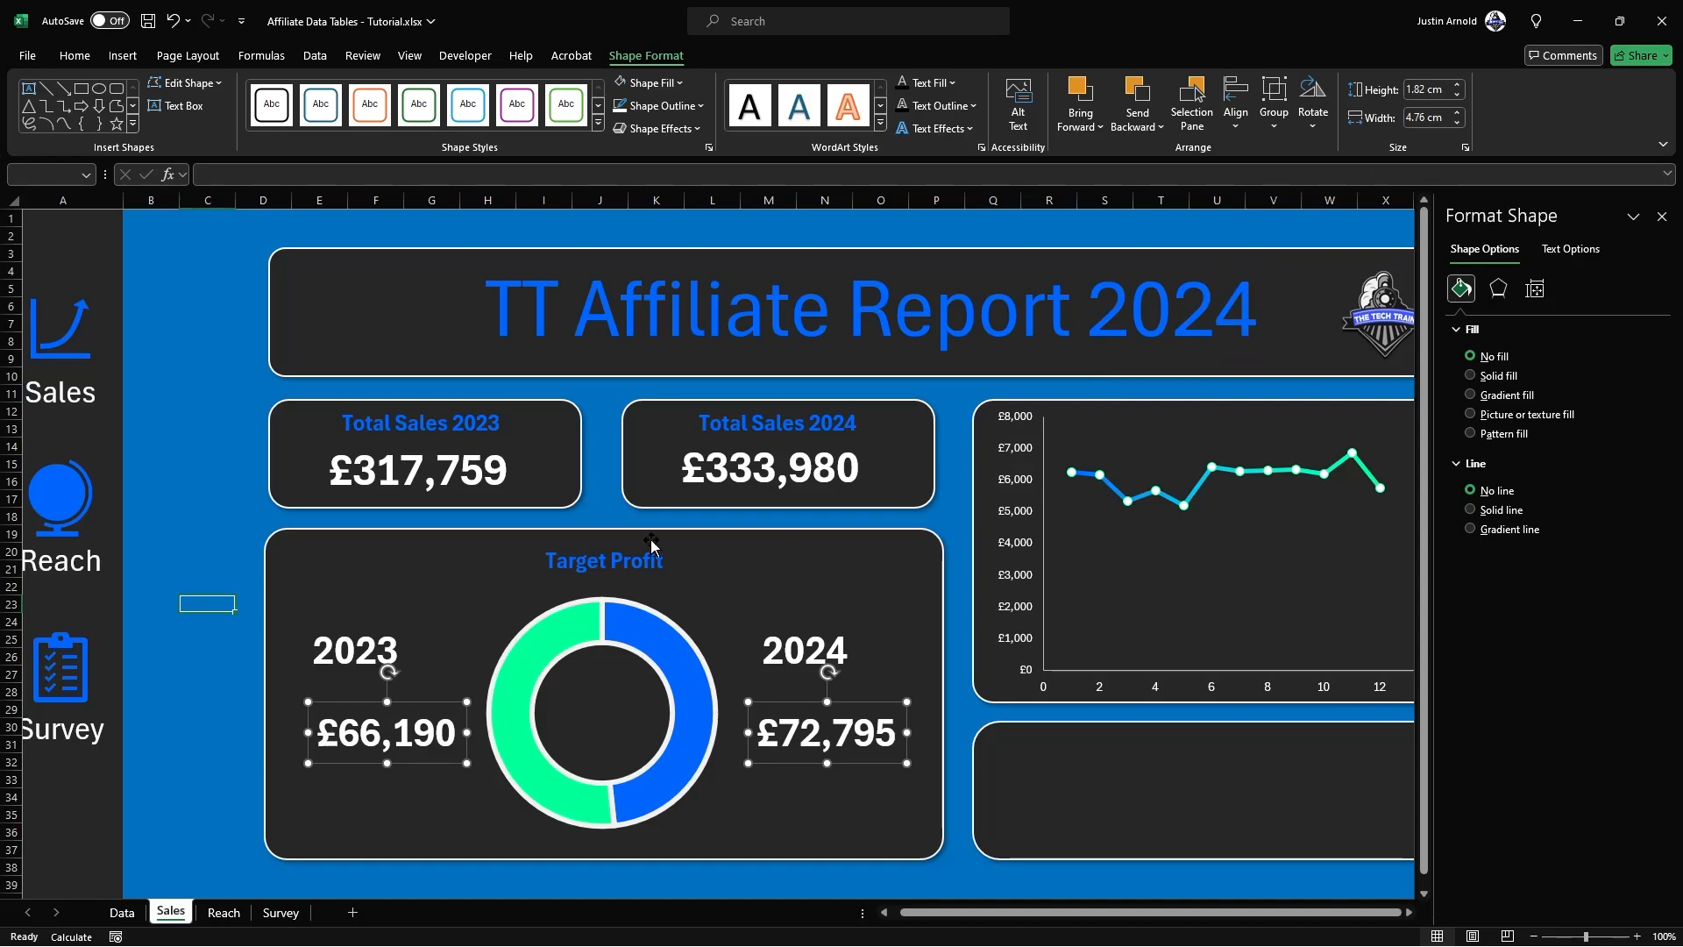
# Step: Centre-align the 2023 label with its profit figure, and the 2024 label with its own profit figure
pyautogui.click(357, 657)
pyautogui.keyDown('shift'); pyautogui.click(405, 748); pyautogui.keyUp('shift')
pyautogui.click(1239, 88)
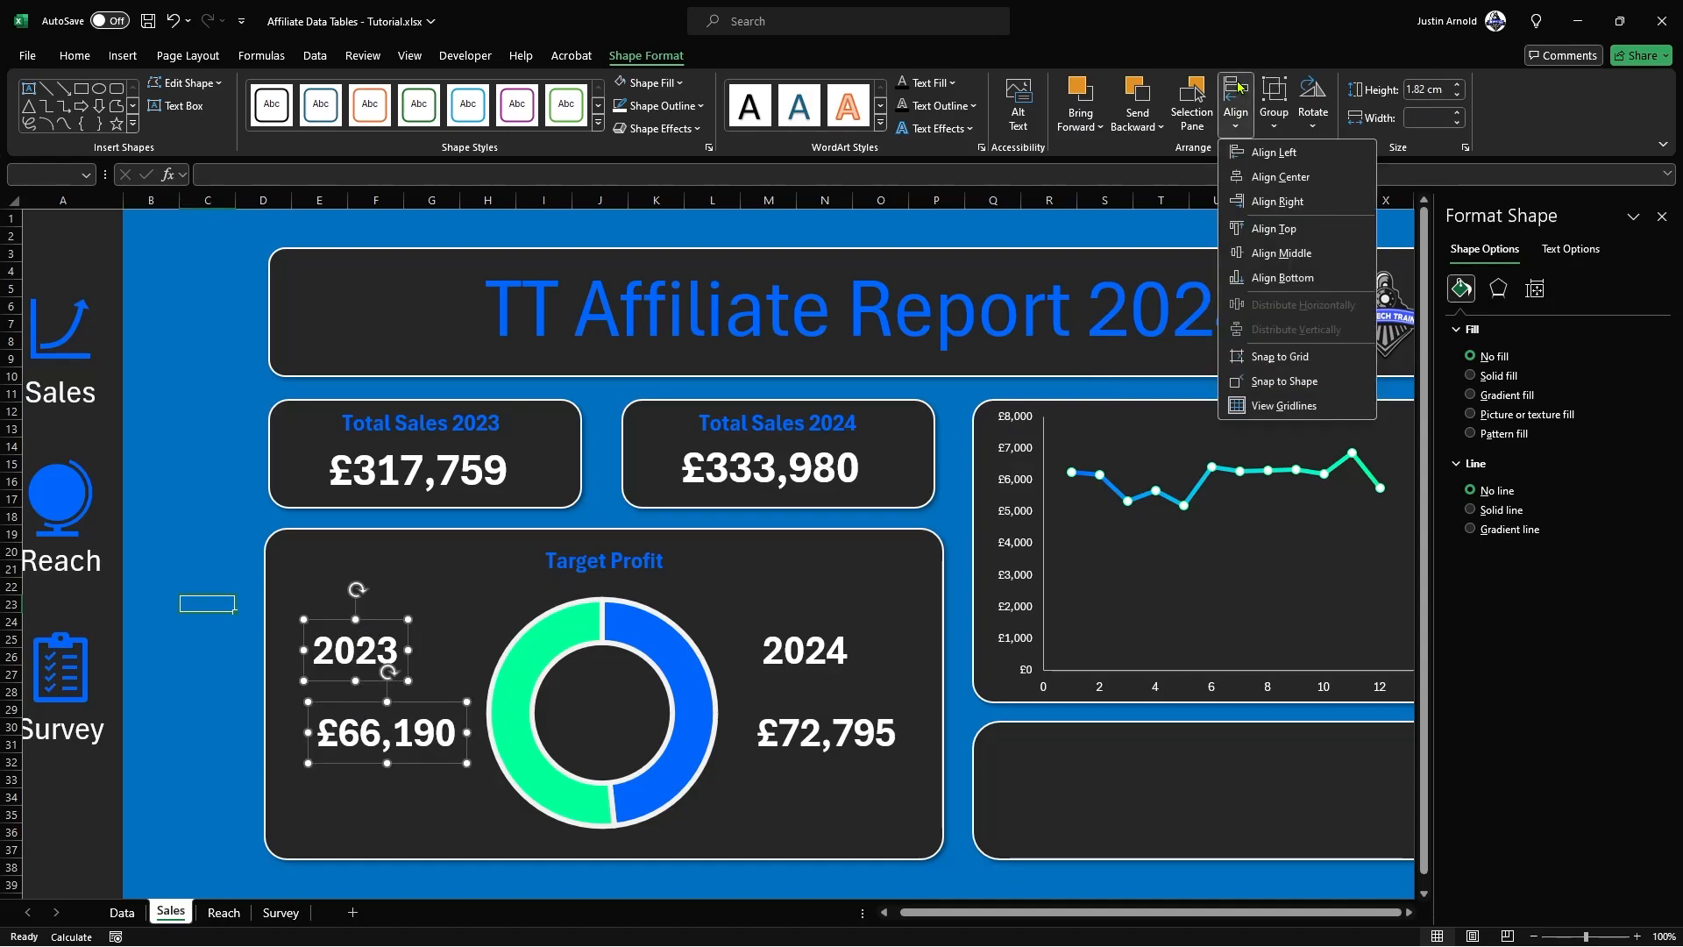
pyautogui.click(1280, 182)
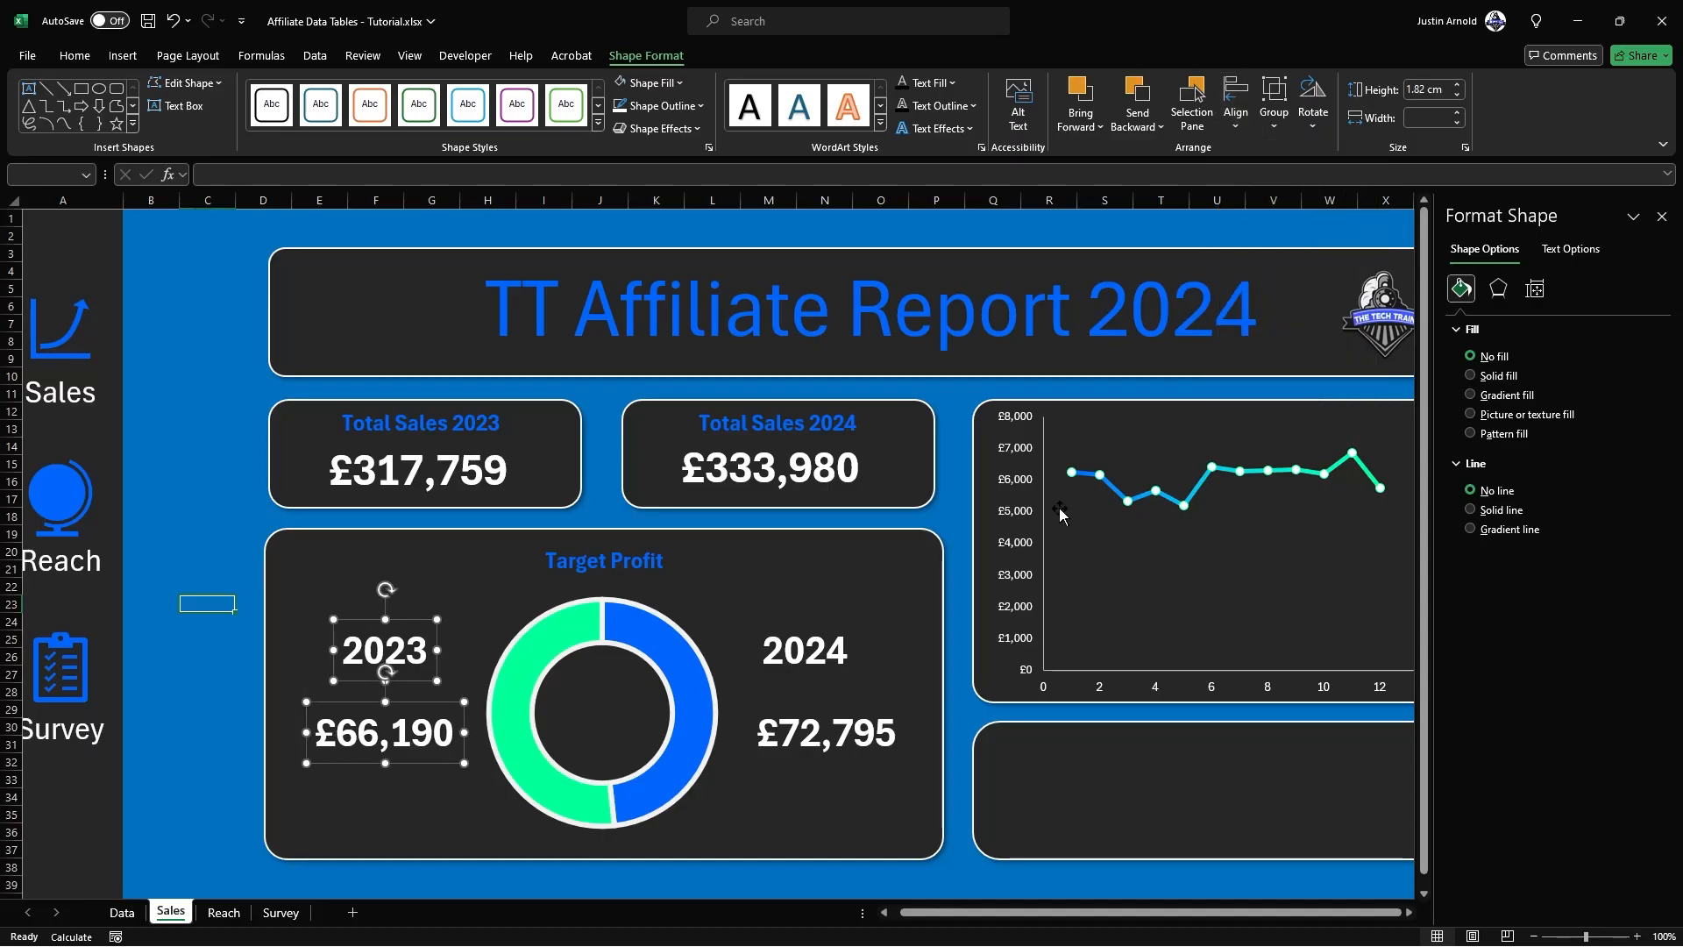
pyautogui.click(834, 733)
pyautogui.keyDown('shift'); pyautogui.click(807, 640); pyautogui.keyUp('shift')
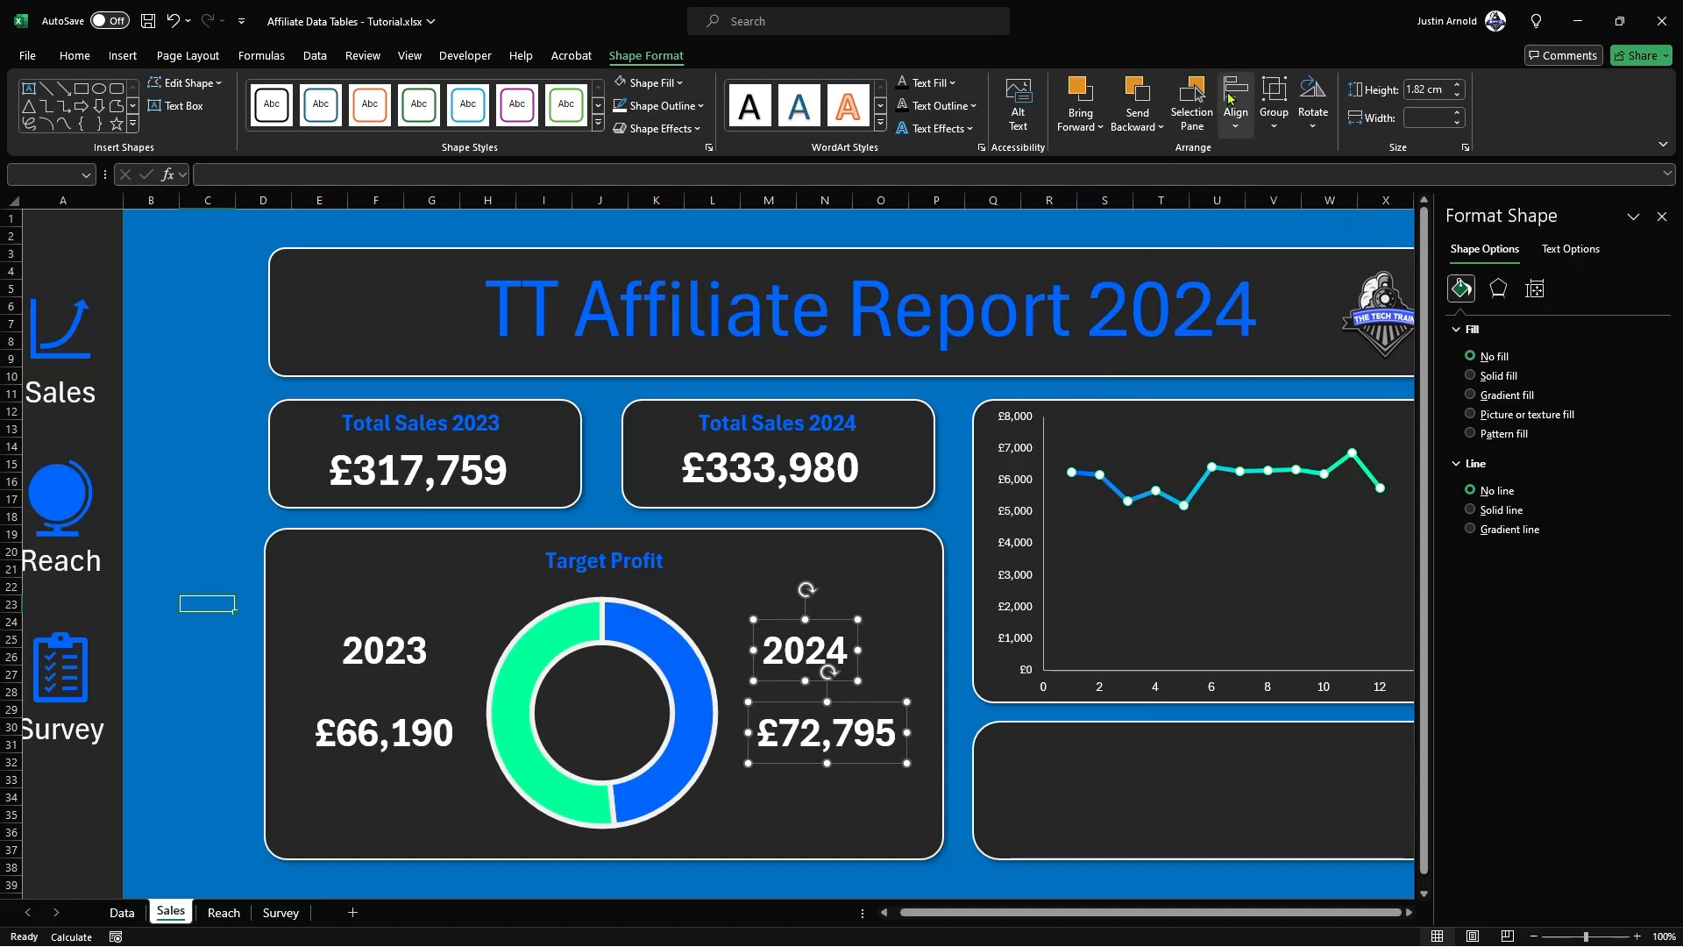
pyautogui.click(1236, 96)
pyautogui.click(1279, 180)
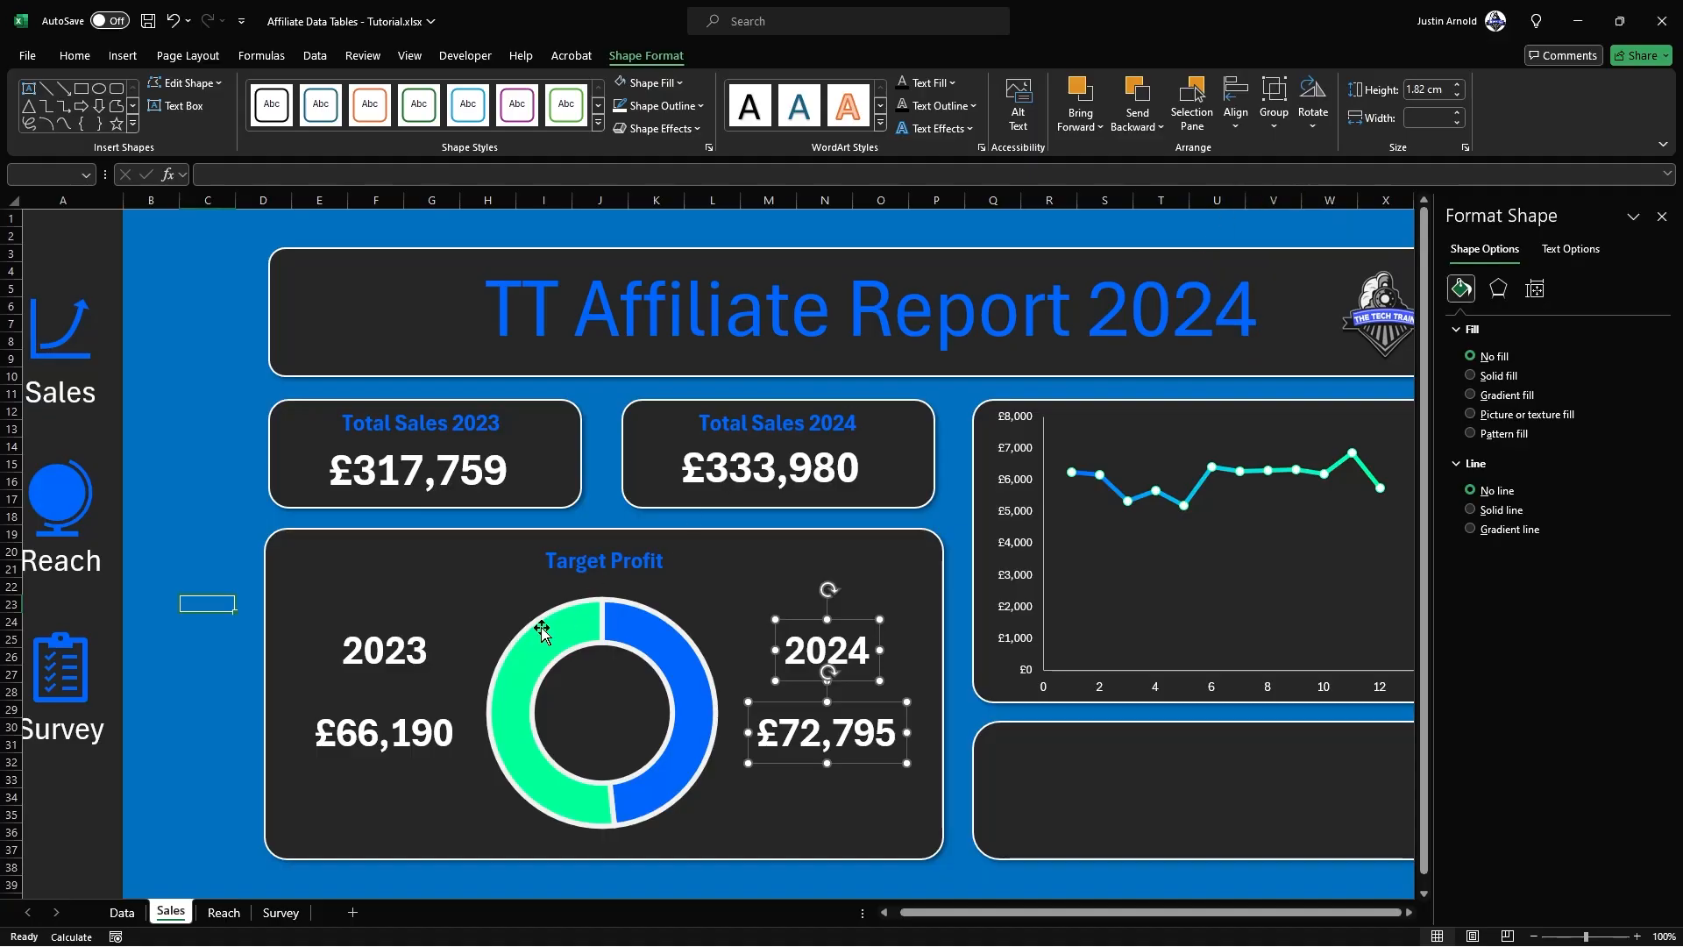
pyautogui.click(212, 657)
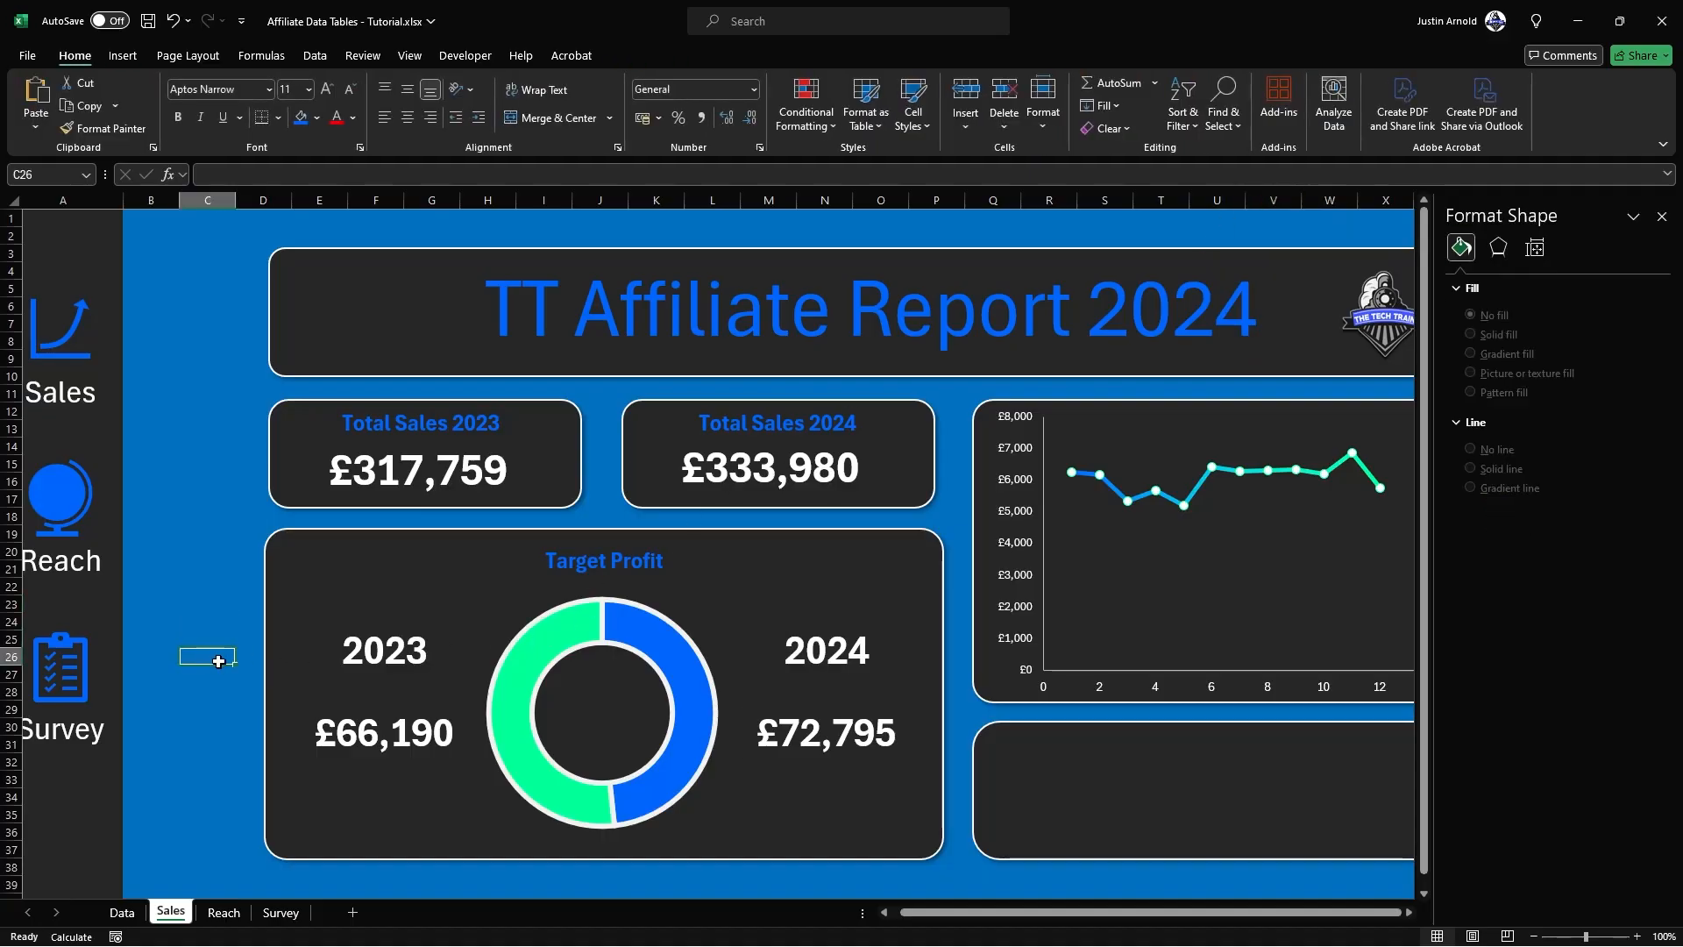
# Step: Duplicate the 2023 label and move the copy into the hole of the Target Profit doughnut
pyautogui.click(375, 634)
pyautogui.click(401, 612)
pyautogui.click(359, 641)
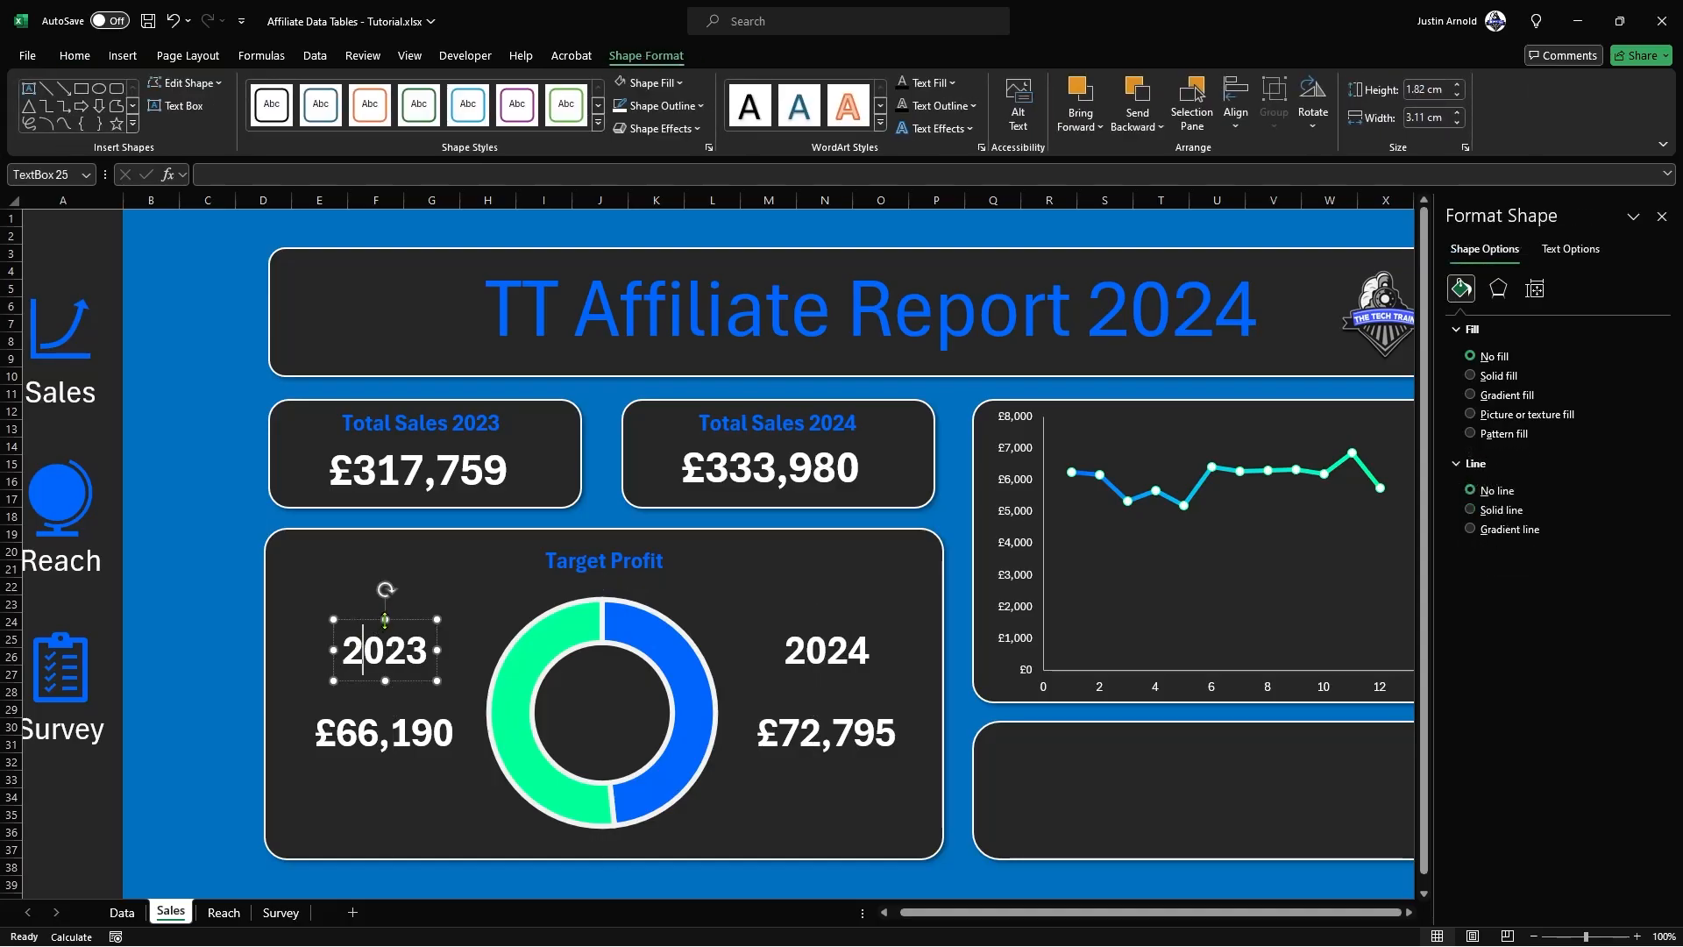
pyautogui.hotkey('ctrl', 'd')
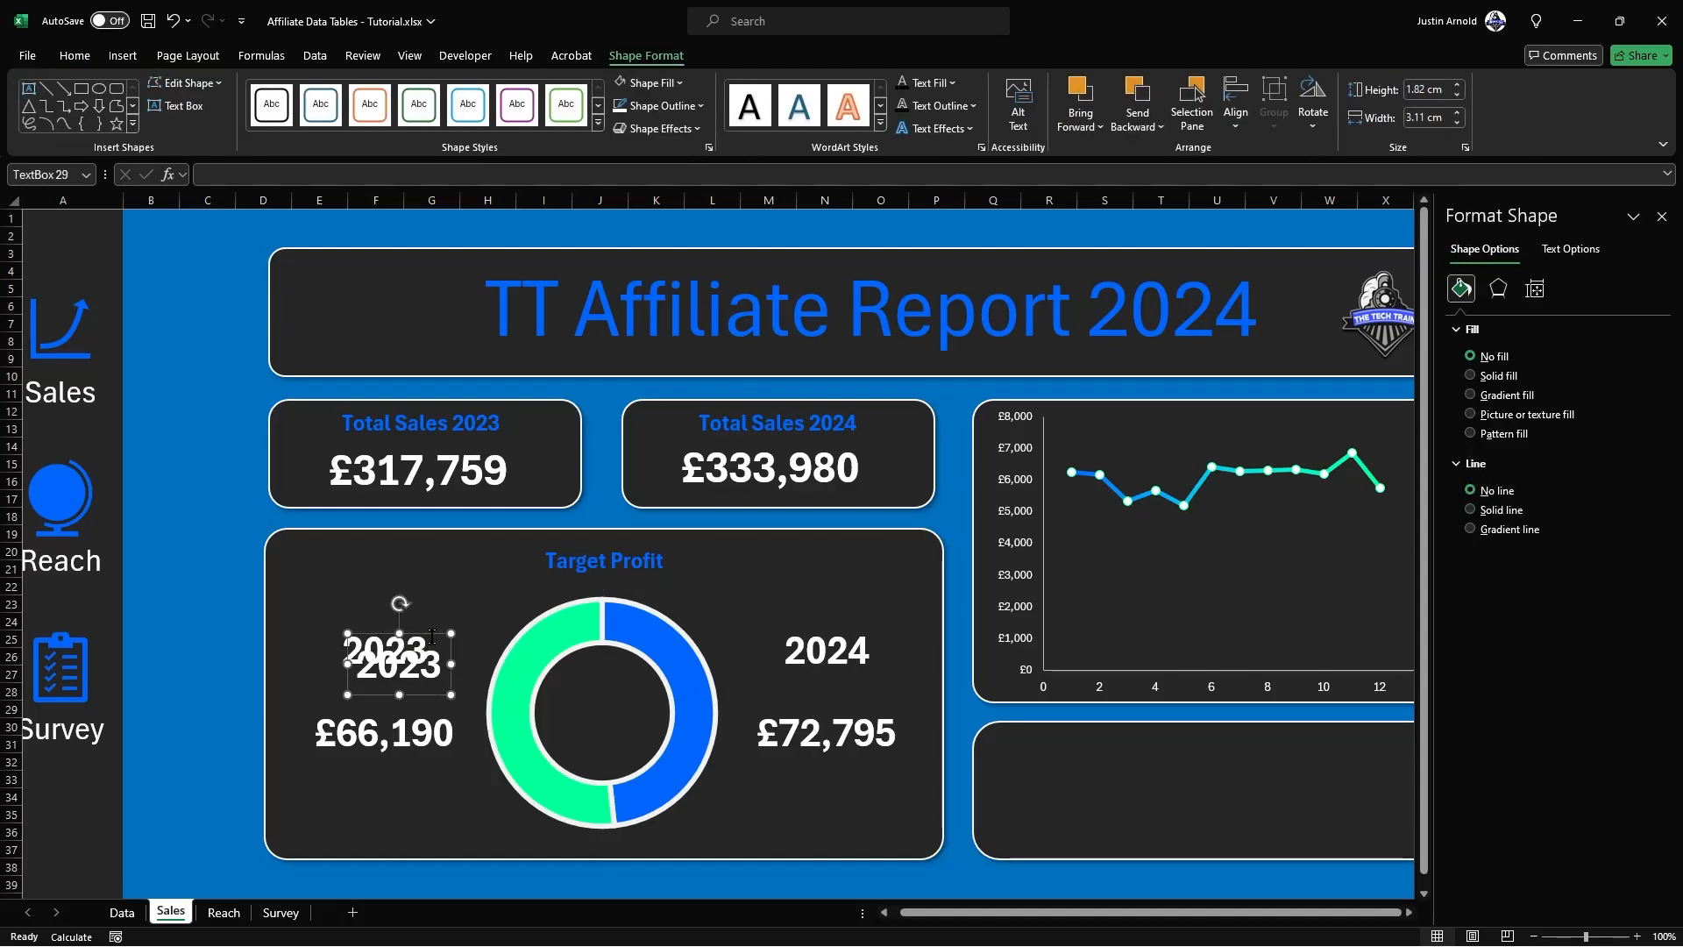
pyautogui.moveTo(432, 634); pyautogui.dragTo(634, 686)
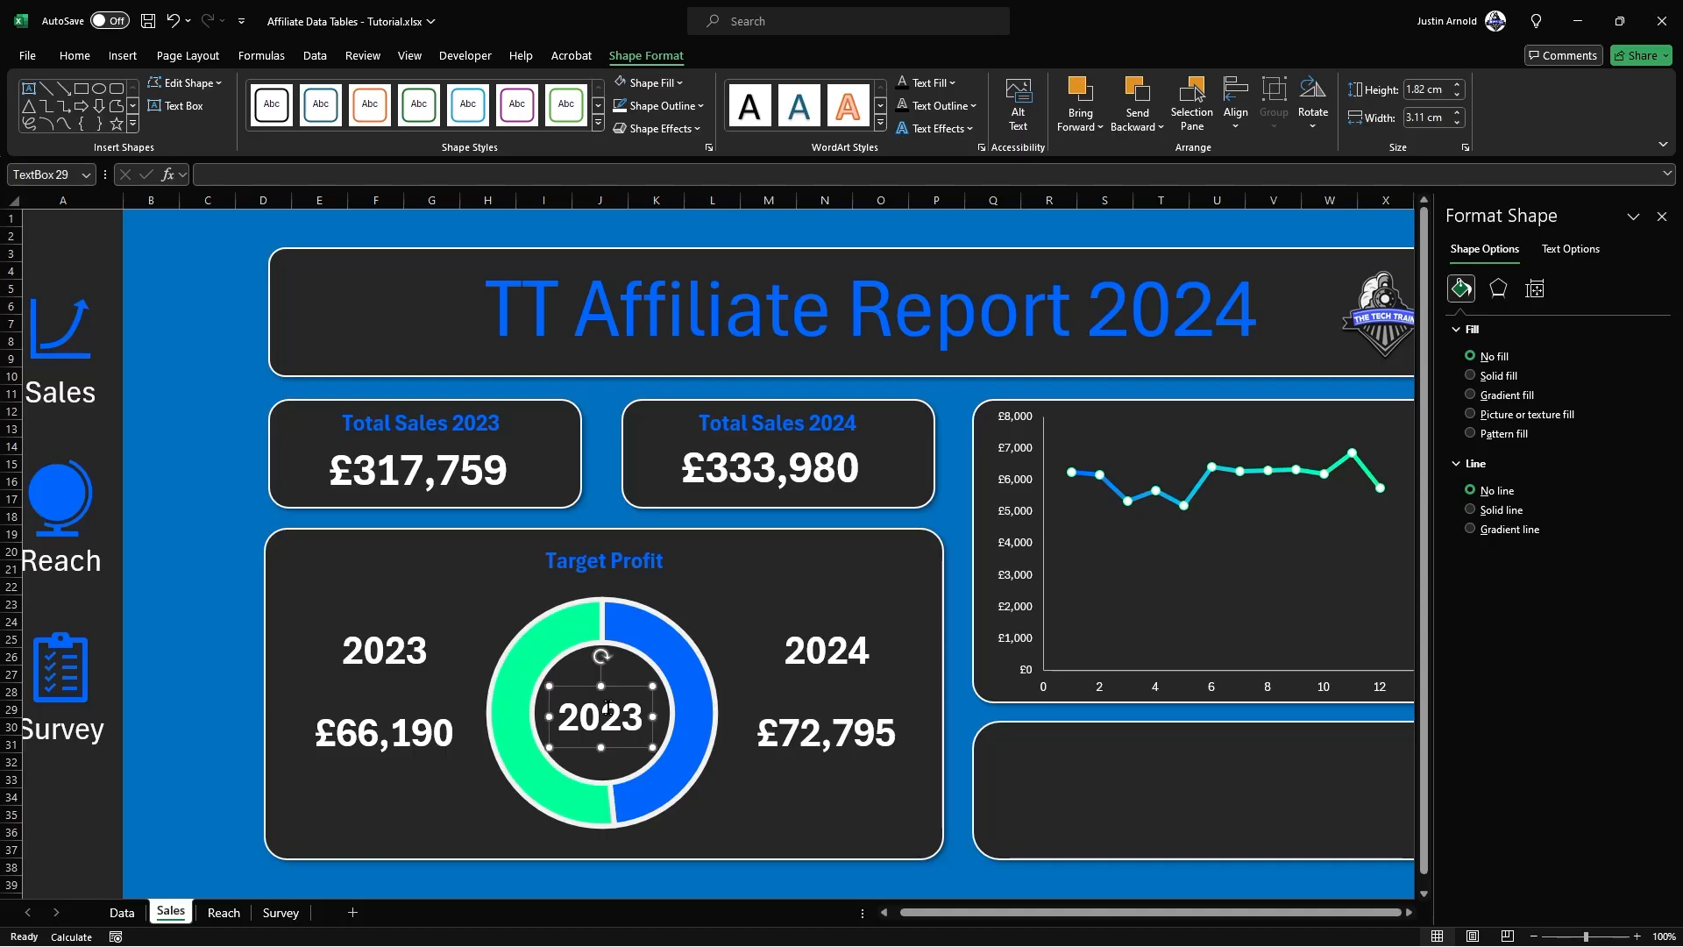
# Step: Clear the duplicate's text and link the text box to the 2024 target percentage with =Data!E22
pyautogui.doubleClick(603, 710)
pyautogui.press('BackSpace')
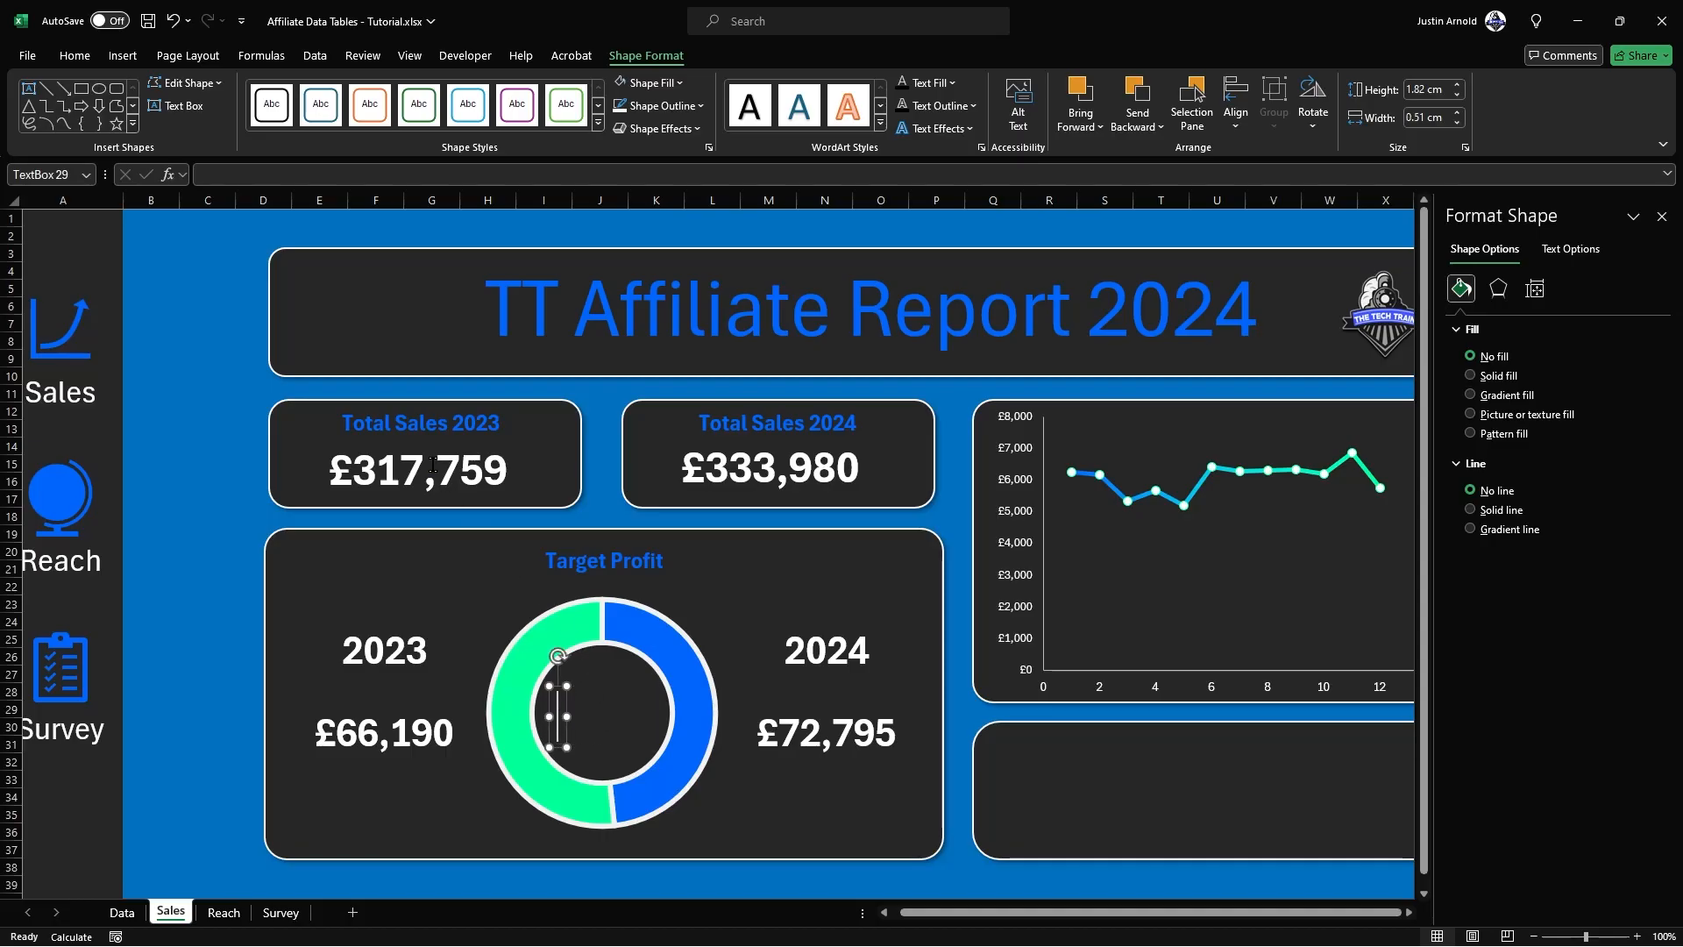
pyautogui.click(254, 173)
pyautogui.write('=')
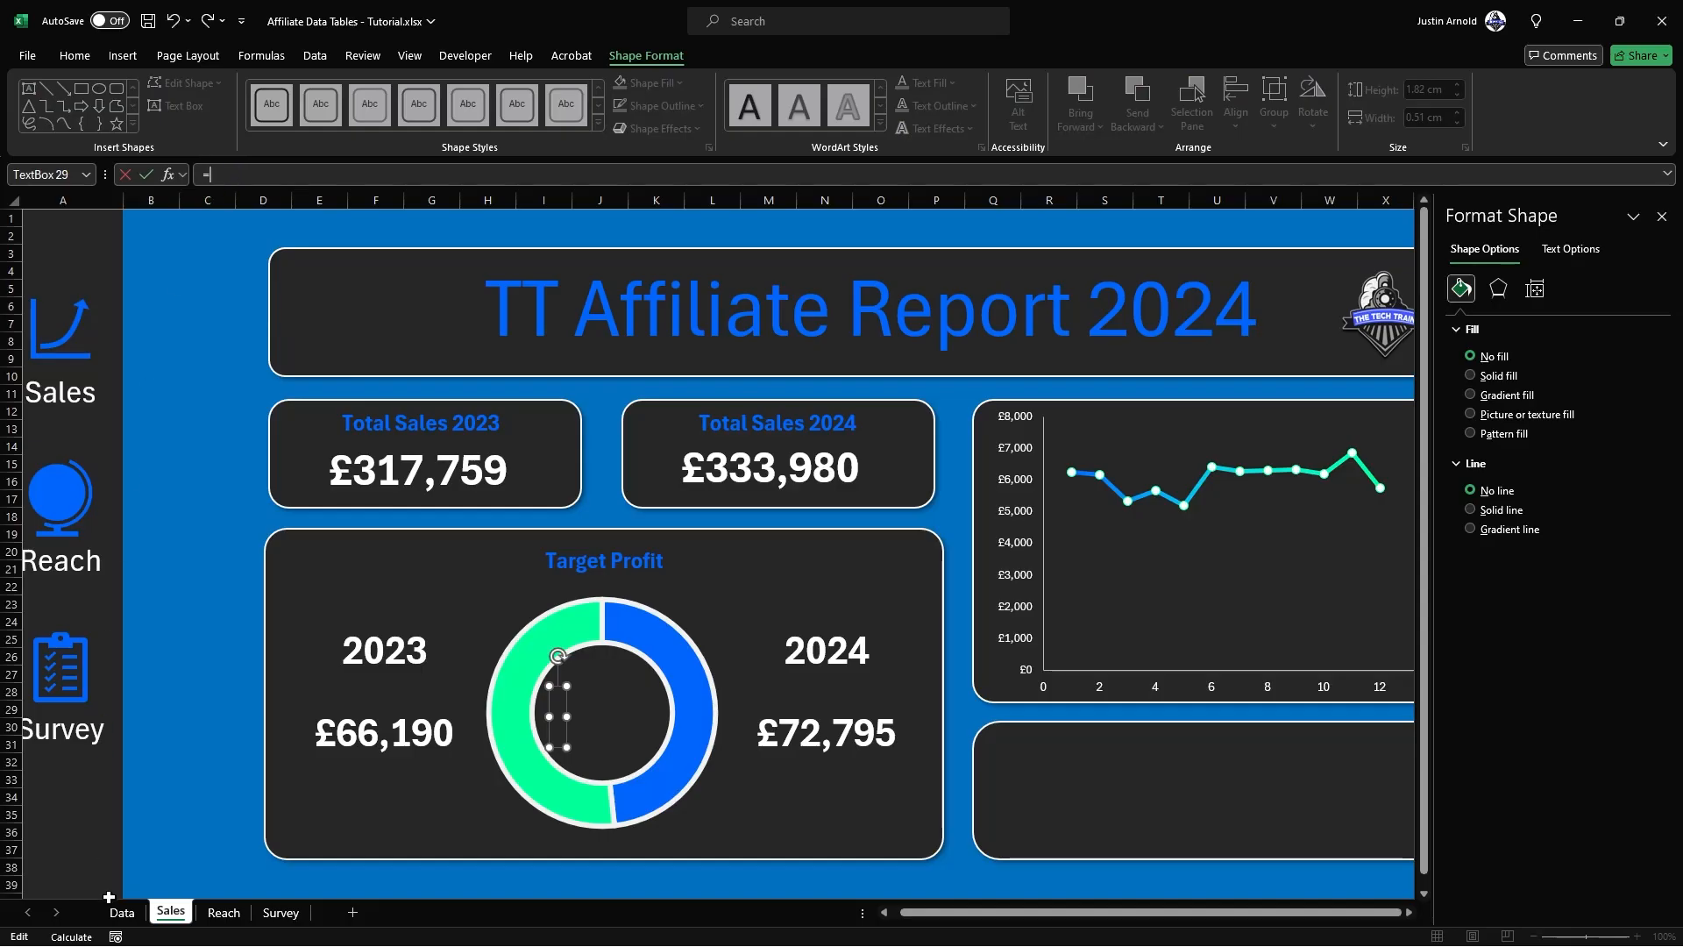
pyautogui.click(134, 912)
pyautogui.click(415, 705)
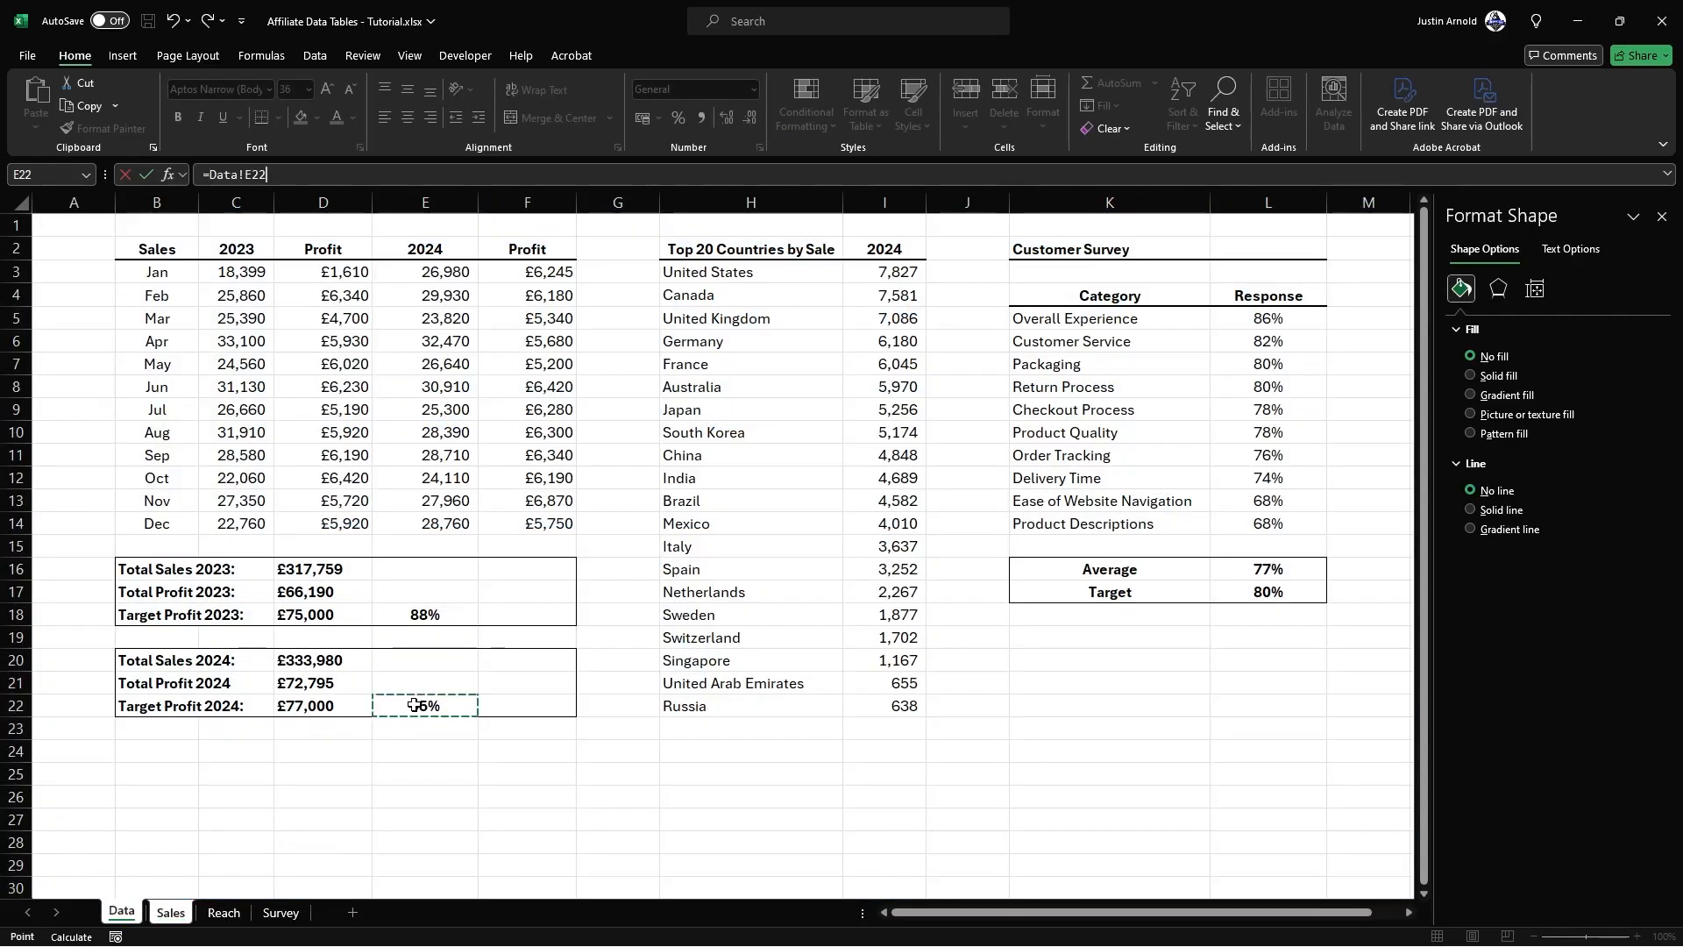
pyautogui.press('Return')
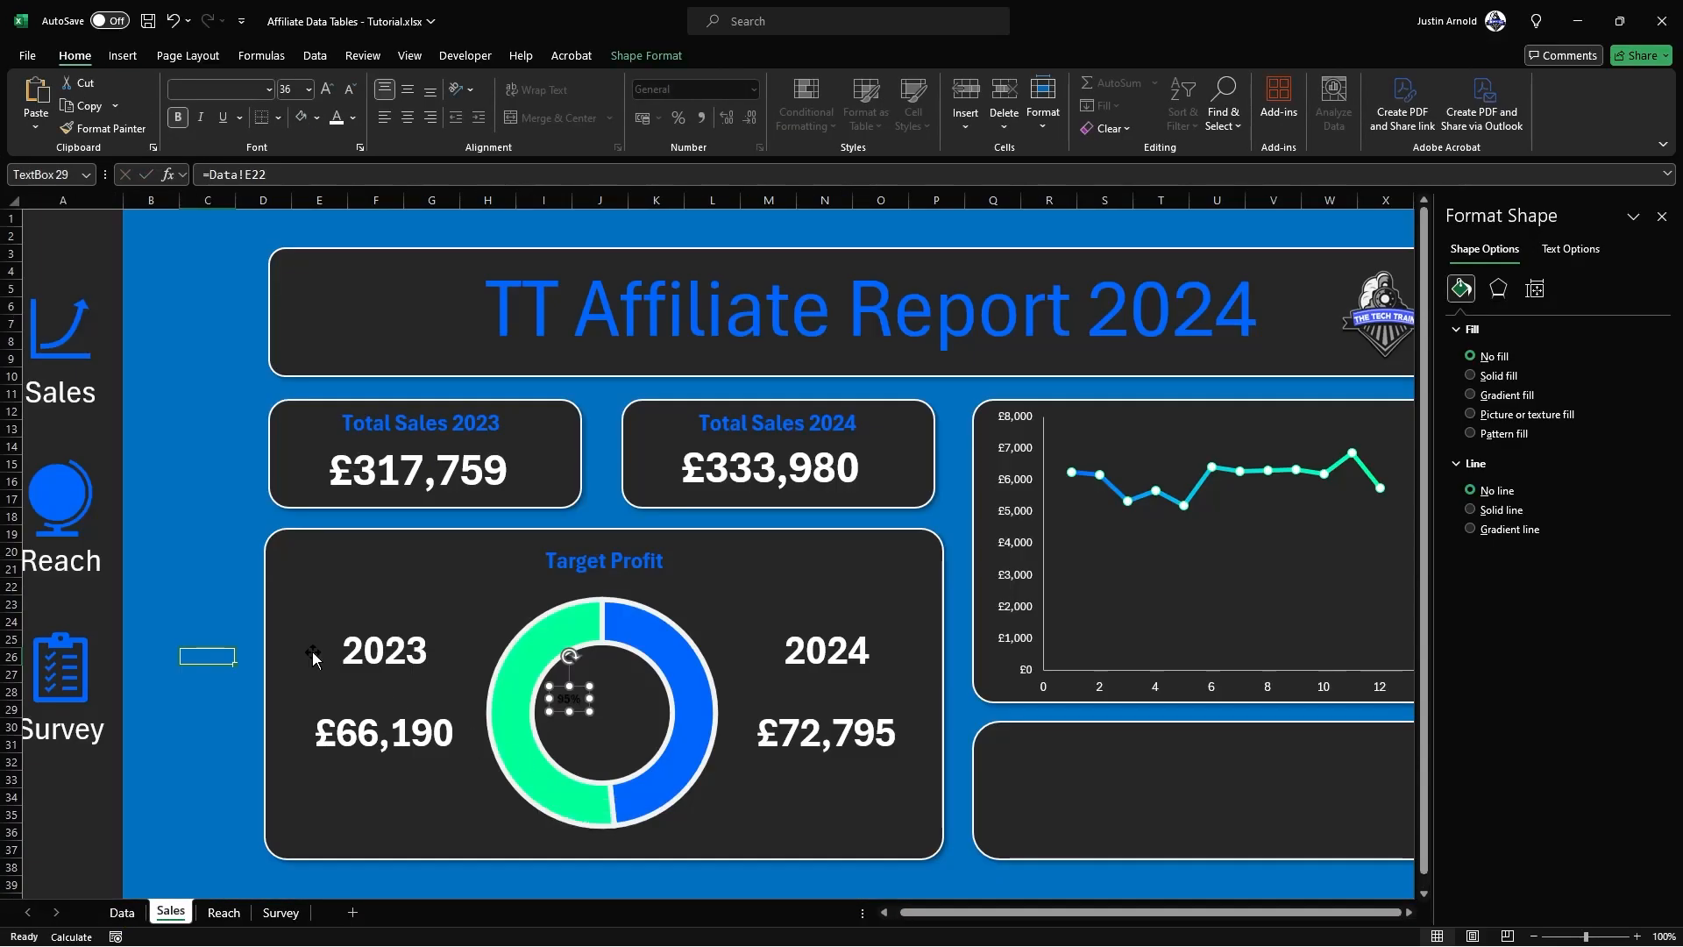
# Step: Copy the 2023 label's formatting onto the linked percentage, centre it inside the doughnut, and close the Format Shape pane
pyautogui.click(369, 633)
pyautogui.click(102, 128)
pyautogui.click(568, 701)
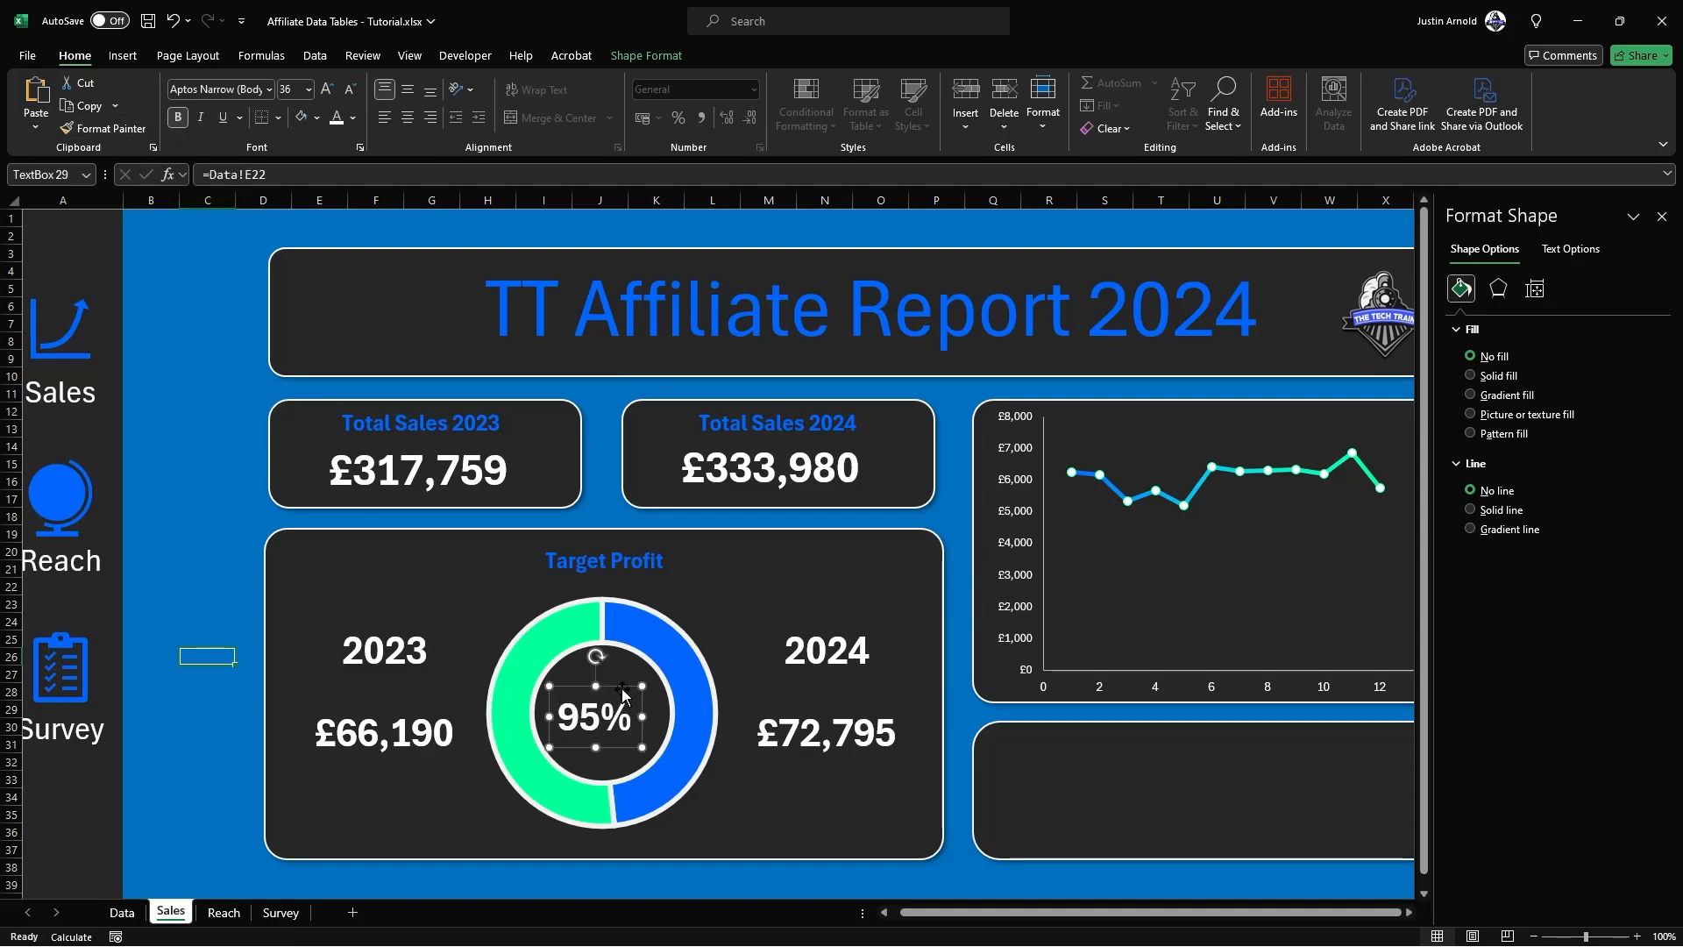
pyautogui.click(407, 116)
pyautogui.moveTo(623, 679); pyautogui.dragTo(634, 677)
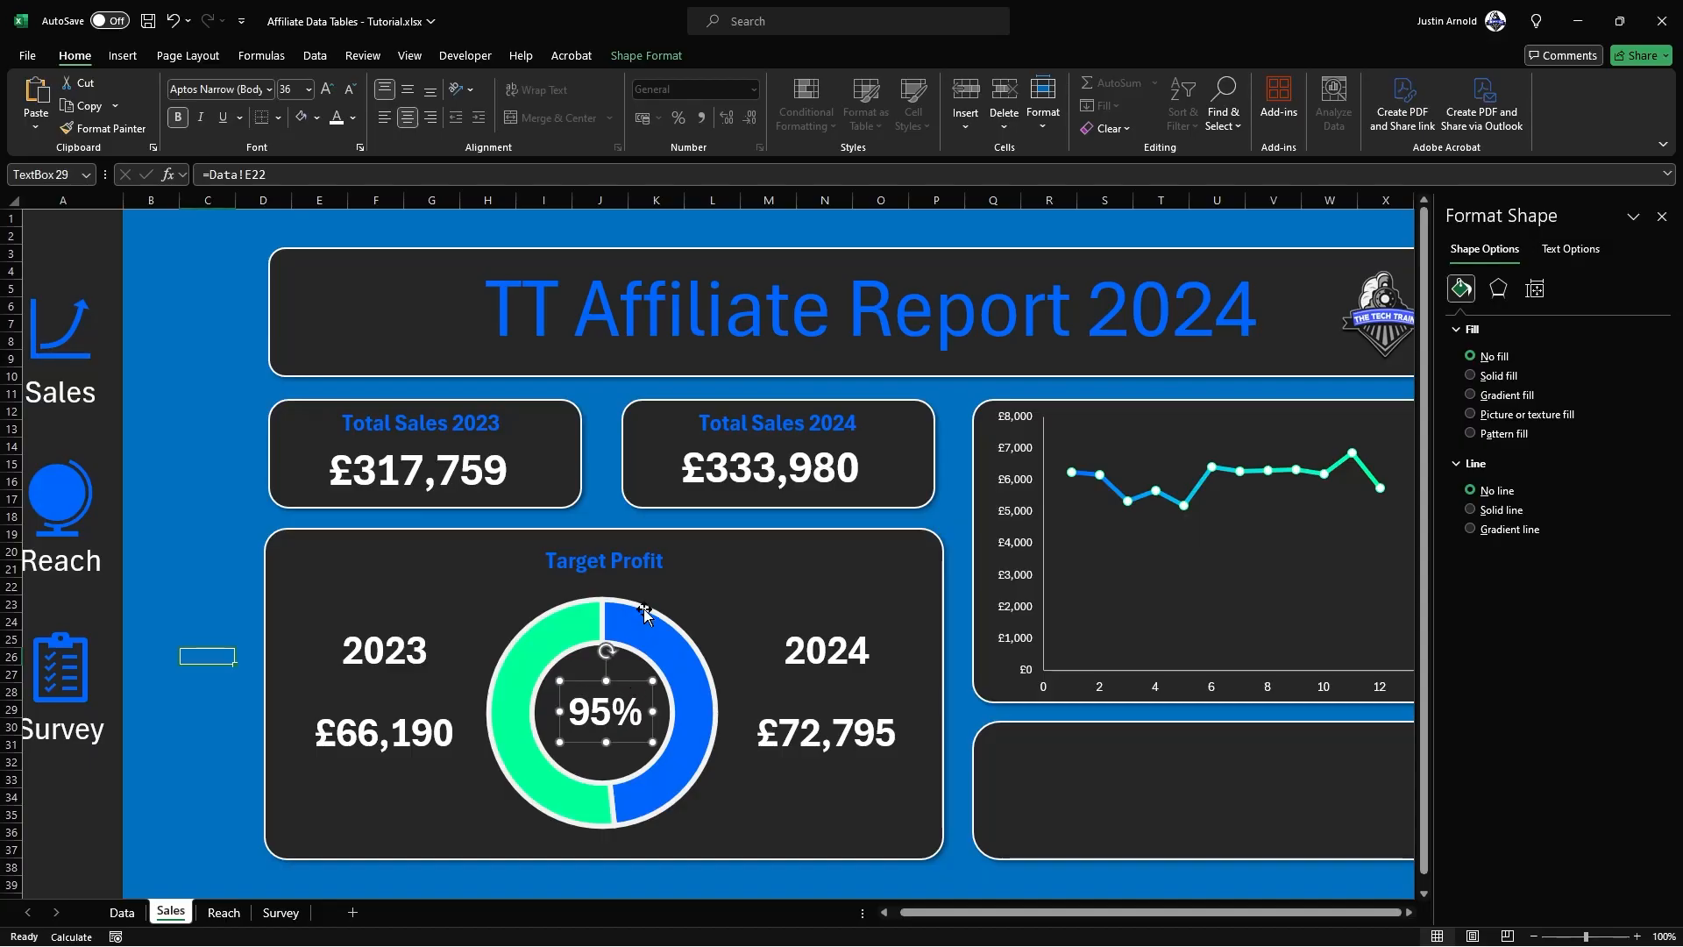
pyautogui.click(1664, 217)
pyautogui.click(1600, 358)
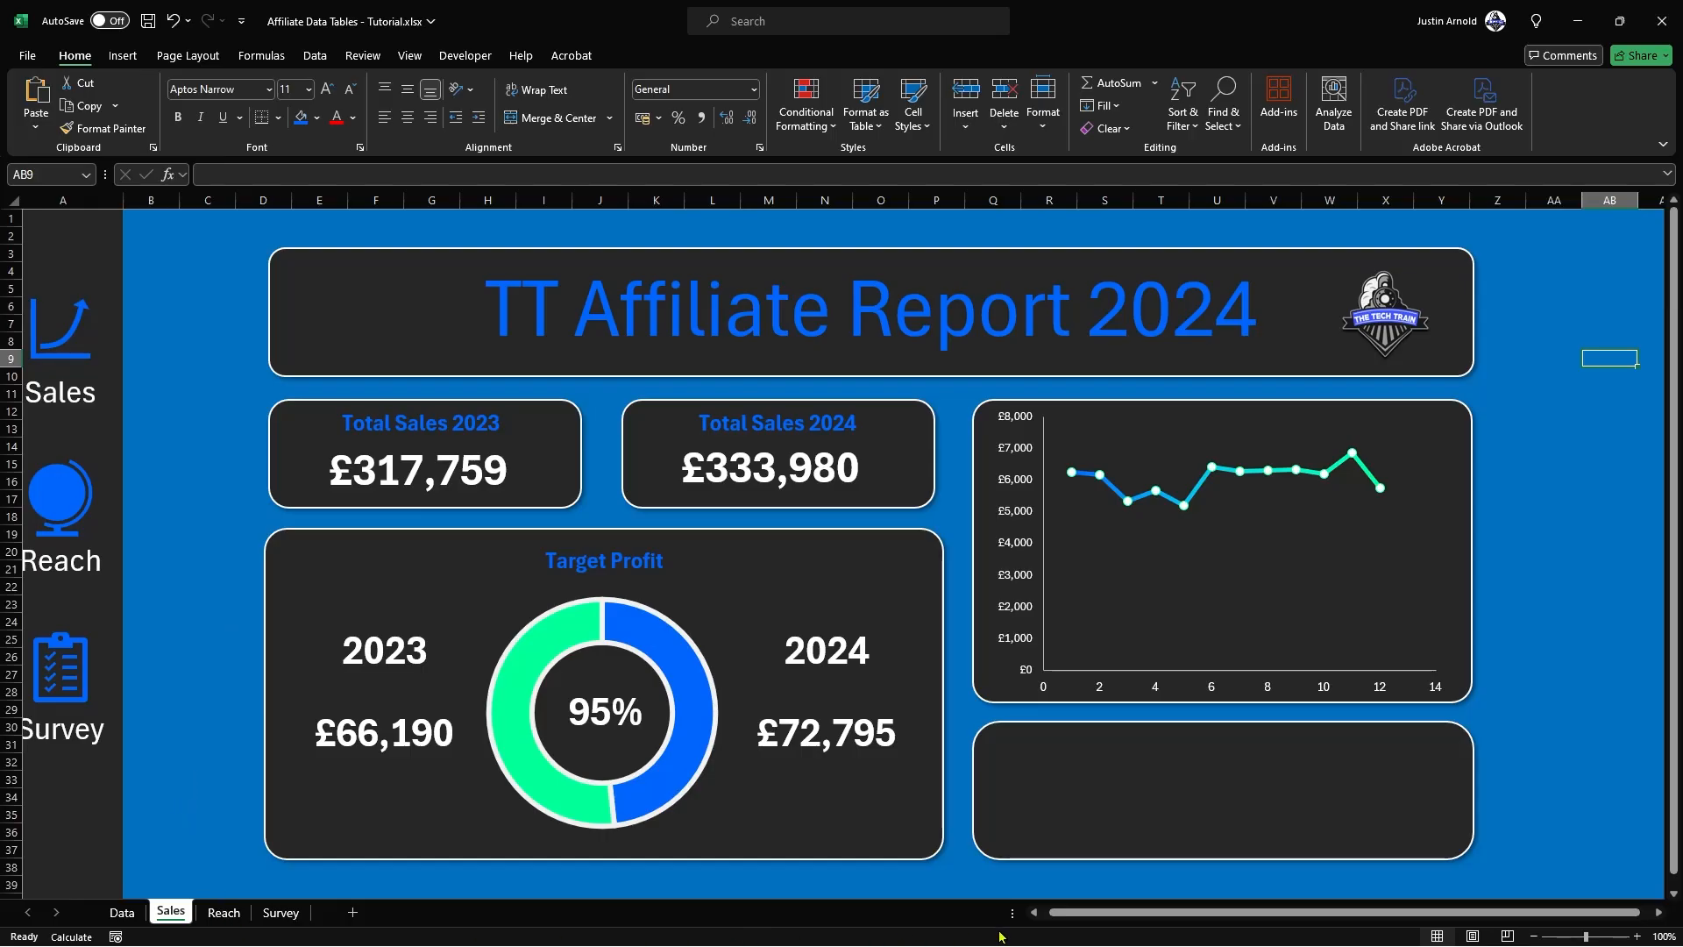
# Step: Test the Reach, Survey and Sales sidebar icons and return to the Sales sheet
pyautogui.moveTo(1060, 913); pyautogui.dragTo(1031, 912)
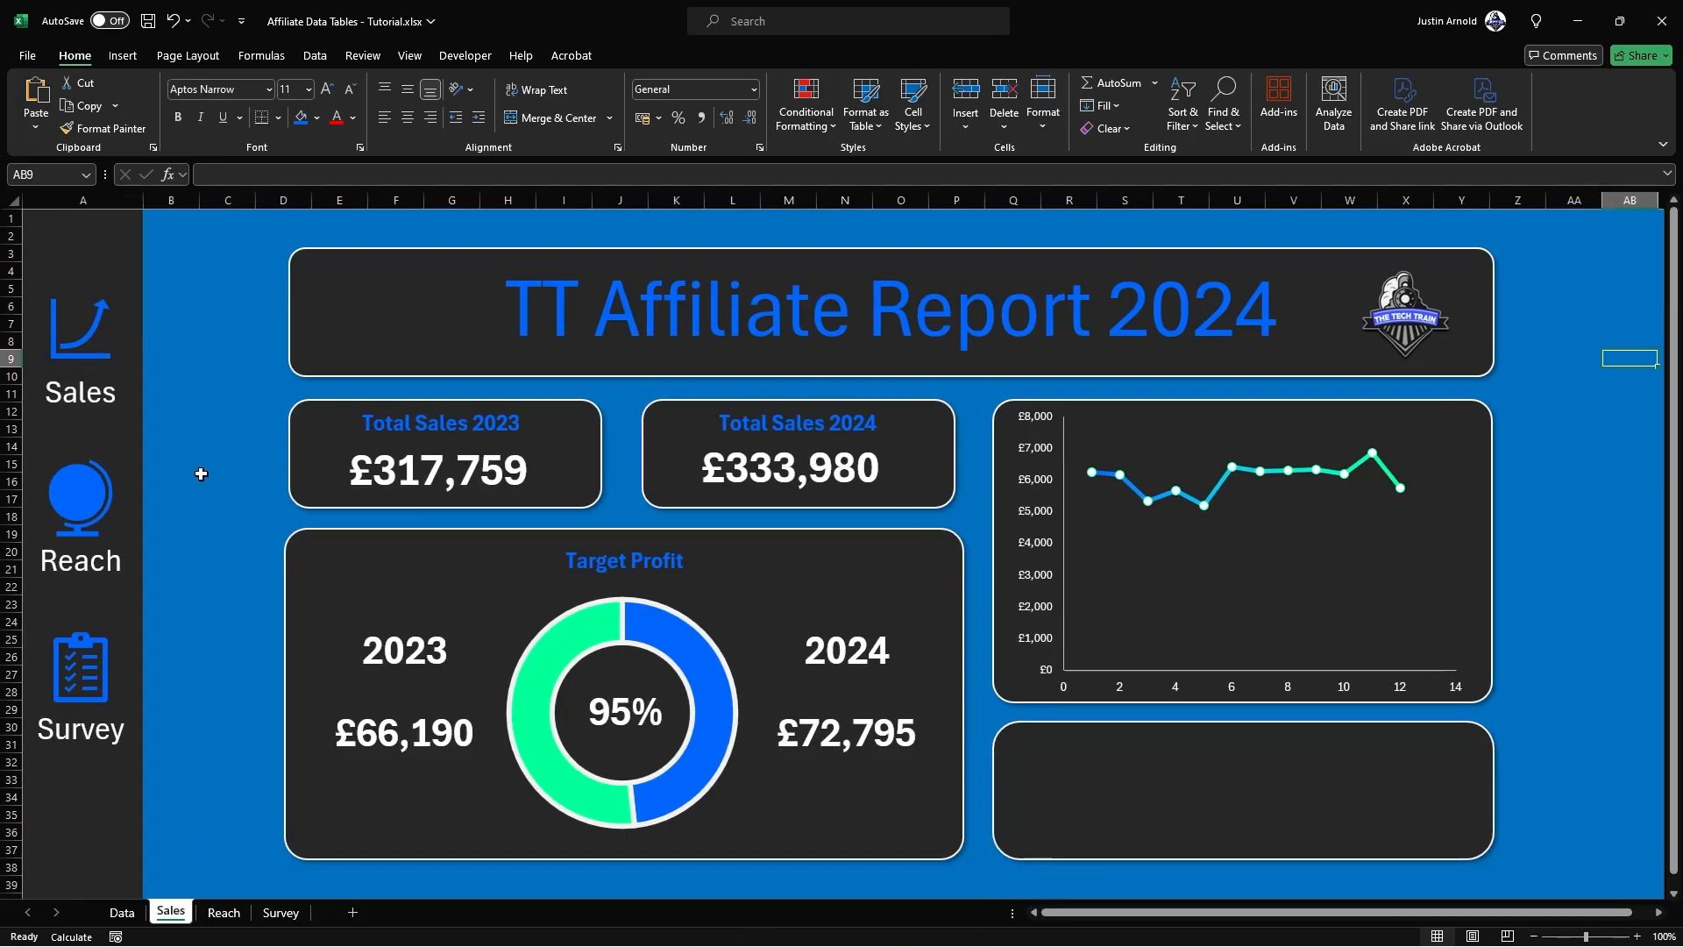
pyautogui.click(74, 474)
pyautogui.click(74, 656)
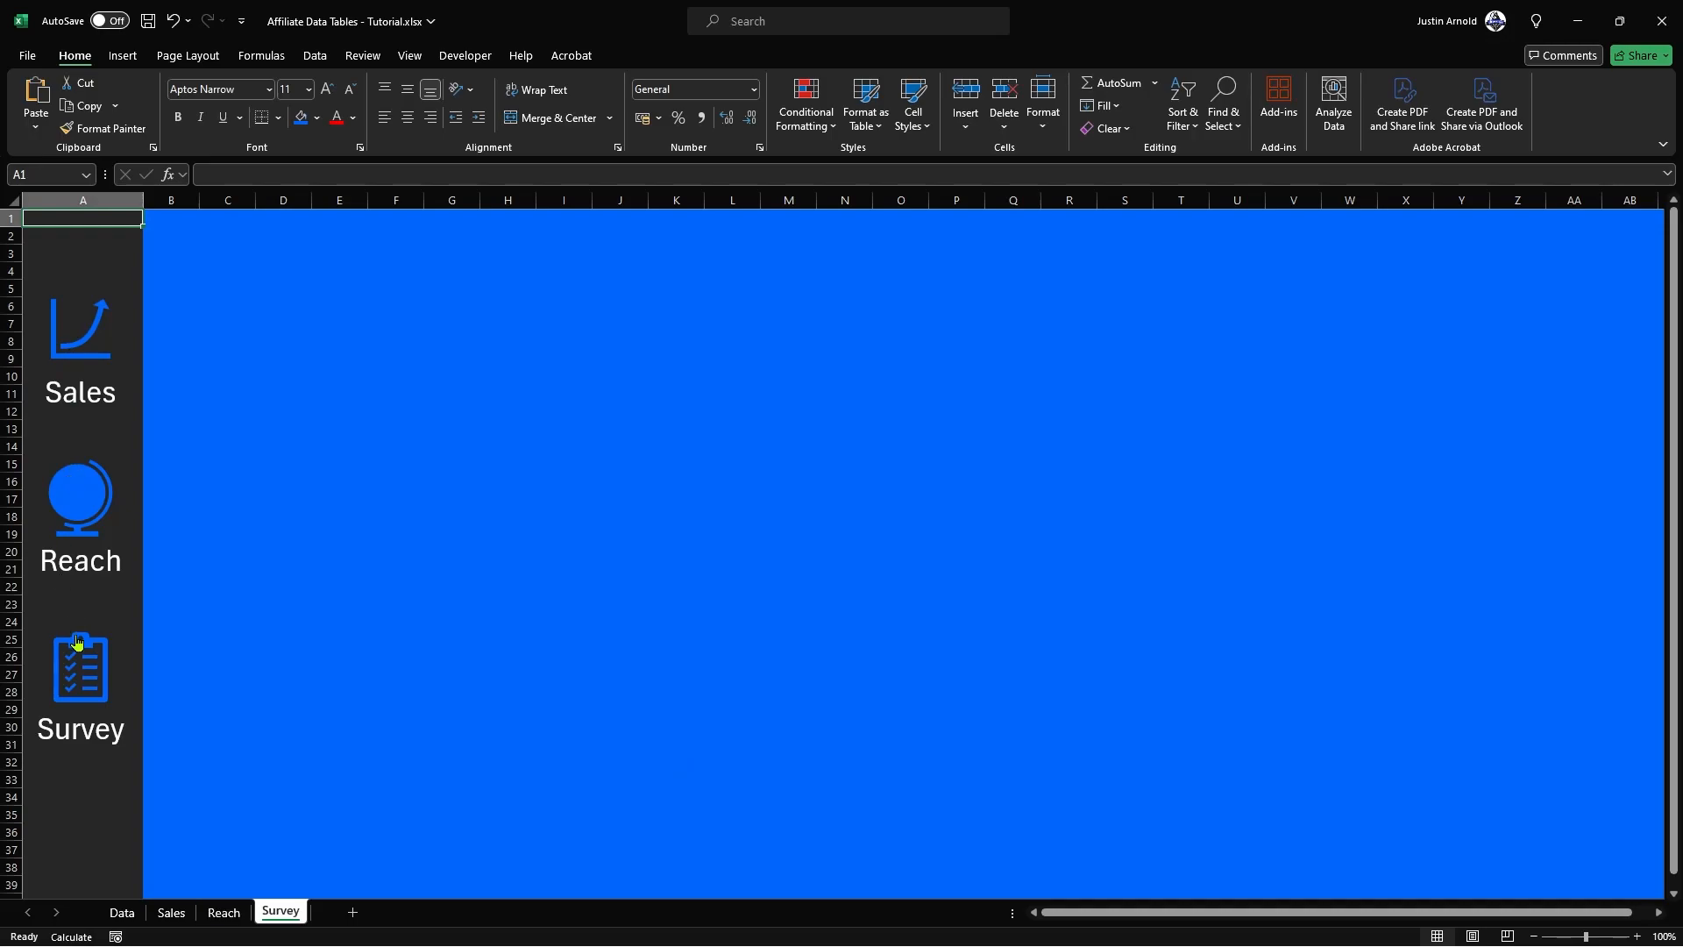
pyautogui.click(92, 489)
pyautogui.click(91, 348)
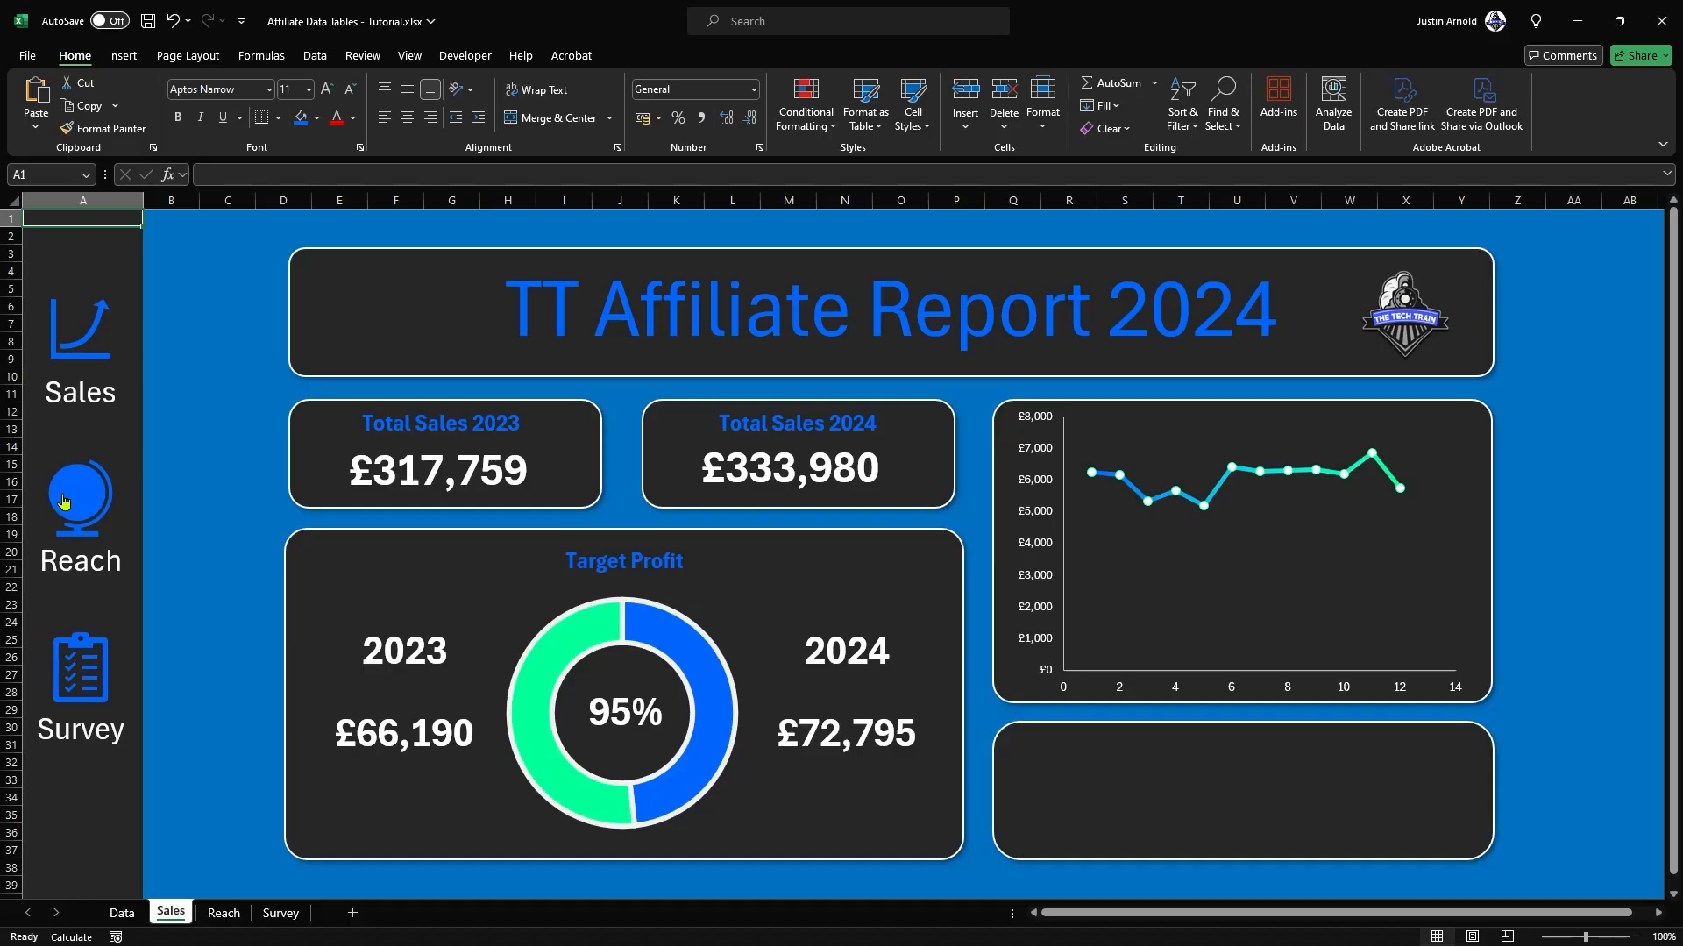
# Step: Copy the empty rounded rectangle below the line chart to the Reach sheet and place it around rows 19 to 27
pyautogui.click(1080, 778)
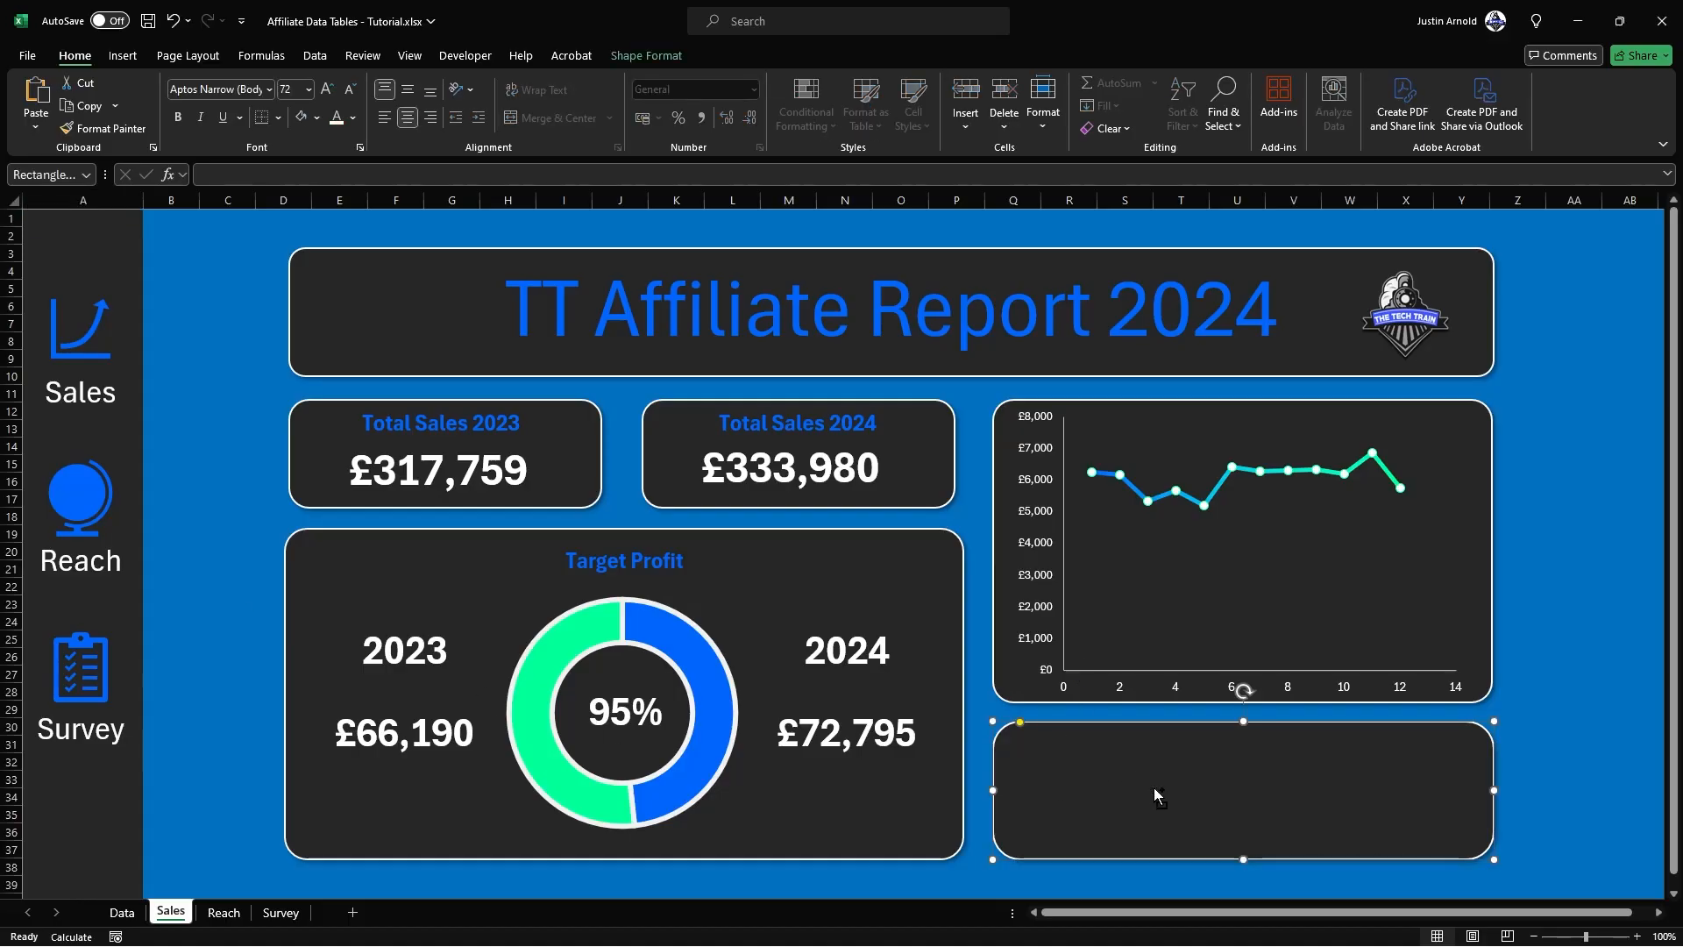
pyautogui.click(86, 506)
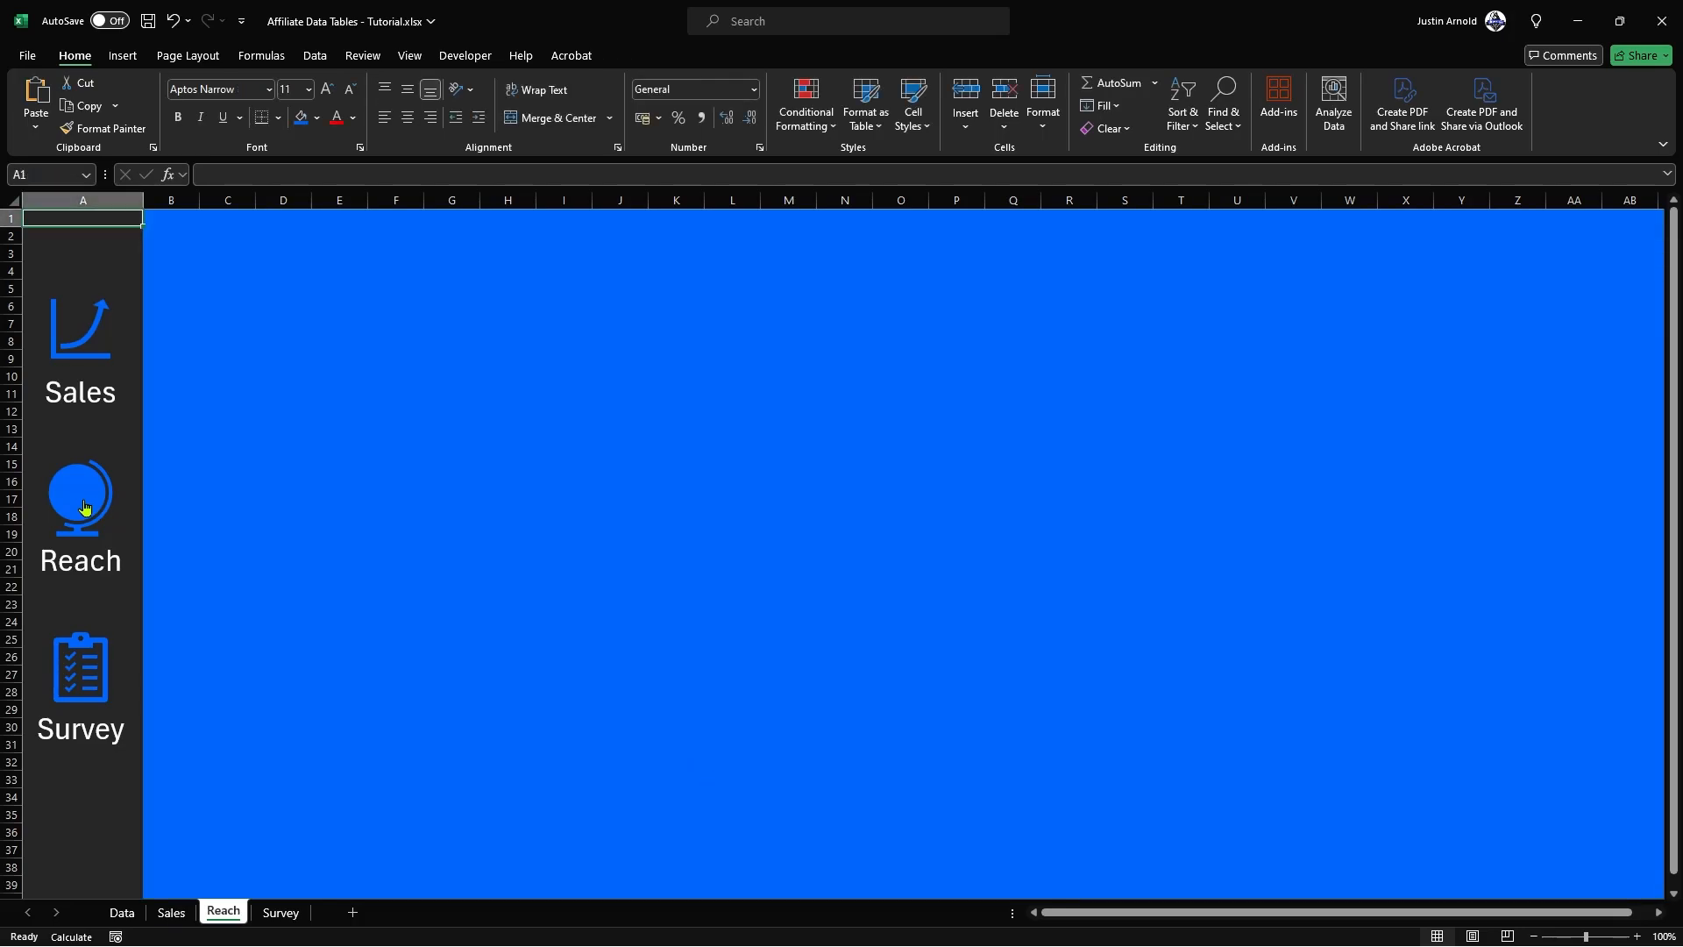
pyautogui.hotkey('ctrl', 'v')
pyautogui.moveTo(434, 290); pyautogui.dragTo(678, 611)
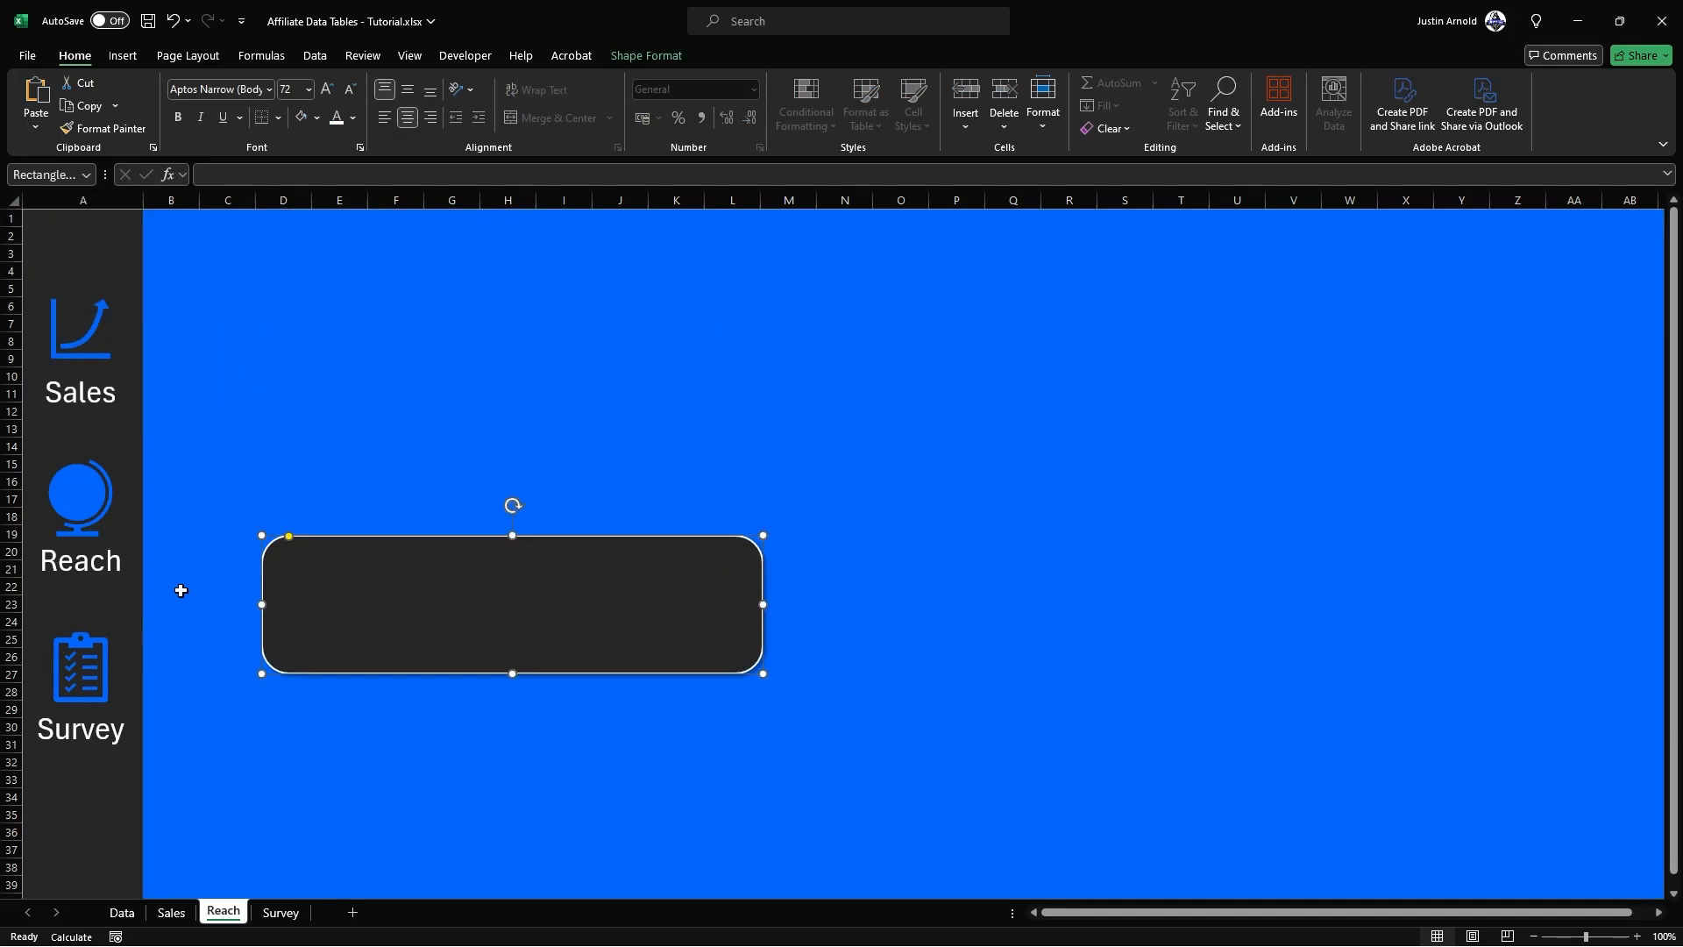
# Step: Copy the TT Affiliate Report 2024 title banner together with its logo on the Sales sheet
pyautogui.click(120, 912)
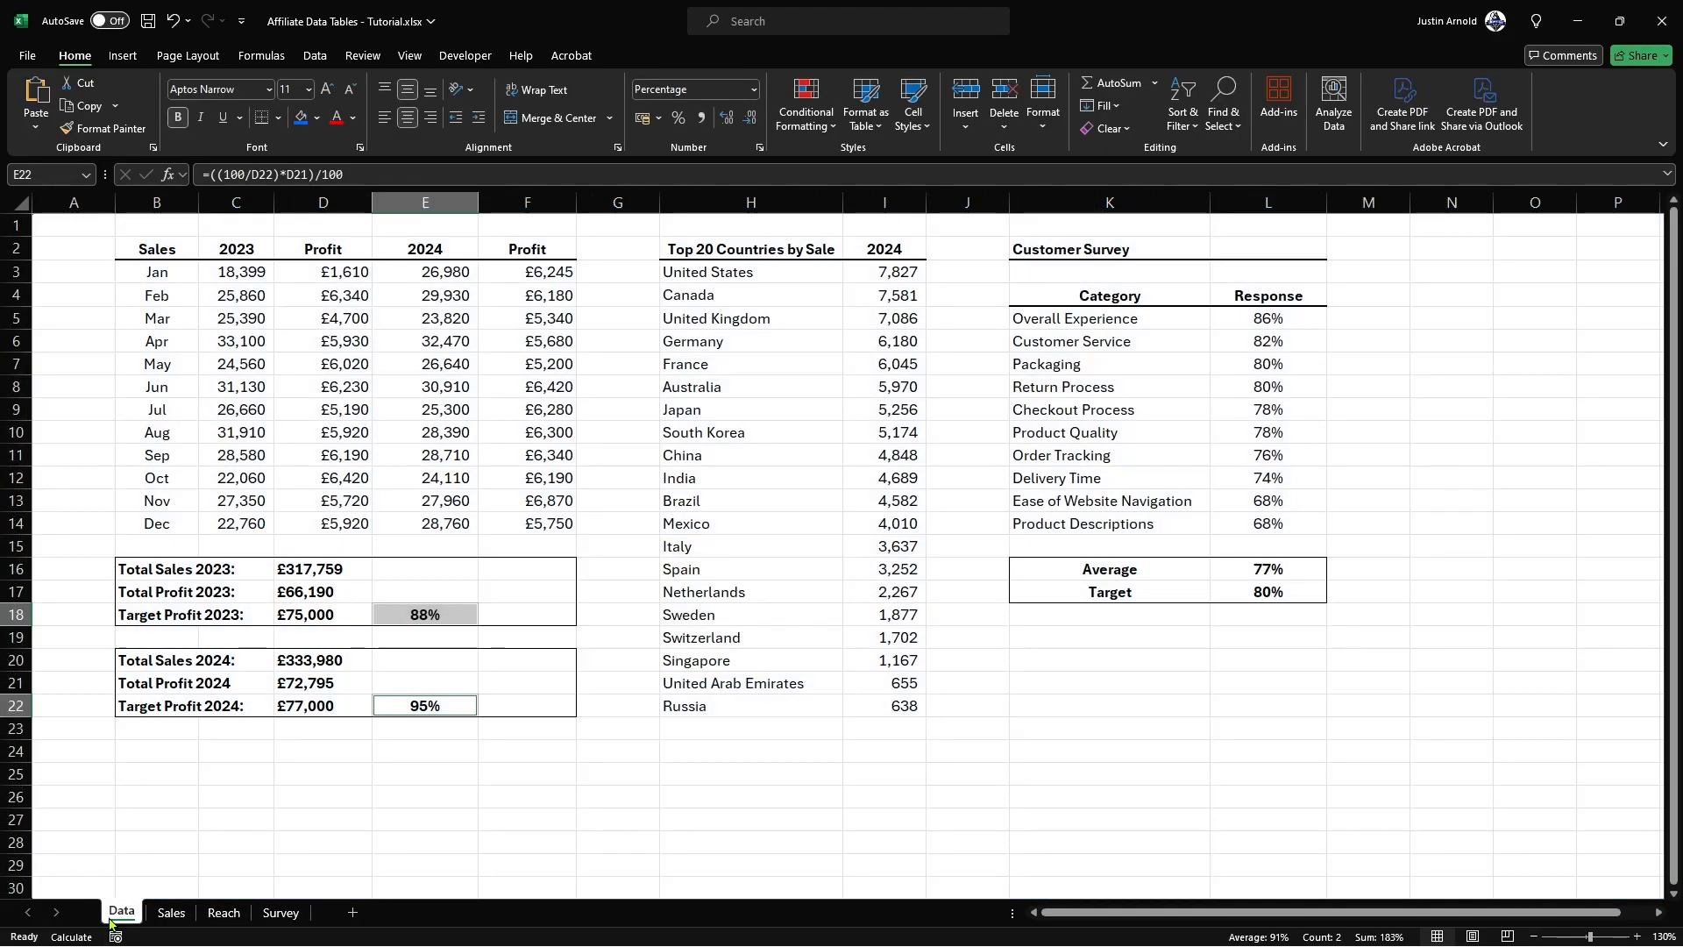
pyautogui.click(171, 915)
pyautogui.click(409, 292)
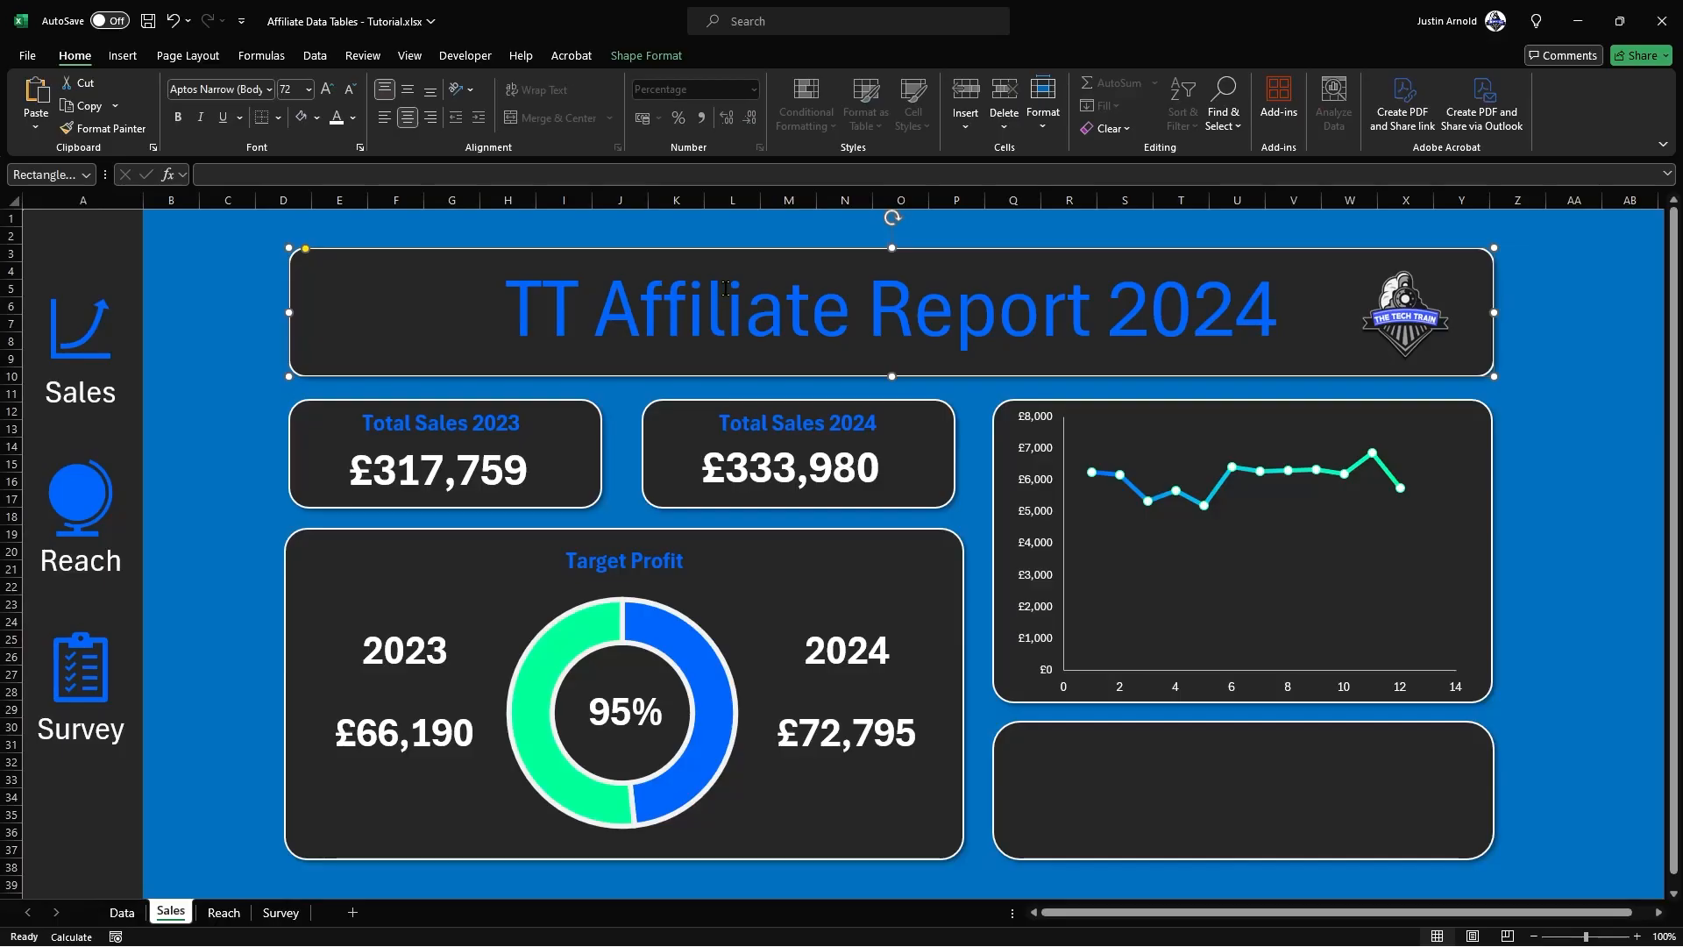
pyautogui.click(223, 913)
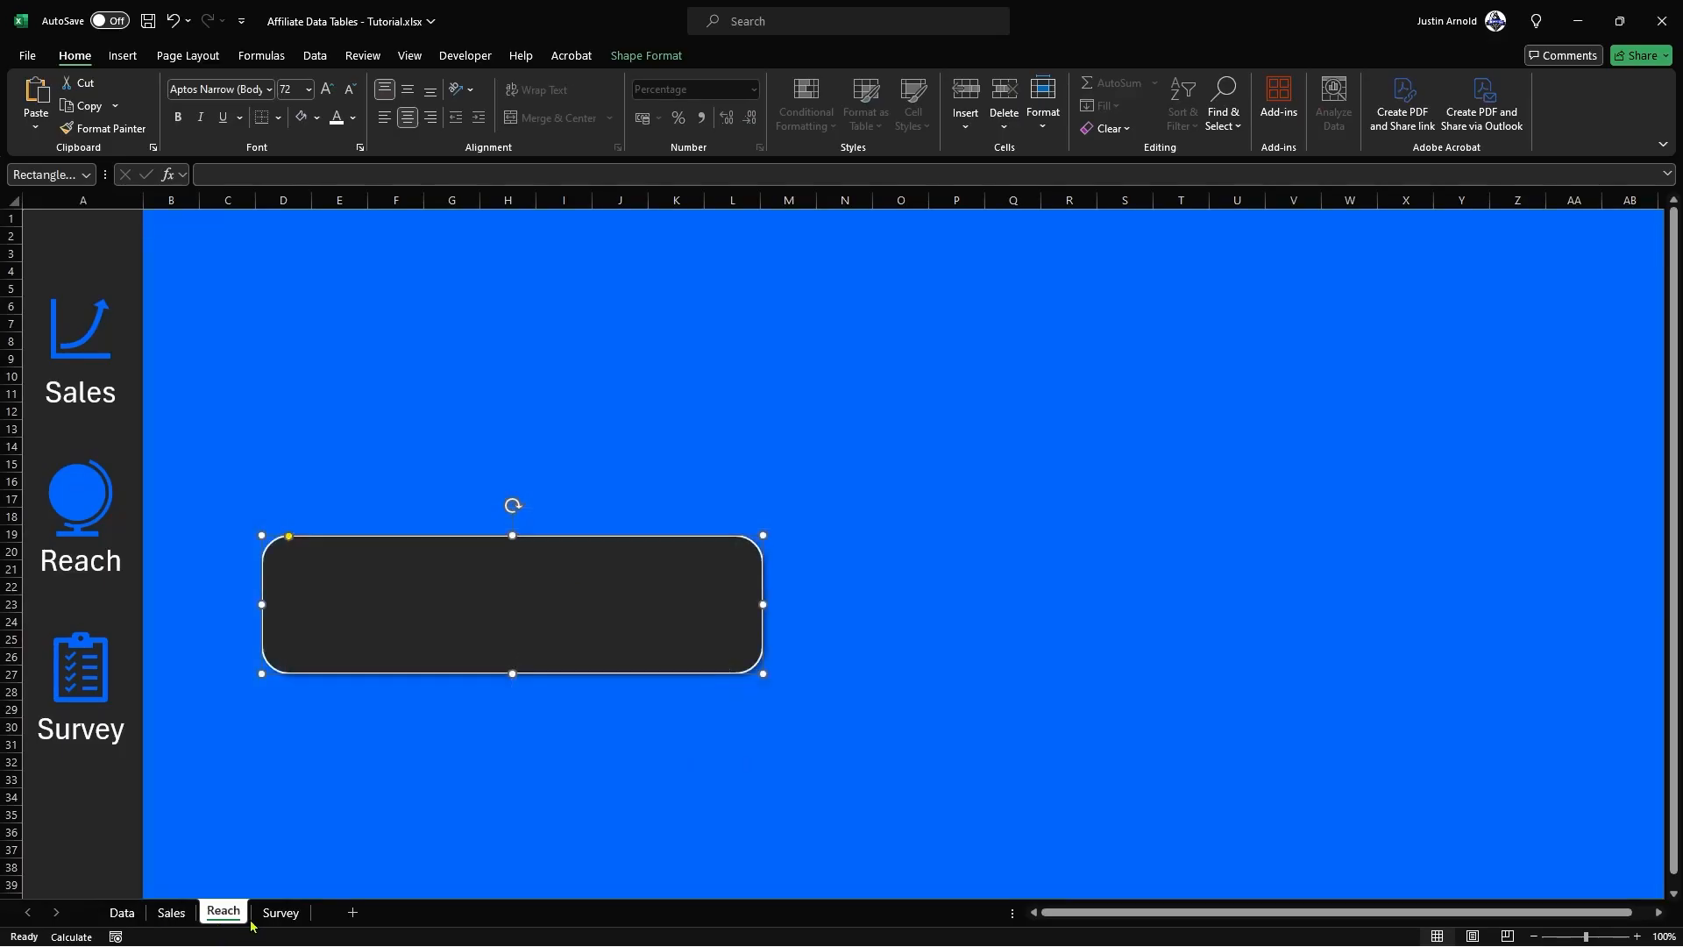
pyautogui.click(281, 913)
pyautogui.click(122, 913)
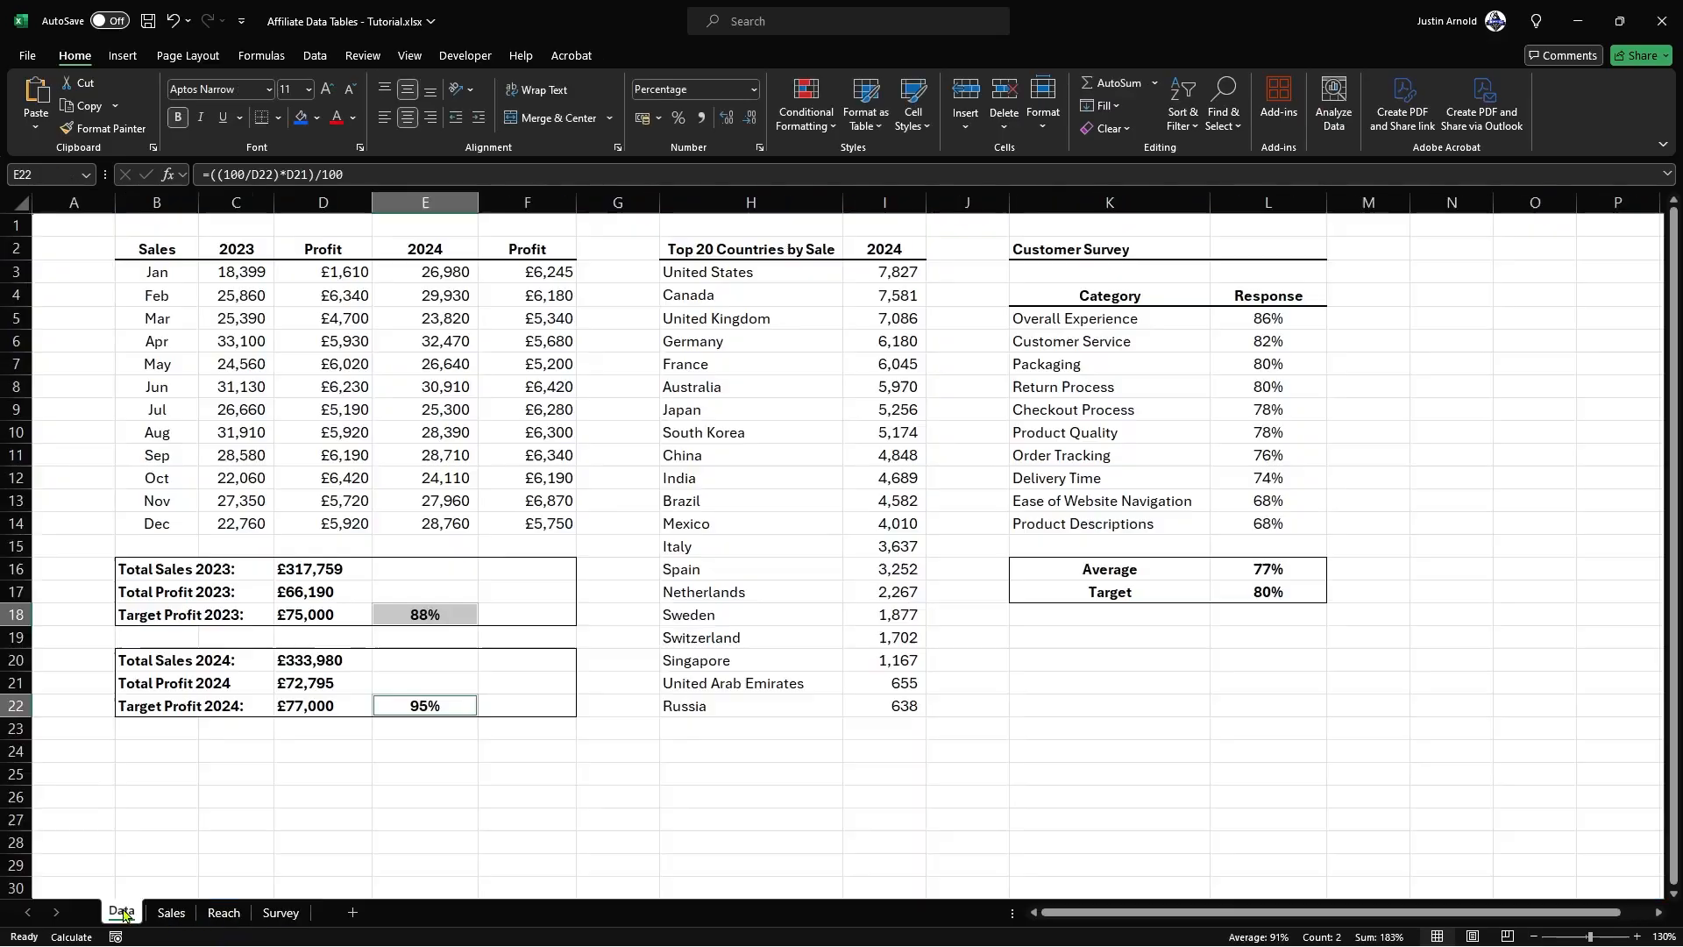
pyautogui.click(171, 913)
pyautogui.keyDown('ctrl'); pyautogui.click(1392, 317); pyautogui.keyUp('ctrl')
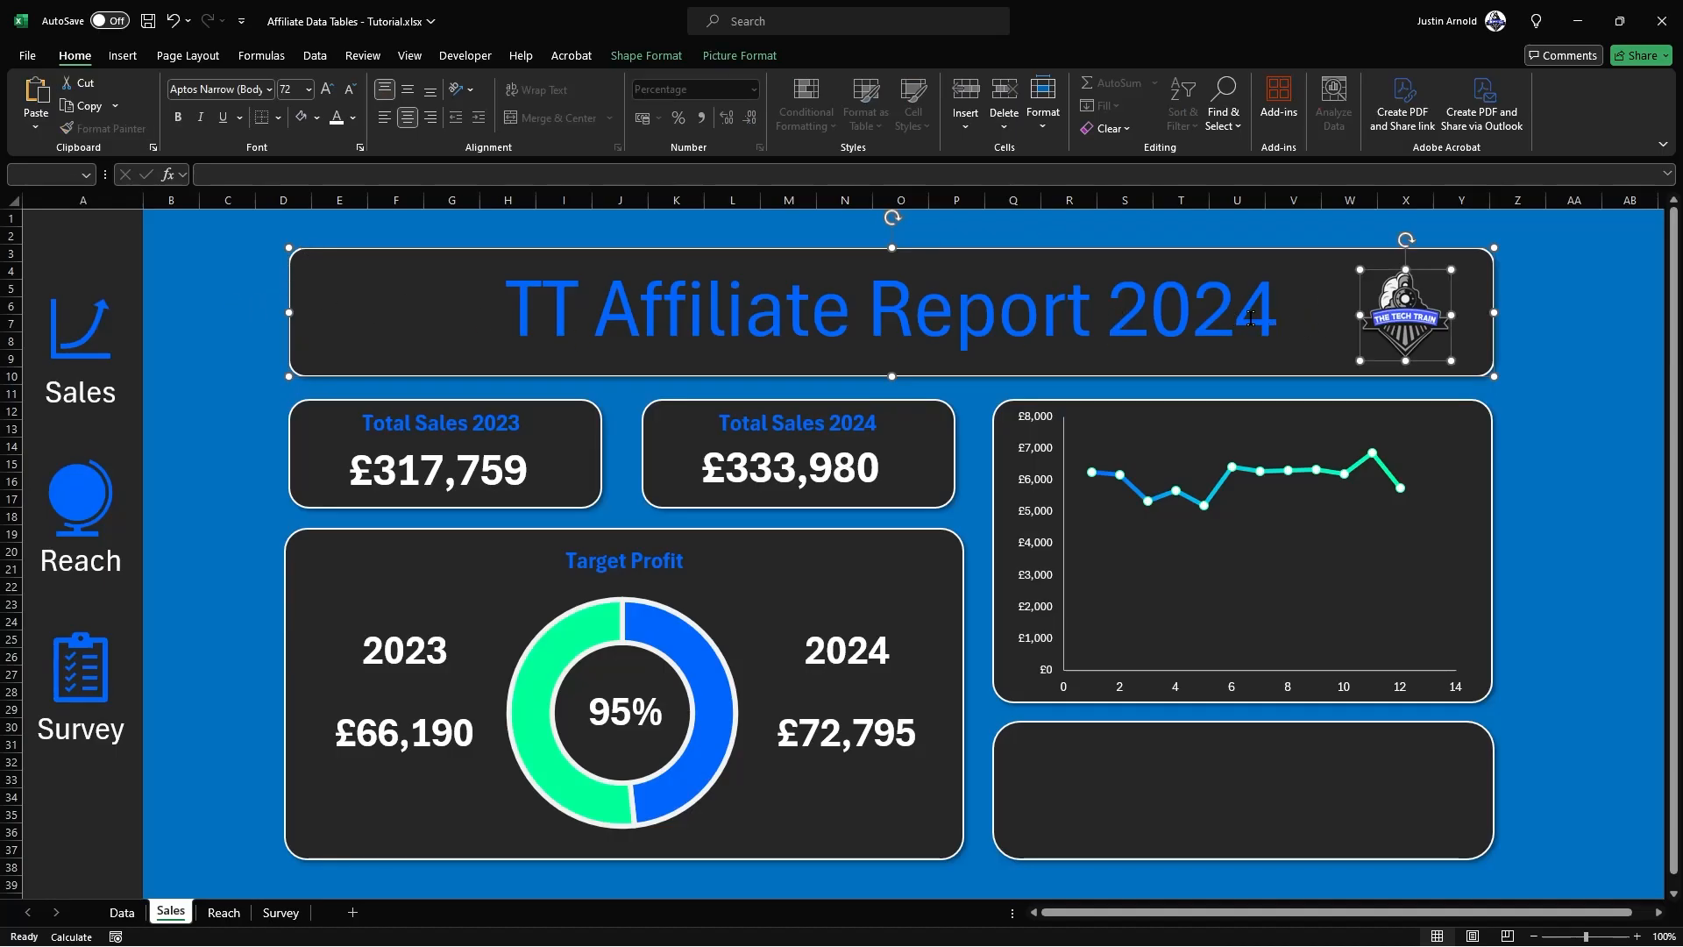
# Step: Paste the title banner and logo onto the Reach sheet, move them near the top, and switch to the Sales sheet
pyautogui.click(222, 912)
pyautogui.click(623, 760)
pyautogui.hotkey('ctrl', 'v')
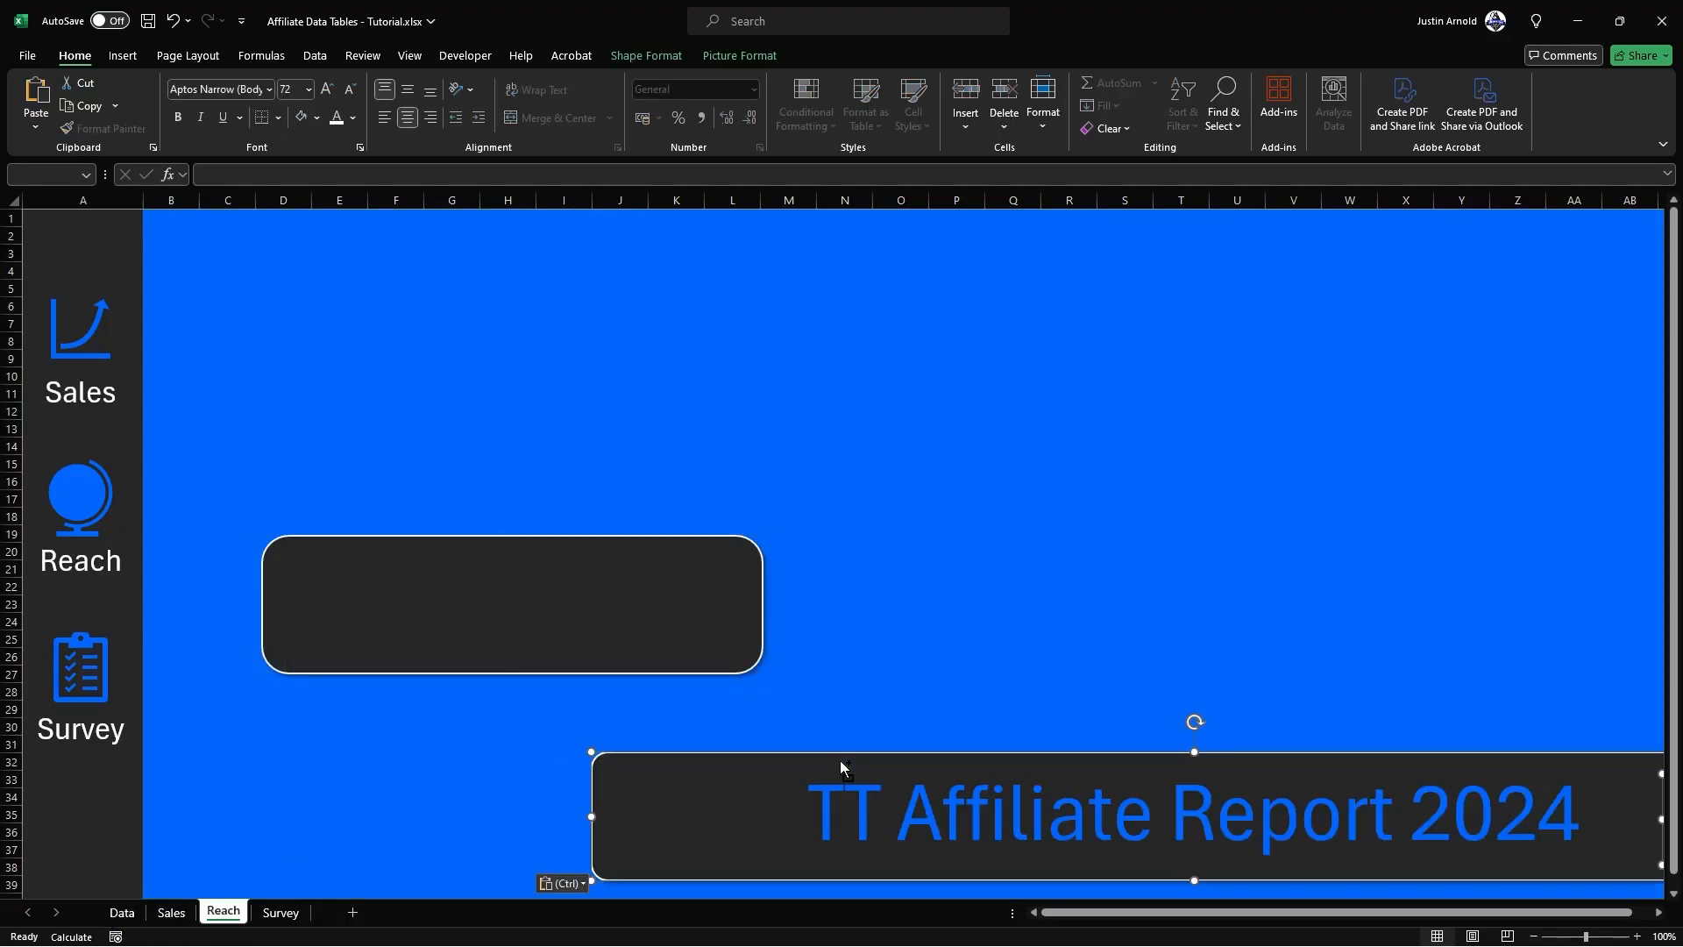
pyautogui.moveTo(838, 757); pyautogui.dragTo(483, 268)
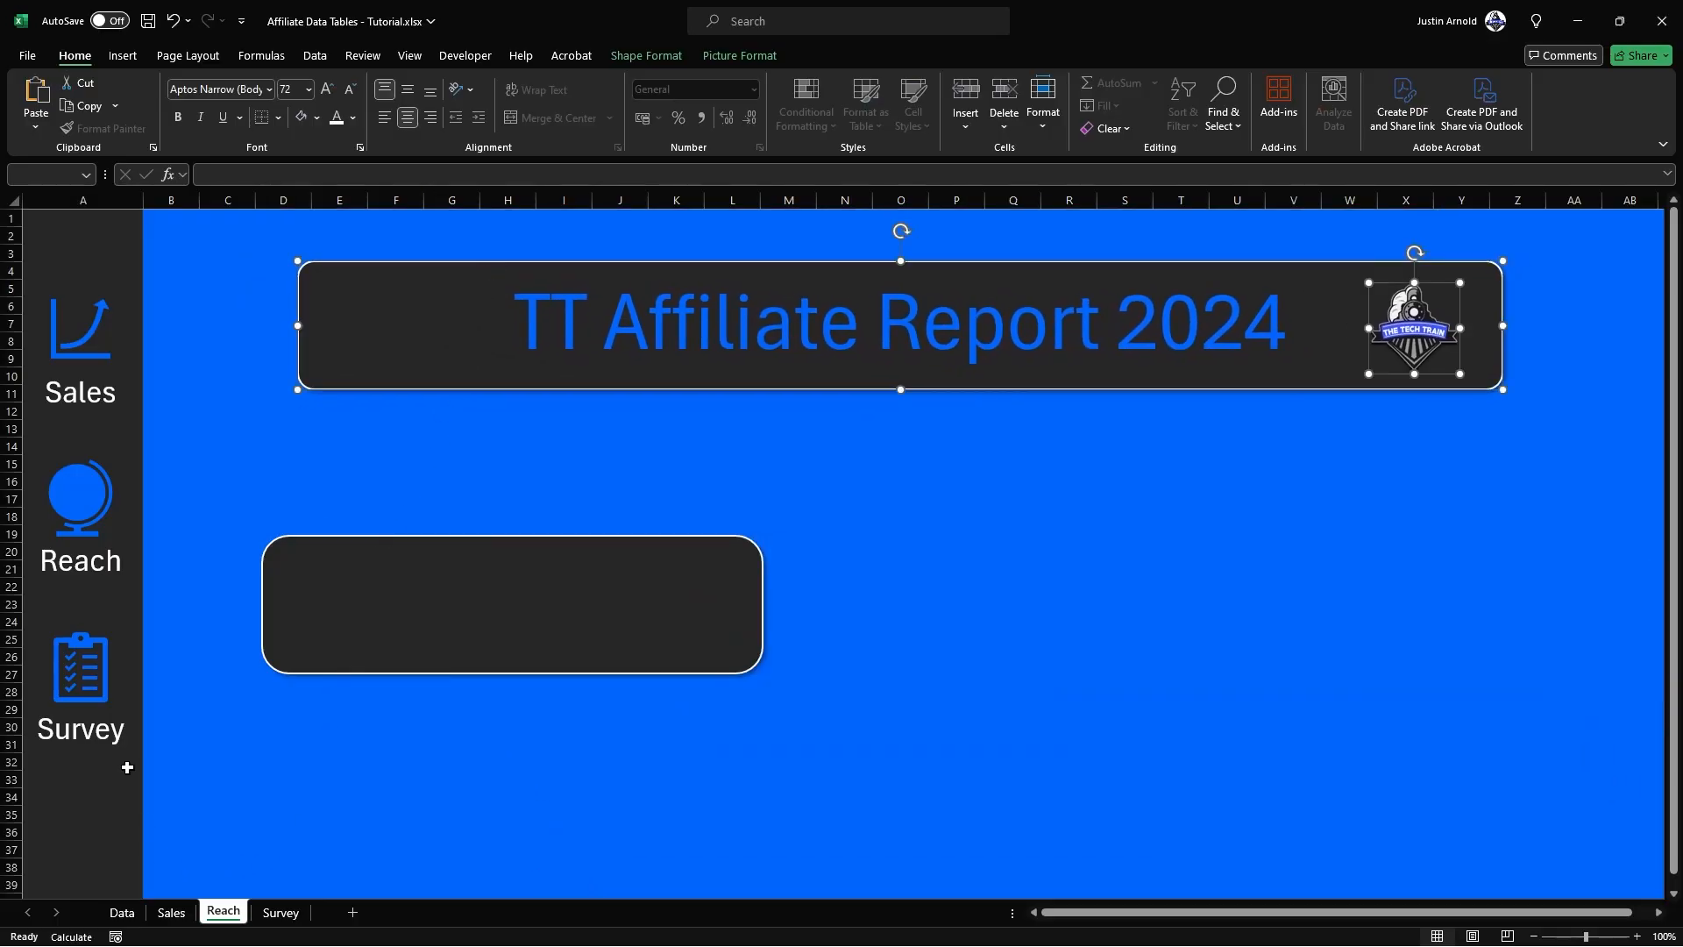
pyautogui.click(306, 797)
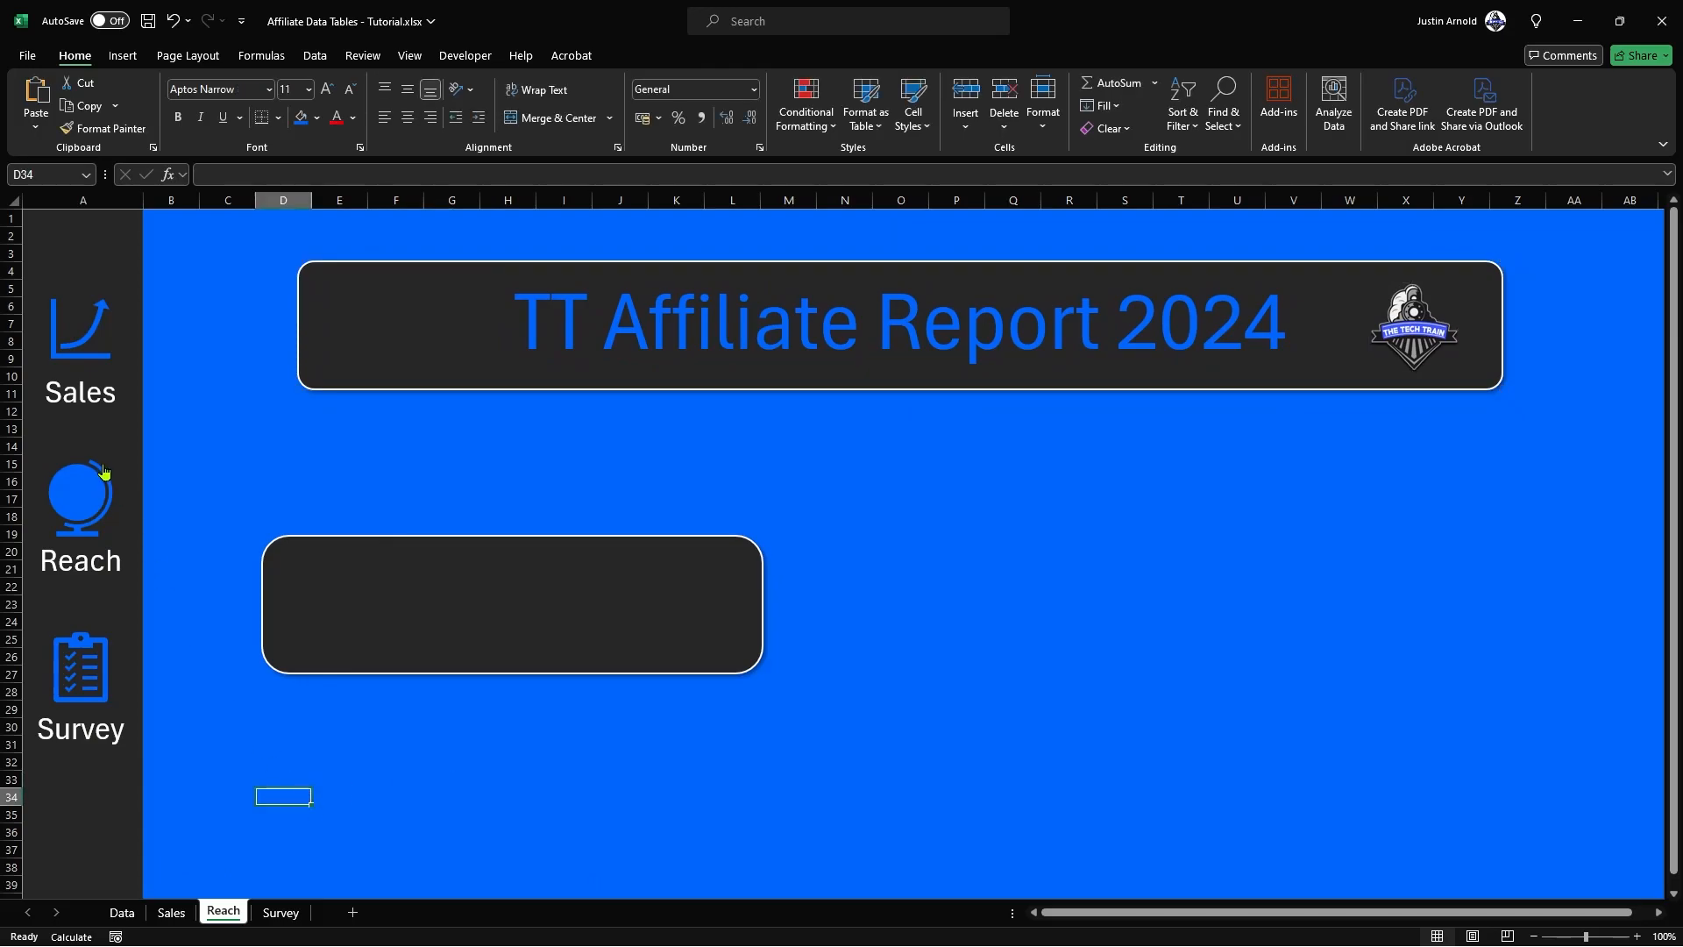
pyautogui.click(85, 498)
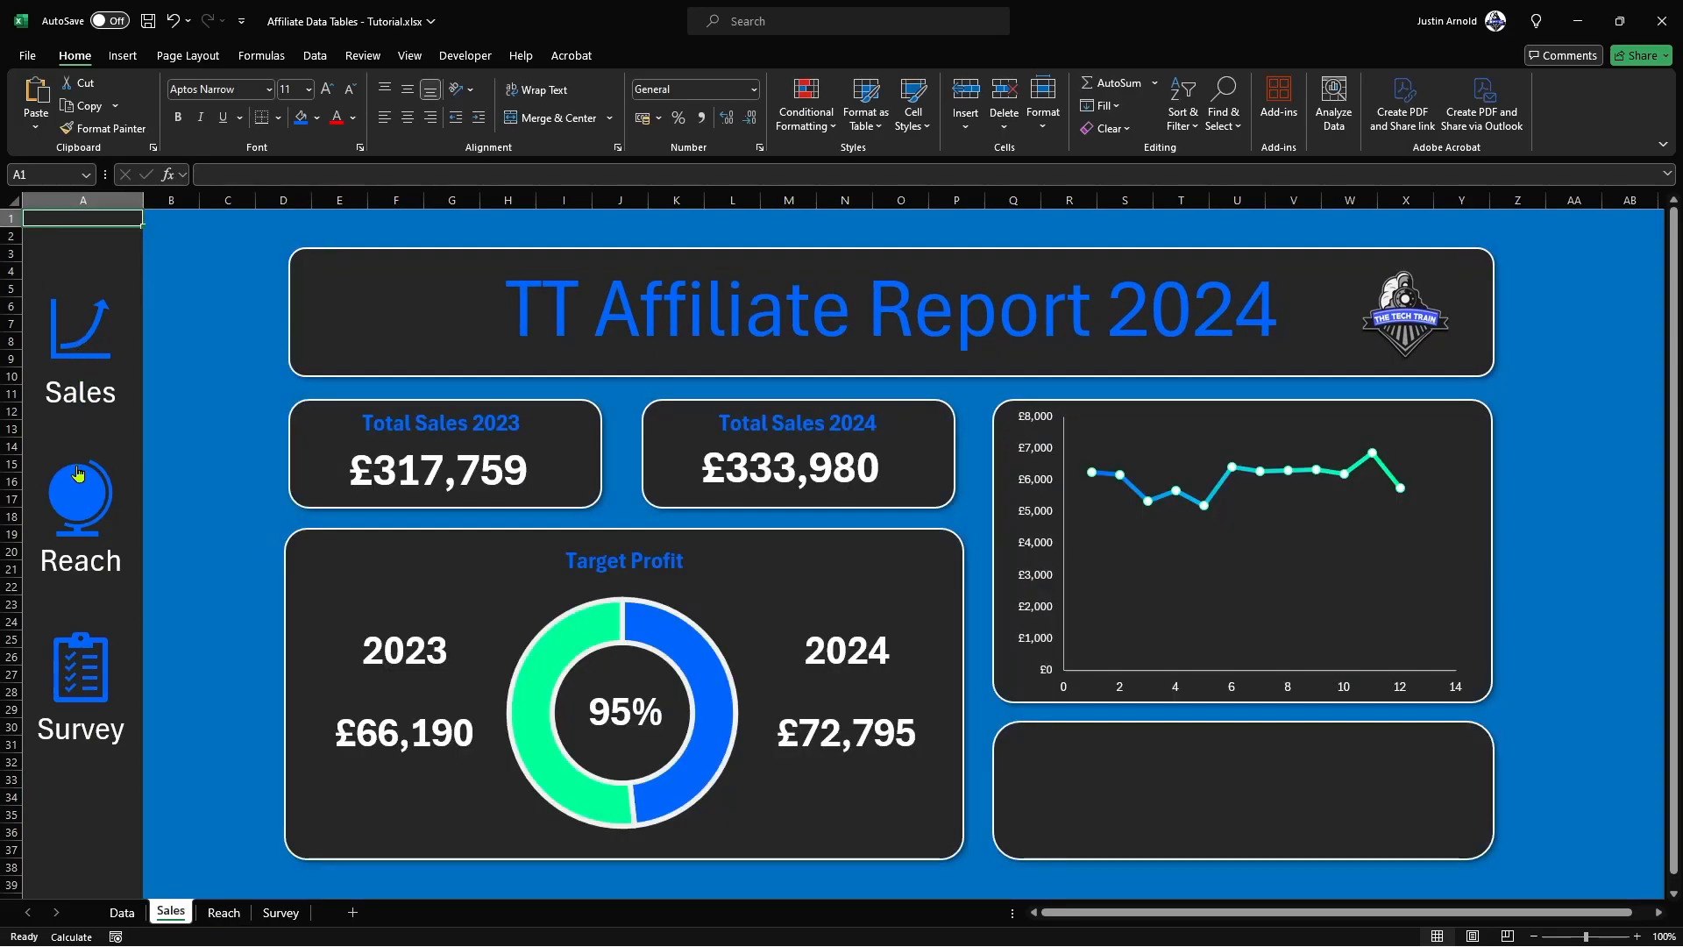
# Step: Delete the pasted title banner and logo from the Reach sheet, leaving the empty rounded rectangle in place
pyautogui.click(81, 341)
pyautogui.click(82, 488)
pyautogui.click(300, 298)
pyautogui.press('Delete')
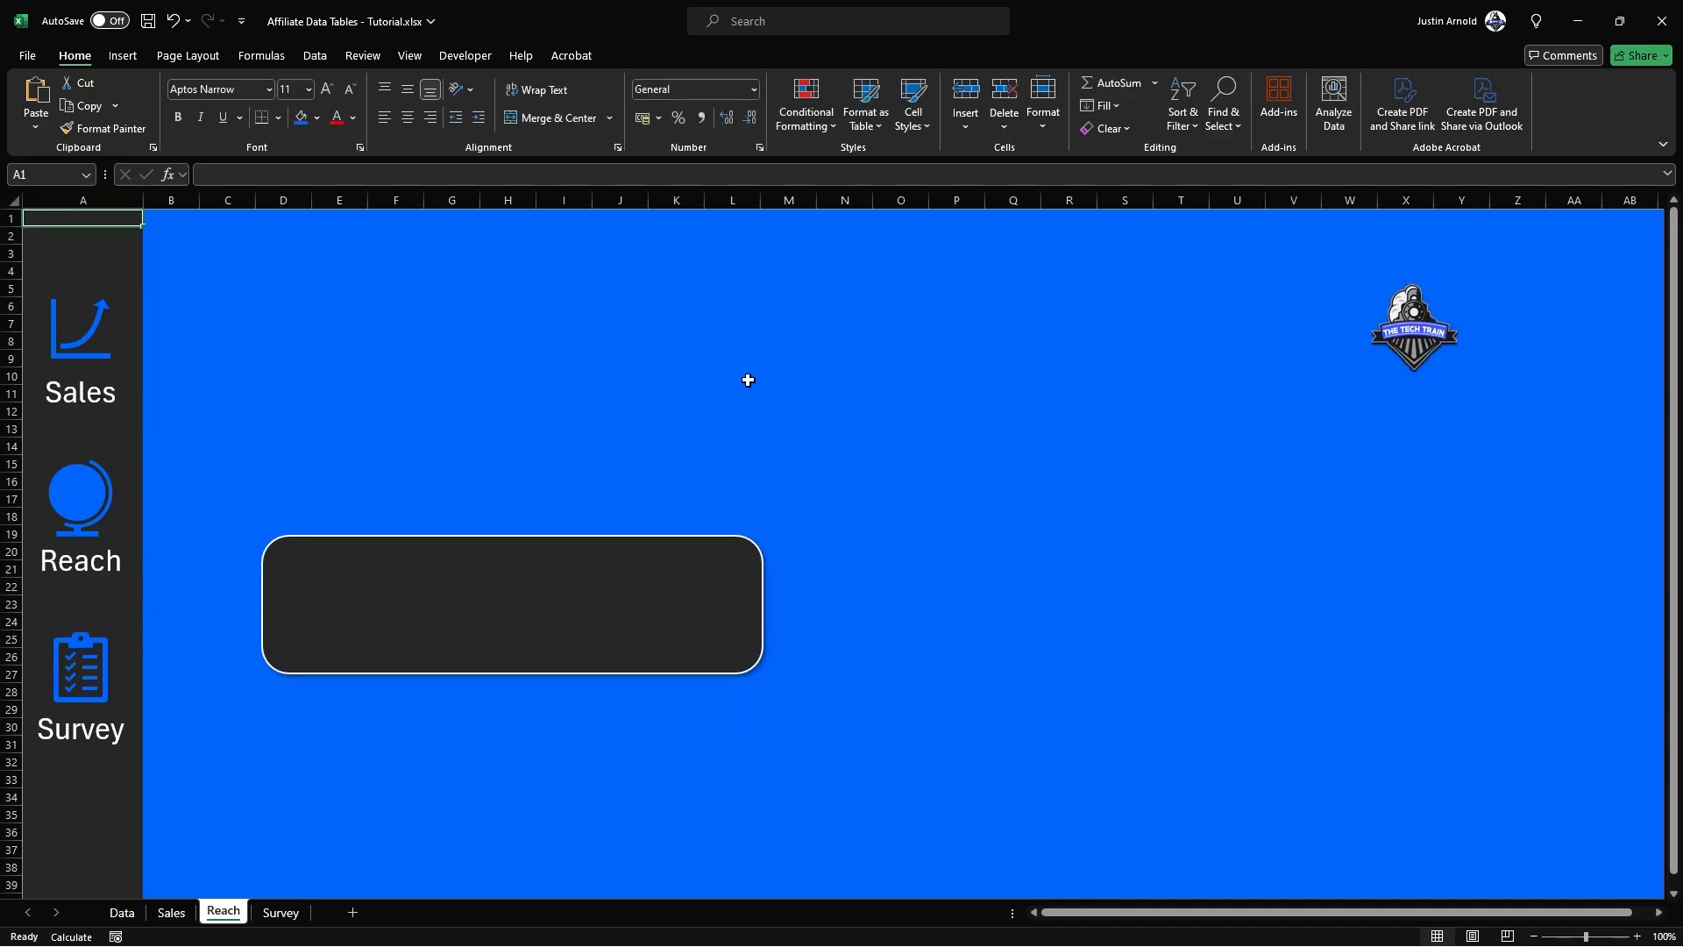
# Step: Copy entire rows 3 to 10 of the Sales sheet, which hold the title banner and logo
pyautogui.click(123, 917)
pyautogui.click(171, 913)
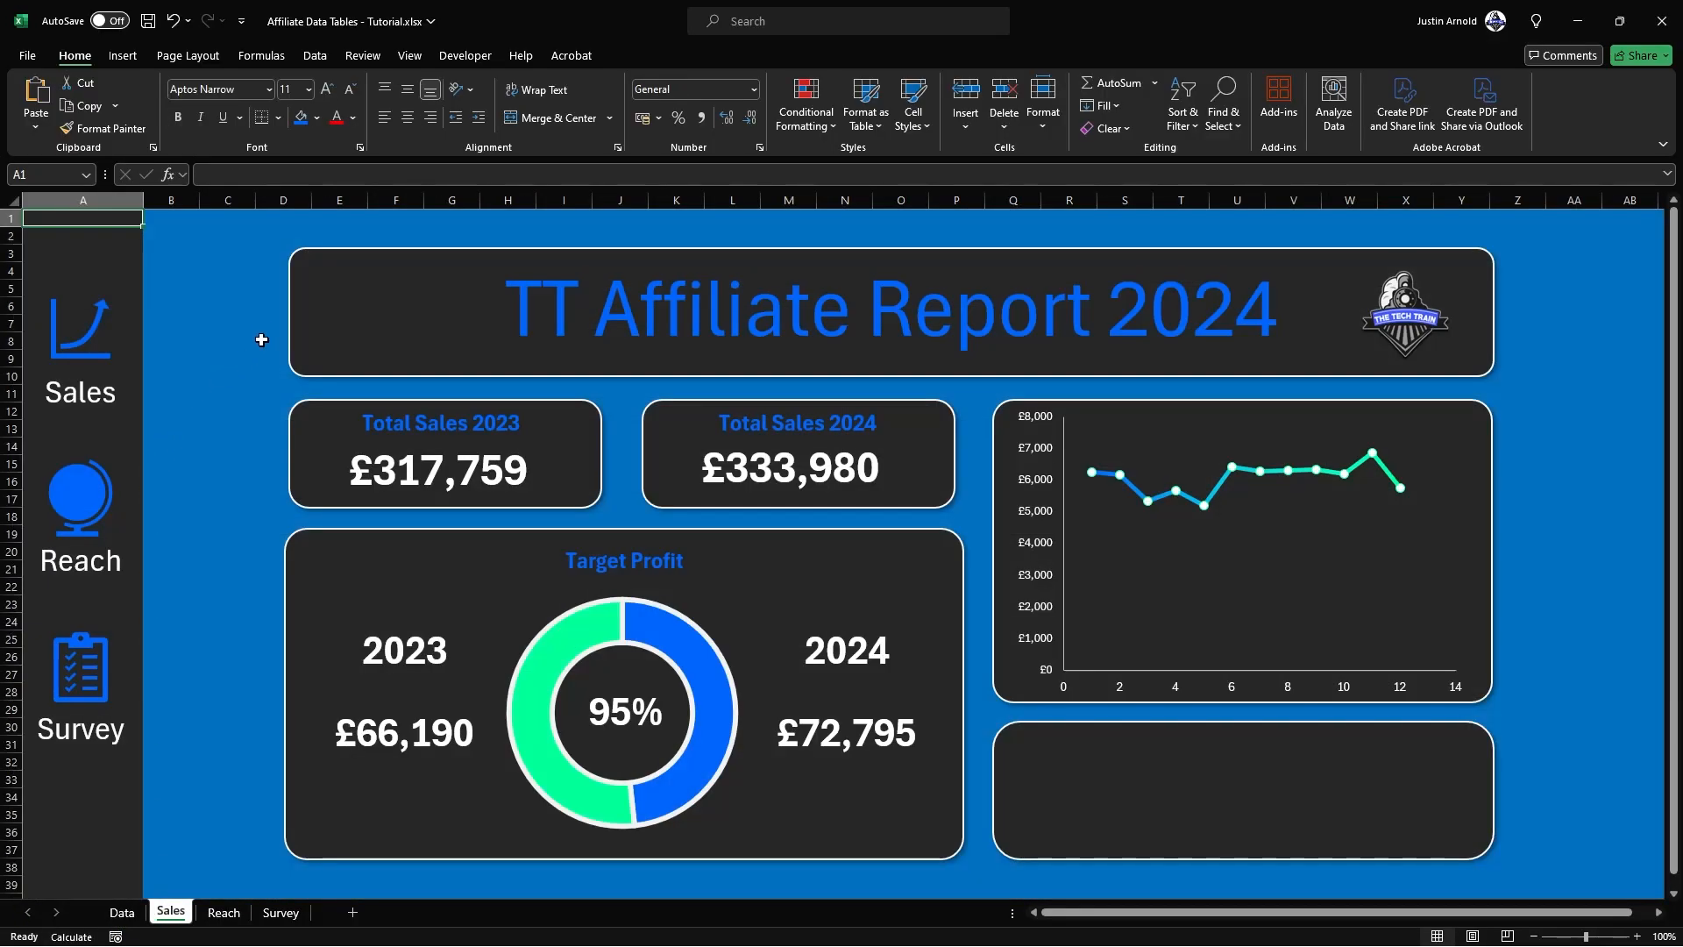
pyautogui.click(344, 305)
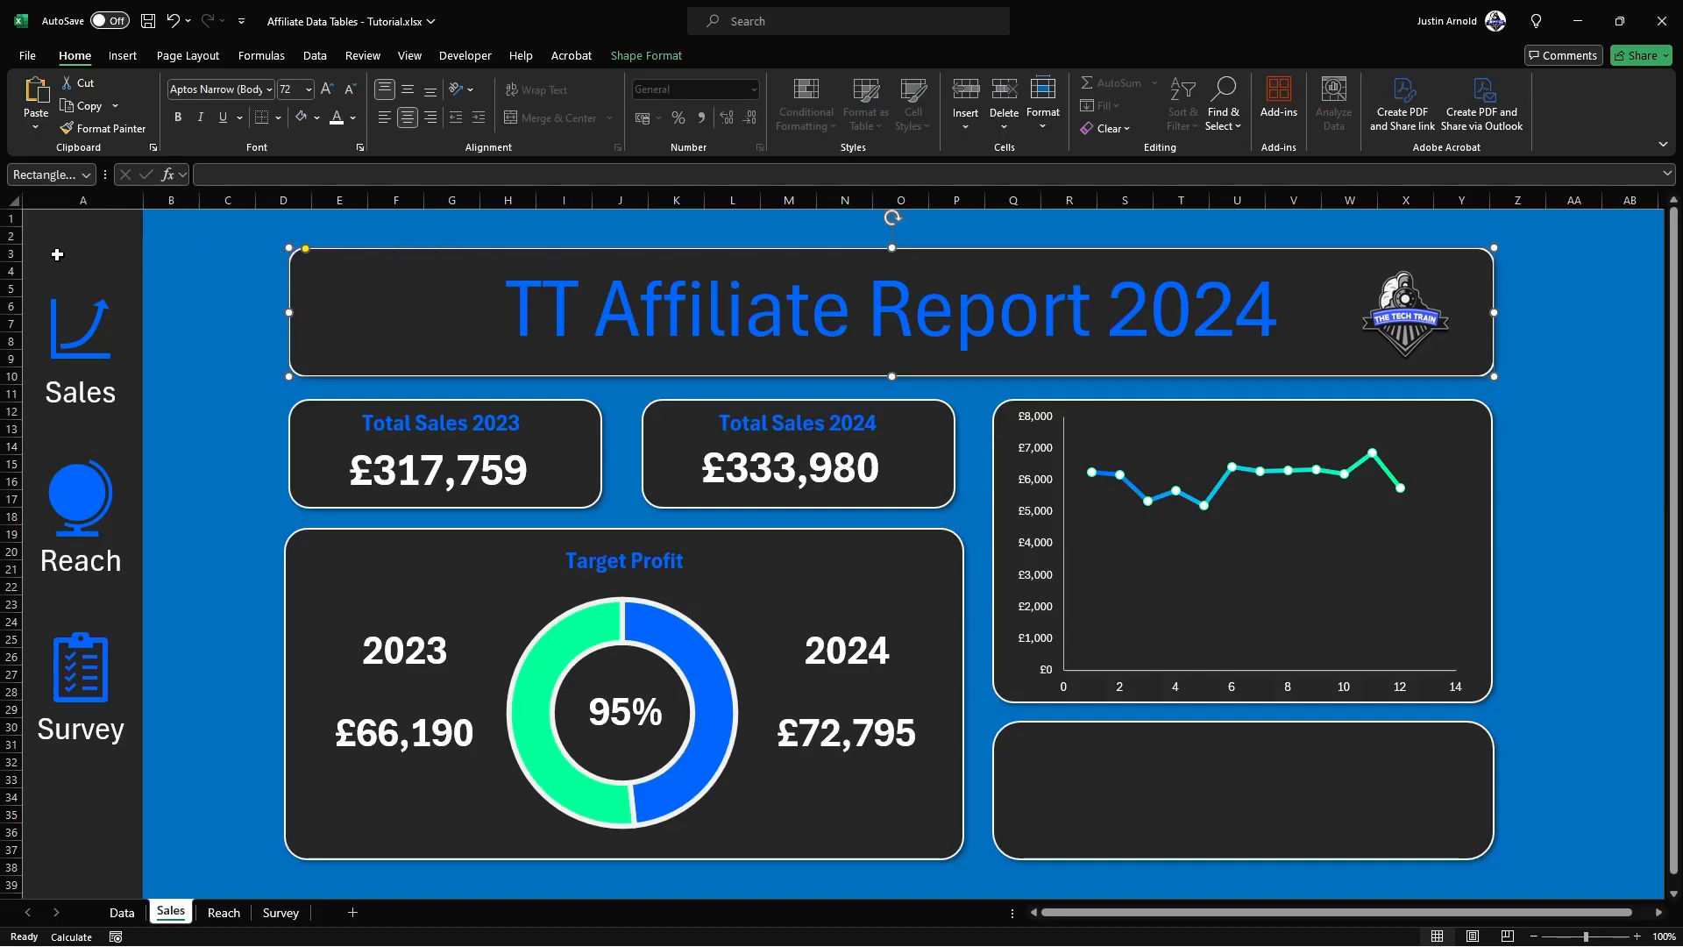
pyautogui.click(7, 255)
pyautogui.moveTo(7, 256); pyautogui.dragTo(7, 375)
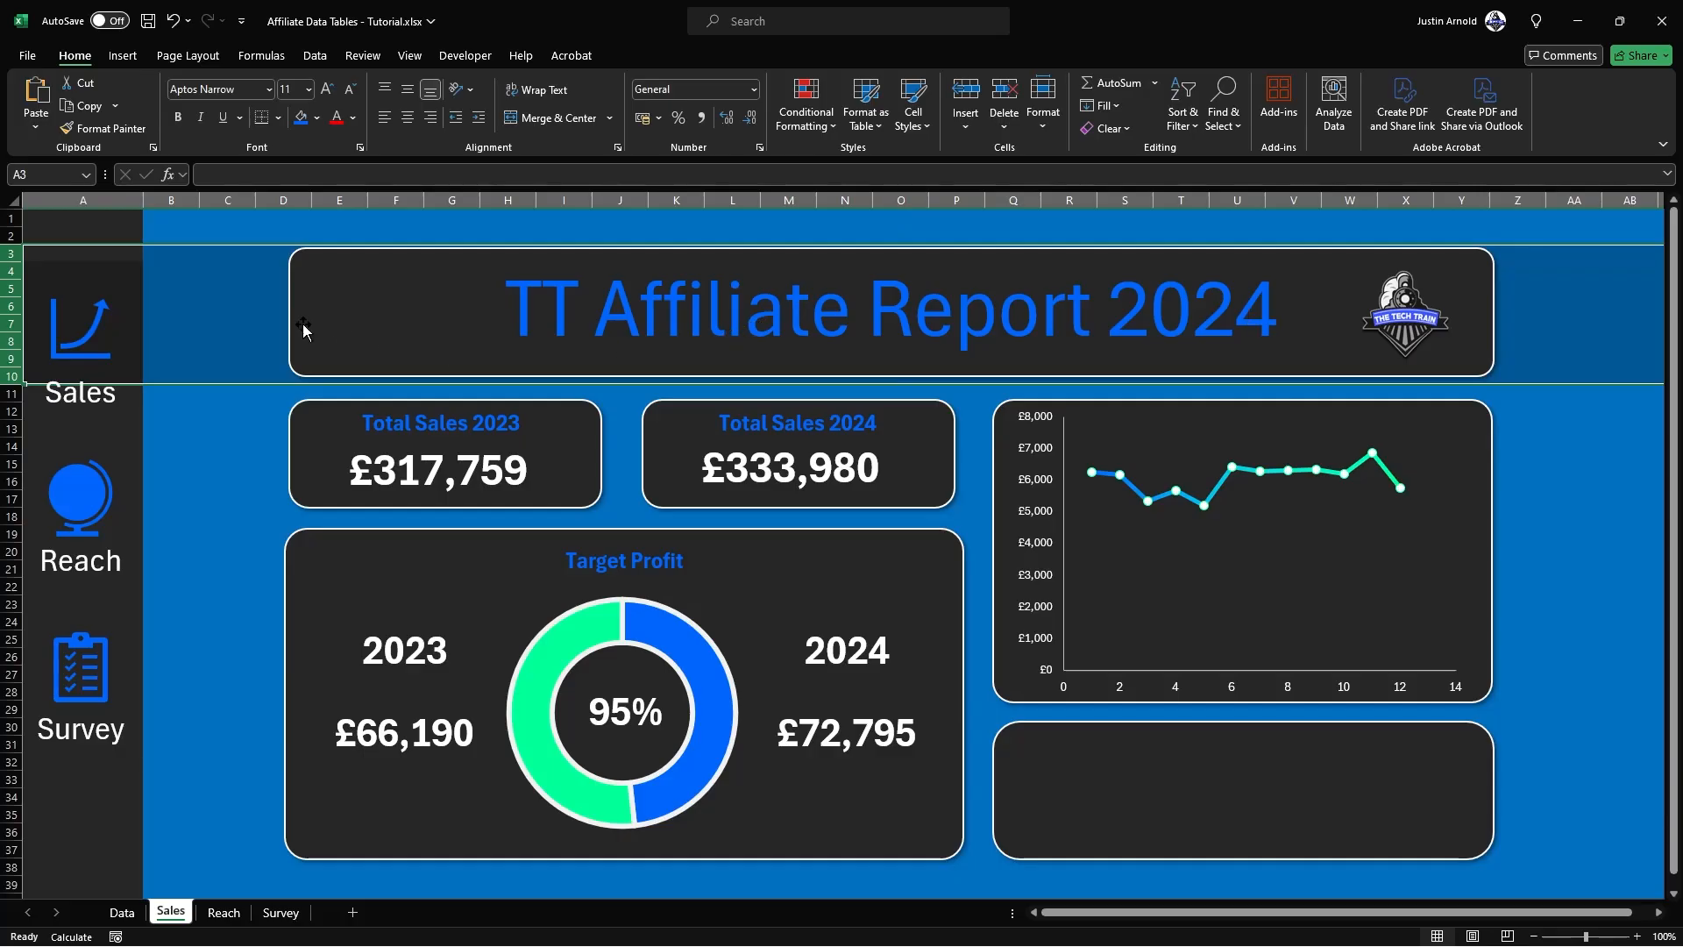
pyautogui.hotkey('ctrl', 'c')
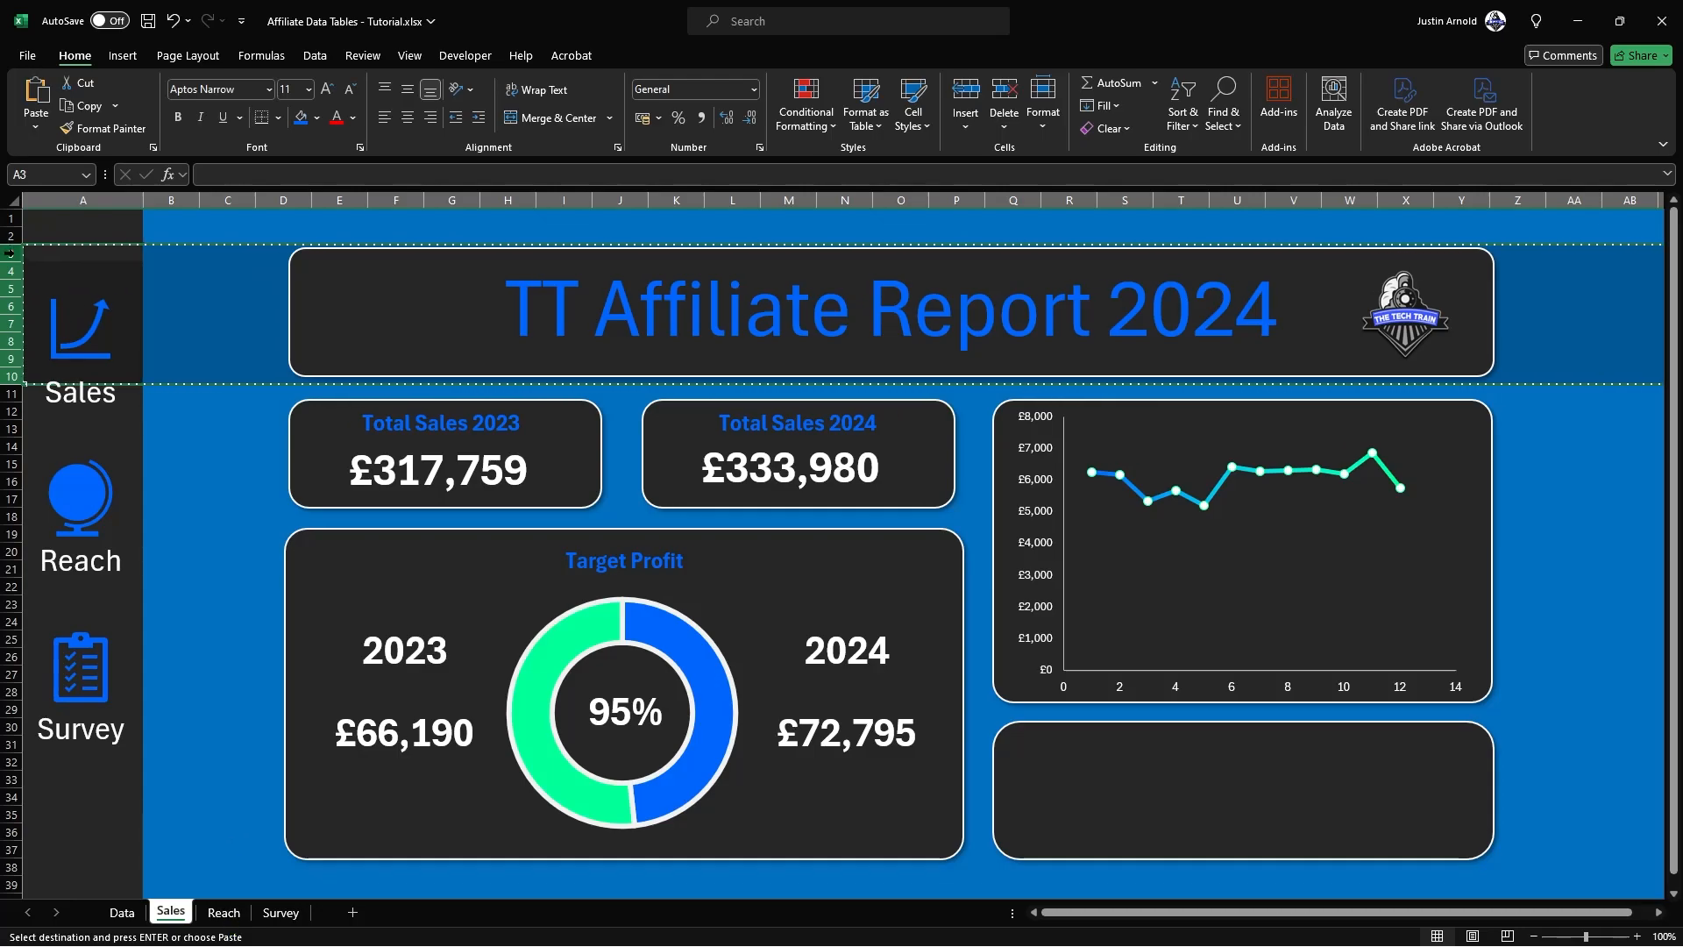
# Step: Paste the copied banner rows at row 3 on both the Reach sheet and the Survey sheet
pyautogui.click(212, 915)
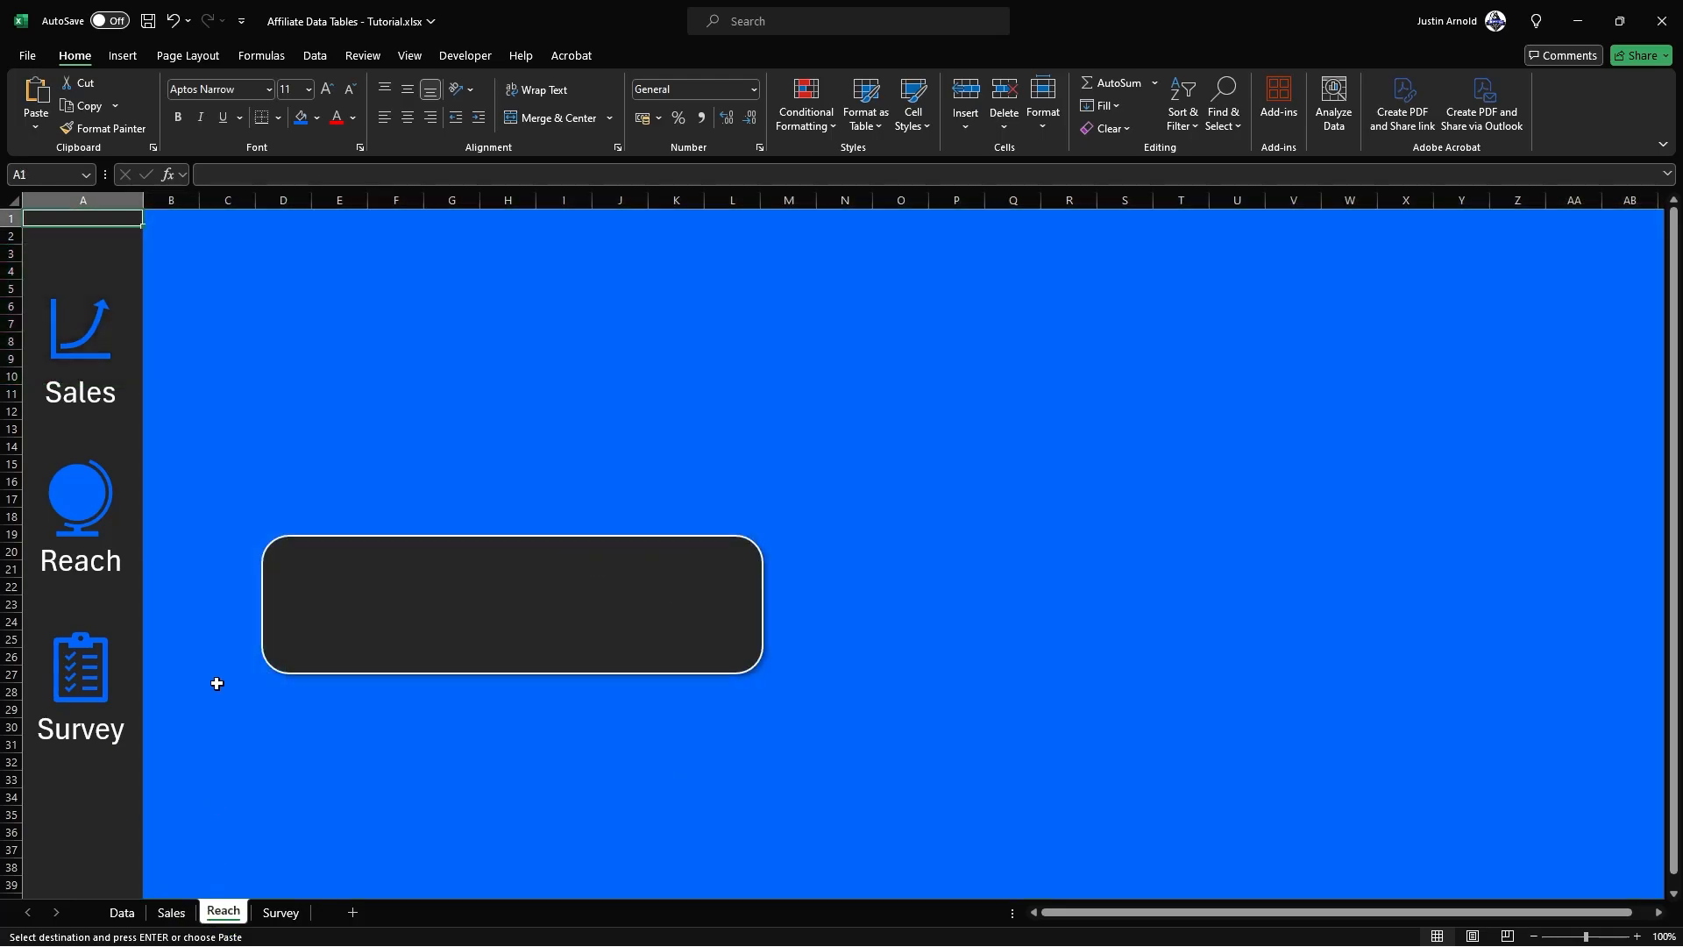
pyautogui.click(11, 253)
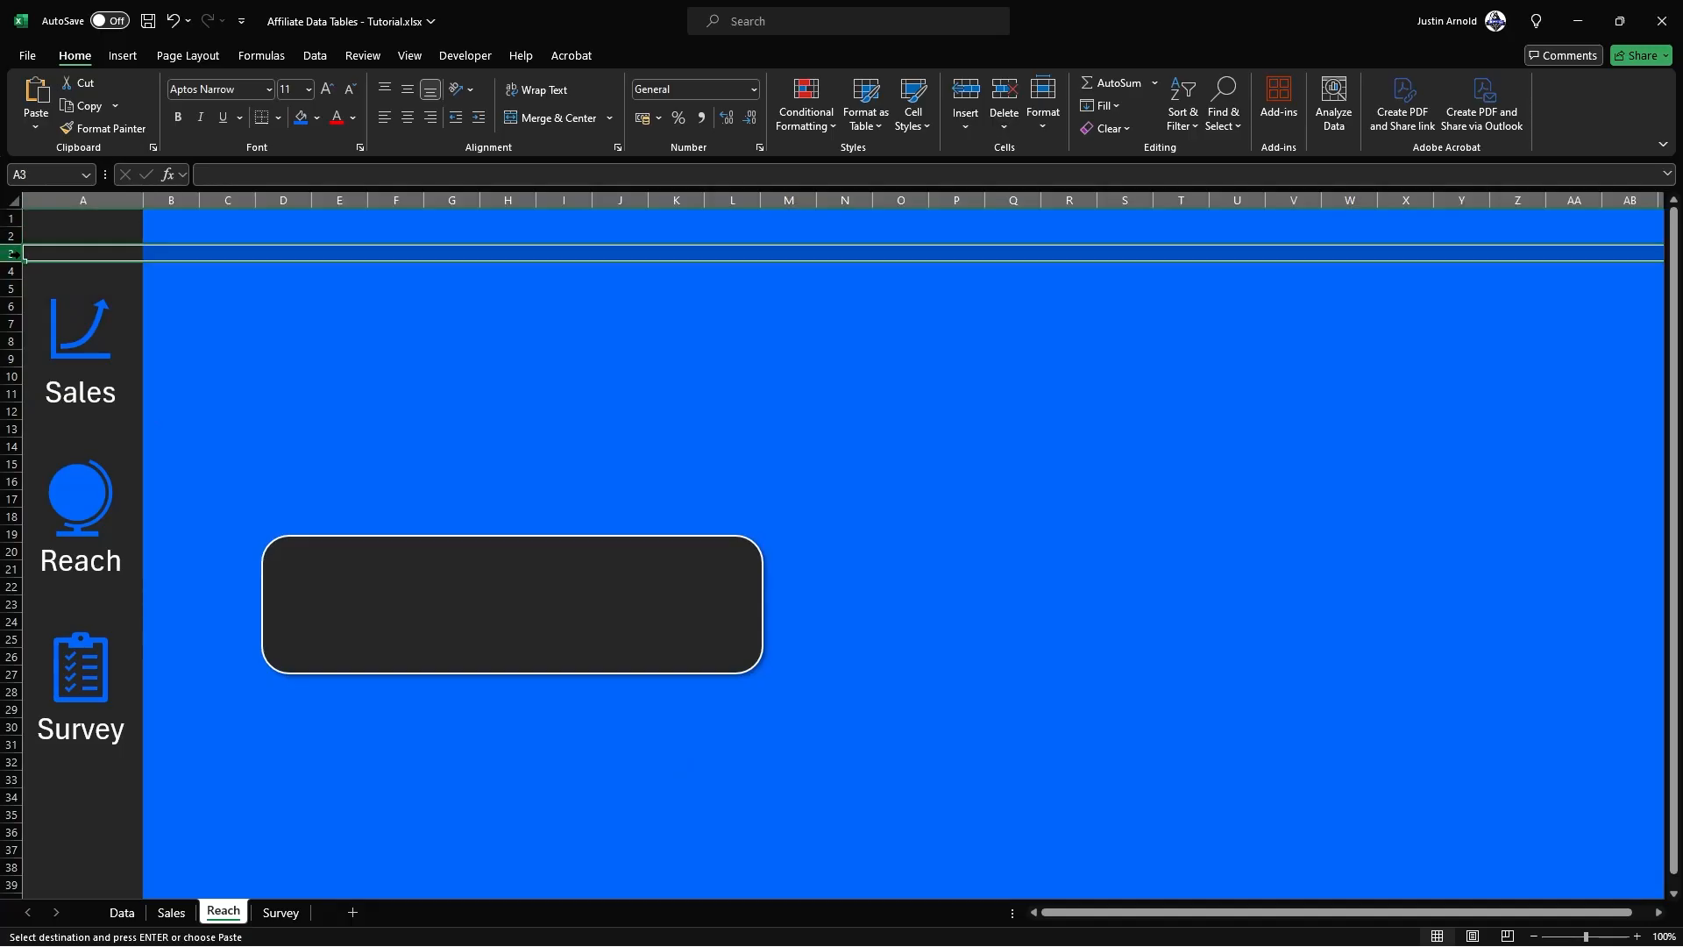
pyautogui.hotkey('ctrl', 'v')
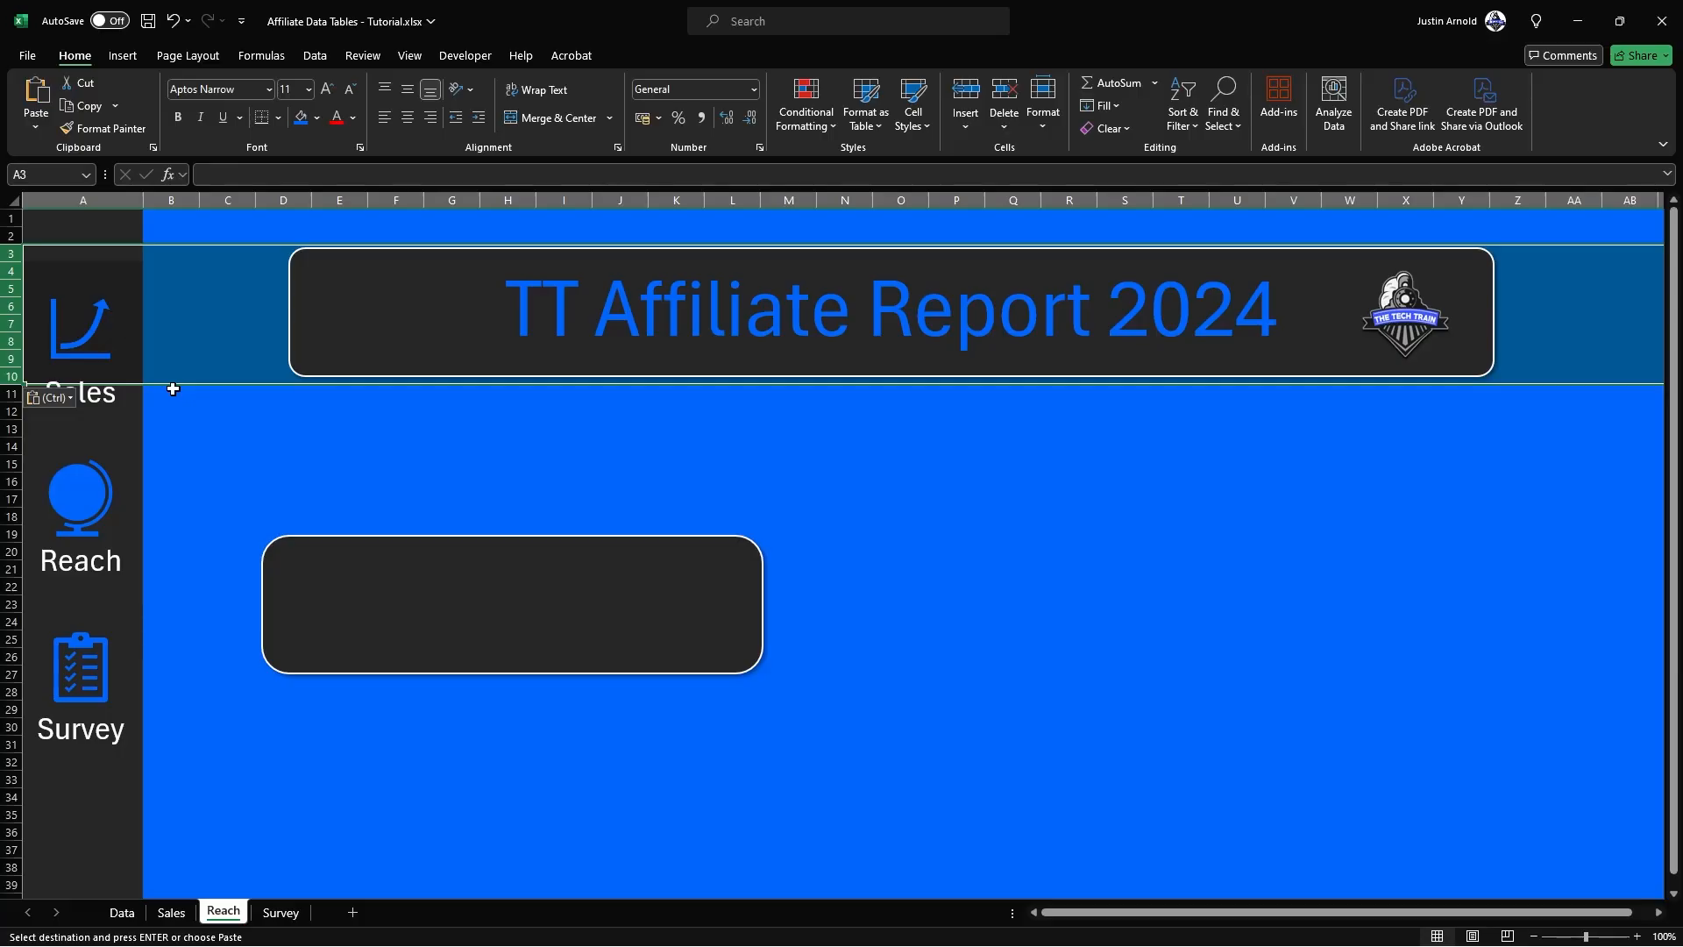
pyautogui.click(272, 920)
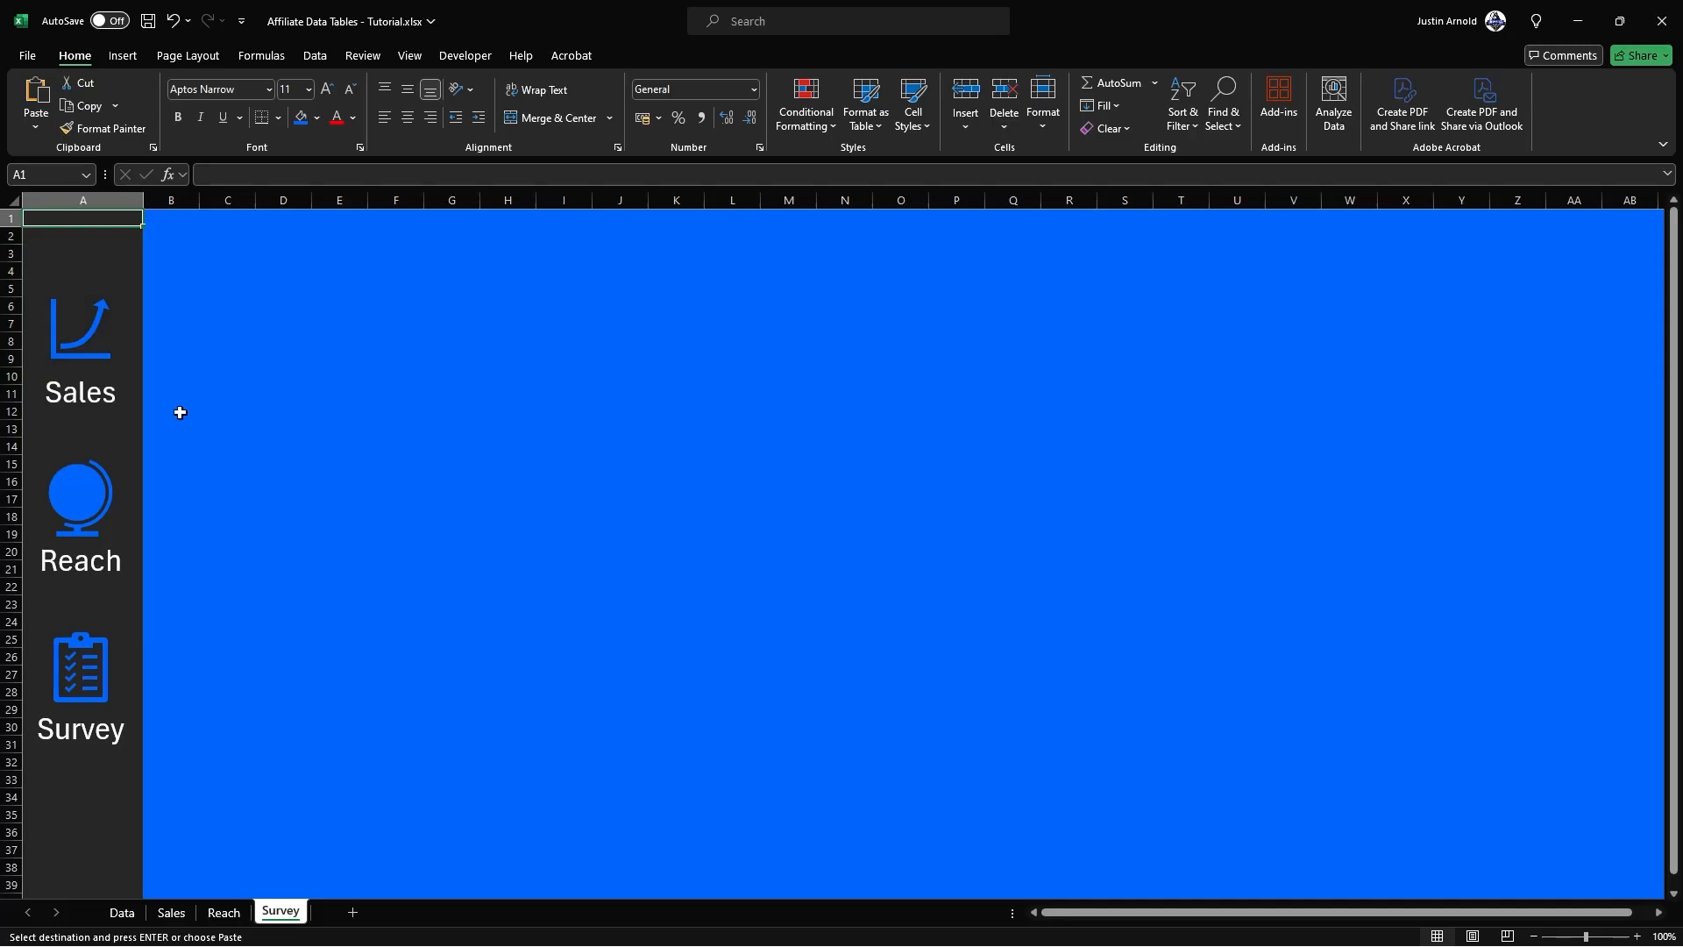
pyautogui.click(10, 253)
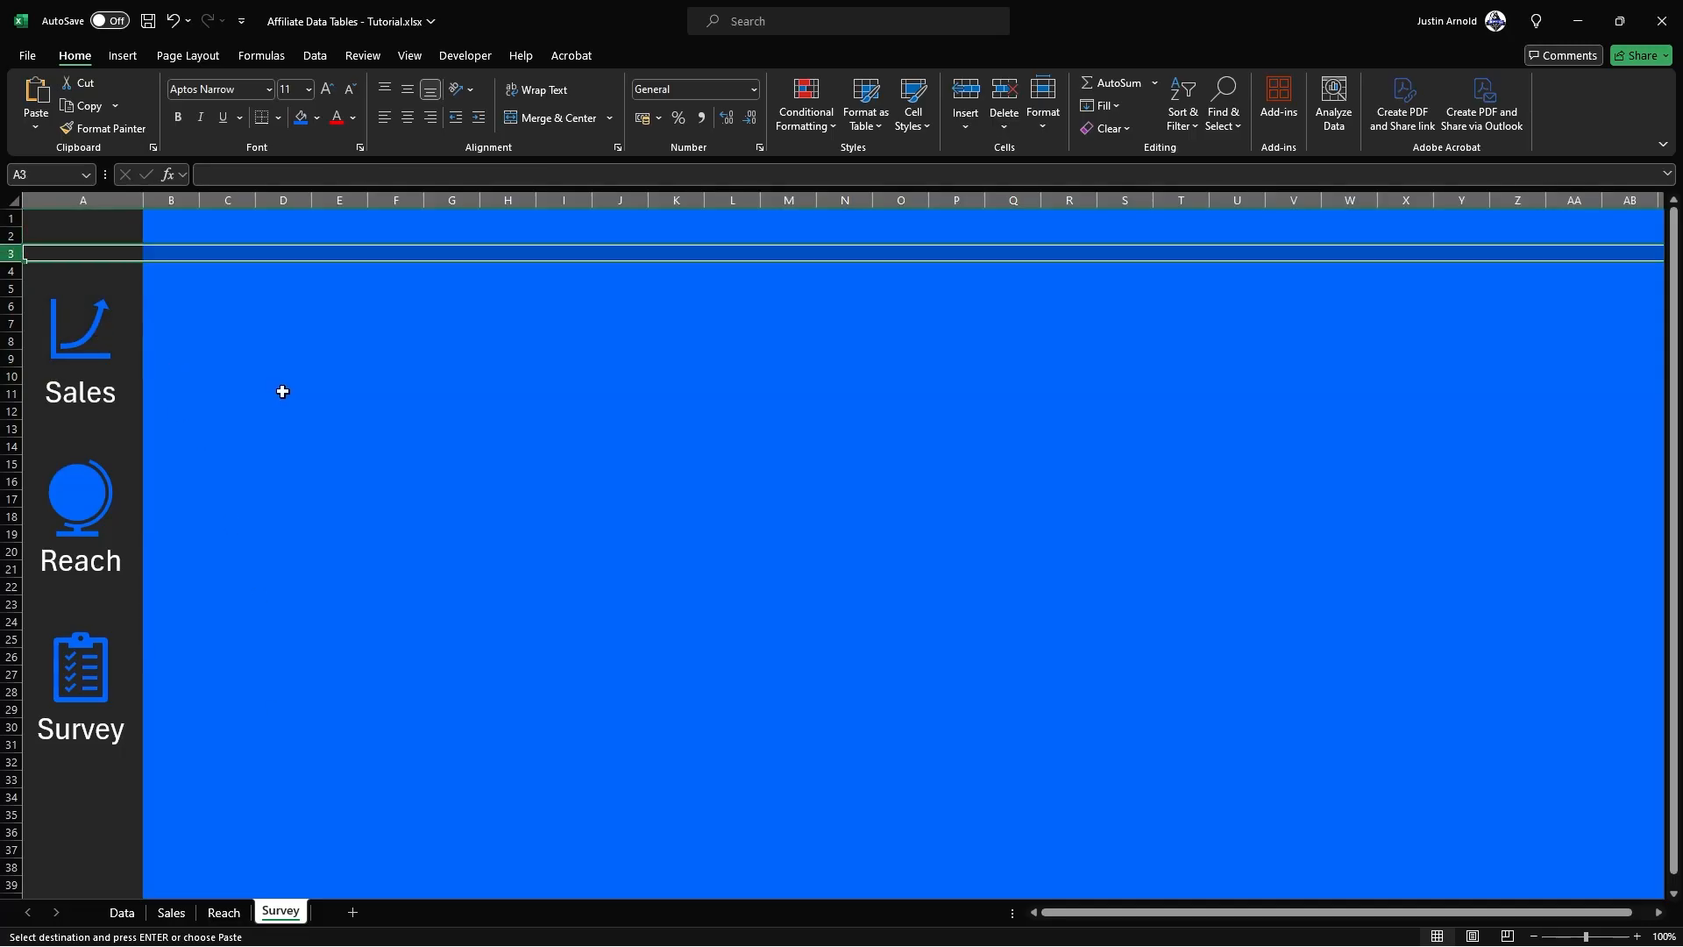
pyautogui.hotkey('ctrl', 'v')
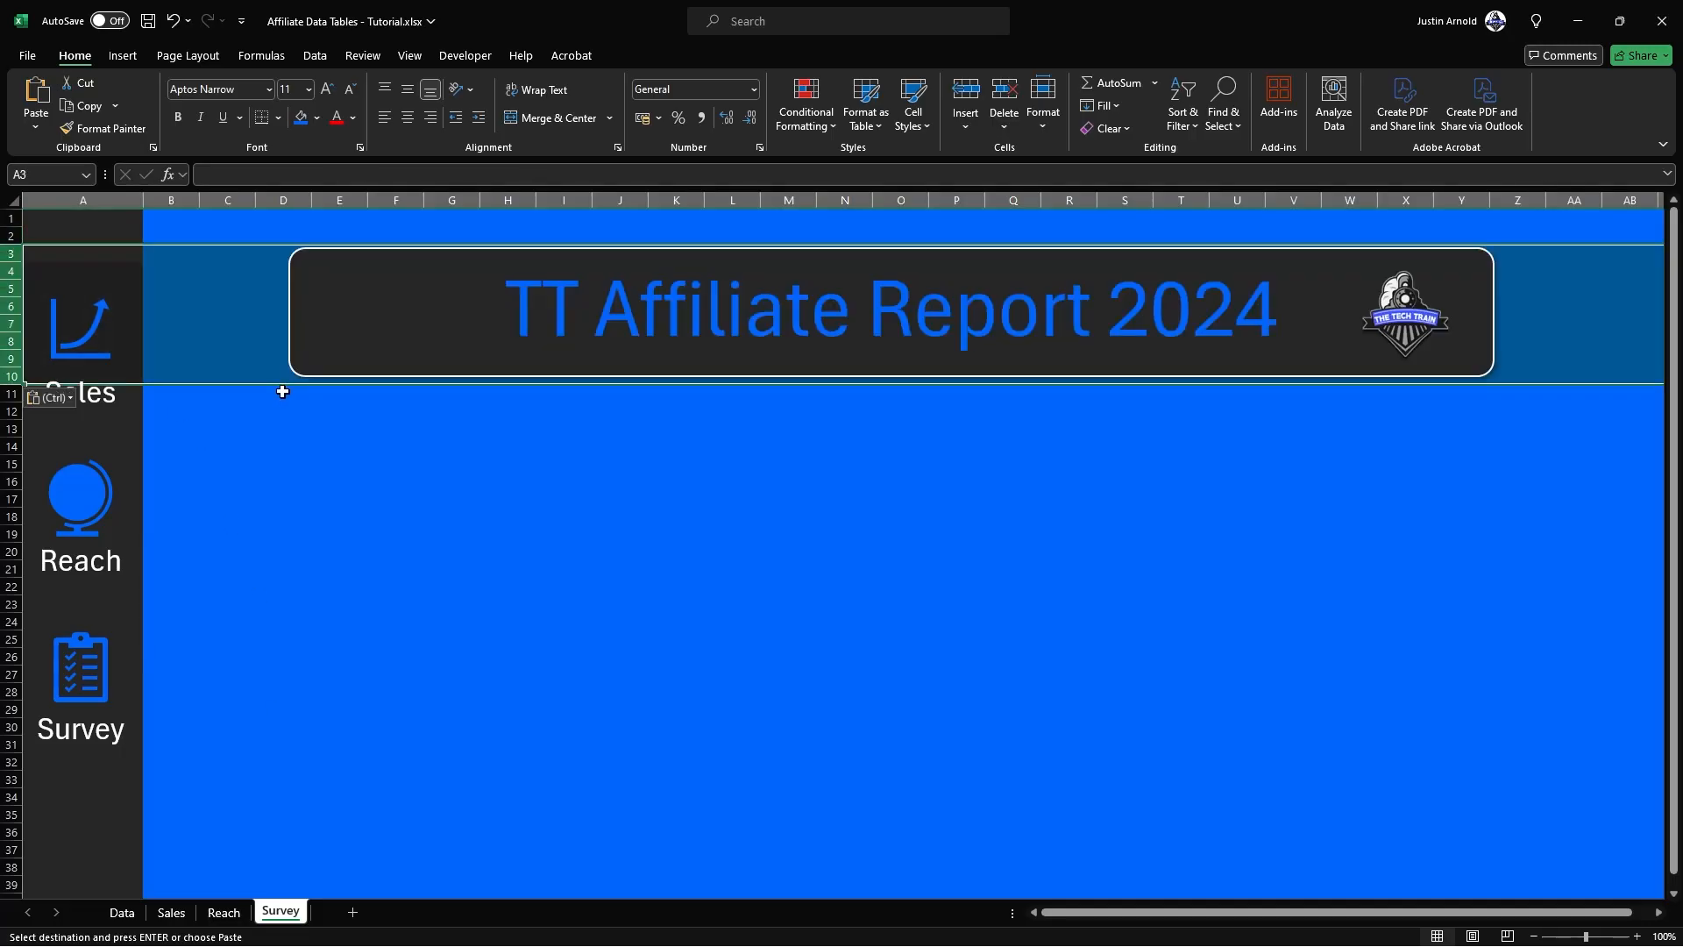
pyautogui.click(280, 461)
# Step: Check the Reach sheet, return to the Sales sheet and clear the copy selection around rows 3 to 10
pyautogui.click(223, 912)
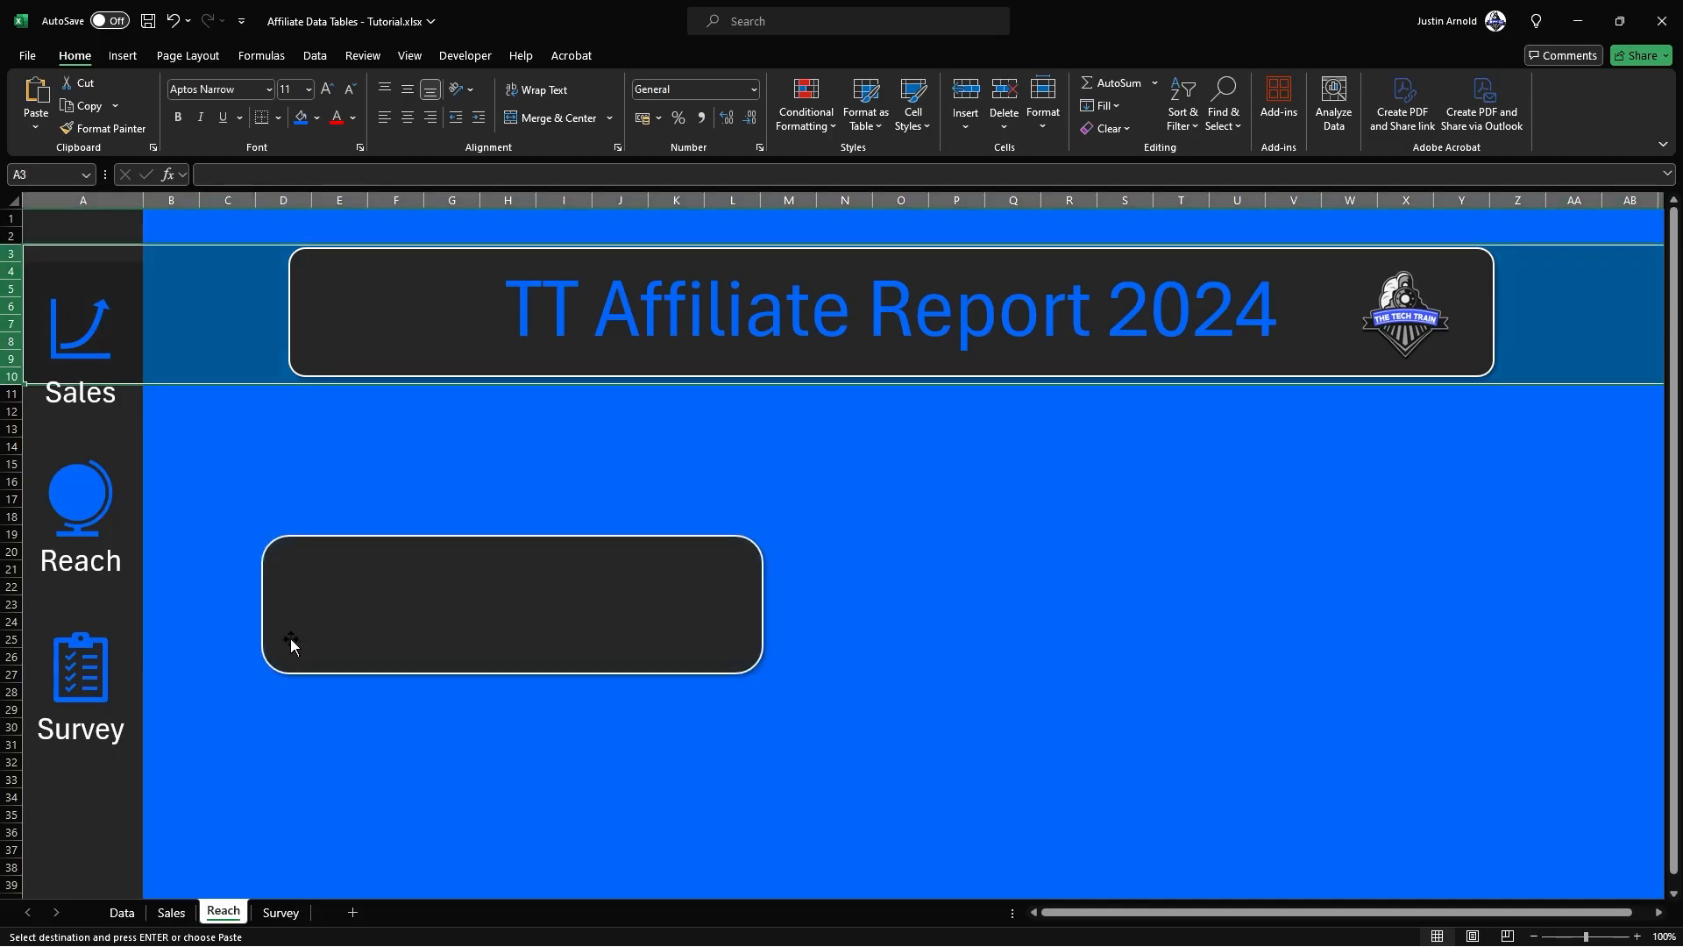
pyautogui.click(236, 502)
pyautogui.click(191, 912)
pyautogui.click(219, 605)
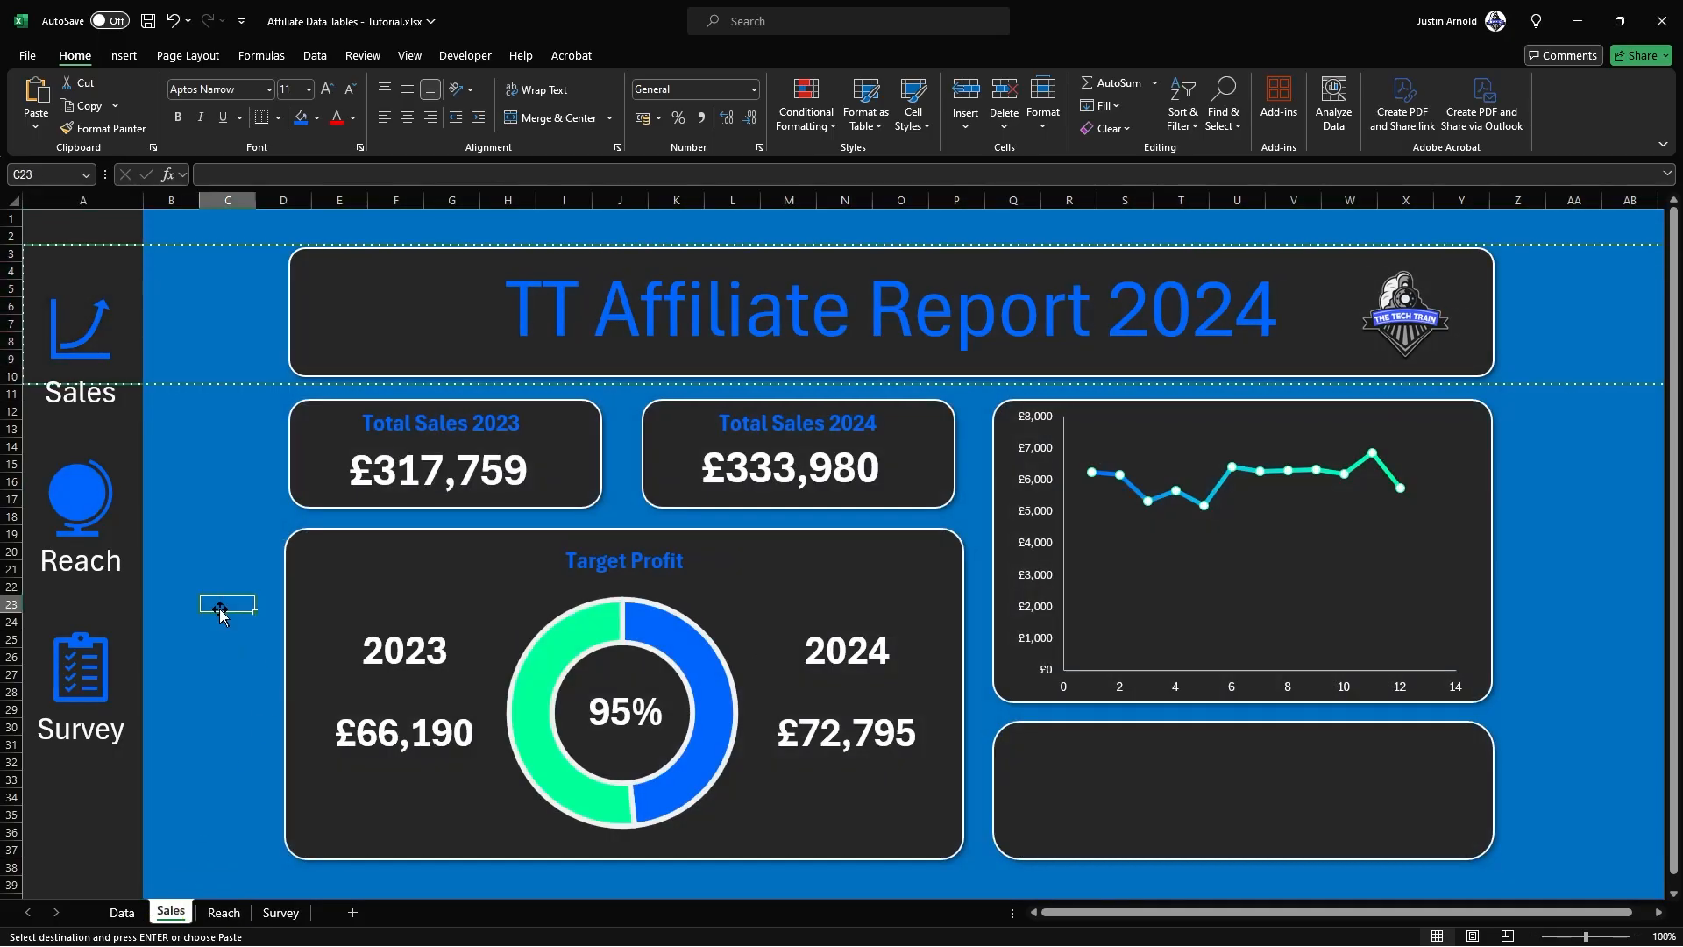
pyautogui.press('Escape')
# Step: Test the Reach, Survey and Sales sidebar icons to compare the banner position across the sheets, ending on Sales
pyautogui.click(95, 491)
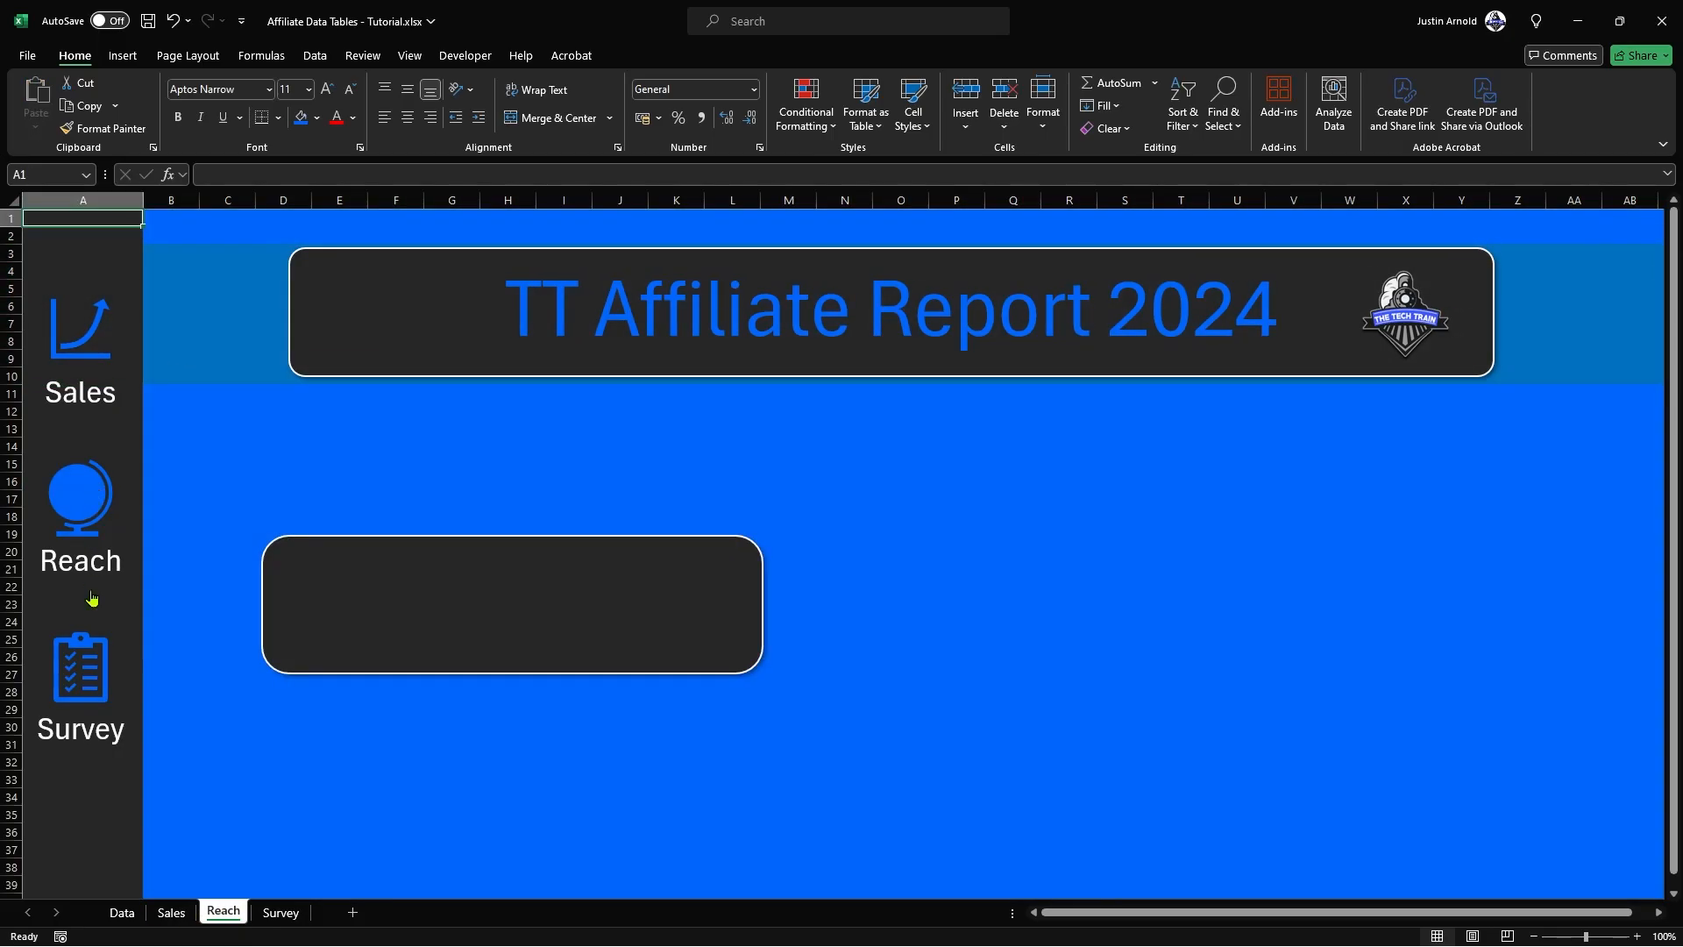
pyautogui.click(92, 677)
pyautogui.click(90, 493)
pyautogui.click(87, 342)
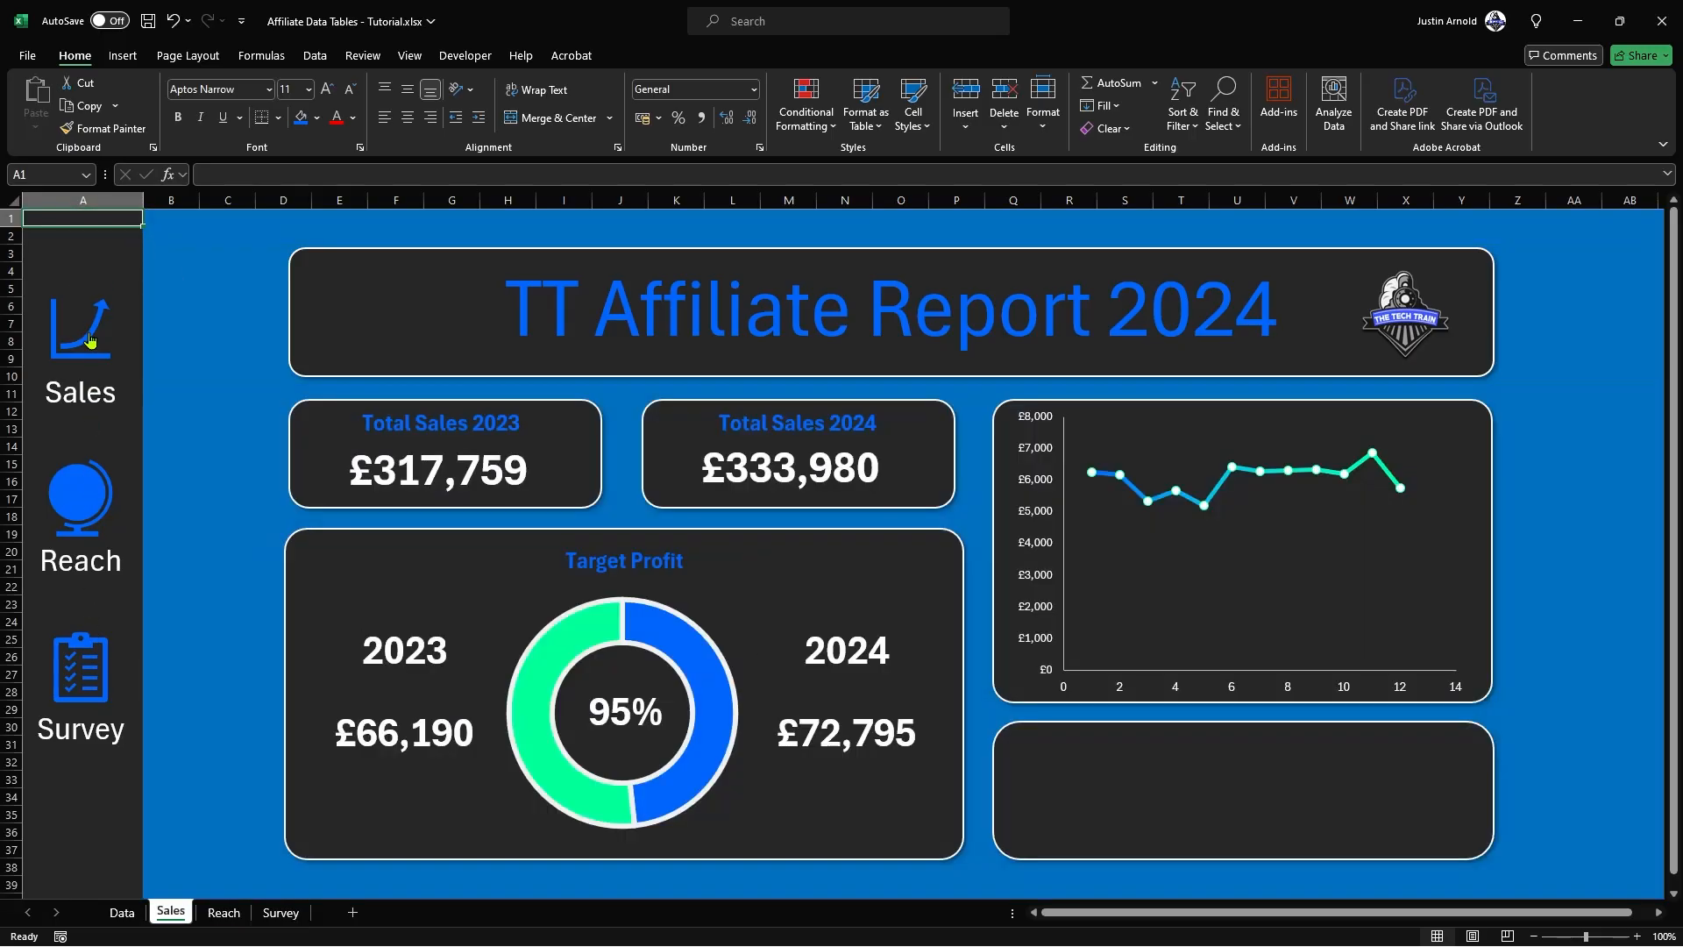
pyautogui.click(81, 489)
pyautogui.click(75, 656)
pyautogui.click(88, 493)
pyautogui.click(88, 345)
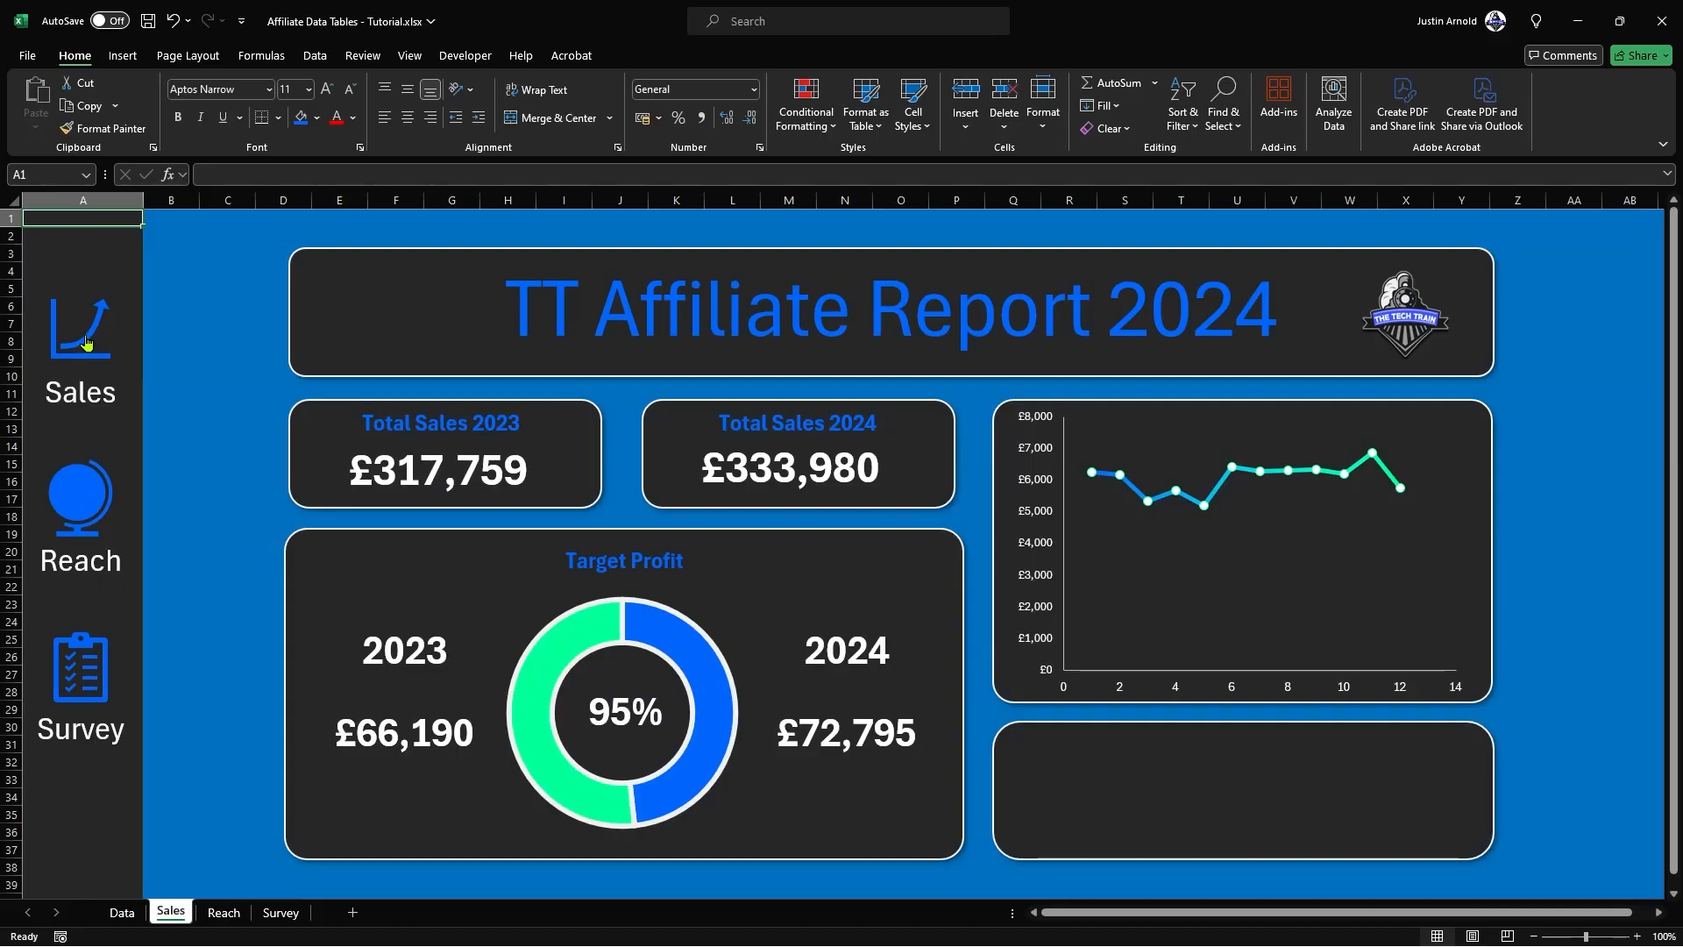
# Step: Enlarge the Reach sheet's rounded rectangle to about columns D to P, rows 11 to 33, aligned below the banner, with less rounded corners
pyautogui.click(225, 913)
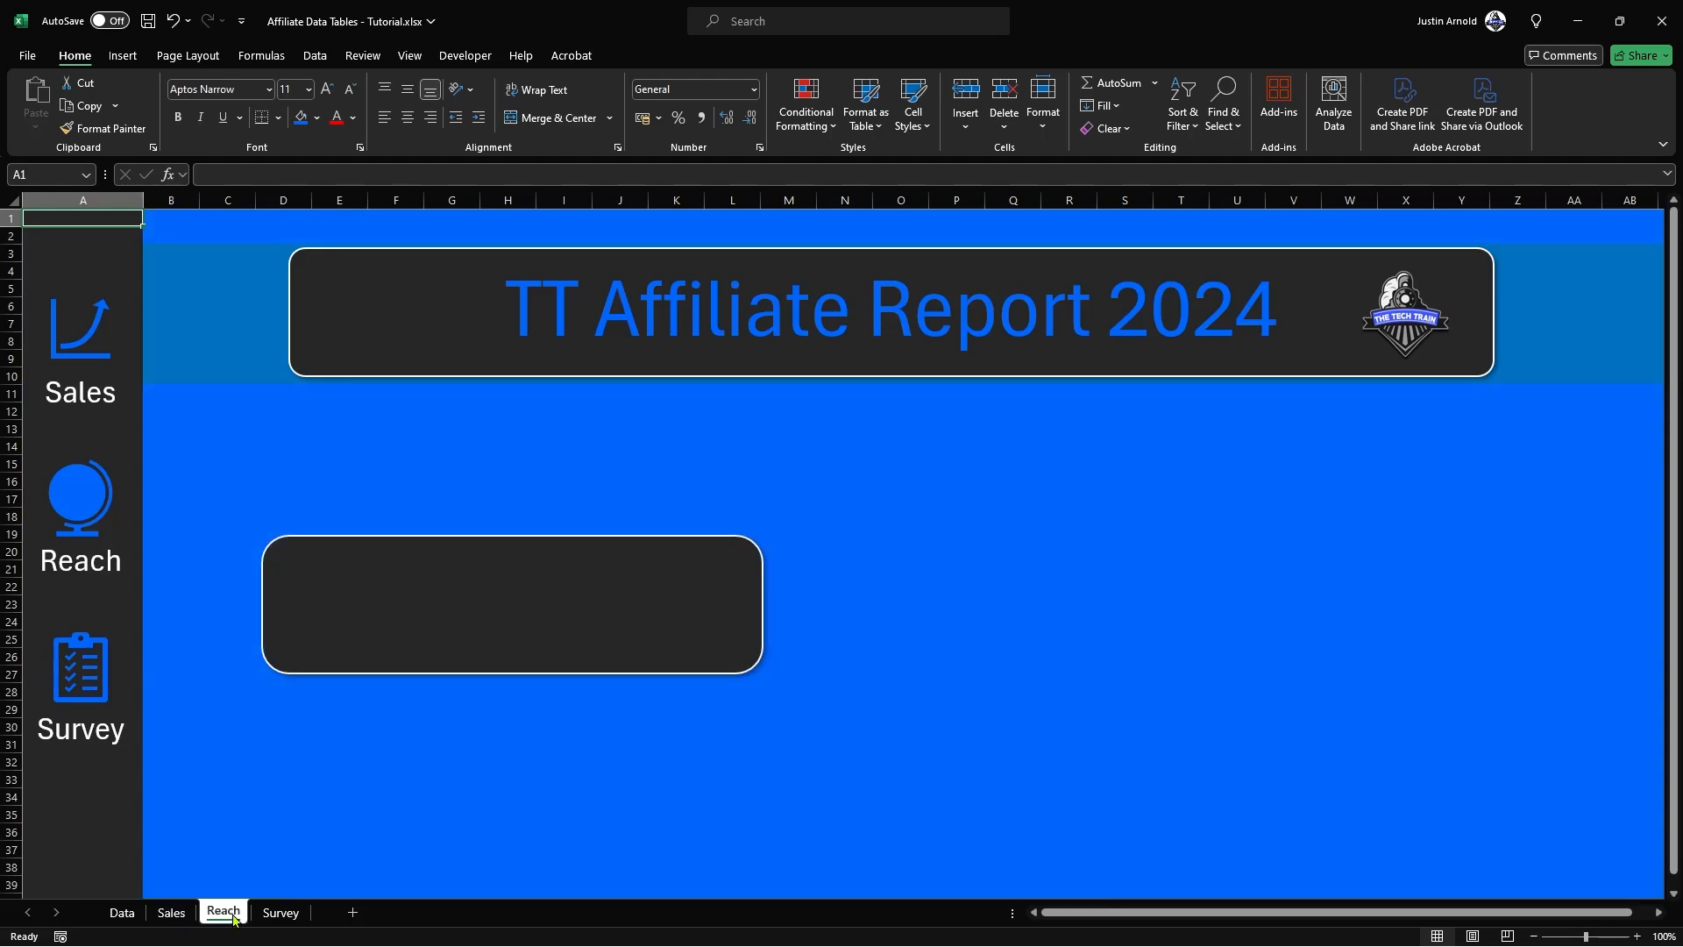
pyautogui.click(436, 572)
pyautogui.moveTo(763, 536); pyautogui.dragTo(925, 252)
pyautogui.moveTo(681, 494); pyautogui.dragTo(676, 590)
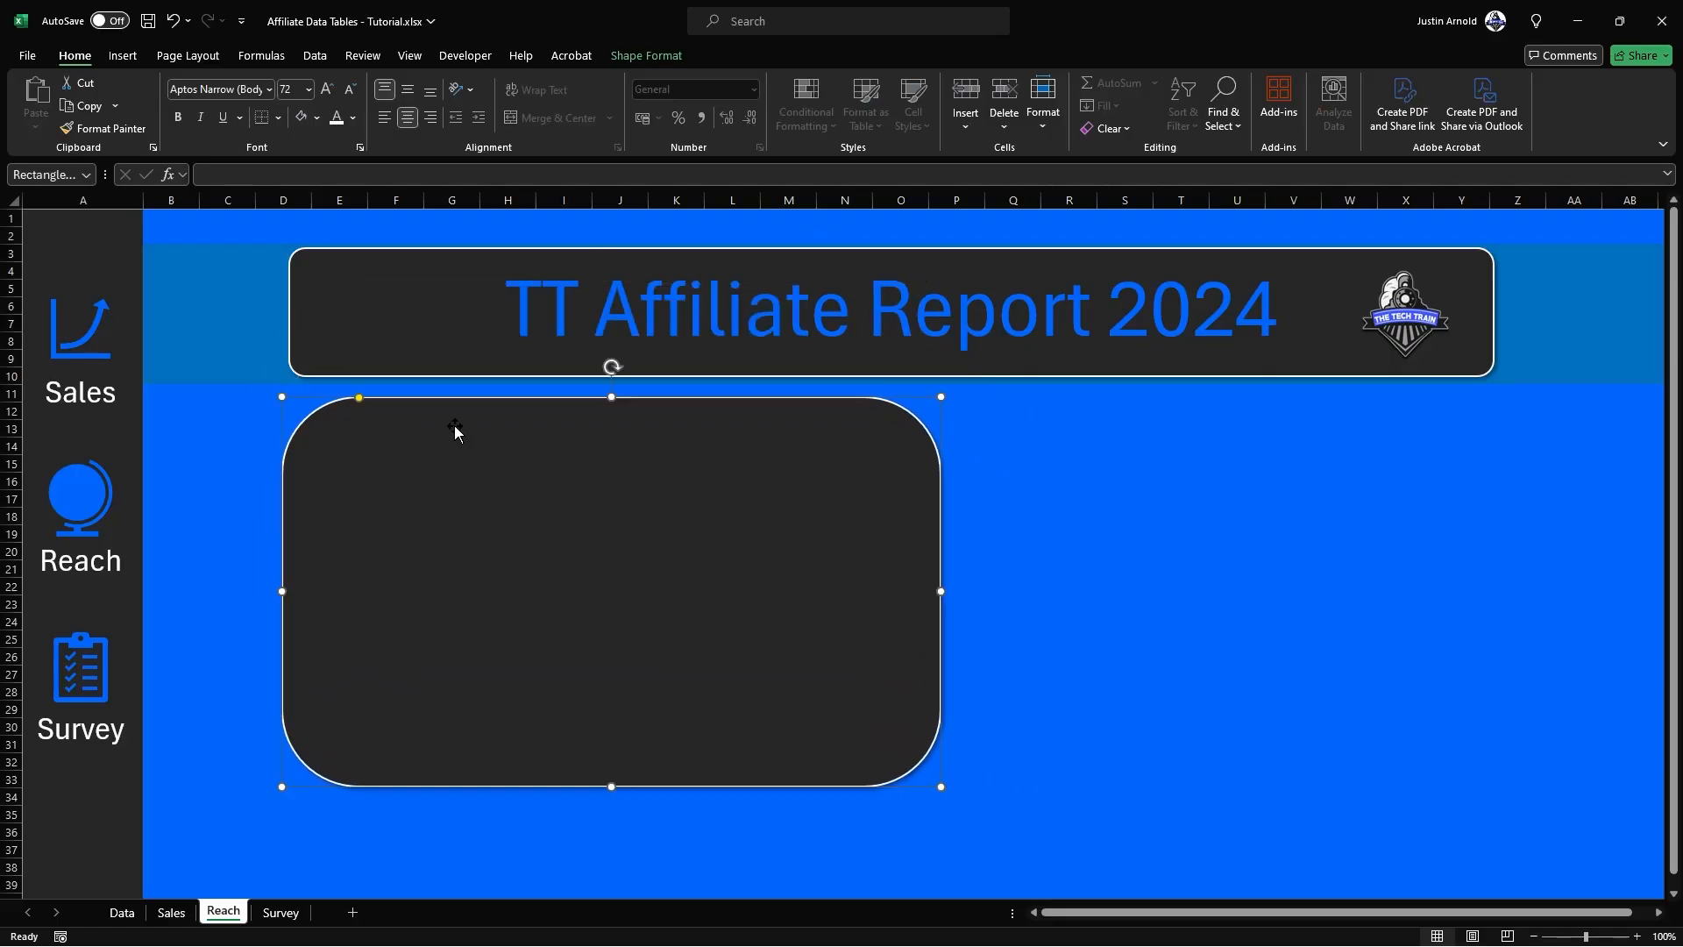
pyautogui.moveTo(360, 397); pyautogui.dragTo(299, 399)
pyautogui.moveTo(348, 450); pyautogui.dragTo(356, 443)
pyautogui.click(1214, 605)
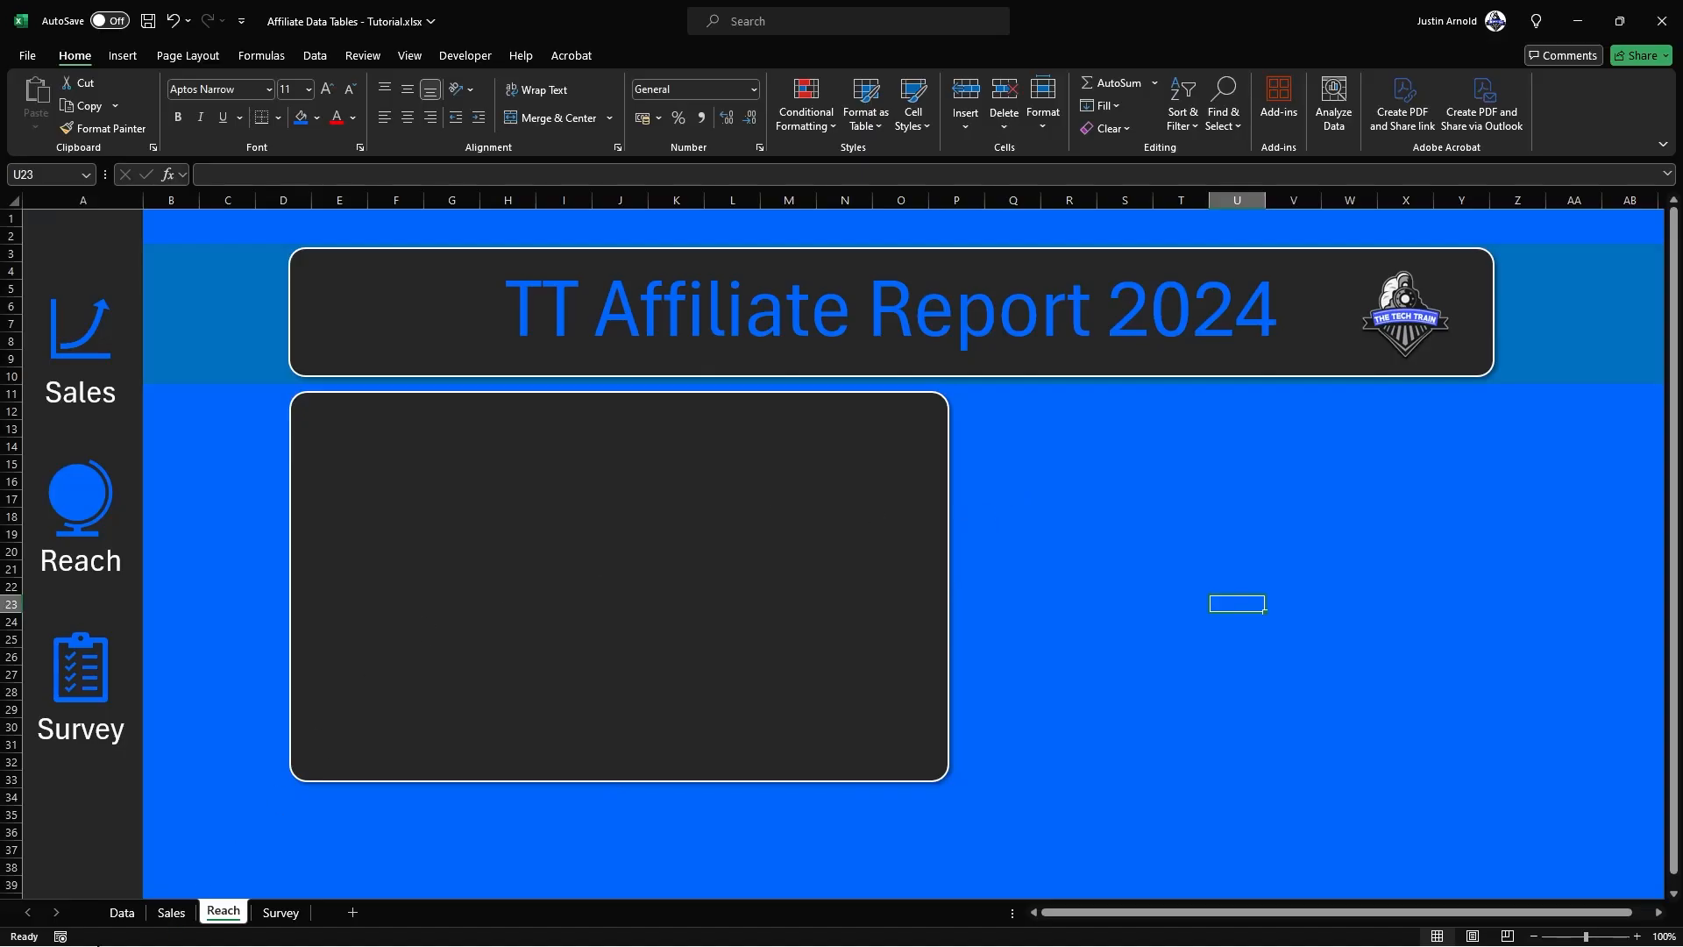
# Step: Insert a Filled Map chart from the Top 20 Countries by Sale table, H2:I22, on the Data sheet
pyautogui.click(123, 914)
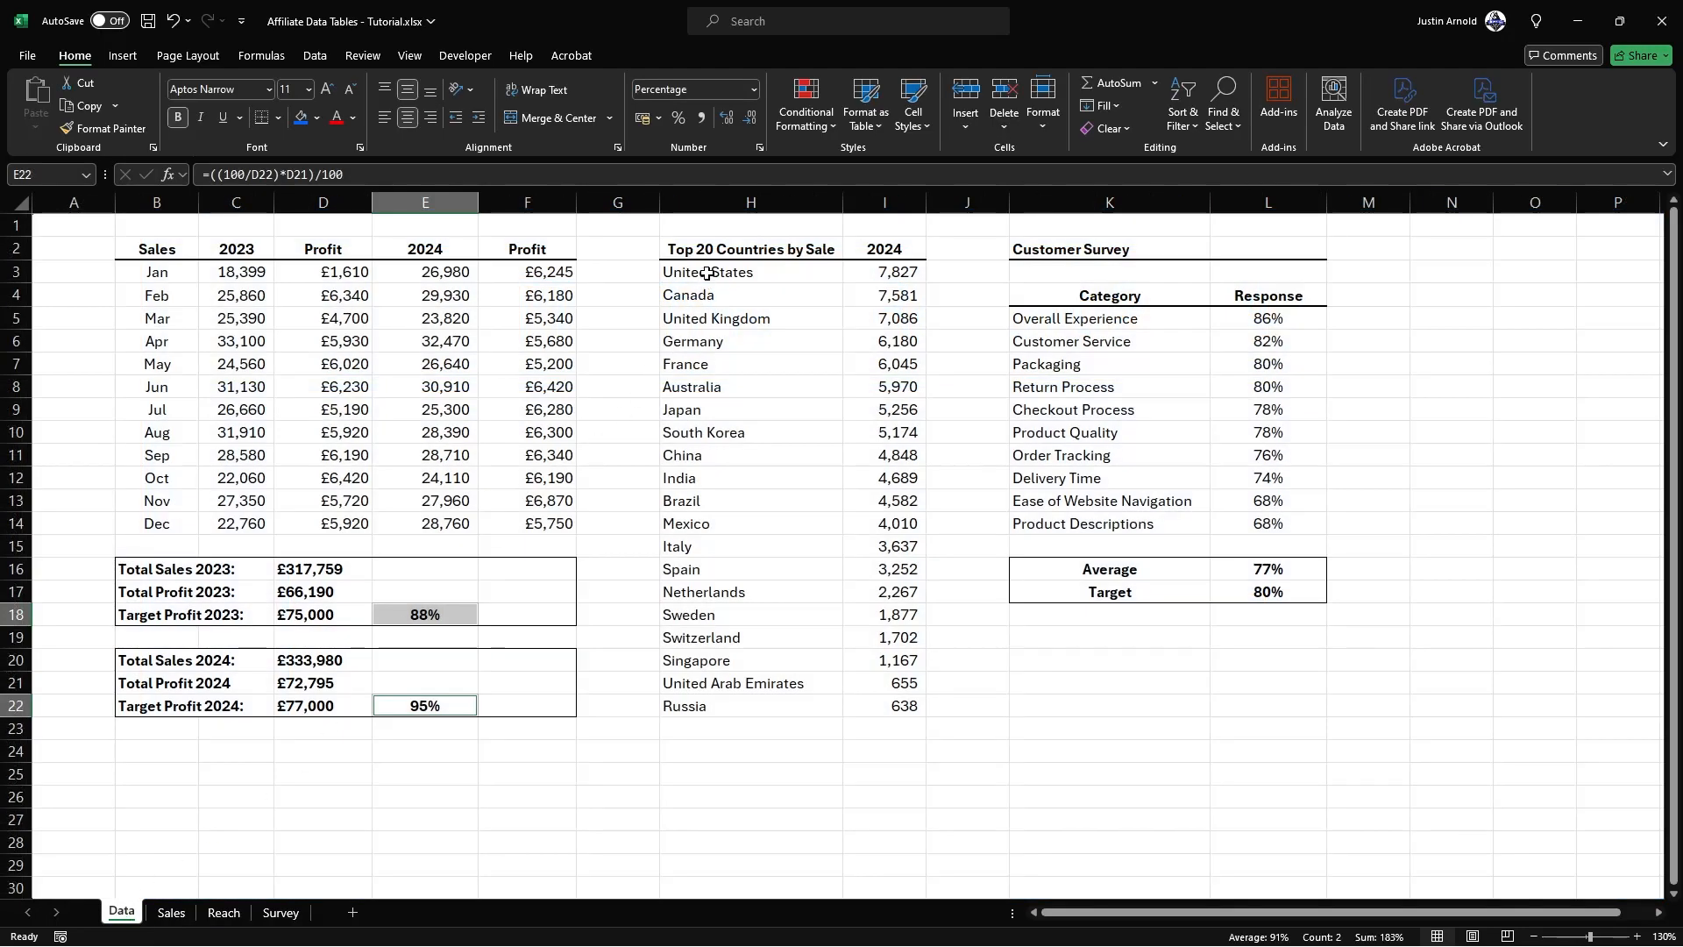
pyautogui.moveTo(709, 247); pyautogui.dragTo(709, 703)
pyautogui.click(709, 389)
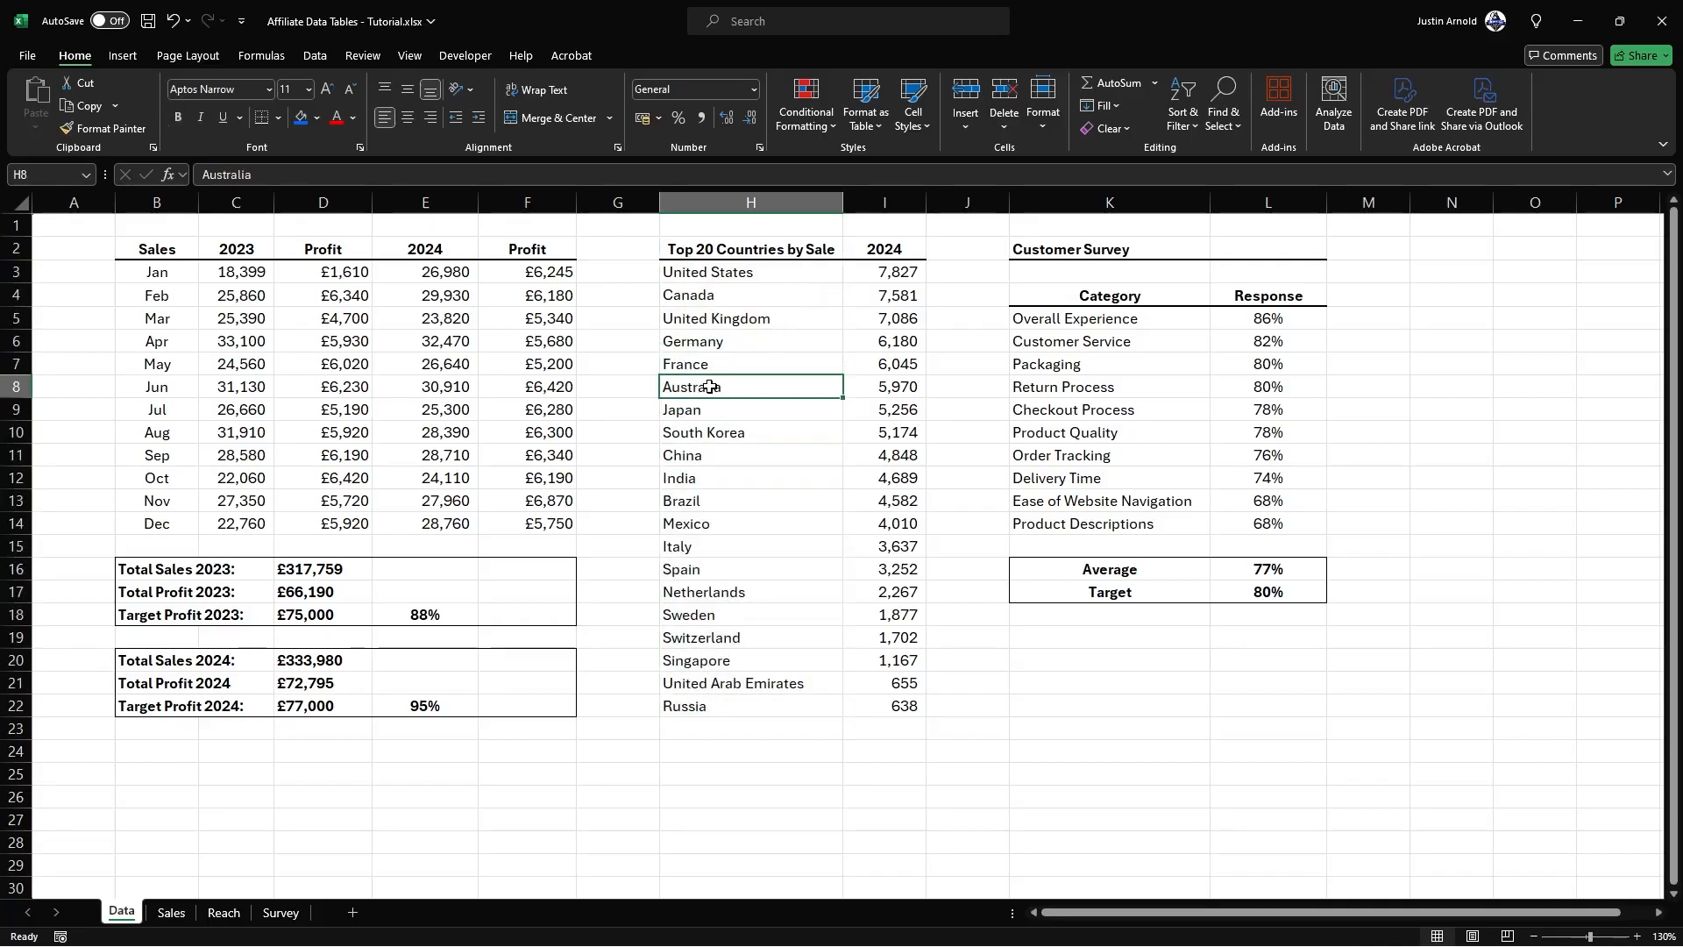
pyautogui.moveTo(709, 249); pyautogui.dragTo(883, 706)
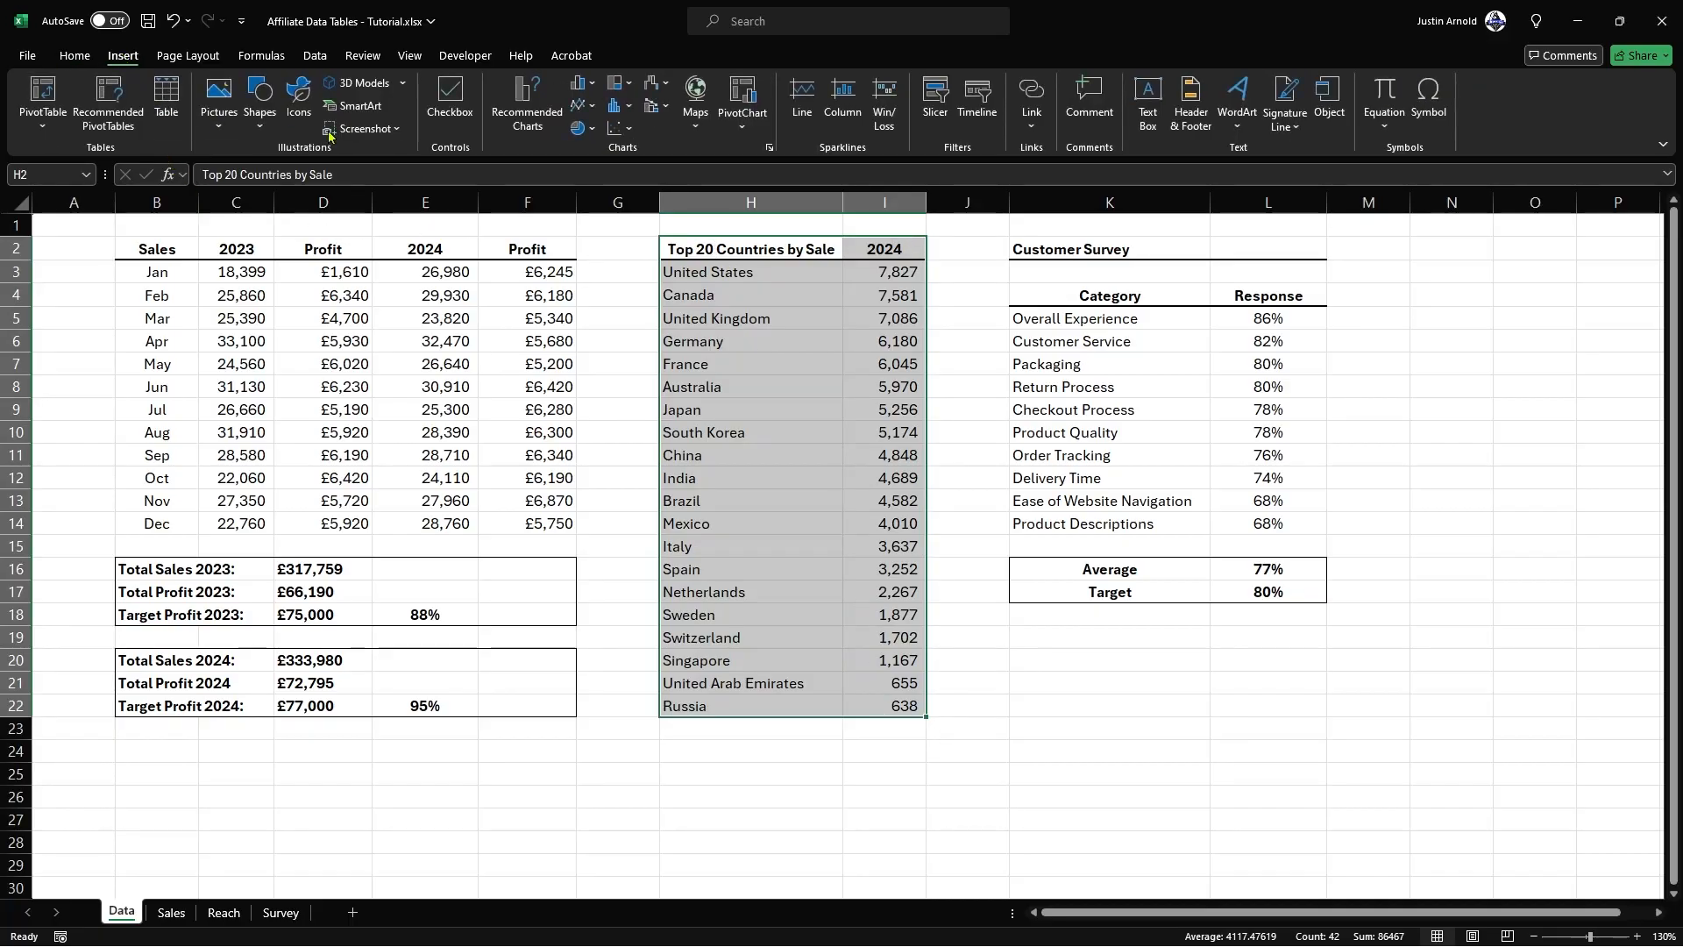
pyautogui.click(521, 103)
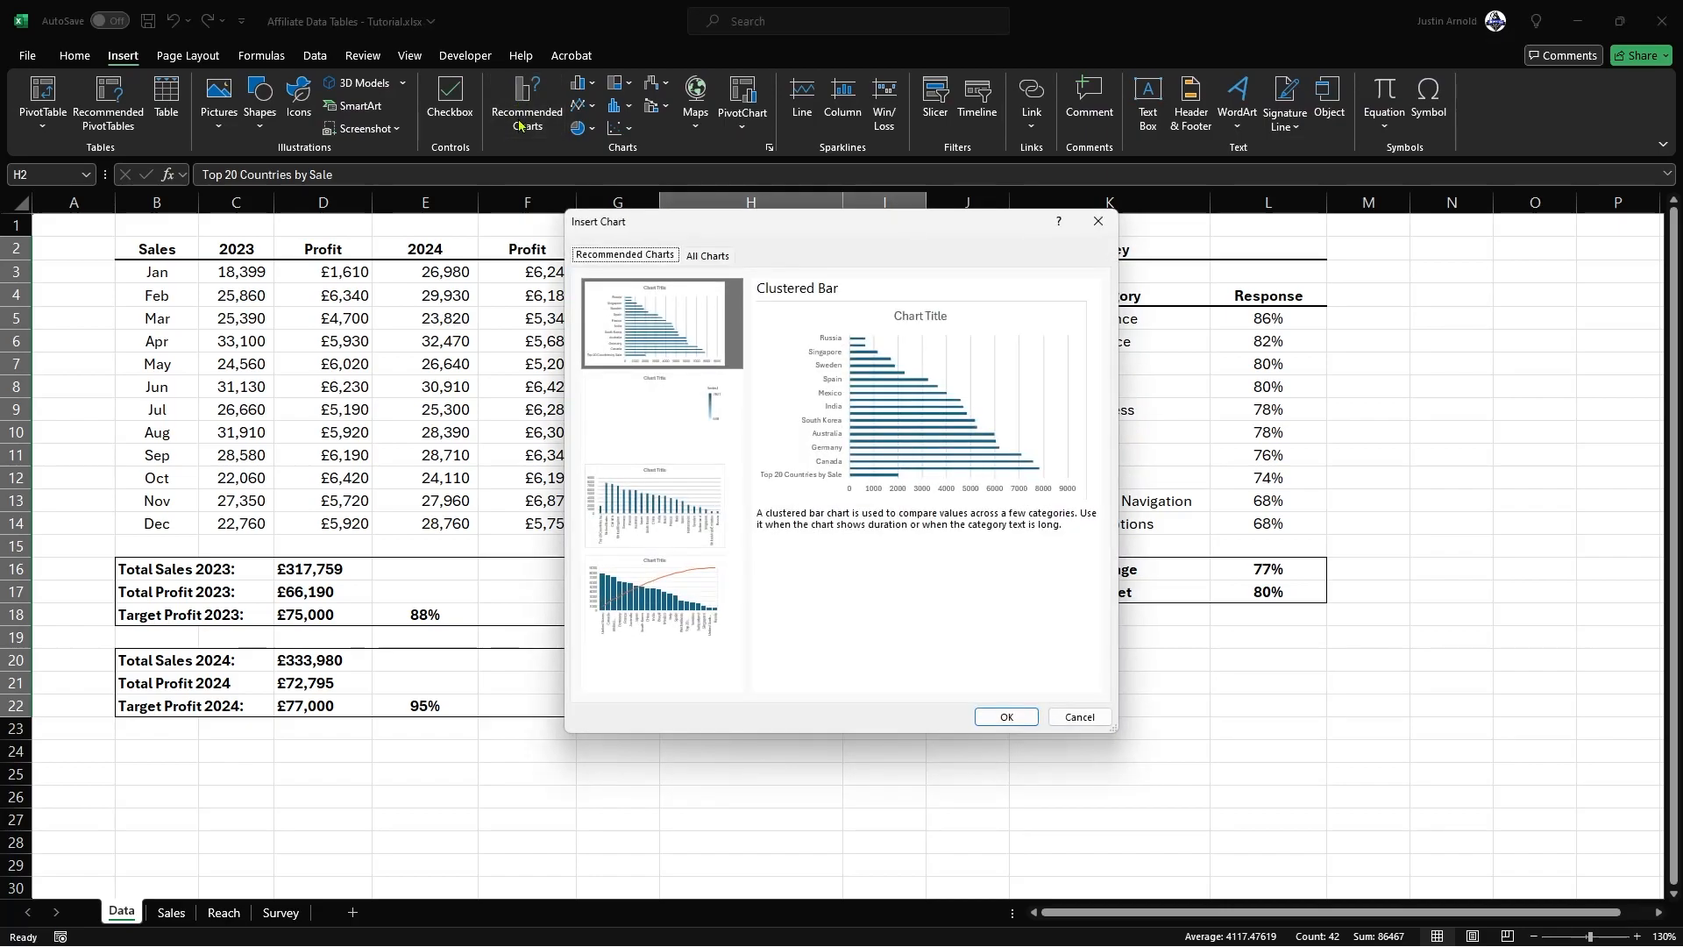
pyautogui.click(712, 256)
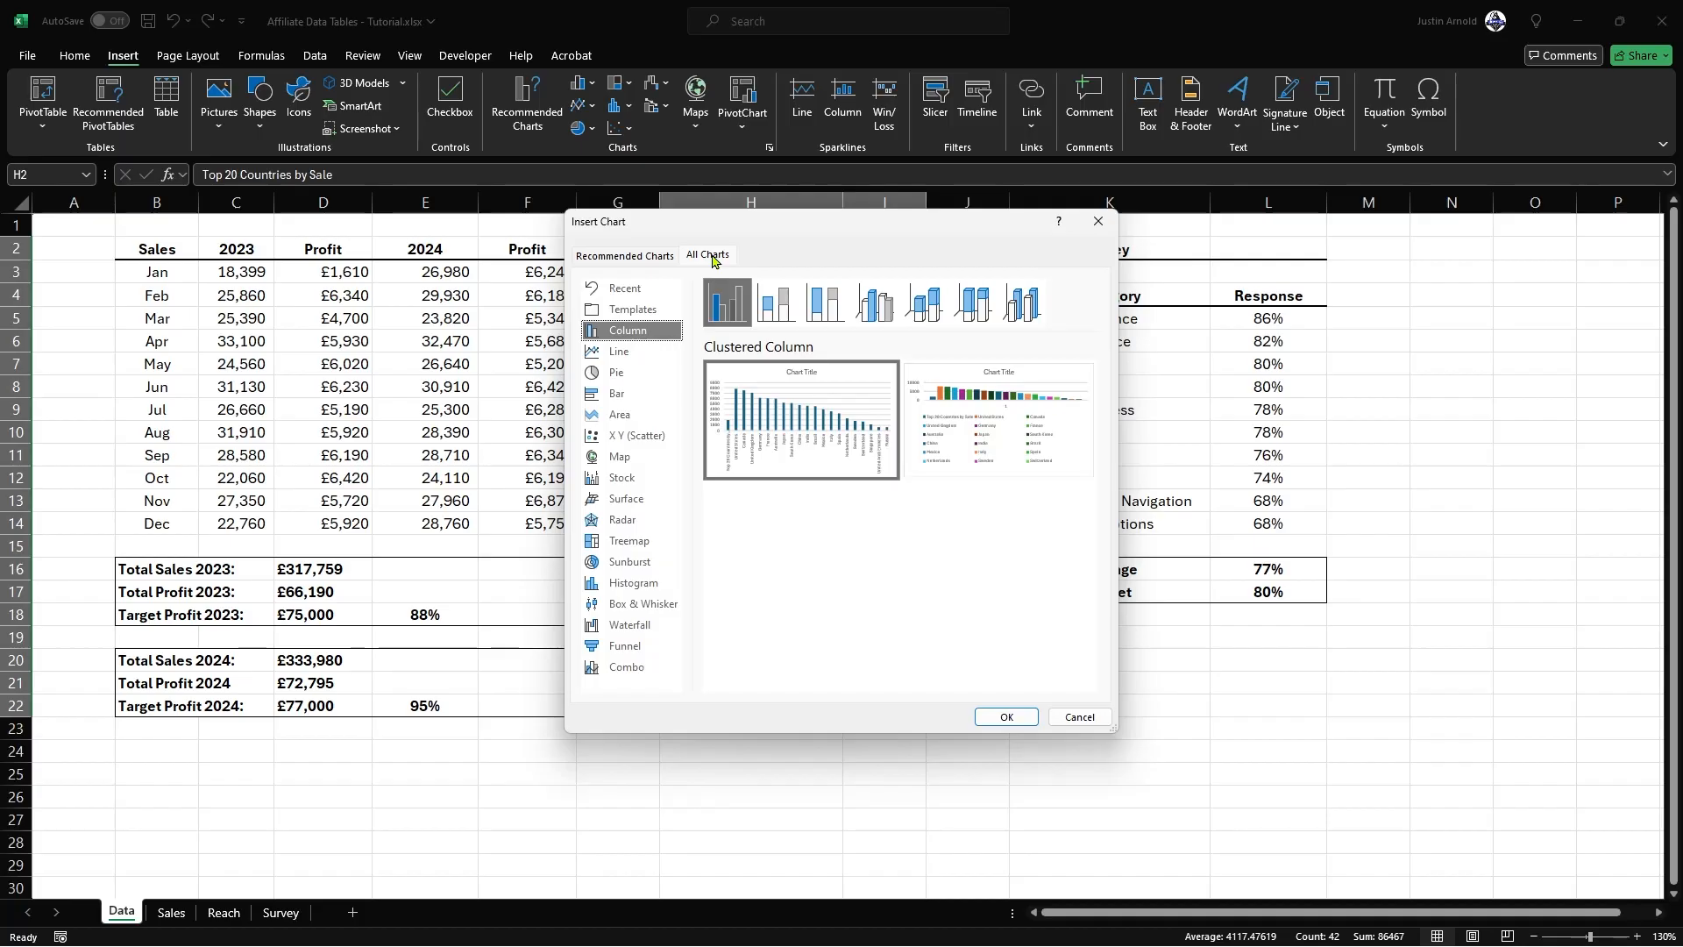
pyautogui.click(625, 457)
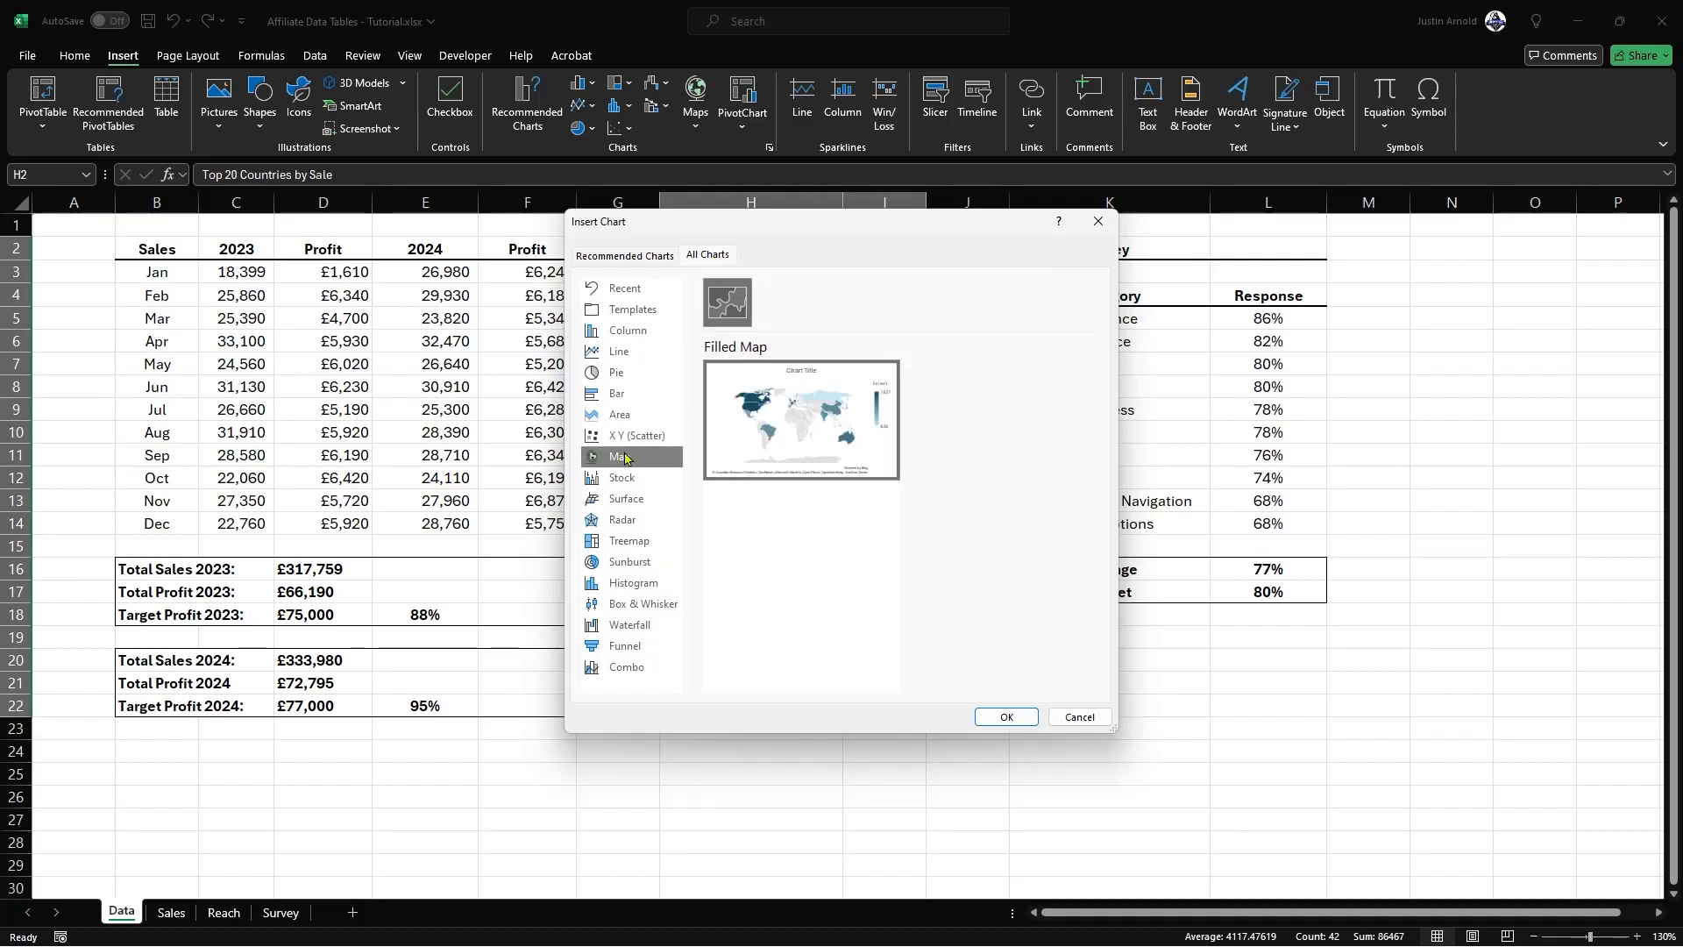
pyautogui.moveTo(782, 422)
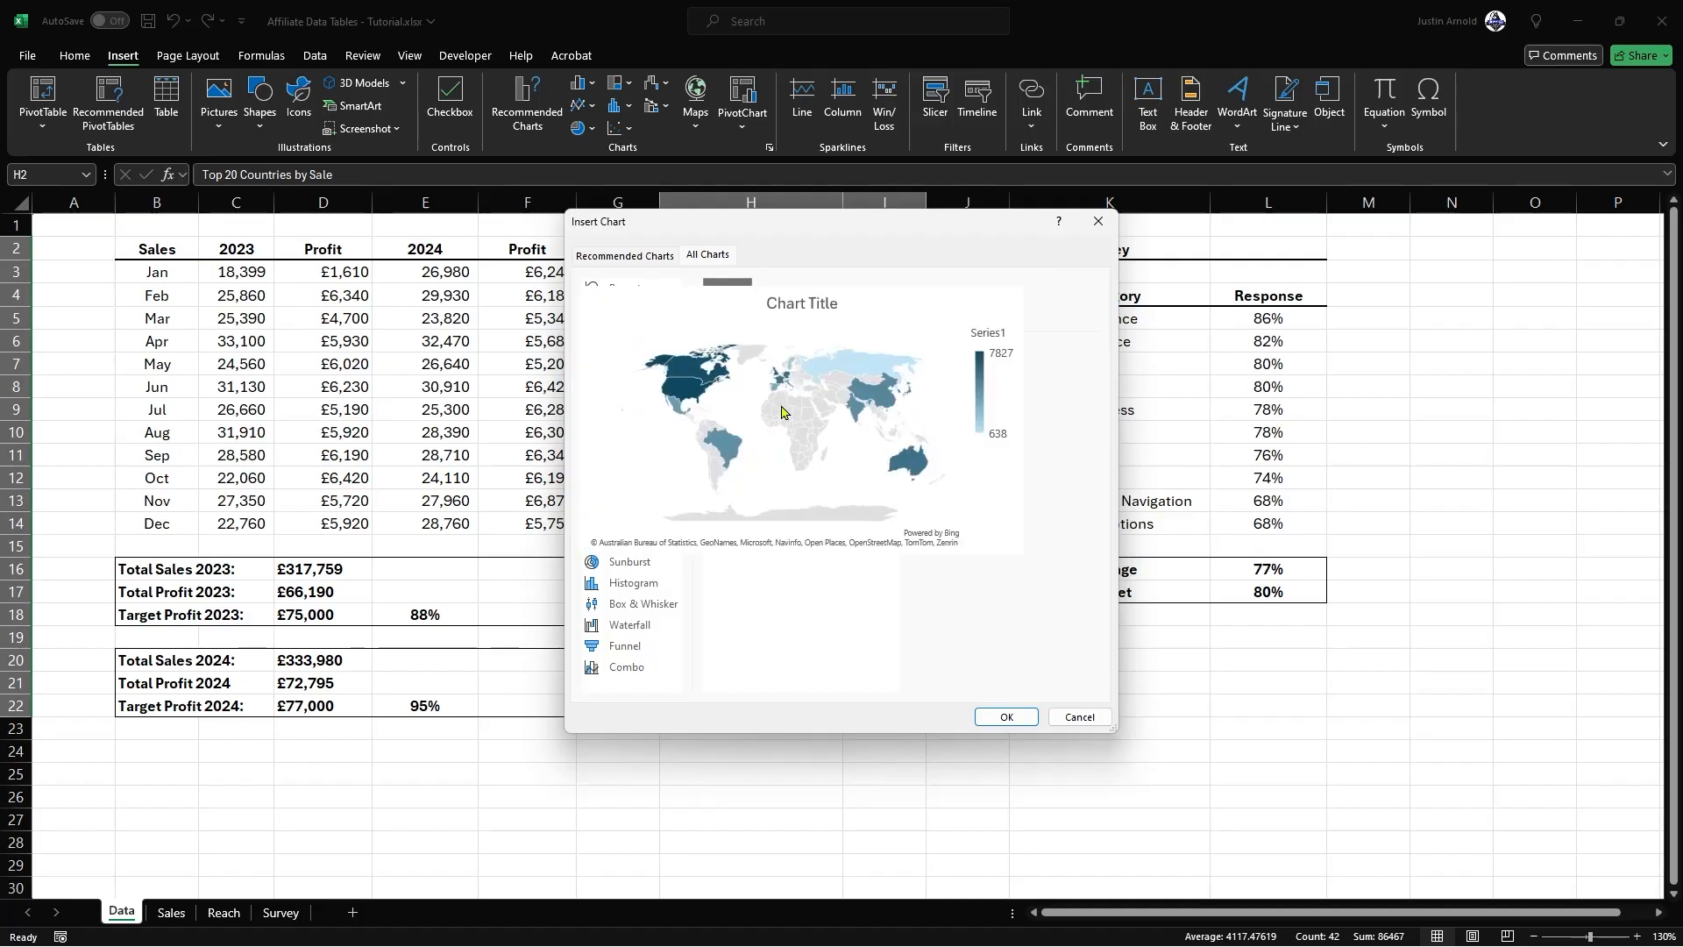
pyautogui.click(1007, 717)
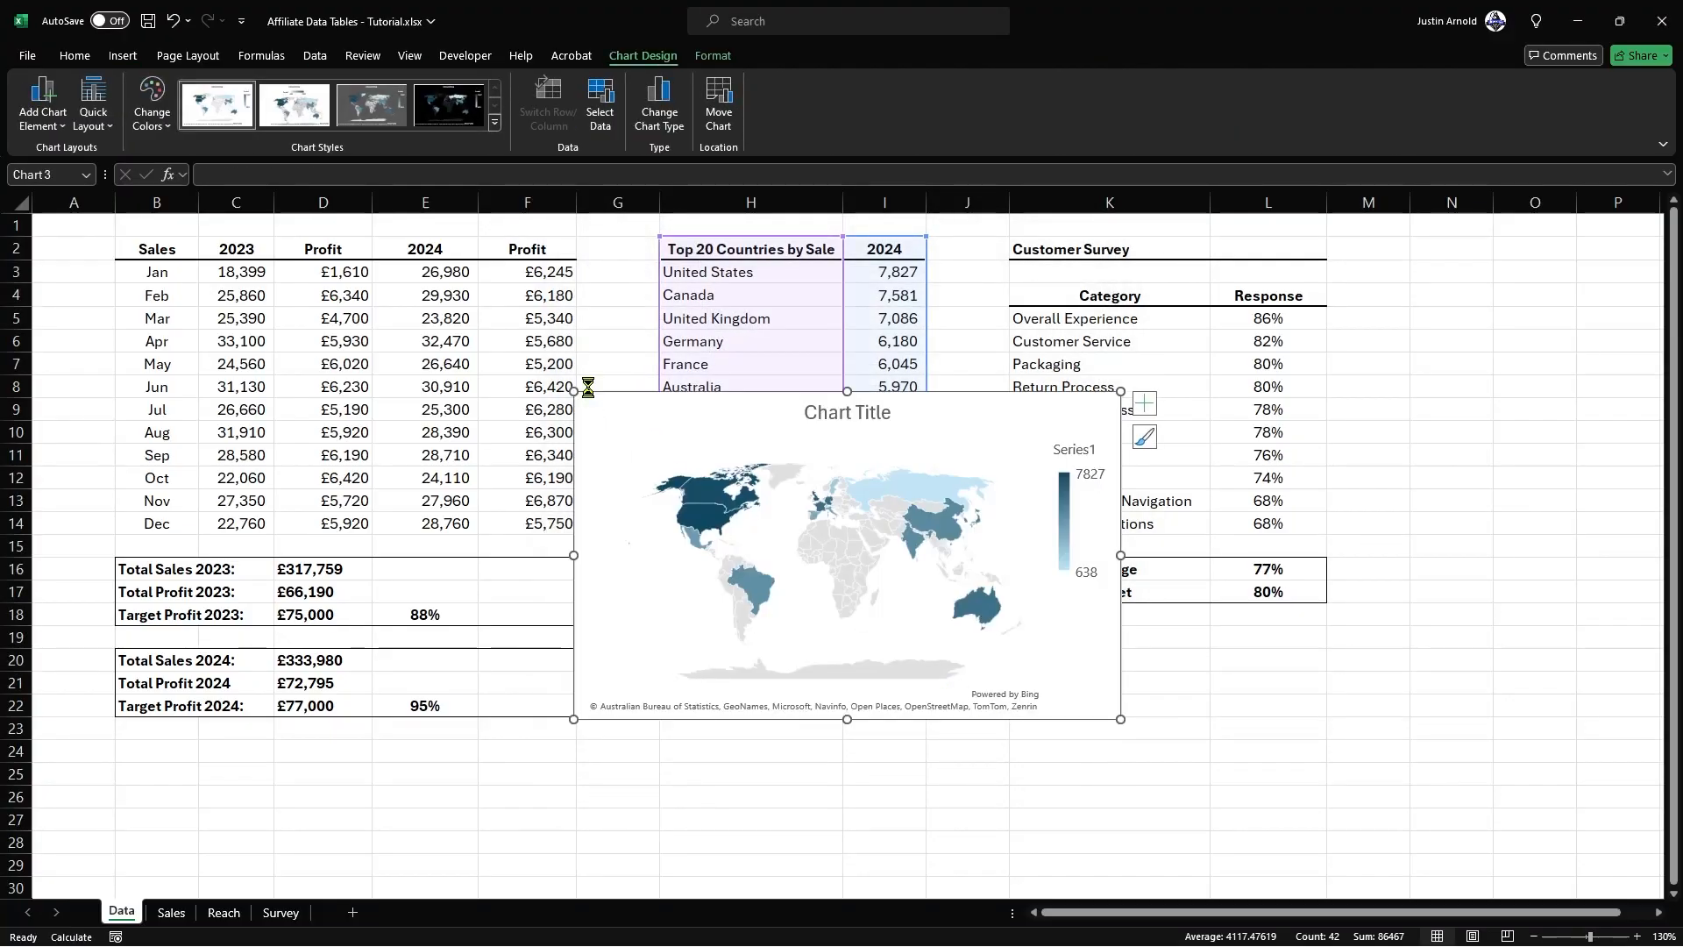
# Step: Cut the new map chart from the Data sheet and switch to the Reach sheet
pyautogui.press('Delete')
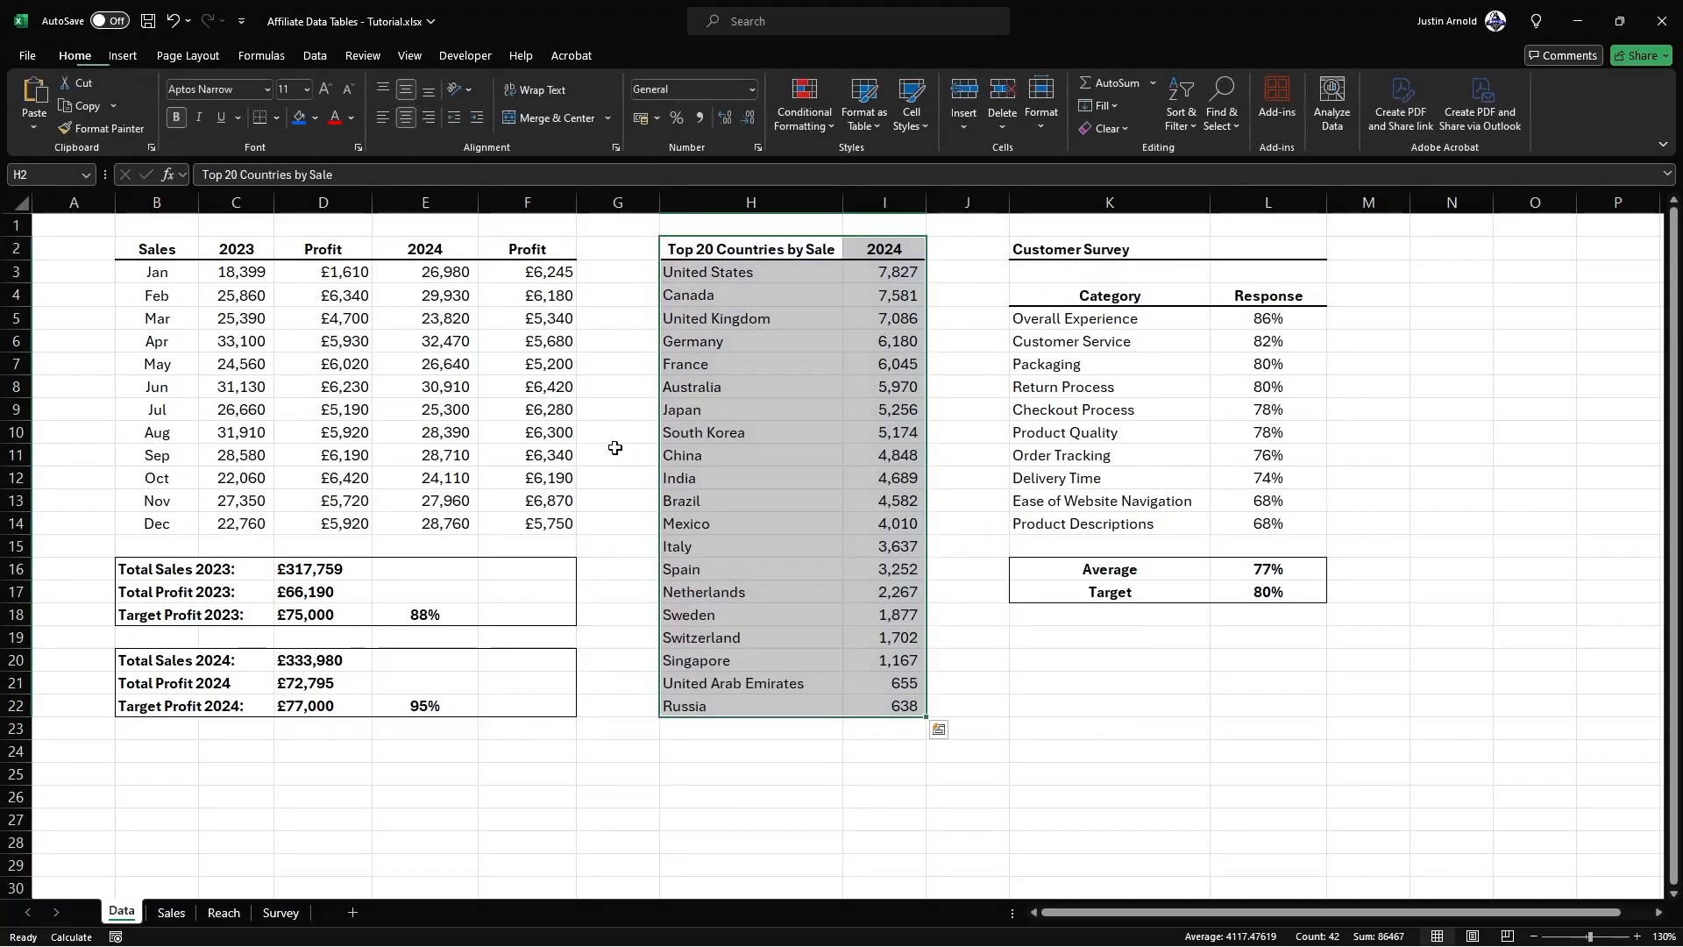
pyautogui.click(223, 912)
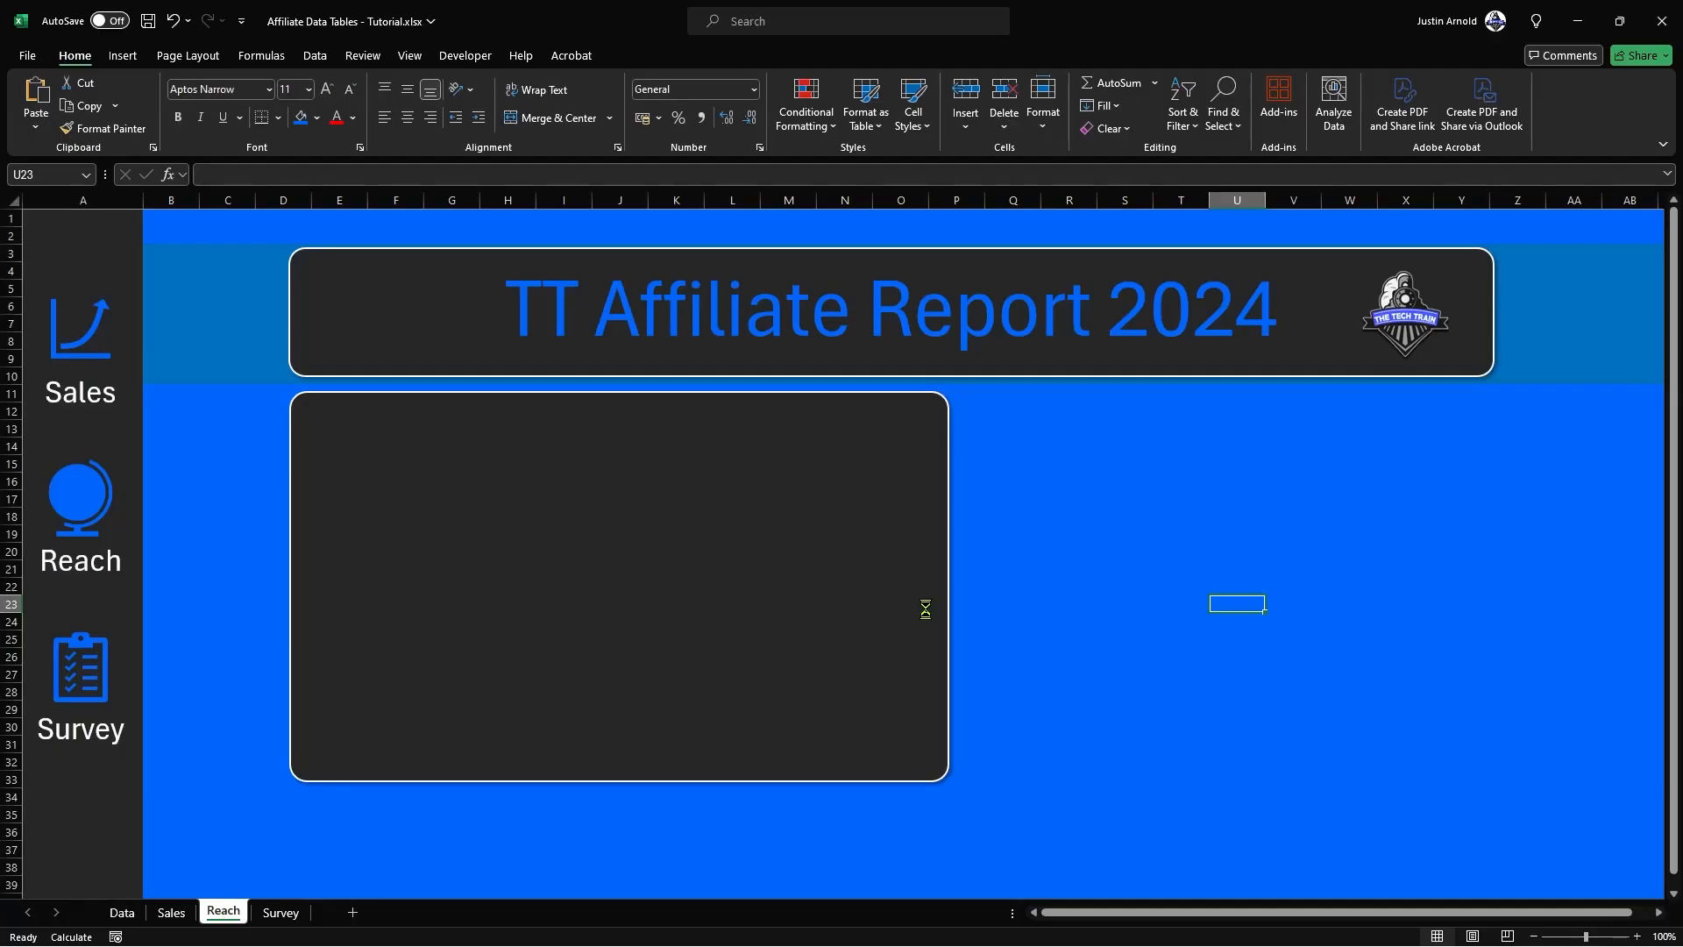